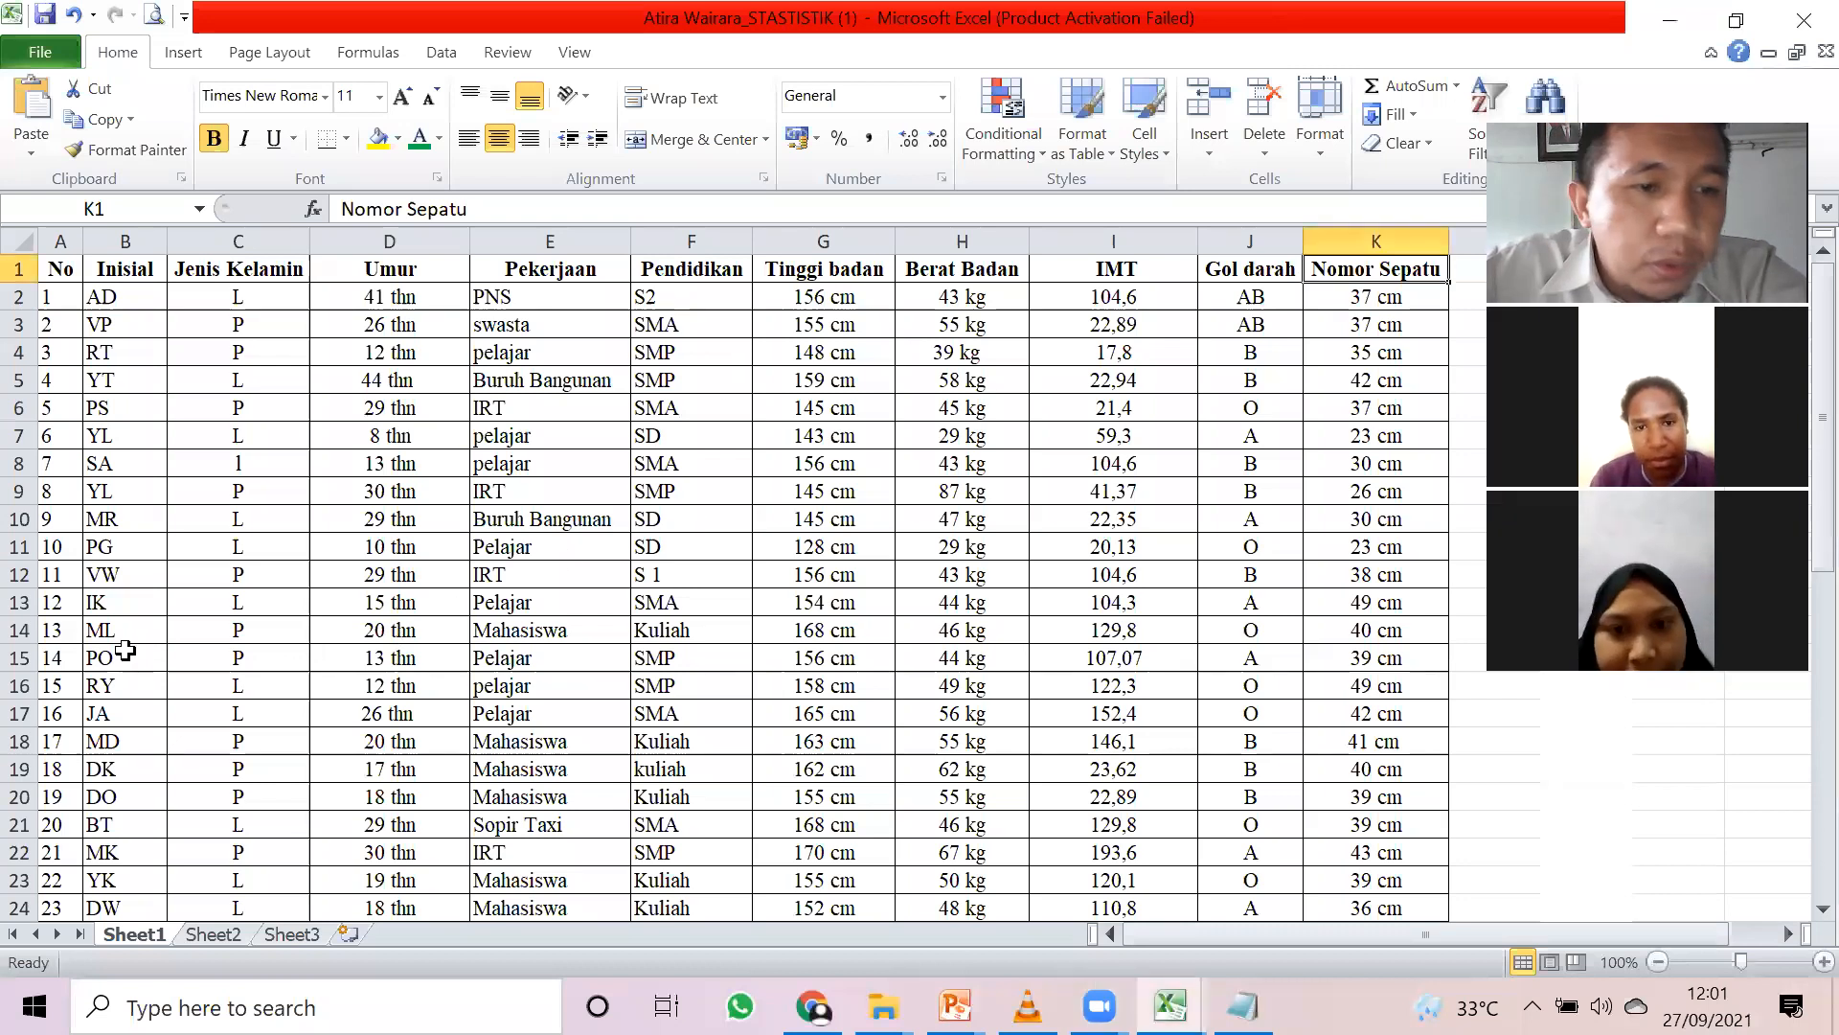
pyautogui.click(155, 647)
pyautogui.scroll(-12, 162, 652)
pyautogui.scroll(12, 333, 615)
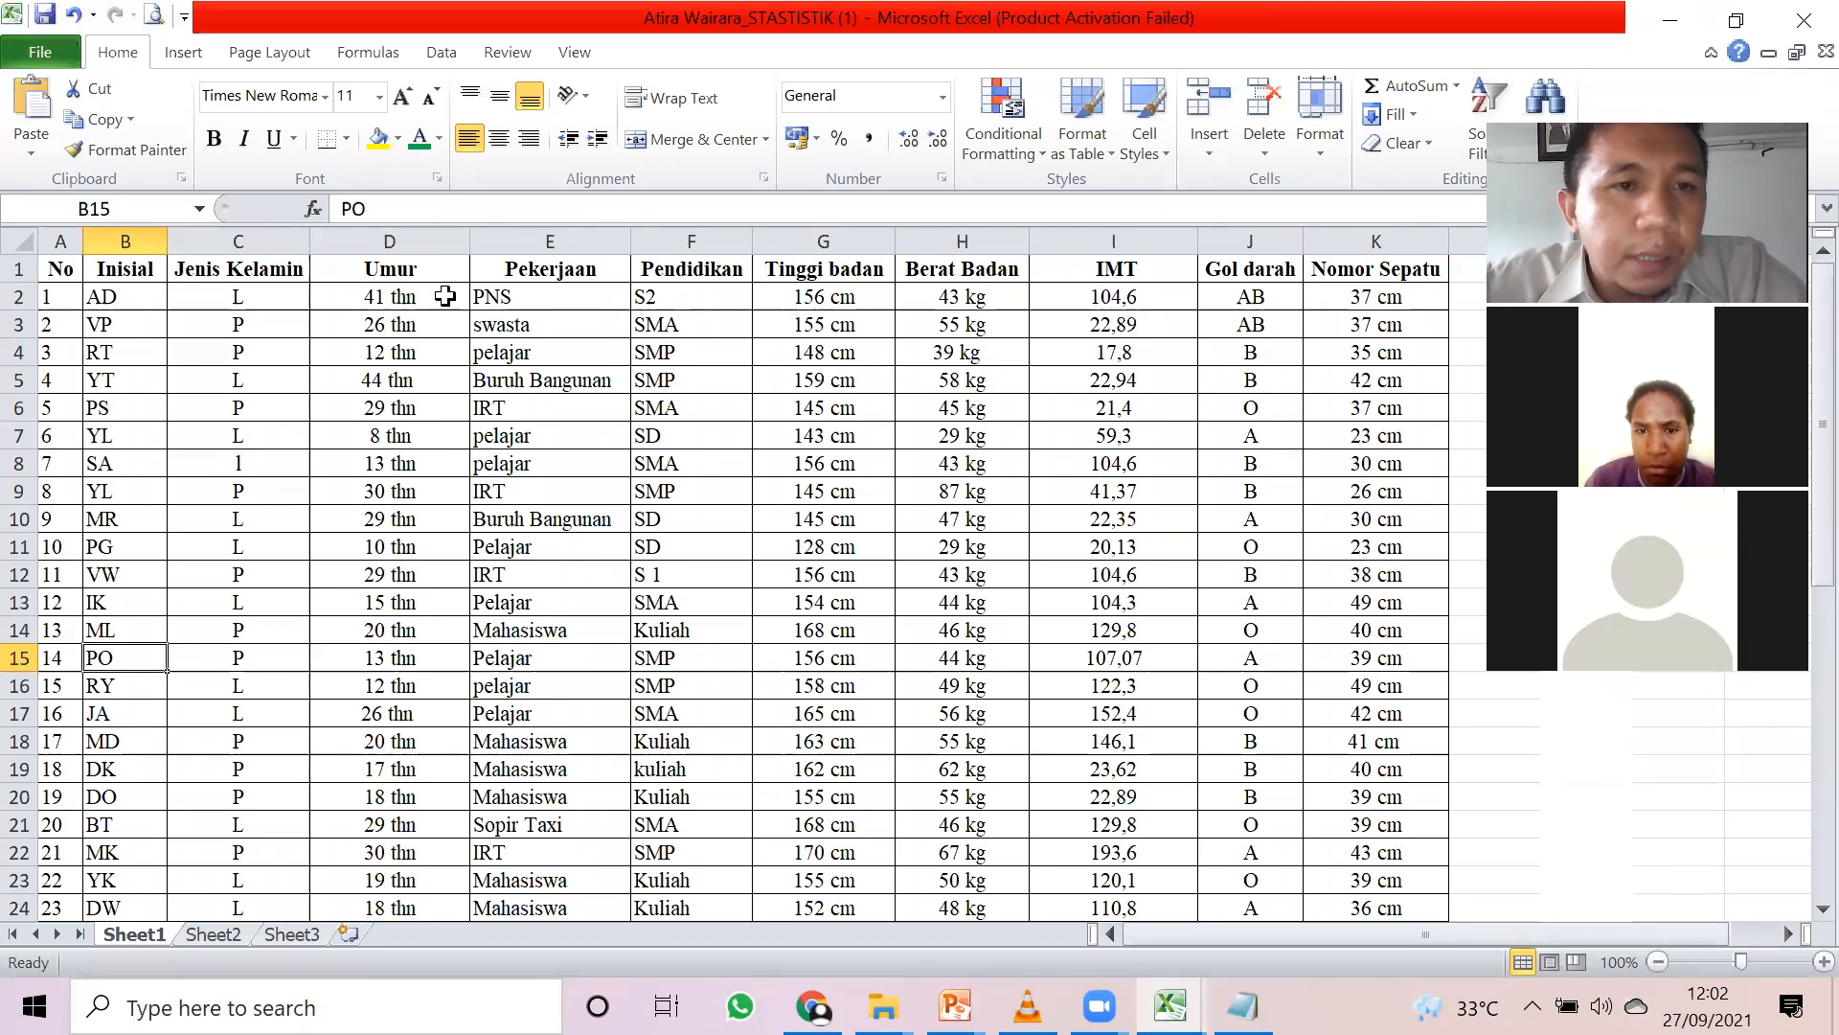
pyautogui.click(414, 296)
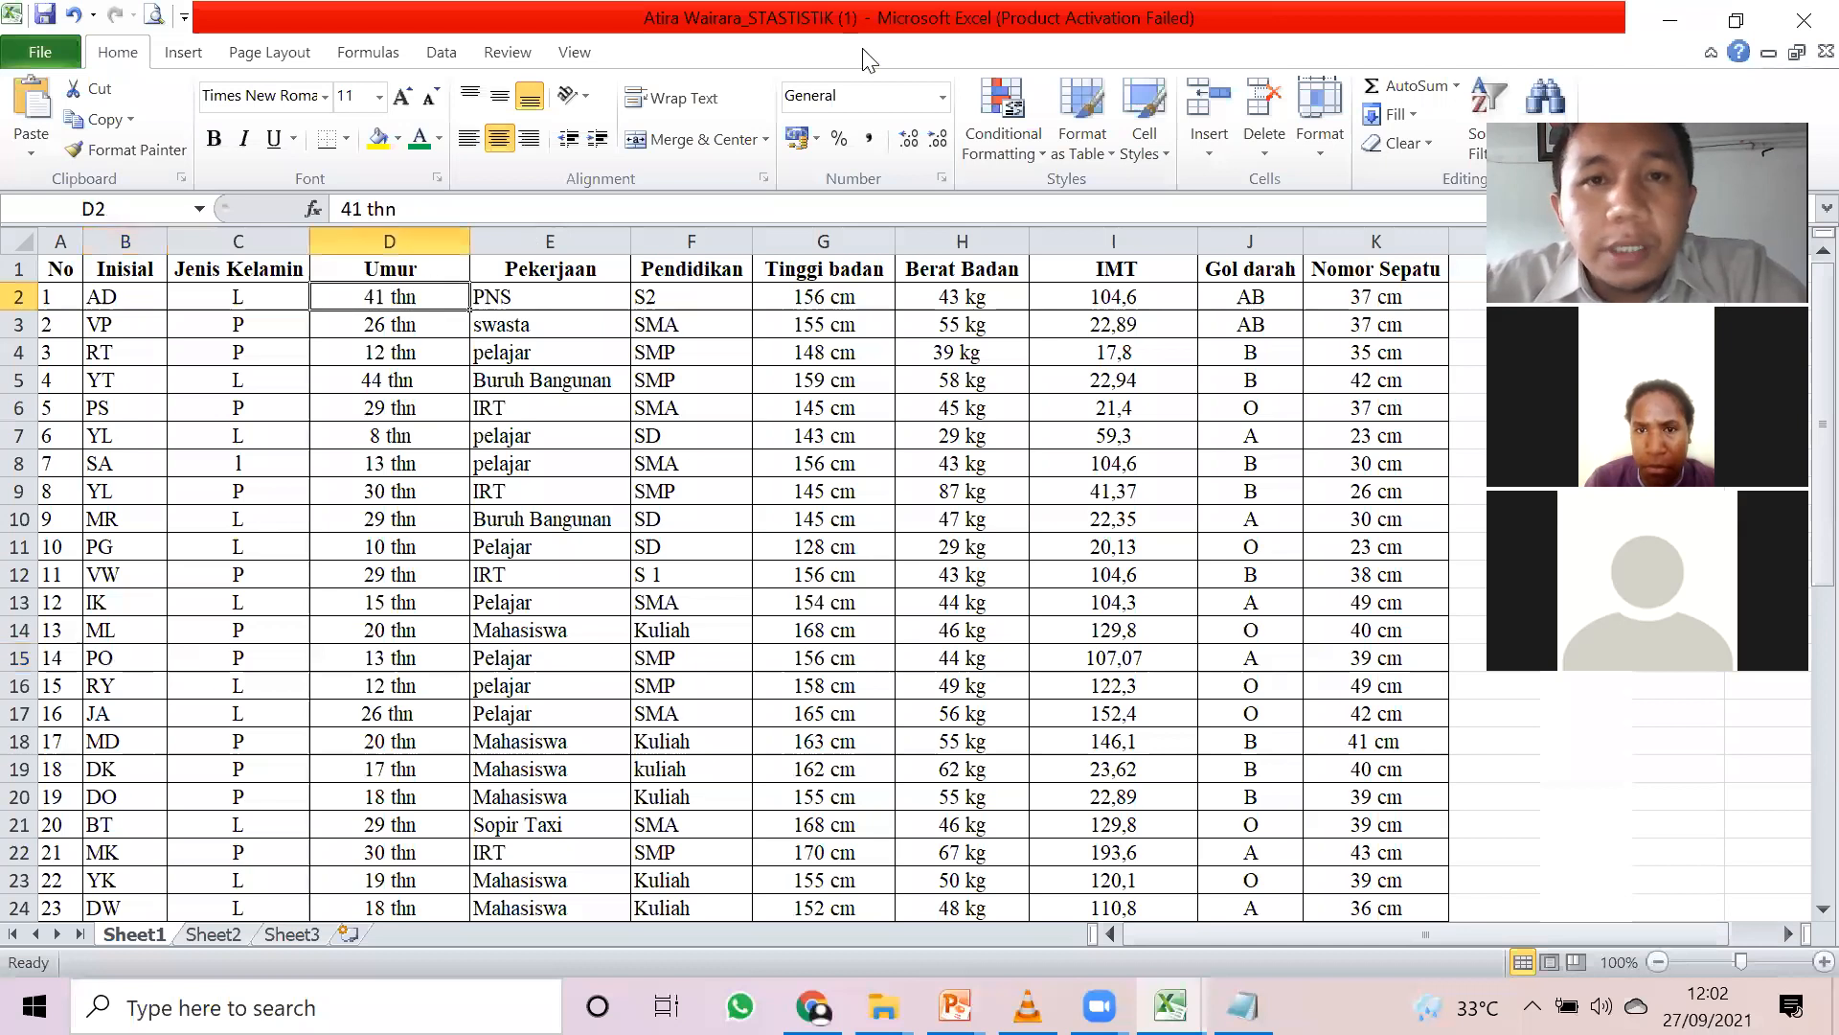
pyautogui.click(261, 293)
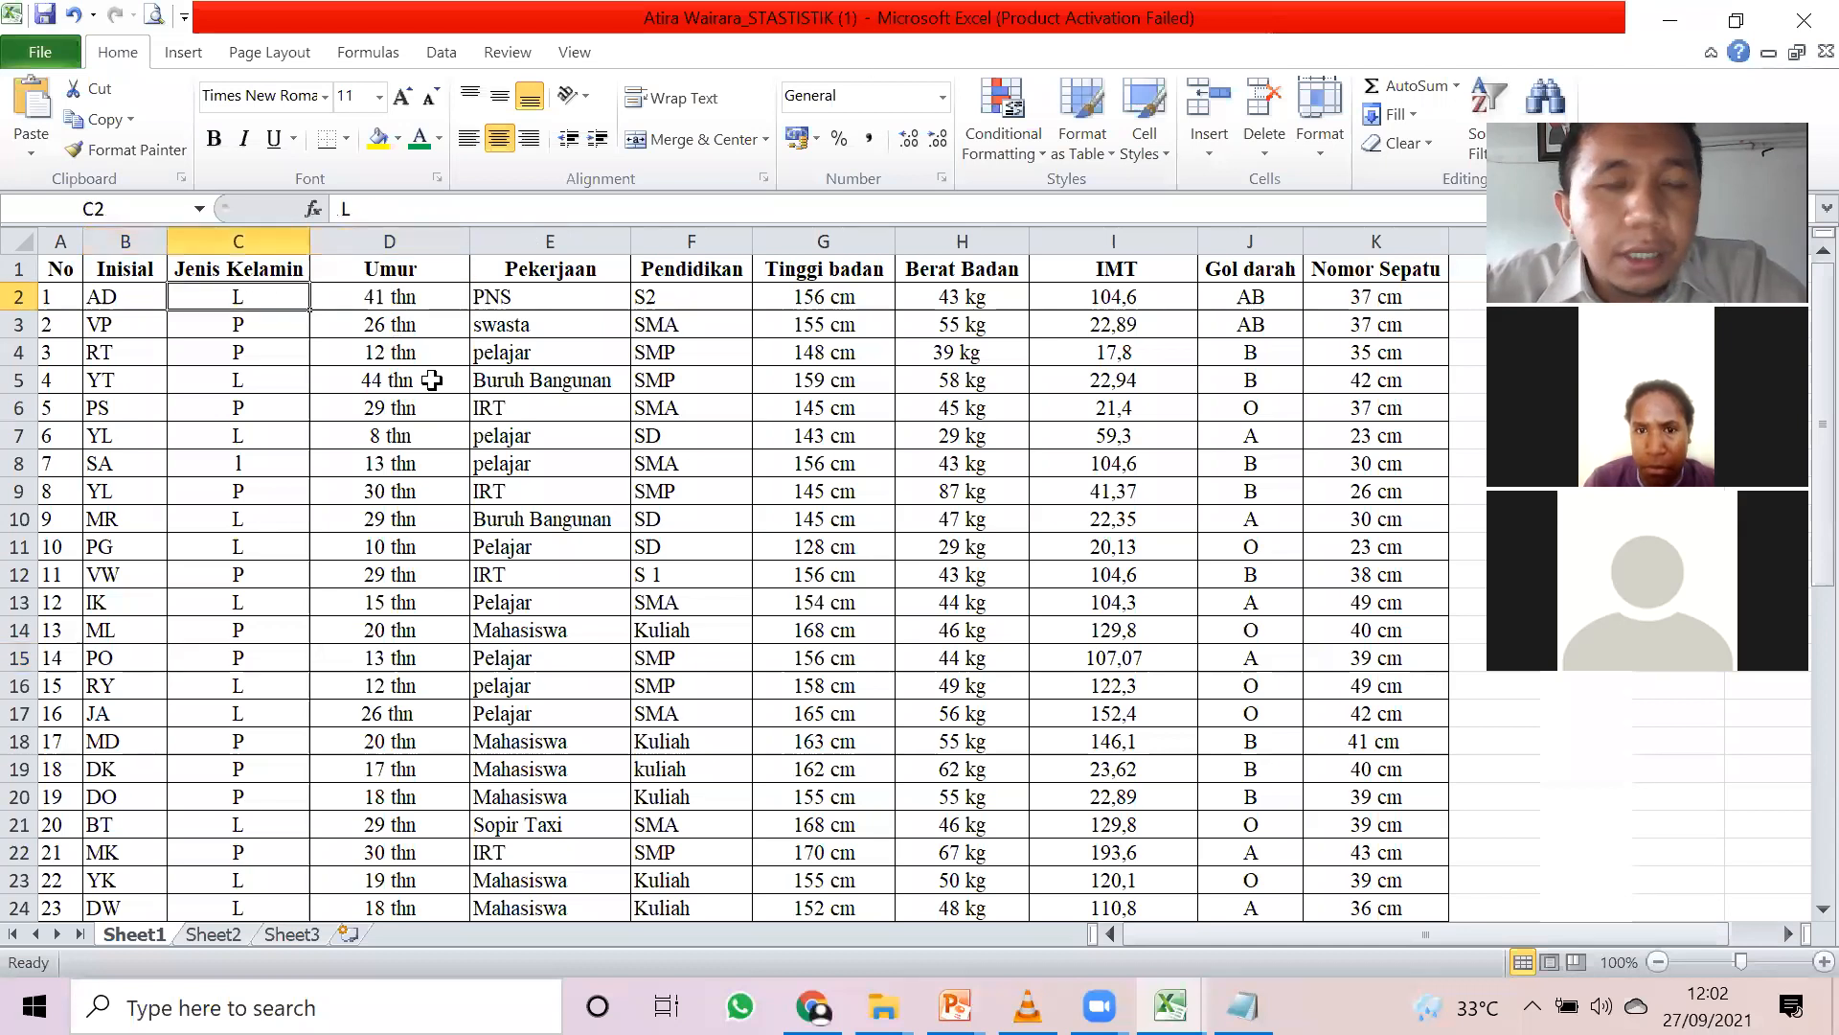
# - Replace every "thn" in the sheet with nothing so the Umur column holds only numbers
pyautogui.click(437, 301)
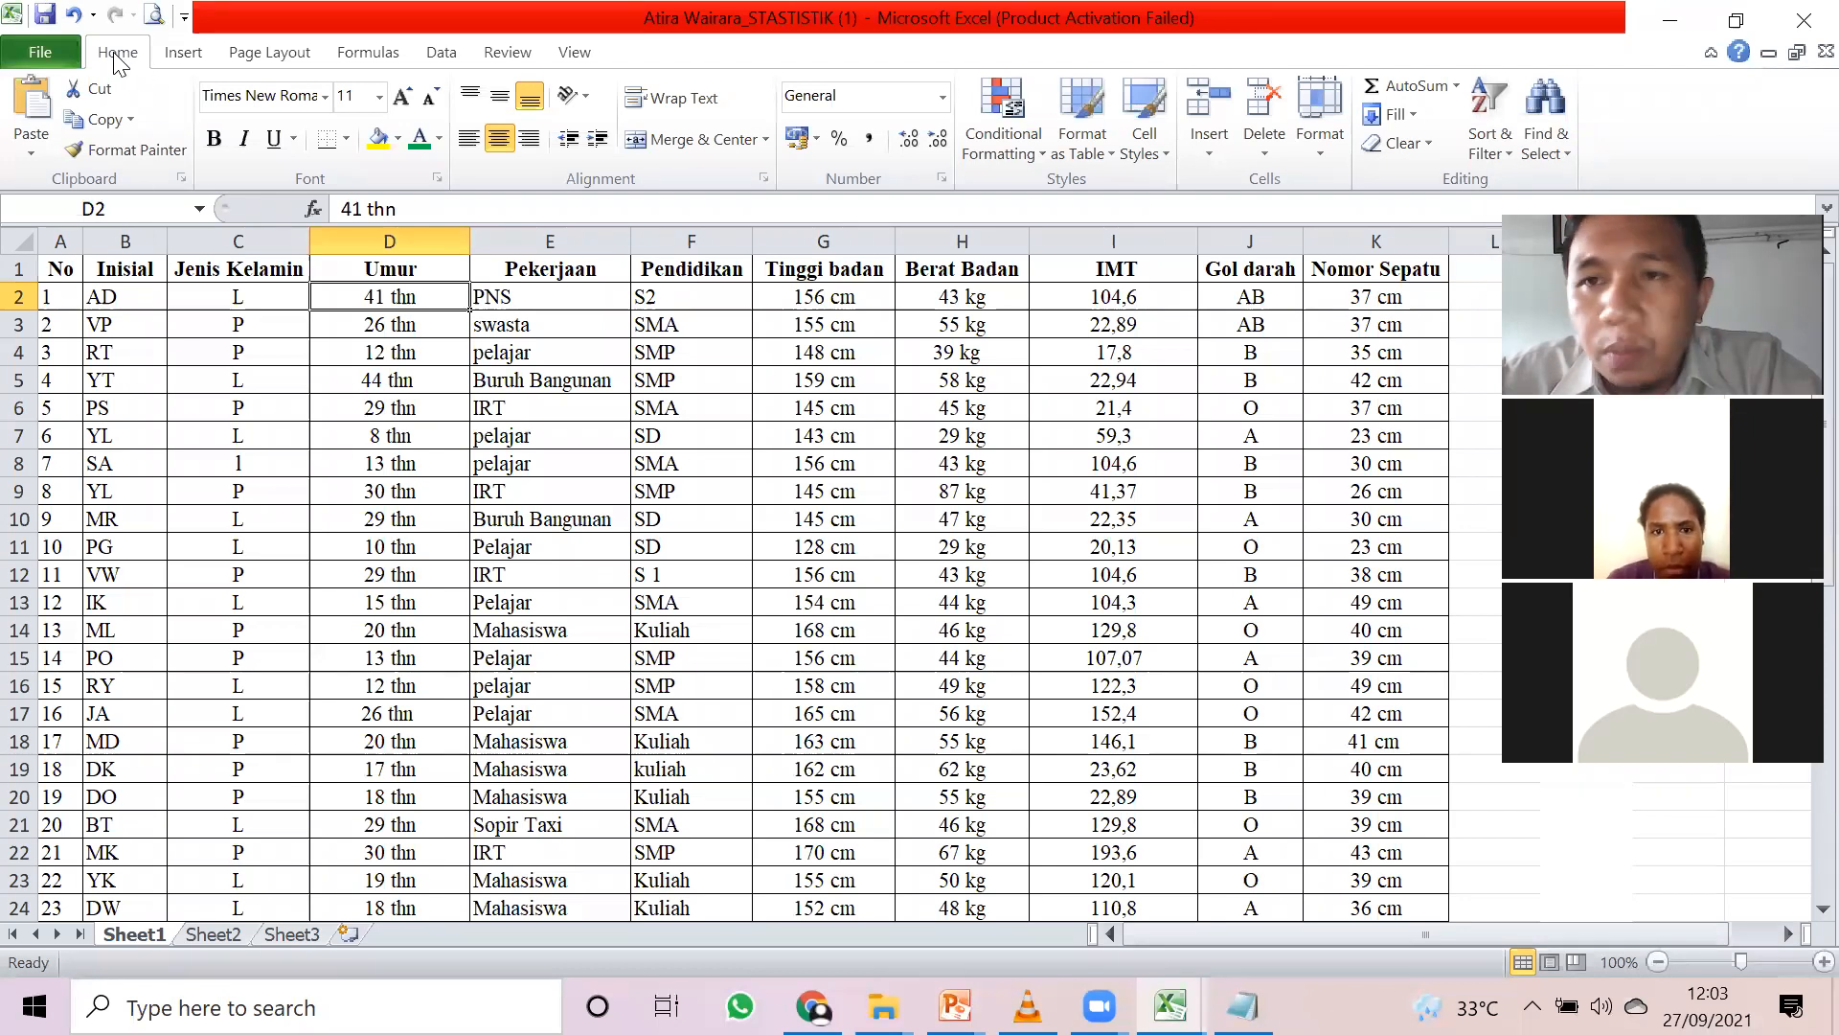
pyautogui.click(1542, 148)
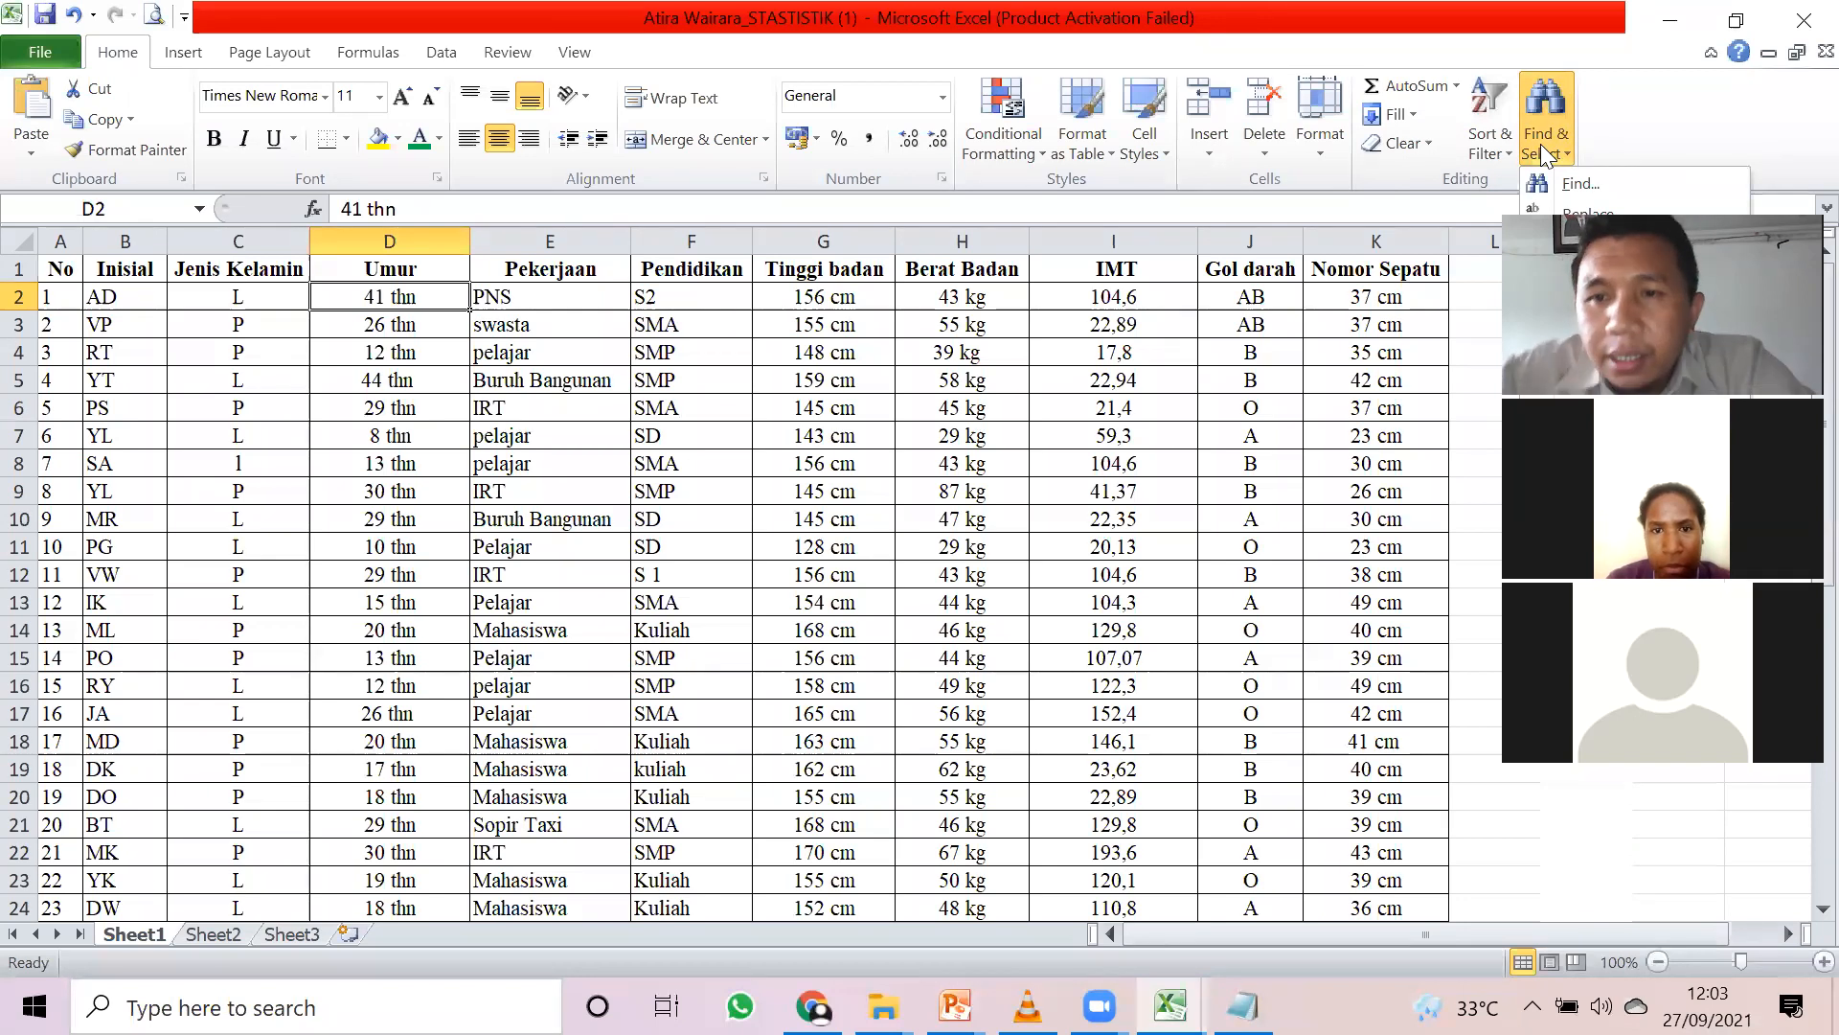
pyautogui.click(1587, 211)
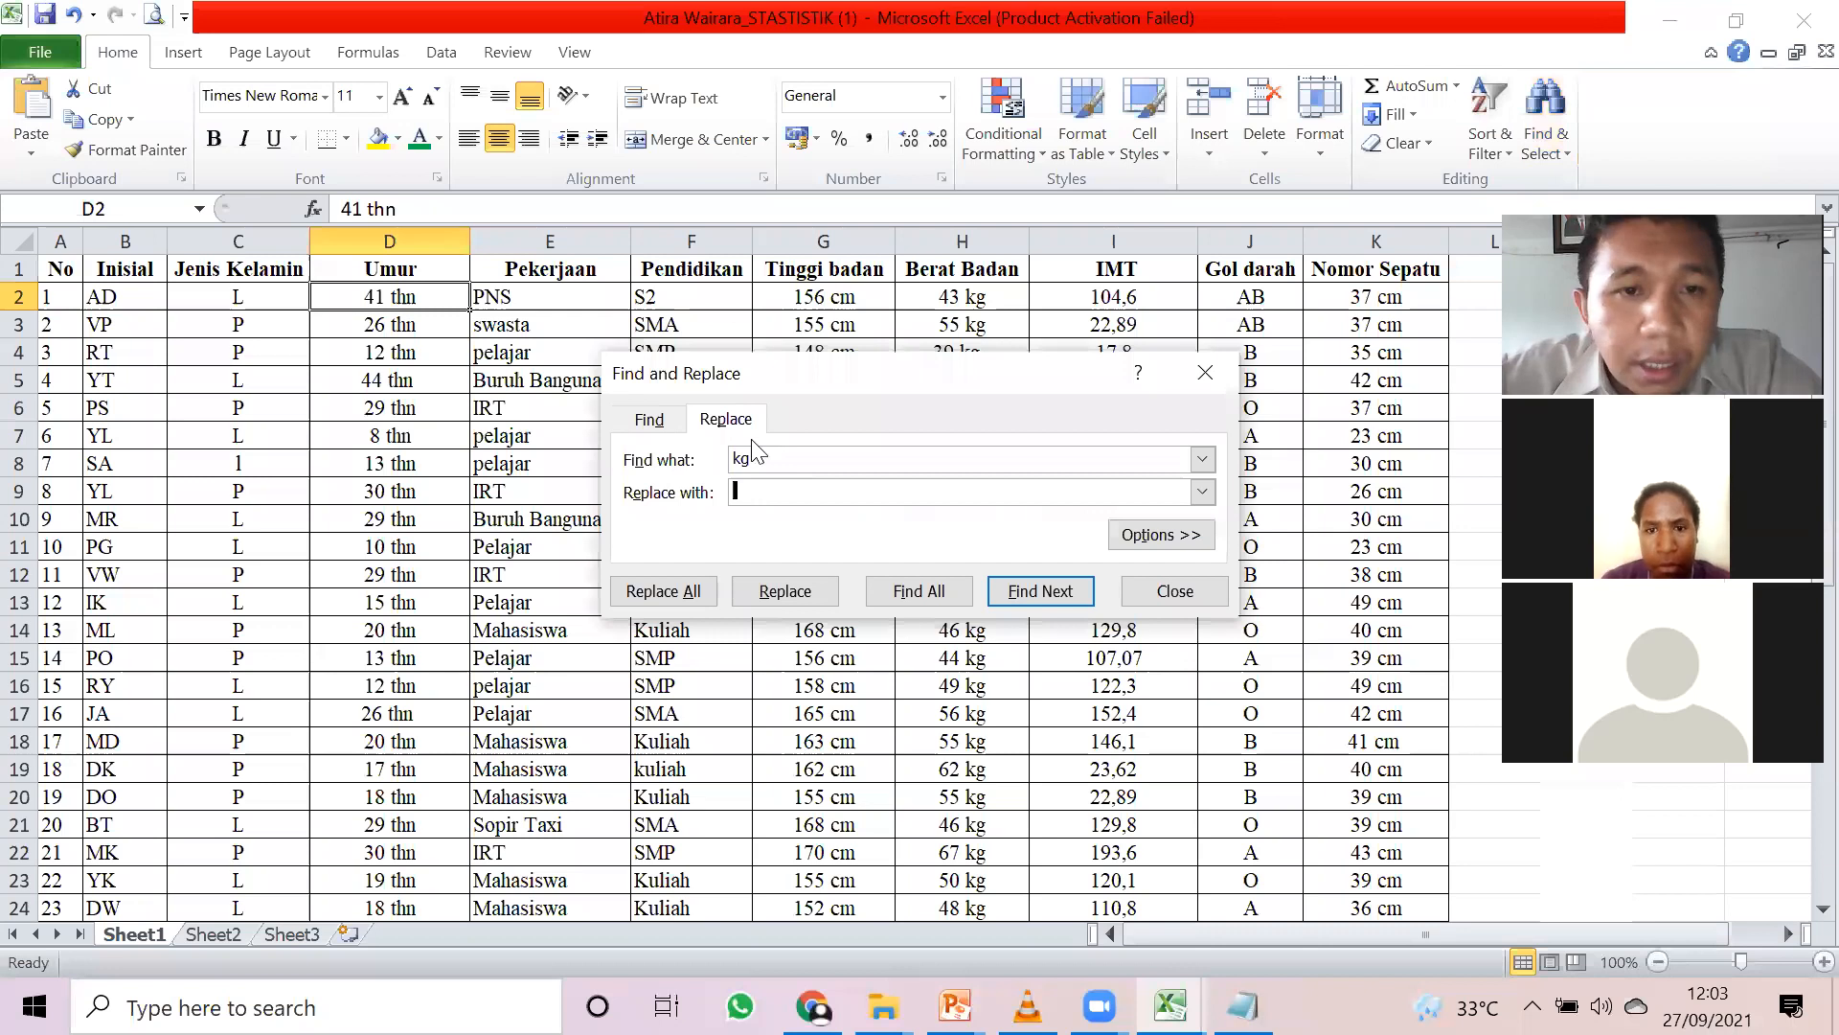
pyautogui.moveTo(763, 457); pyautogui.dragTo(704, 469)
pyautogui.write('THN\\\t')
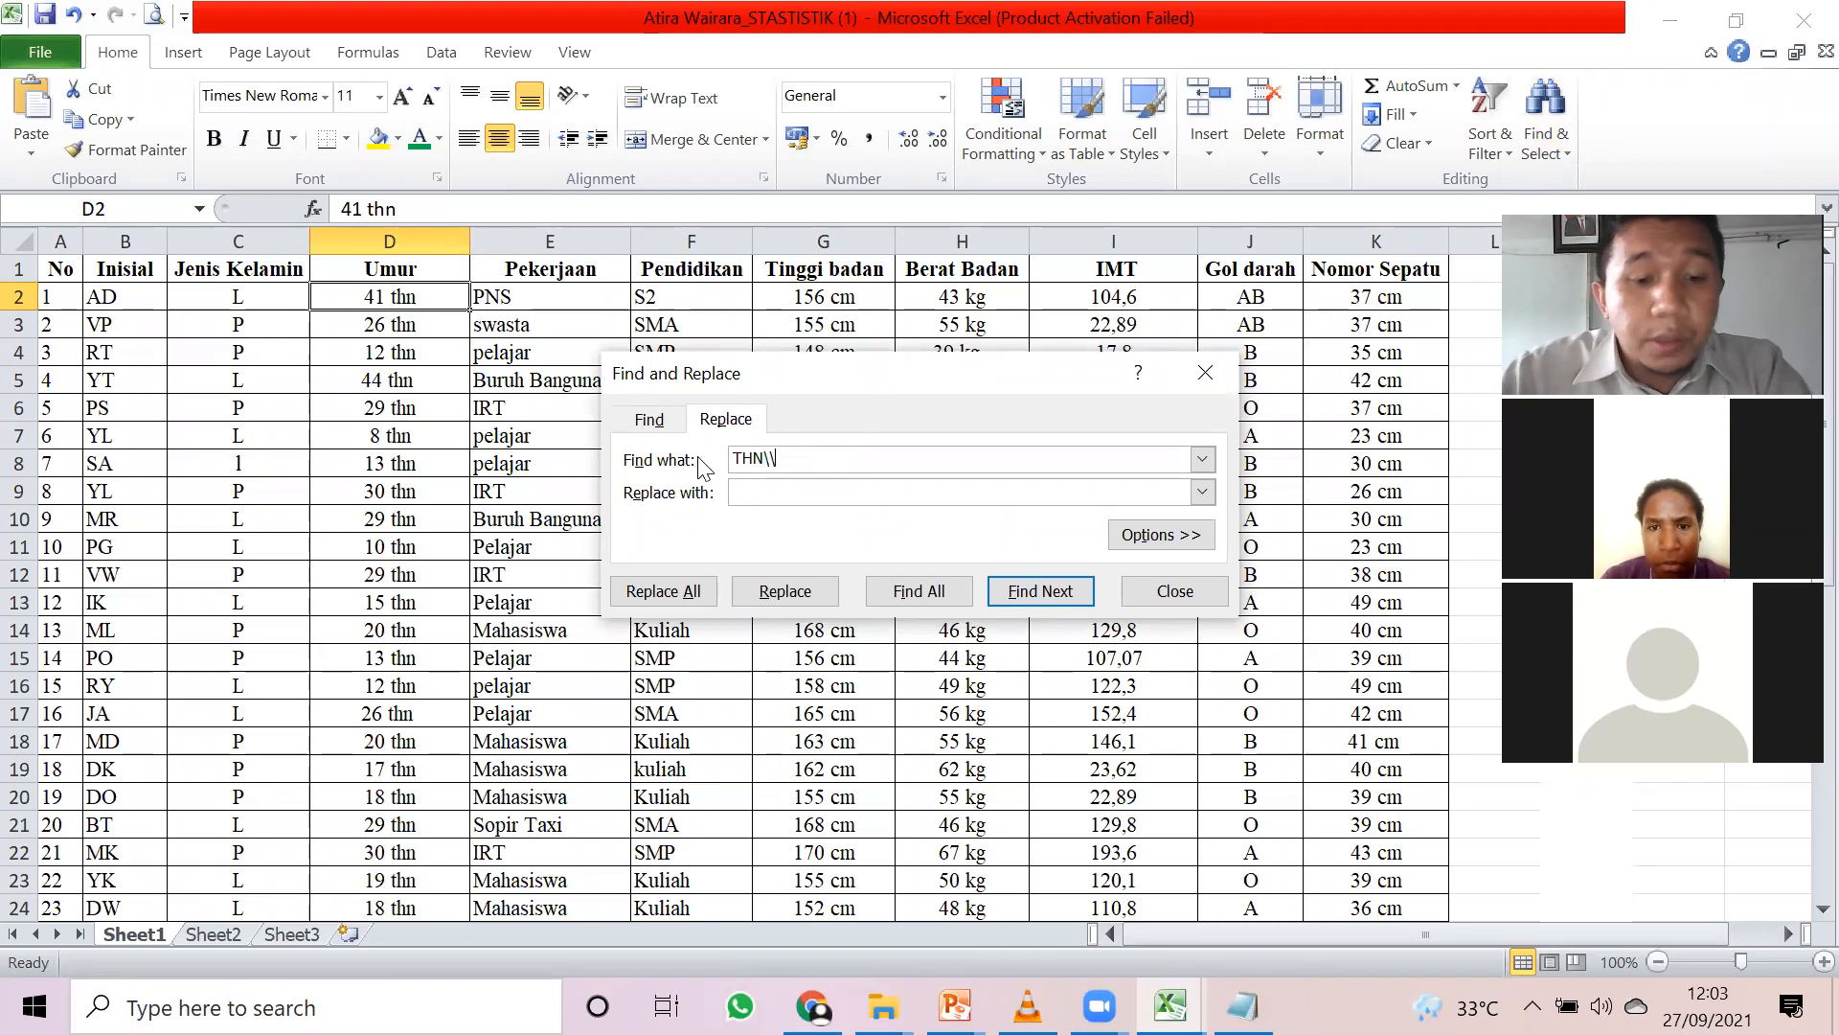
pyautogui.write('hn]')
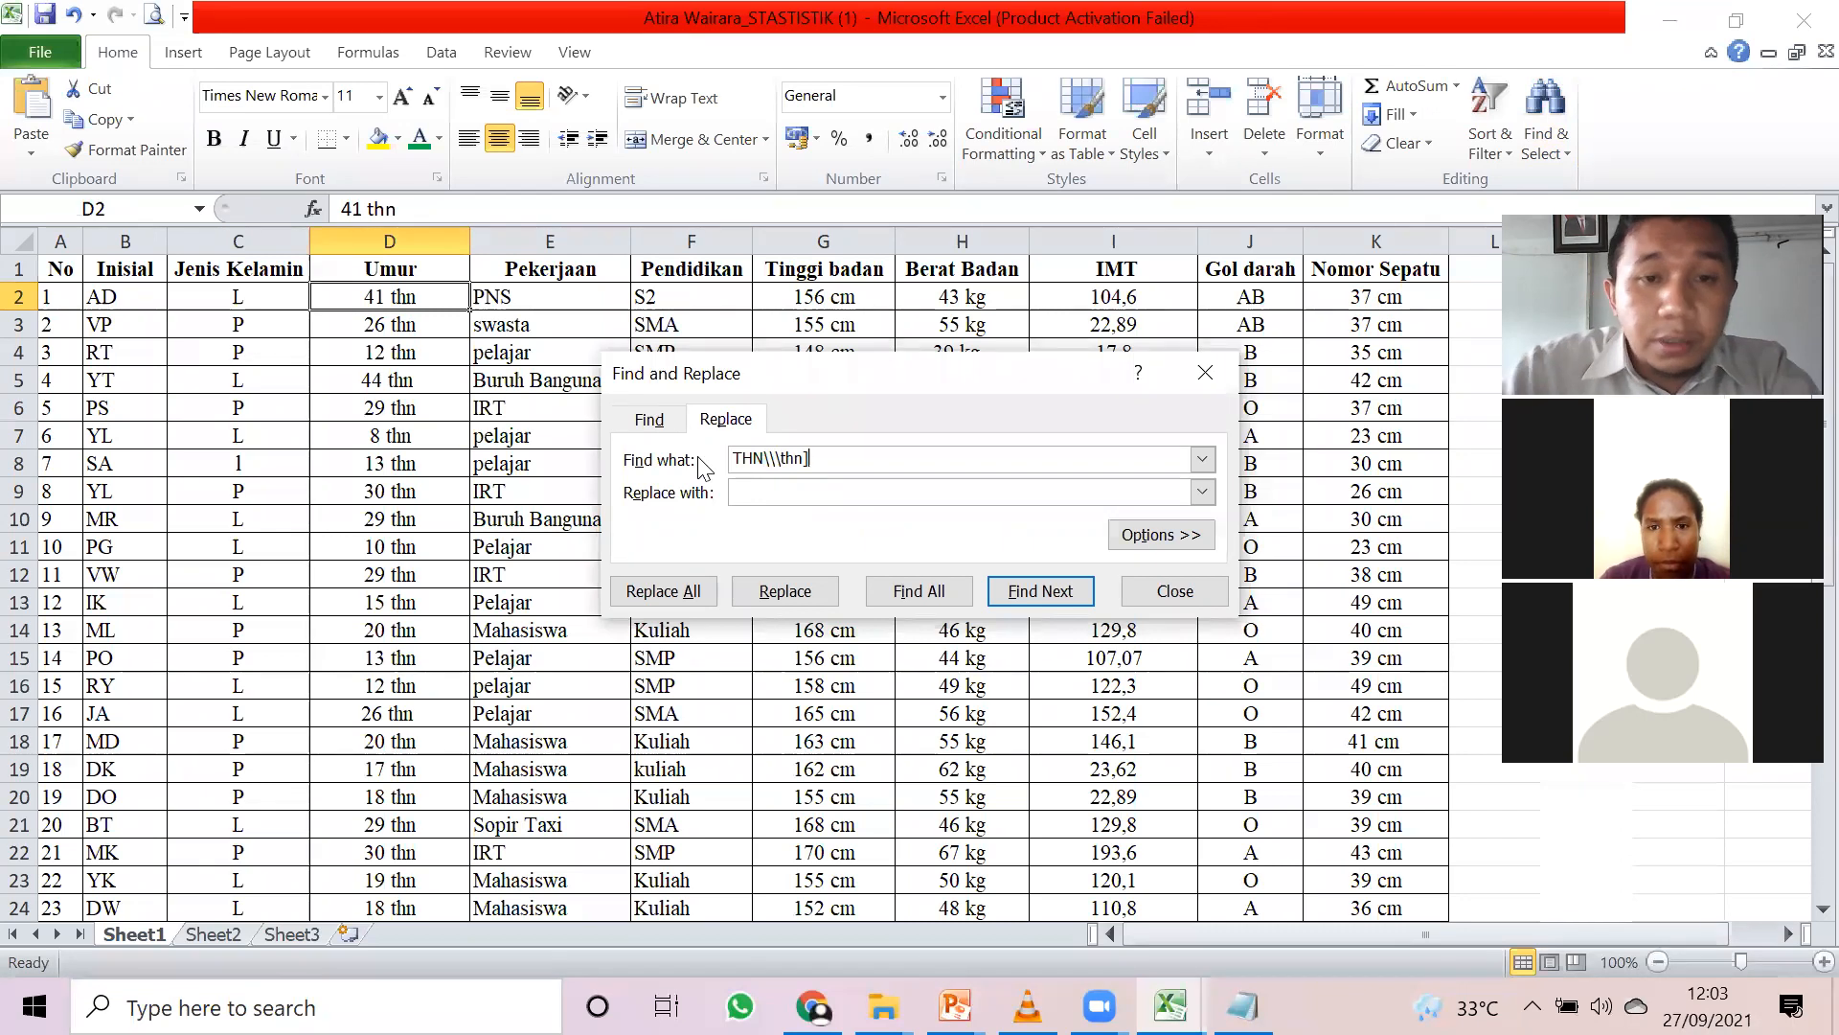
pyautogui.press('BackSpace')
pyautogui.press('BackSpace')
pyautogui.press('BackSpace')
pyautogui.press('BackSpace')
pyautogui.press('BackSpace')
pyautogui.press('BackSpace')
pyautogui.press('BackSpace')
pyautogui.press('BackSpace')
pyautogui.press('BackSpace')
pyautogui.write('thn')
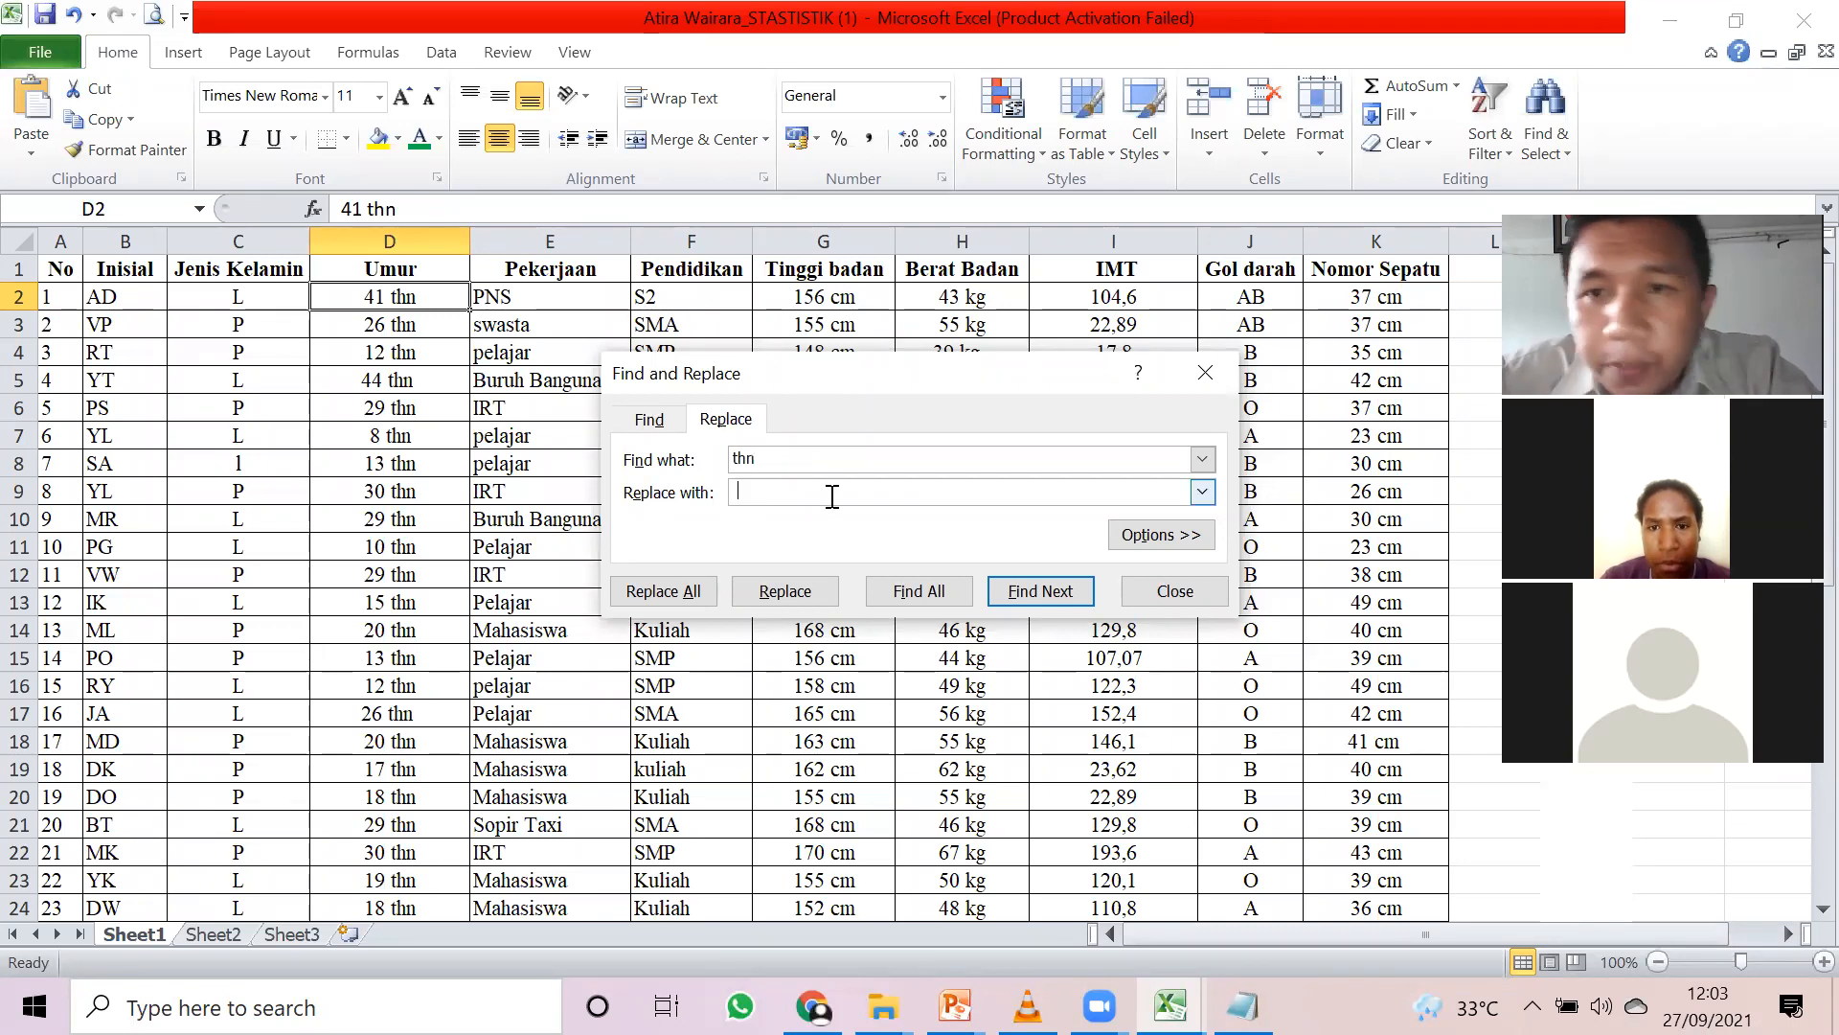
pyautogui.click(676, 594)
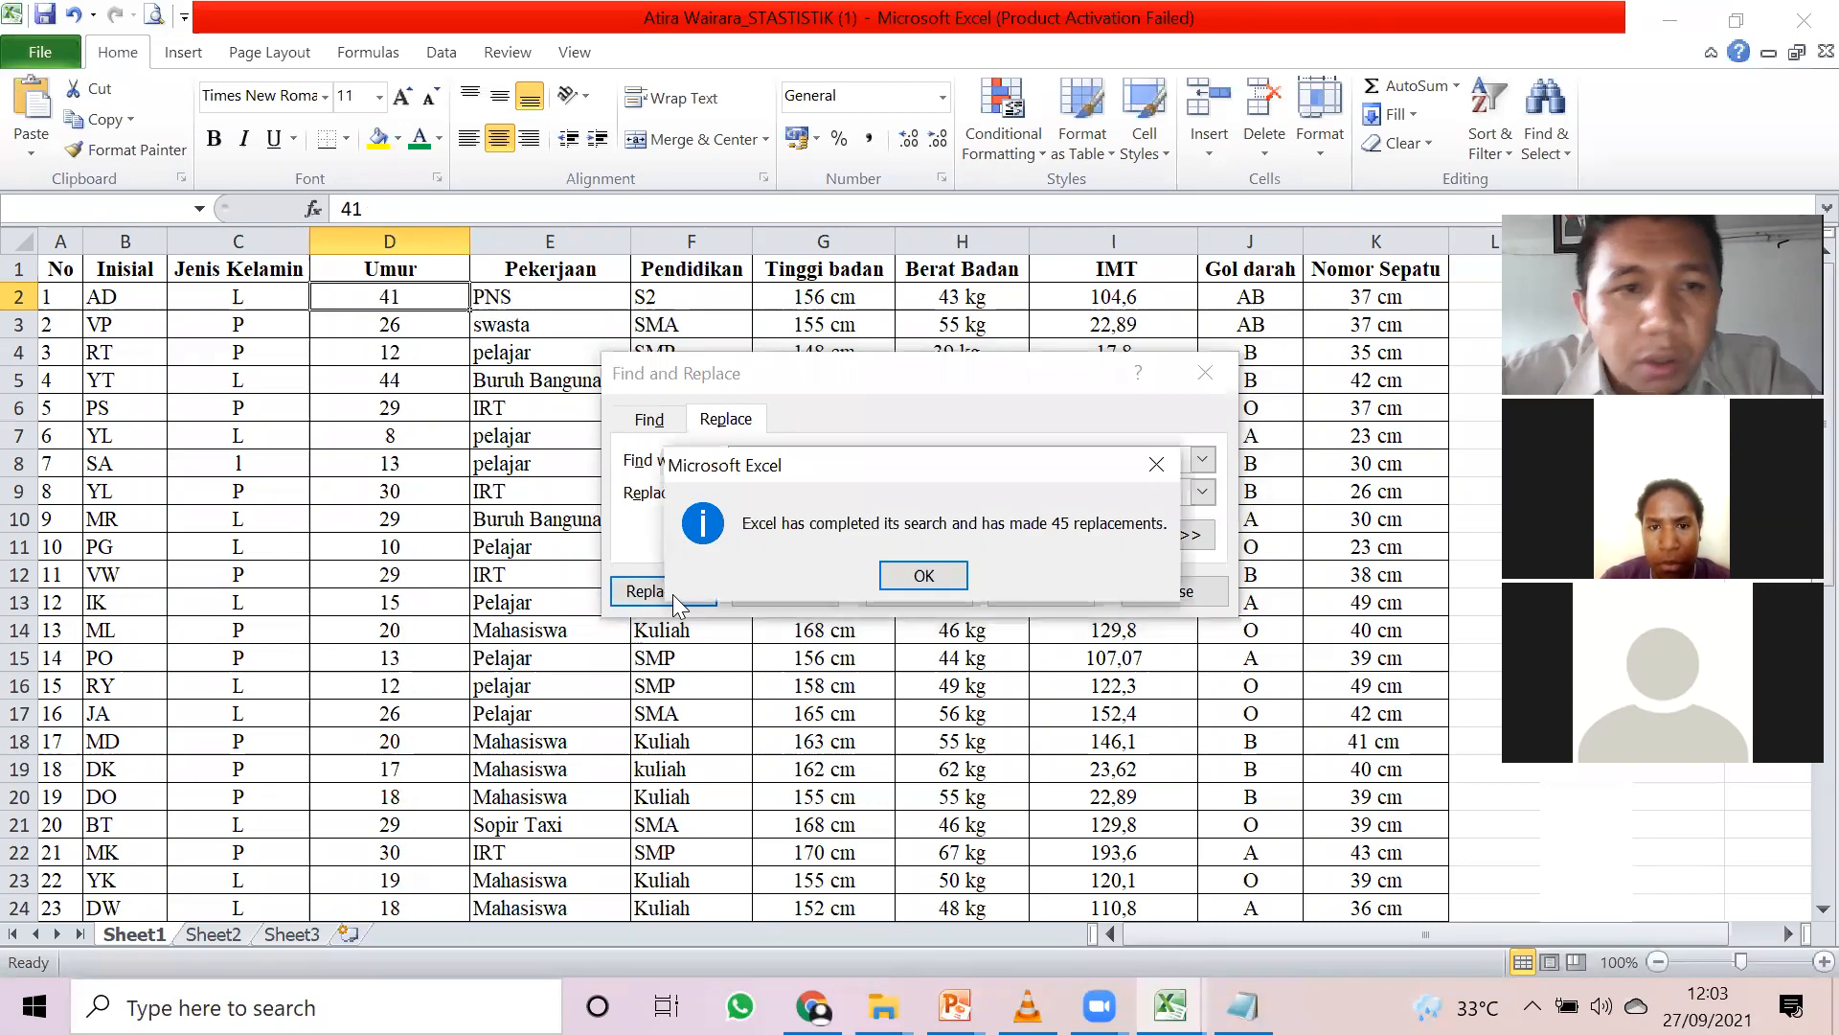
pyautogui.click(961, 582)
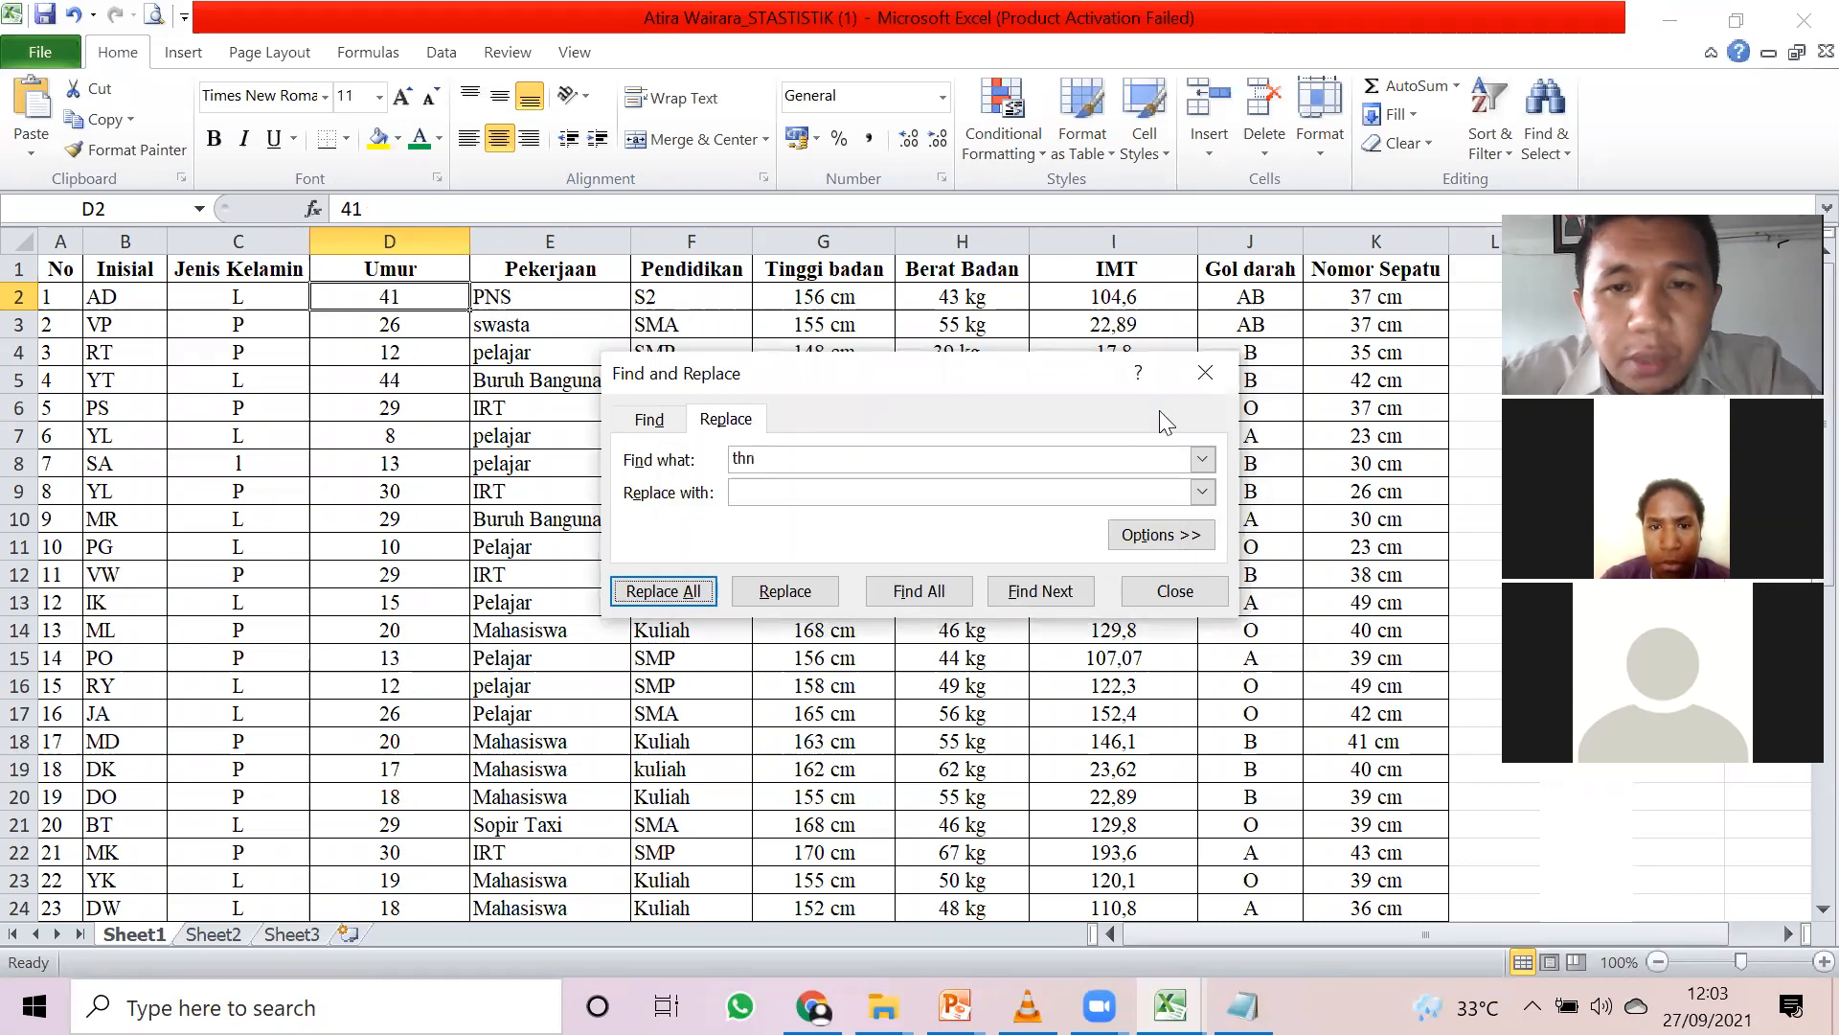
pyautogui.click(1205, 372)
pyautogui.scroll(-14, 795, 671)
pyautogui.scroll(14, 801, 690)
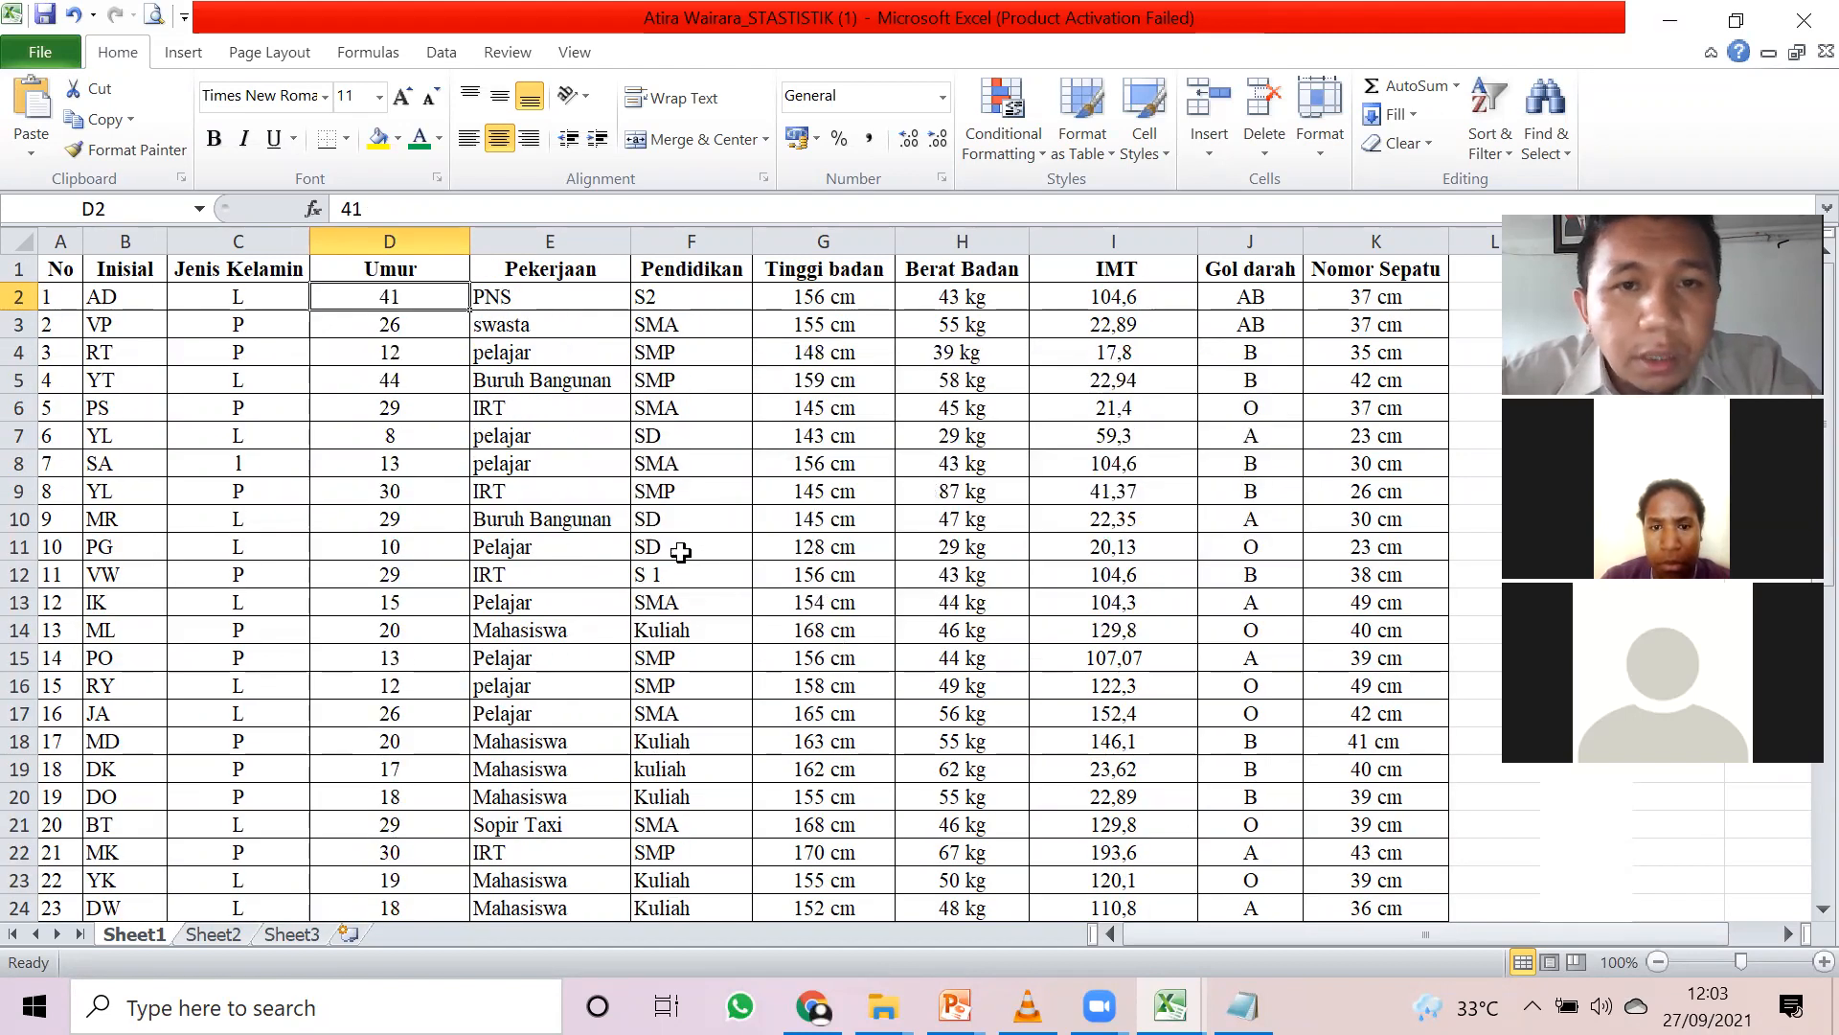
# - Strip the "cm" unit from the Tinggi badan and Nomor Sepatu values by replacing all occurrences with nothing
pyautogui.click(830, 305)
pyautogui.click(1384, 299)
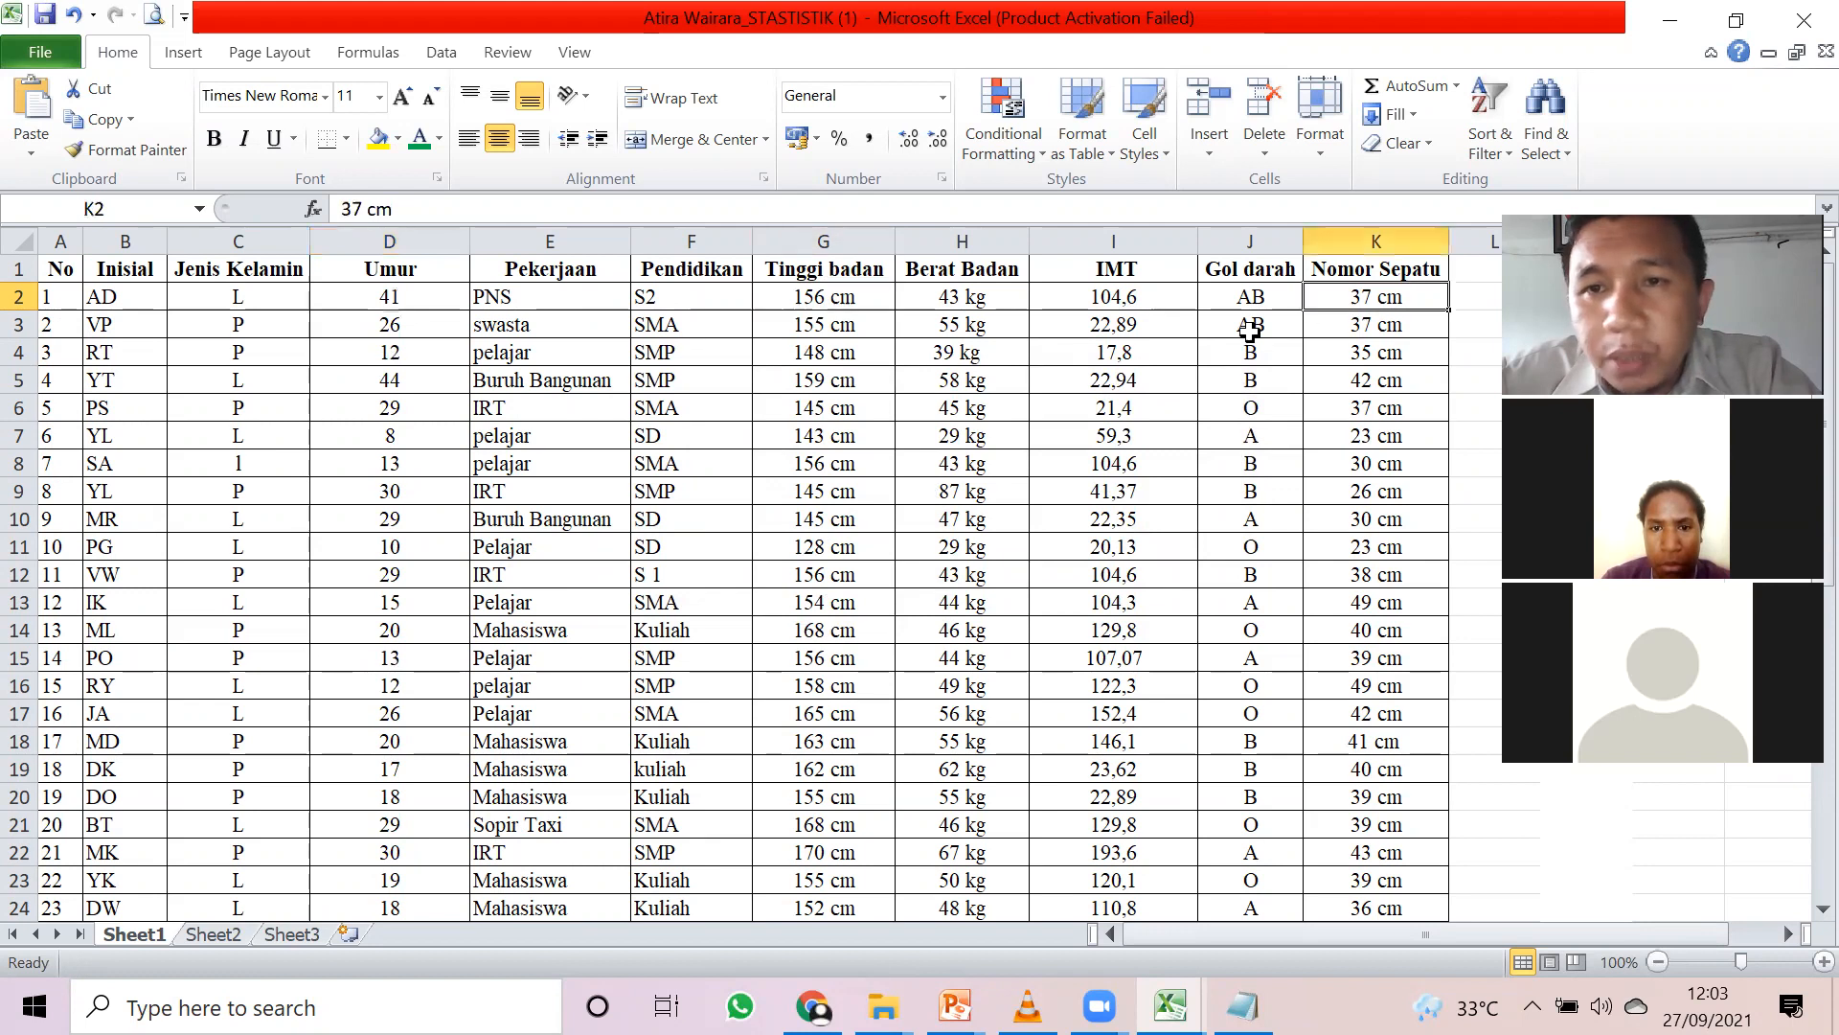
pyautogui.click(861, 303)
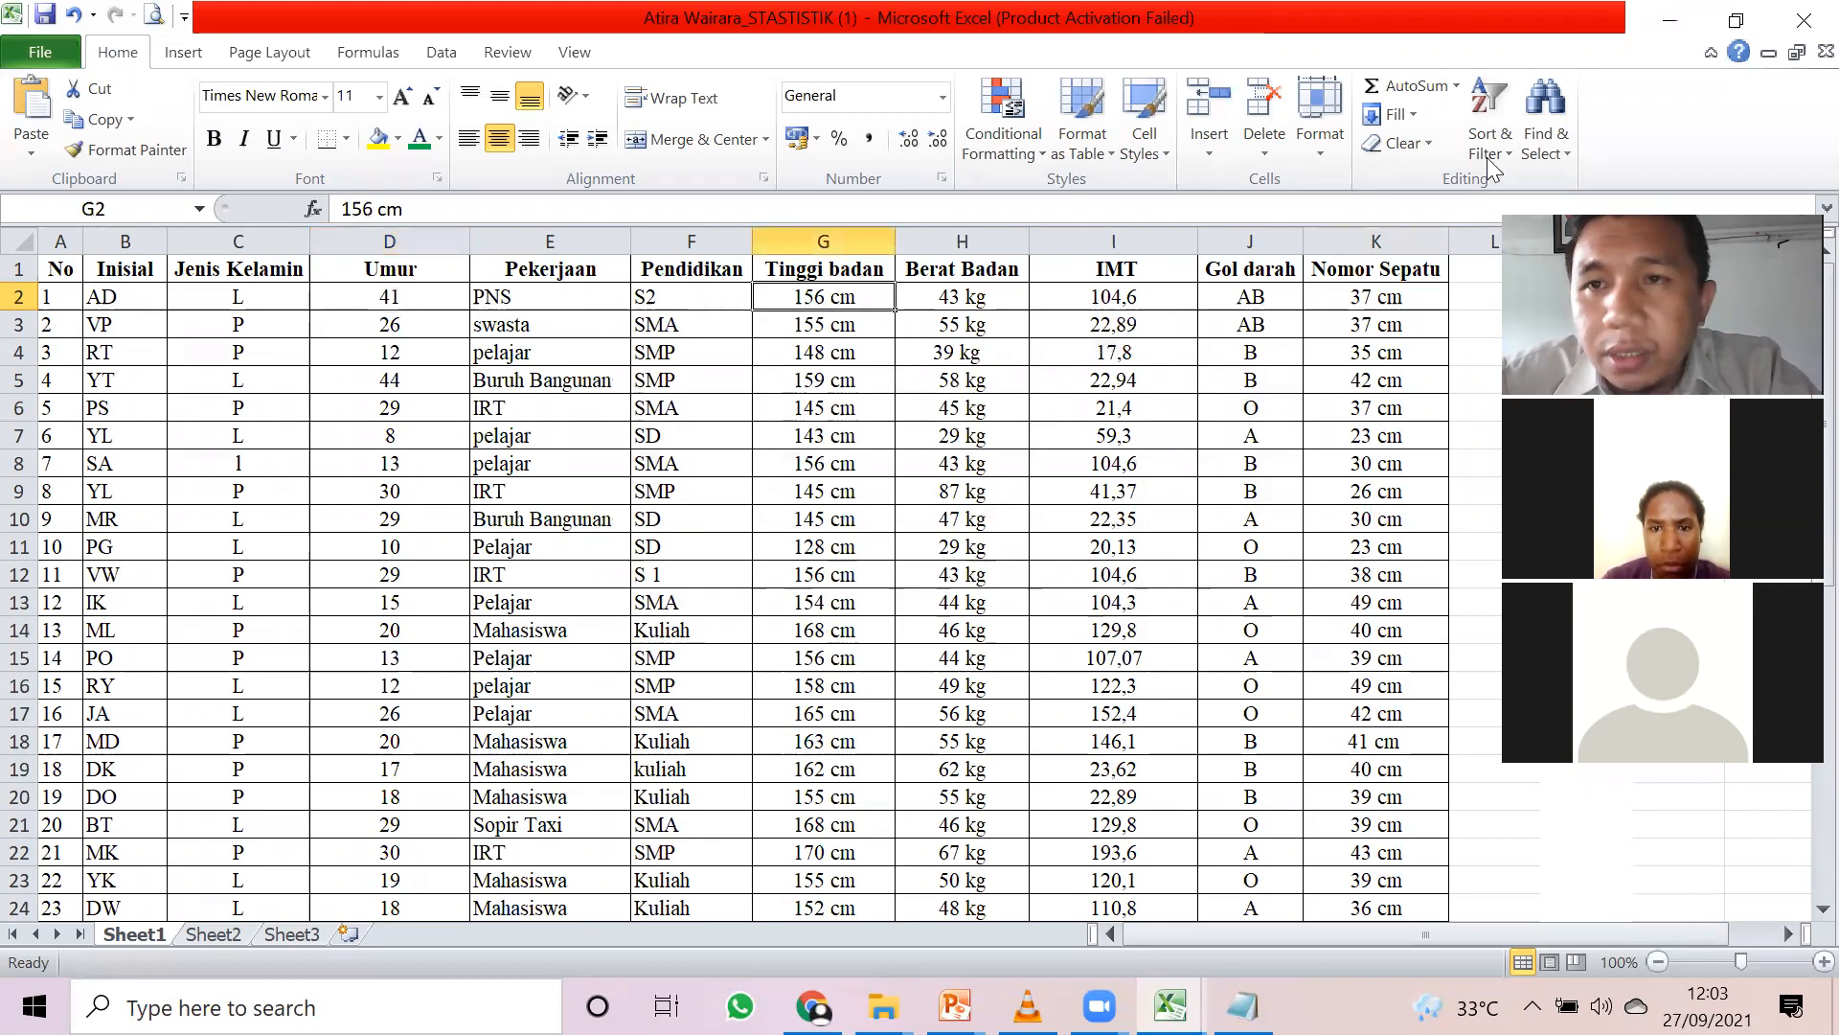
pyautogui.click(1557, 144)
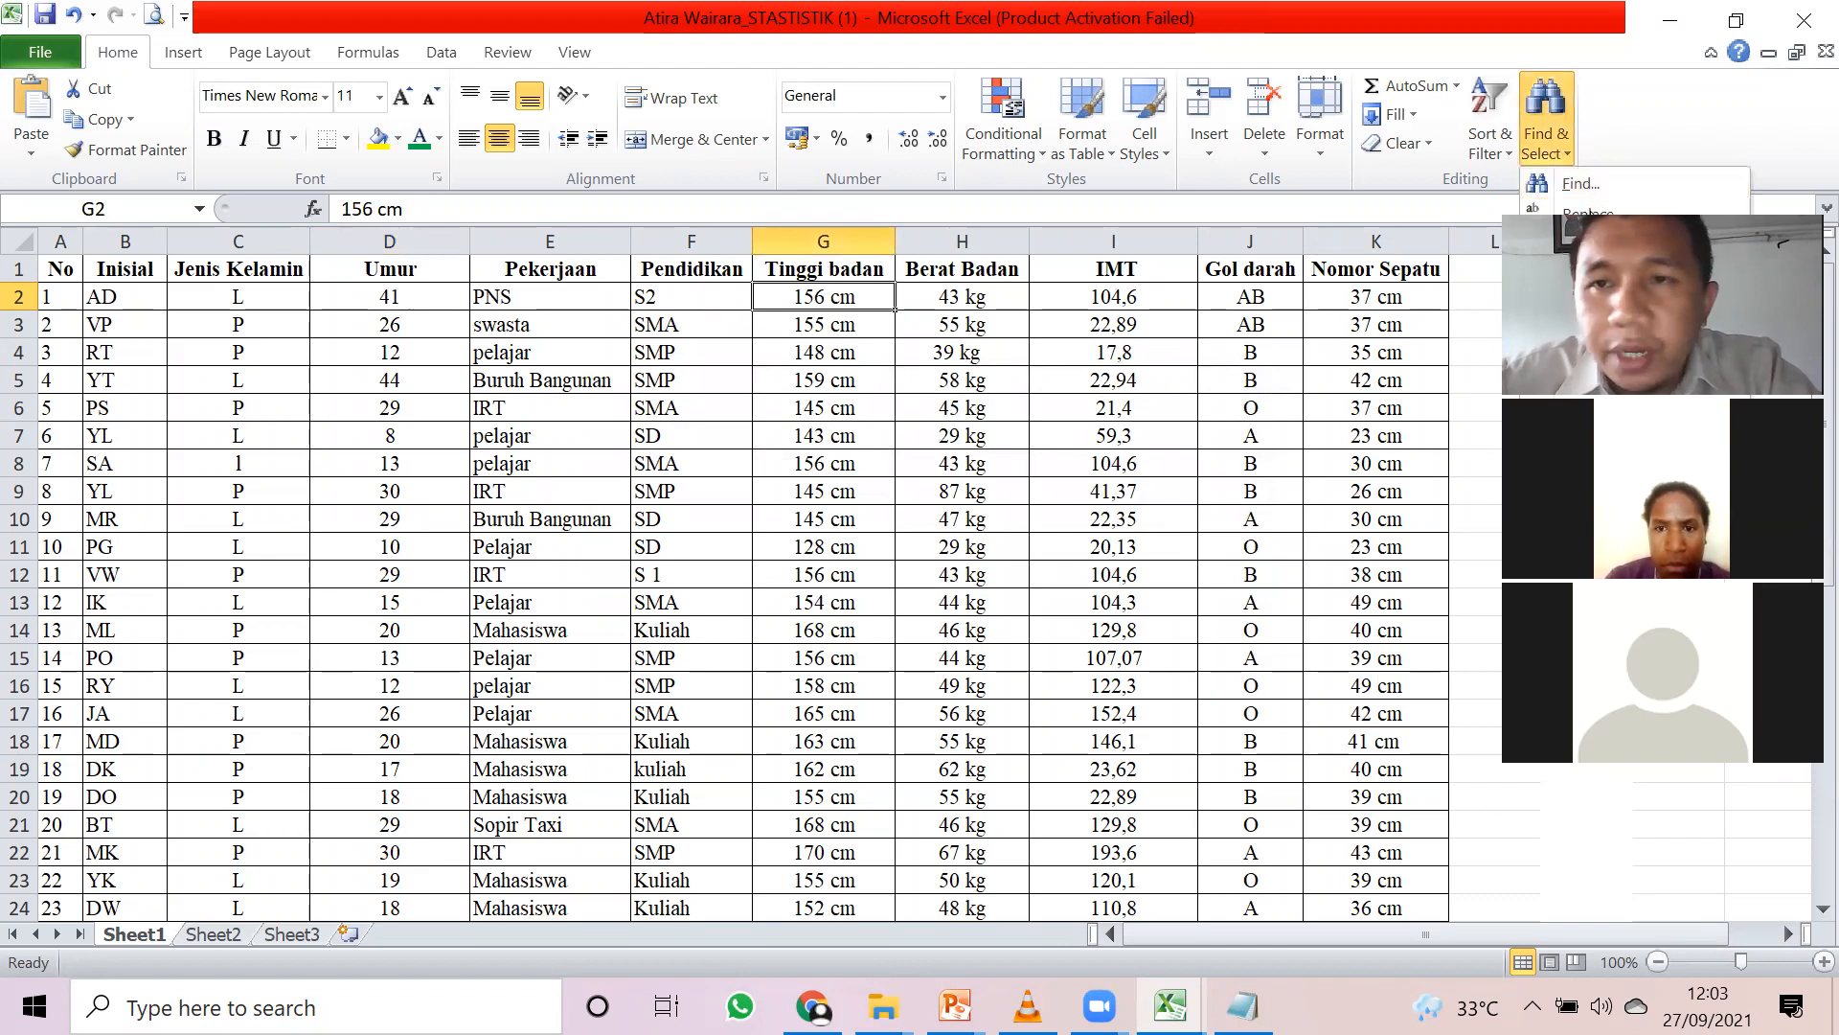
pyautogui.click(1591, 211)
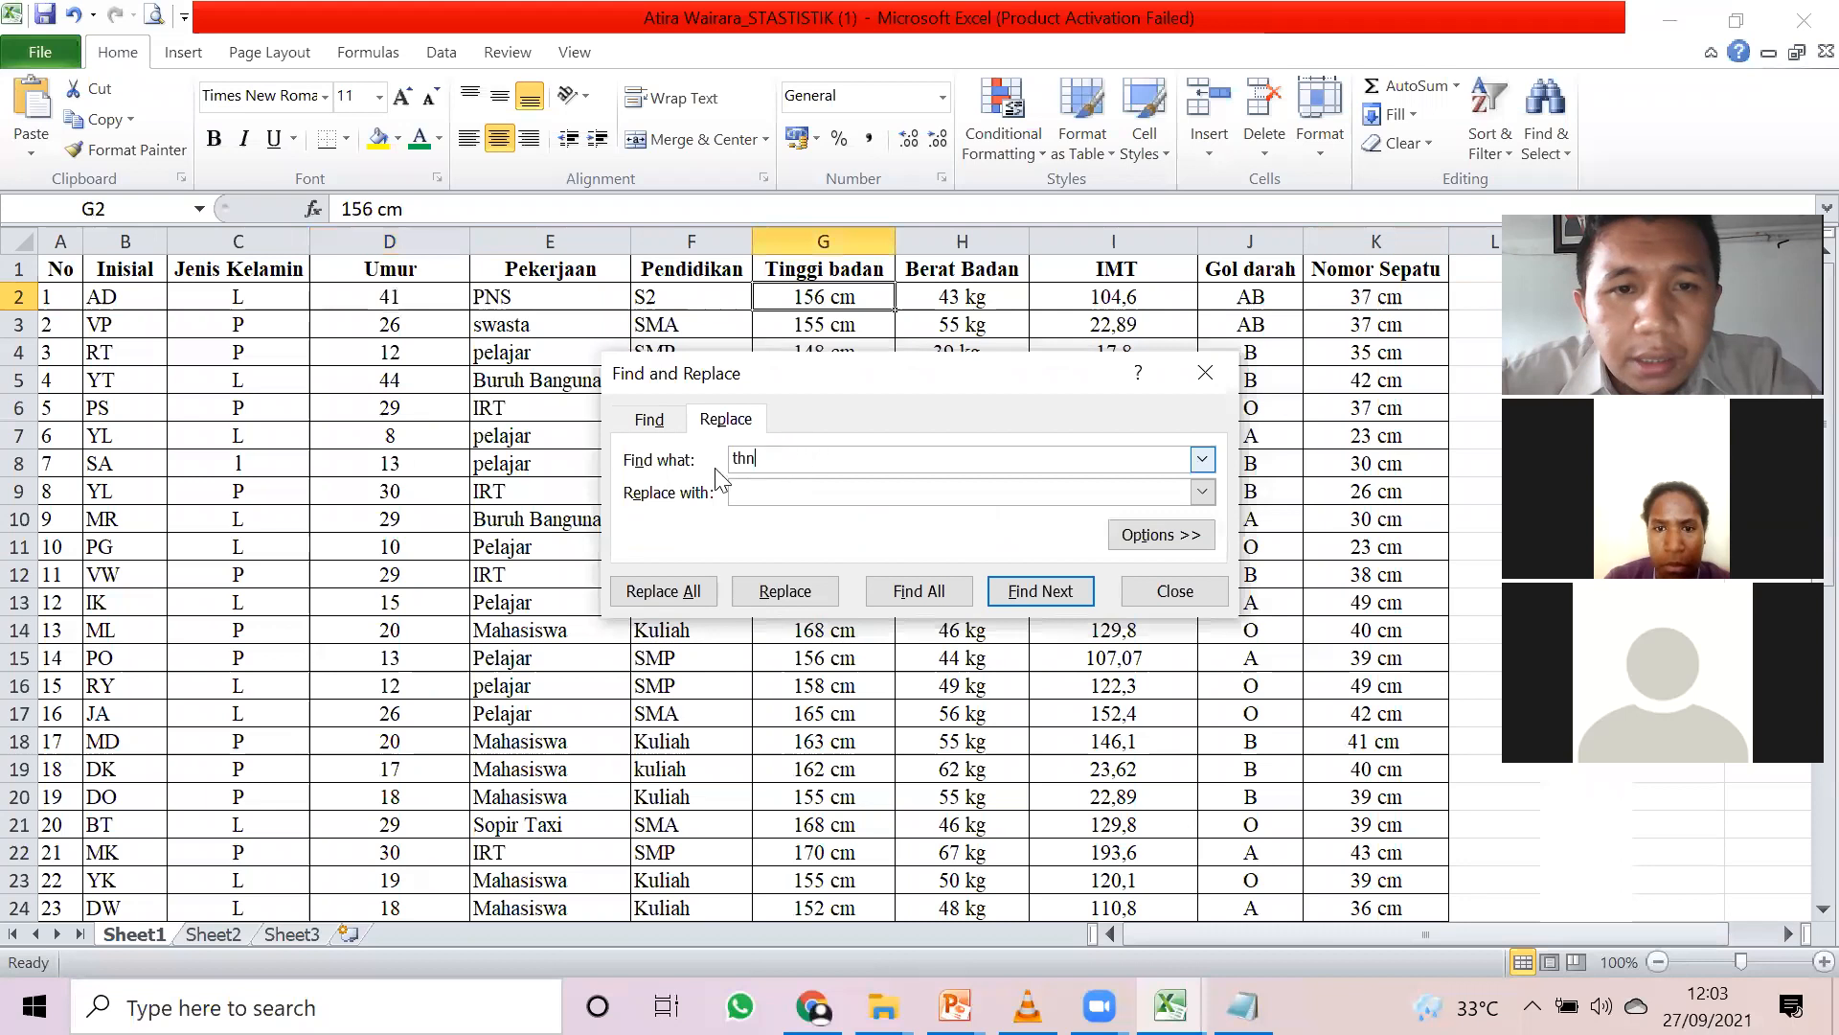
pyautogui.moveTo(764, 460); pyautogui.dragTo(702, 464)
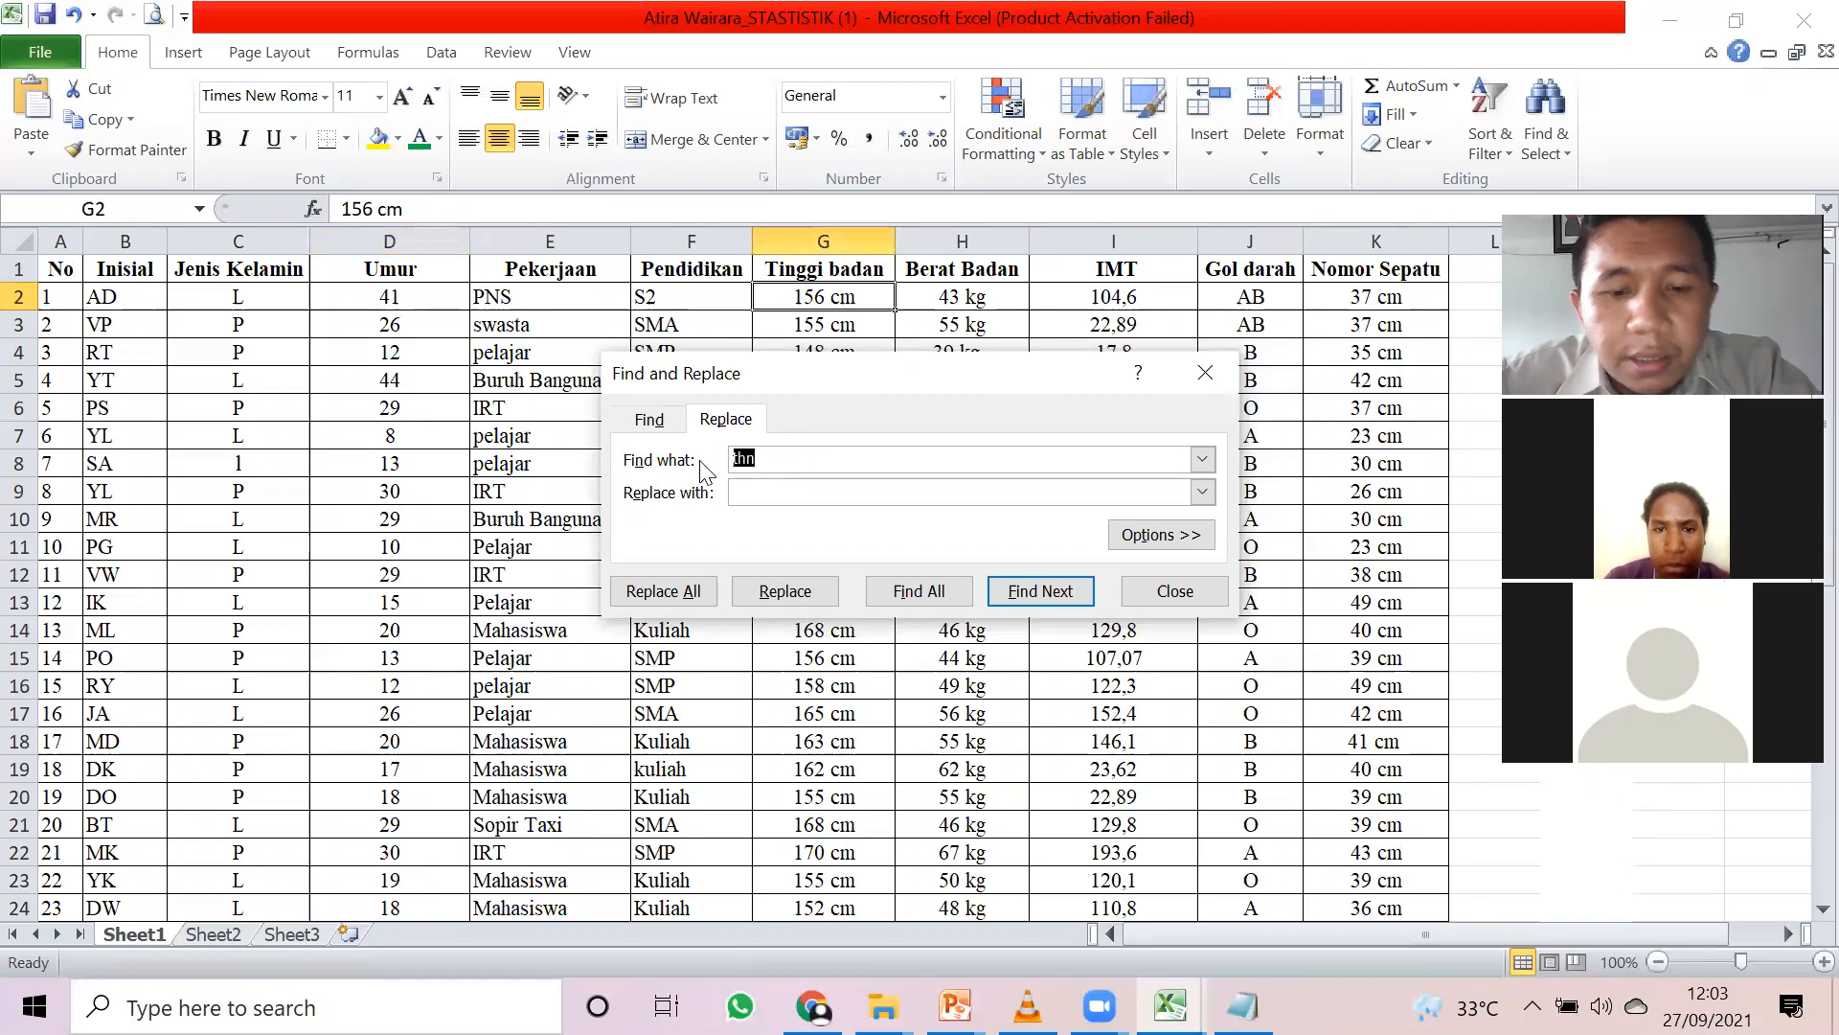
pyautogui.write('cm')
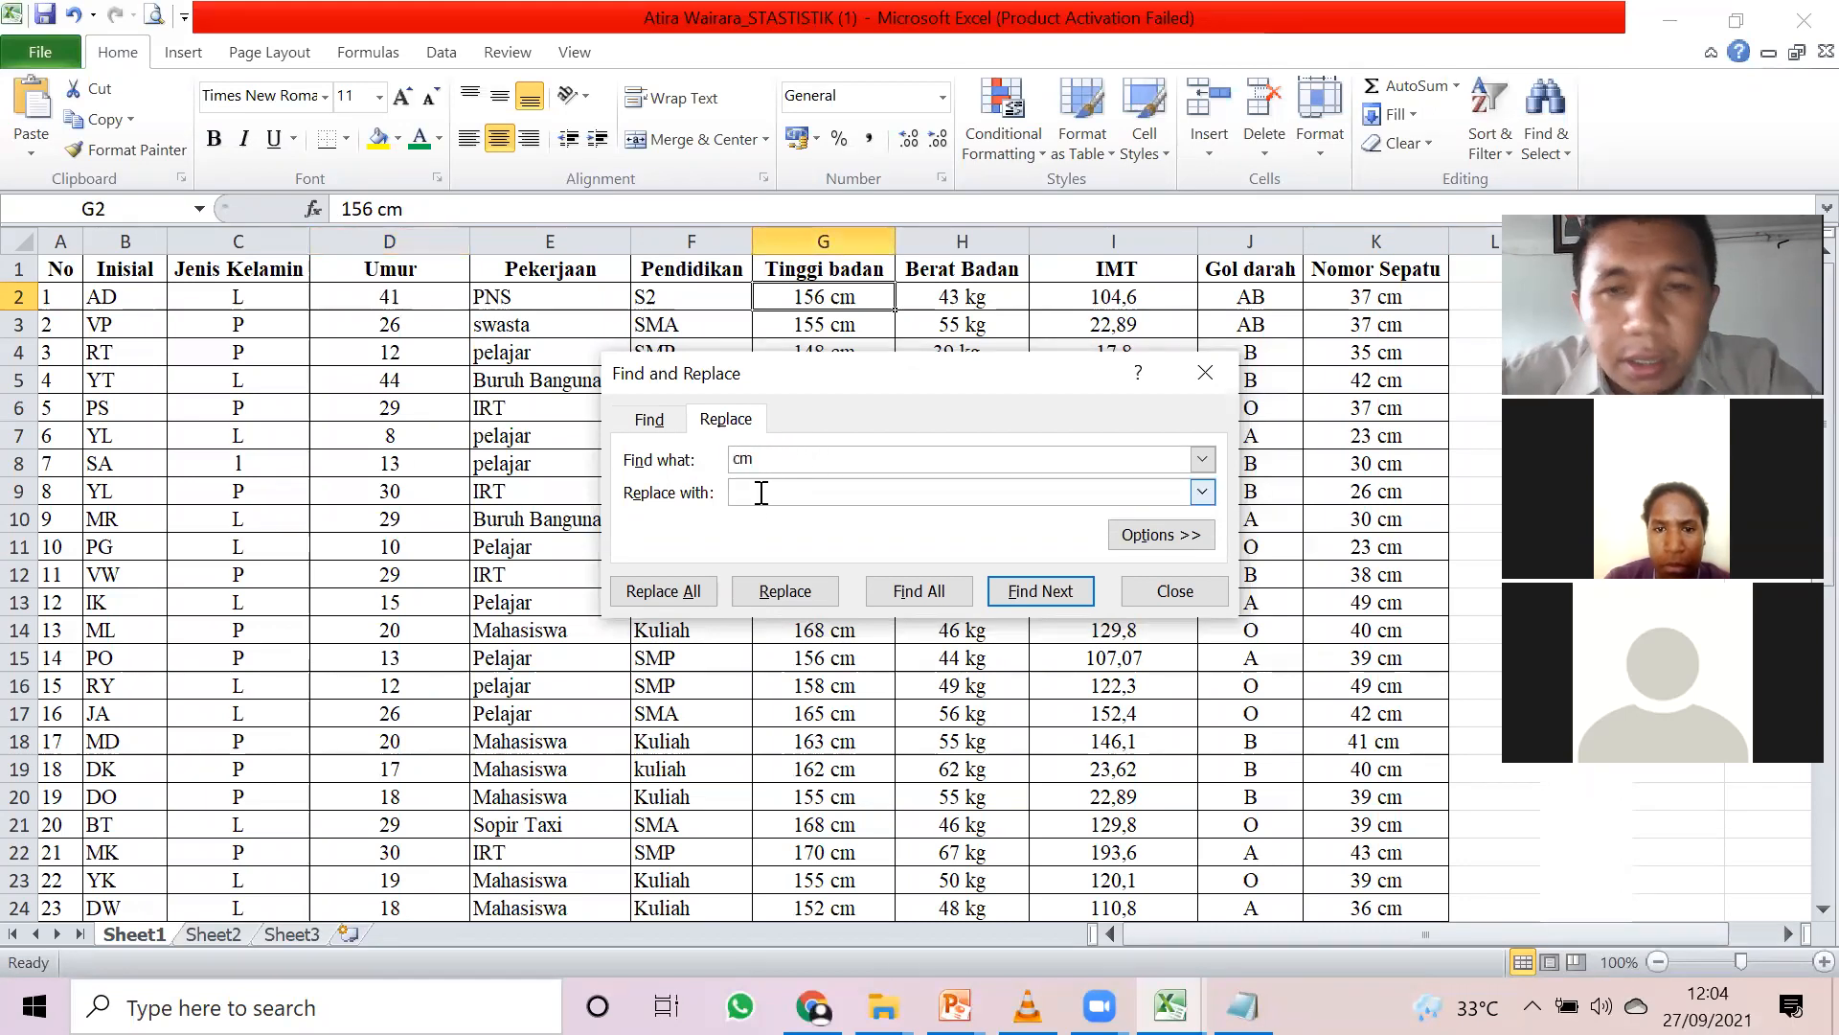
pyautogui.click(668, 599)
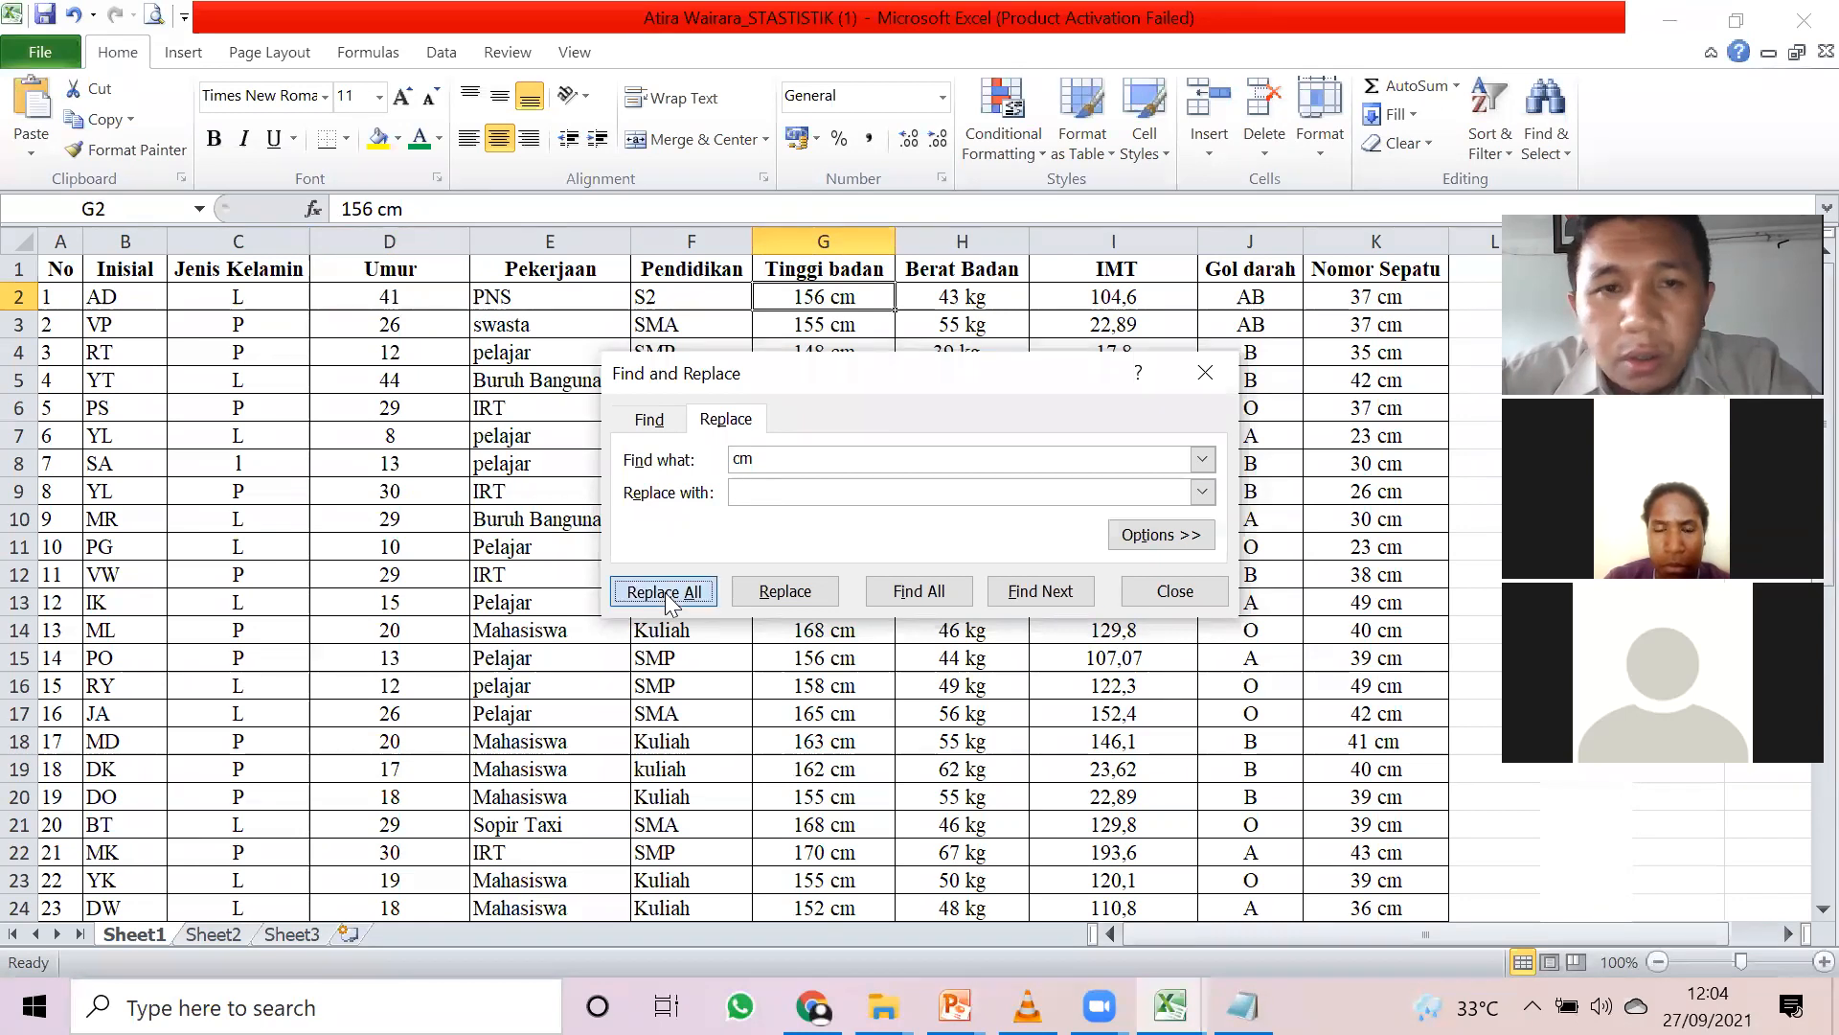
pyautogui.click(925, 577)
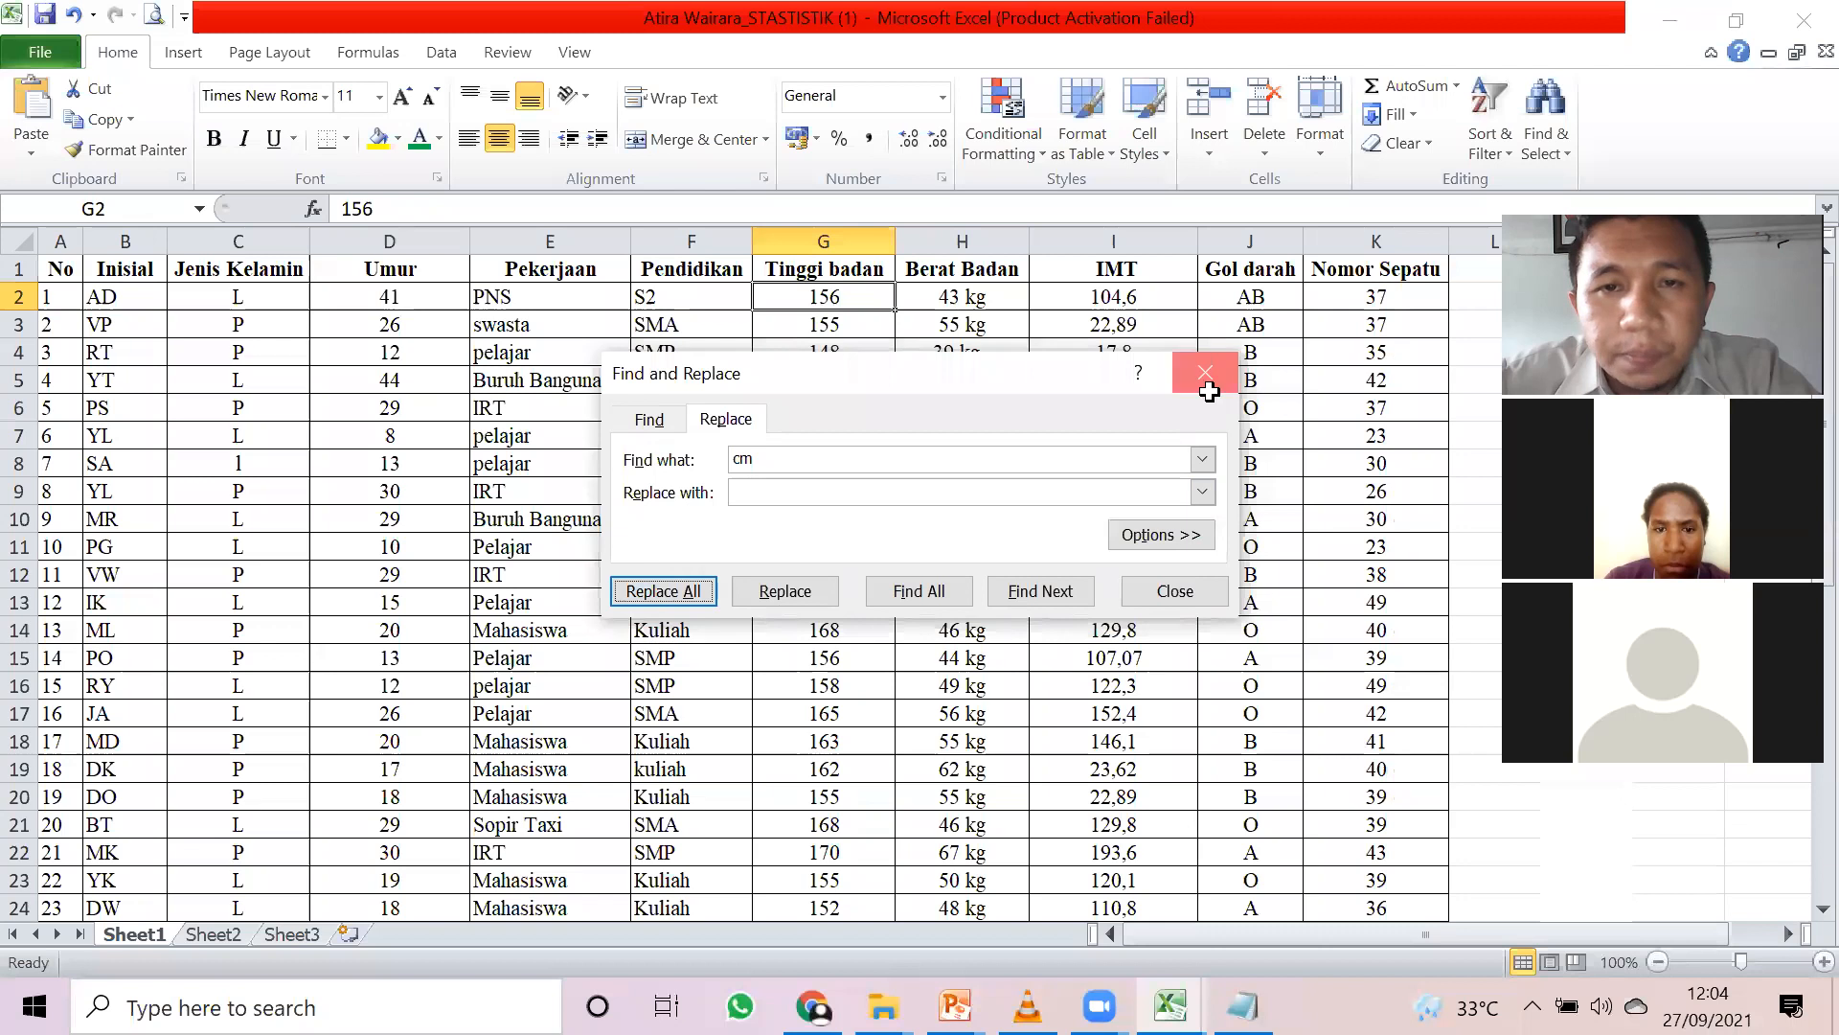
pyautogui.click(1205, 373)
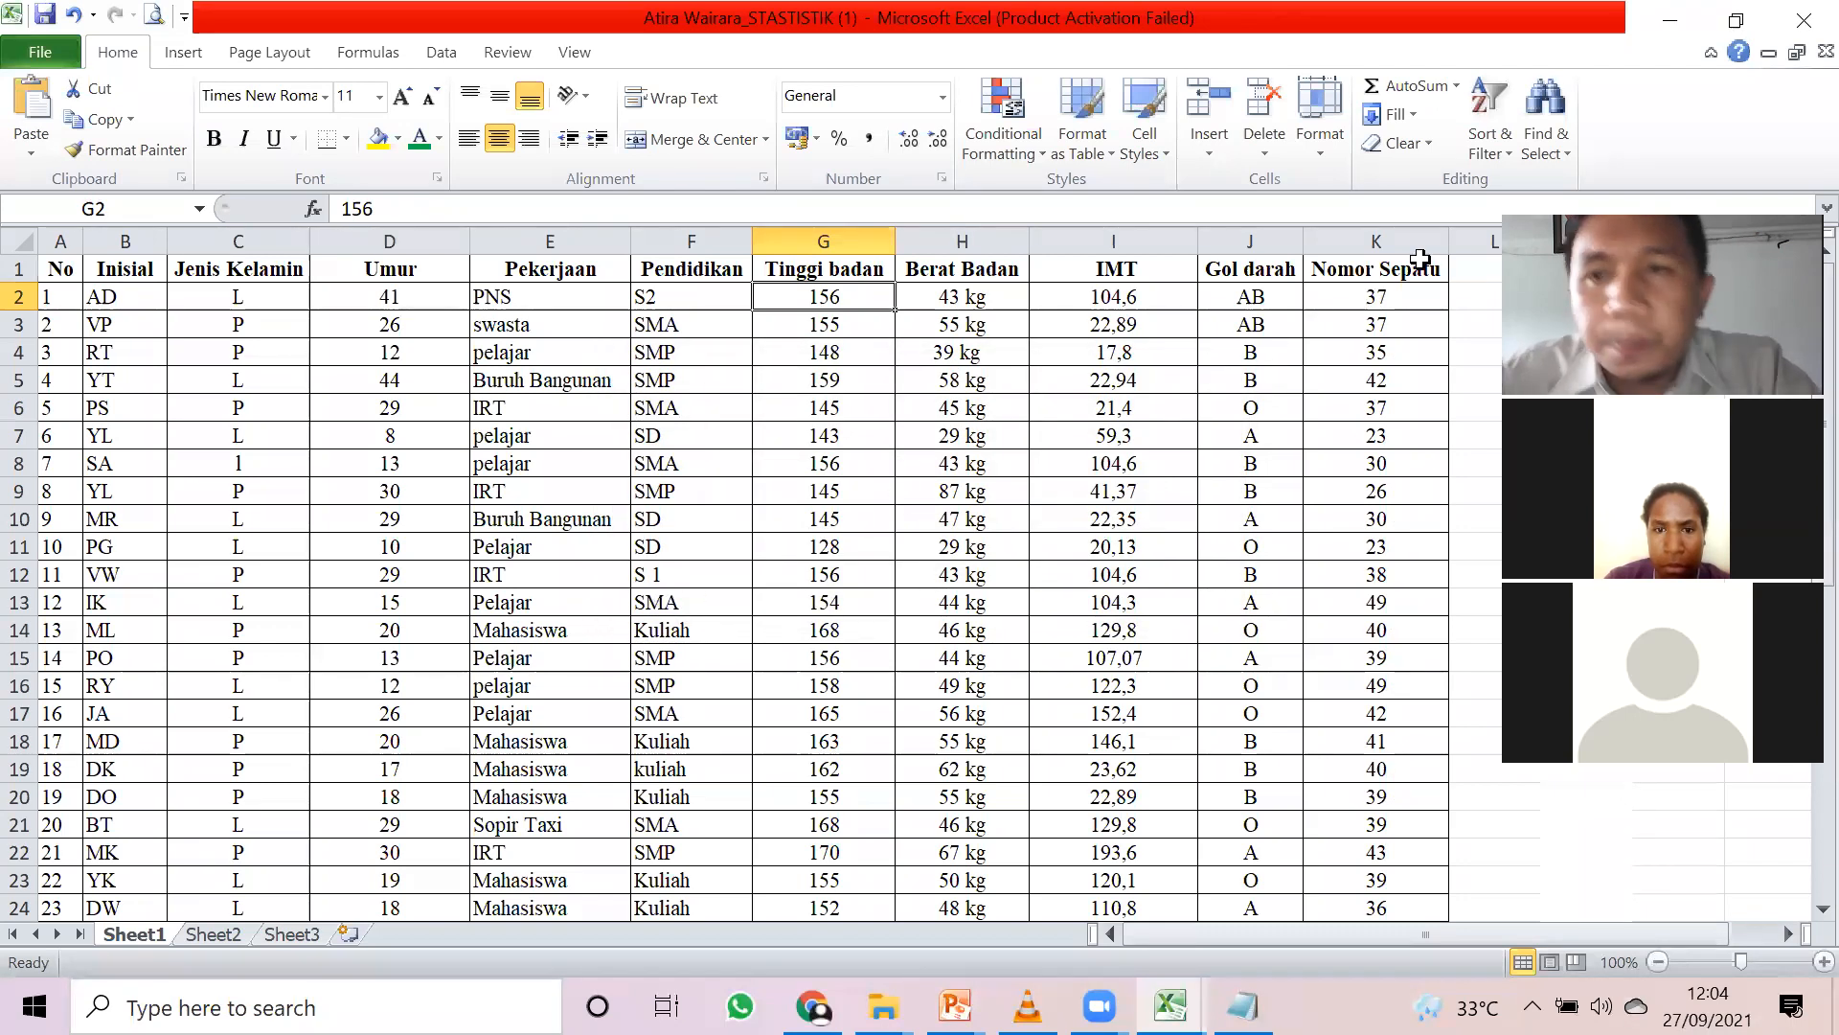
# - Strip the "kg" unit from the Berat Badan values by replacing all occurrences with nothing
pyautogui.click(1544, 148)
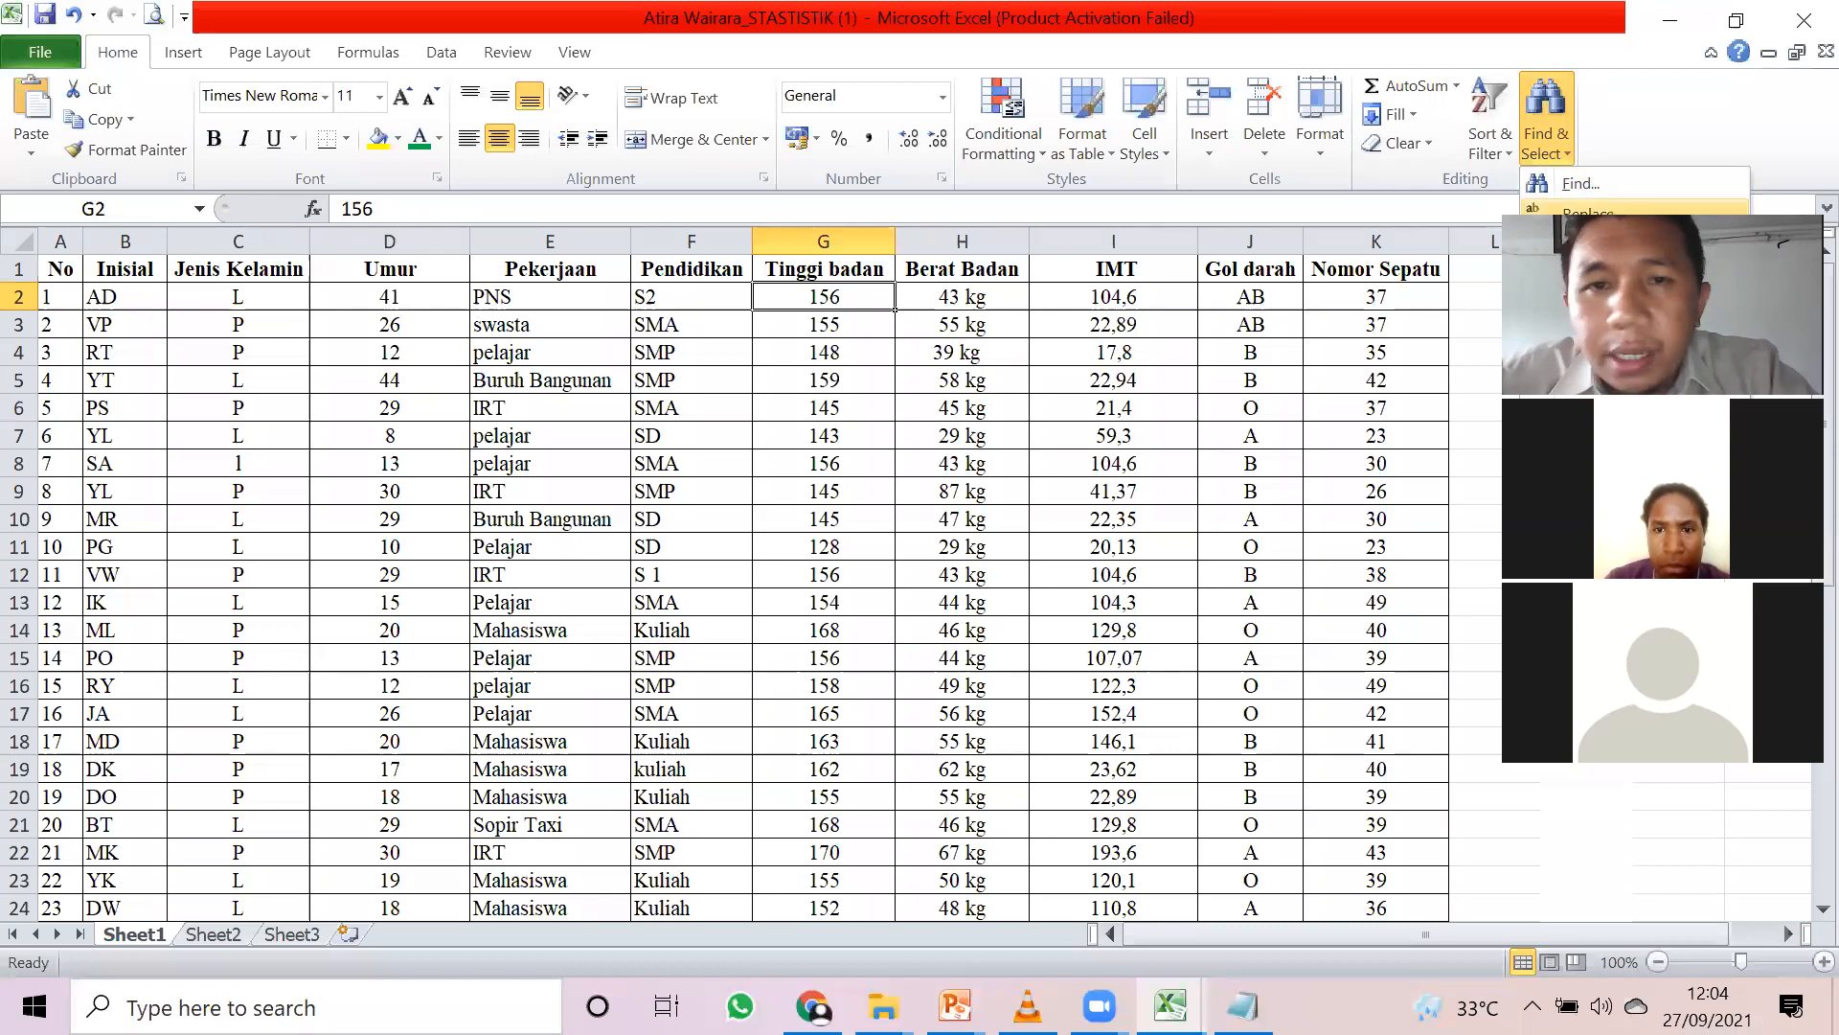
pyautogui.click(1585, 212)
pyautogui.doubleClick(742, 458)
pyautogui.write('k')
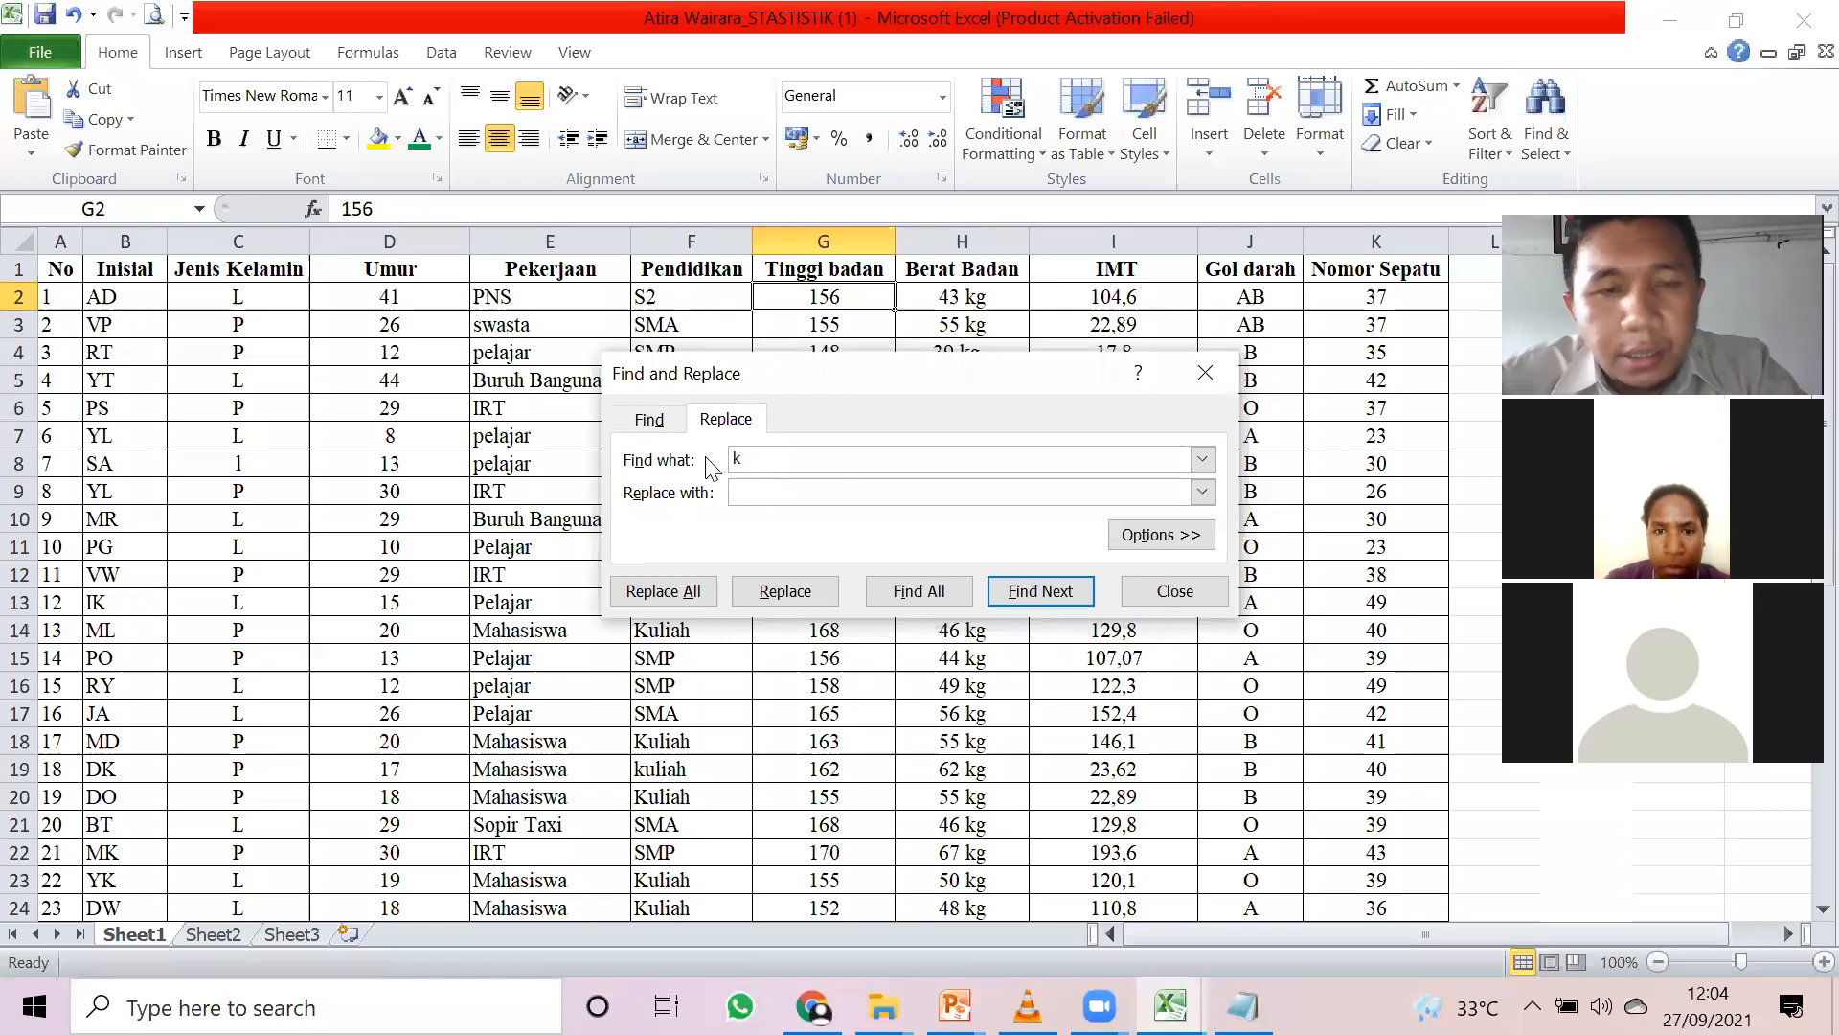
pyautogui.write('g')
pyautogui.click(676, 592)
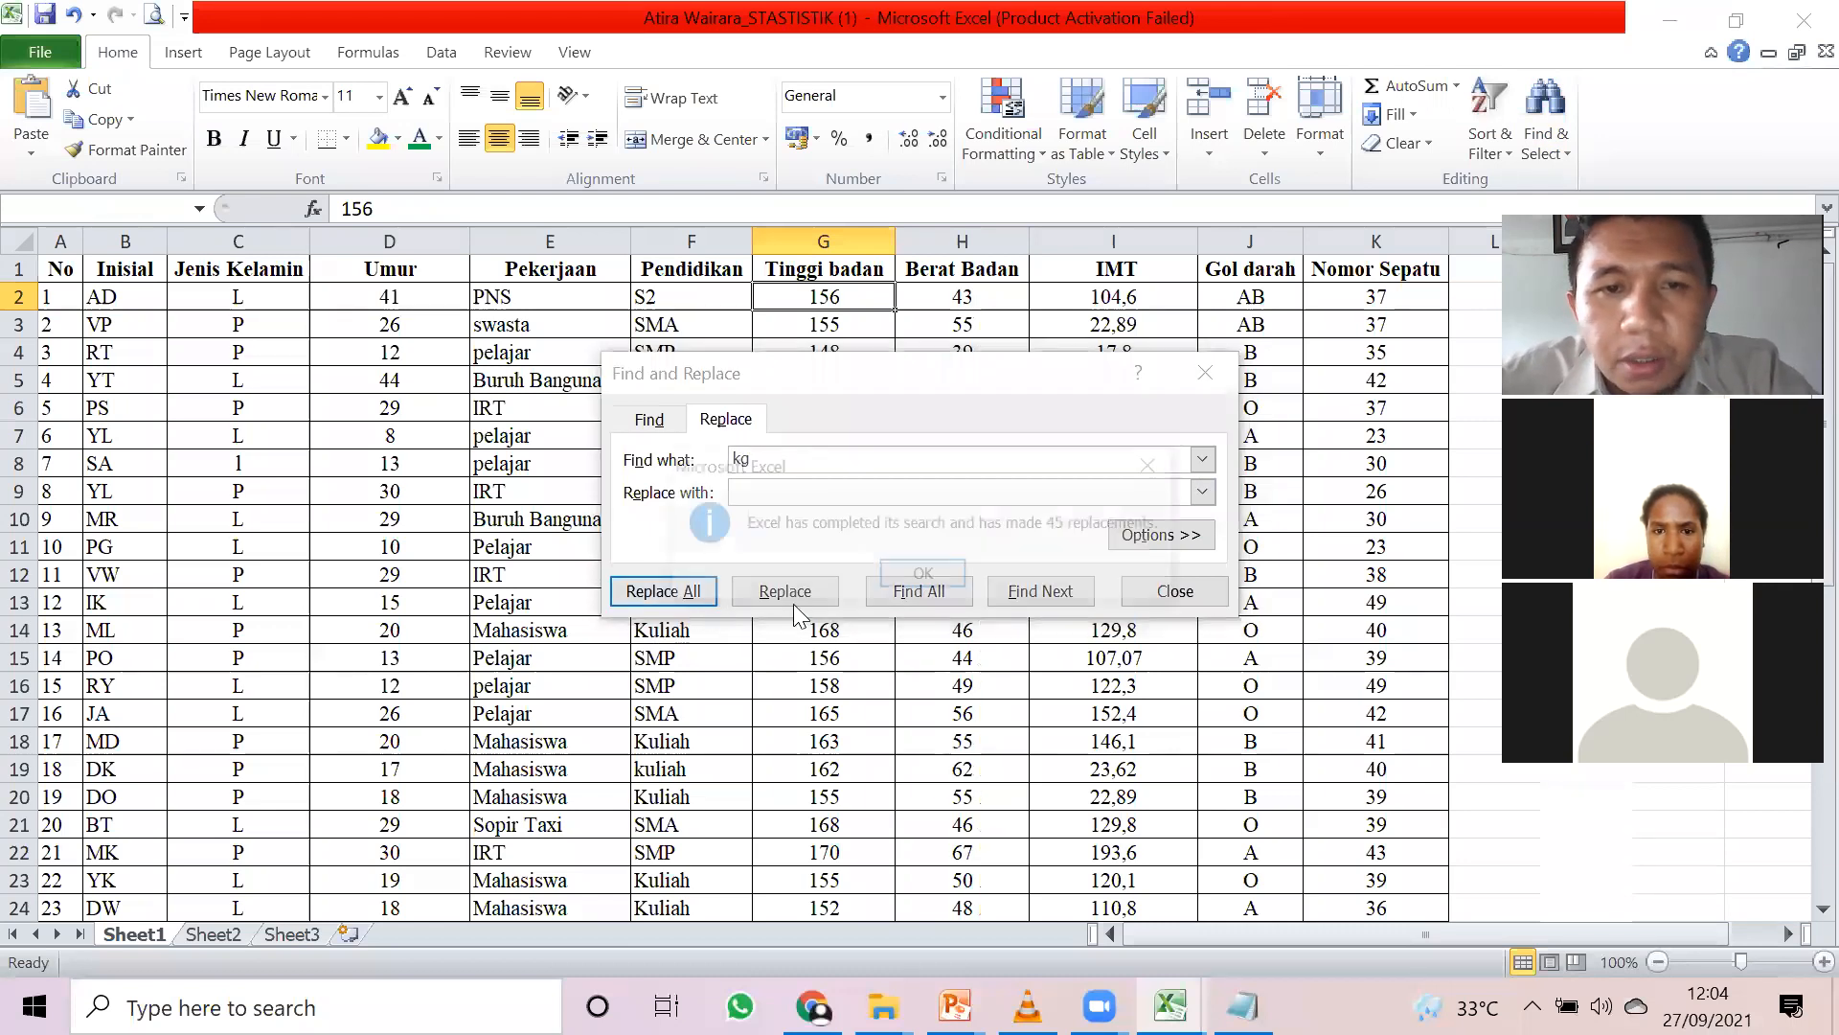
pyautogui.click(934, 575)
pyautogui.click(1205, 371)
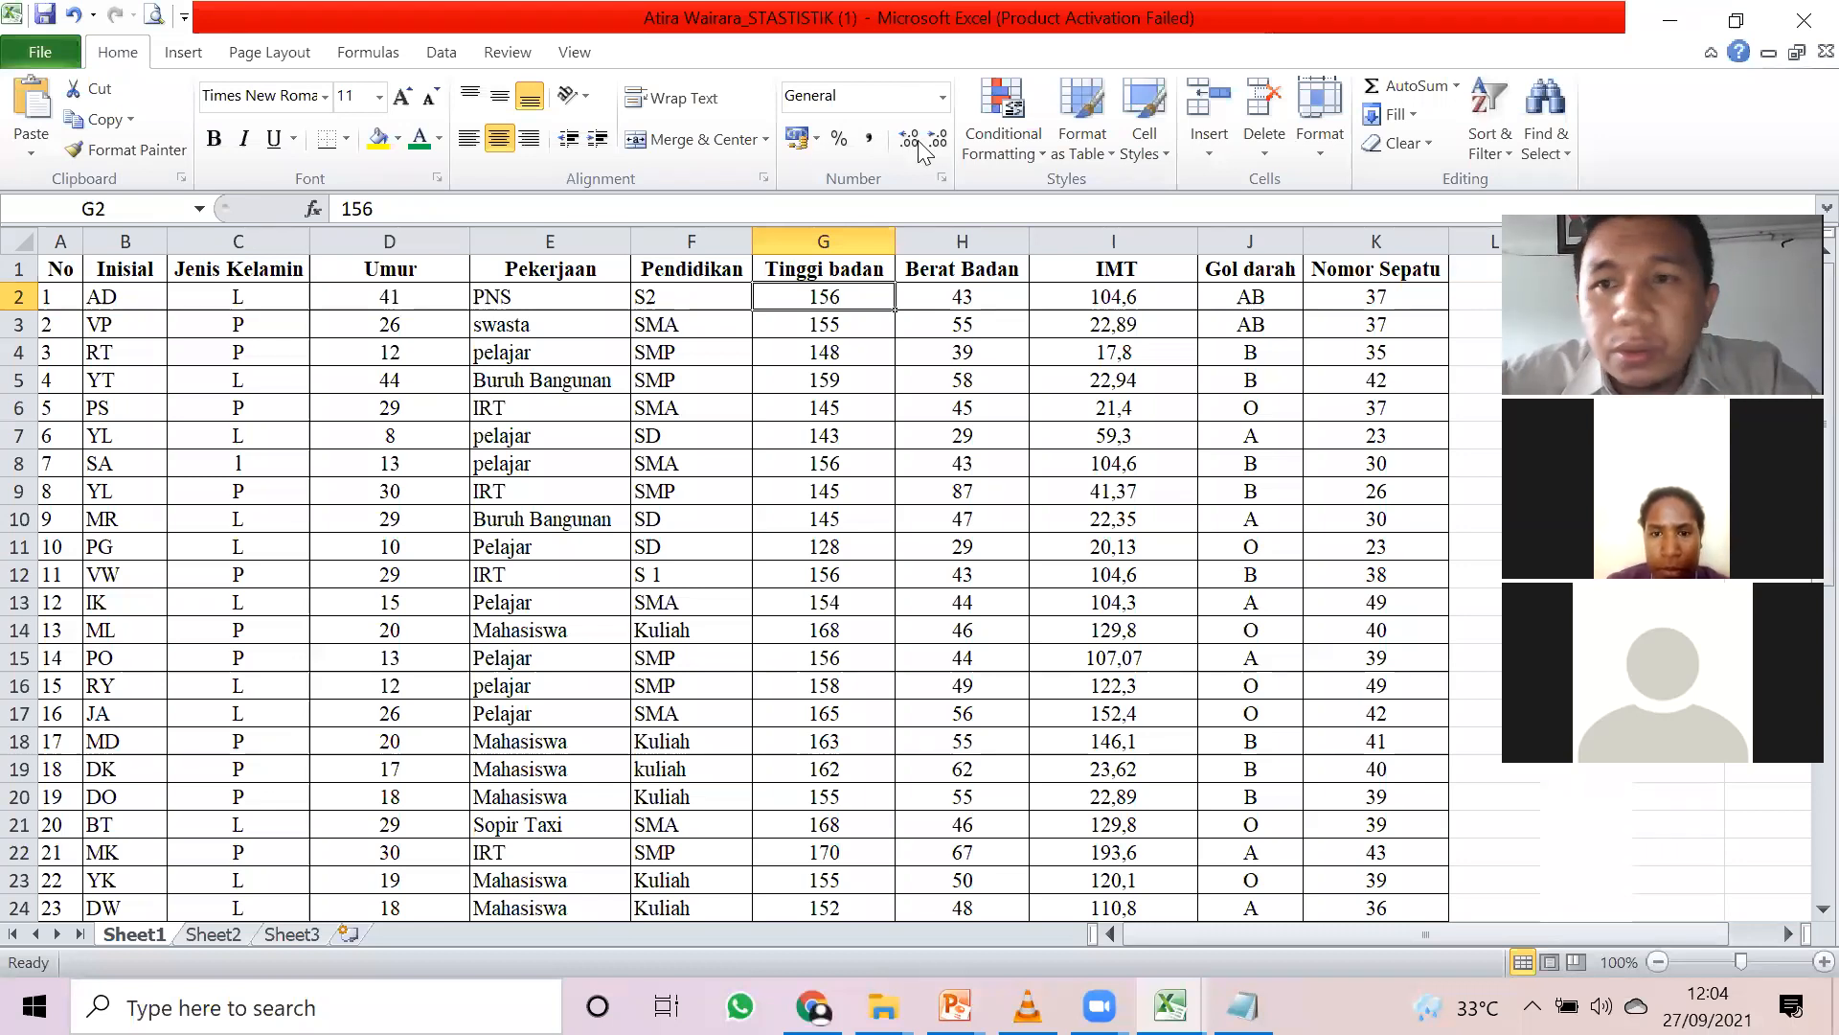
# - Go through the column headers Jenis Kelamin, Umur, Pekerjaan, Pendidikan and Gol darah
pyautogui.click(973, 352)
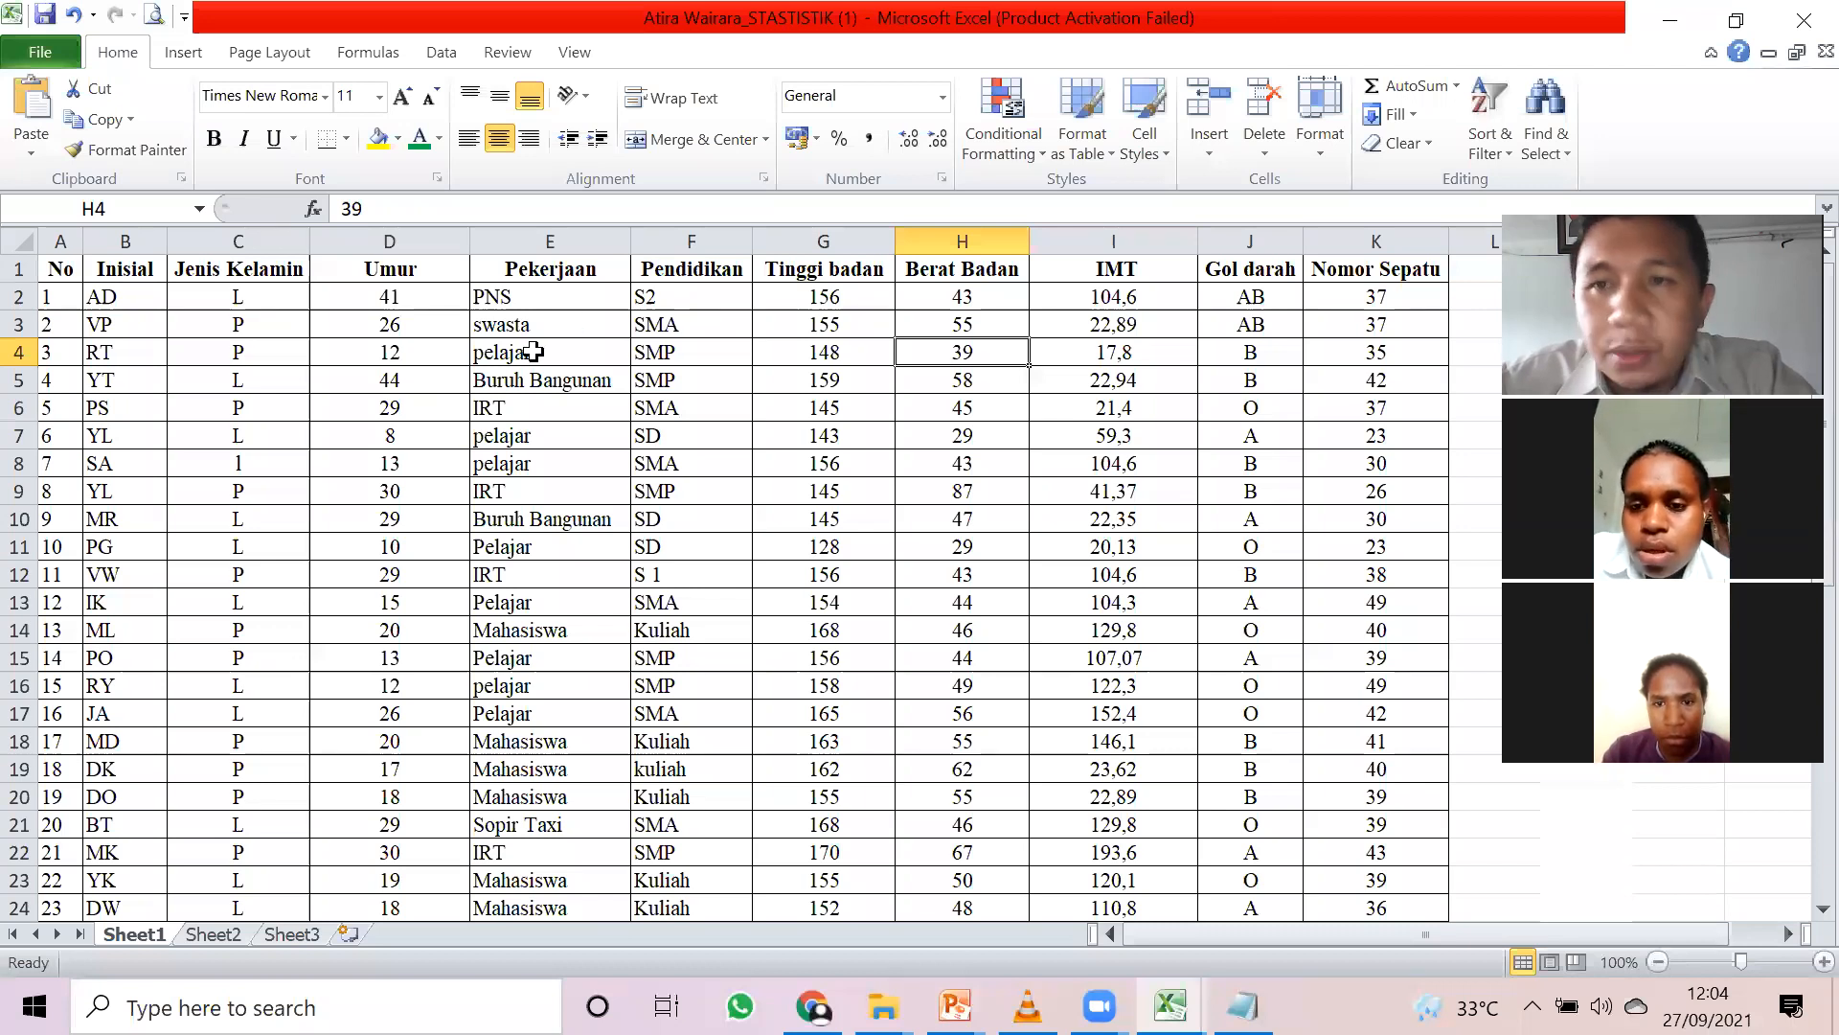
pyautogui.click(206, 270)
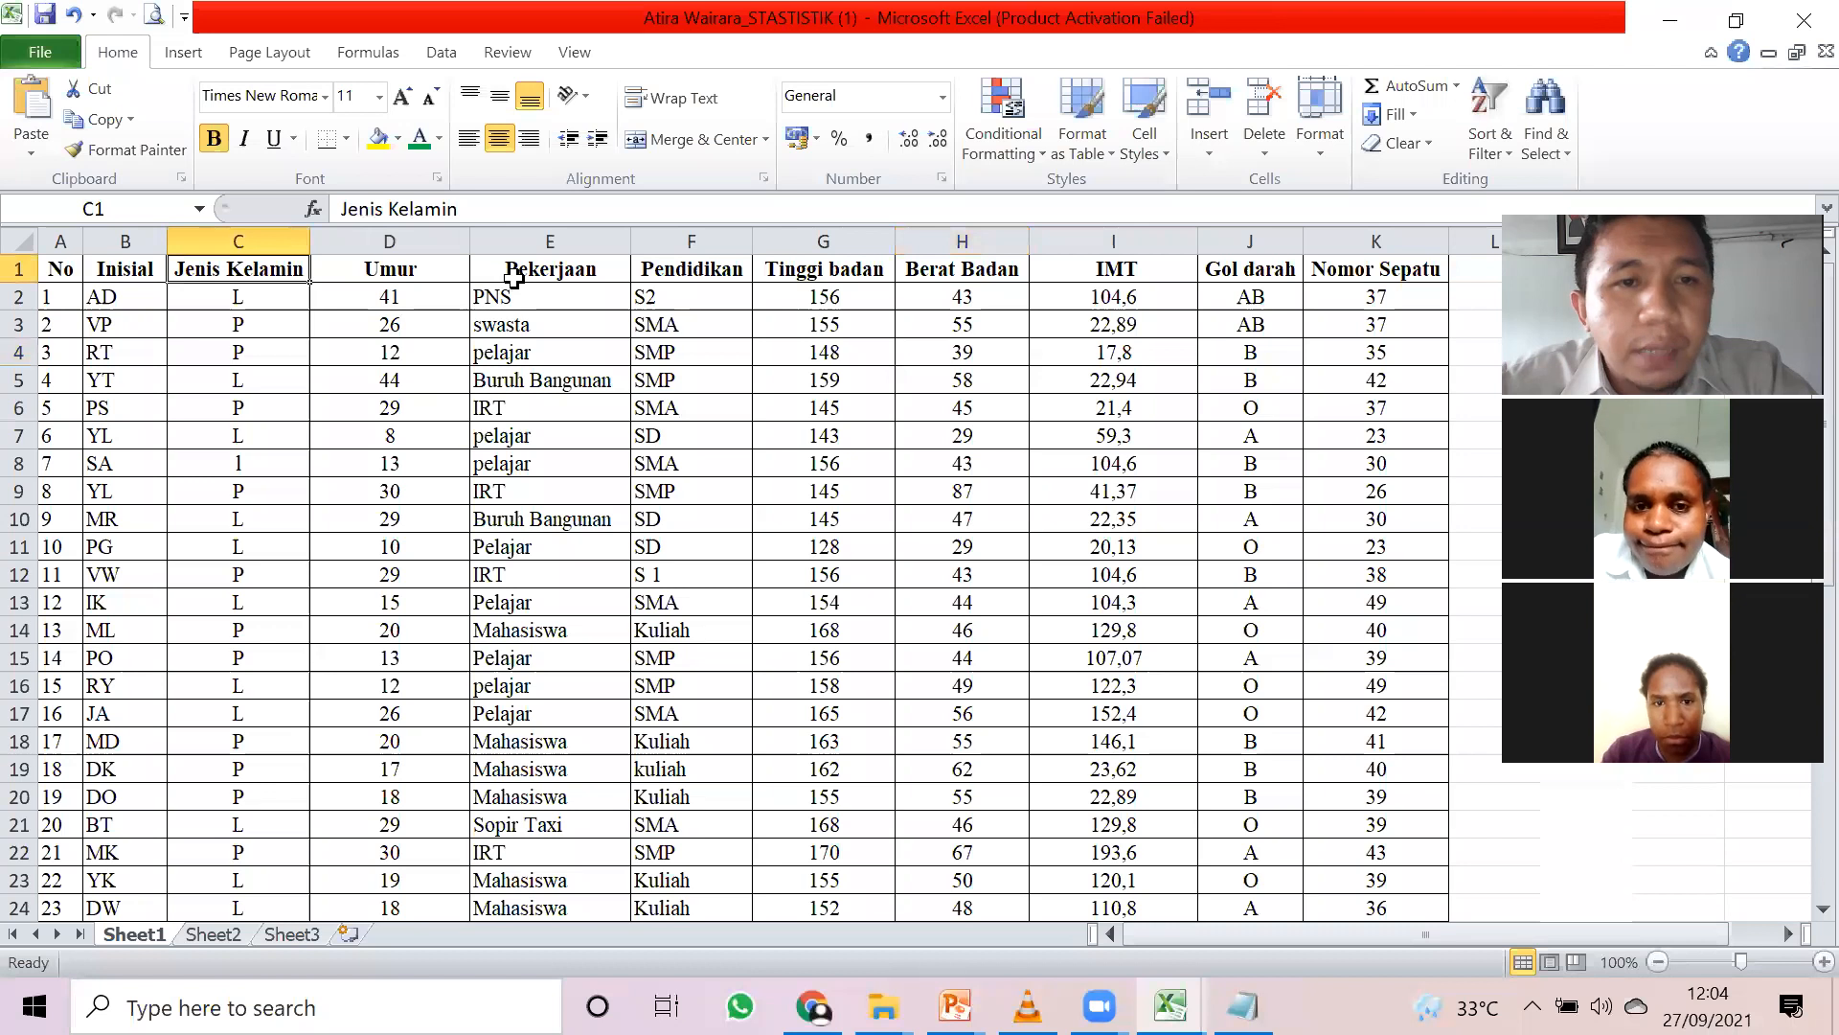
pyautogui.click(416, 273)
pyautogui.click(534, 269)
pyautogui.click(708, 267)
pyautogui.click(1267, 266)
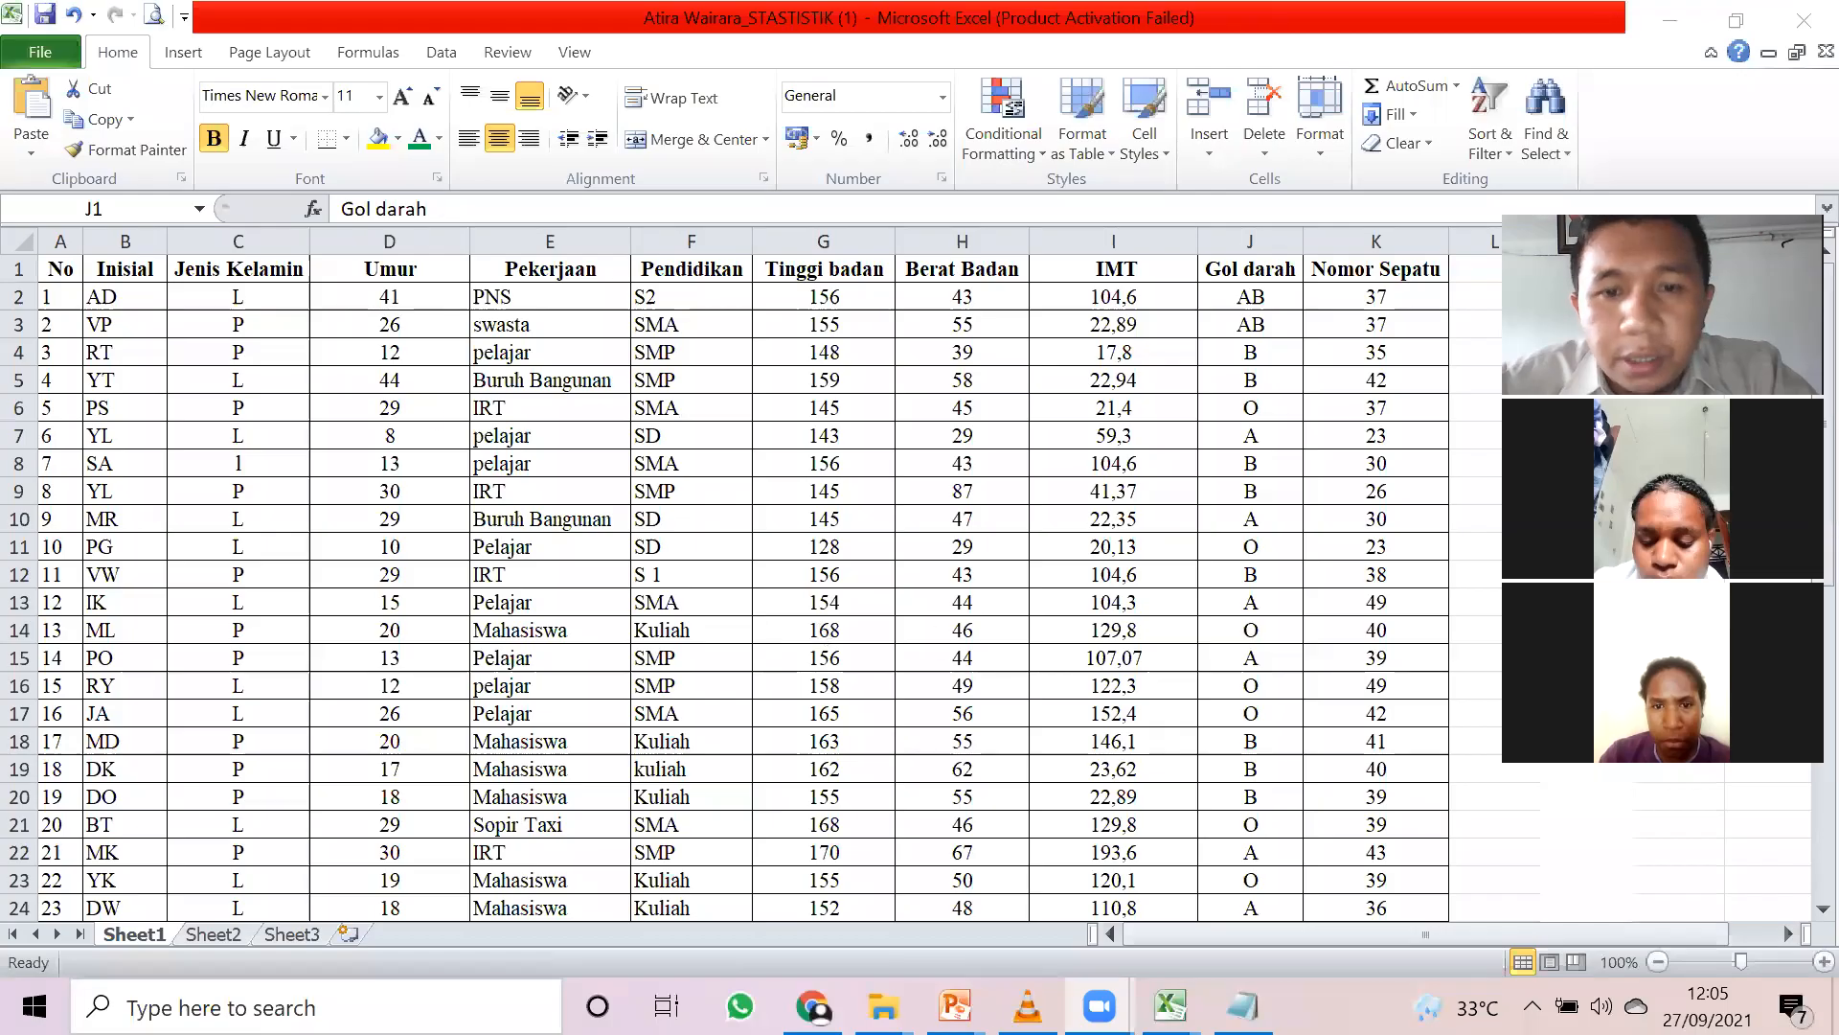
# - Switch to the KODE DATA file in Notepad and look over the code list from its beginning
pyautogui.click(1242, 1006)
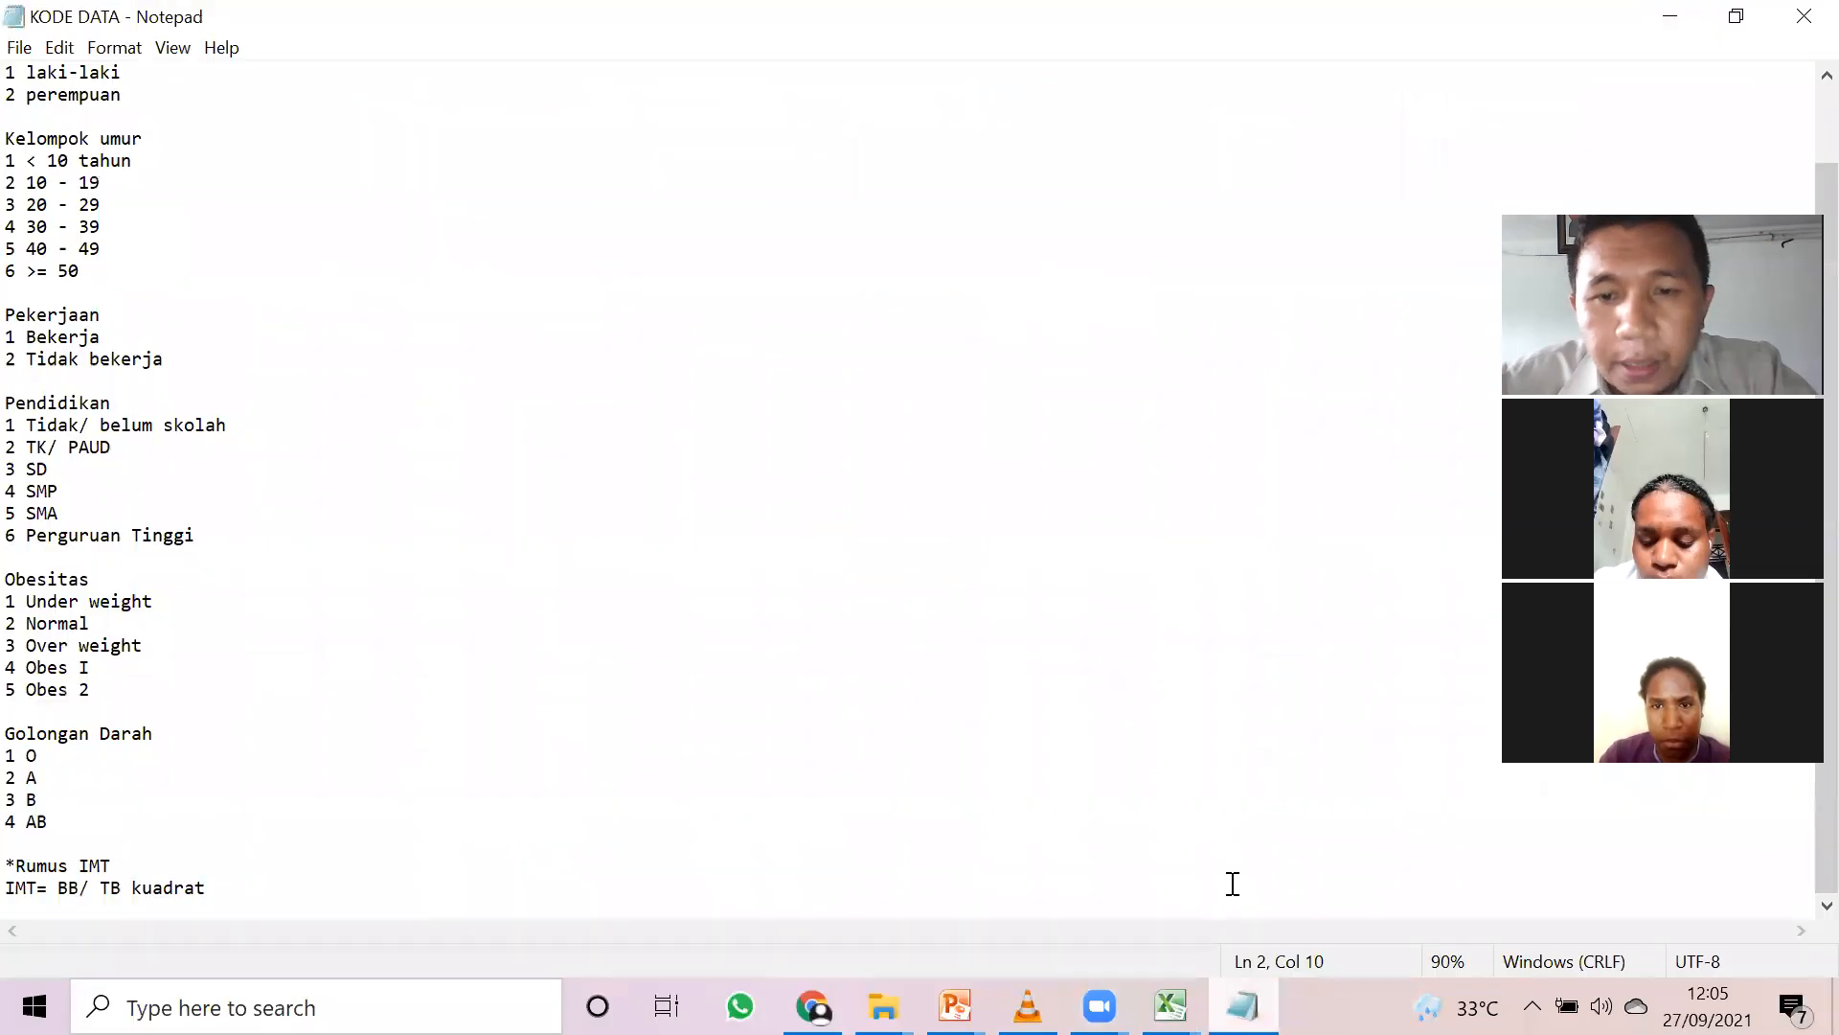
pyautogui.scroll(2, 401, 396)
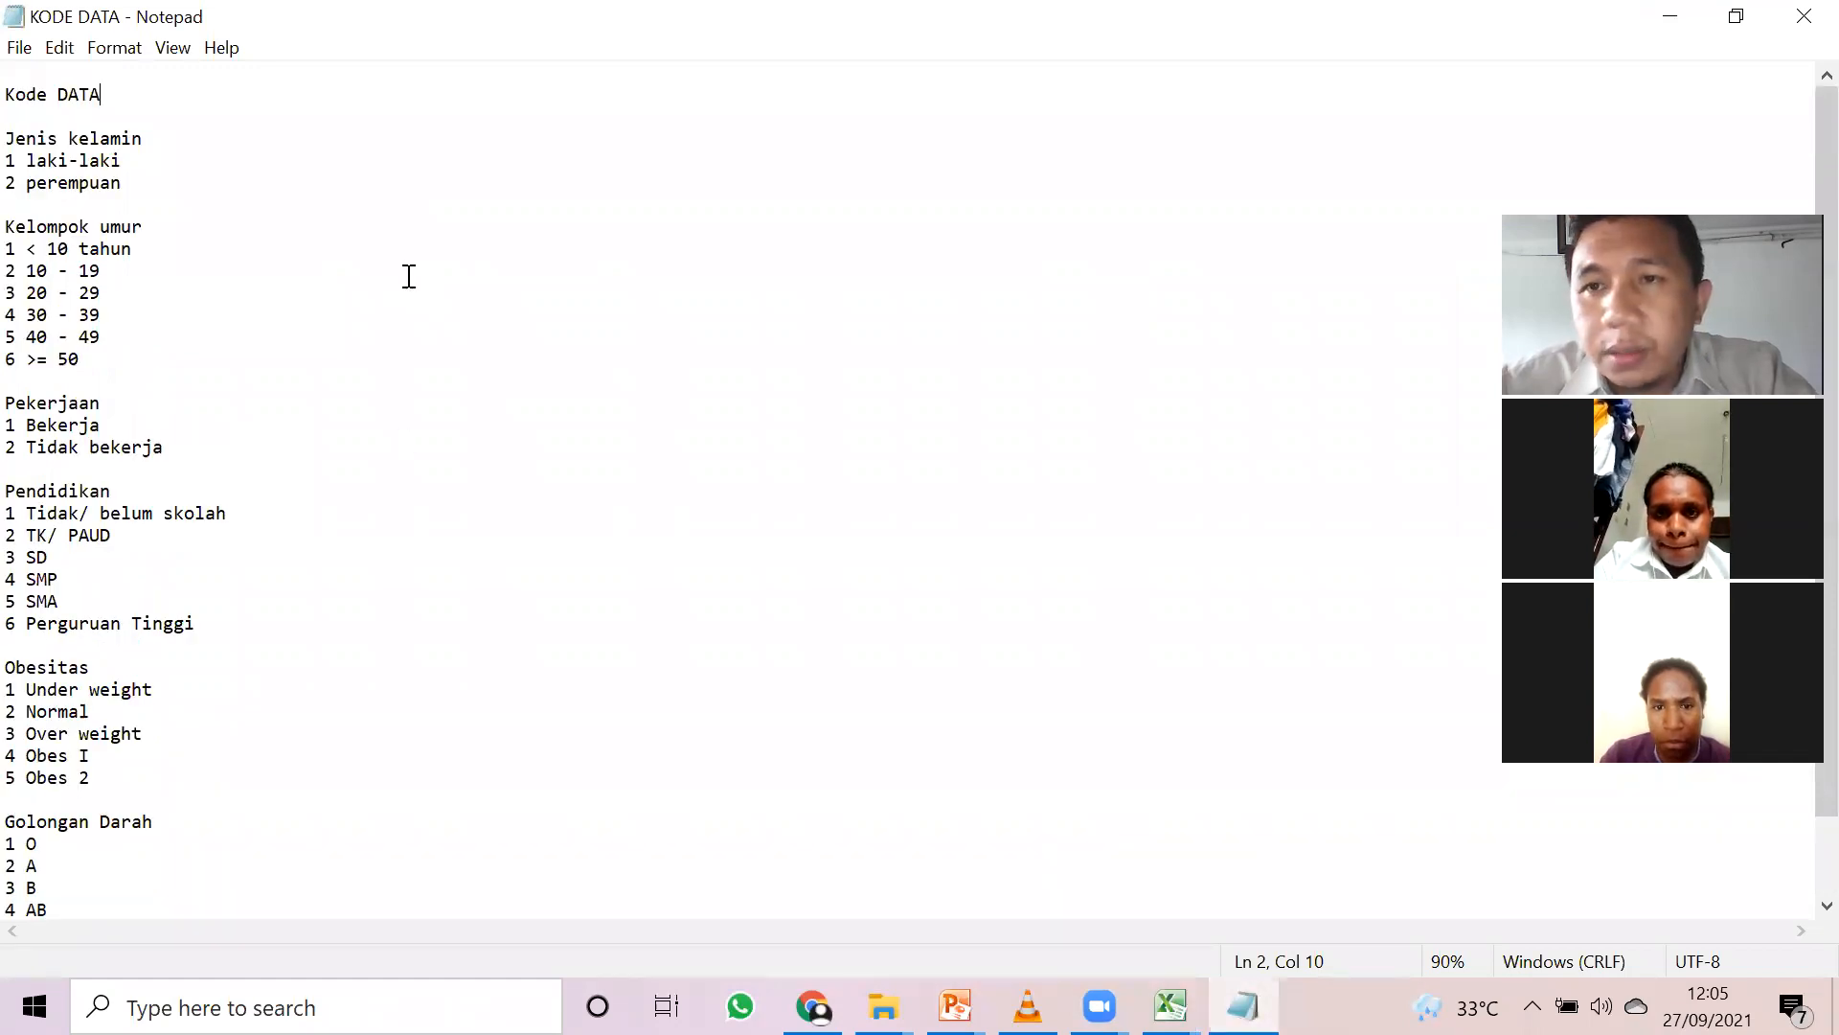
pyautogui.moveTo(1715, 211); pyautogui.dragTo(1561, 165)
pyautogui.press('Down')
pyautogui.press('Down')
pyautogui.press('Down')
pyautogui.press('Down')
pyautogui.press('Down')
pyautogui.press('Down')
pyautogui.press('Down')
pyautogui.press('Down')
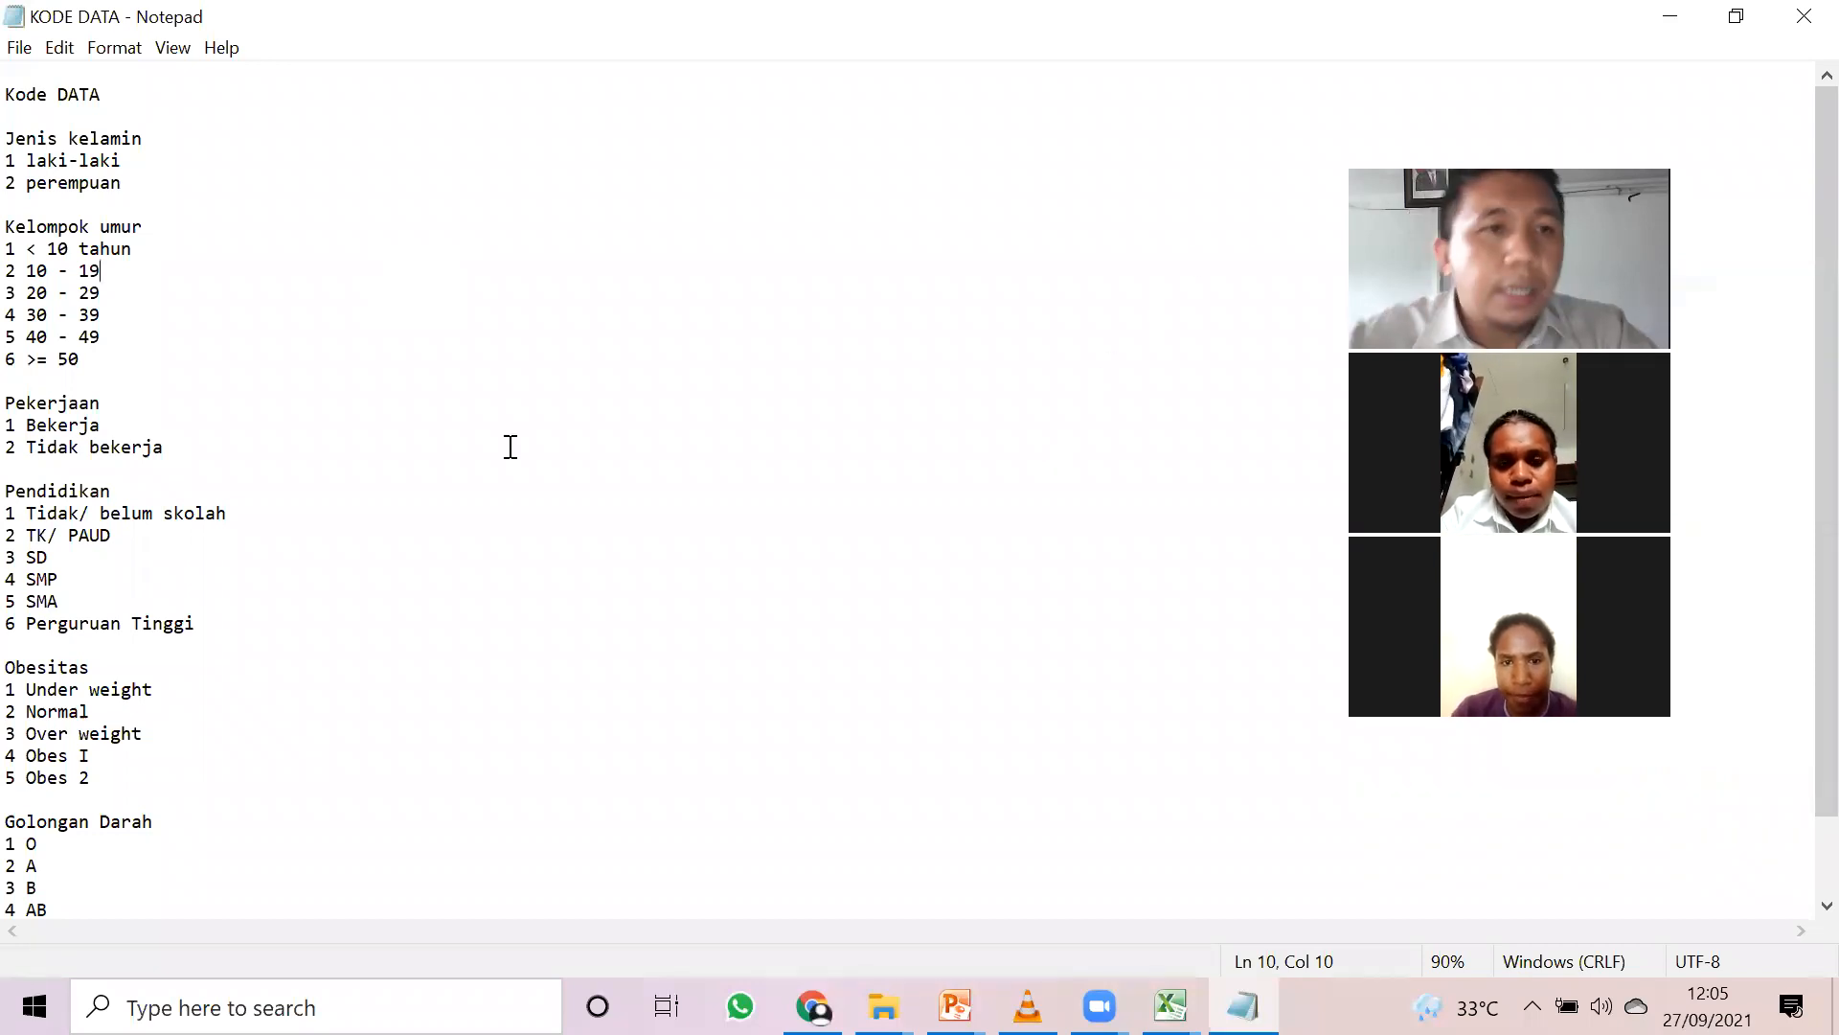
# - Examine the code definitions for Jenis kelamin, Kelompok umur and Pekerjaan in the code list
pyautogui.moveTo(148, 143); pyautogui.dragTo(13, 118)
pyautogui.click(88, 184)
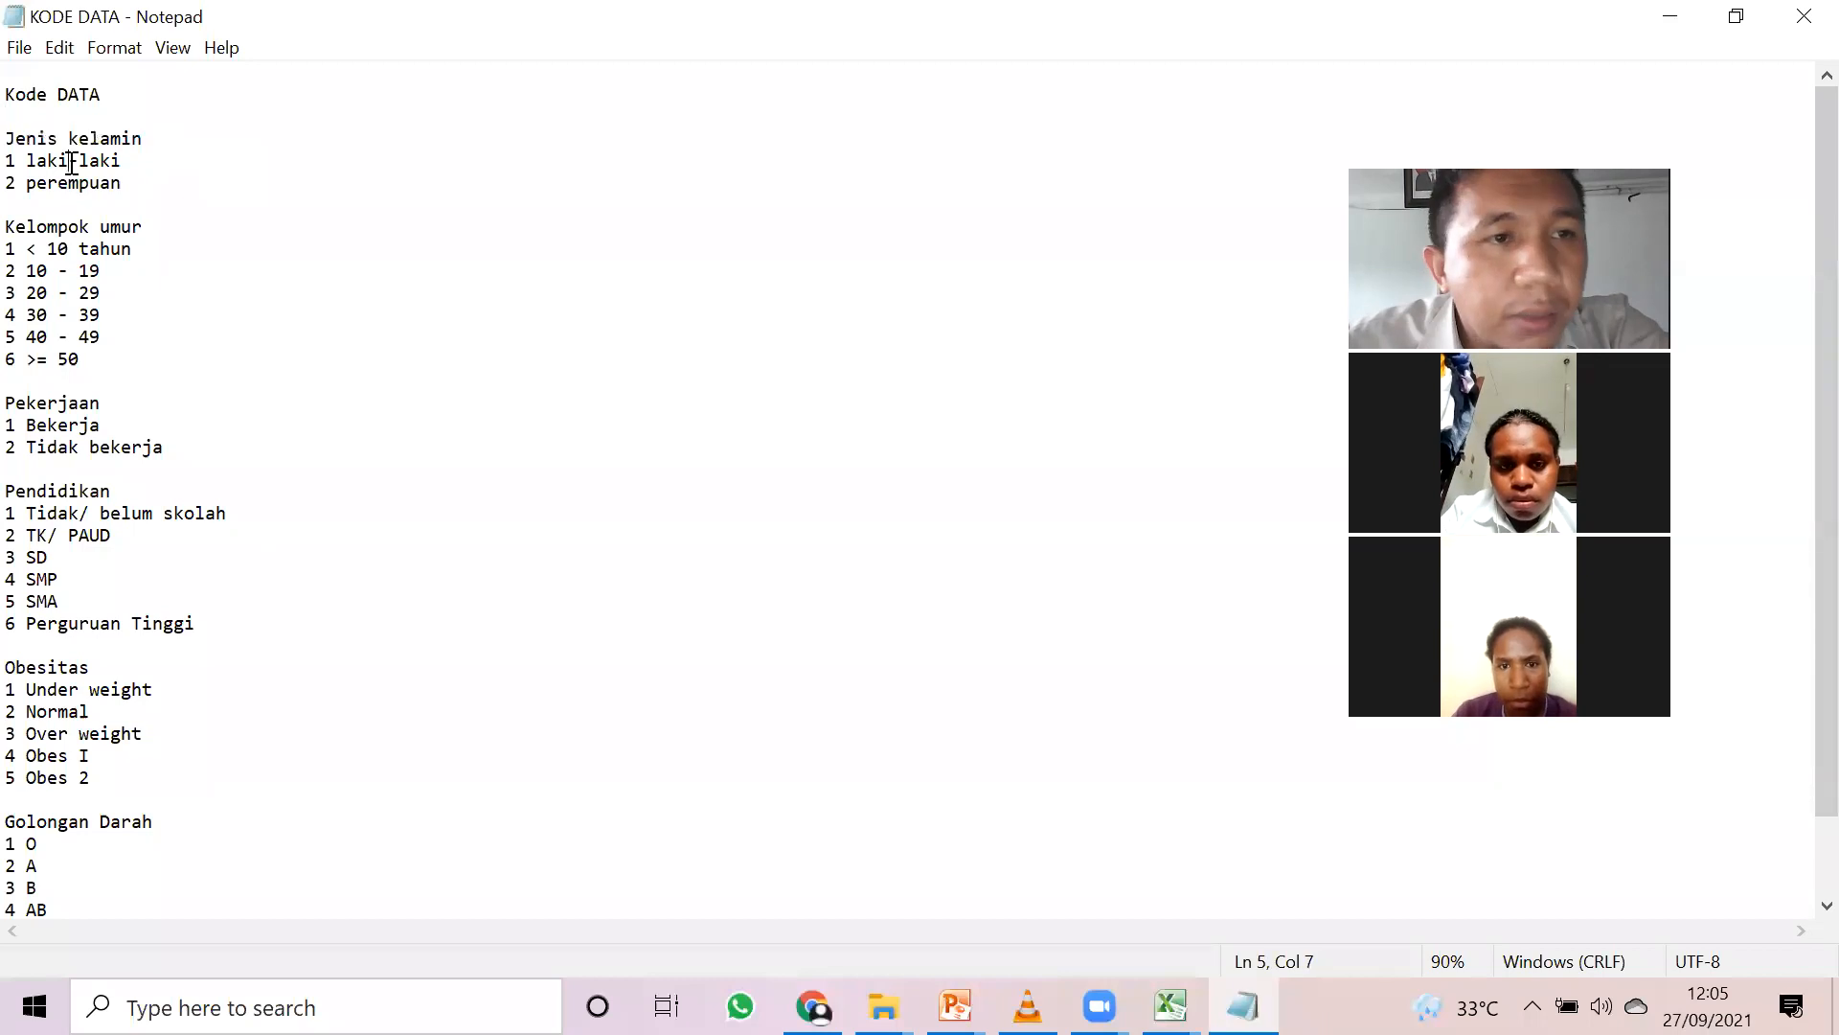
pyautogui.moveTo(164, 227); pyautogui.dragTo(5, 227)
pyautogui.click(195, 250)
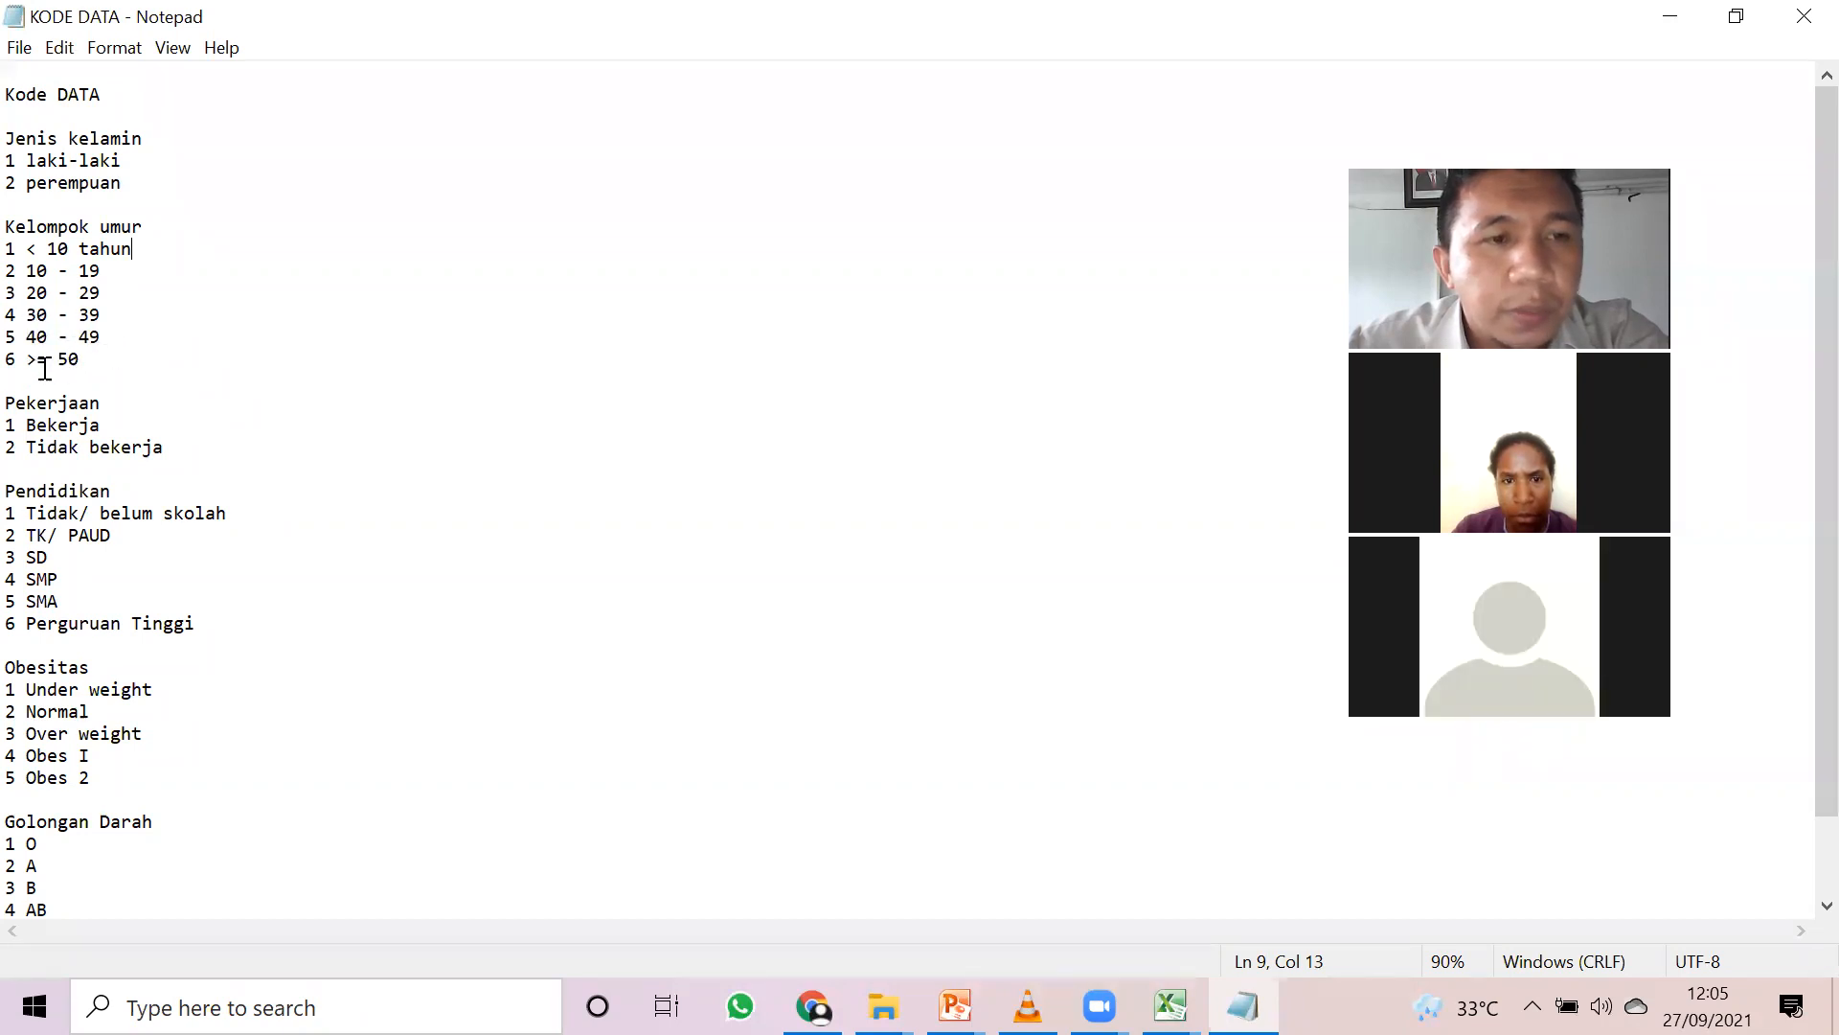
pyautogui.click(85, 362)
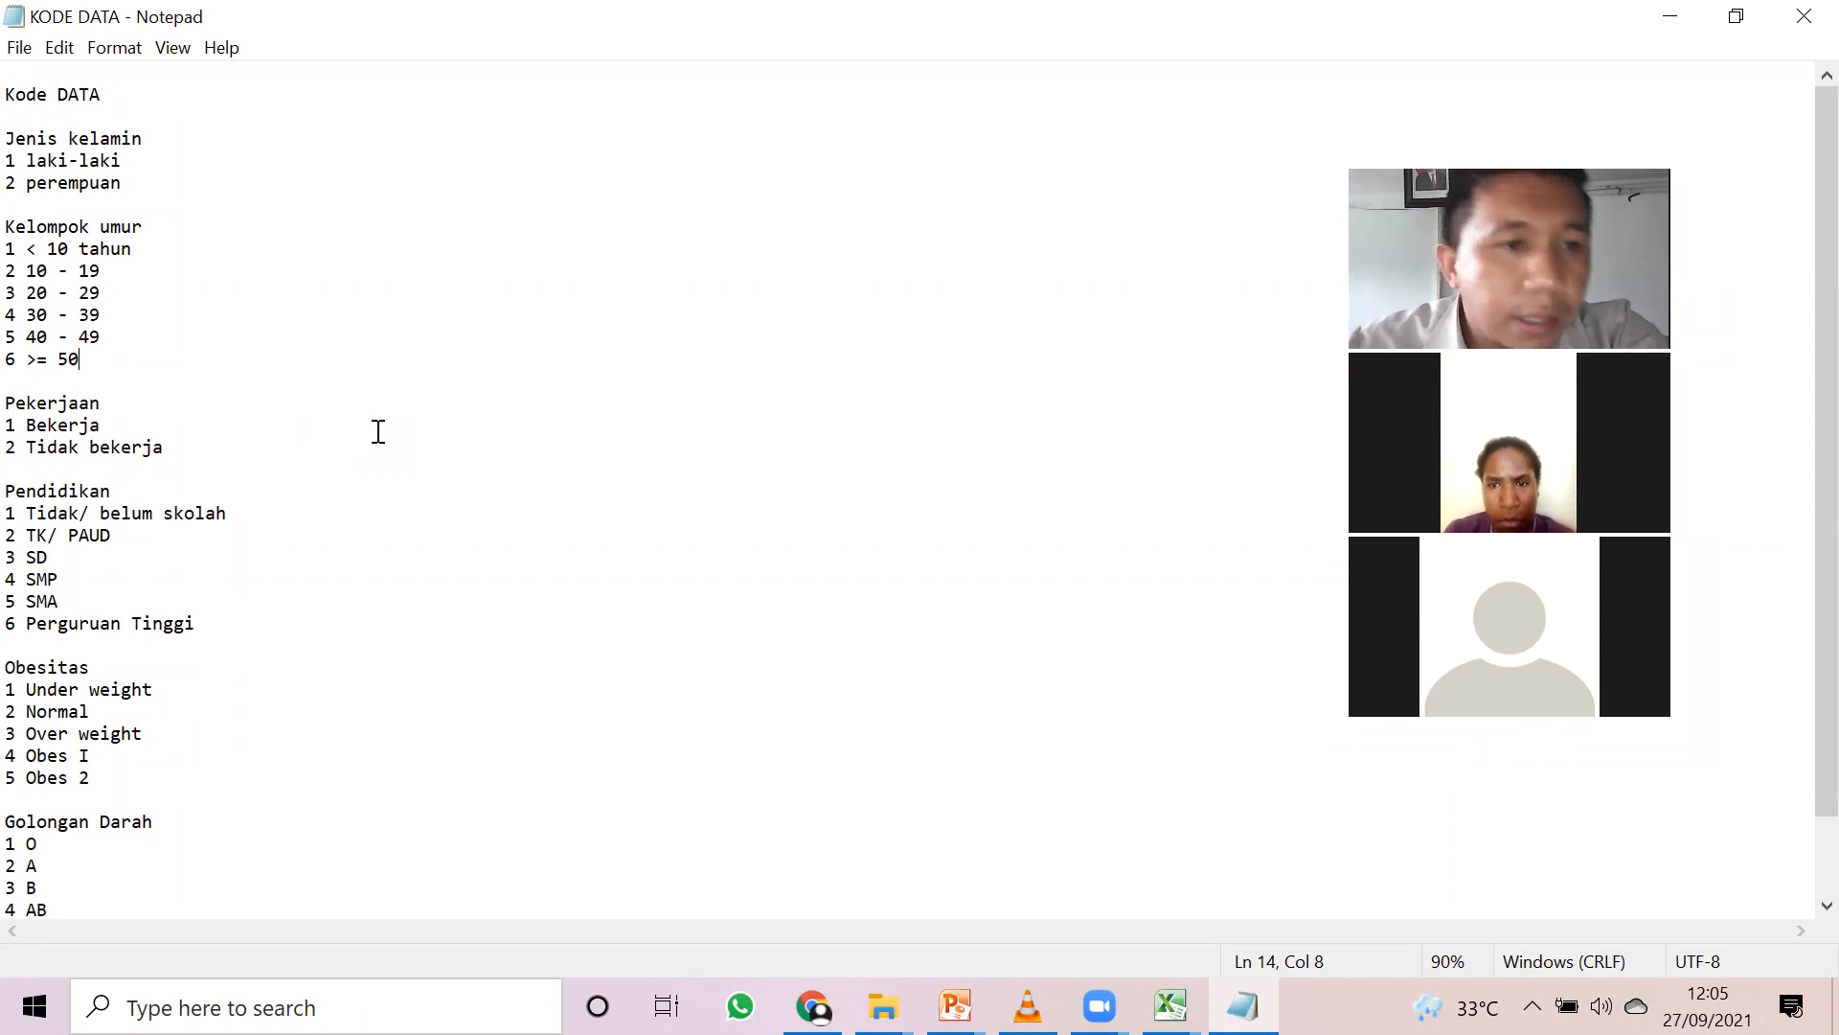
pyautogui.scroll(-1, 379, 432)
pyautogui.click(132, 316)
pyautogui.click(143, 343)
pyautogui.click(182, 363)
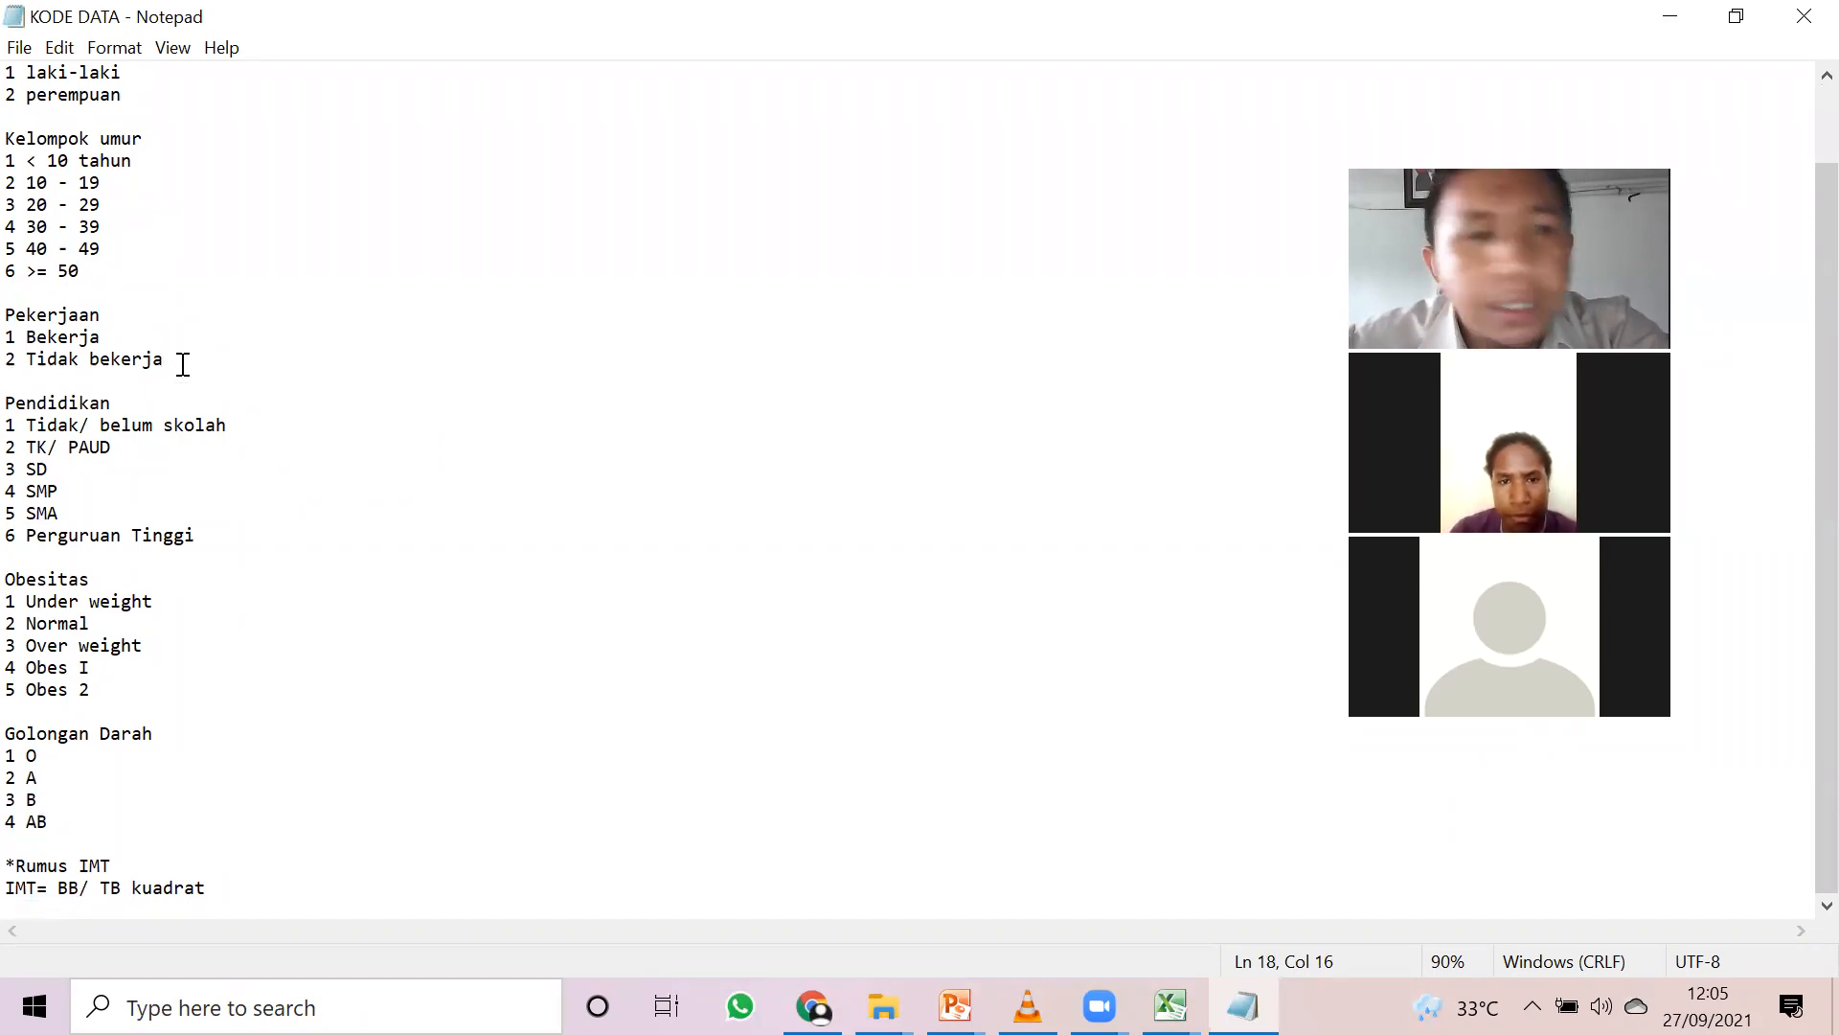
# - Examine the code definitions for Pekerjaan and Pendidikan in the code list, through Perguruan Tinggi
pyautogui.click(135, 342)
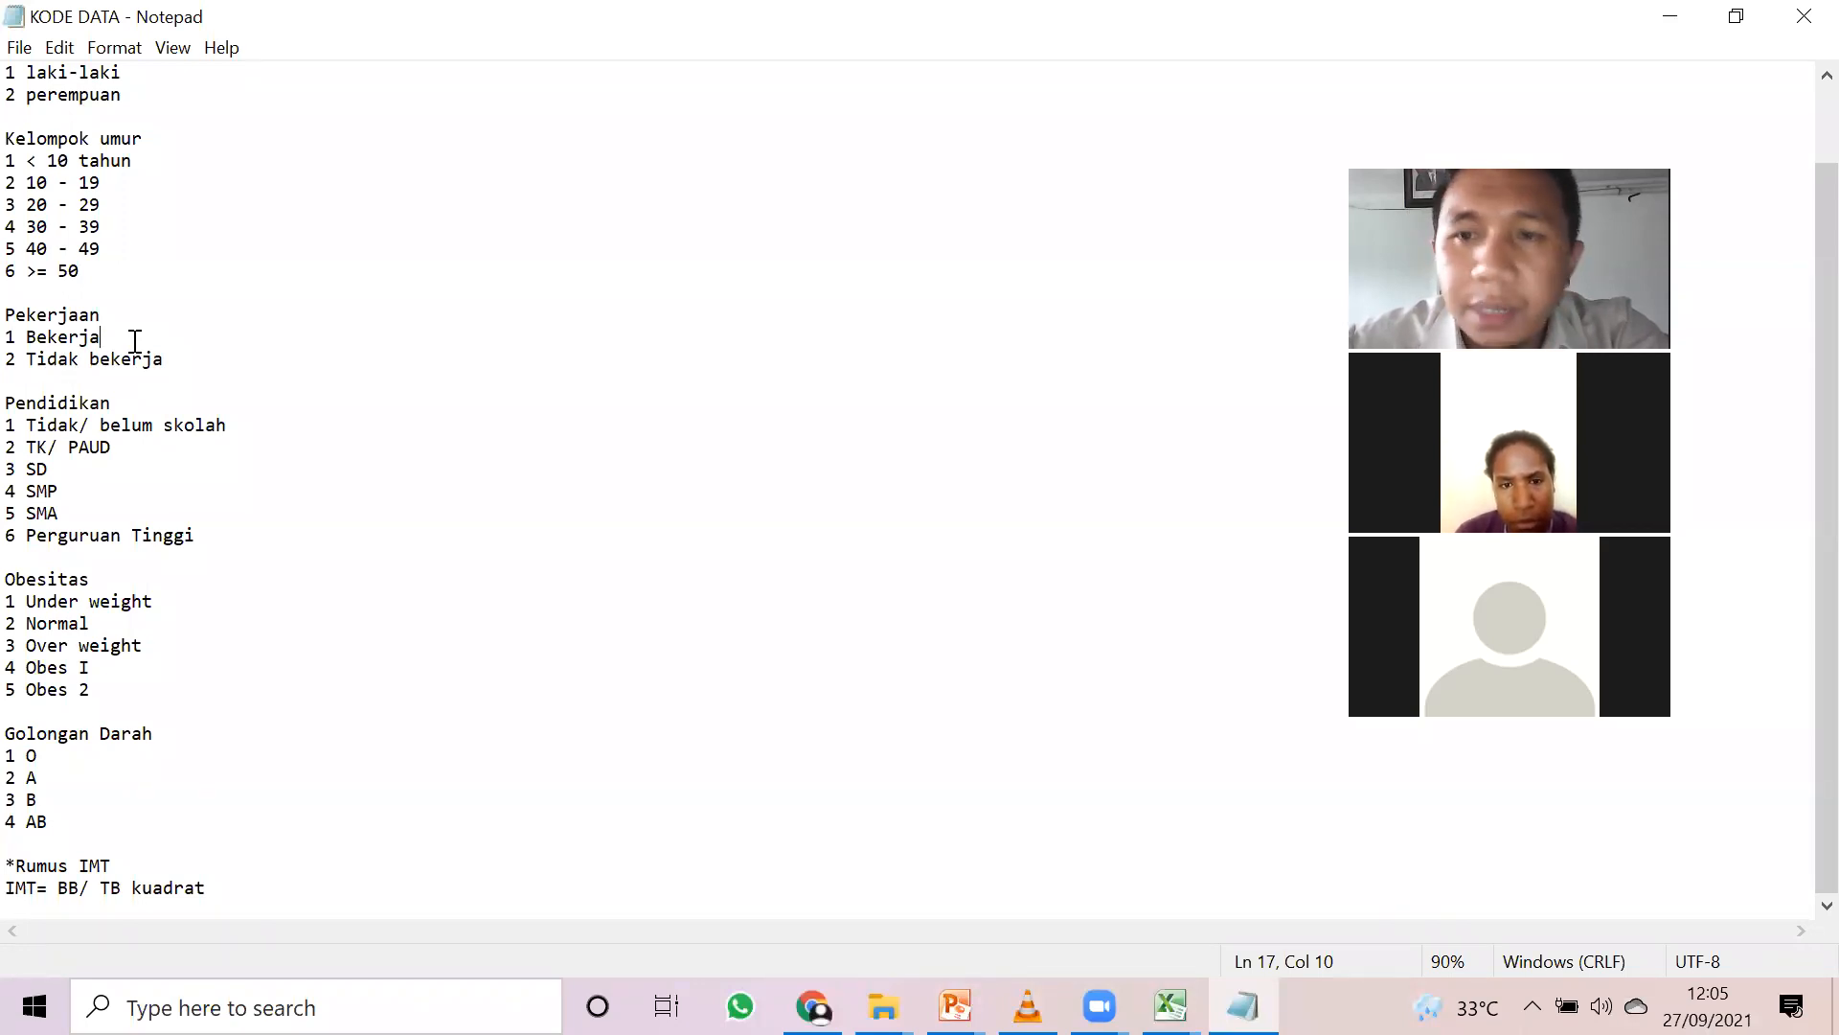
pyautogui.click(207, 362)
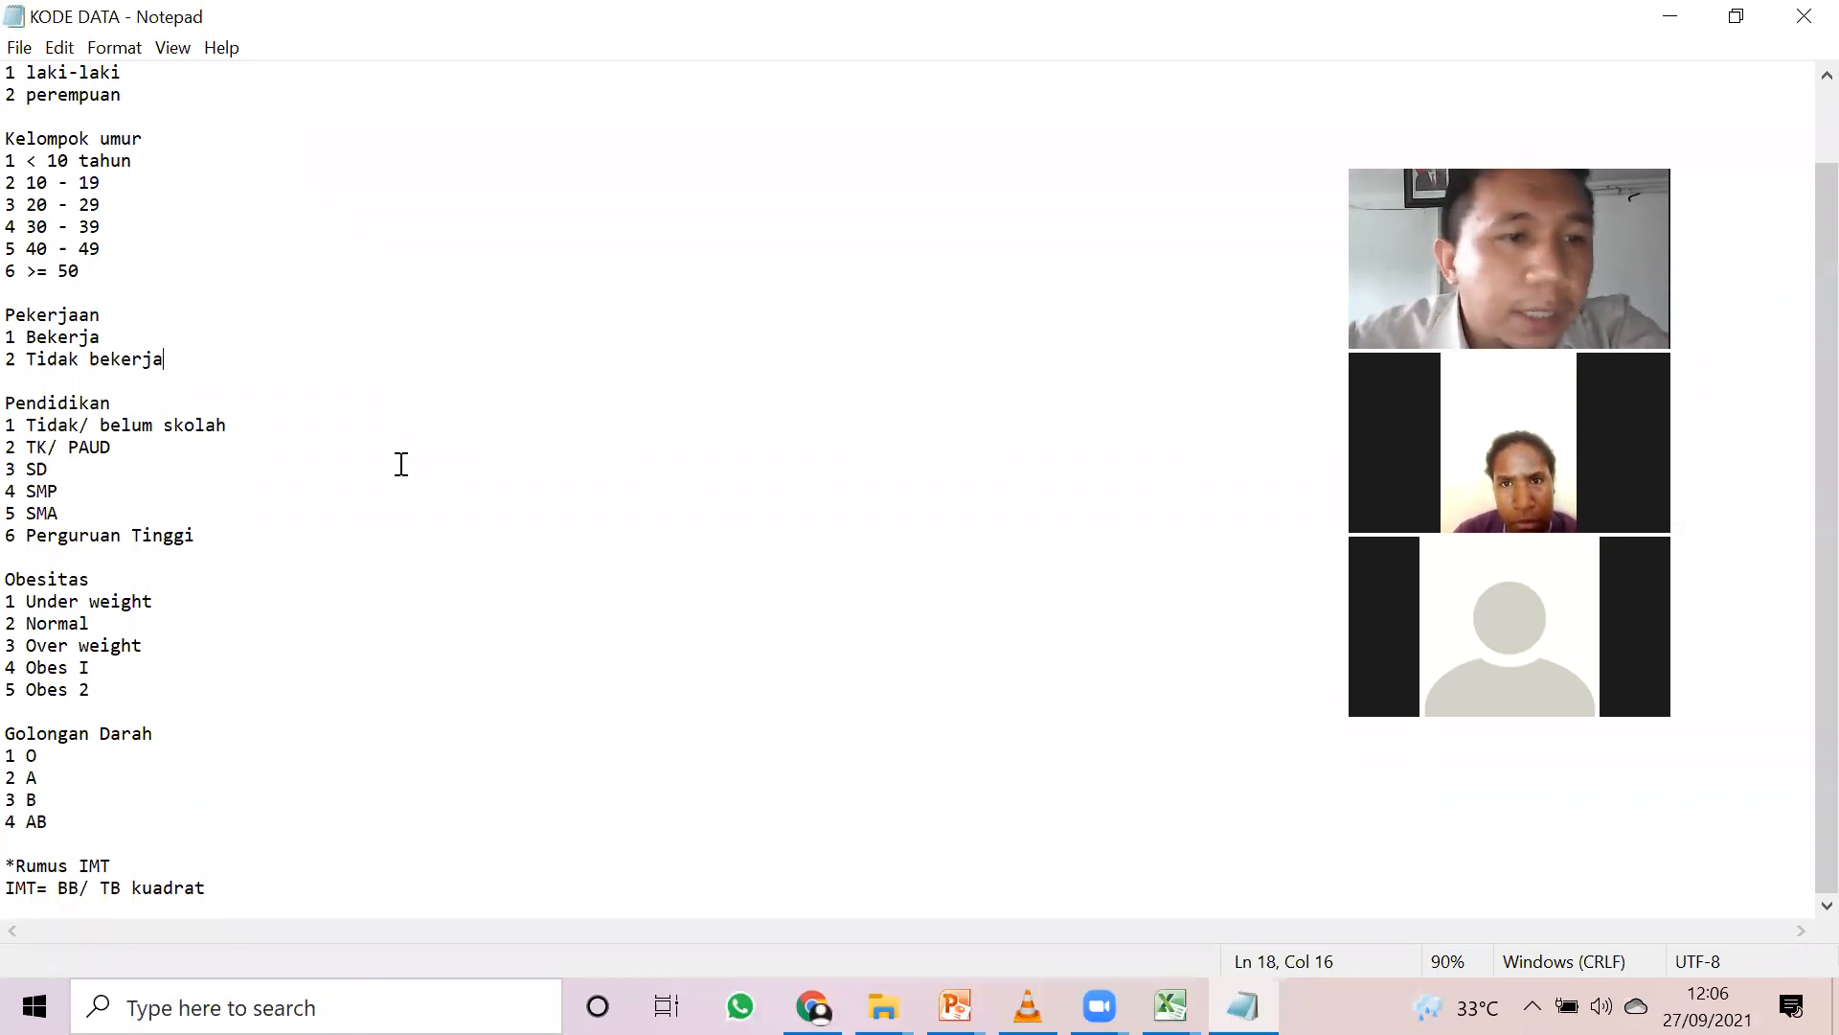
pyautogui.click(279, 435)
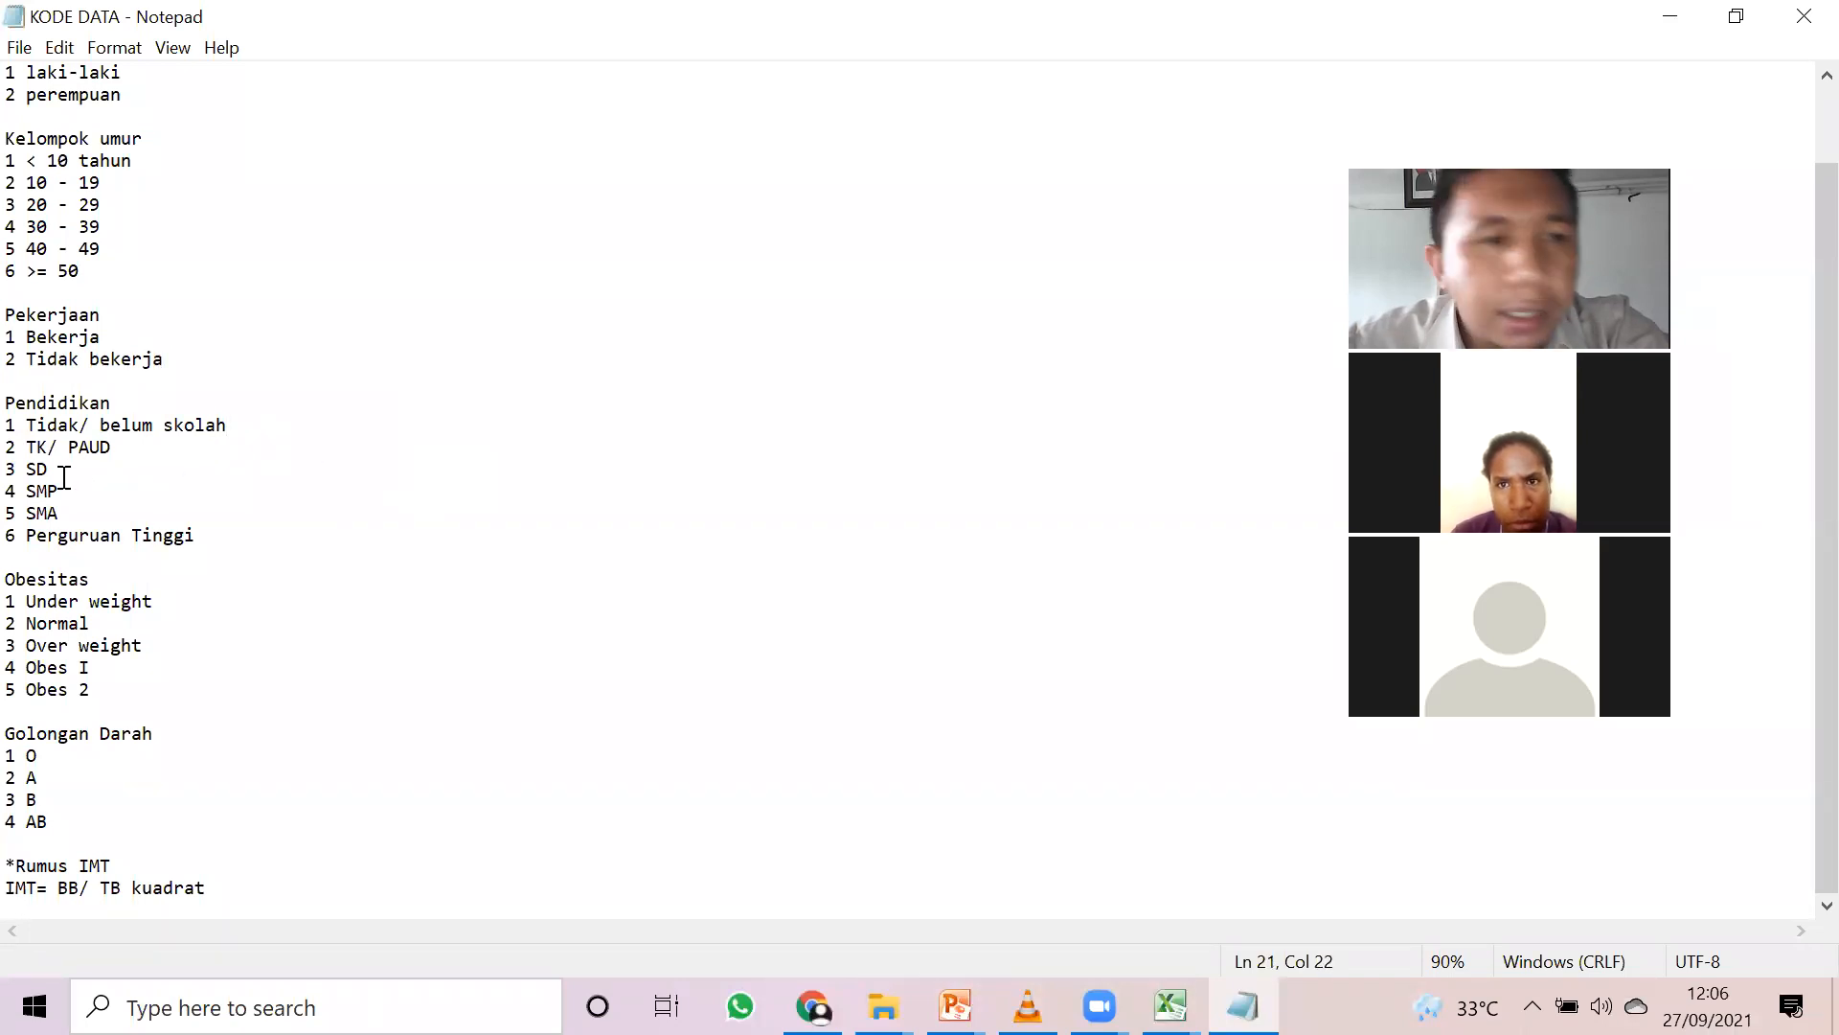
pyautogui.click(35, 429)
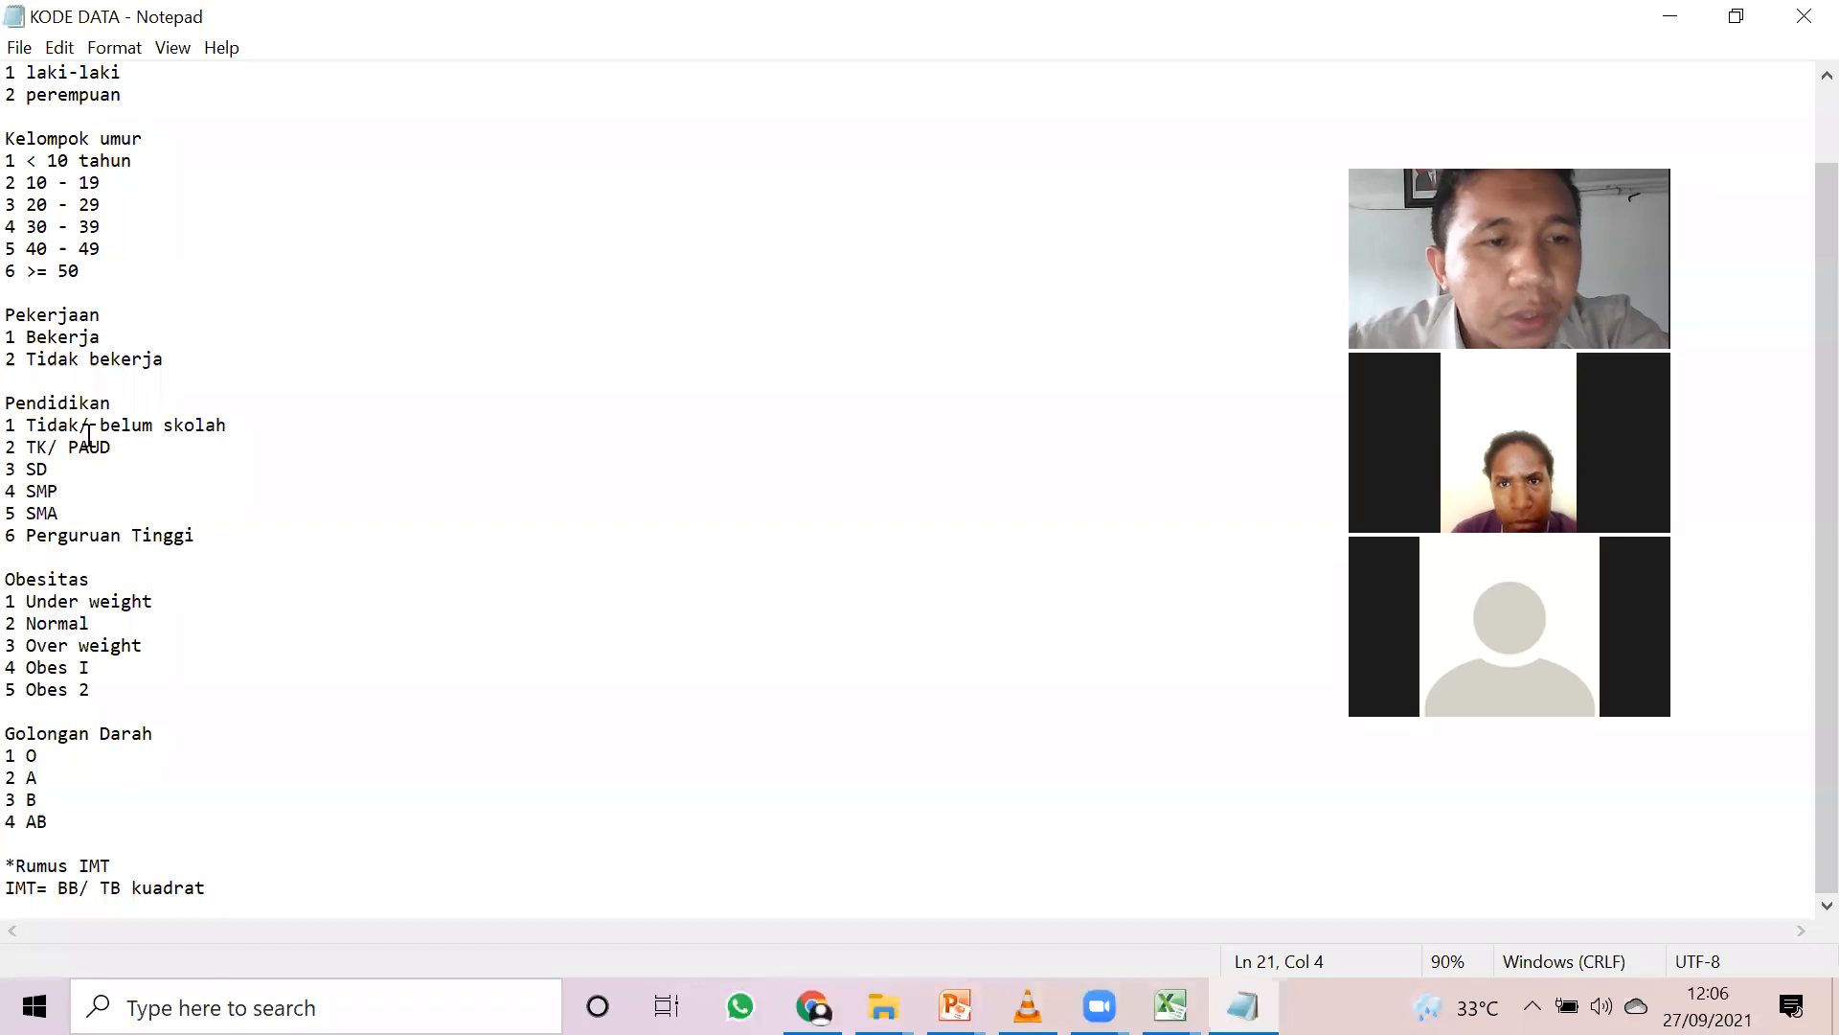
pyautogui.click(68, 452)
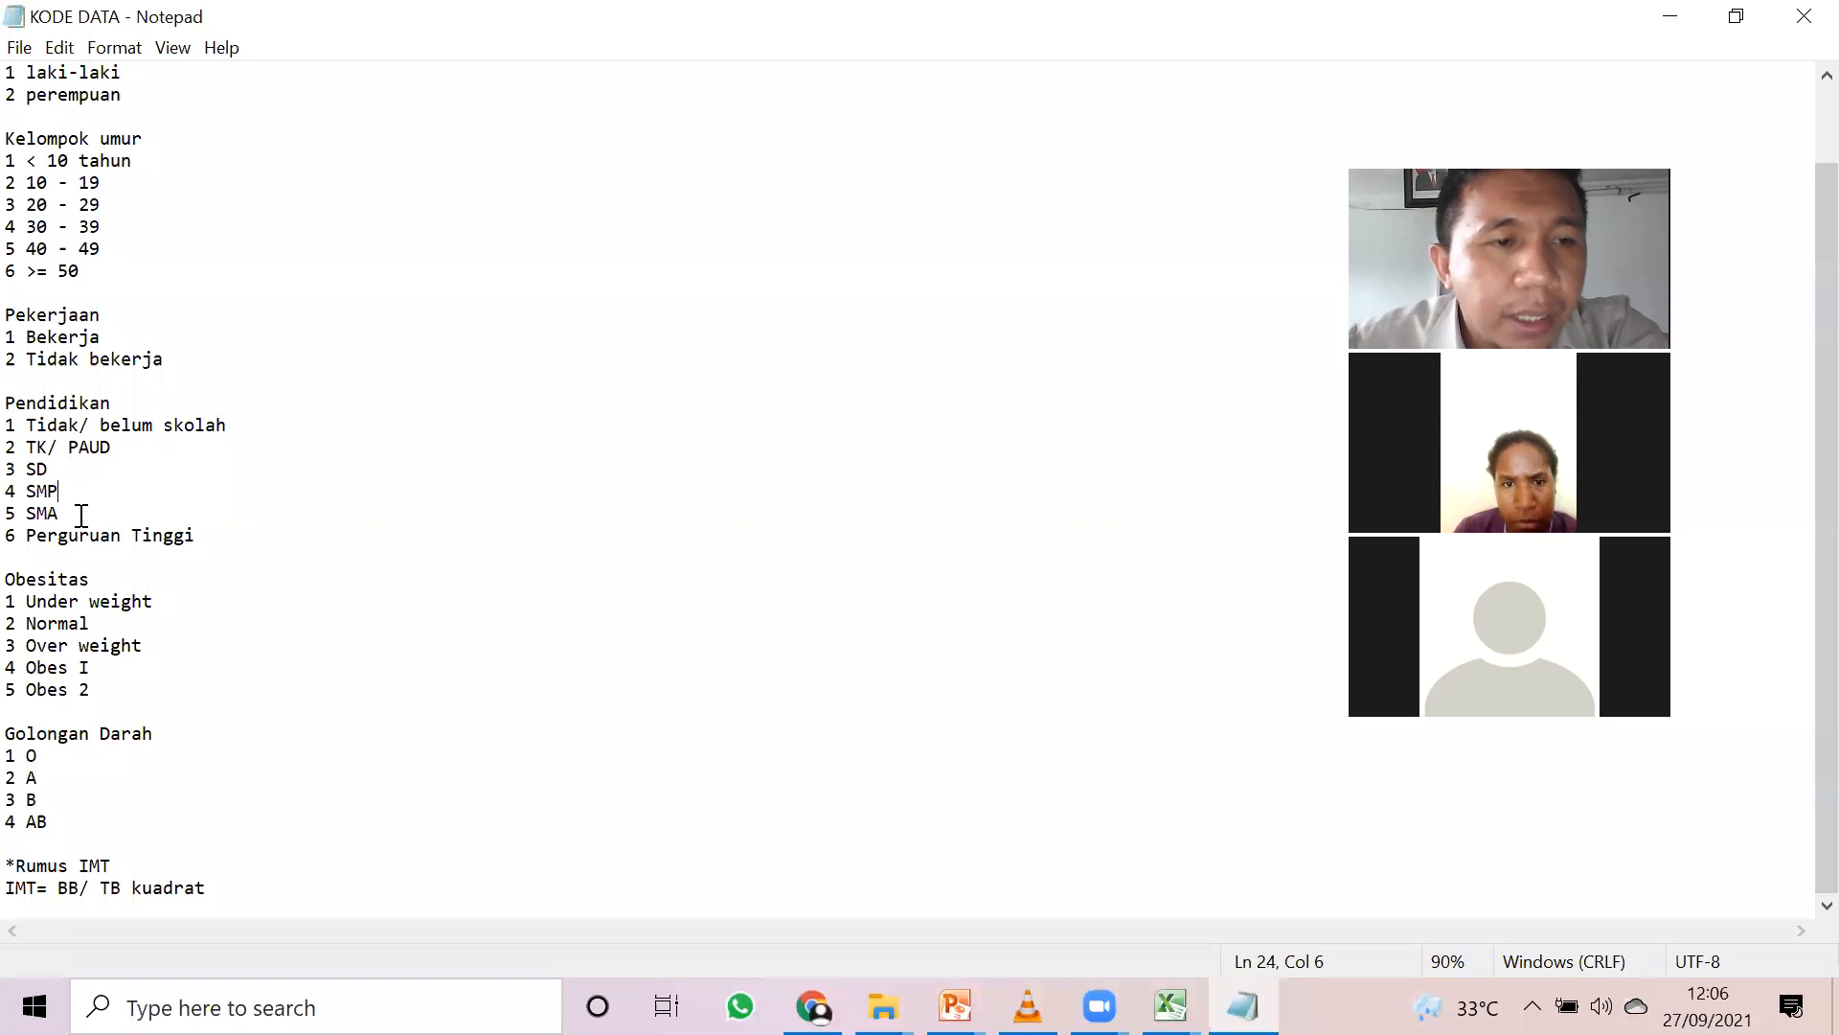
pyautogui.click(254, 538)
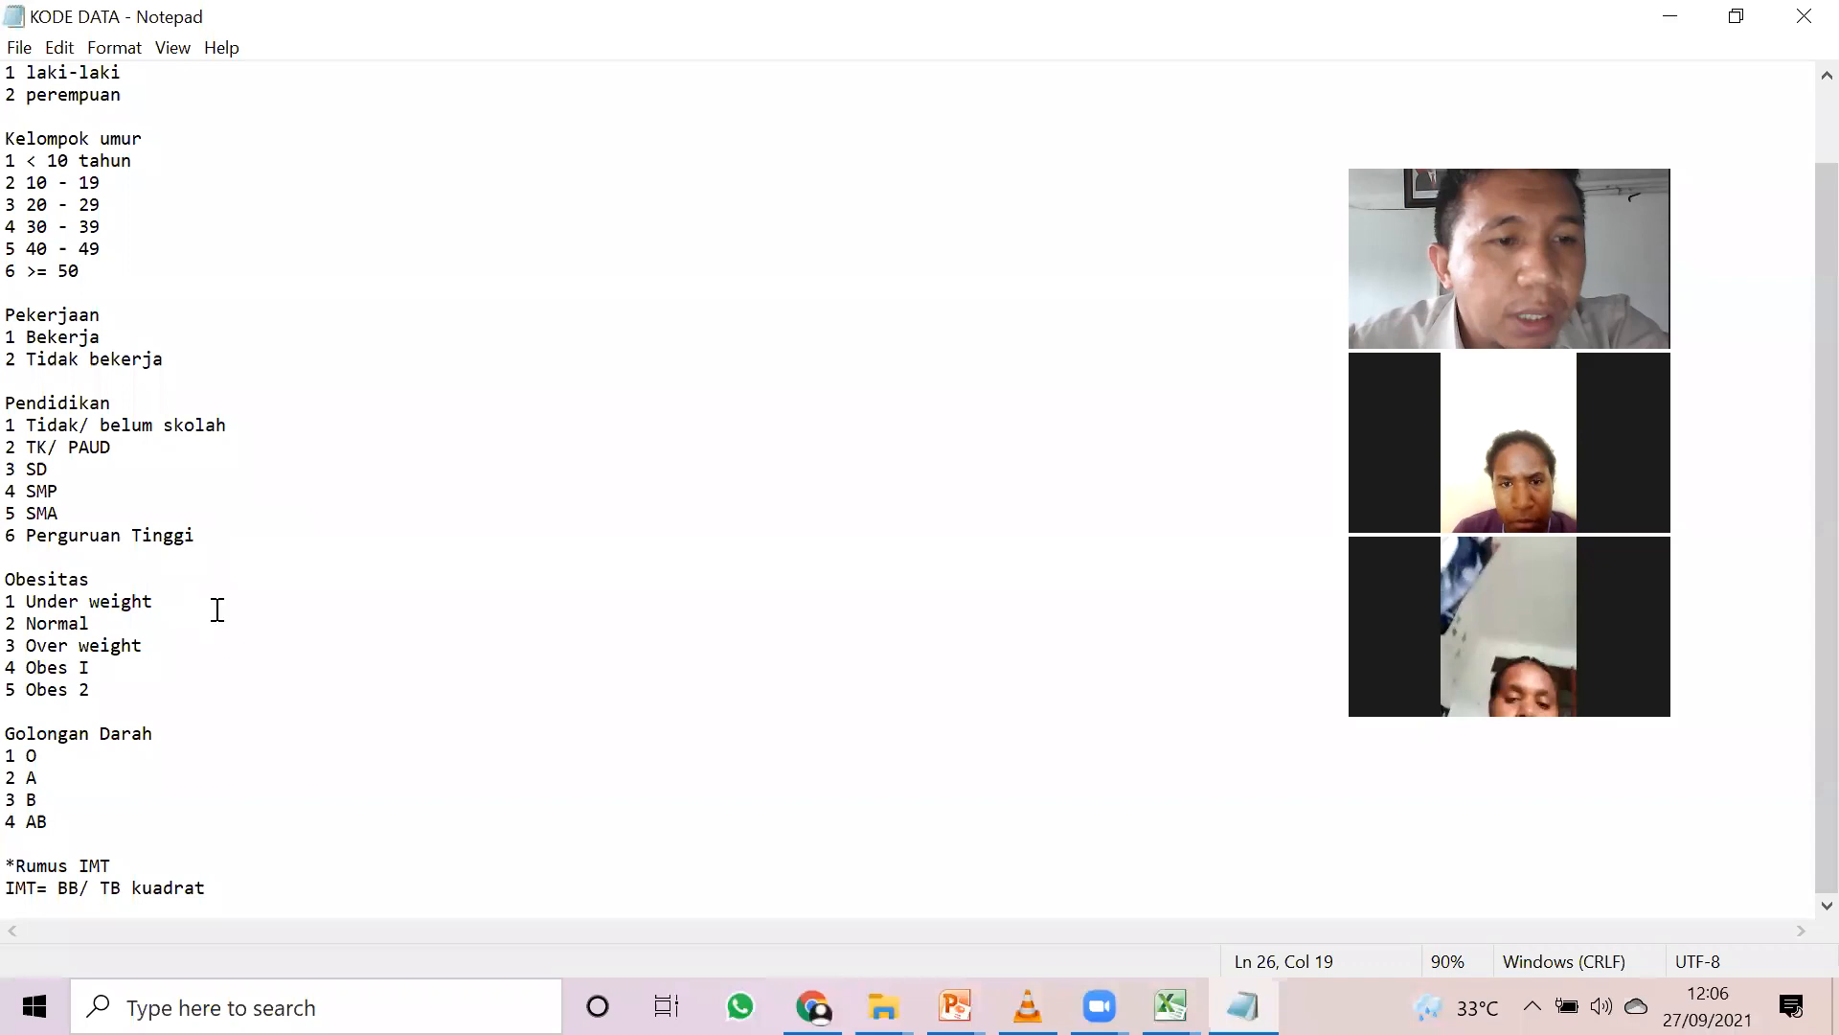
# - Rename the Obesitas heading in the code list as "Status gizi"
pyautogui.click(96, 579)
pyautogui.doubleClick(17, 575)
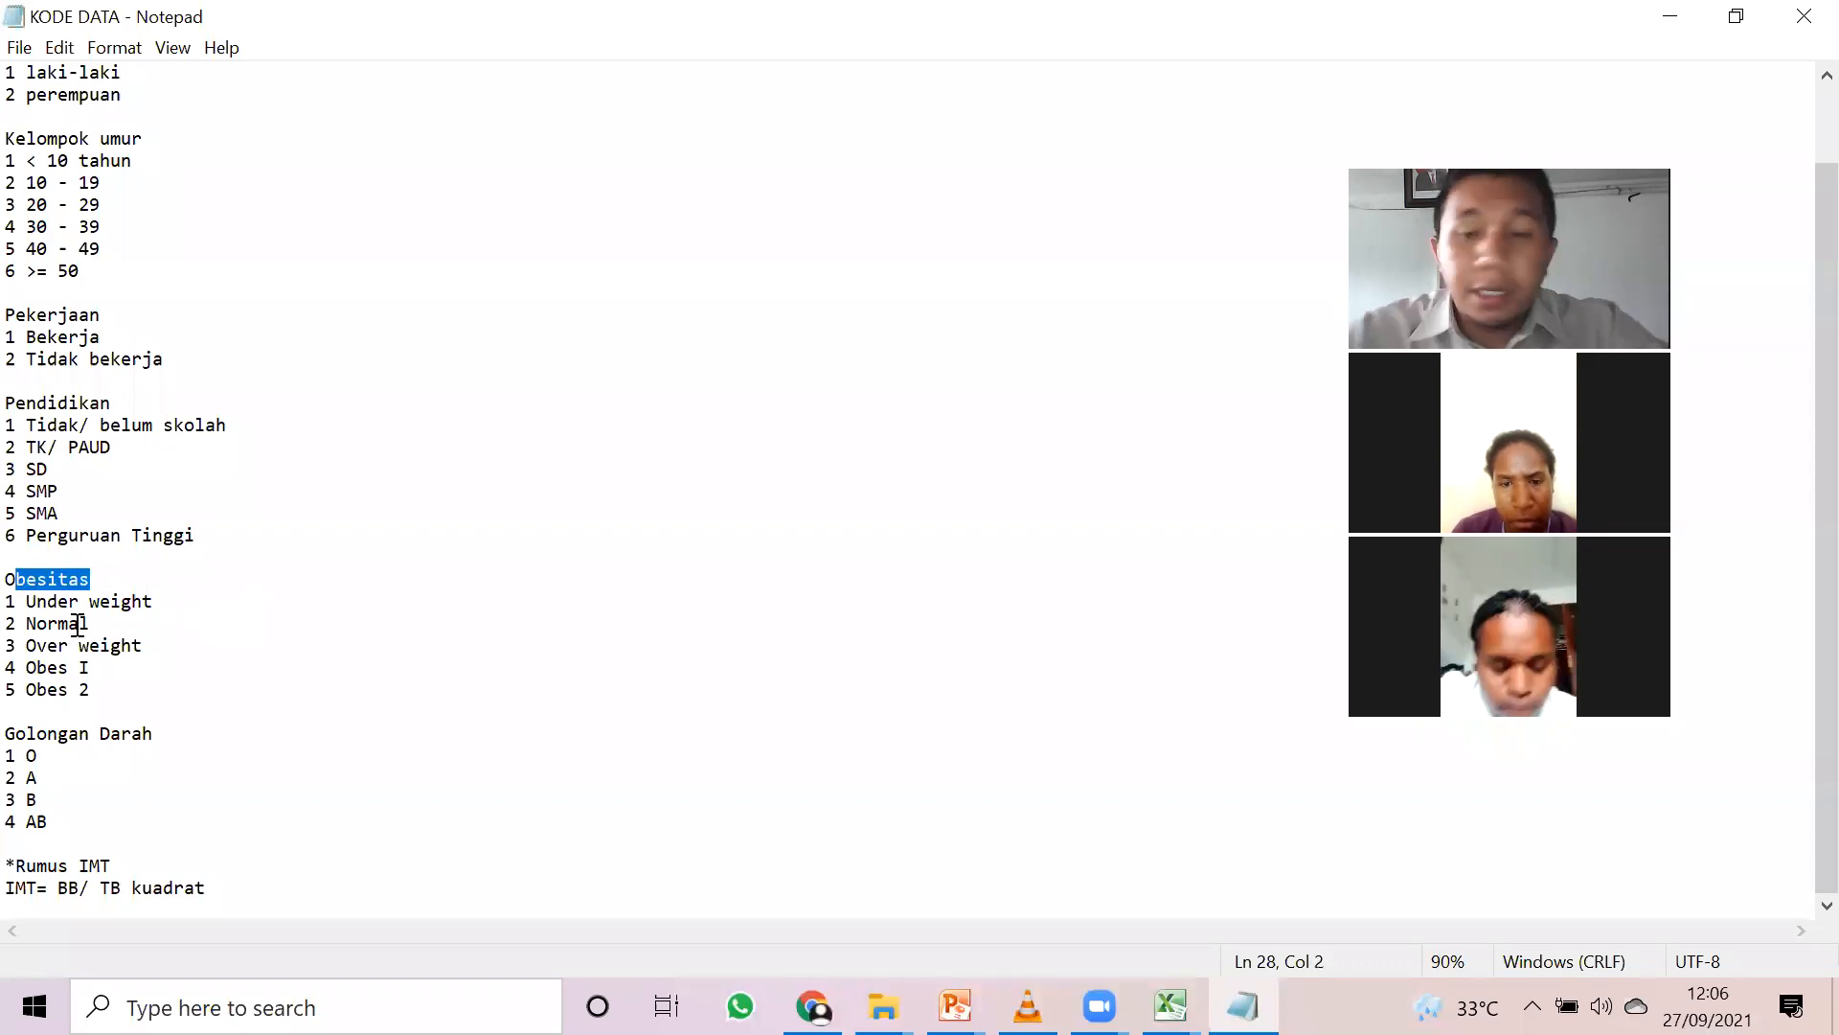
pyautogui.press('BackSpace')
pyautogui.write('St')
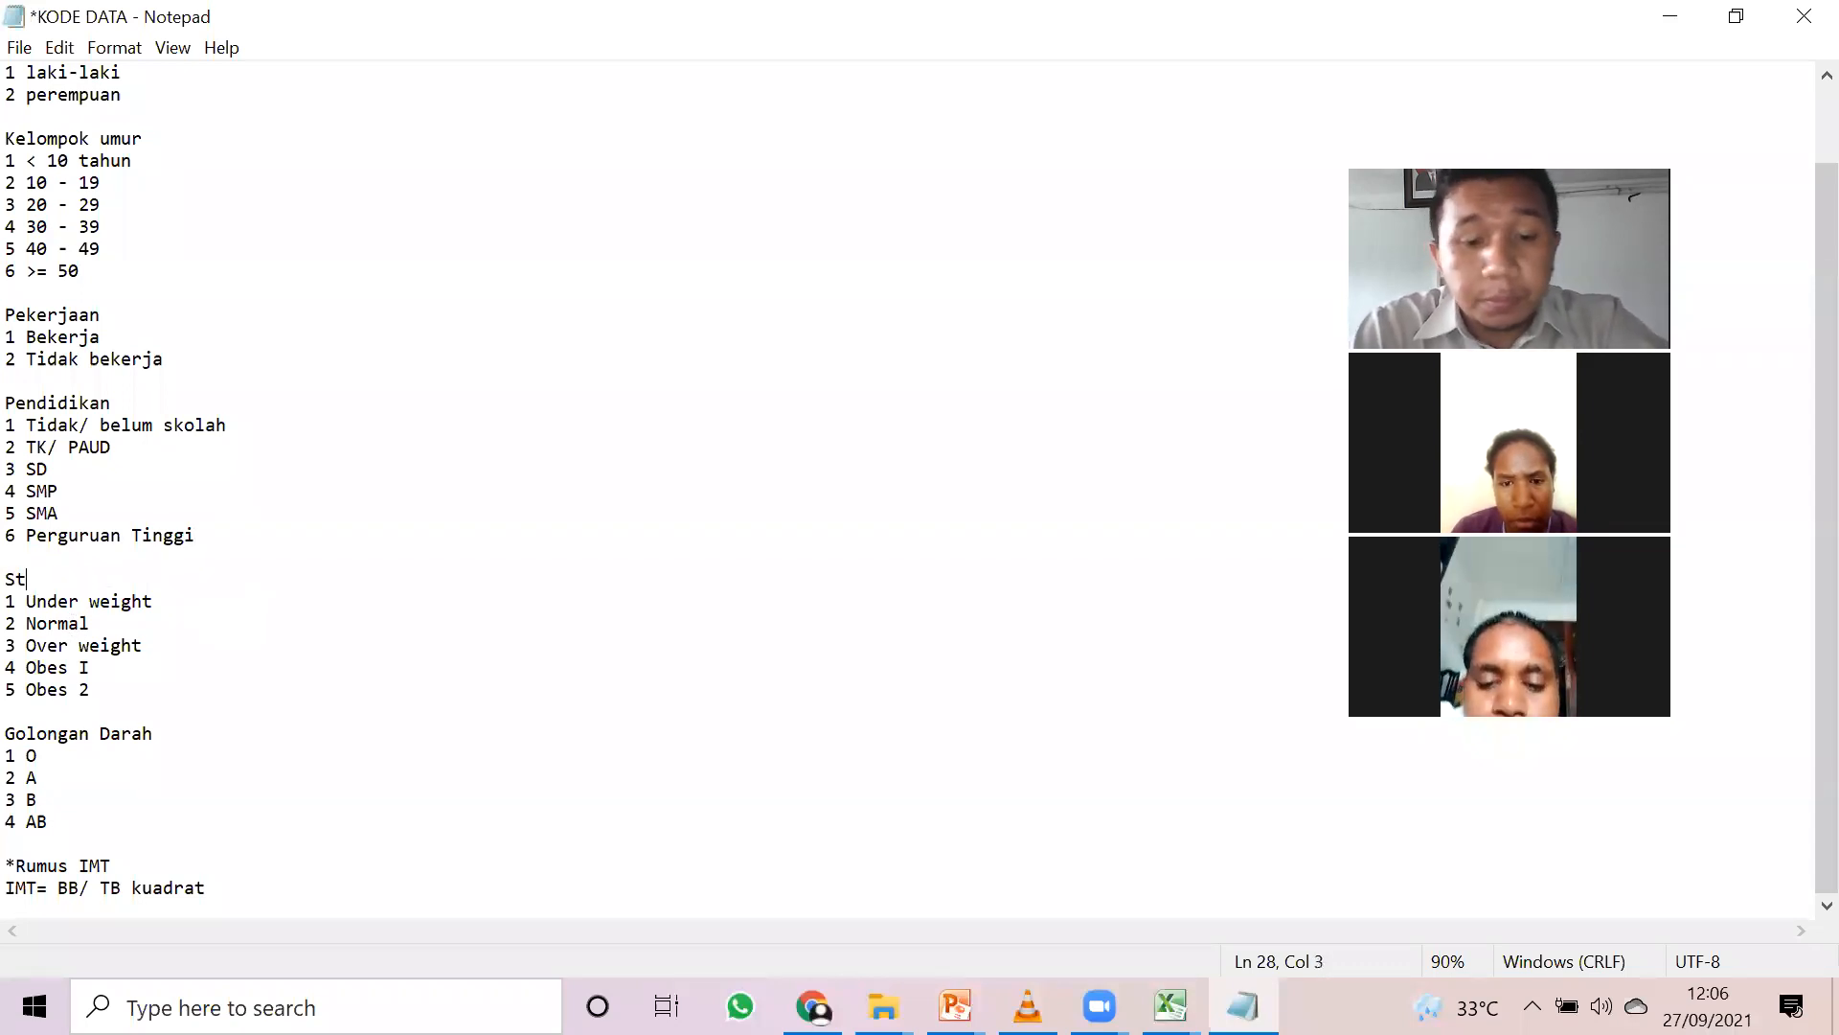
pyautogui.write('atus gizi')
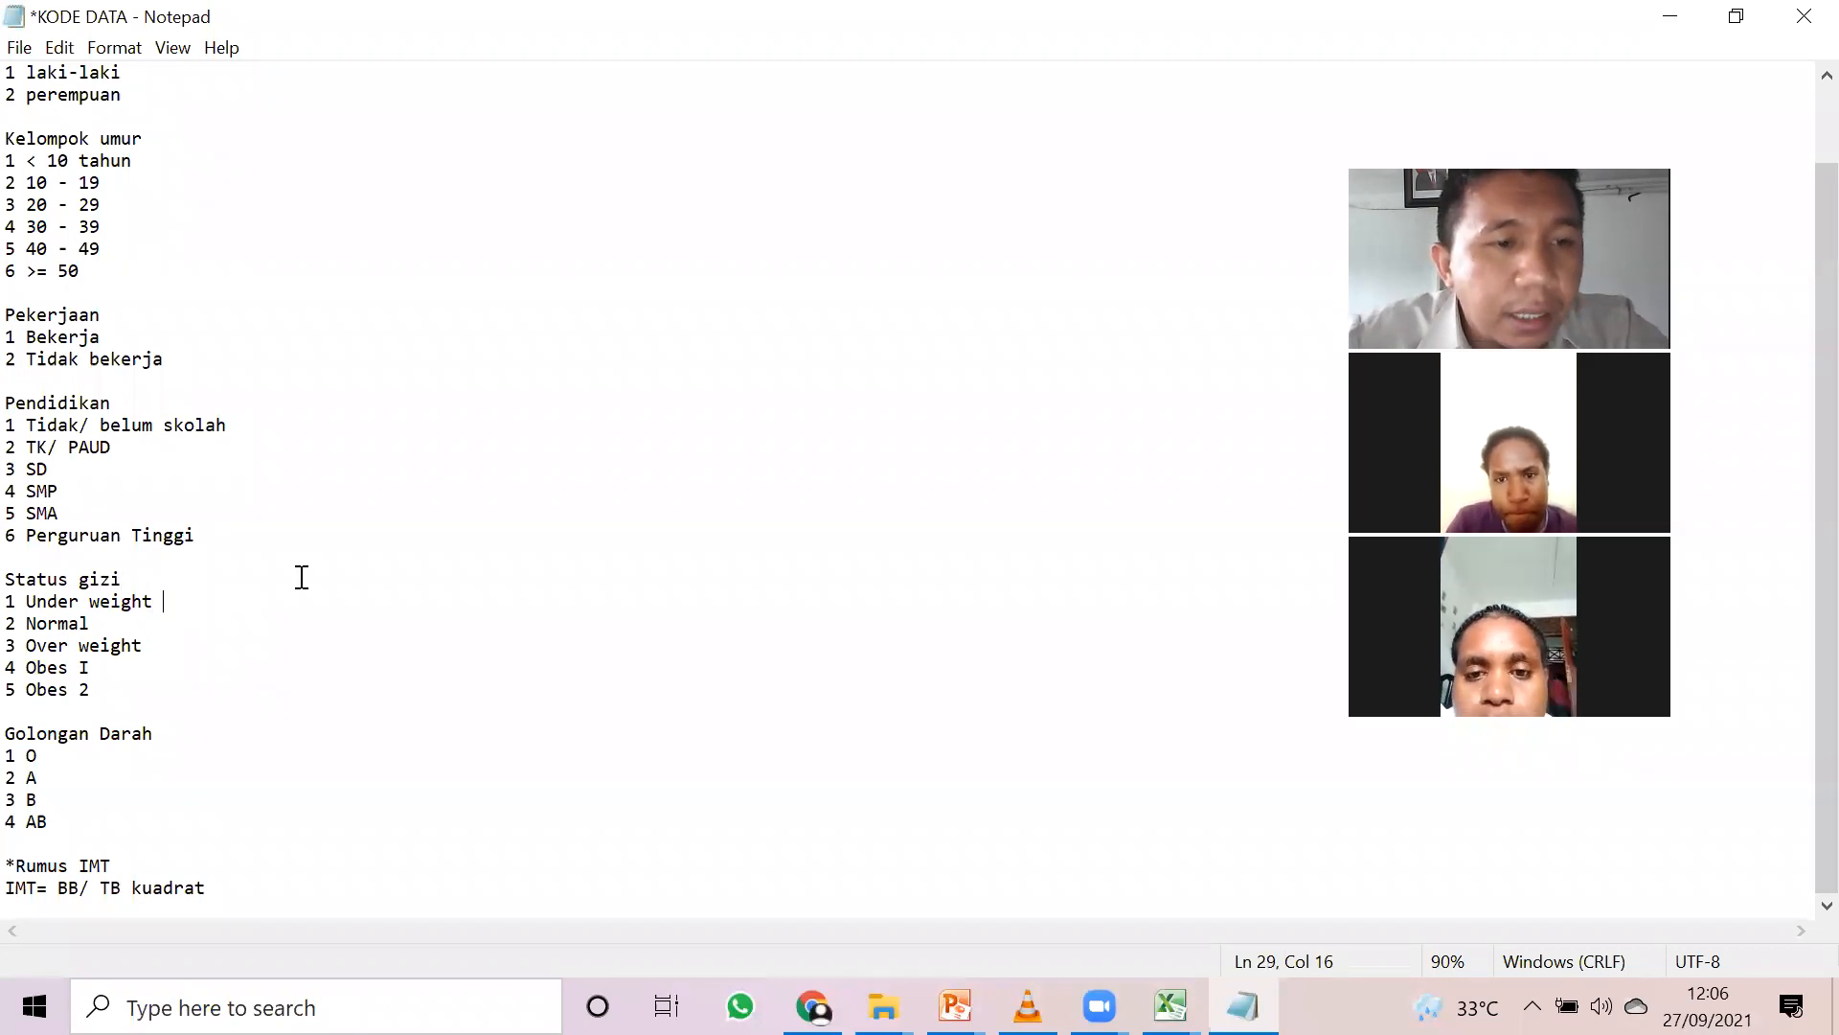
# - Switch to Chrome and view the IMT classification chart from edugizi.id with its IMT values unobstructed
pyautogui.click(813, 1005)
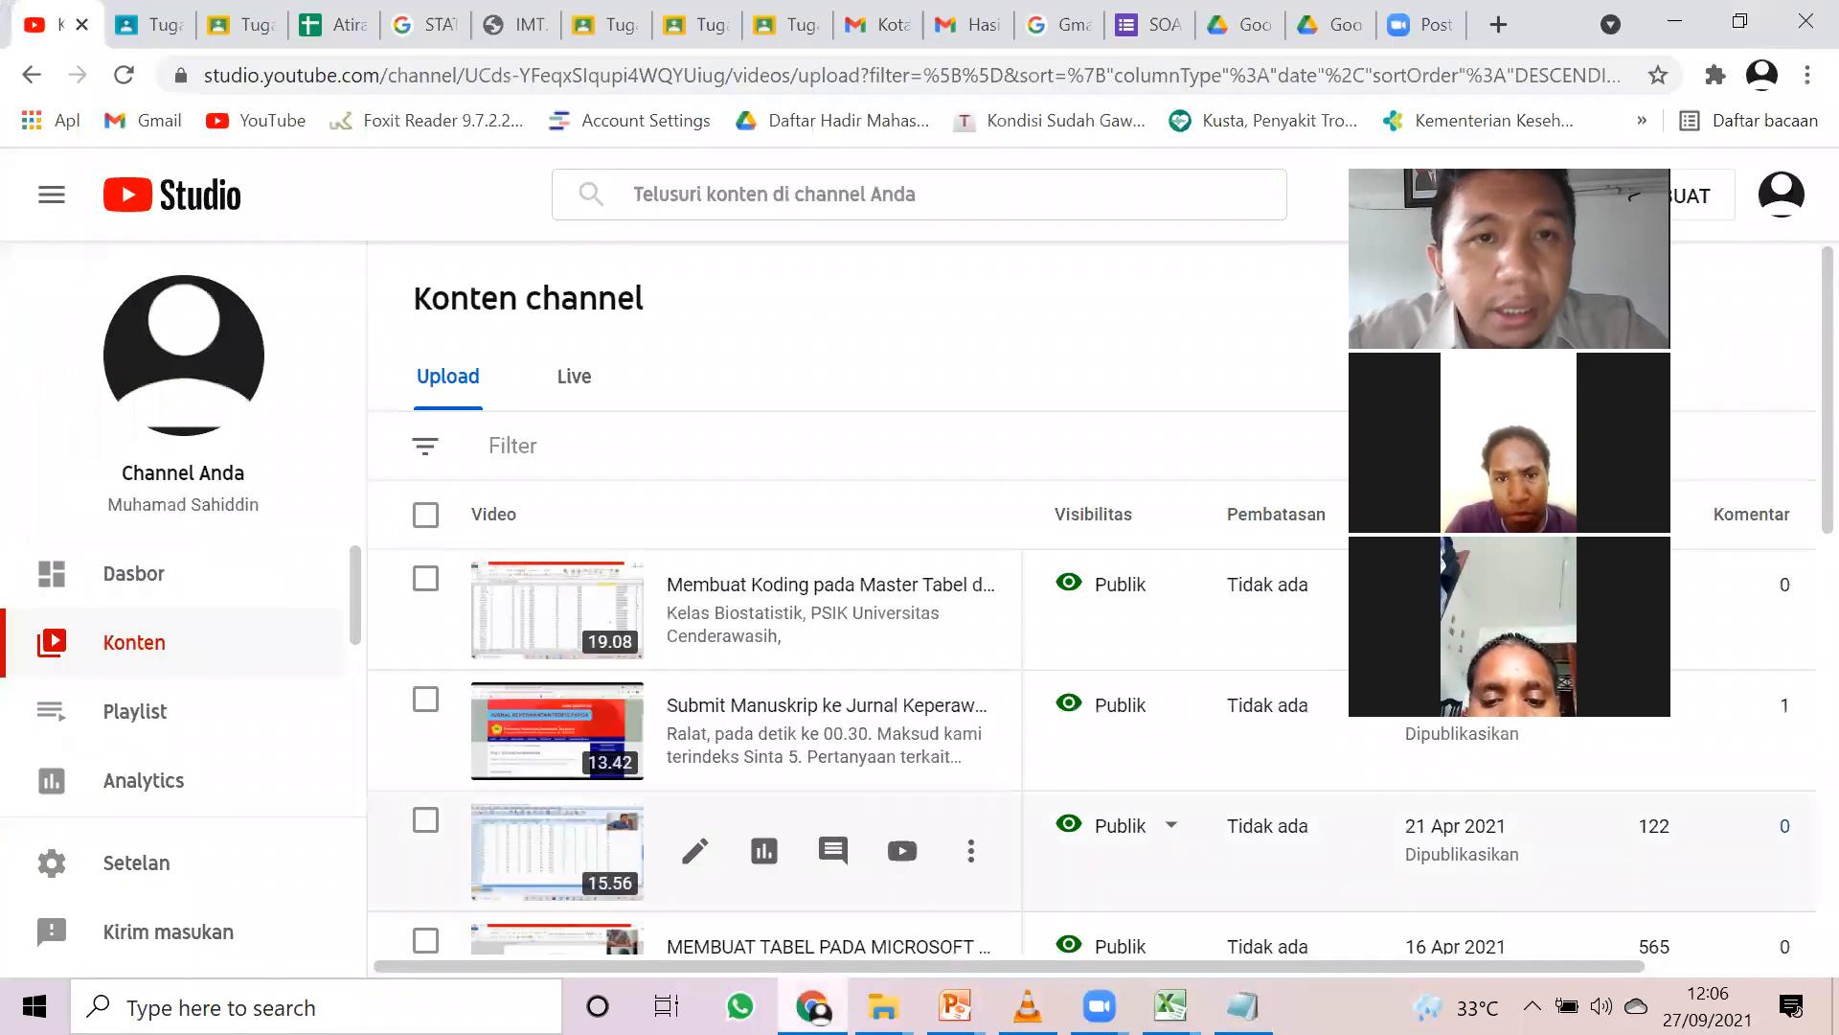
pyautogui.click(813, 1005)
pyautogui.click(813, 1006)
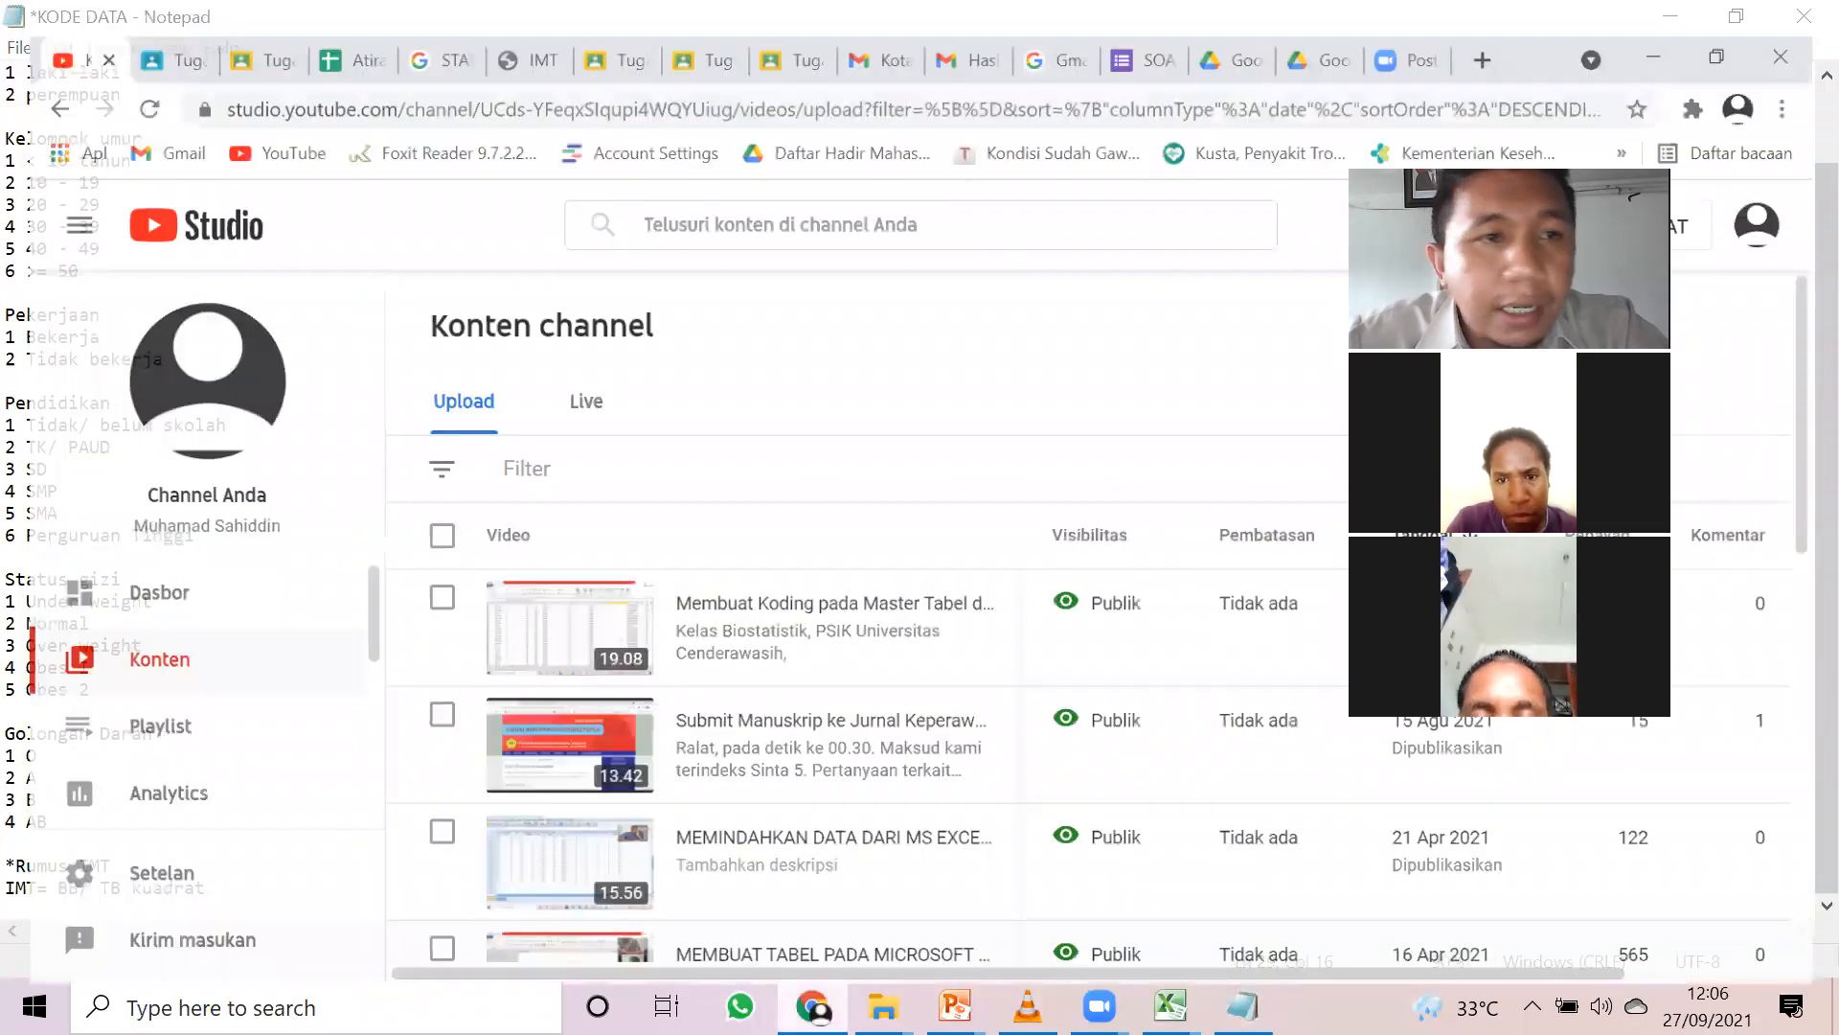
pyautogui.click(813, 1005)
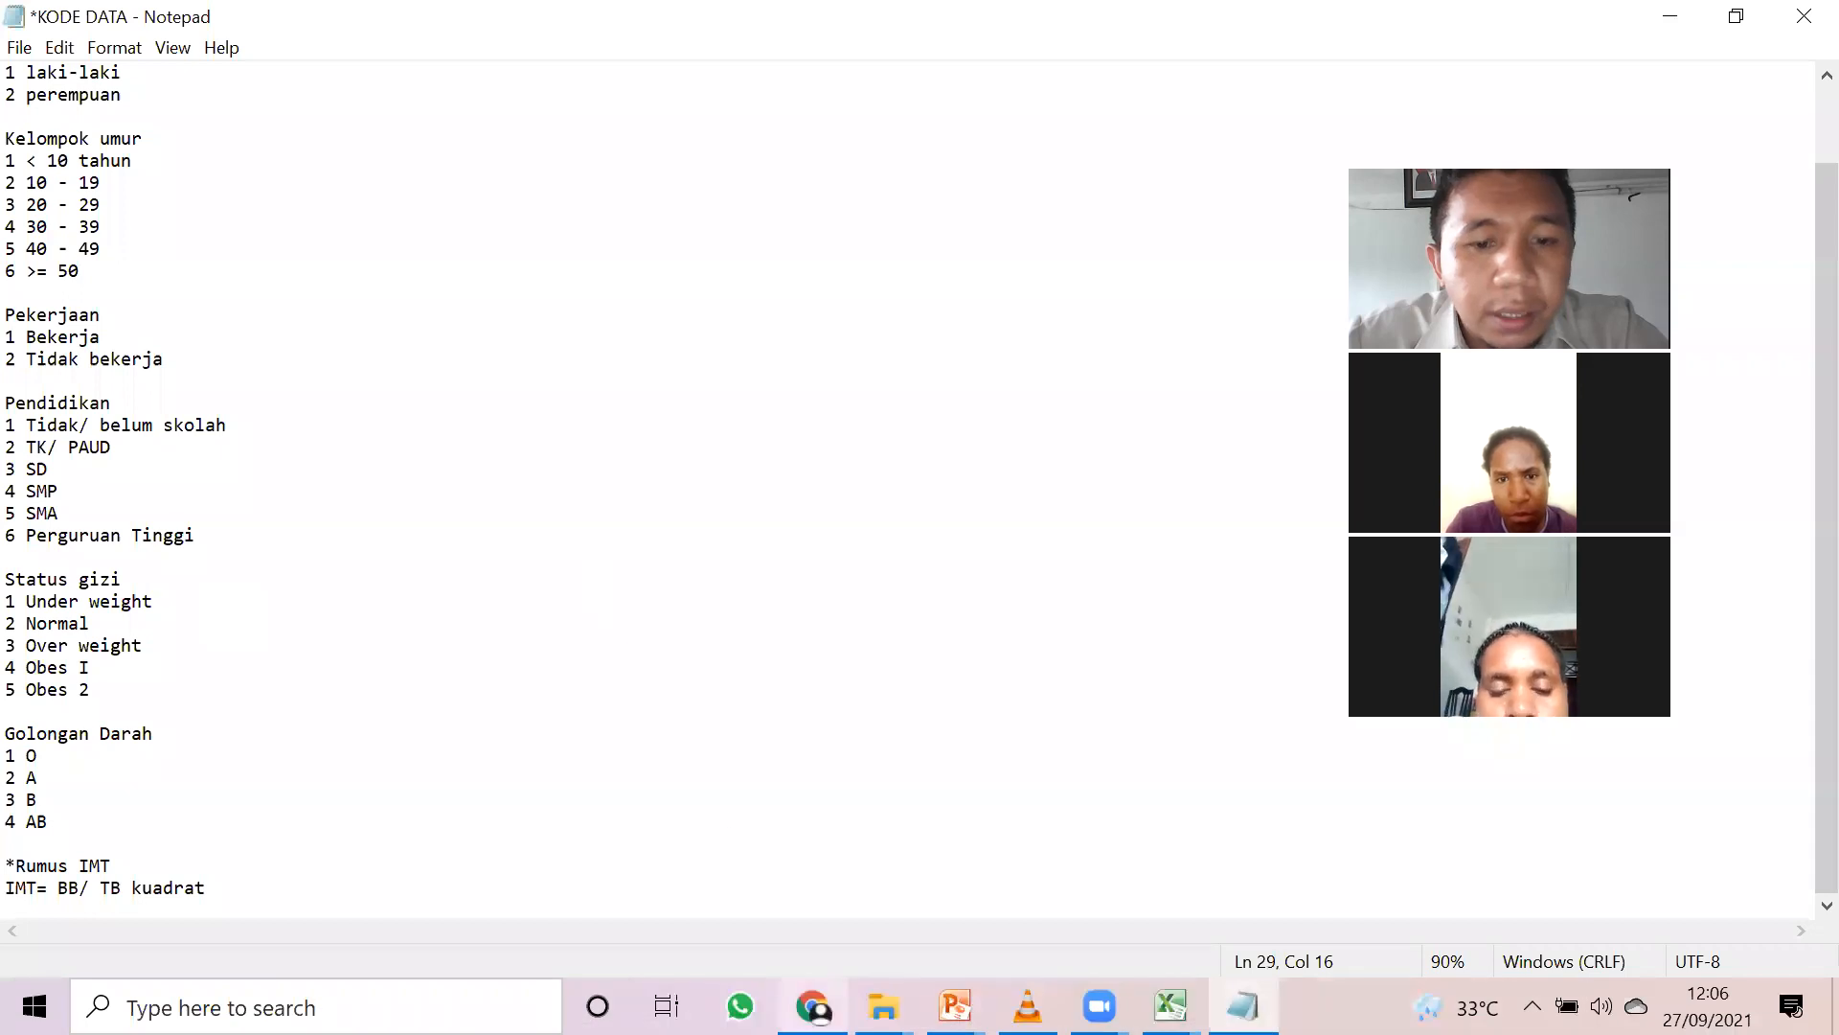
pyautogui.click(813, 1006)
pyautogui.click(518, 25)
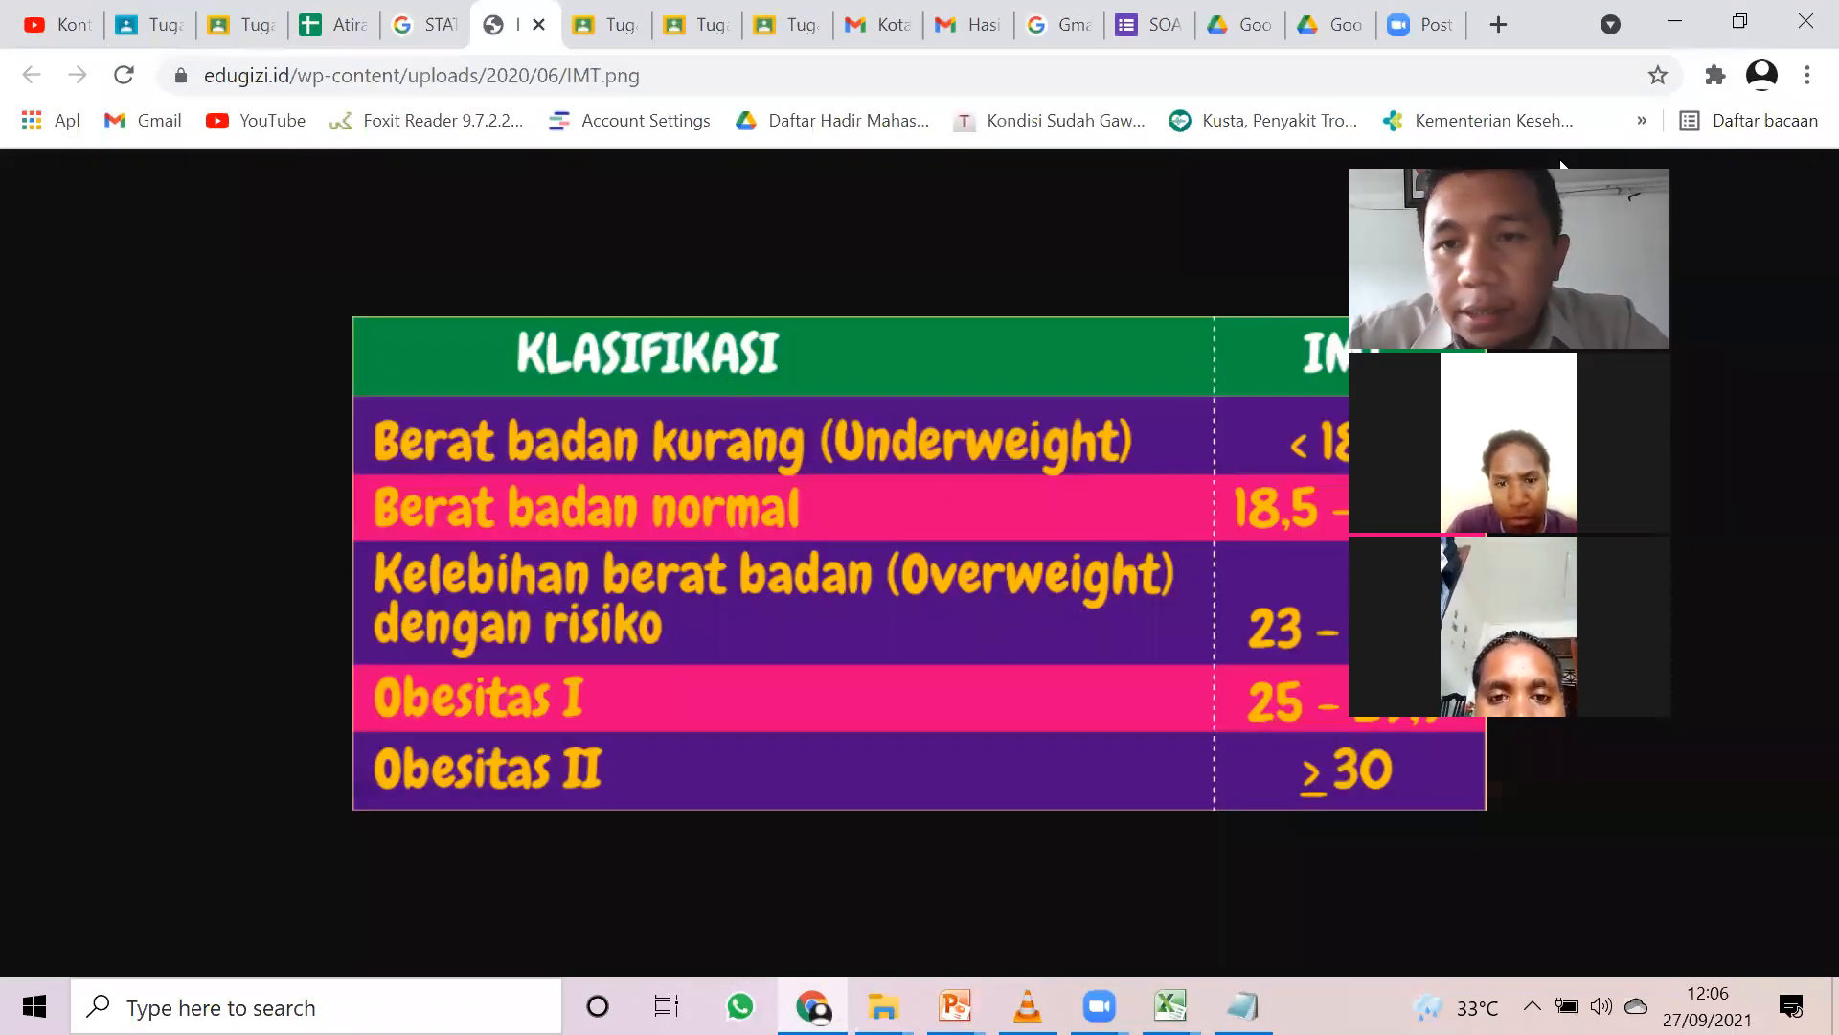
pyautogui.moveTo(1563, 157); pyautogui.dragTo(1732, 156)
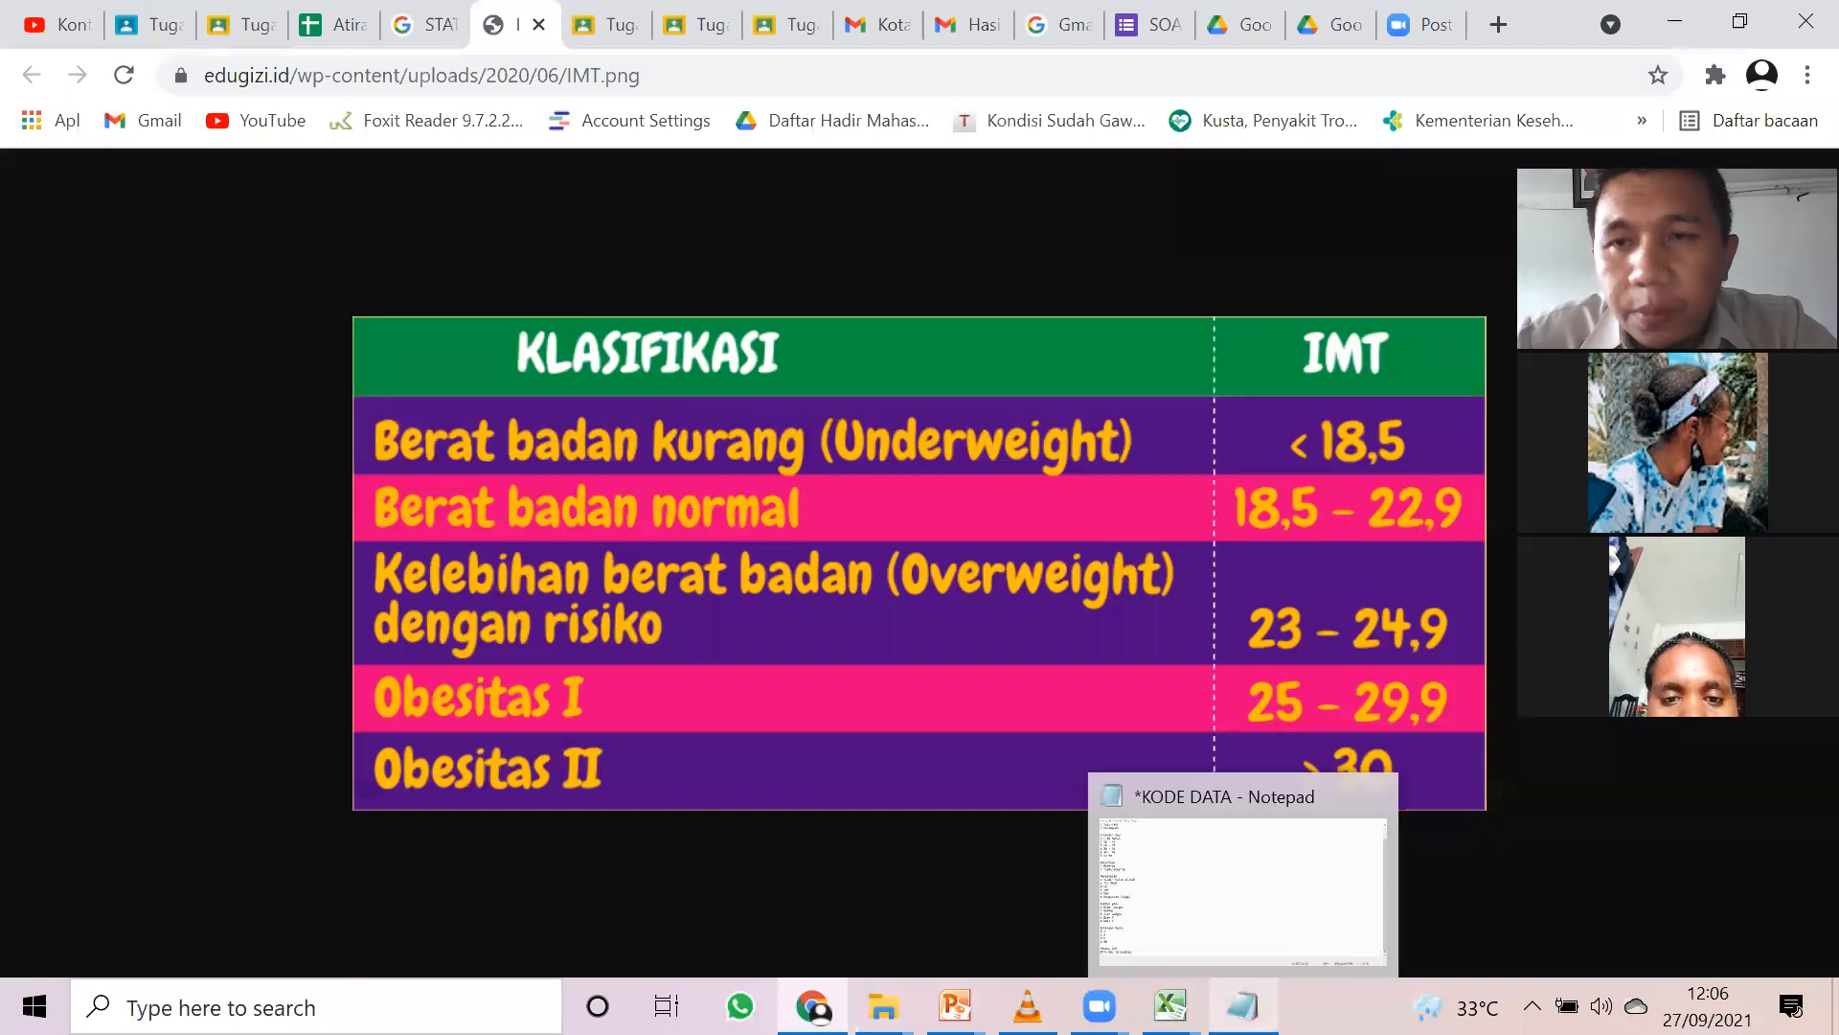
# - Return to the KODE DATA file in Notepad and add "(18,5)" after Under weight
pyautogui.click(1242, 1006)
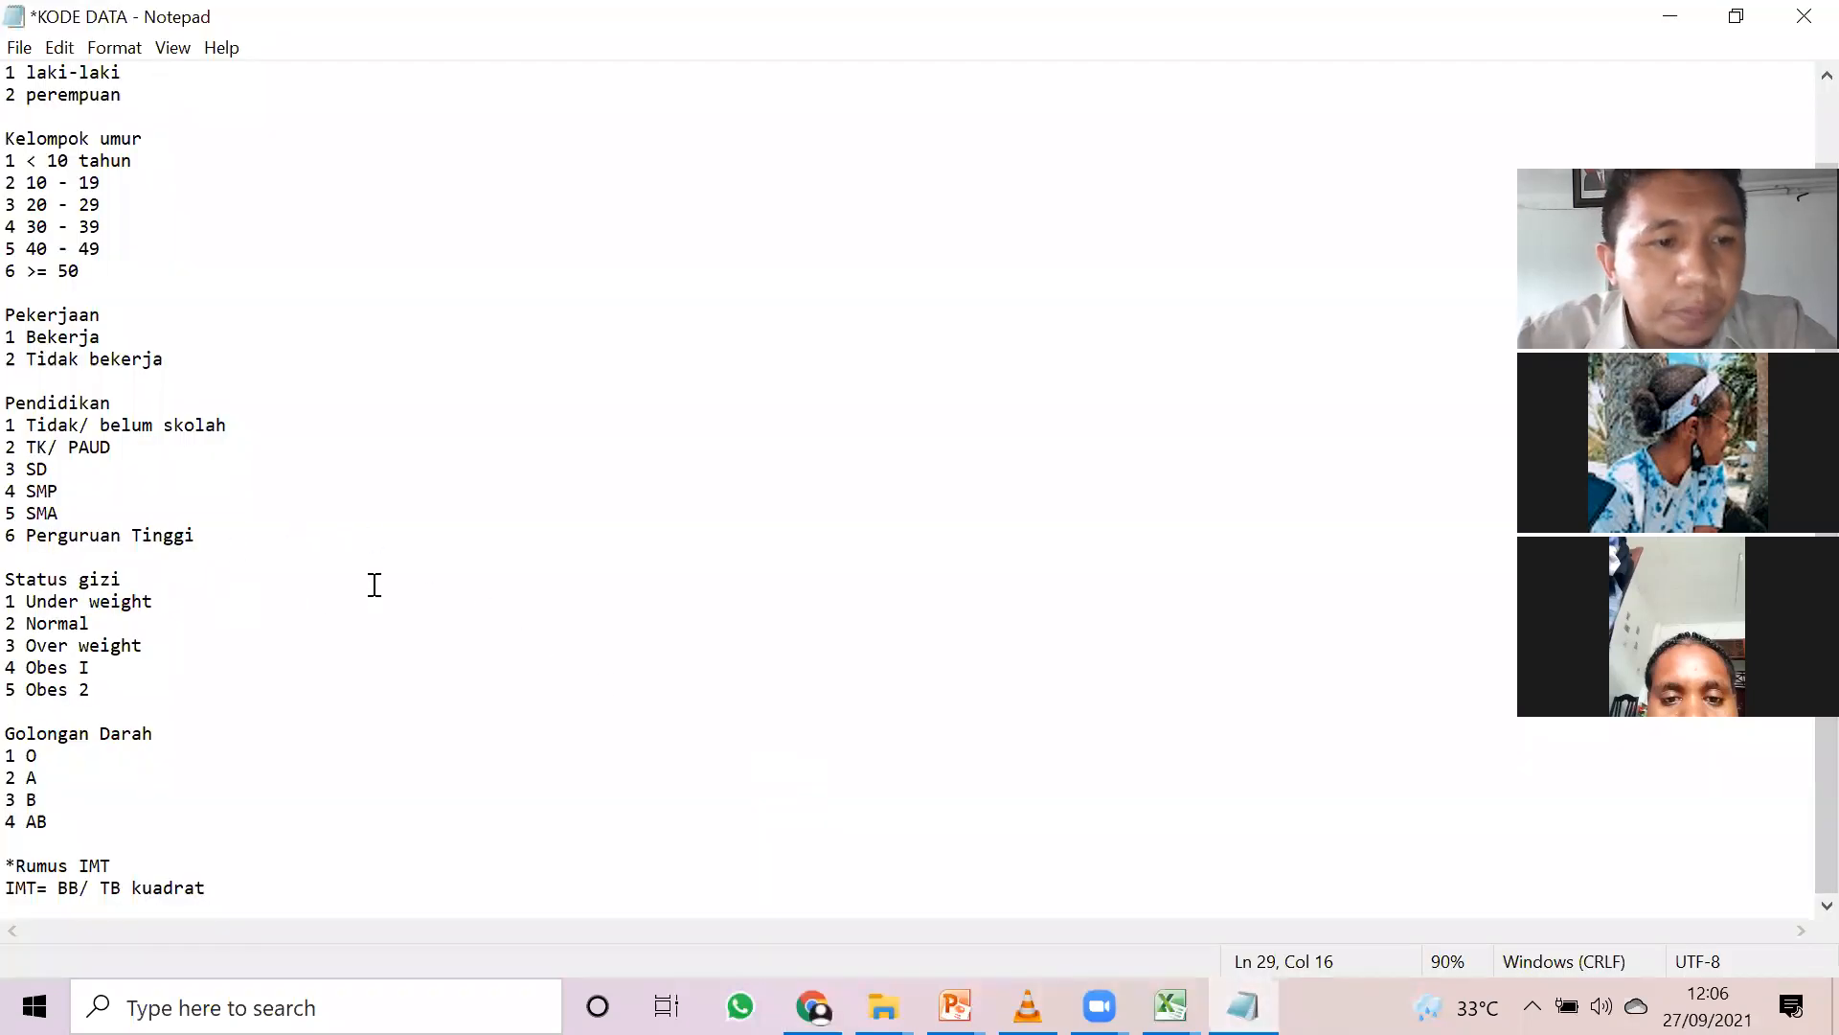
pyautogui.write('(18')
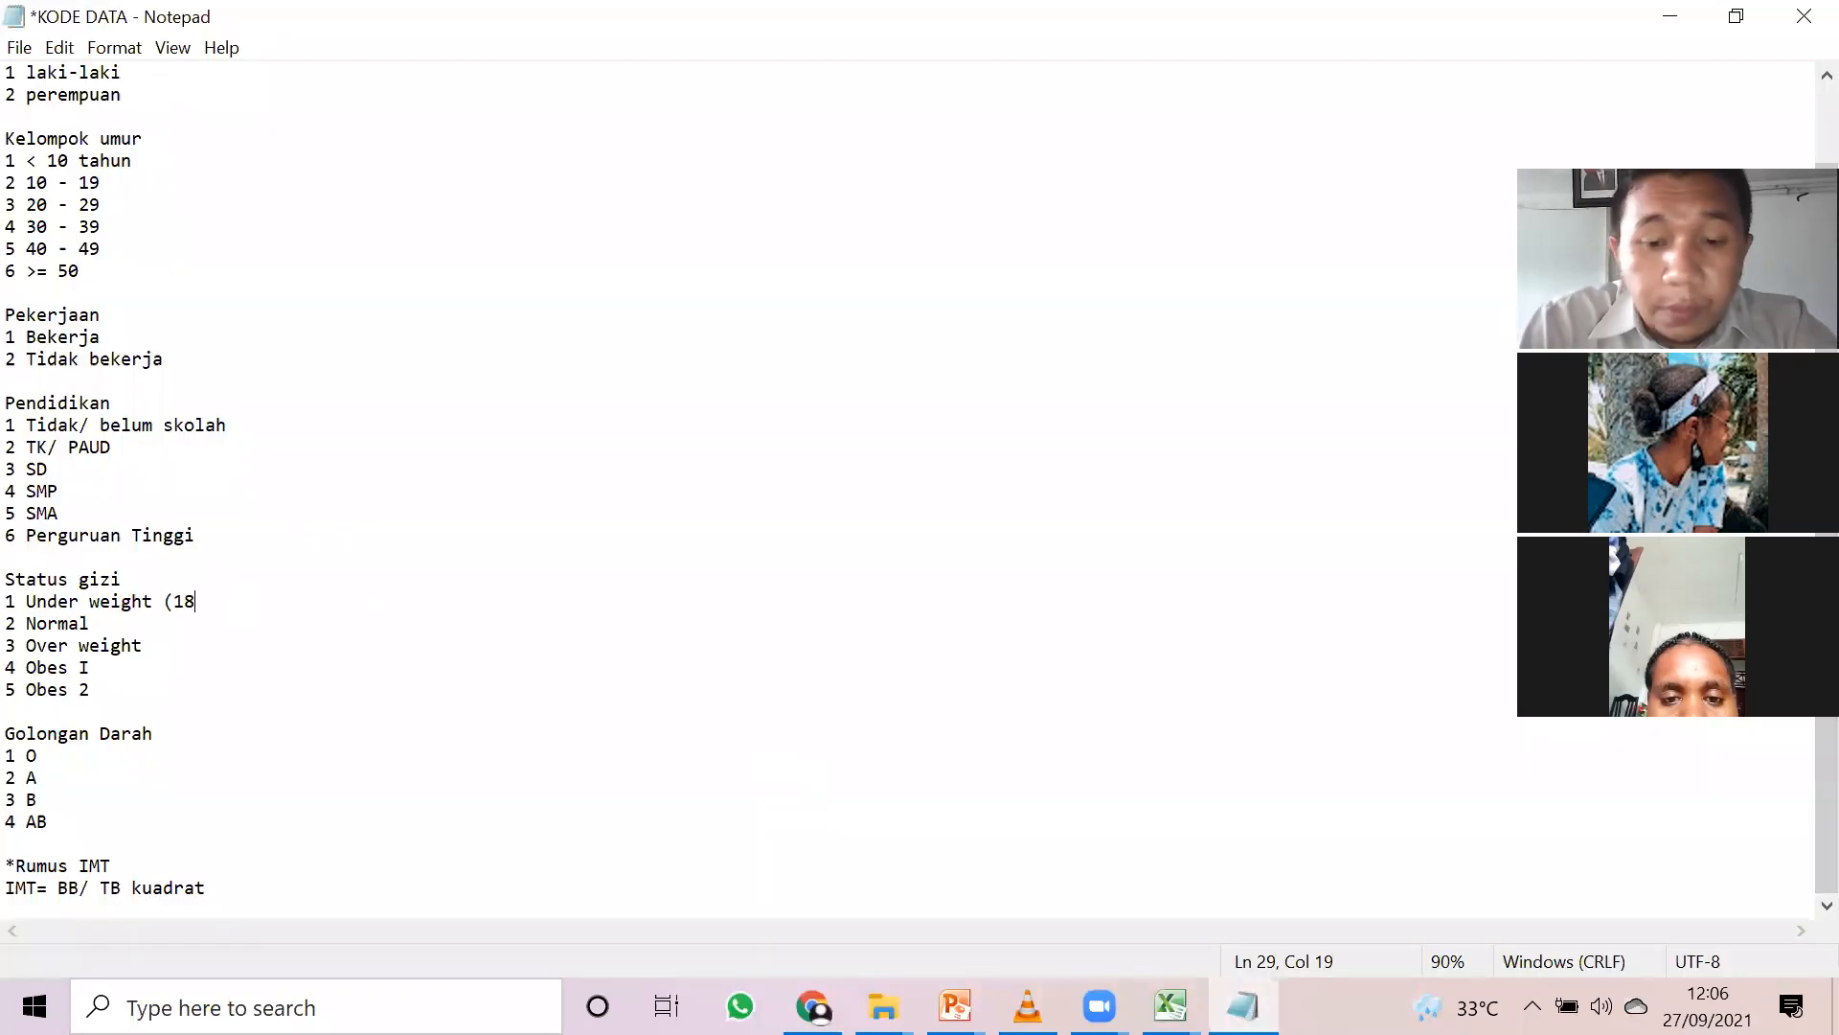
pyautogui.write(',5)')
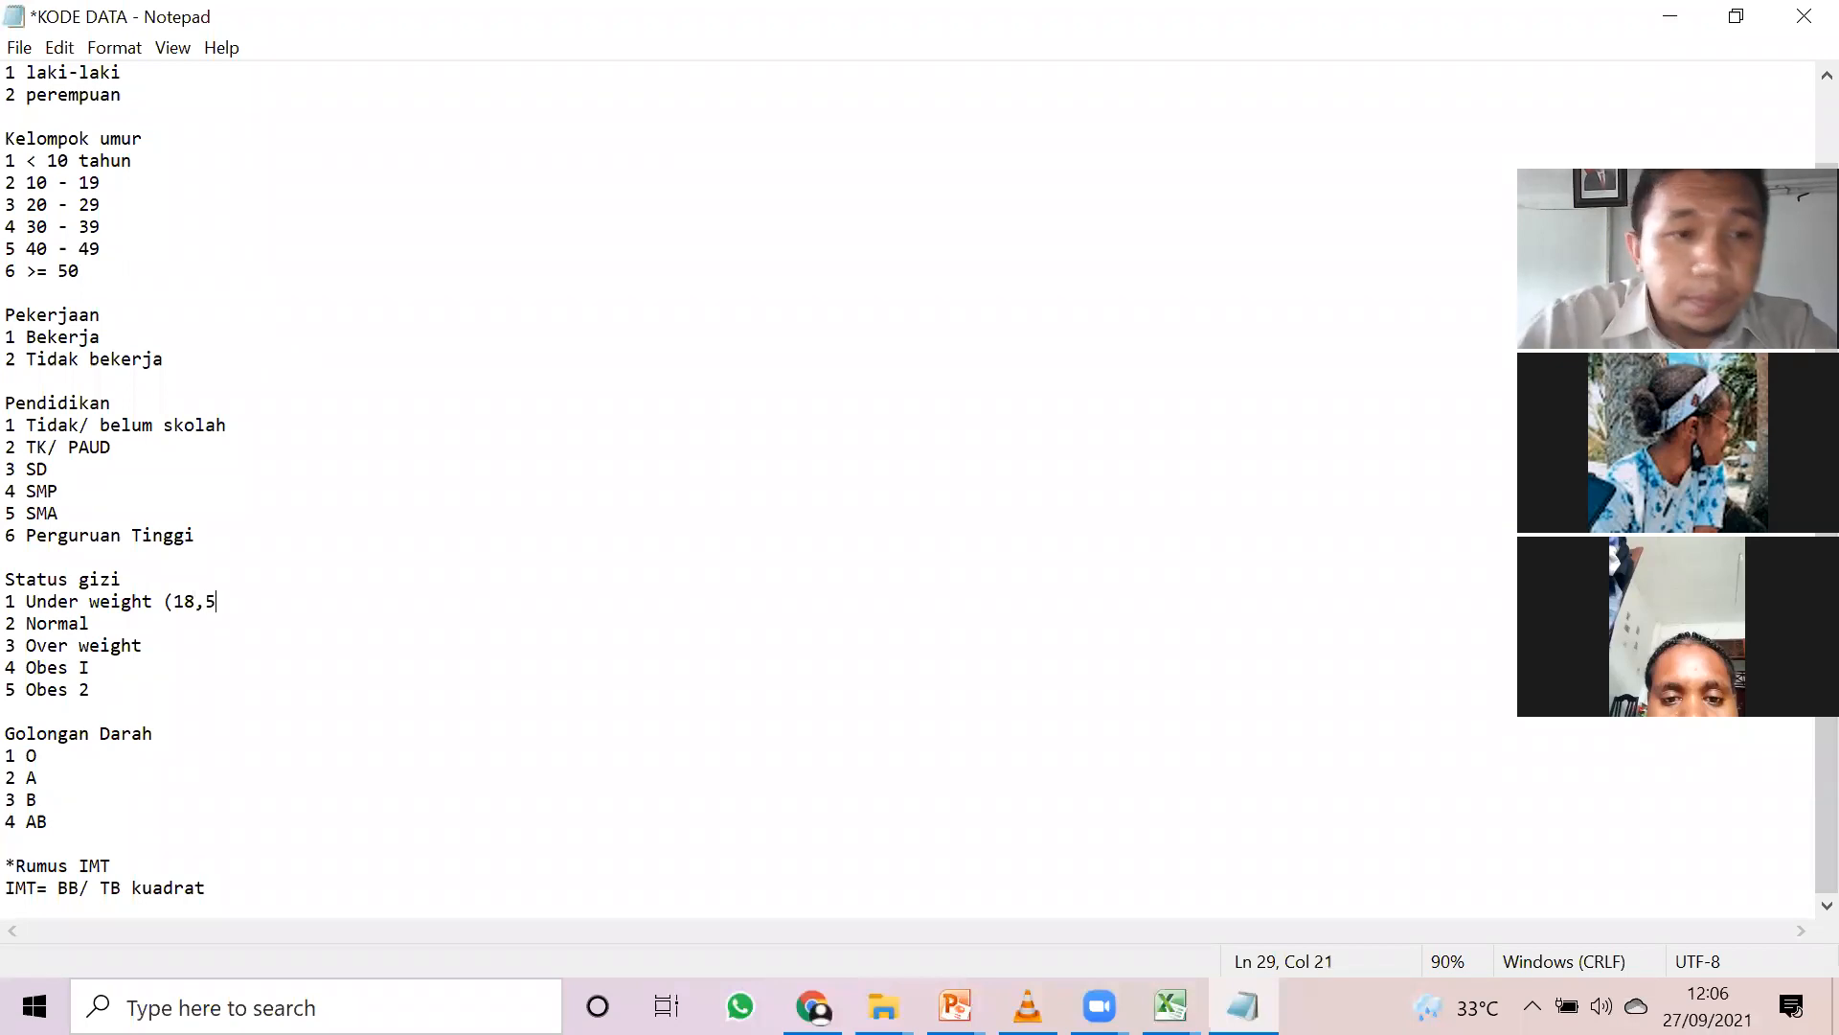
# - Consult the IMT chart in Chrome for the normal range and begin the Normal entry's range in Notepad with "(18,5"
pyautogui.click(140, 625)
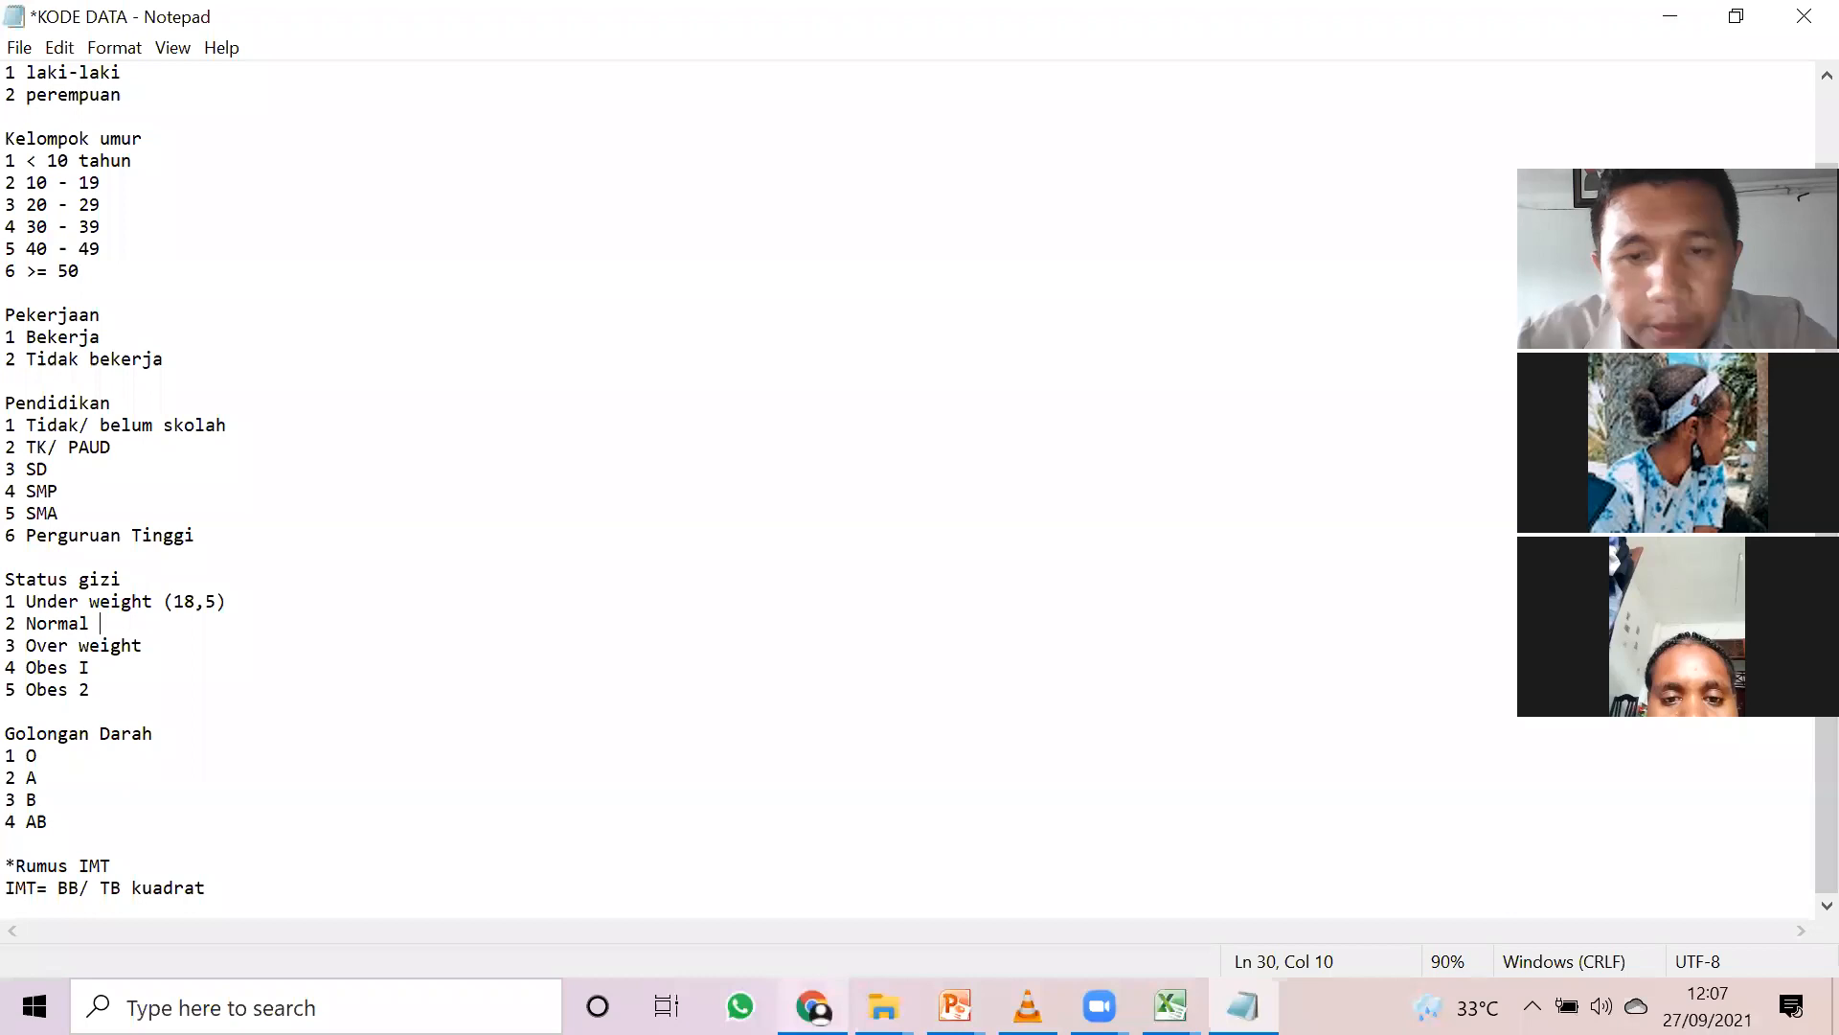
pyautogui.click(813, 1006)
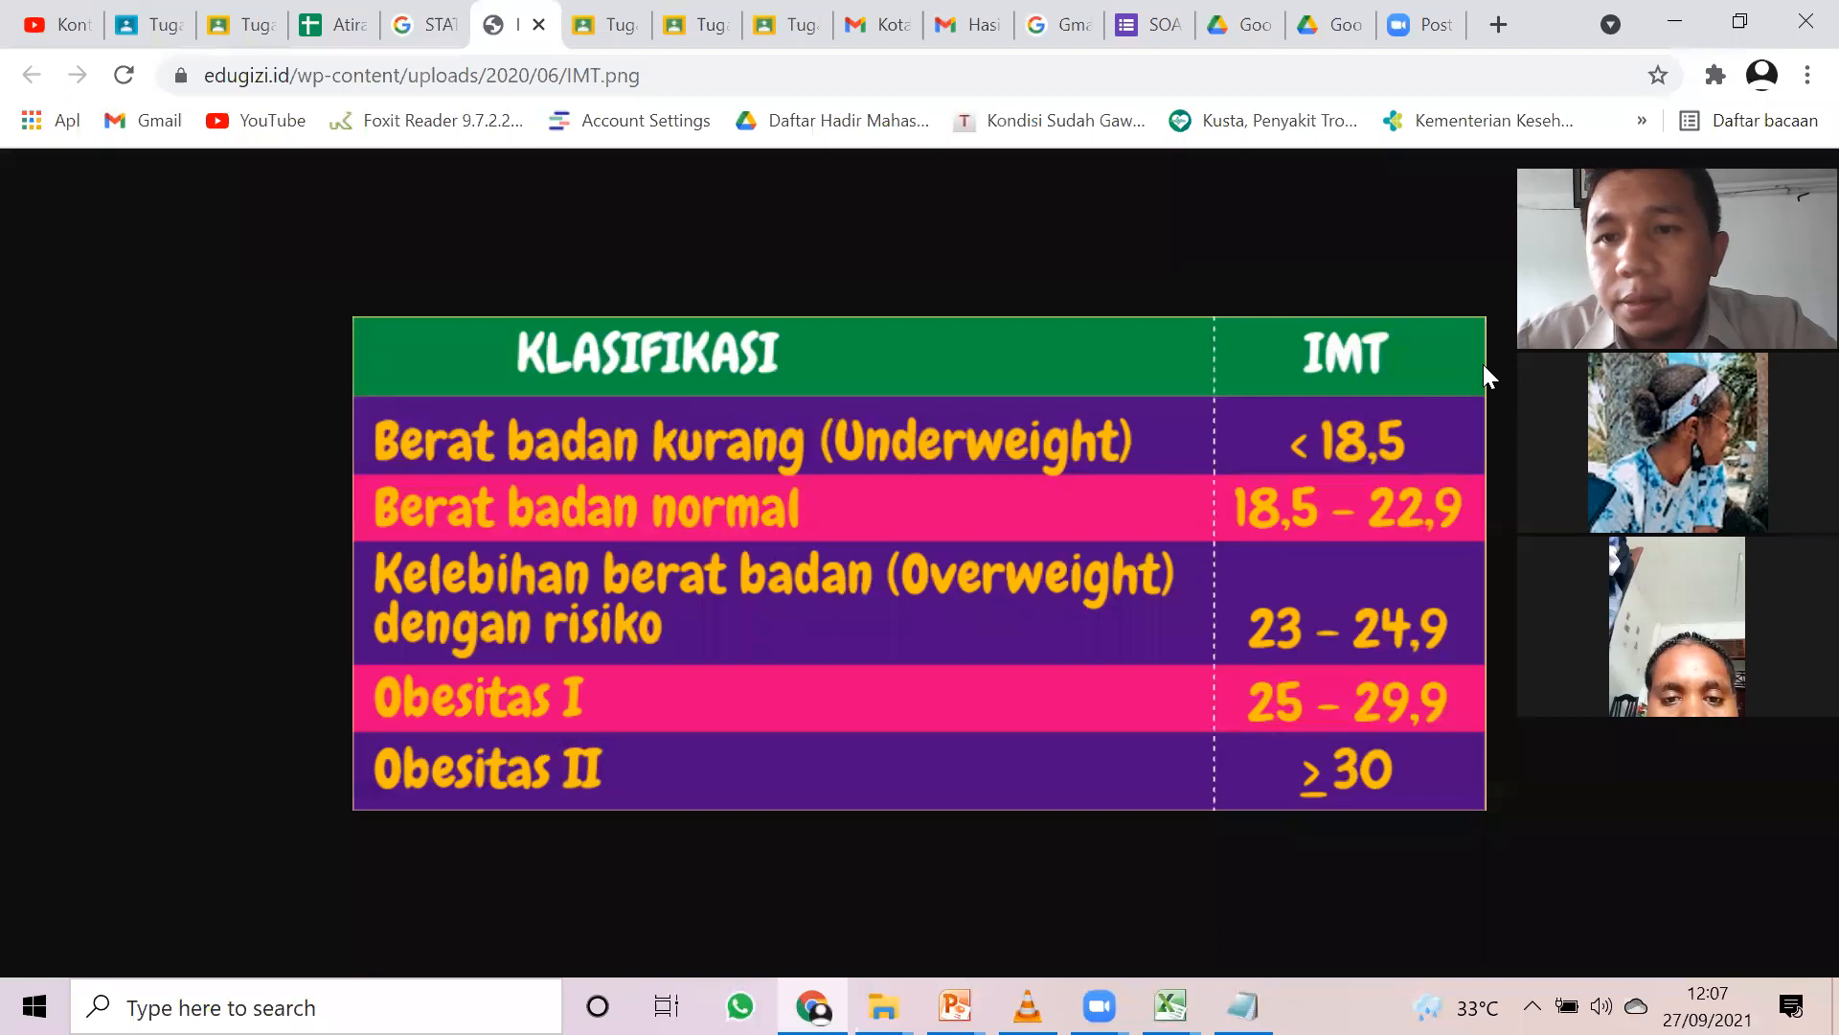
pyautogui.moveTo(1752, 156); pyautogui.dragTo(1736, 79)
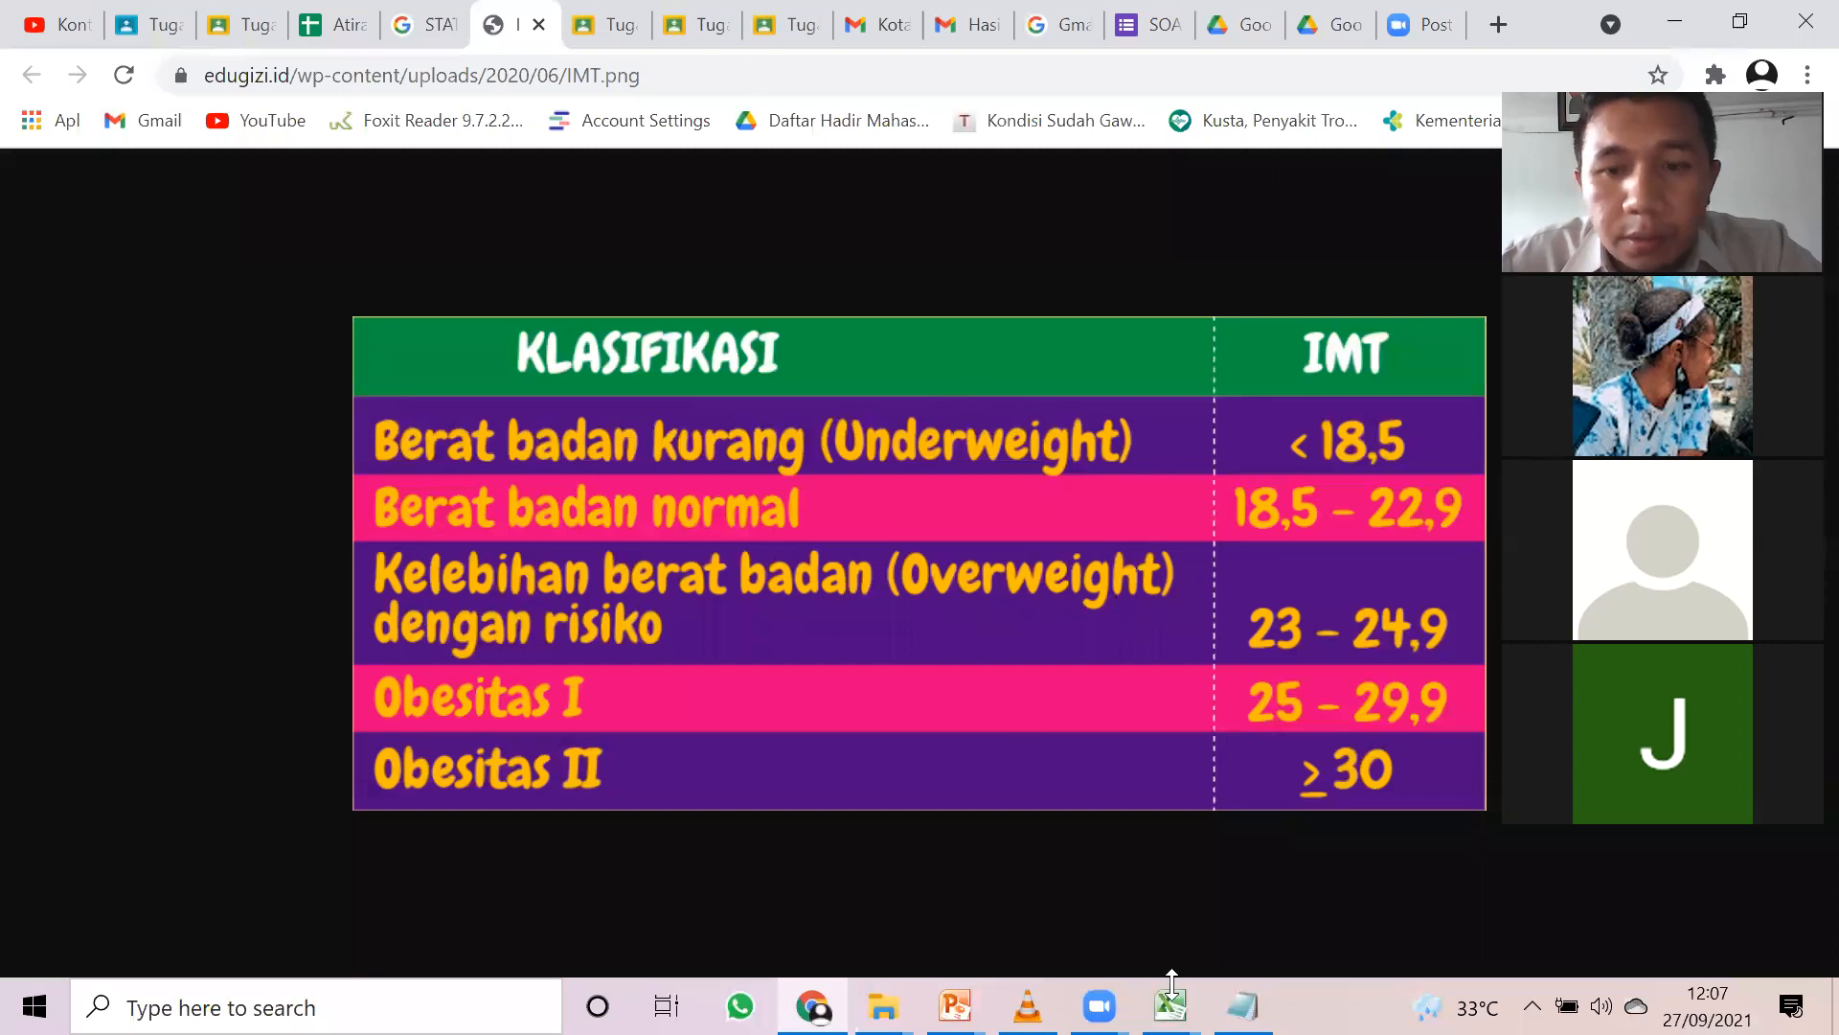
pyautogui.moveTo(1171, 987)
pyautogui.click(997, 924)
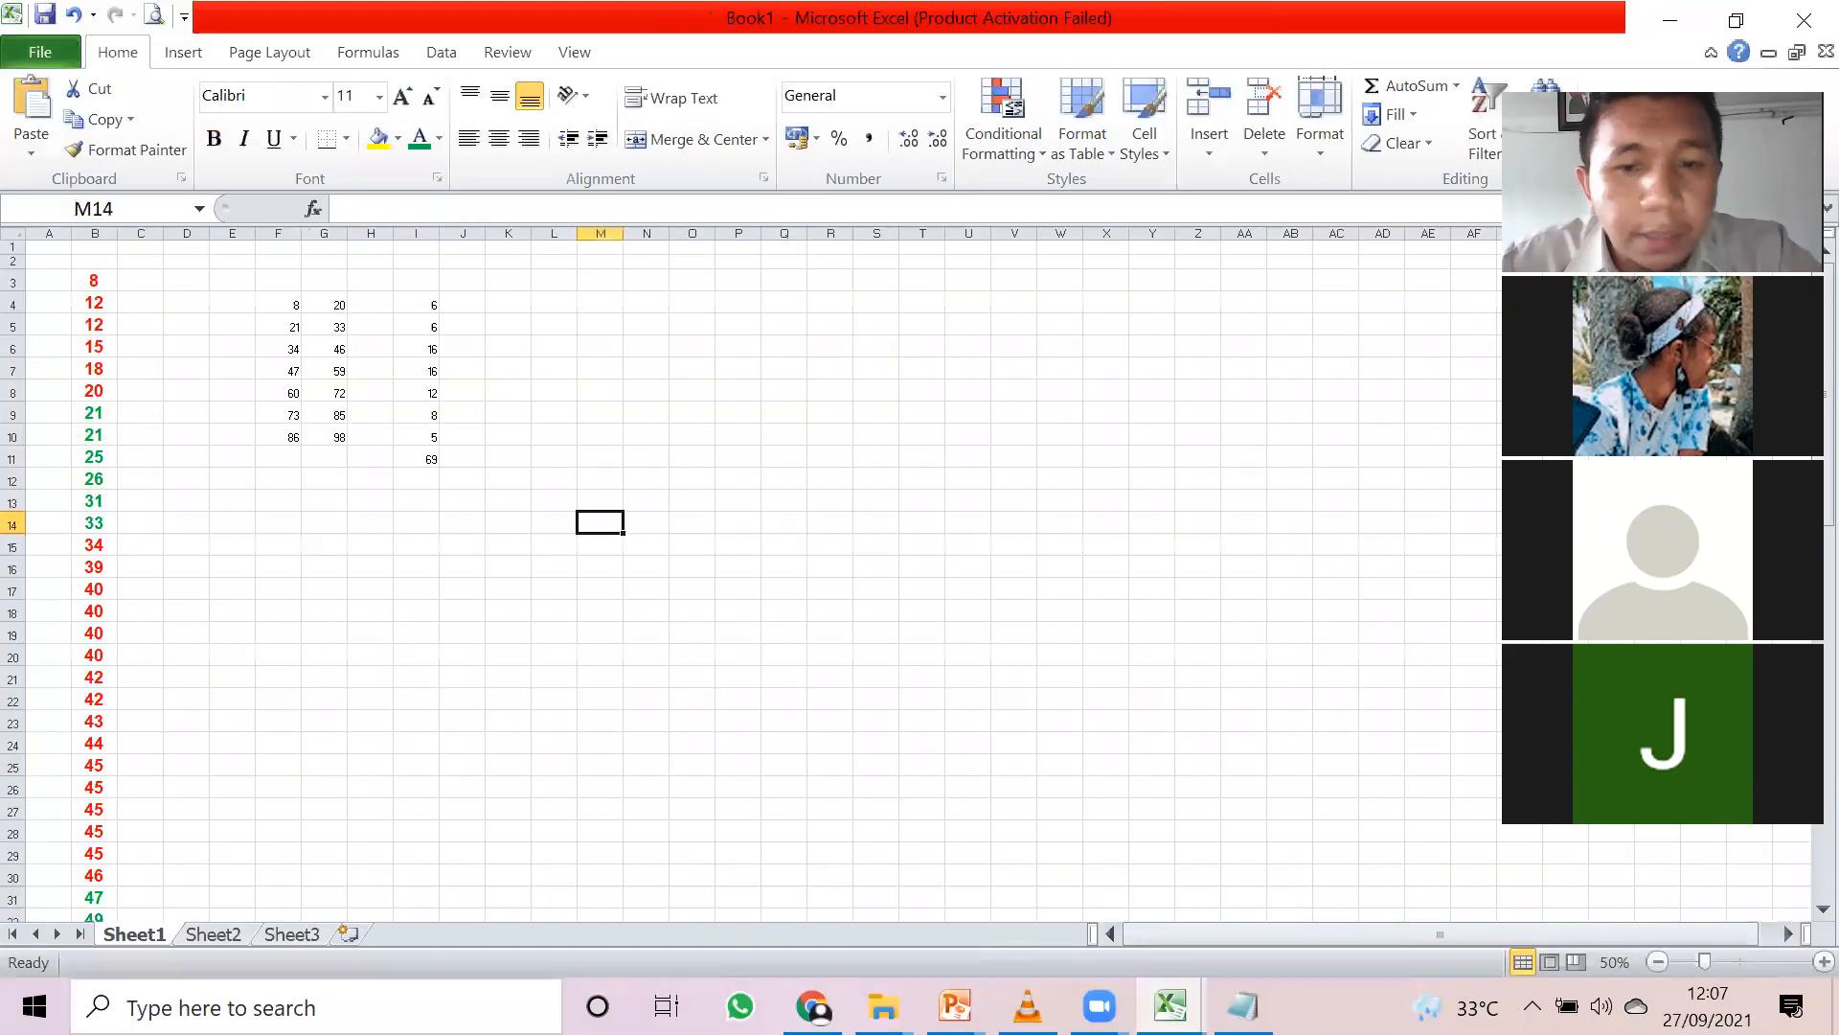
pyautogui.hotkey('alt', 'Tab')
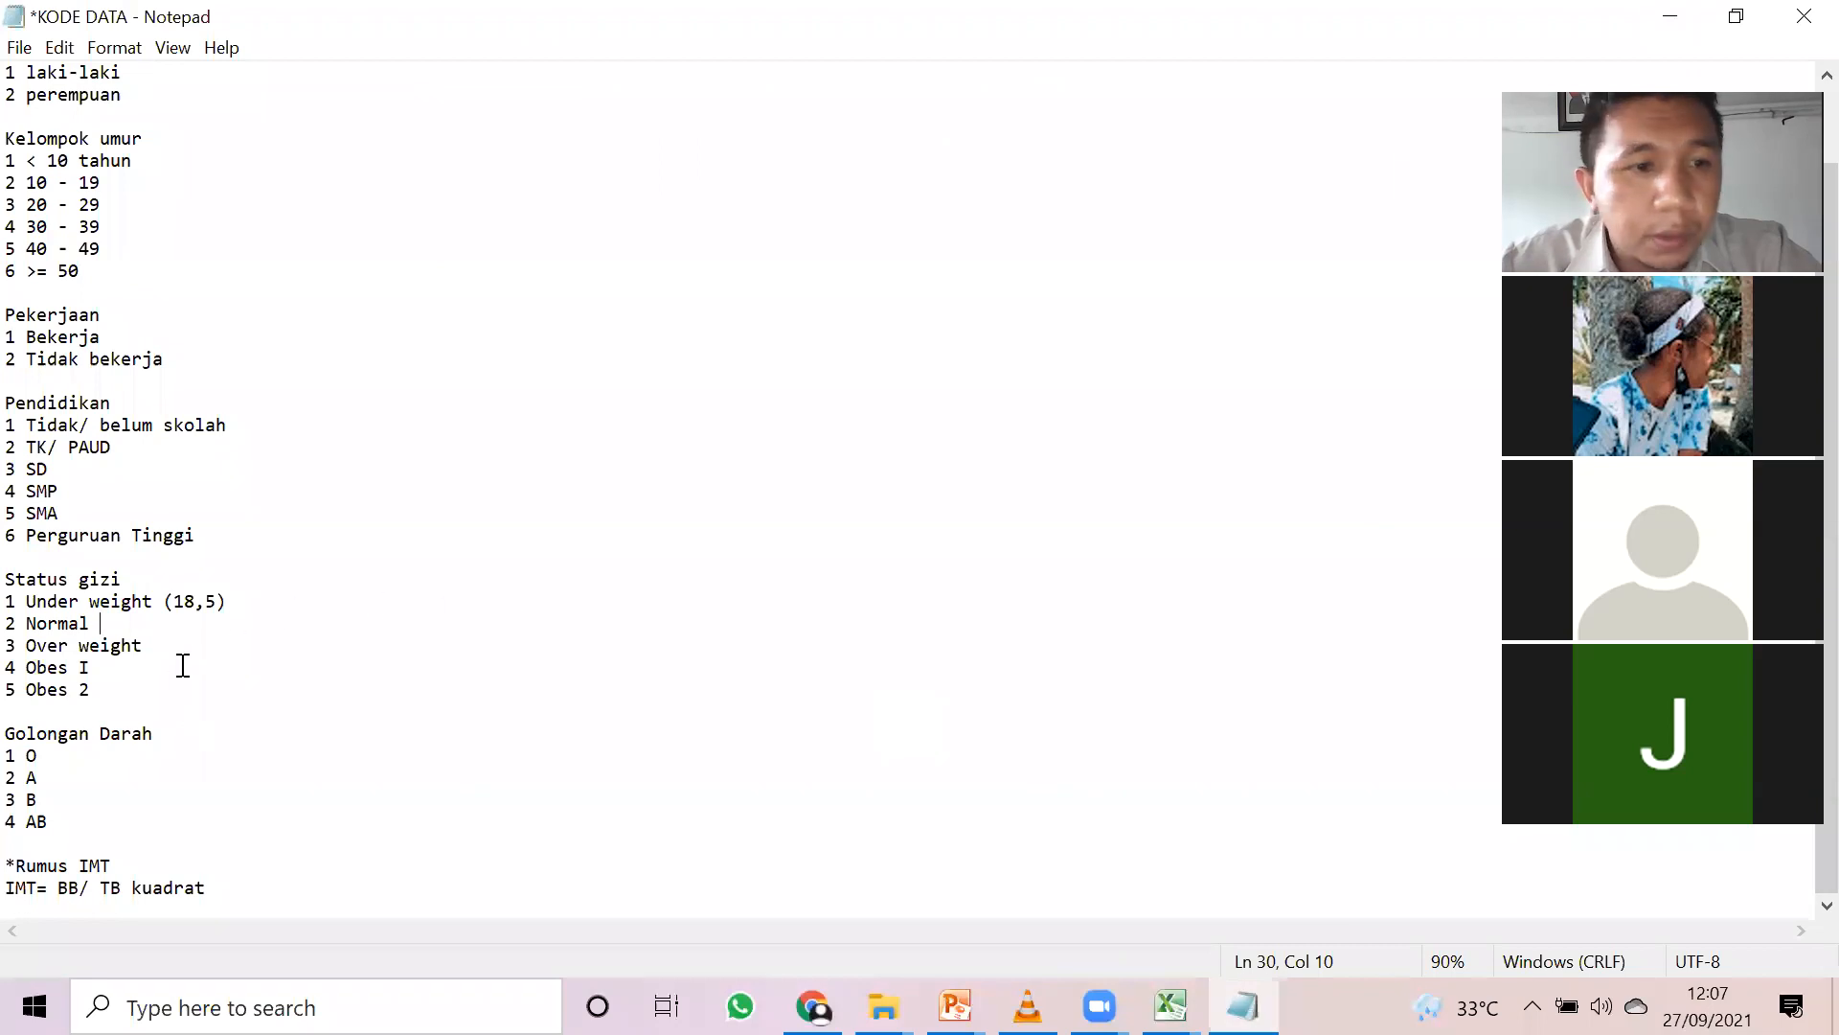
pyautogui.write('(15')
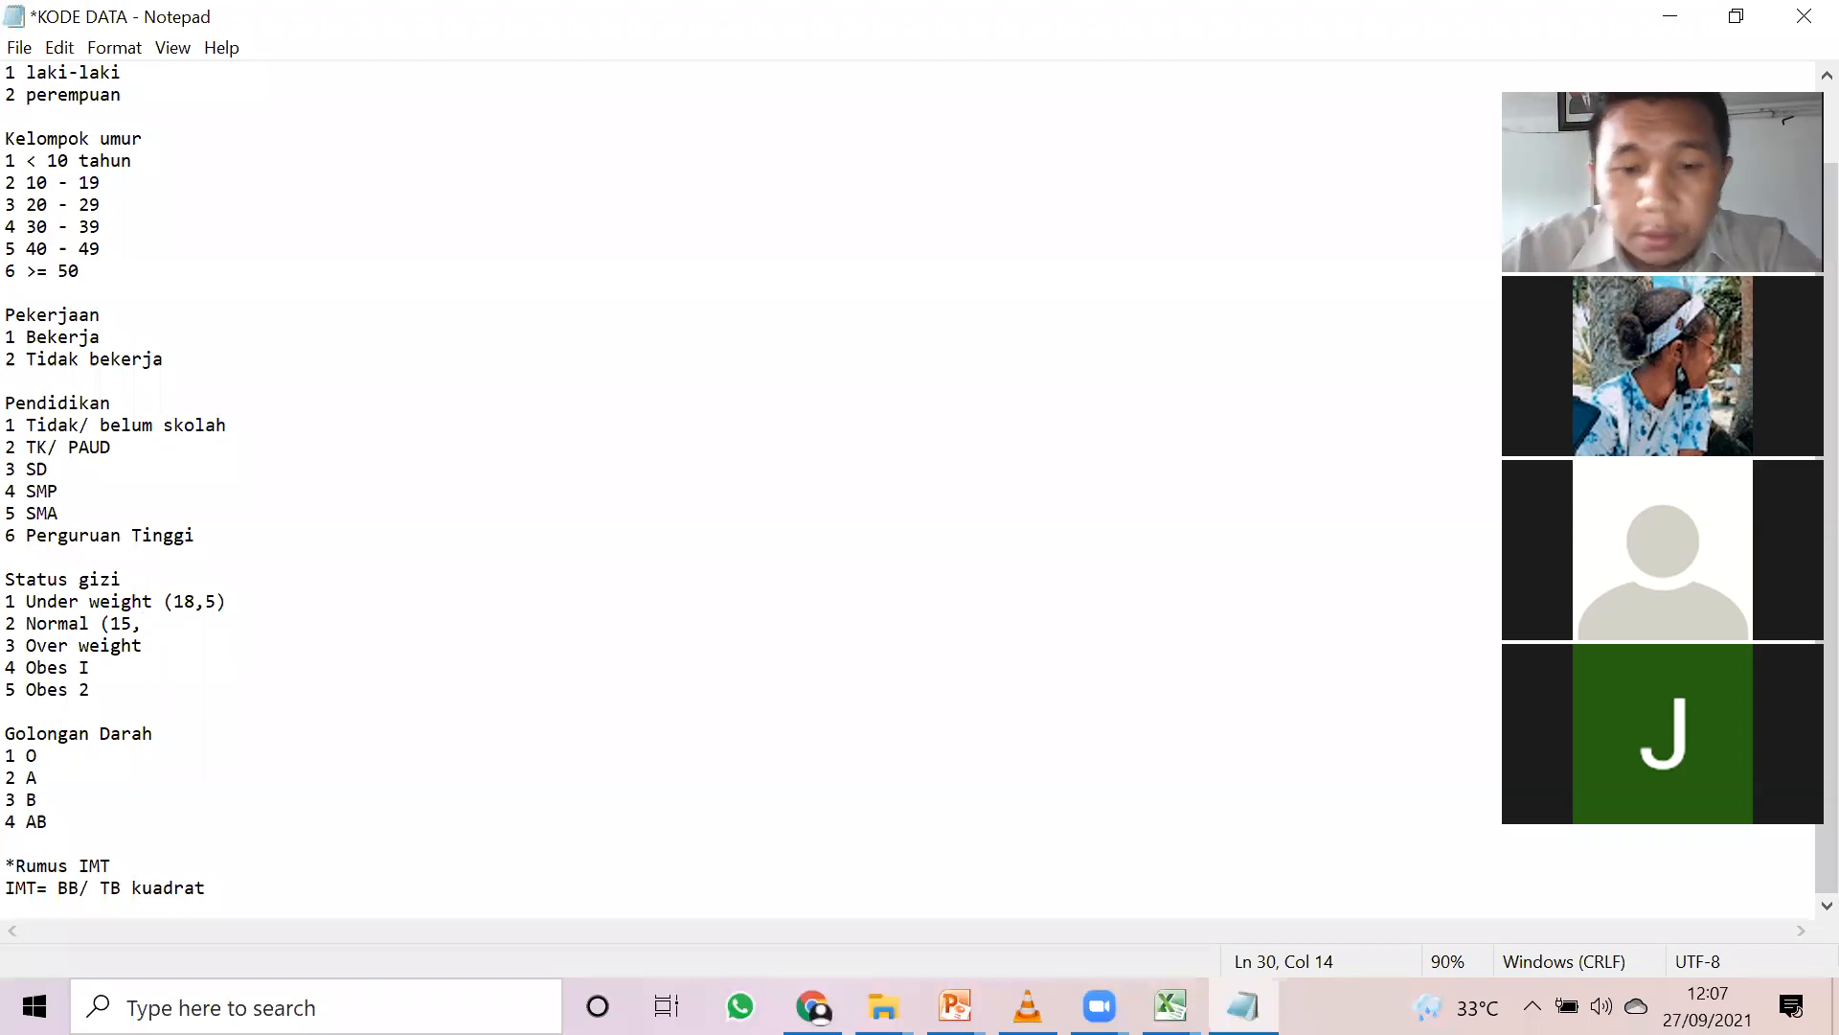
pyautogui.write(',5')
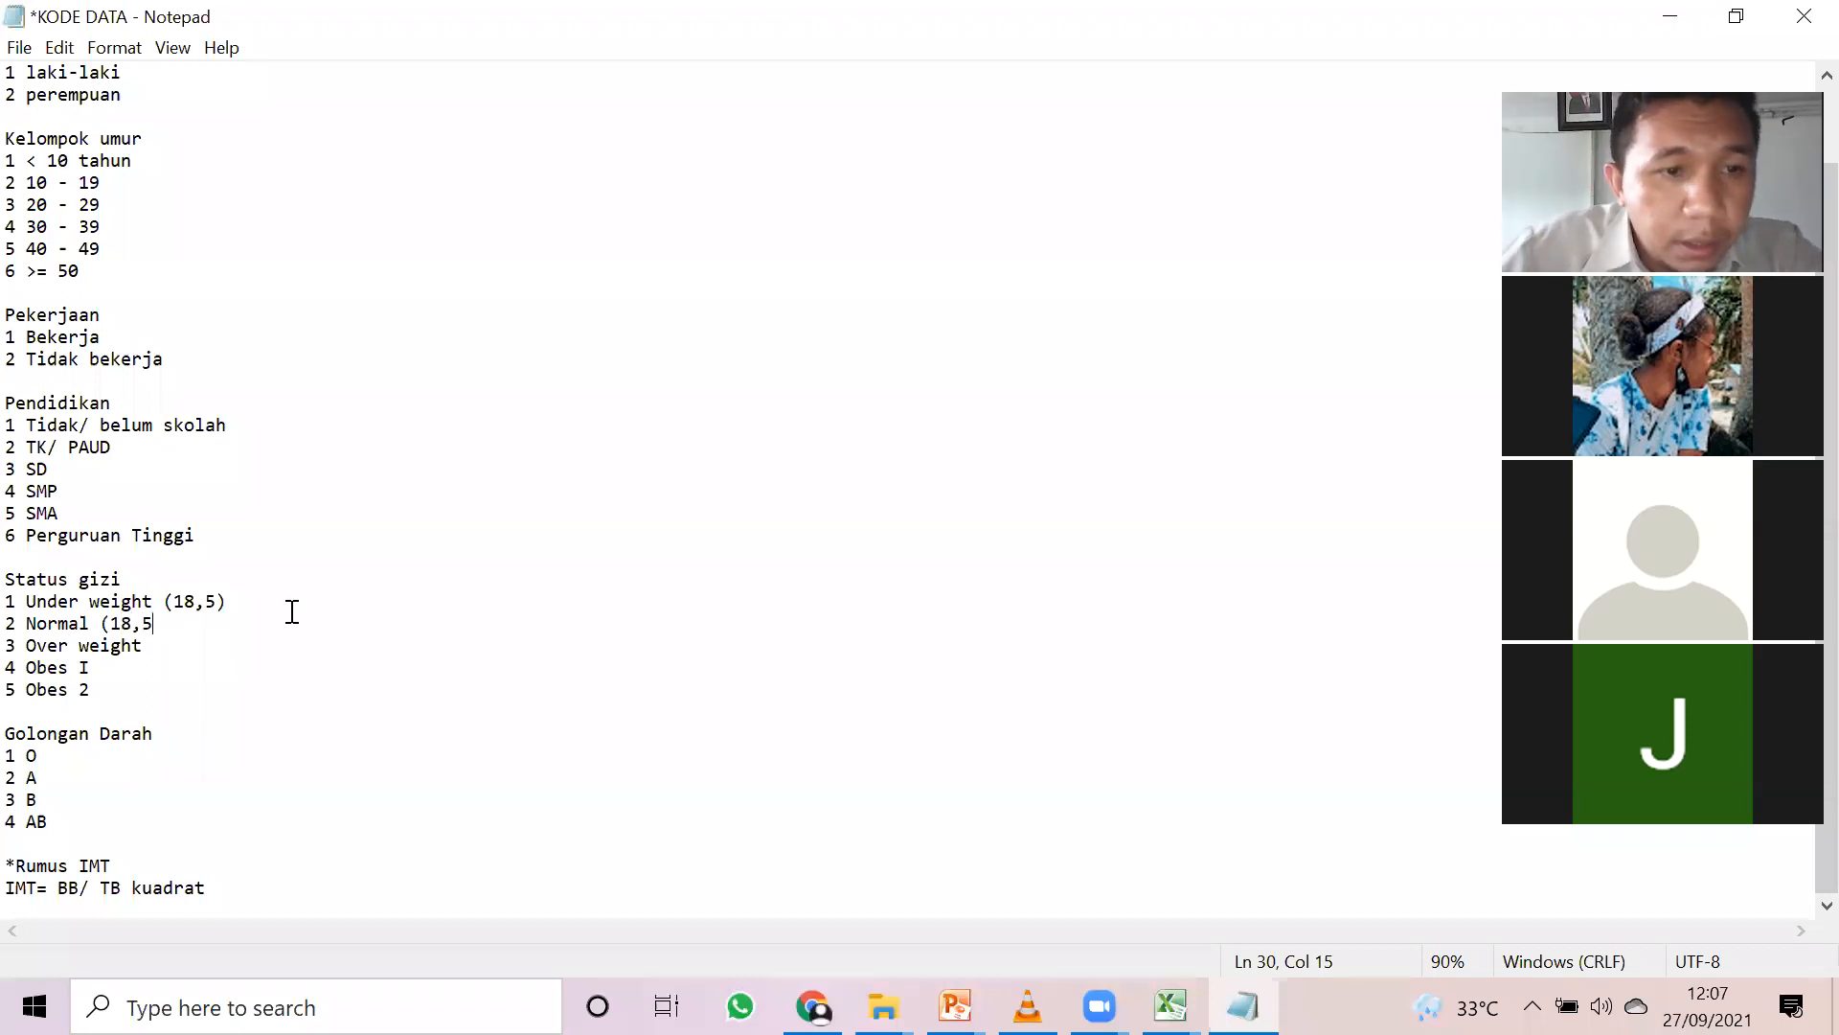
# - Change the Under weight limit to "(<18,5)" and complete the Normal range as "(18,5 - 22,9)"
pyautogui.click(174, 601)
pyautogui.write('<')
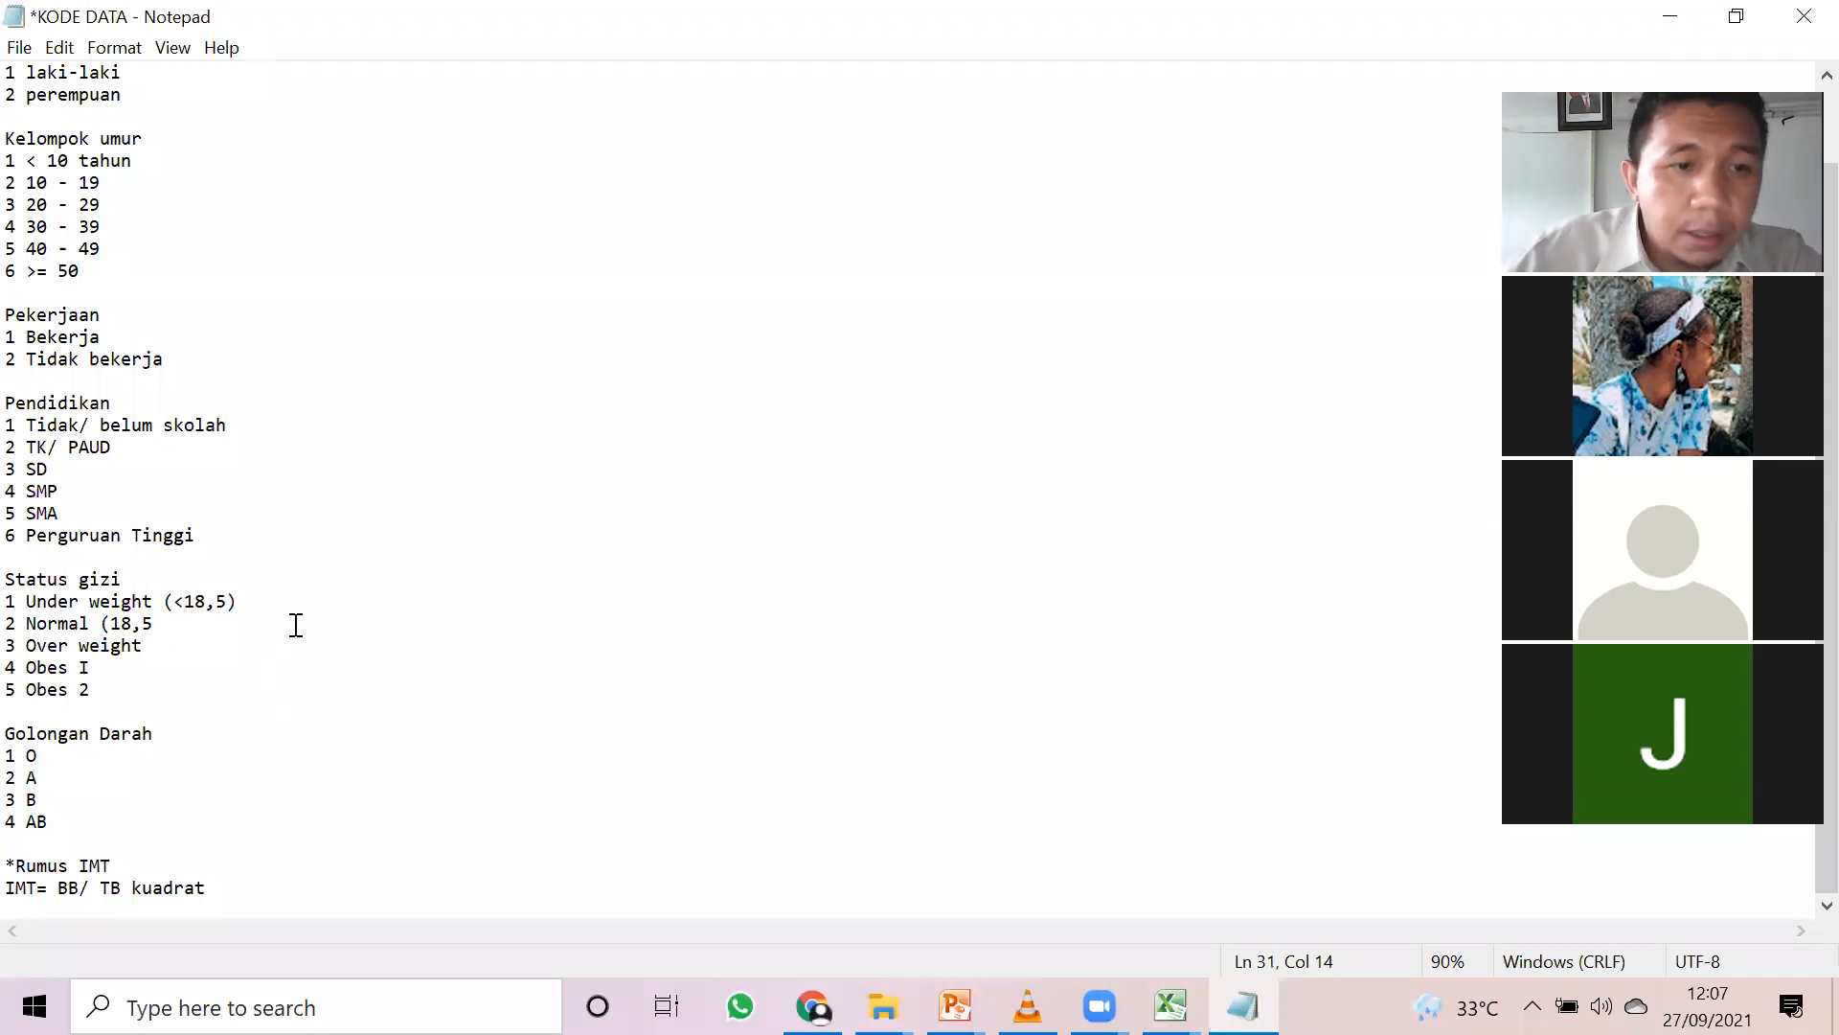
pyautogui.write(' 22,9')
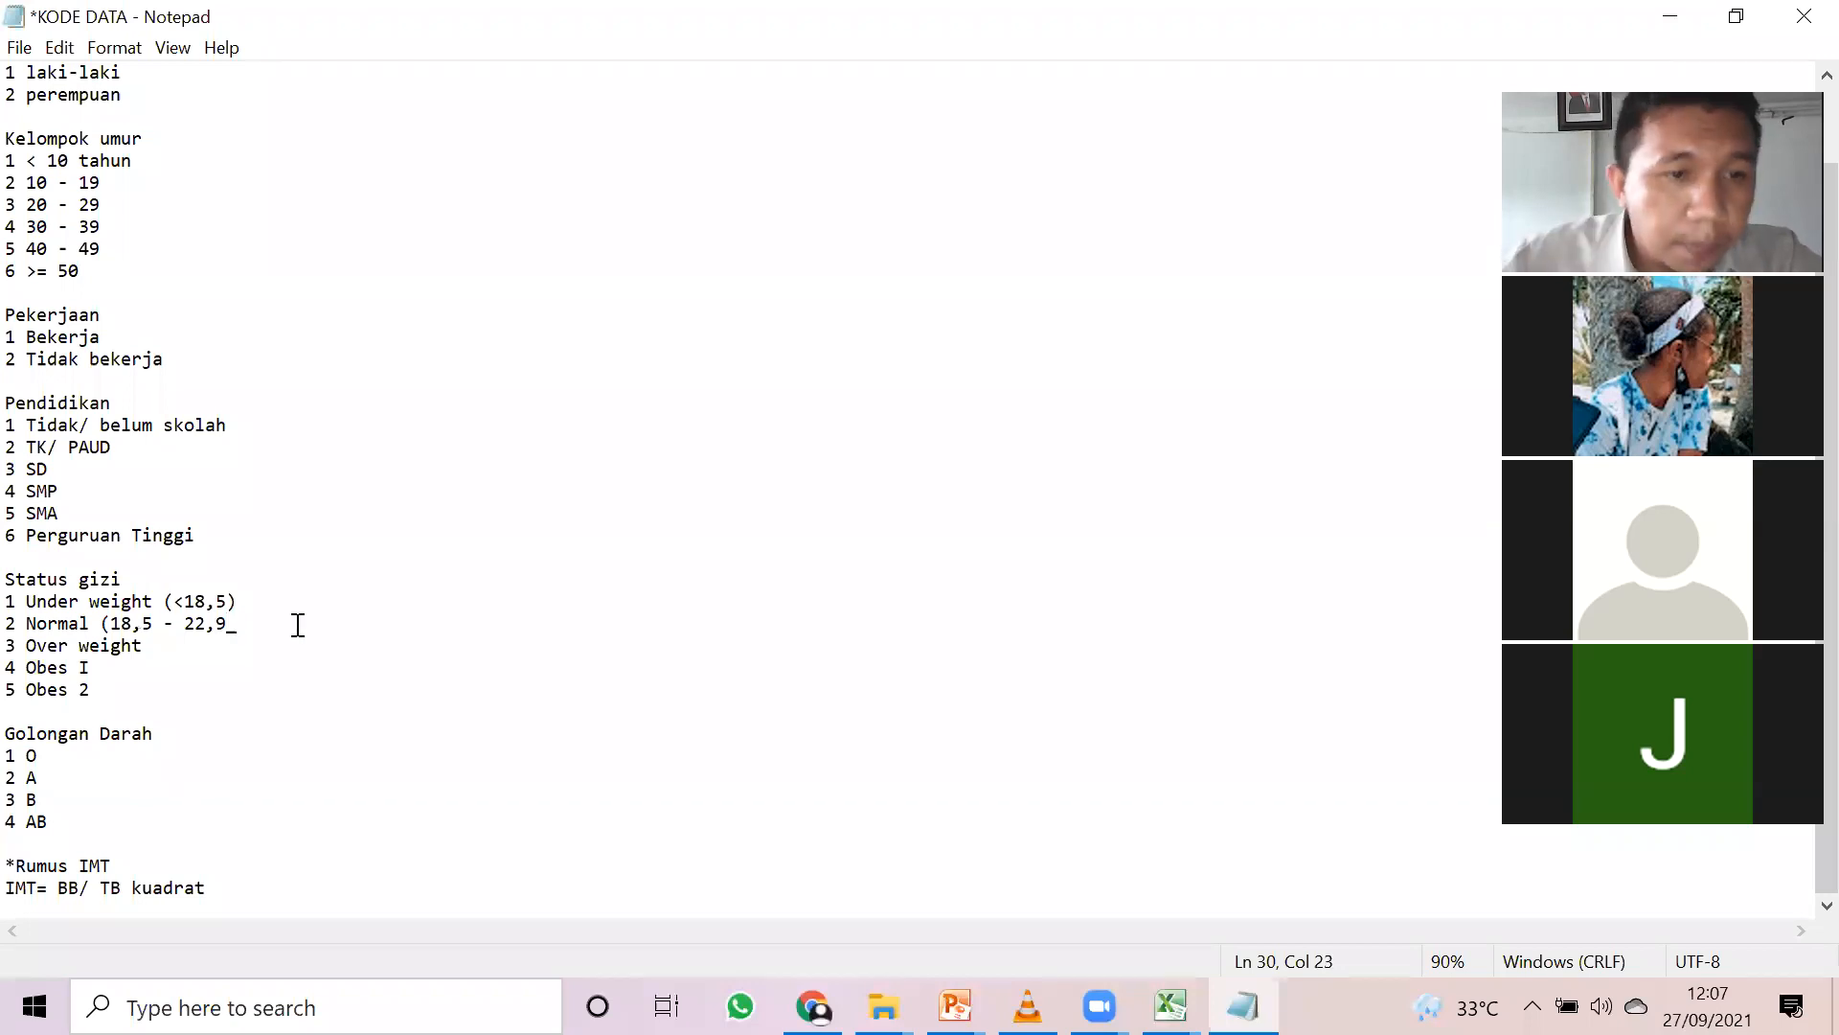
# - Check the overweight range in the Chrome IMT chart and add "(23 - 24,9)" after Over weight in Notepad
pyautogui.click(248, 647)
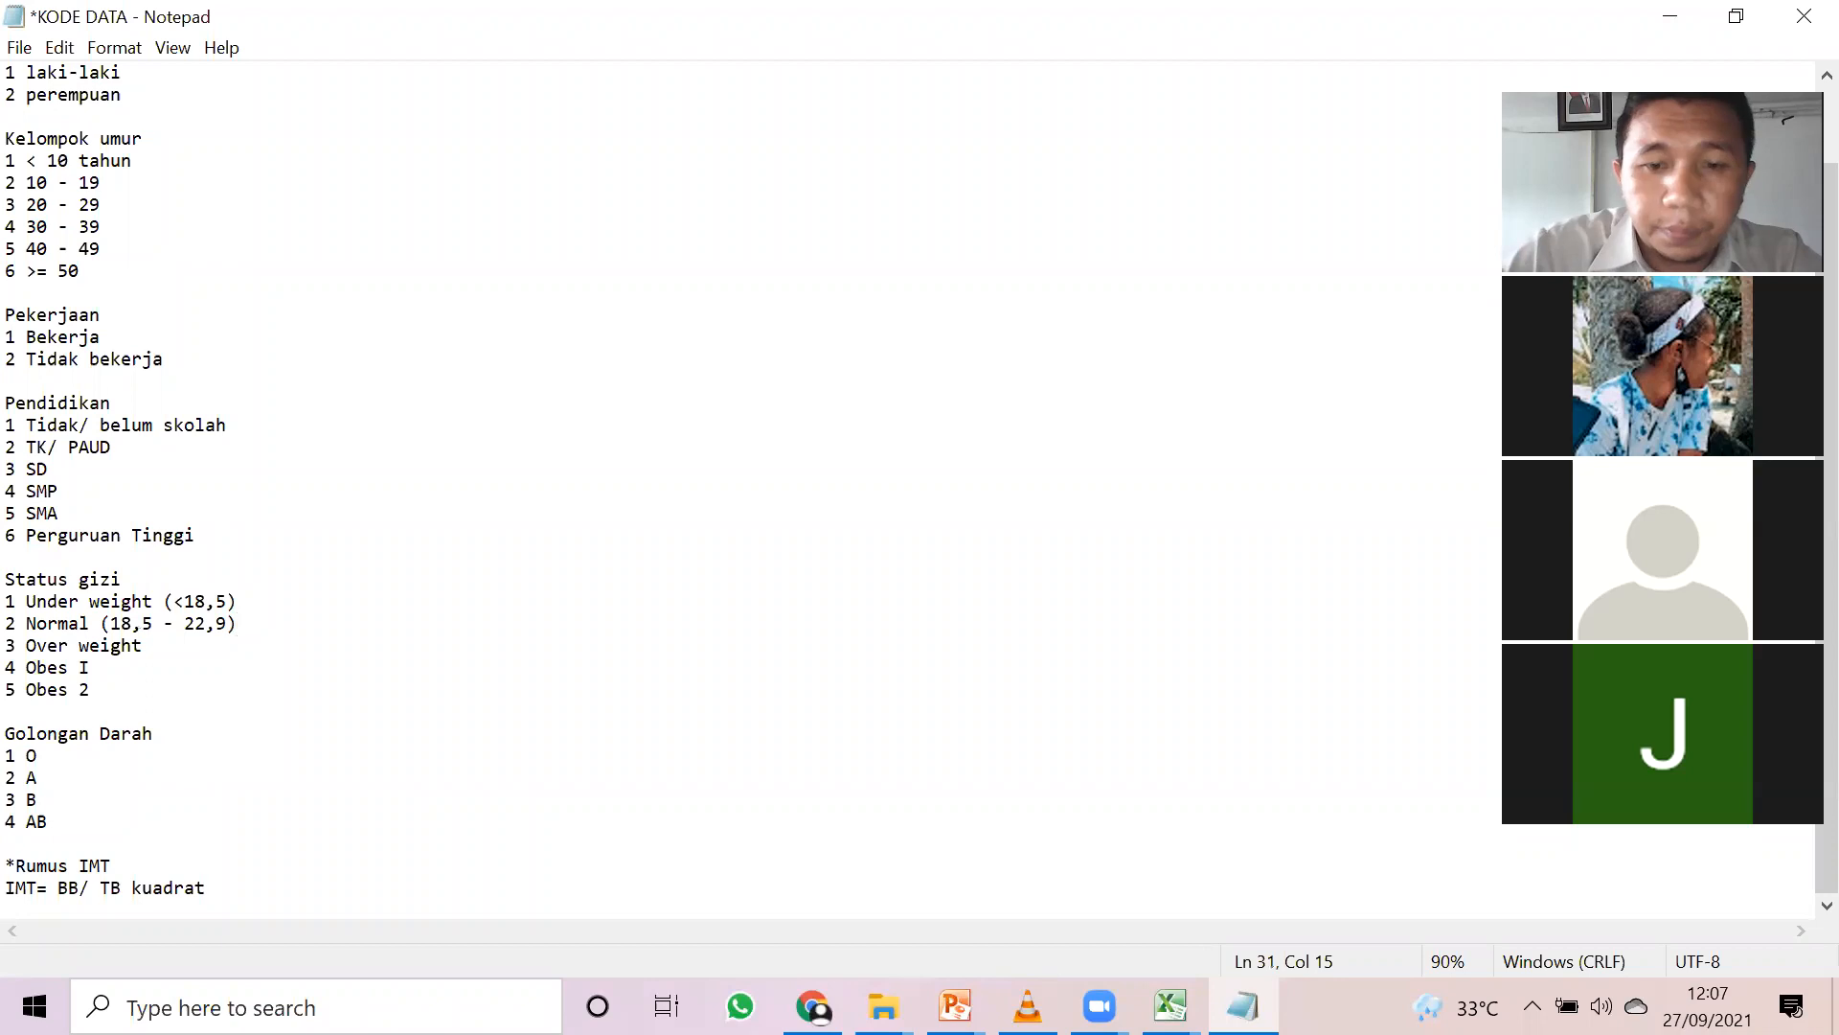
pyautogui.click(813, 1005)
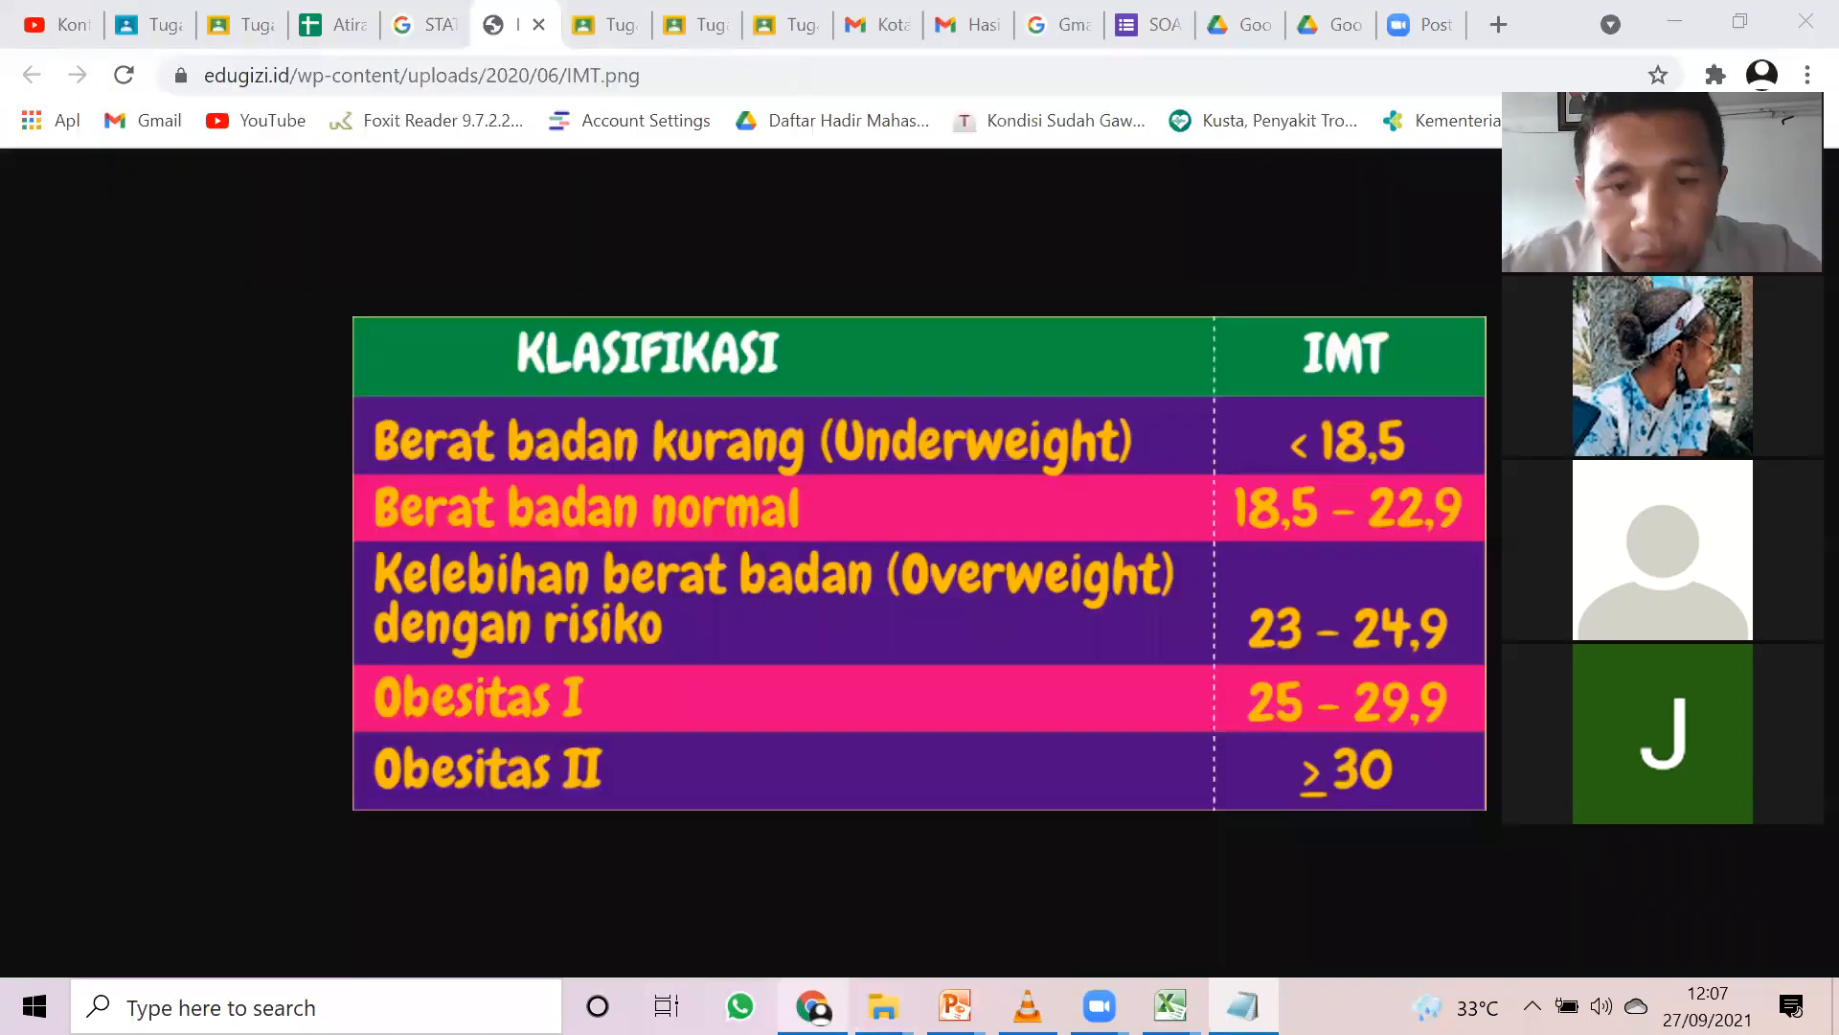
pyautogui.hotkey('alt', 'Tab')
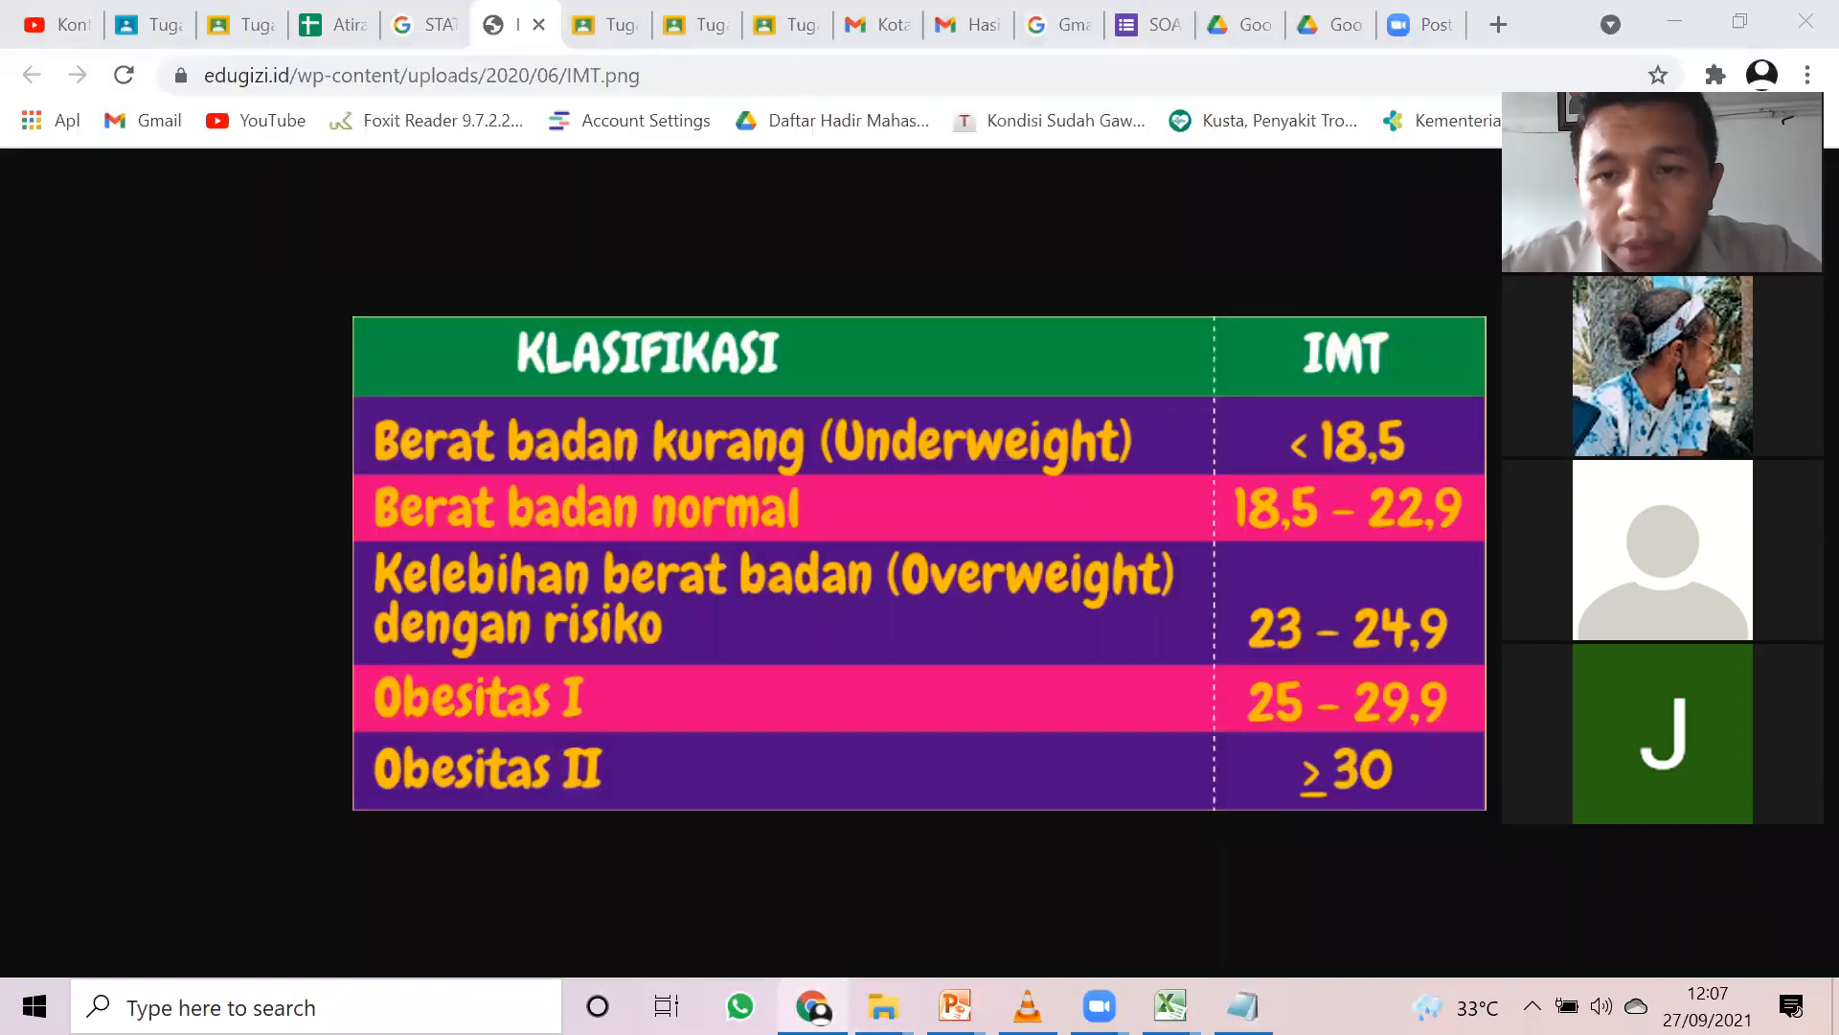
pyautogui.write('(23')
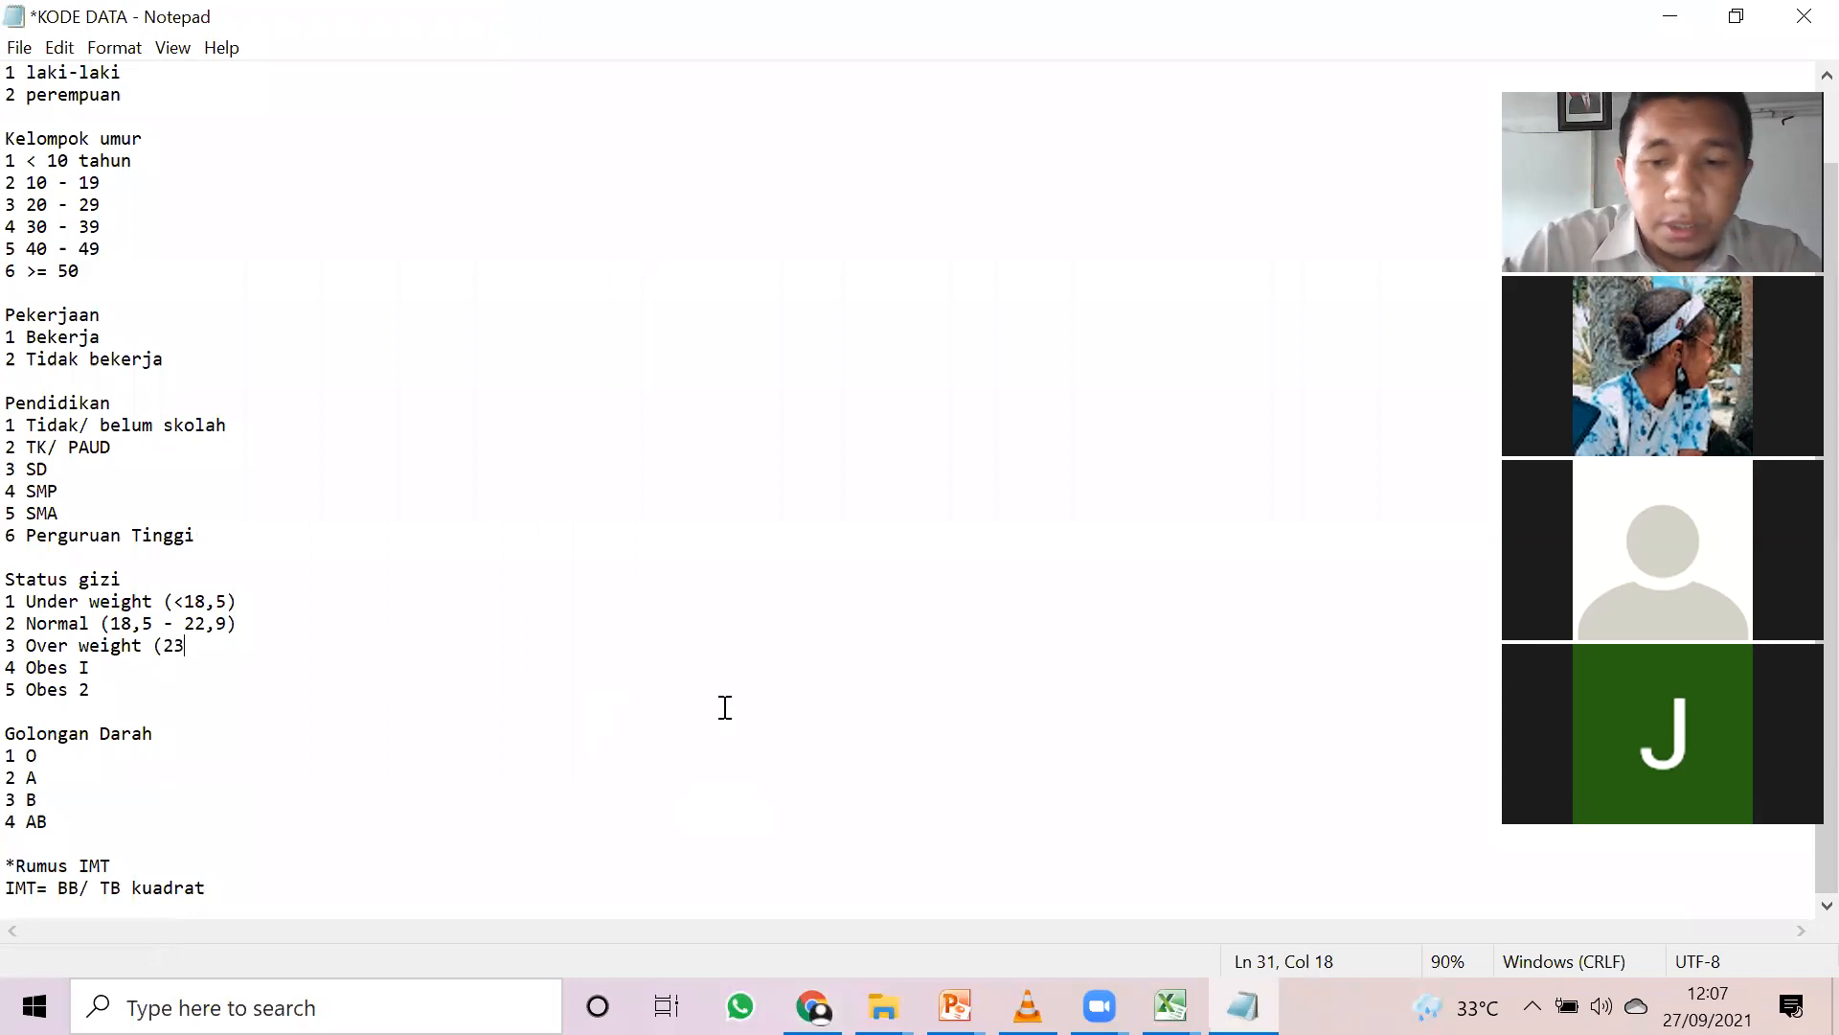
pyautogui.write(' - 24,9')
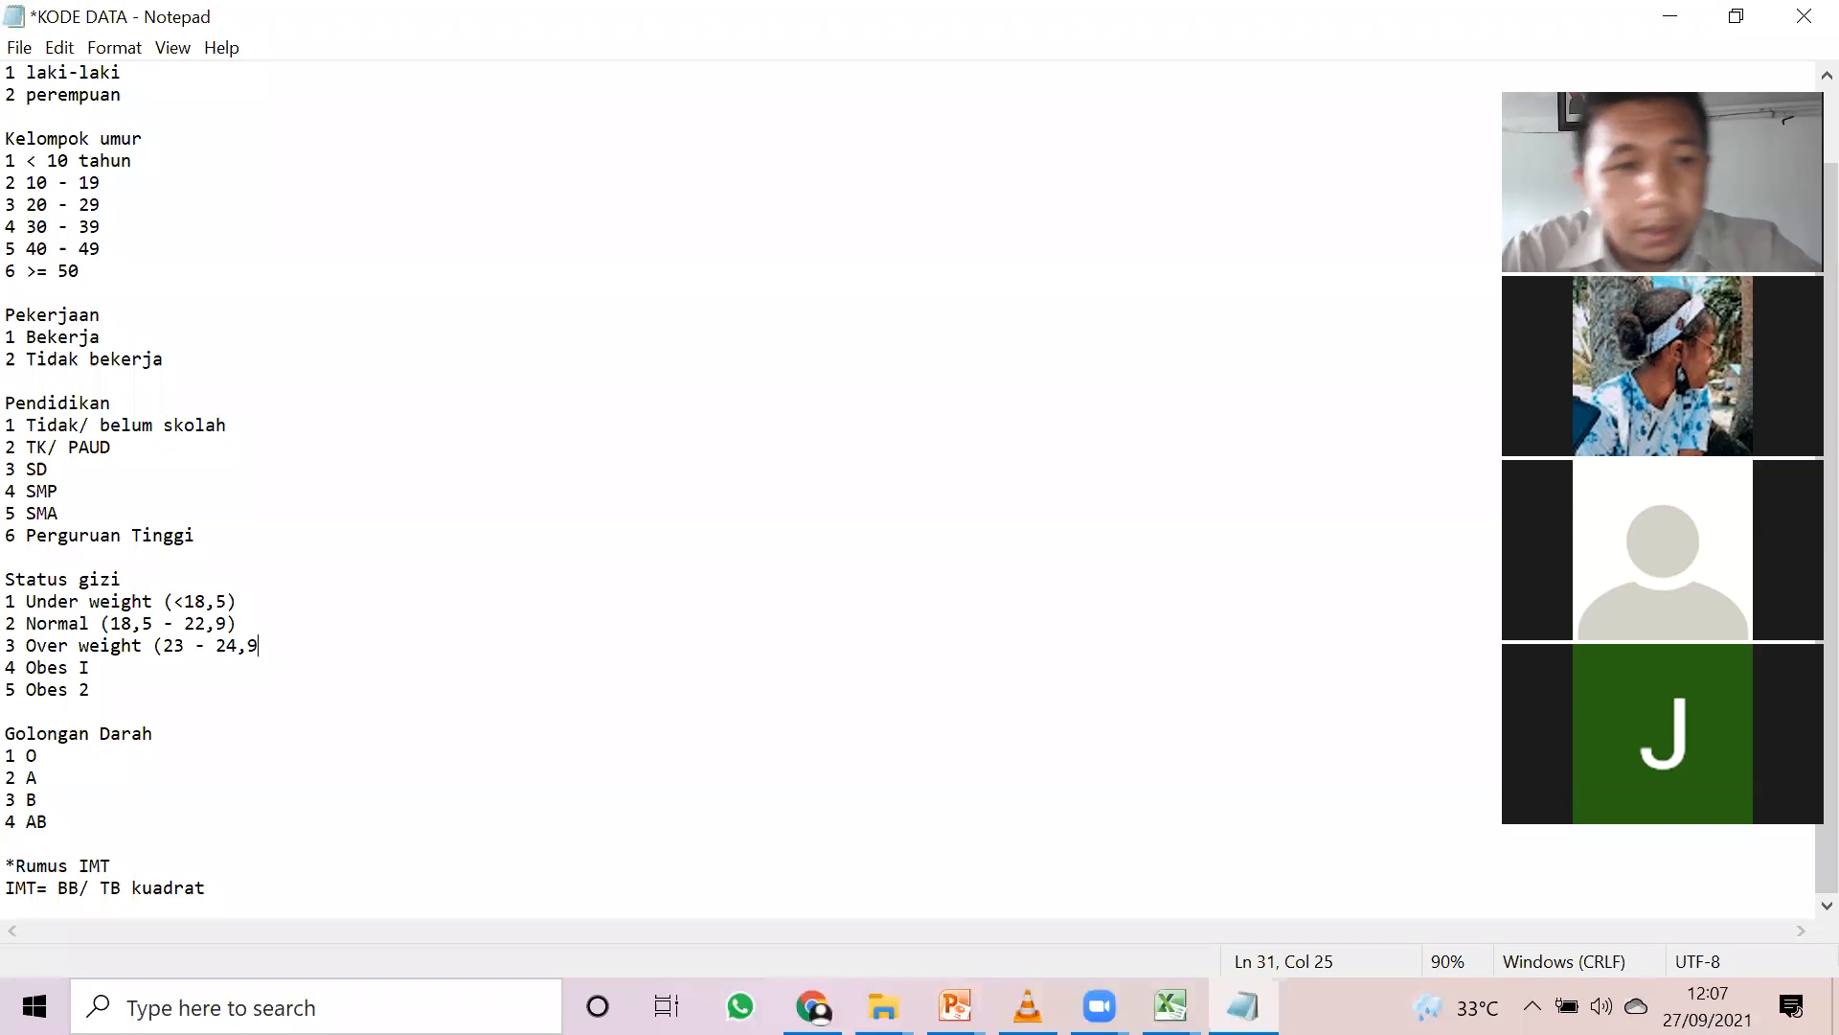
# - Check the Obesitas I range in the Chrome IMT chart and add "(25 - 29,9)" after Obes I in Notepad
pyautogui.click(148, 671)
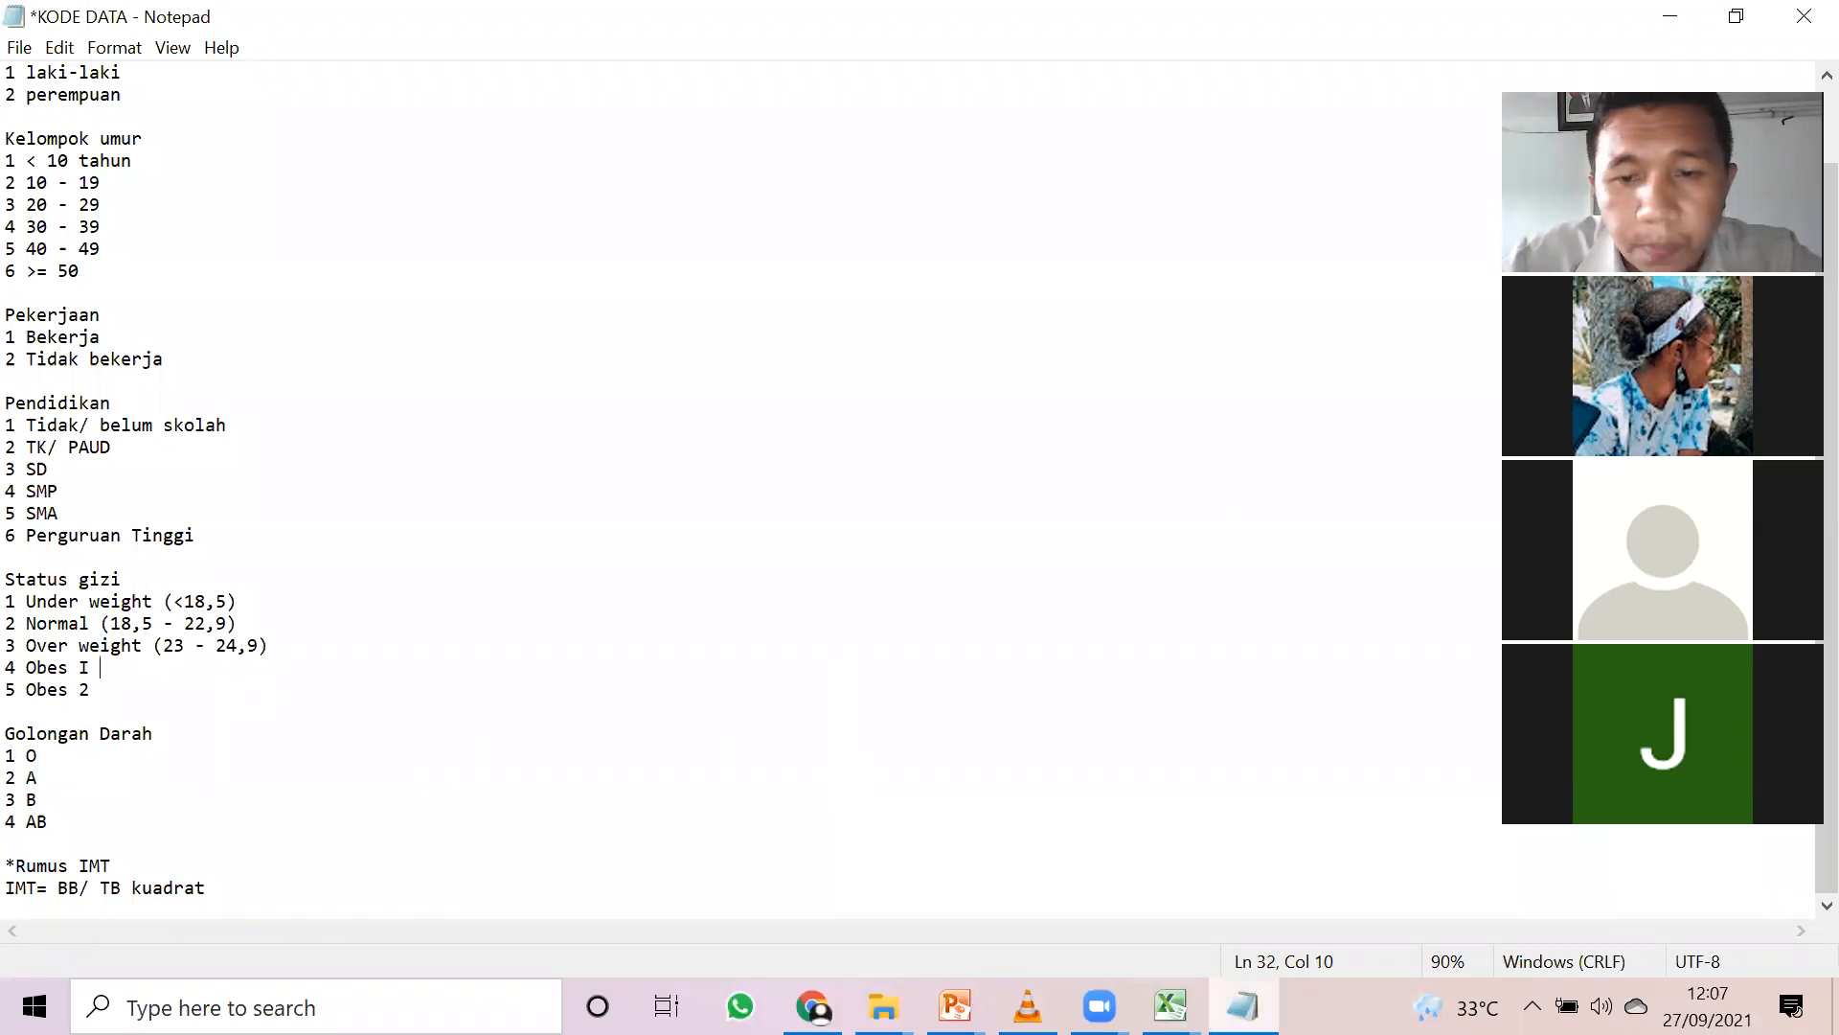
pyautogui.click(1170, 1005)
pyautogui.click(1170, 1006)
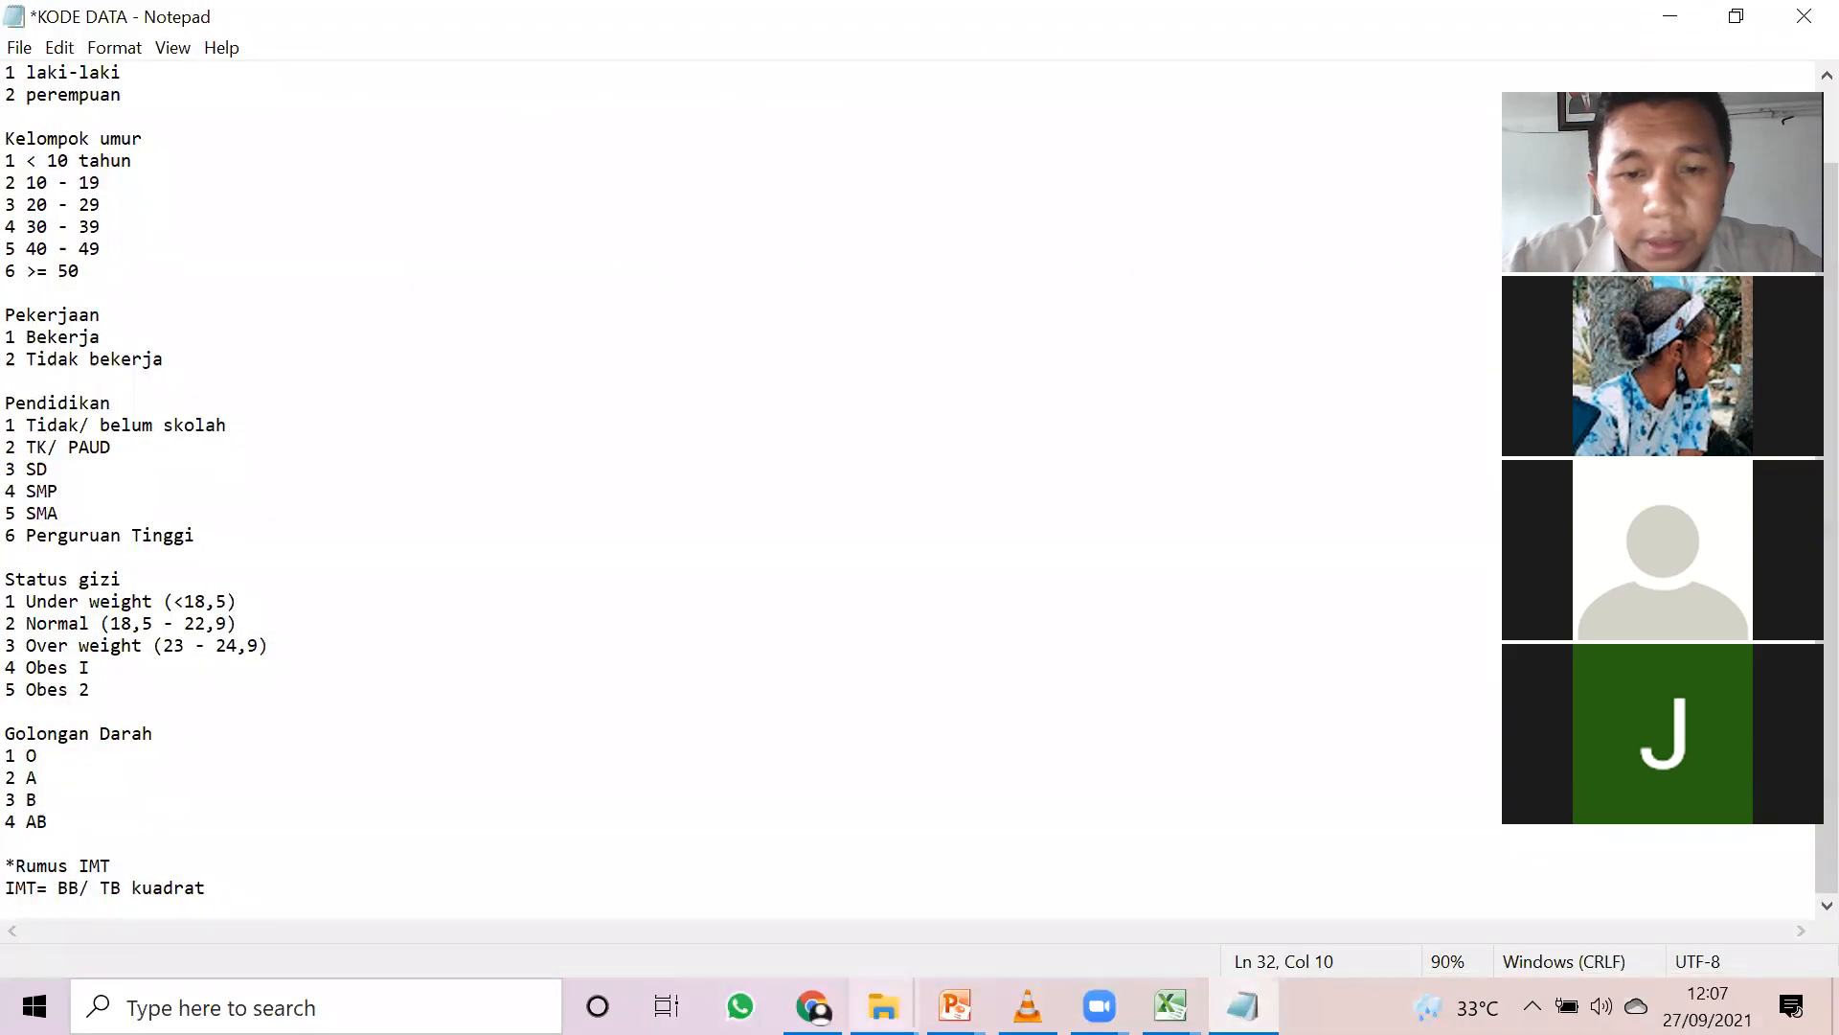
pyautogui.click(812, 1006)
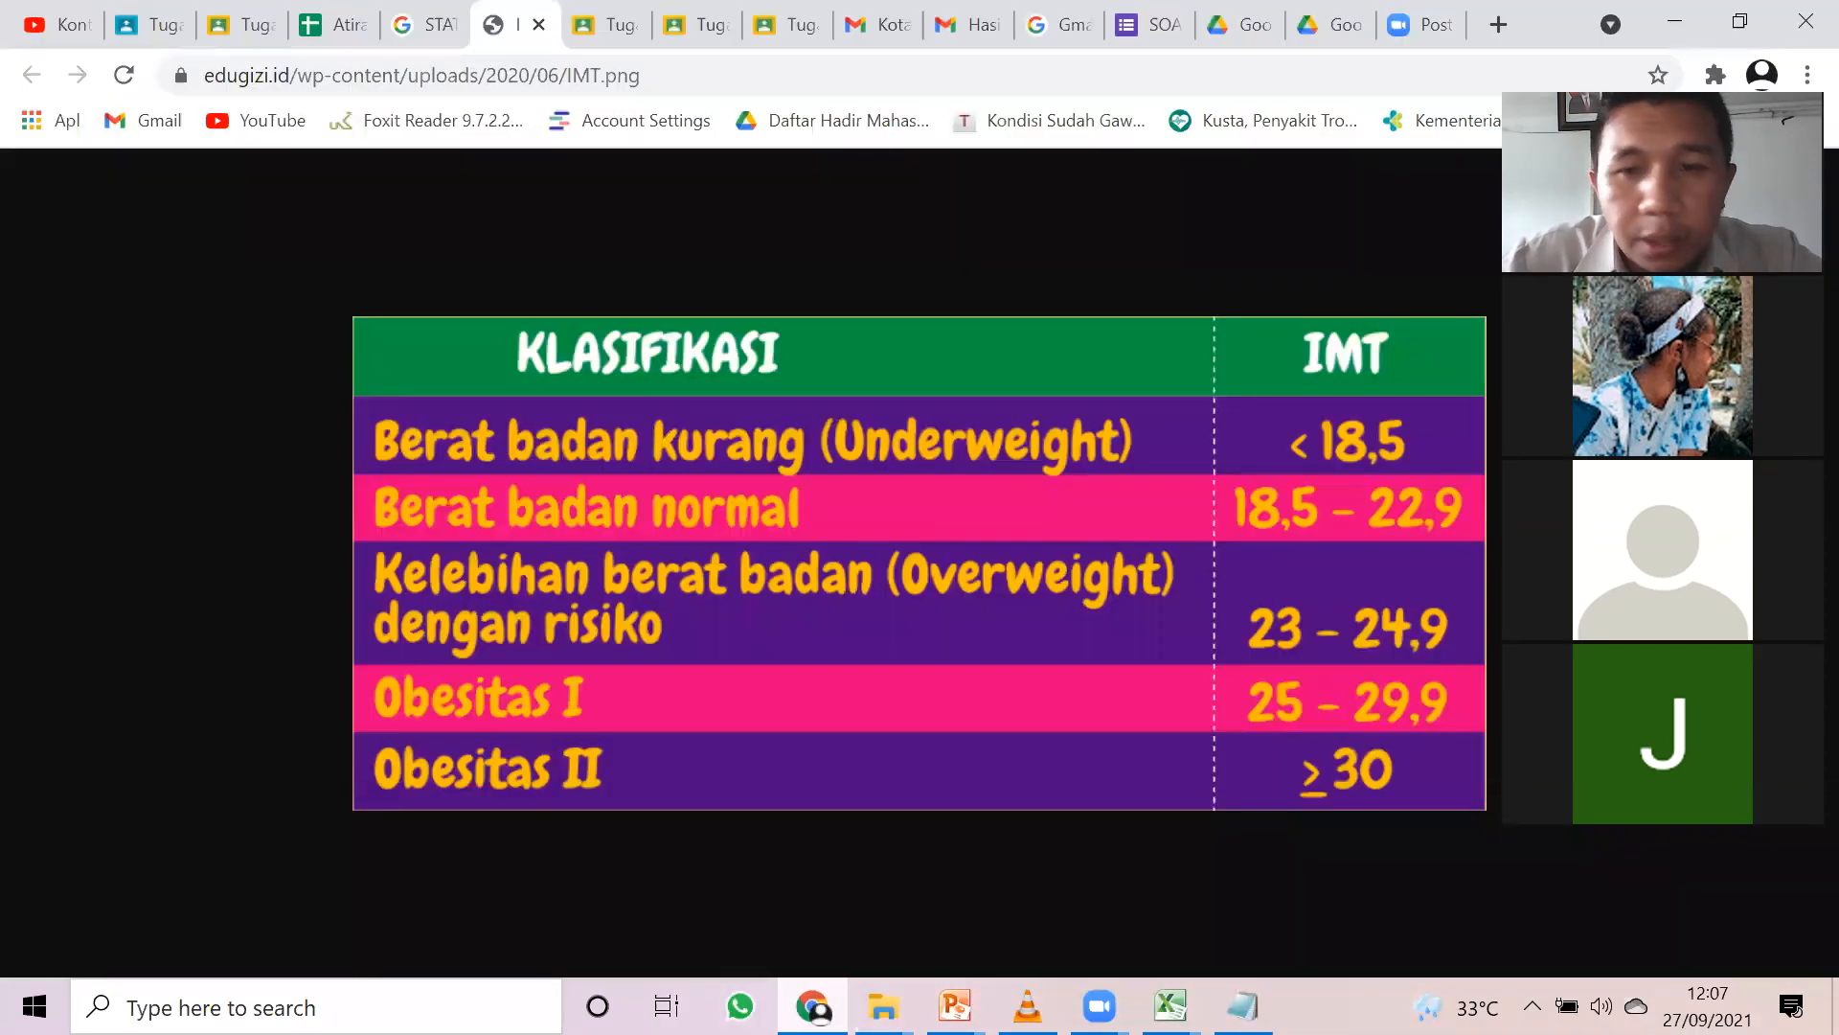
pyautogui.click(812, 1006)
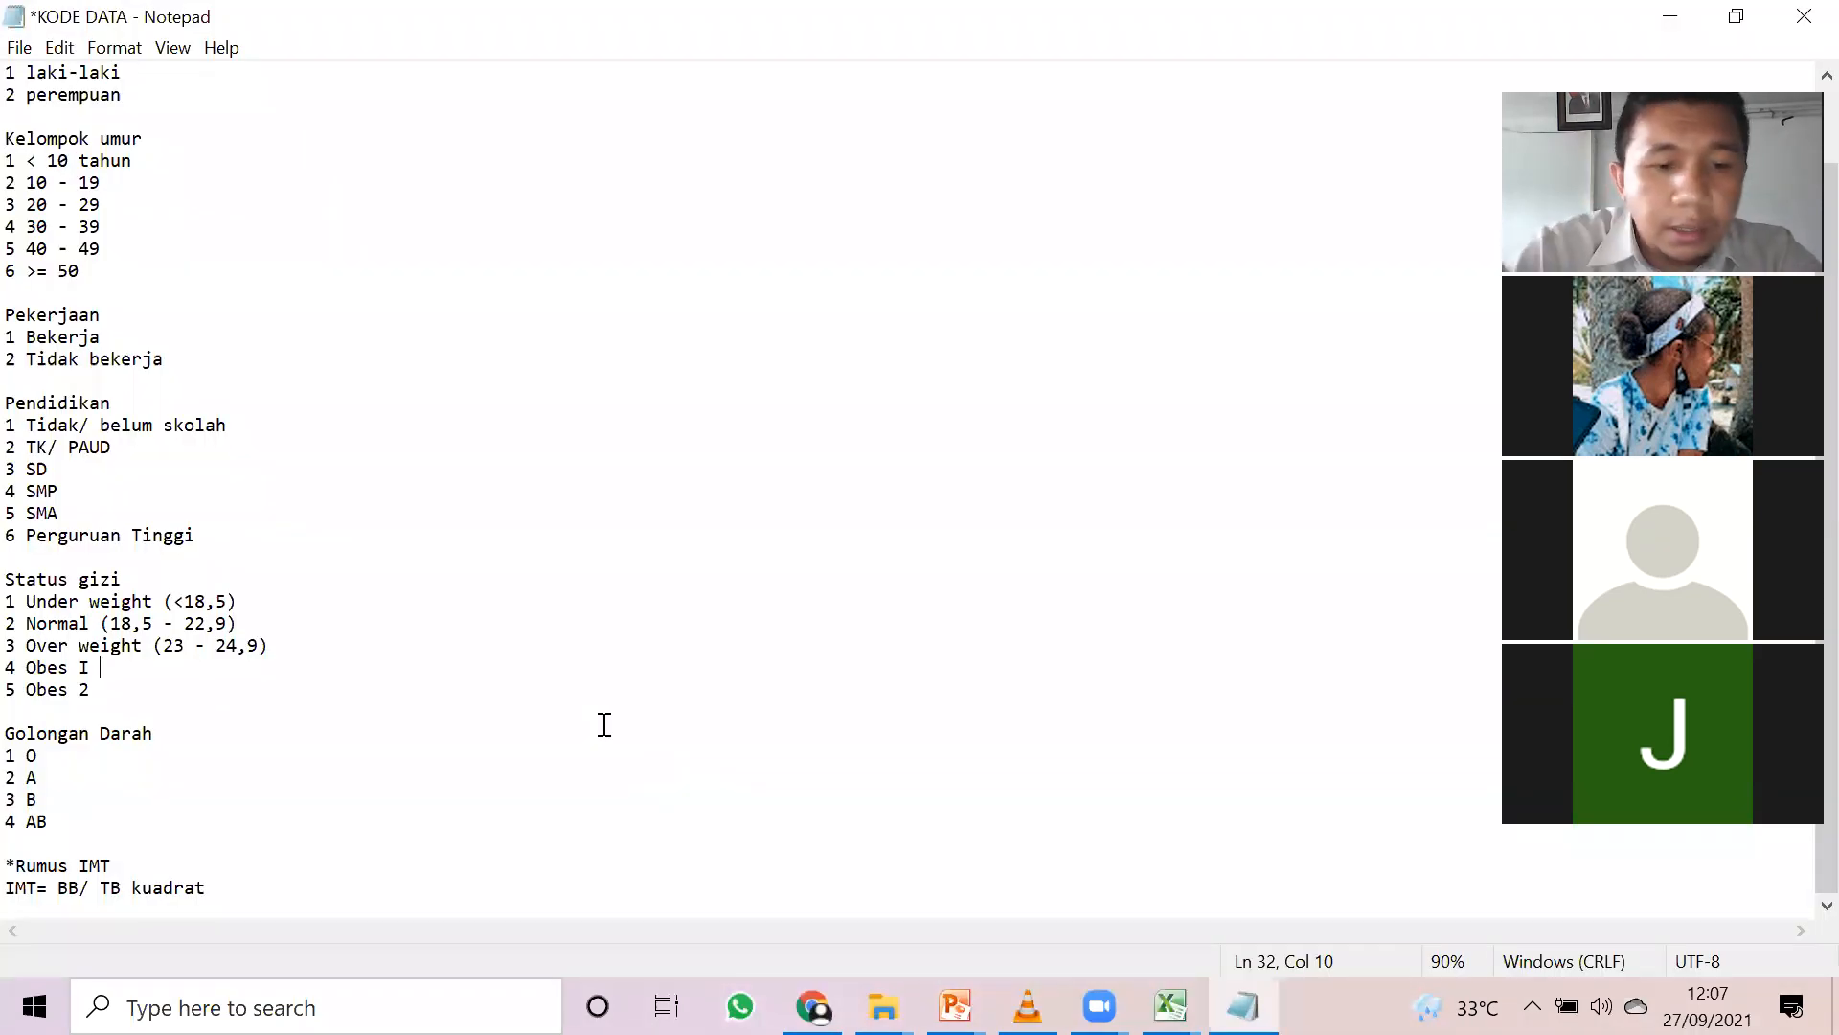
pyautogui.write('2')
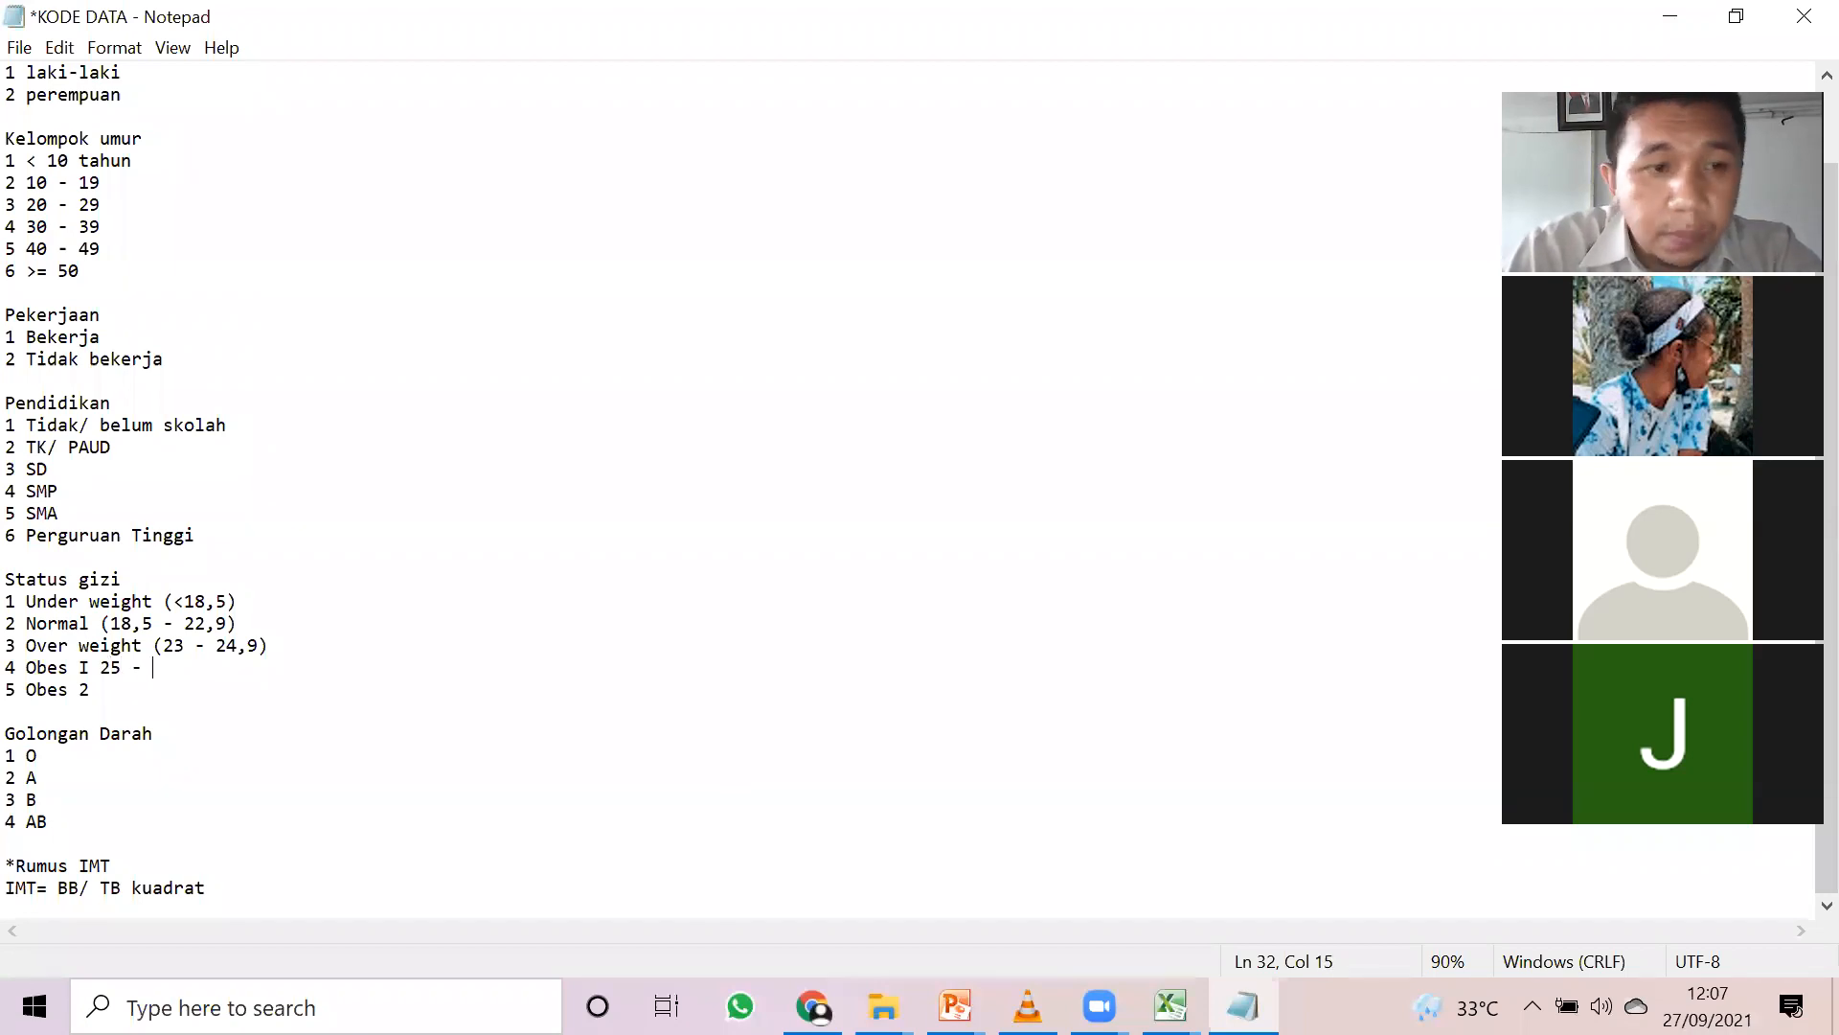
pyautogui.press('BackSpace')
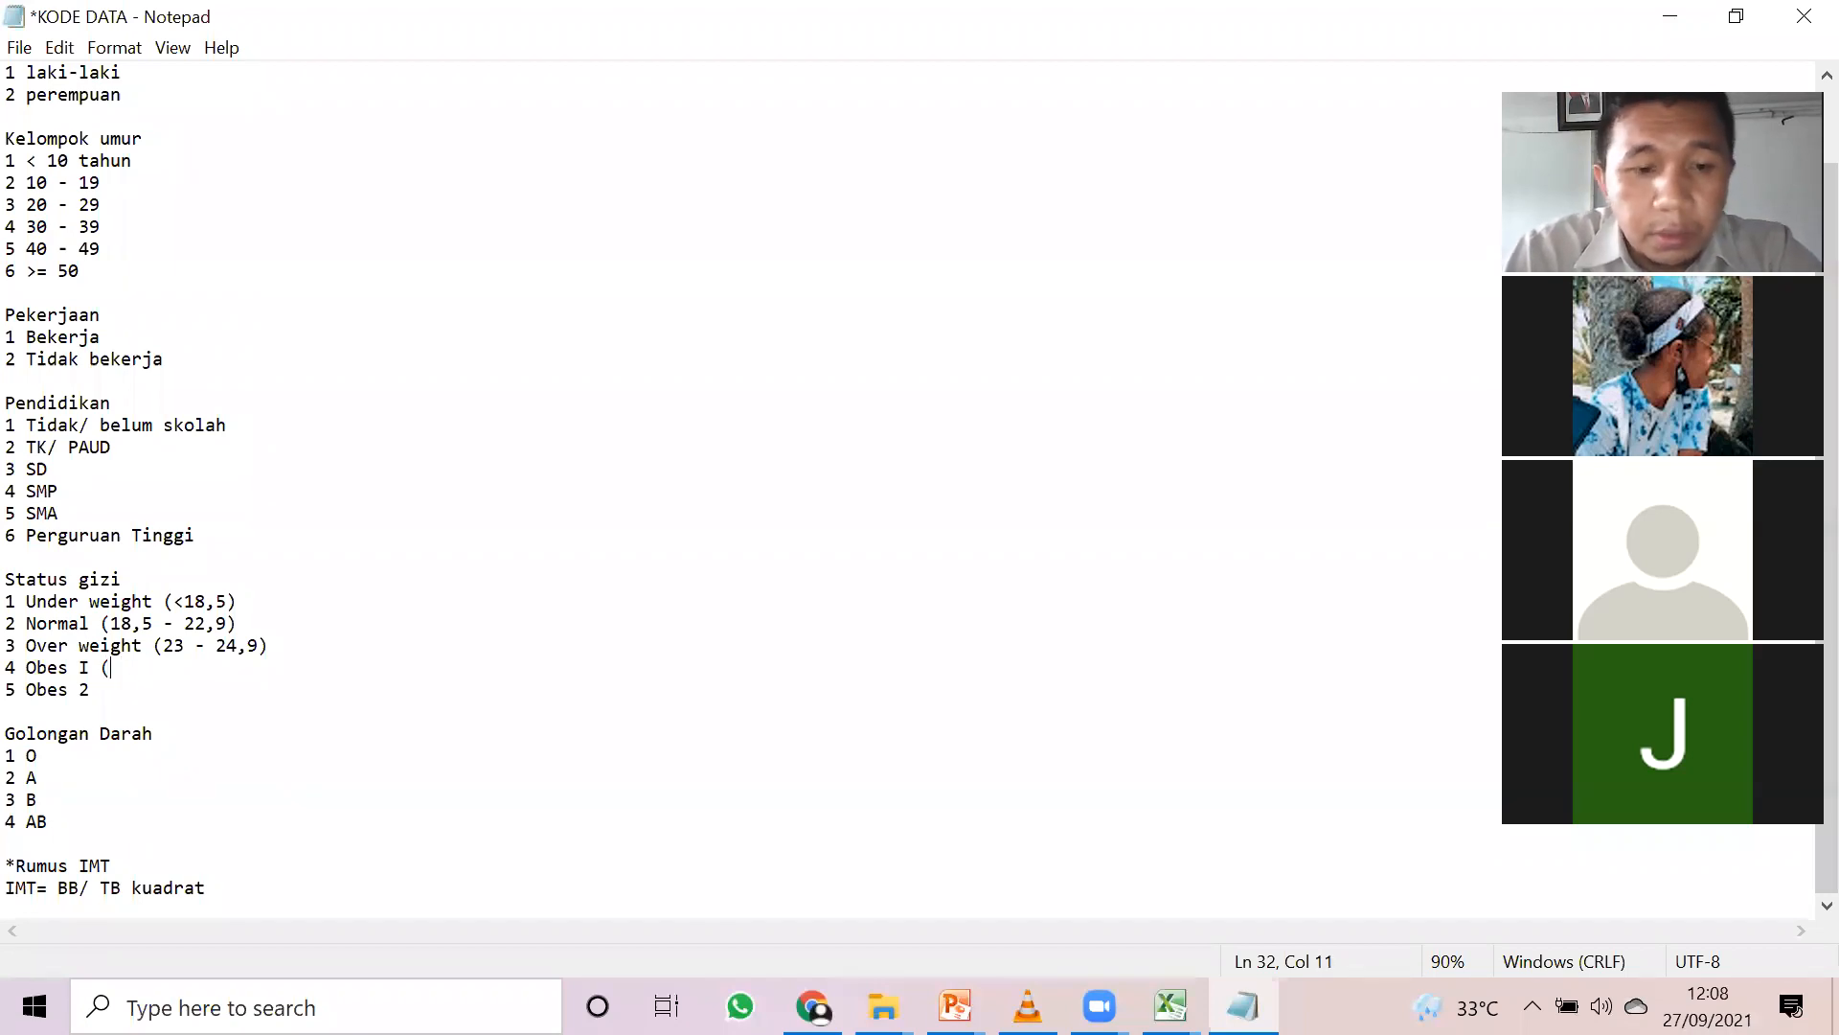
pyautogui.write('(25 - 29,9')
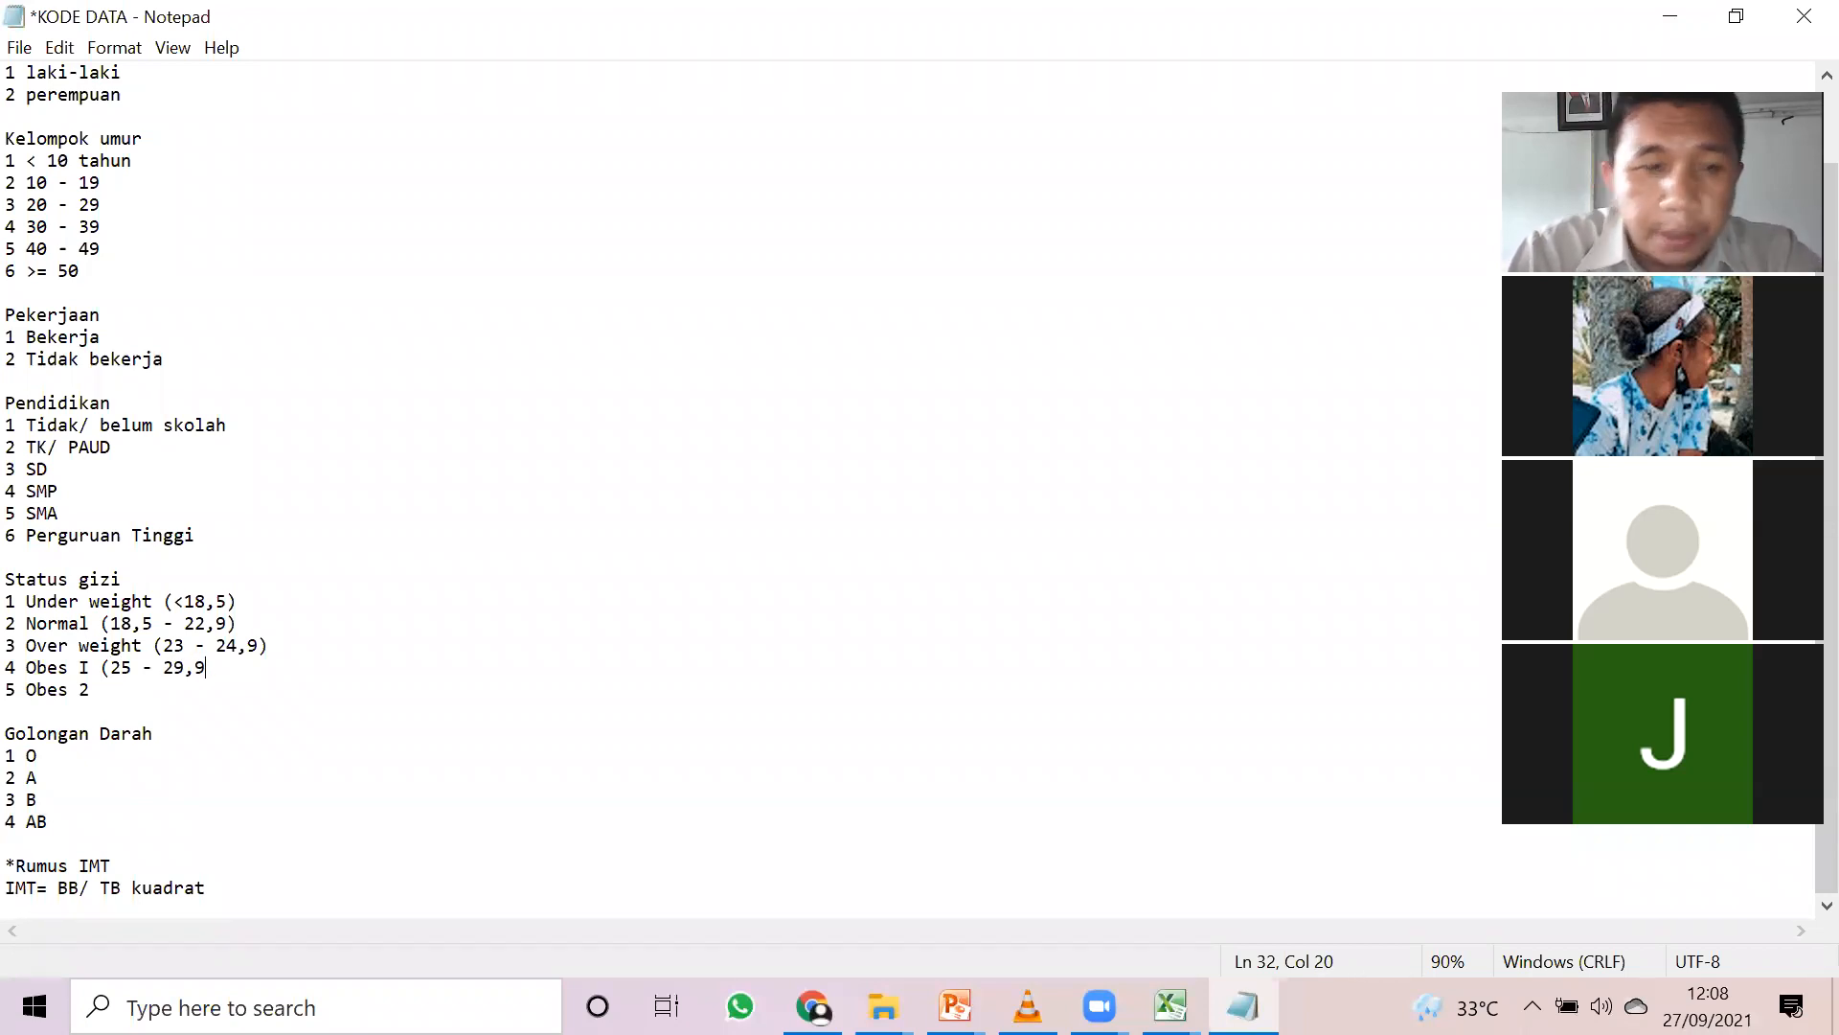
# - Add the range "(>= 30)" after Obes 2 in the Status gizi list
pyautogui.click(164, 690)
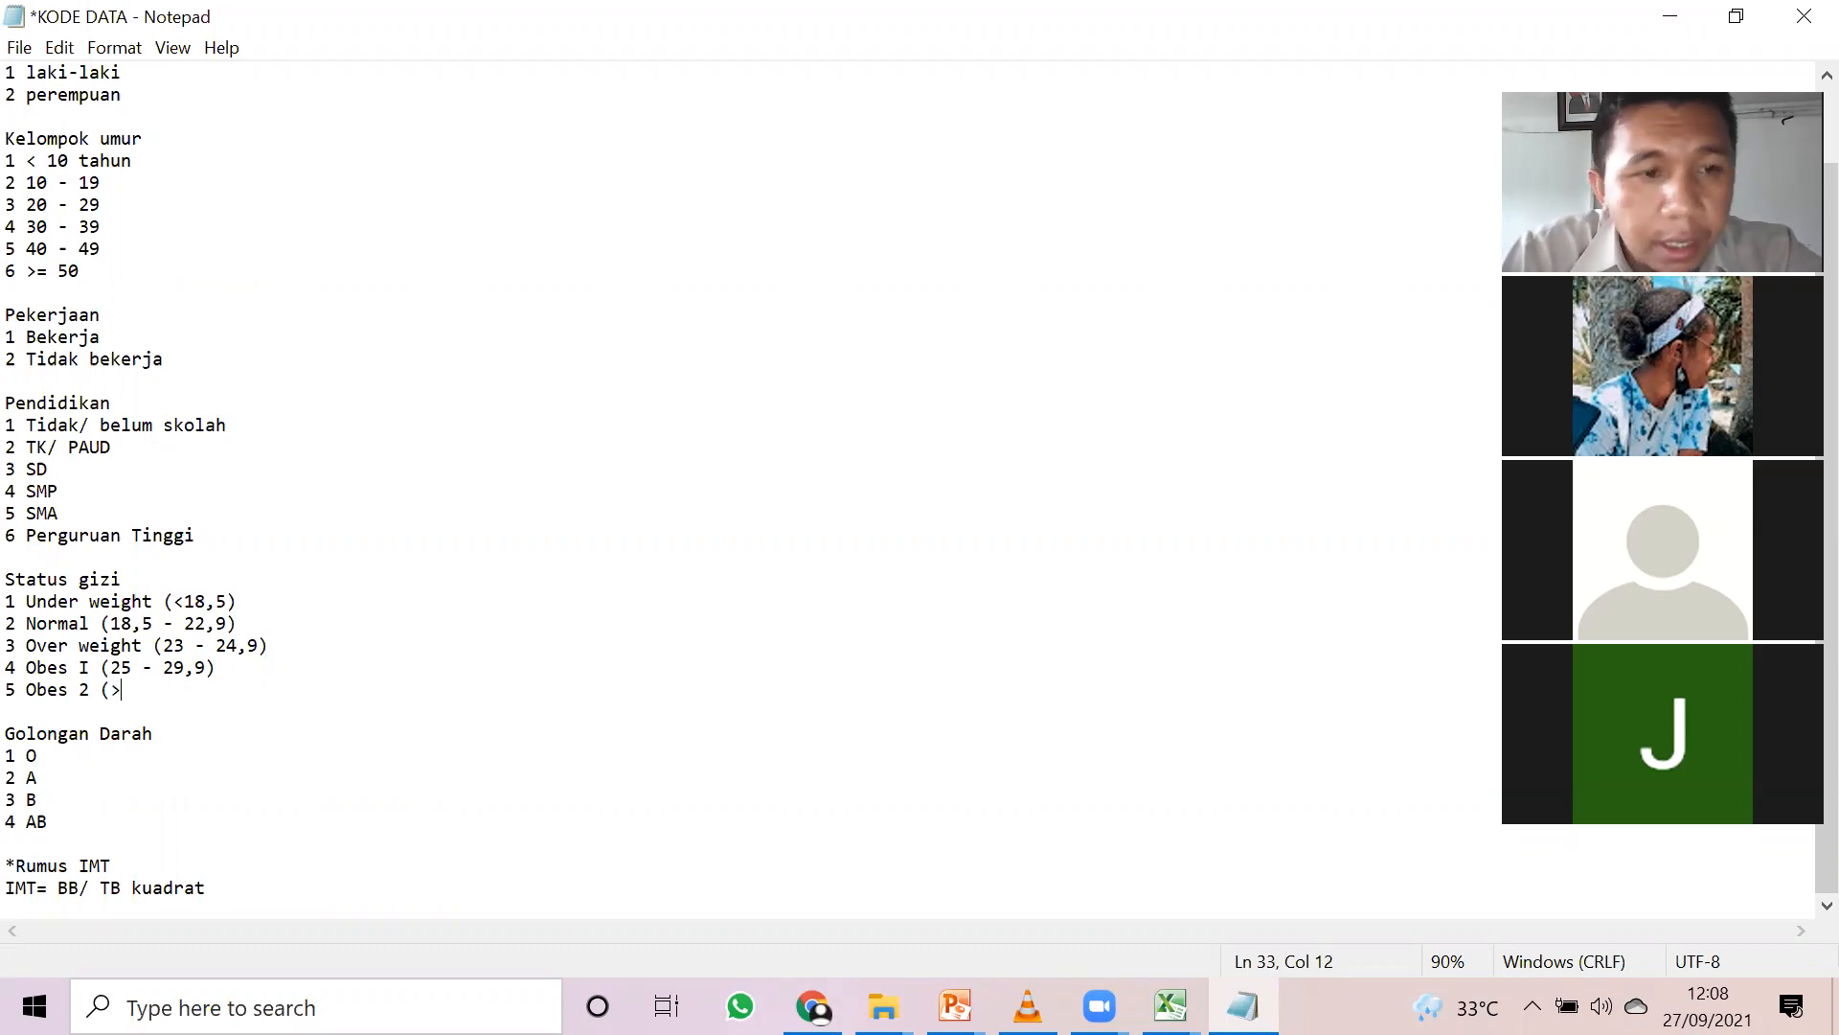
pyautogui.write('(>= 30)')
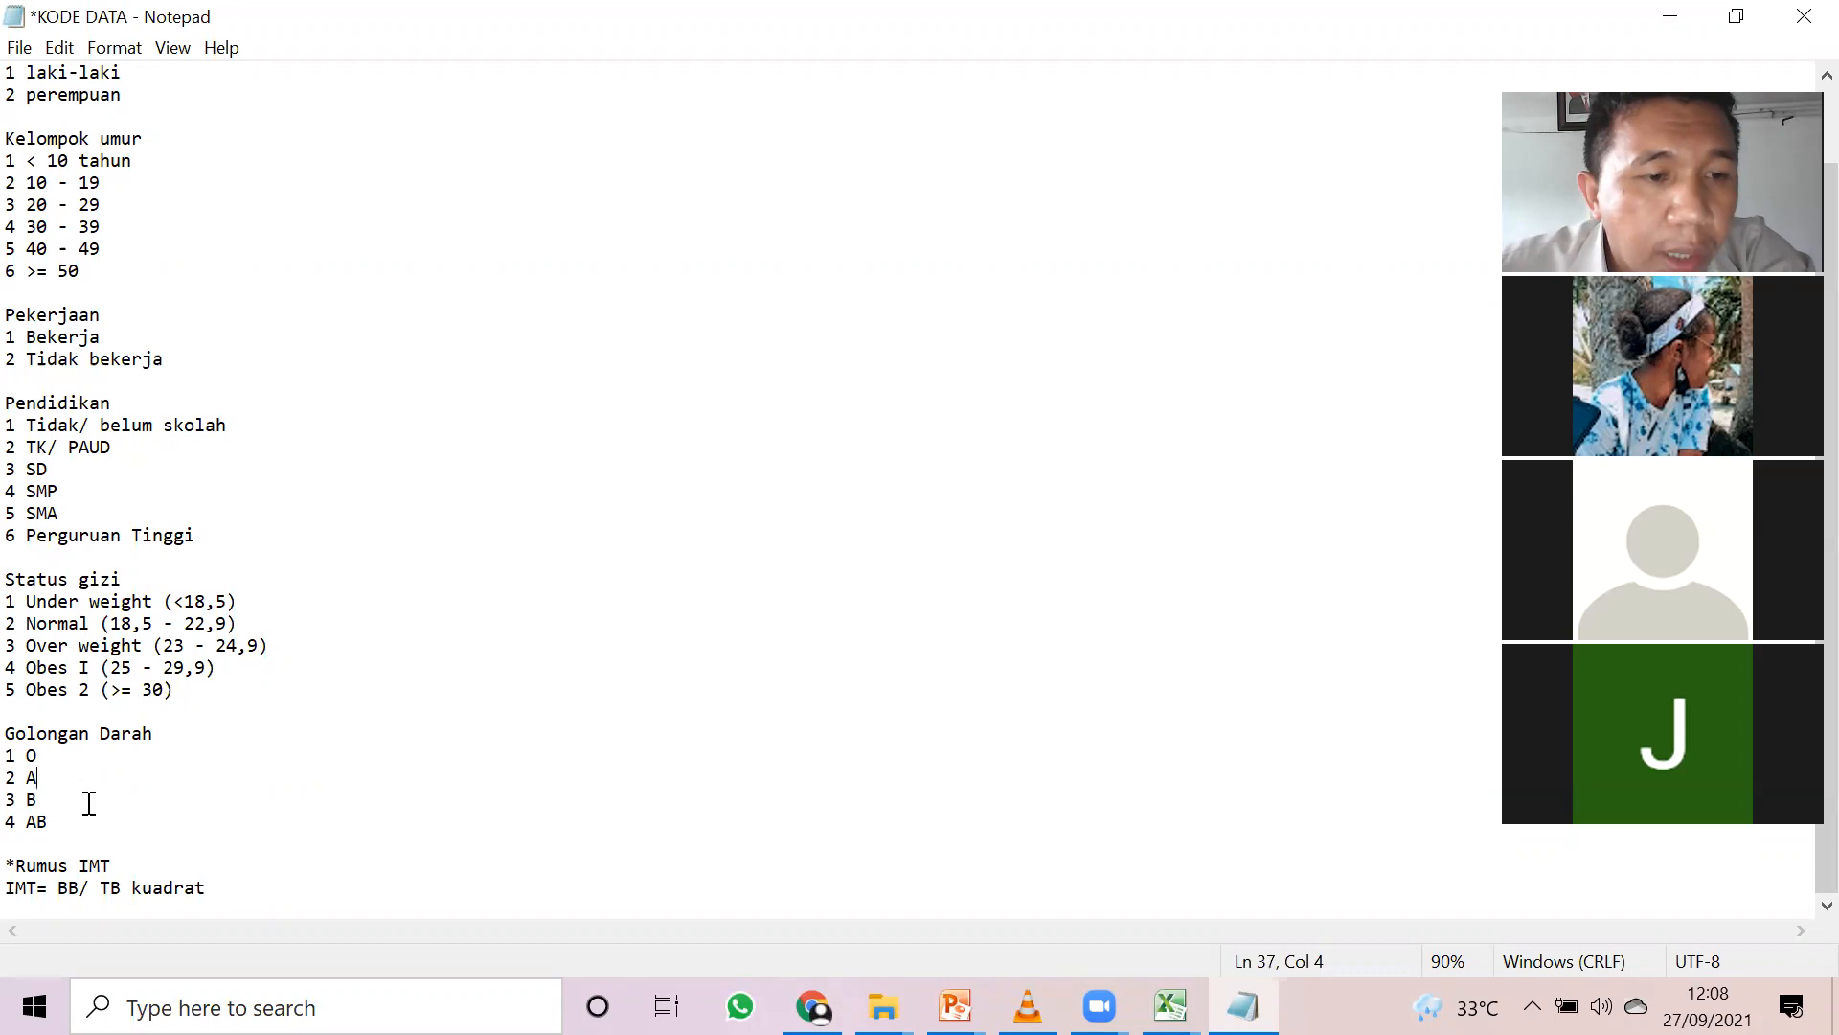
pyautogui.click(89, 803)
pyautogui.click(91, 830)
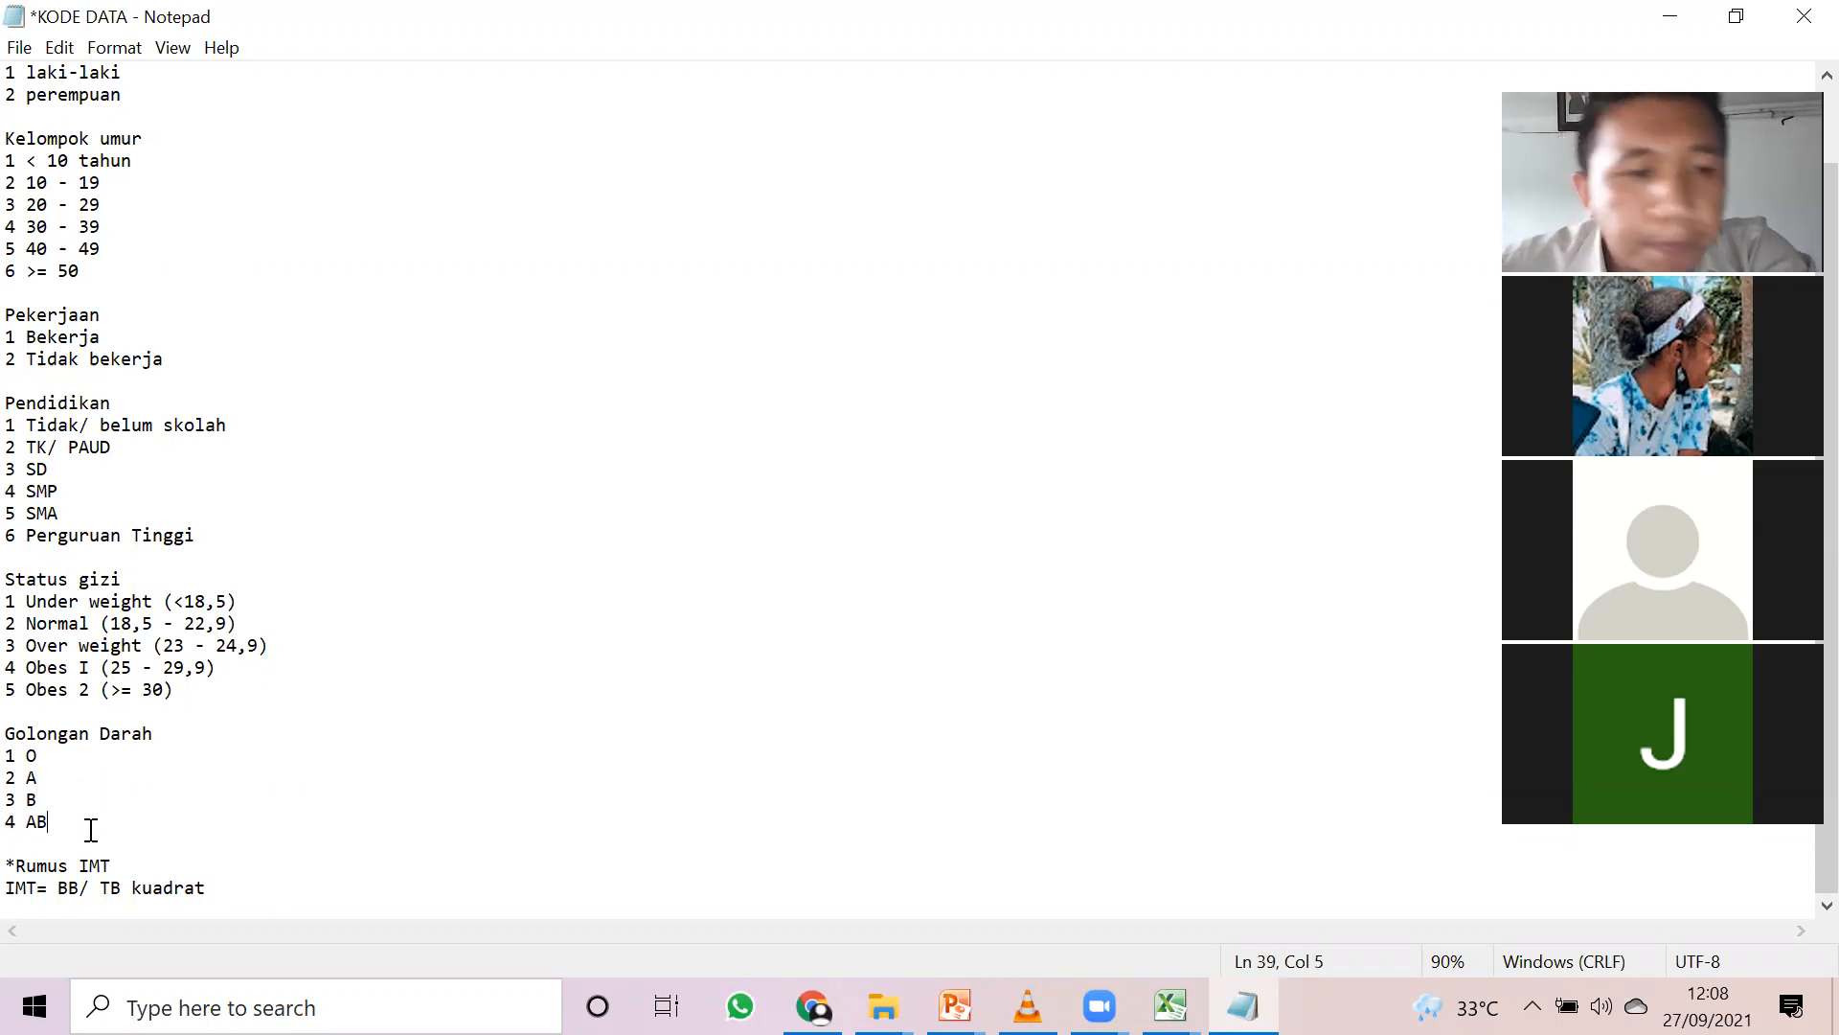
# - Add the line "TB= skala meter" below the IMT formula and save the KODE DATA file
pyautogui.click(121, 868)
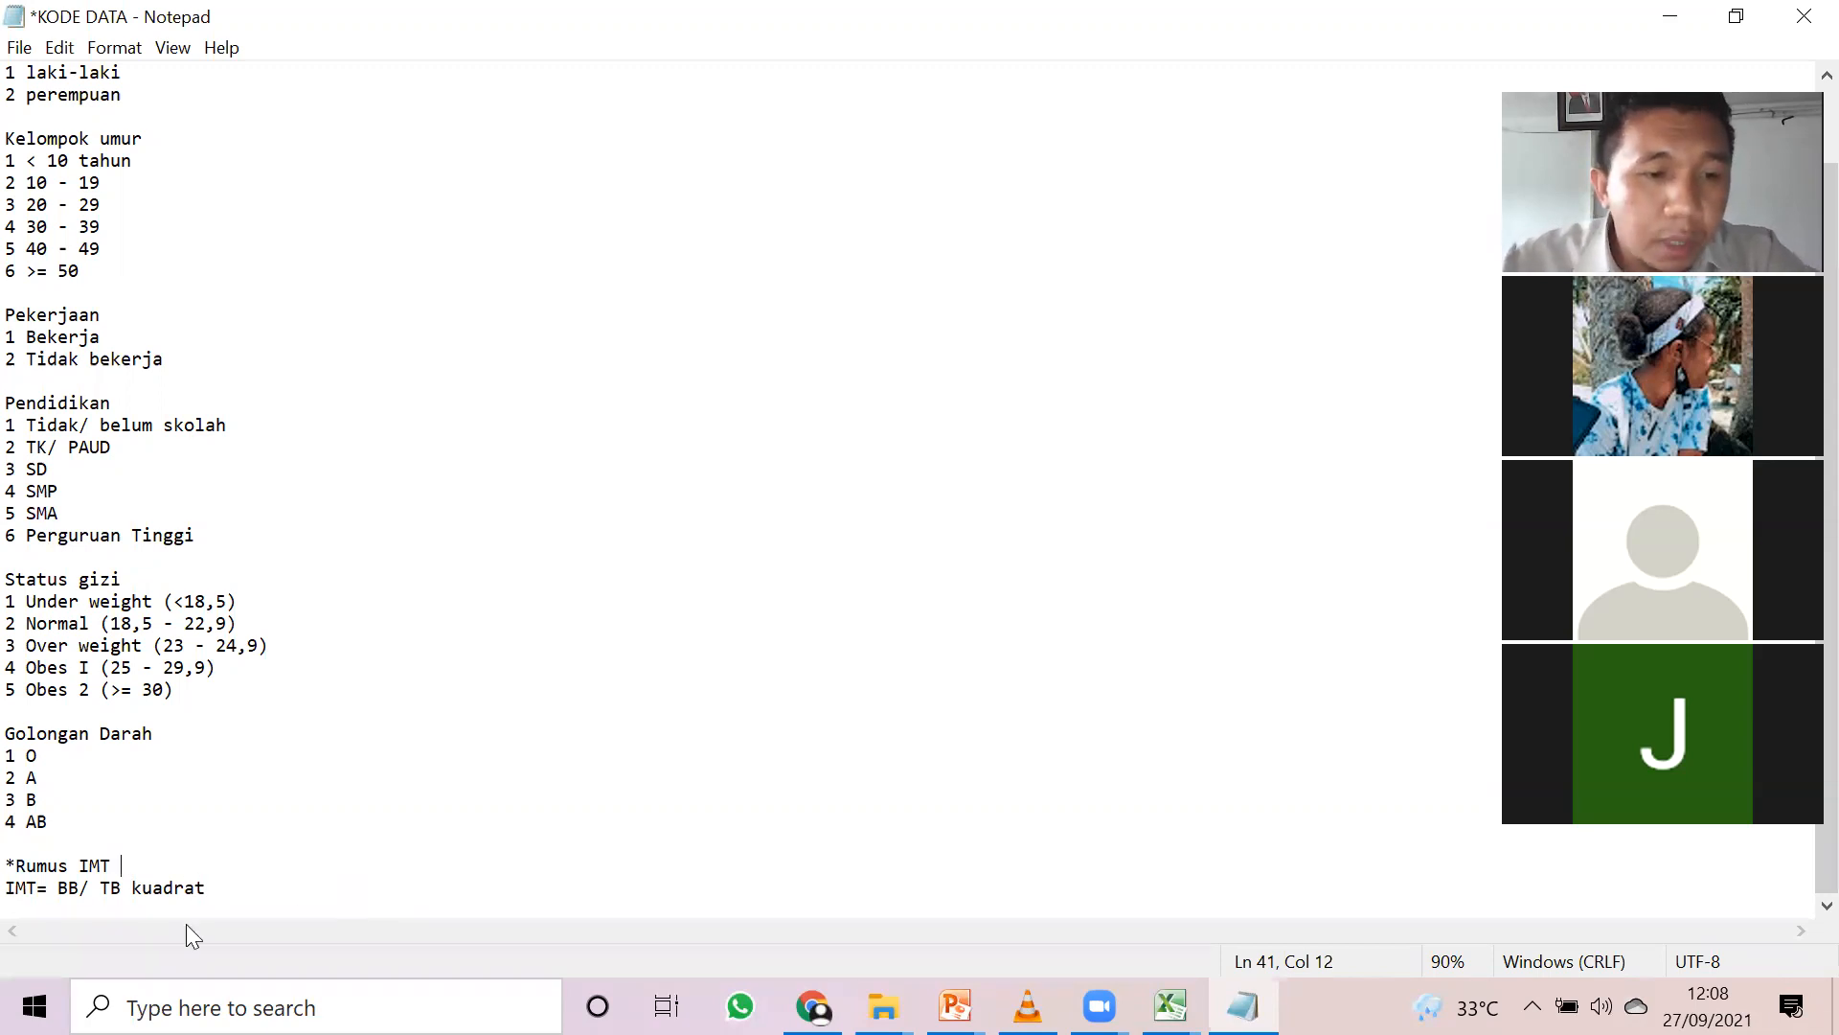
pyautogui.click(87, 910)
pyautogui.write('TB kuadrat')
pyautogui.press('Return')
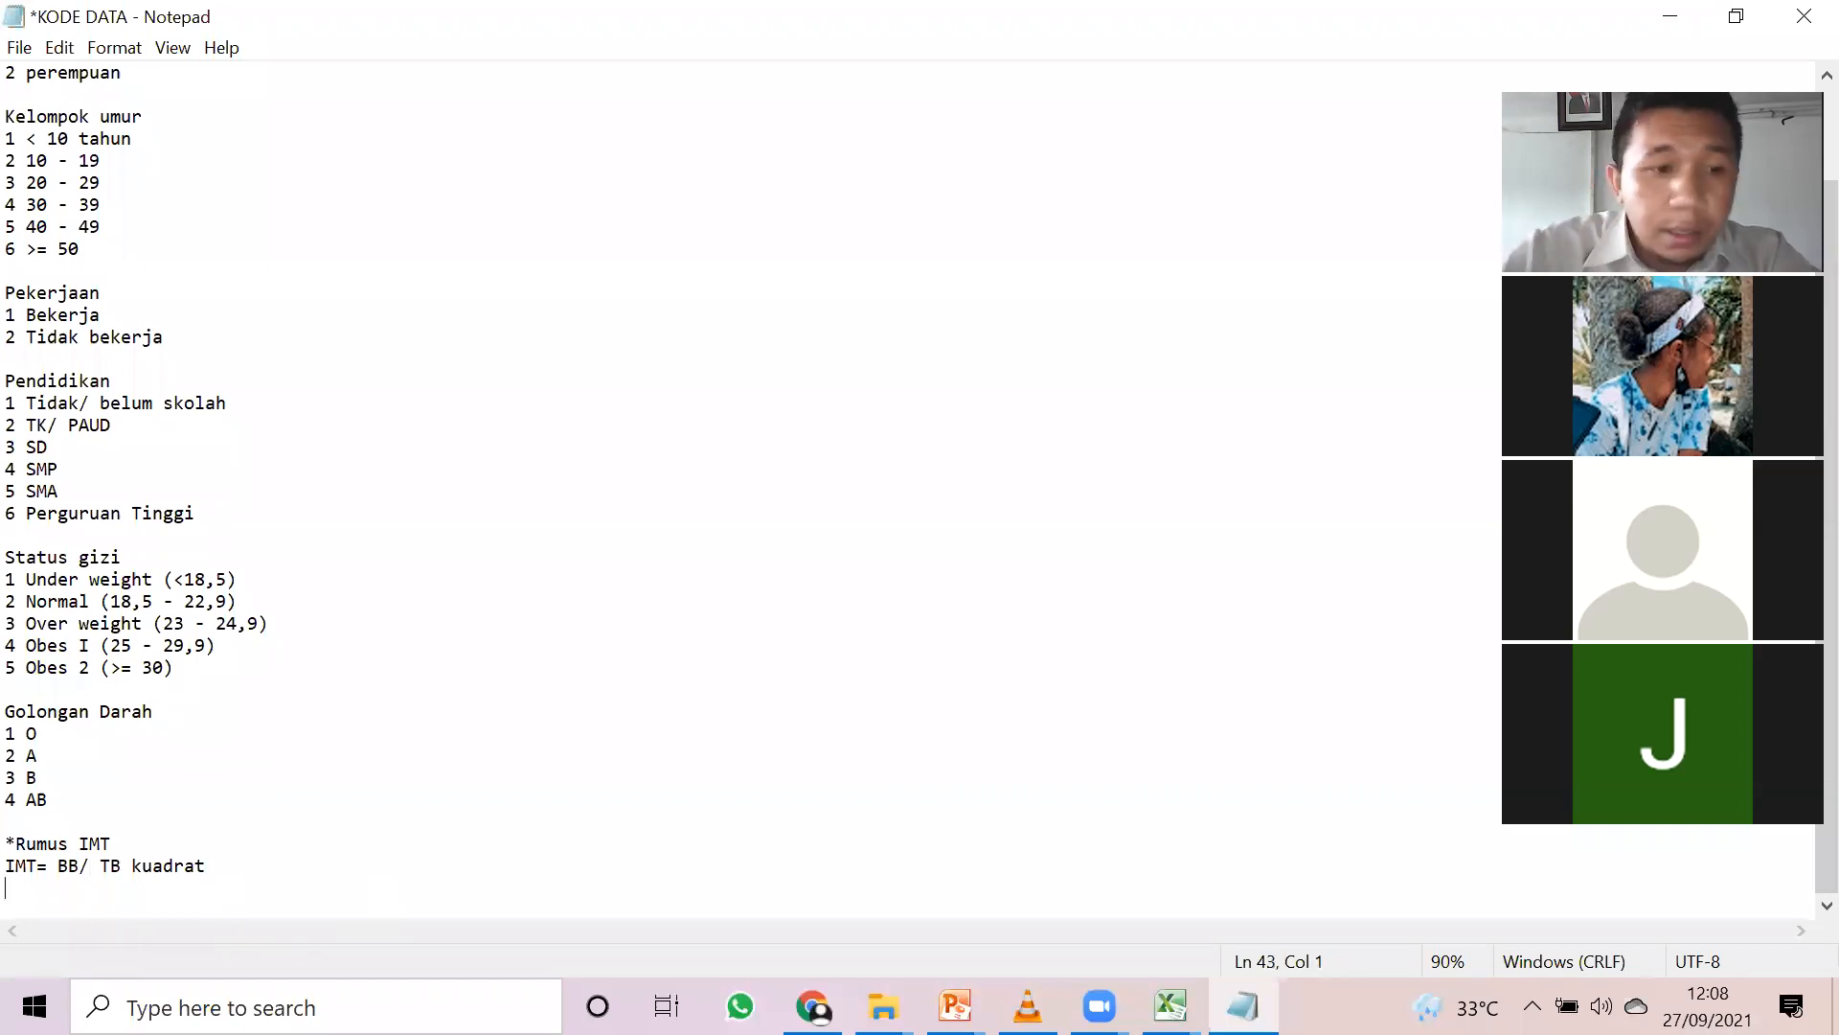
pyautogui.write('TB')
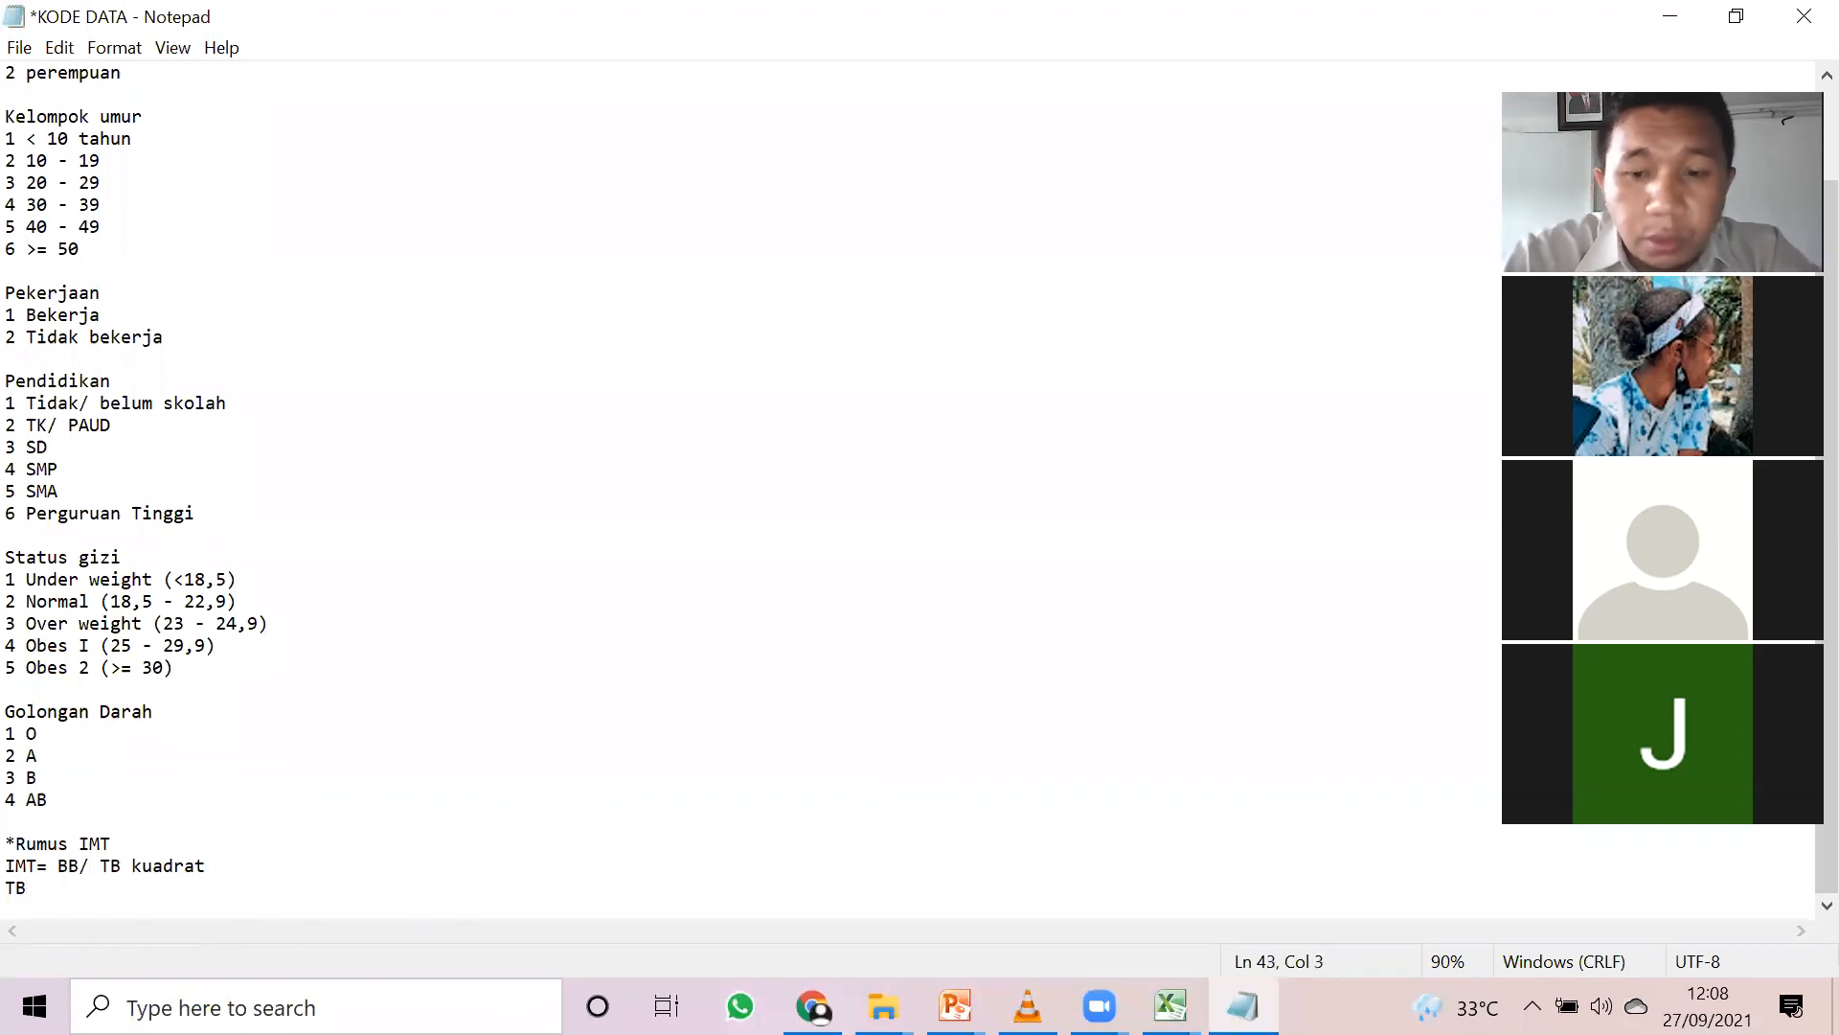
pyautogui.write('=')
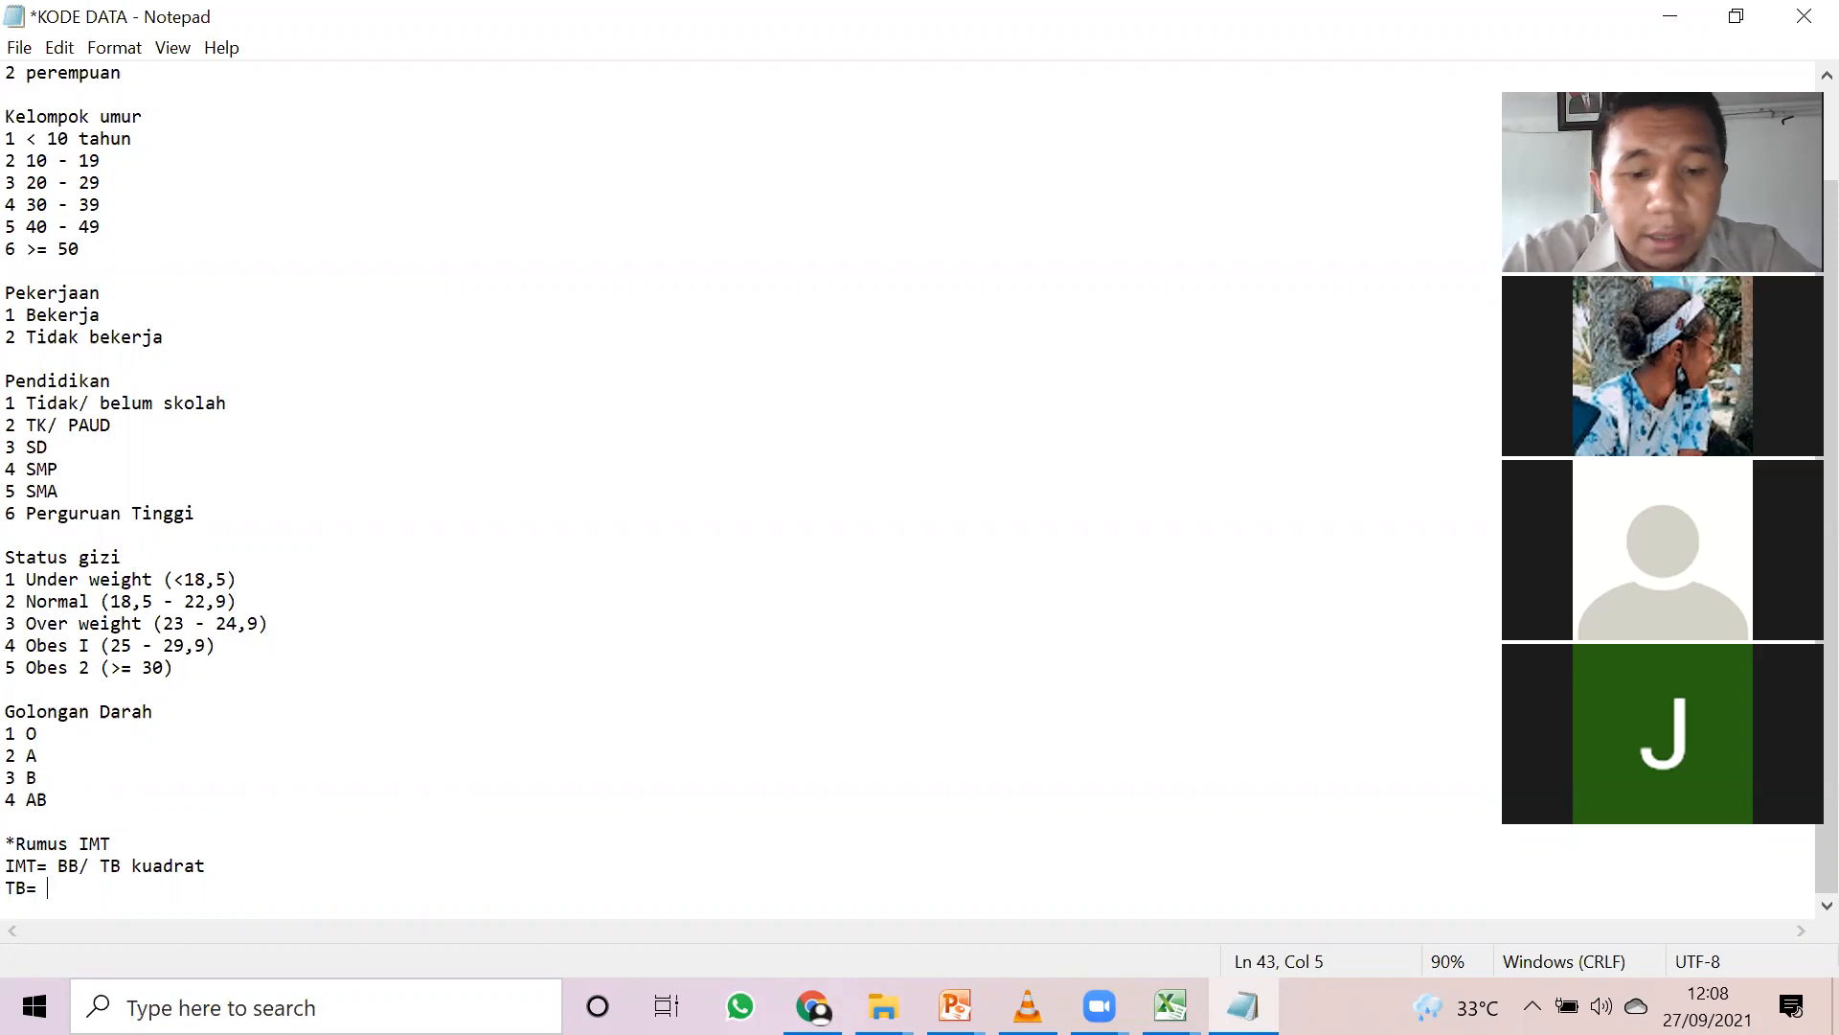
pyautogui.write(' s')
pyautogui.press('BackSpace')
pyautogui.write('s')
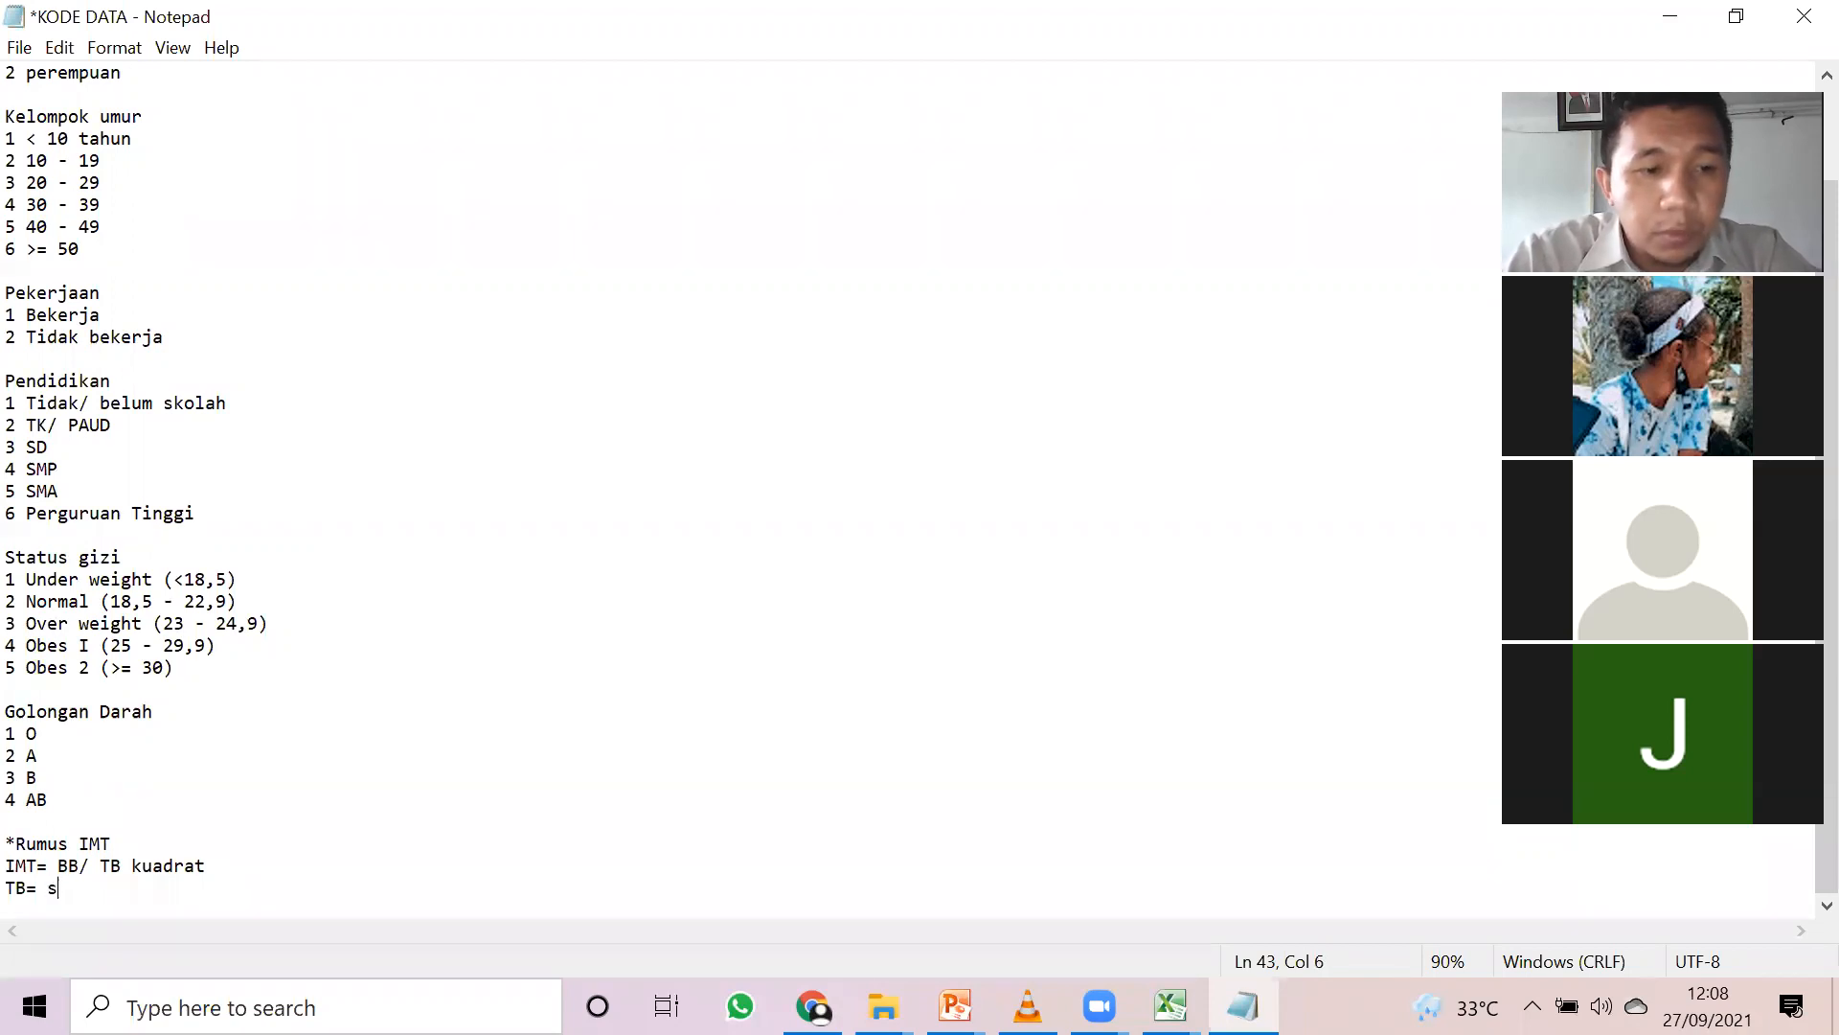
pyautogui.write('kala meter')
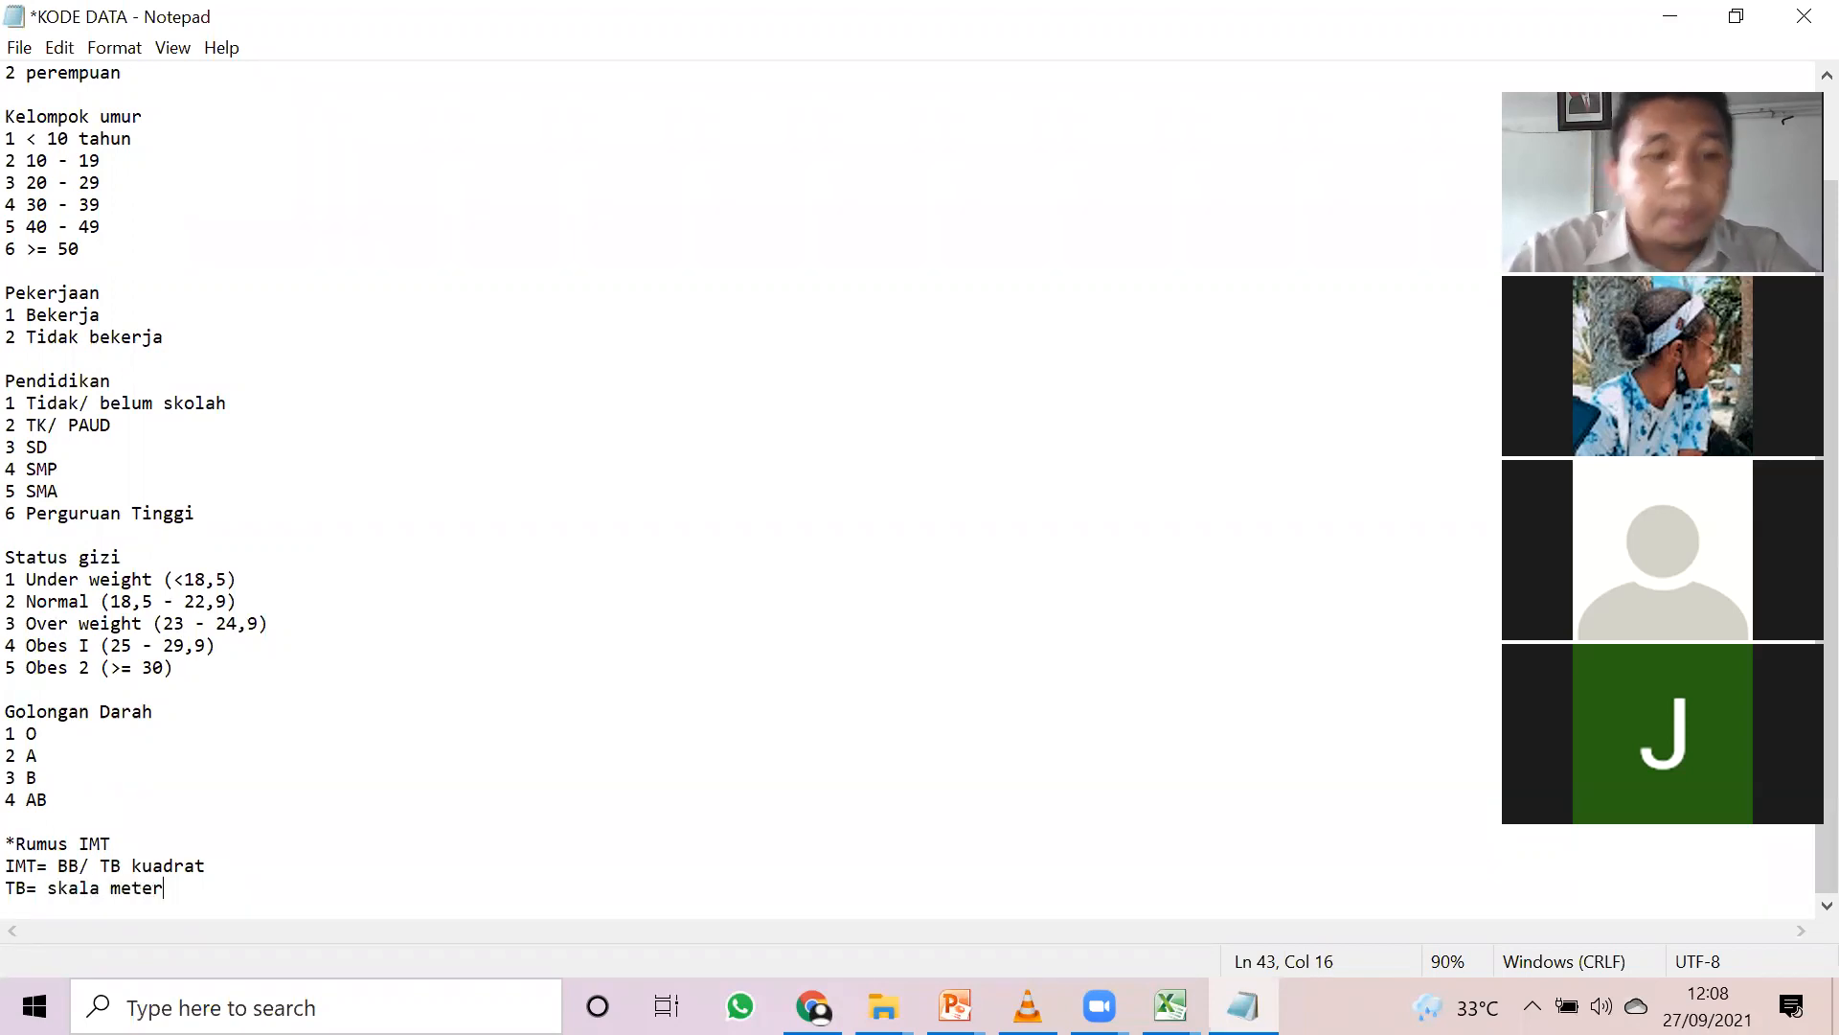
pyautogui.hotkey('ctrl', 's')
pyautogui.scroll(2, 854, 483)
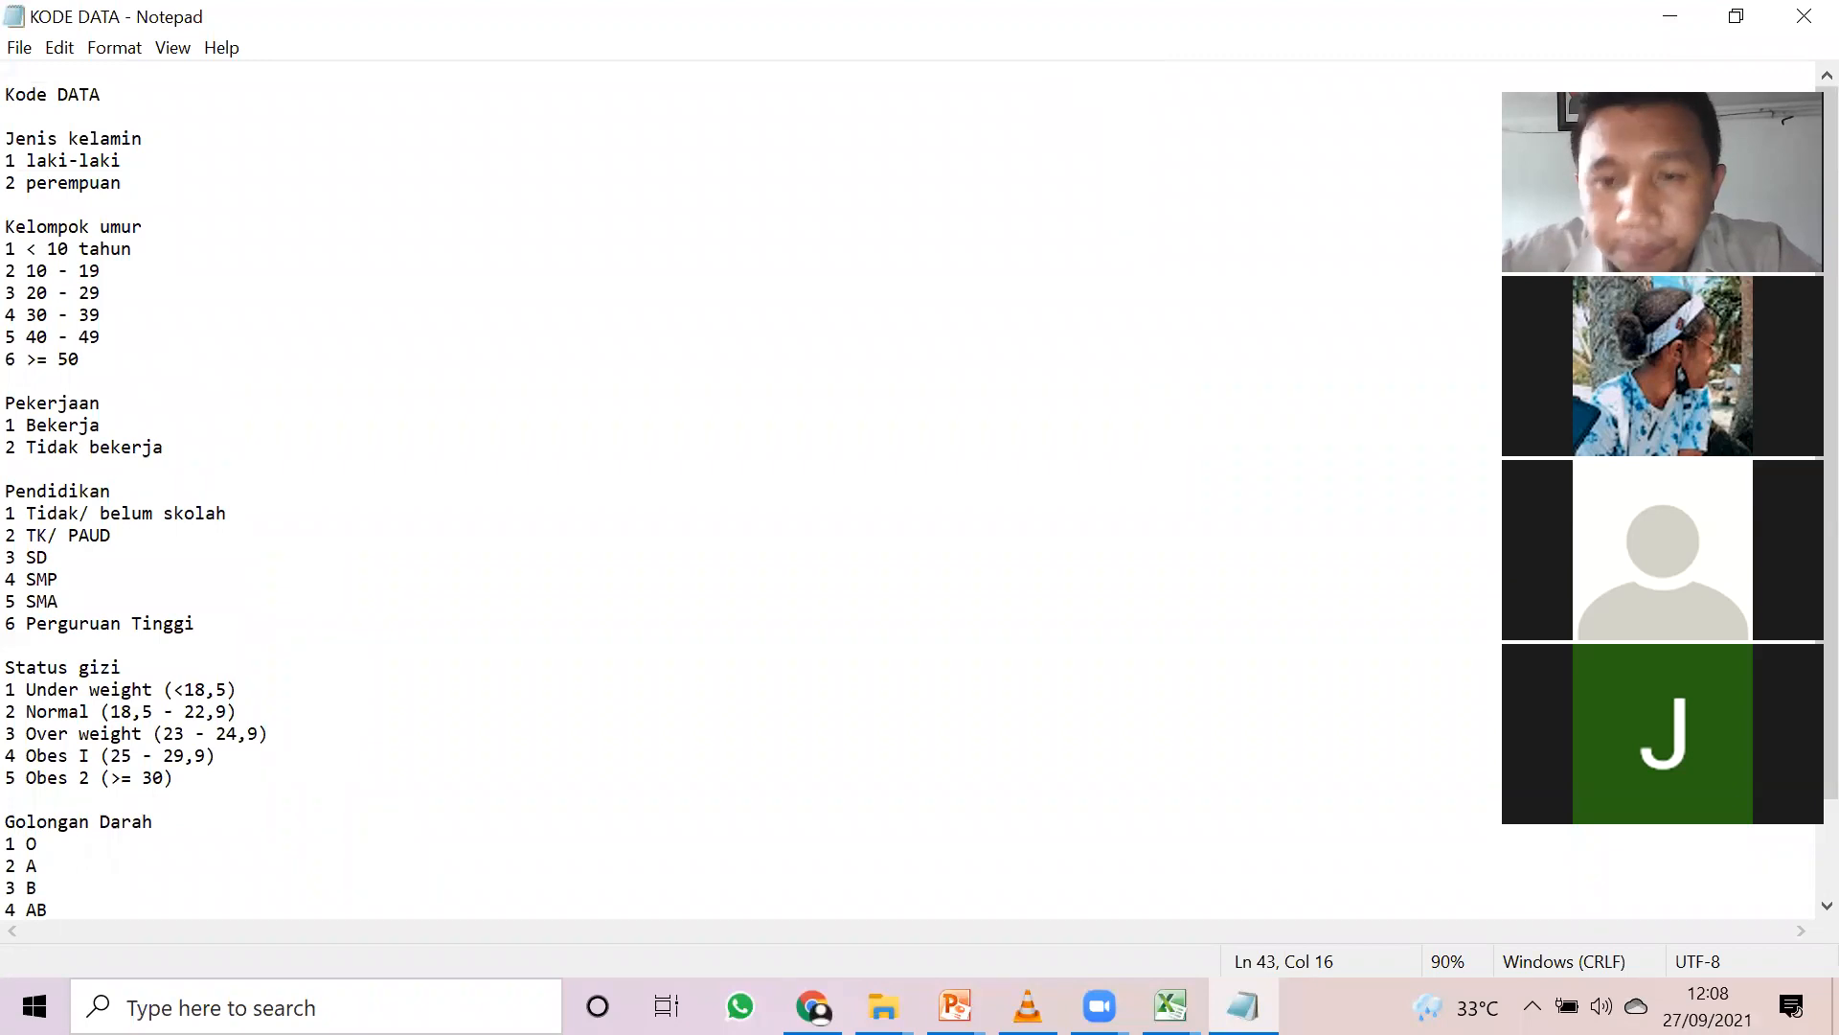
# - Switch to the respondent workbook in Excel and examine the Tinggi badan and Berat Badan columns
pyautogui.hotkey('alt', 'Tab')
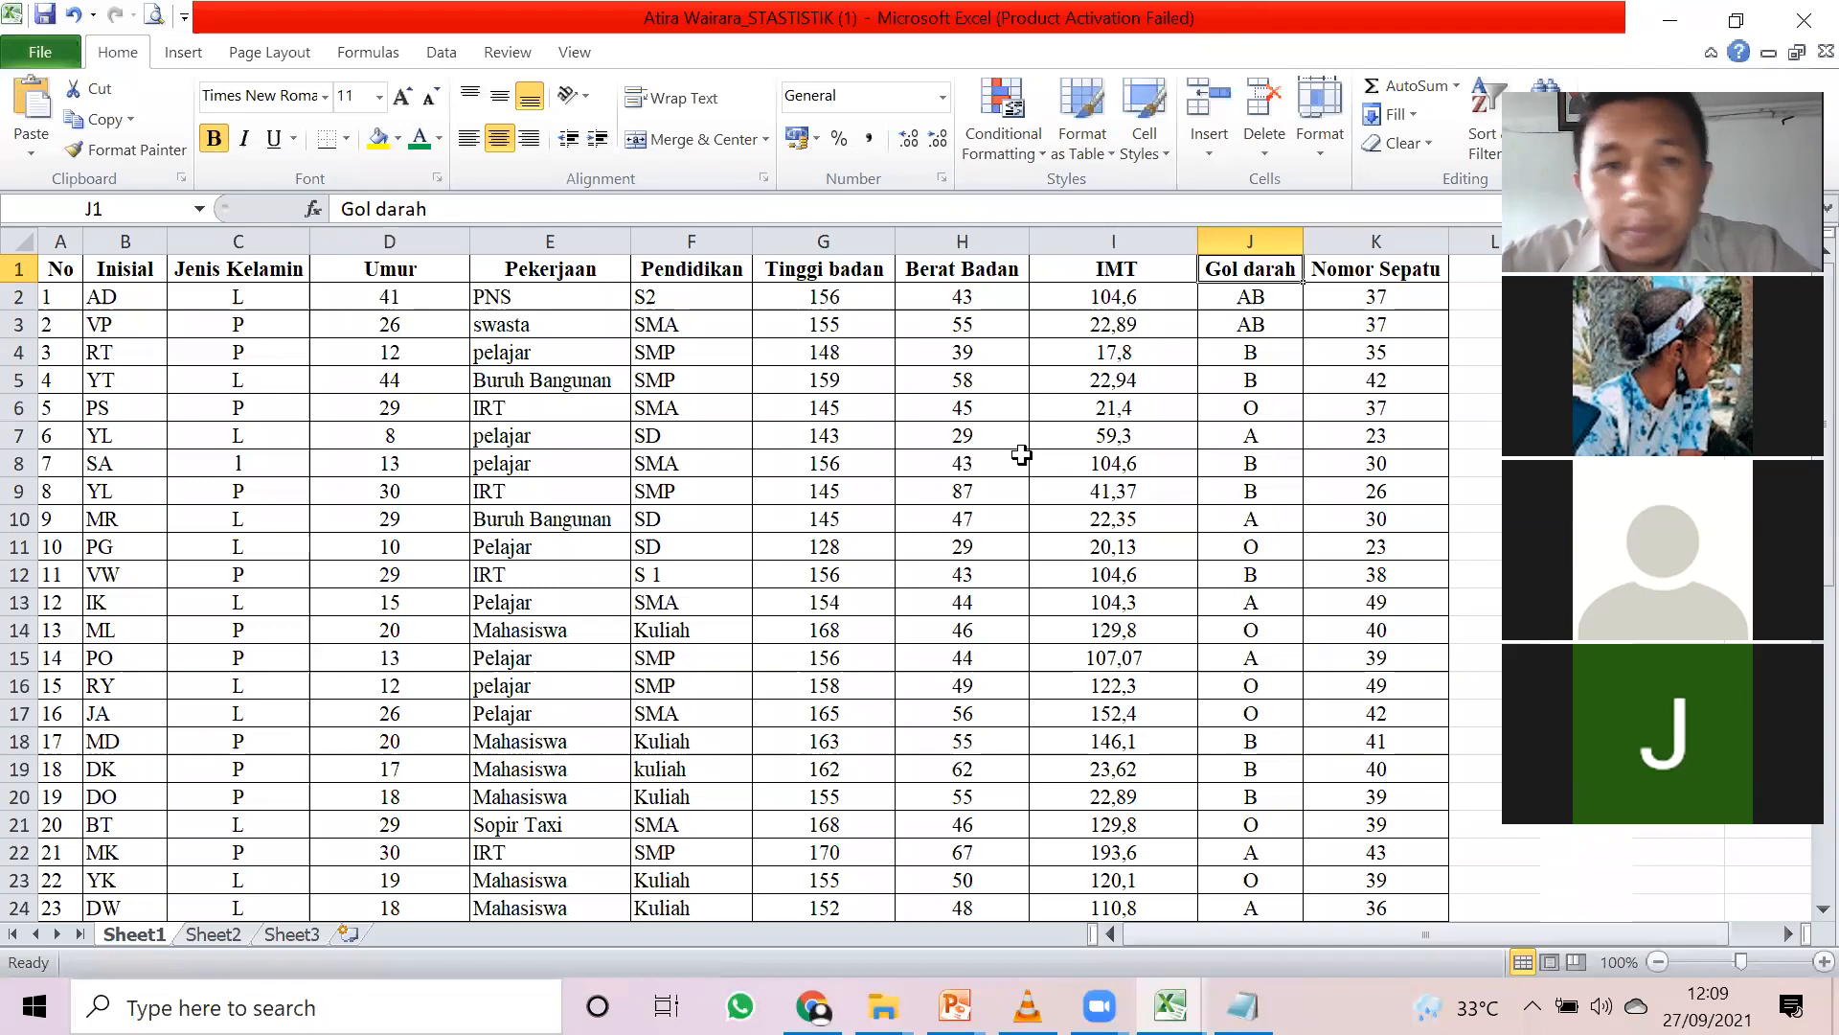
pyautogui.click(843, 272)
pyautogui.click(936, 236)
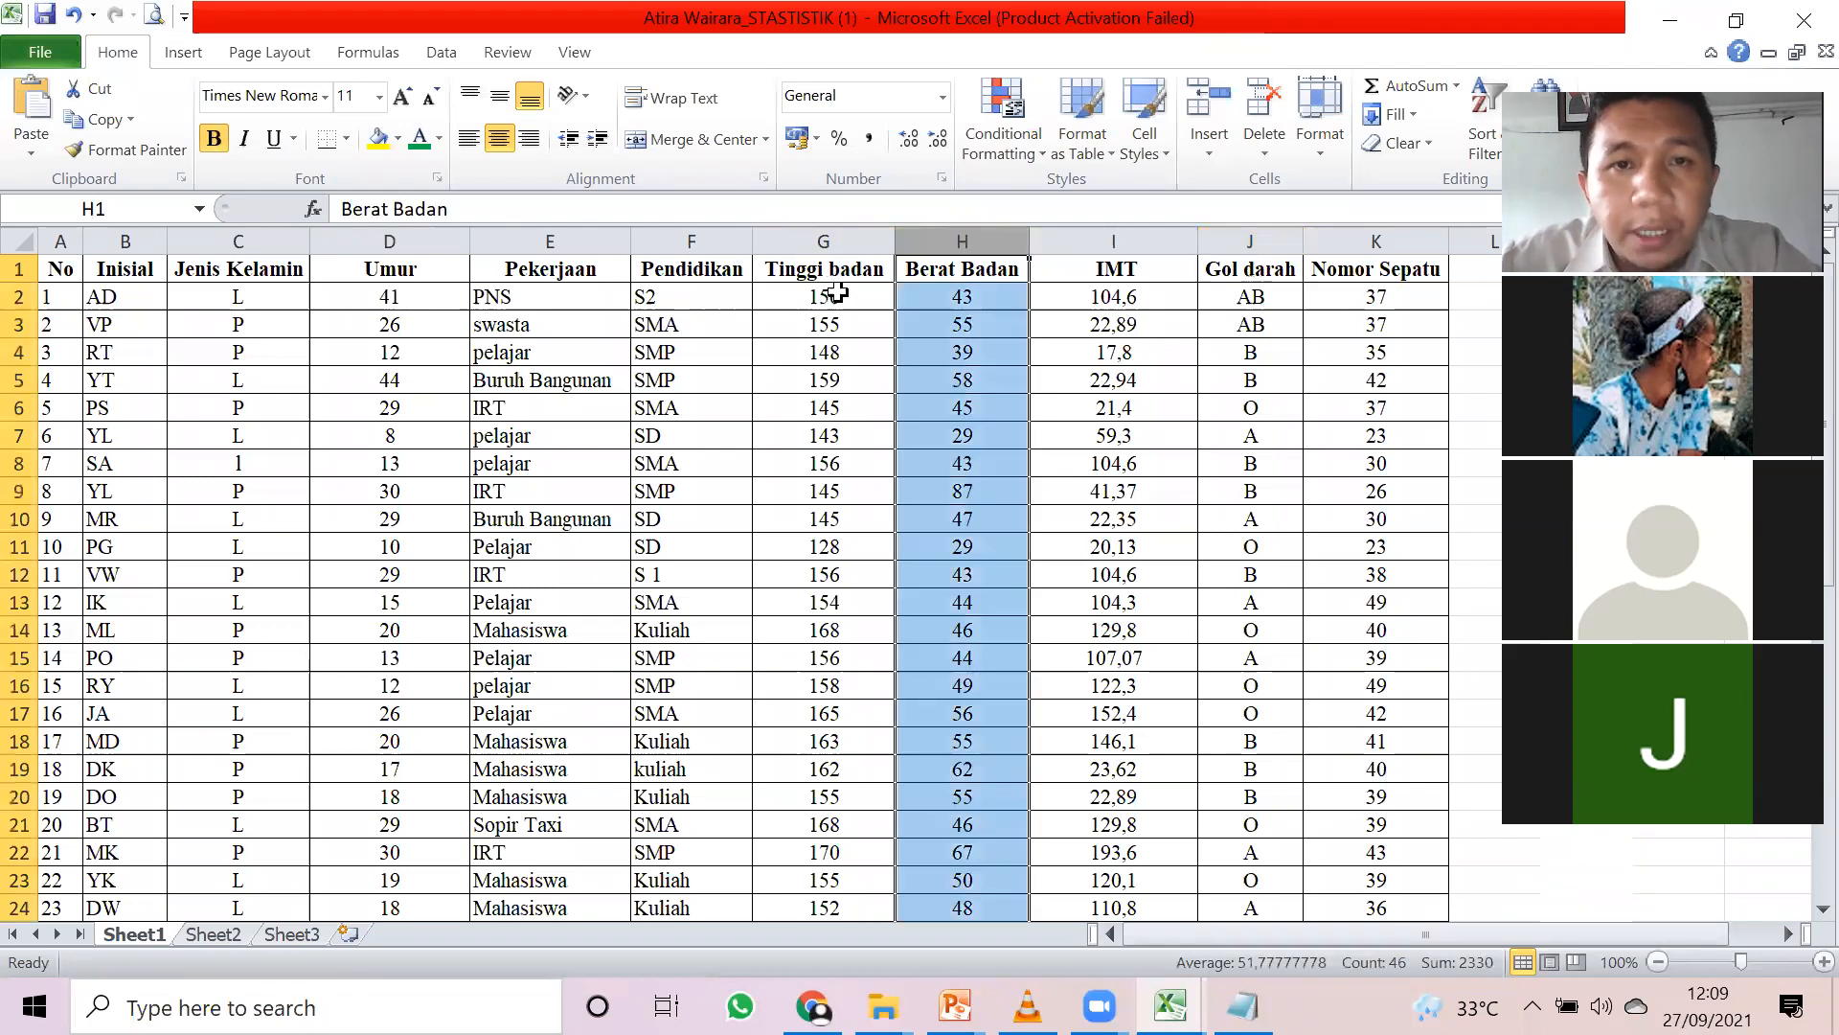
pyautogui.click(840, 292)
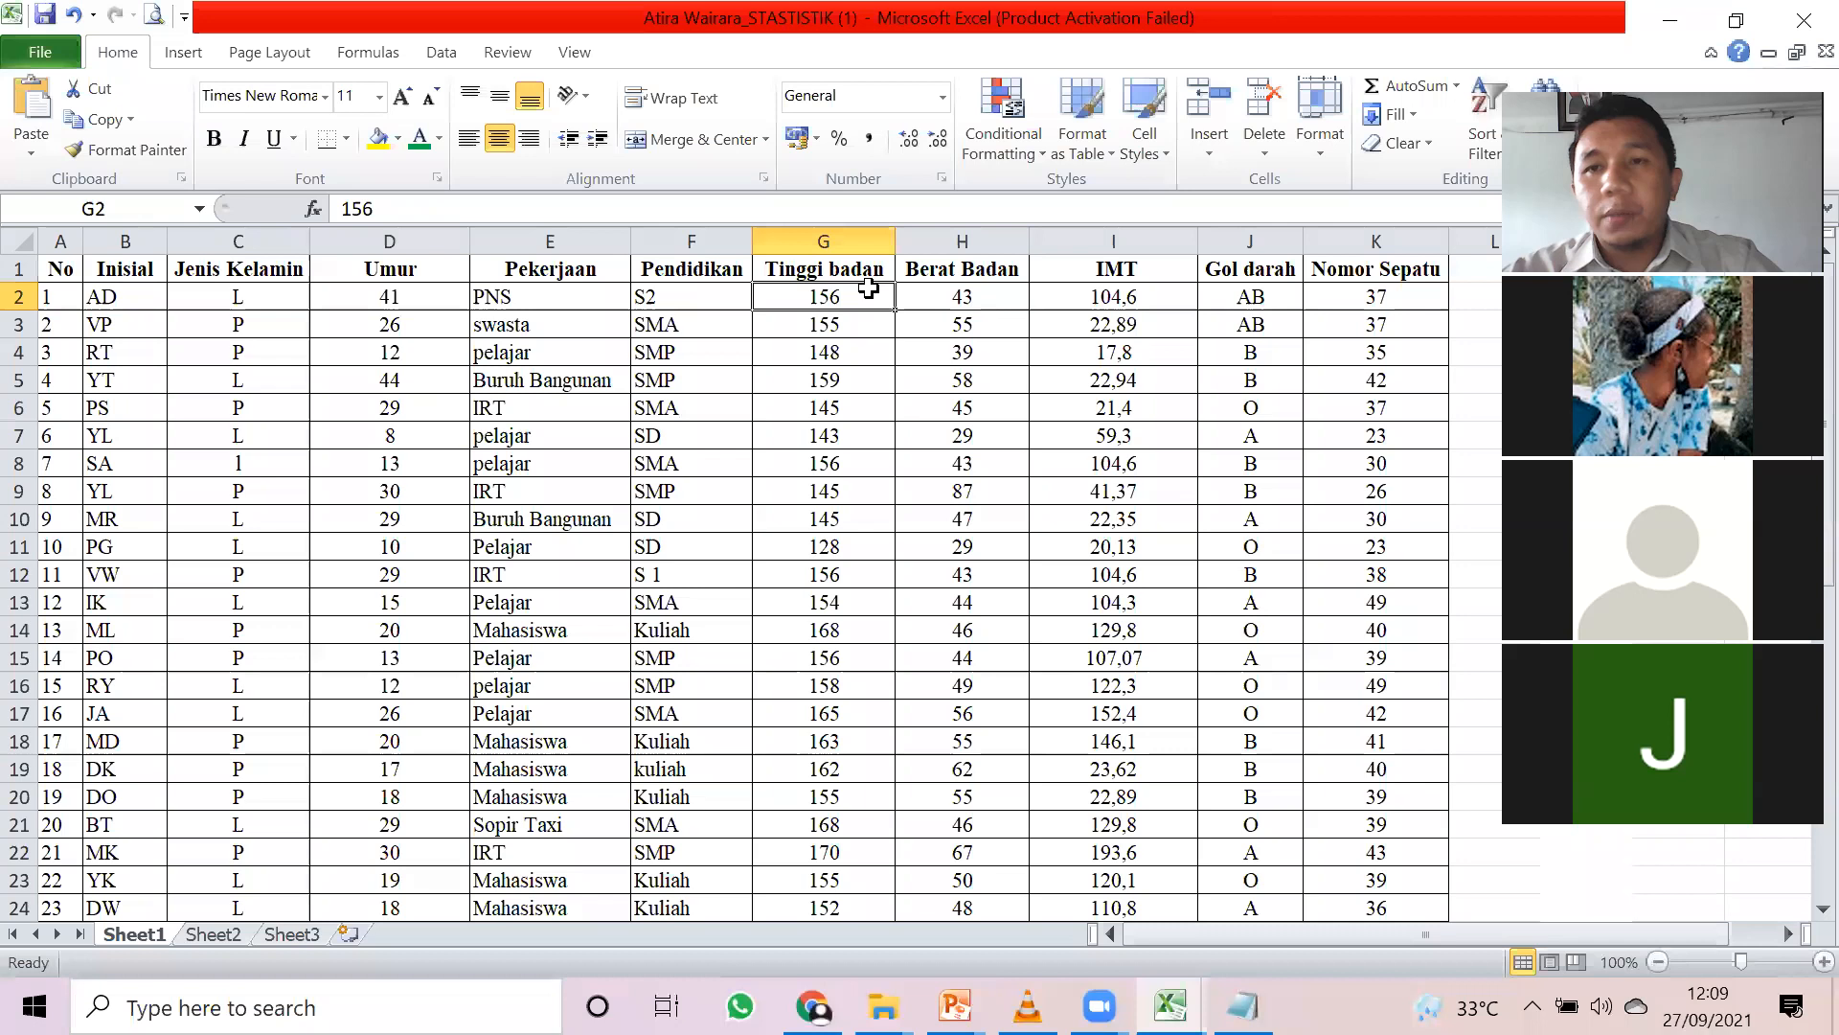
pyautogui.click(862, 271)
pyautogui.hotkey('ctrl', 'shift', 'Down')
pyautogui.click(927, 271)
pyautogui.hotkey('ctrl', 'shift', 'Down')
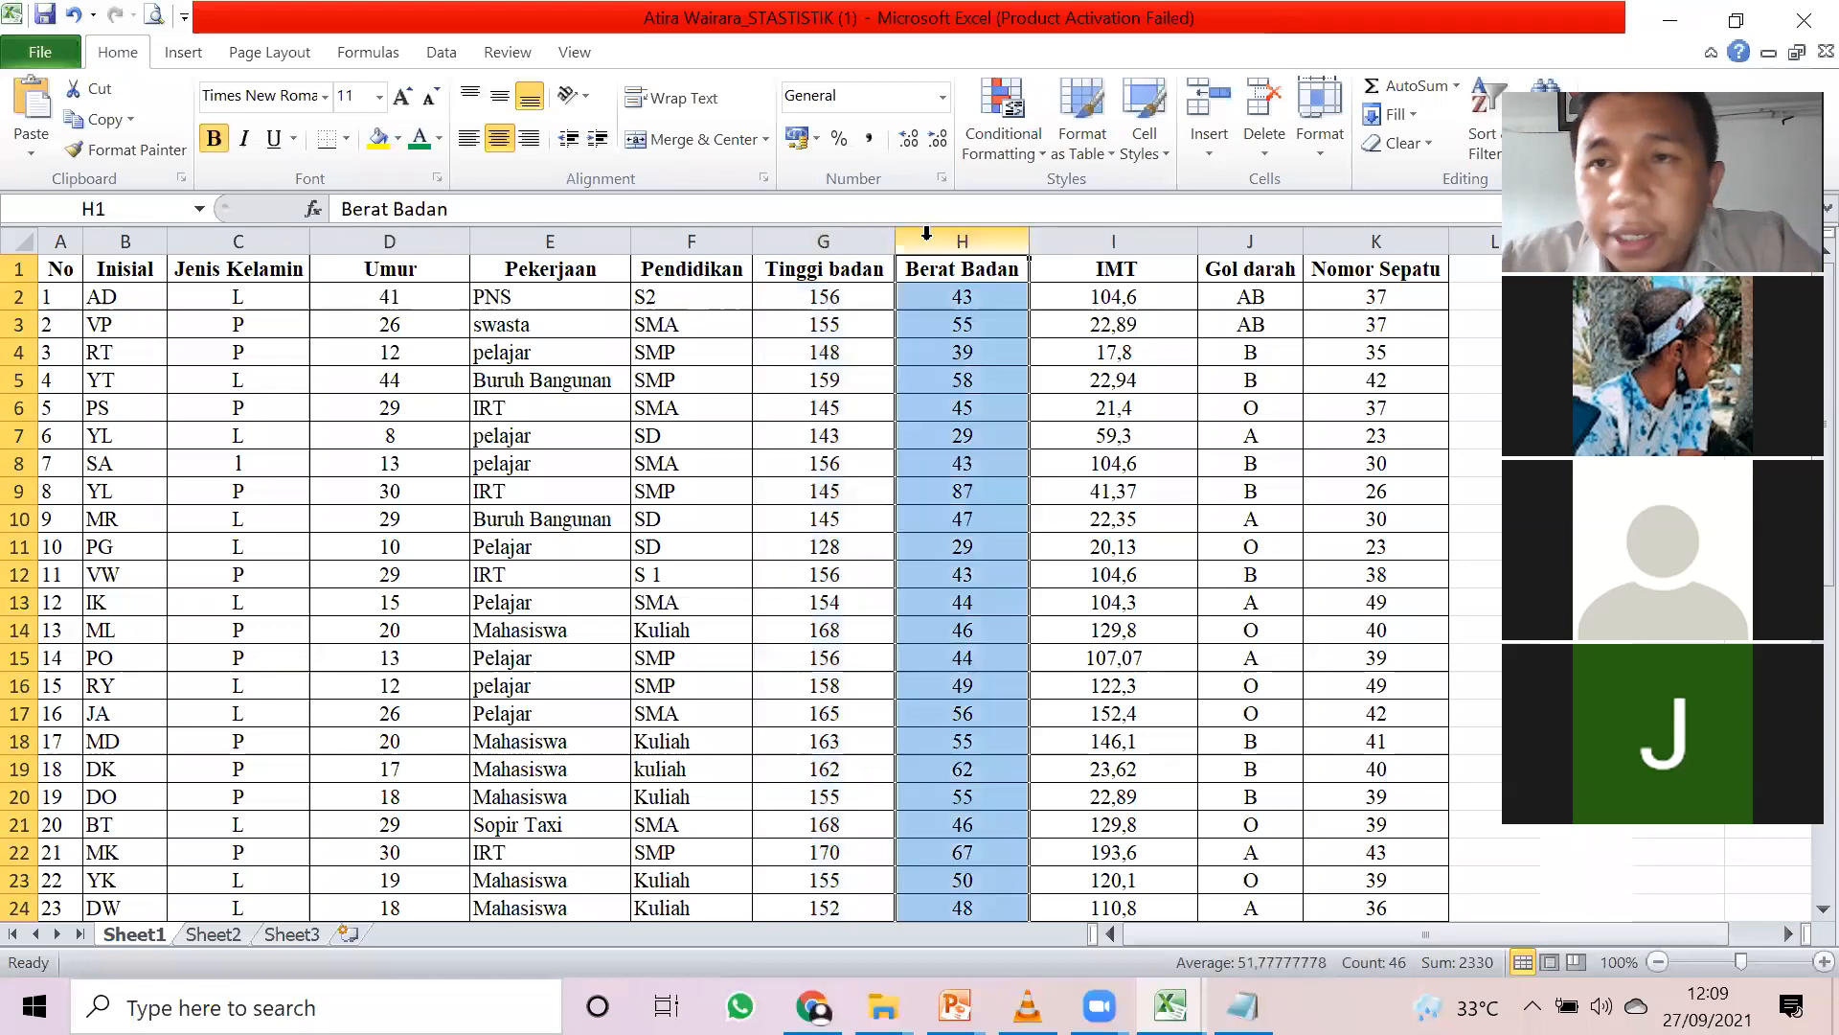
pyautogui.click(800, 292)
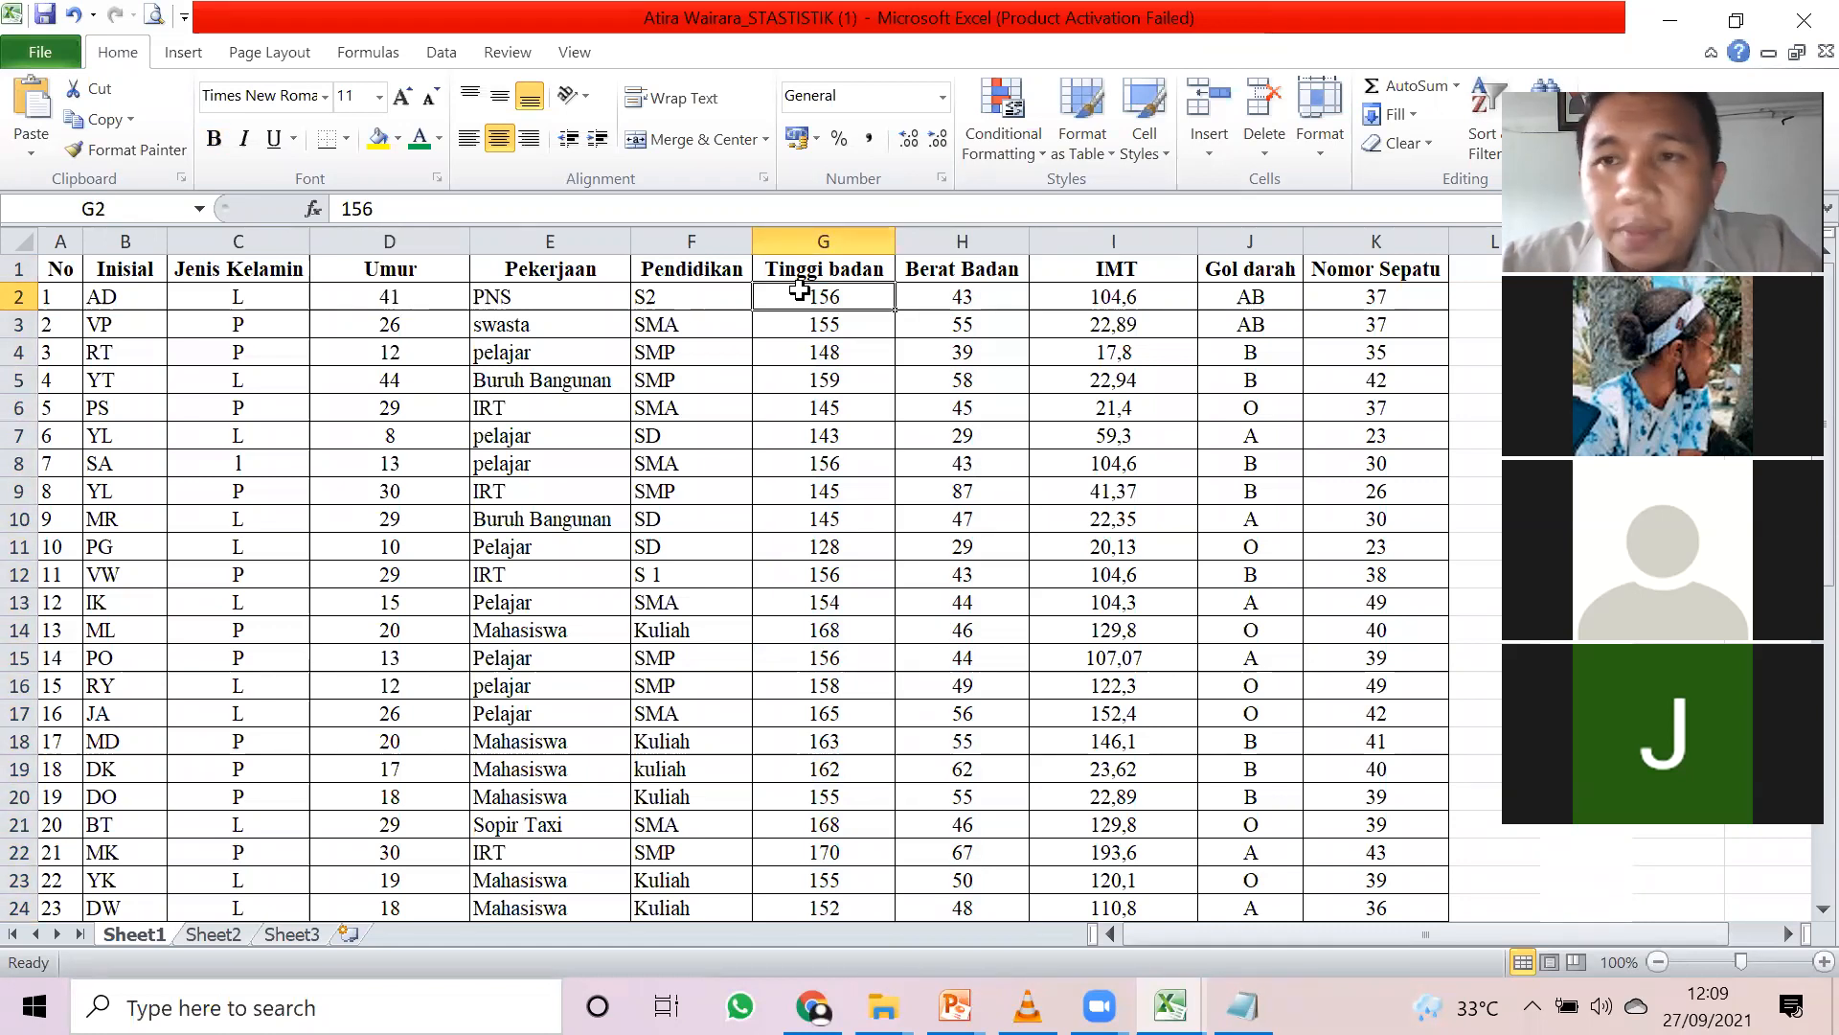
# - Insert a blank column between Tinggi badan and Berat Badan
pyautogui.click(920, 241)
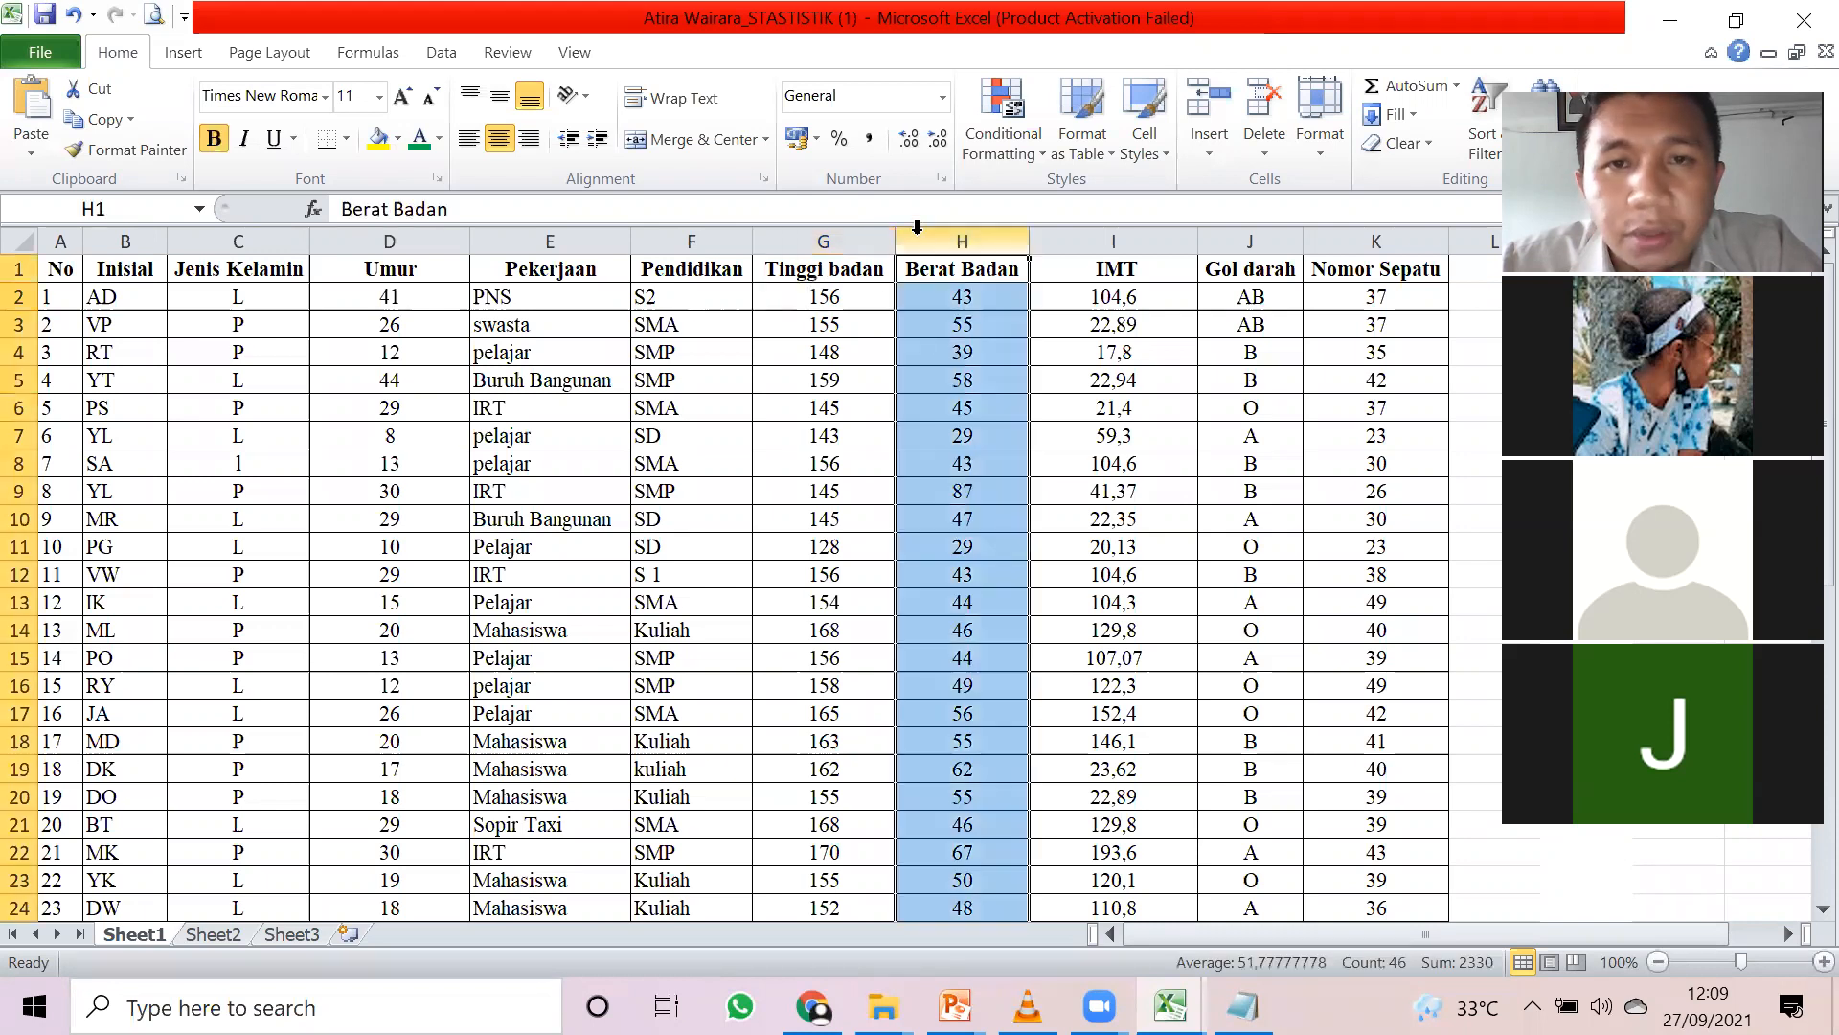
pyautogui.rightClick(920, 245)
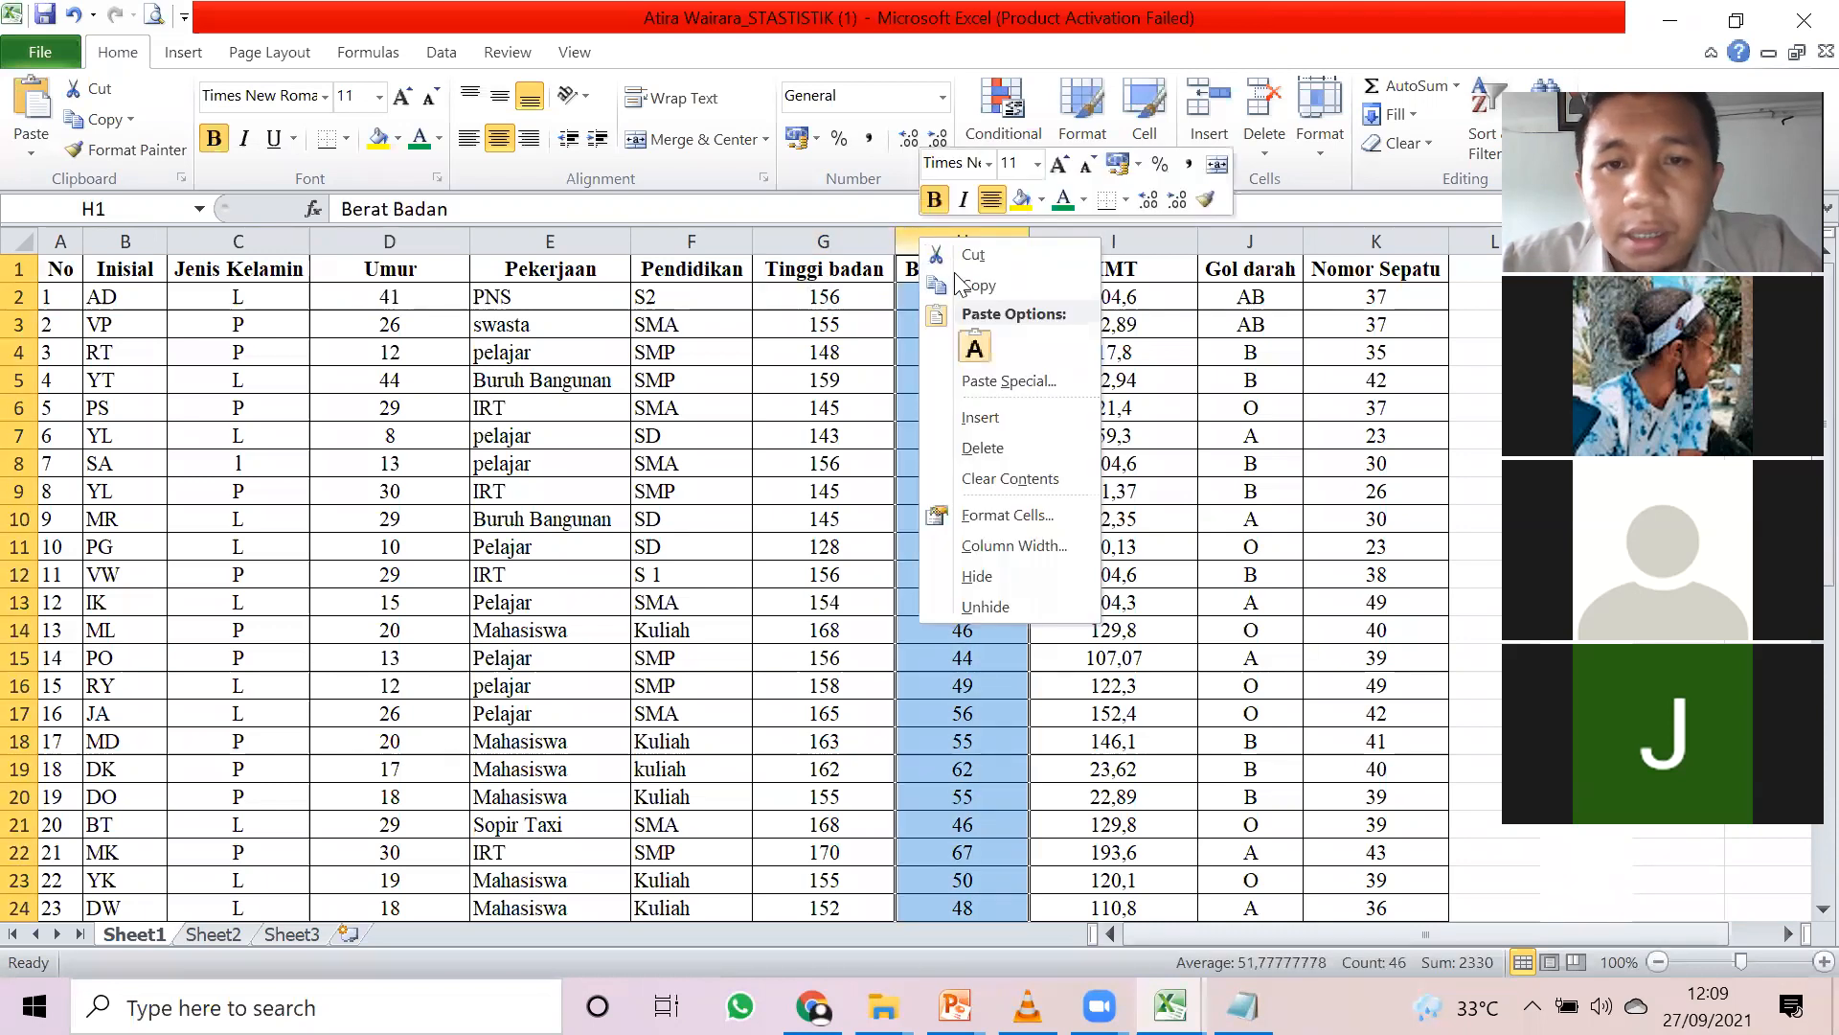
pyautogui.click(987, 413)
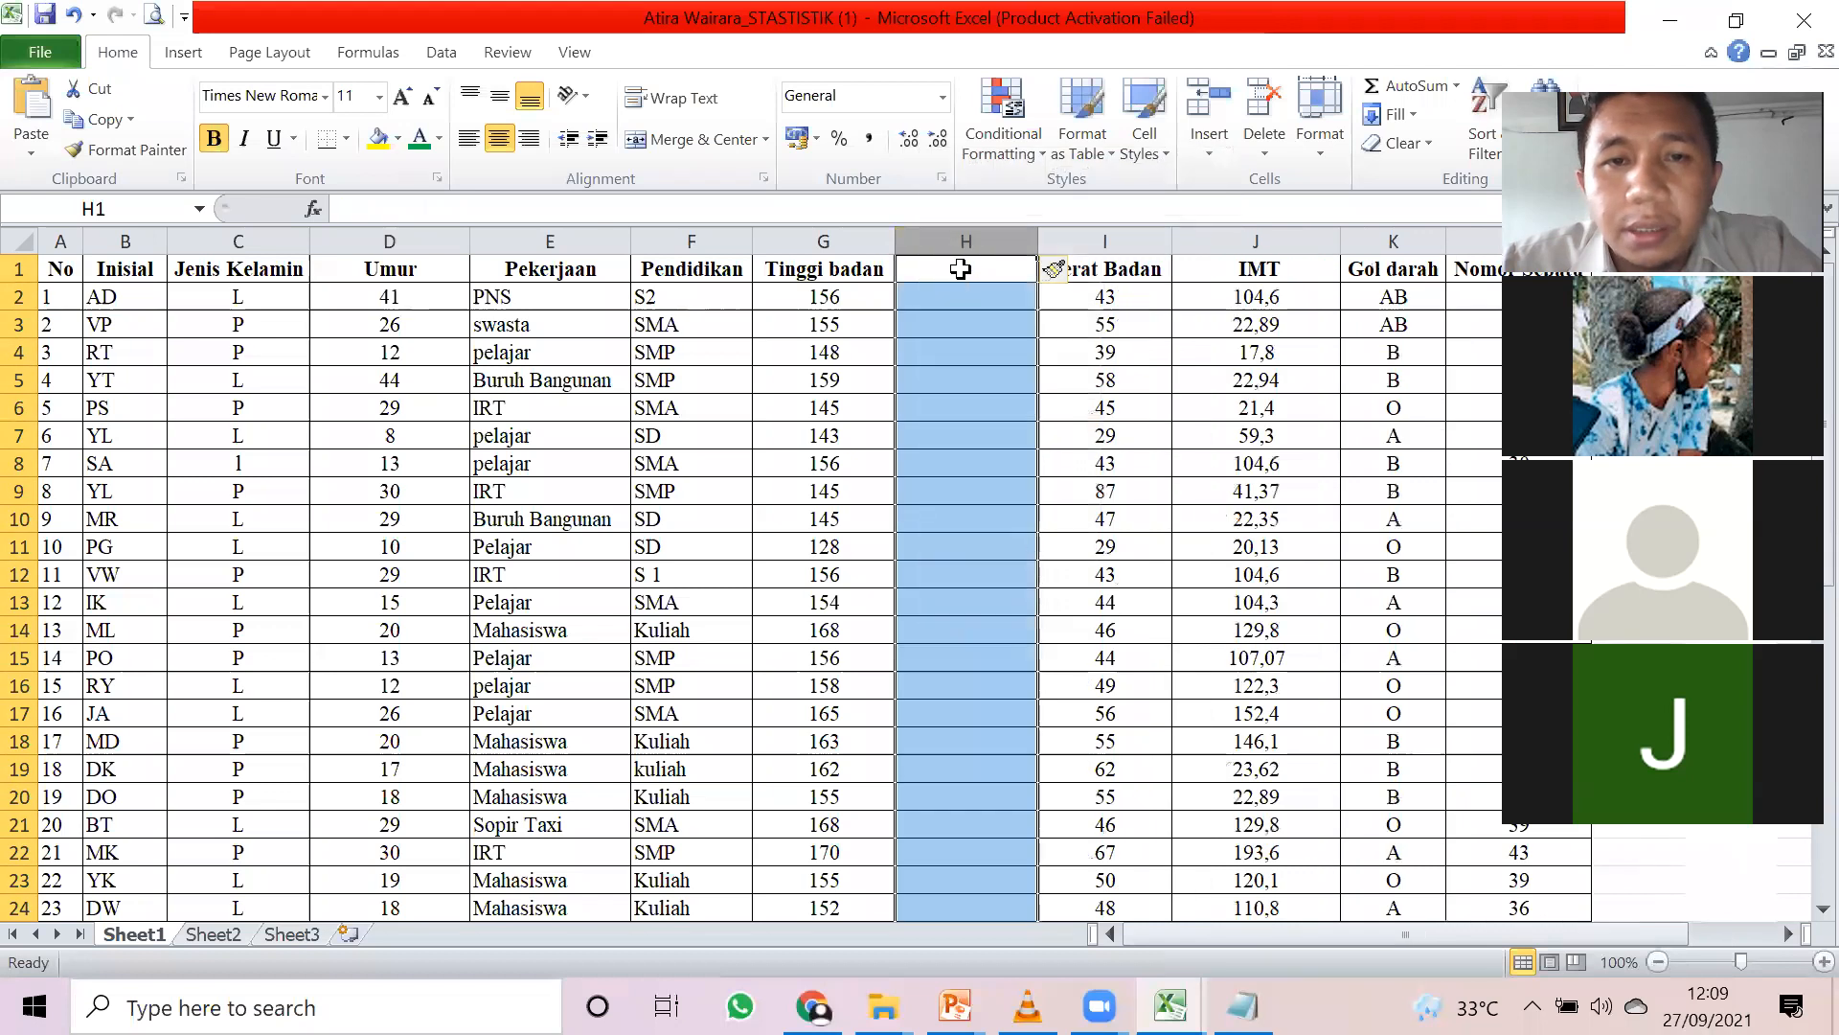
# - Enter the formula =G2/100 in H2 to convert the first respondent's height to metres
pyautogui.press('Down')
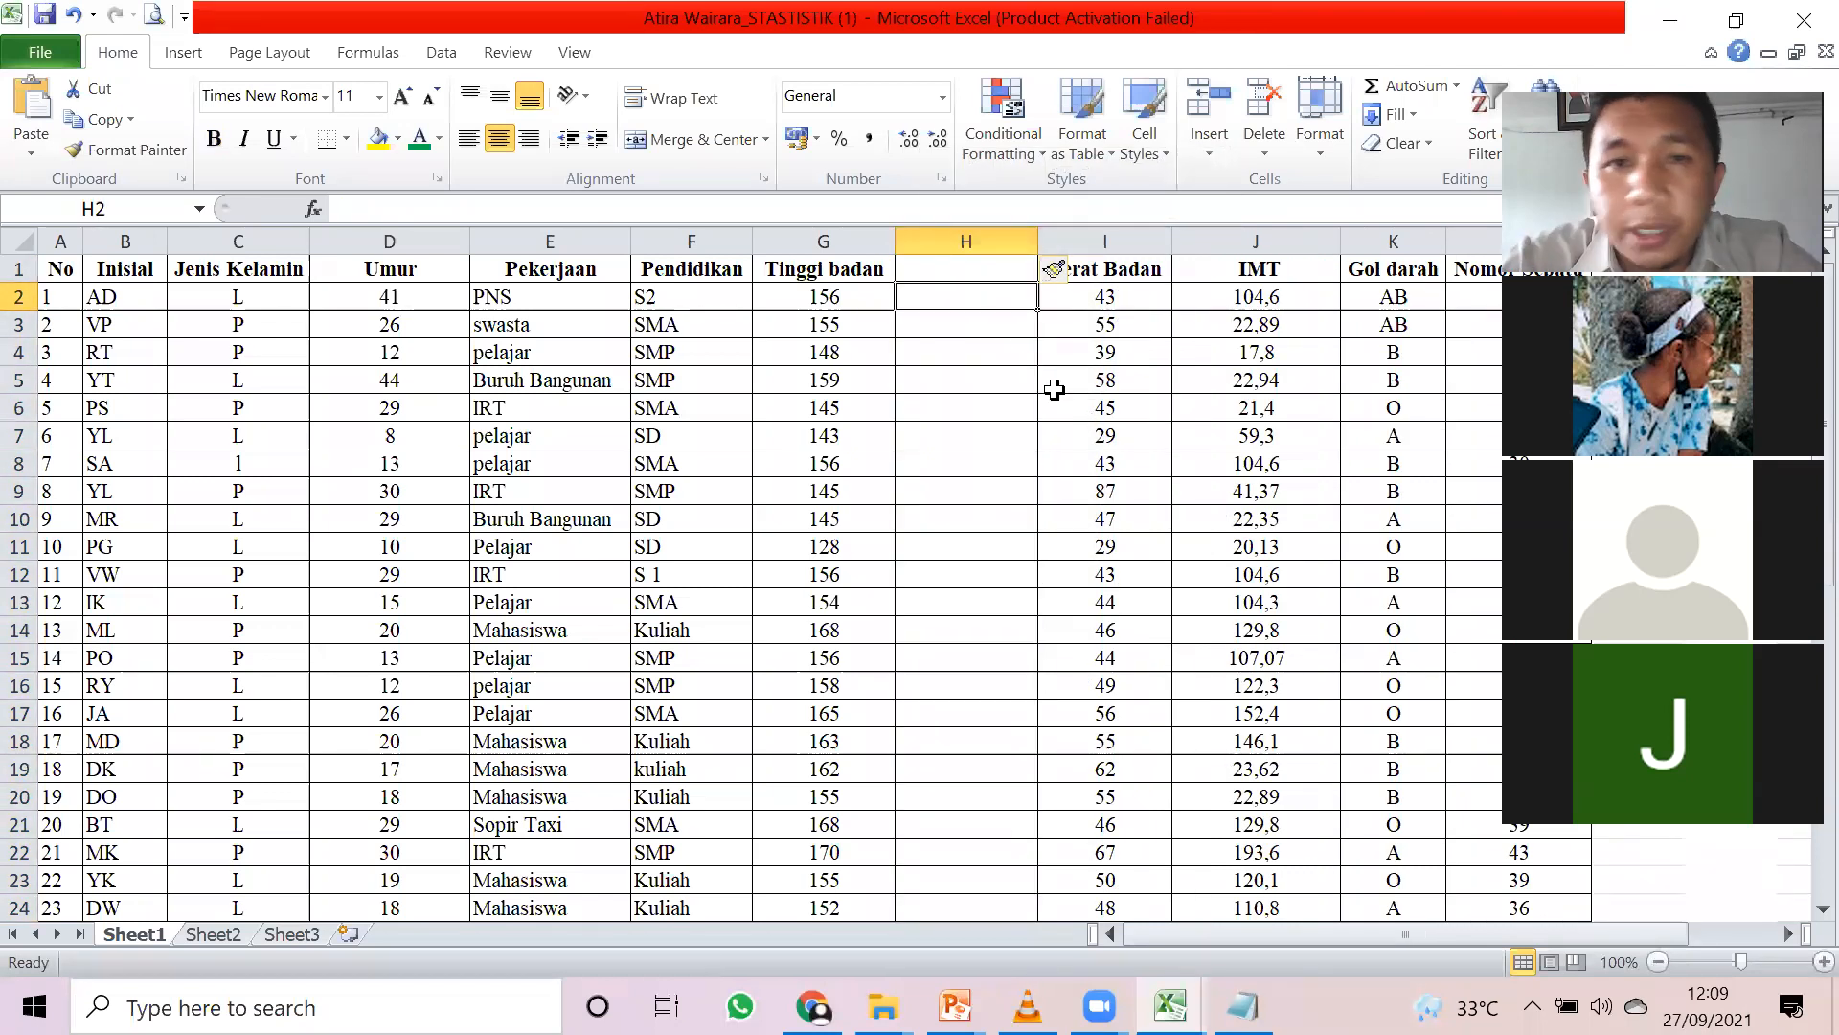
pyautogui.write('=')
pyautogui.click(834, 298)
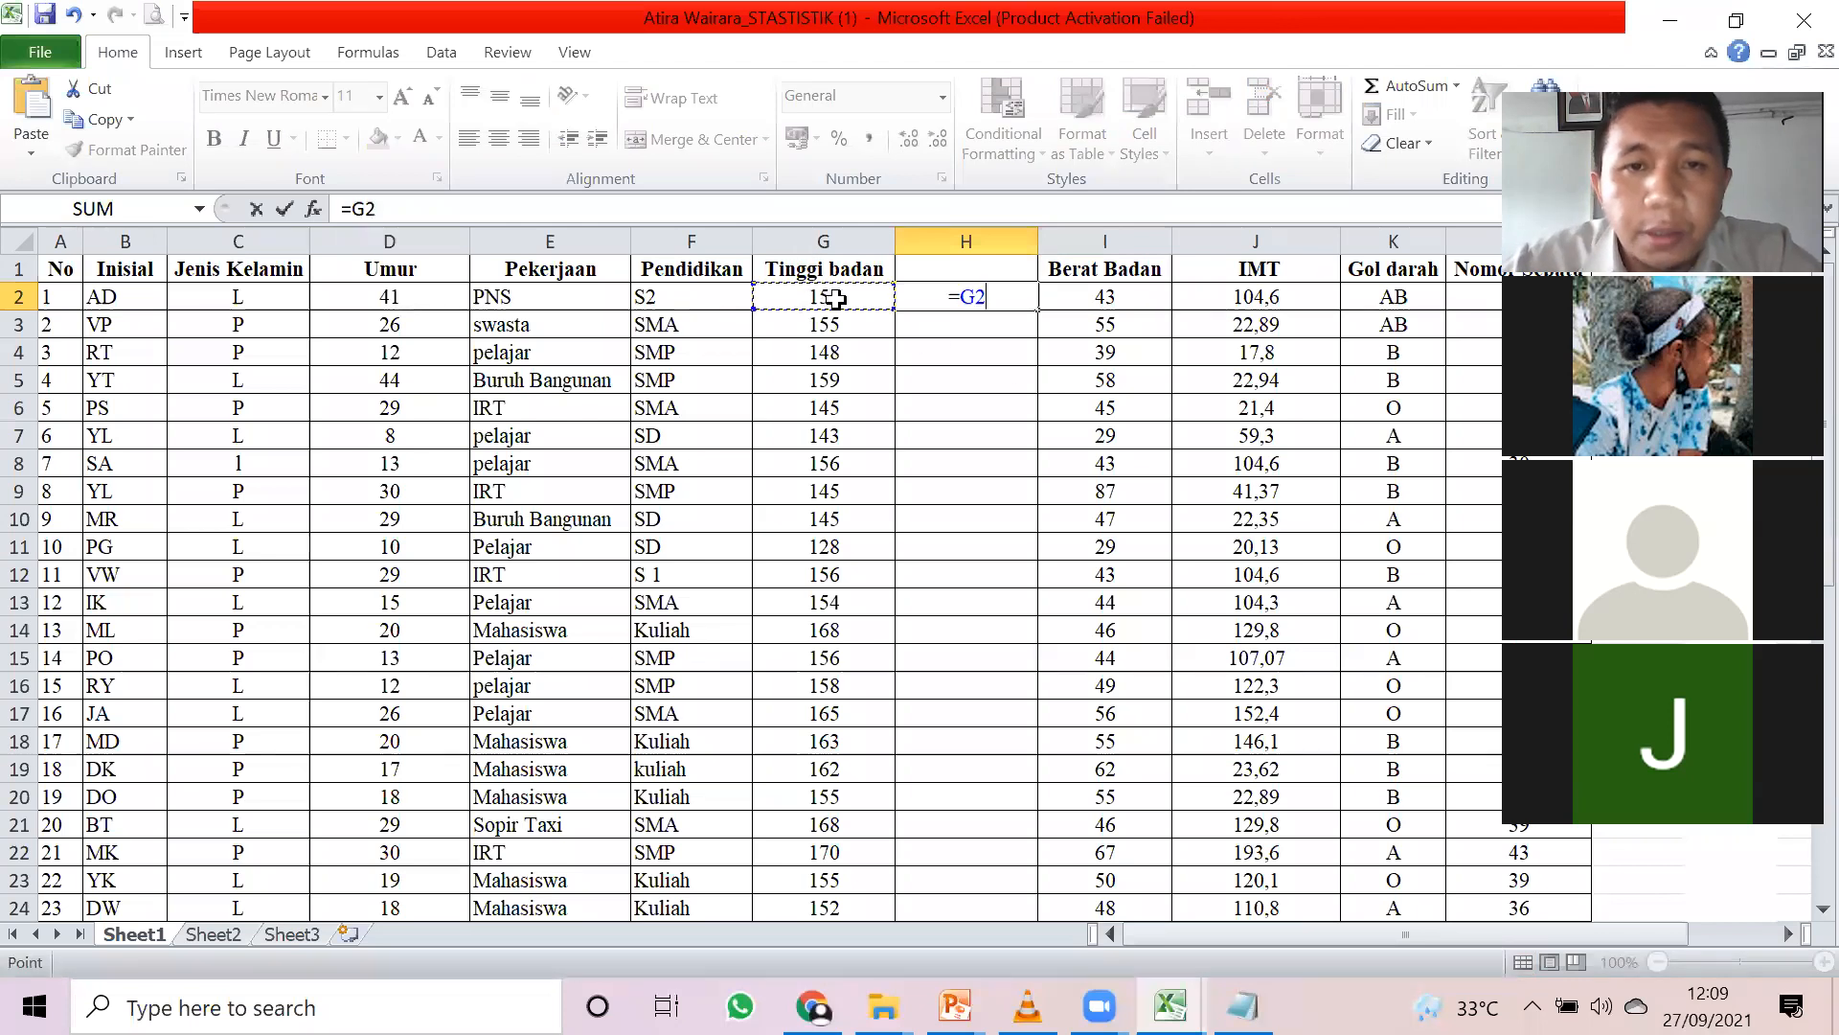
pyautogui.write('/100')
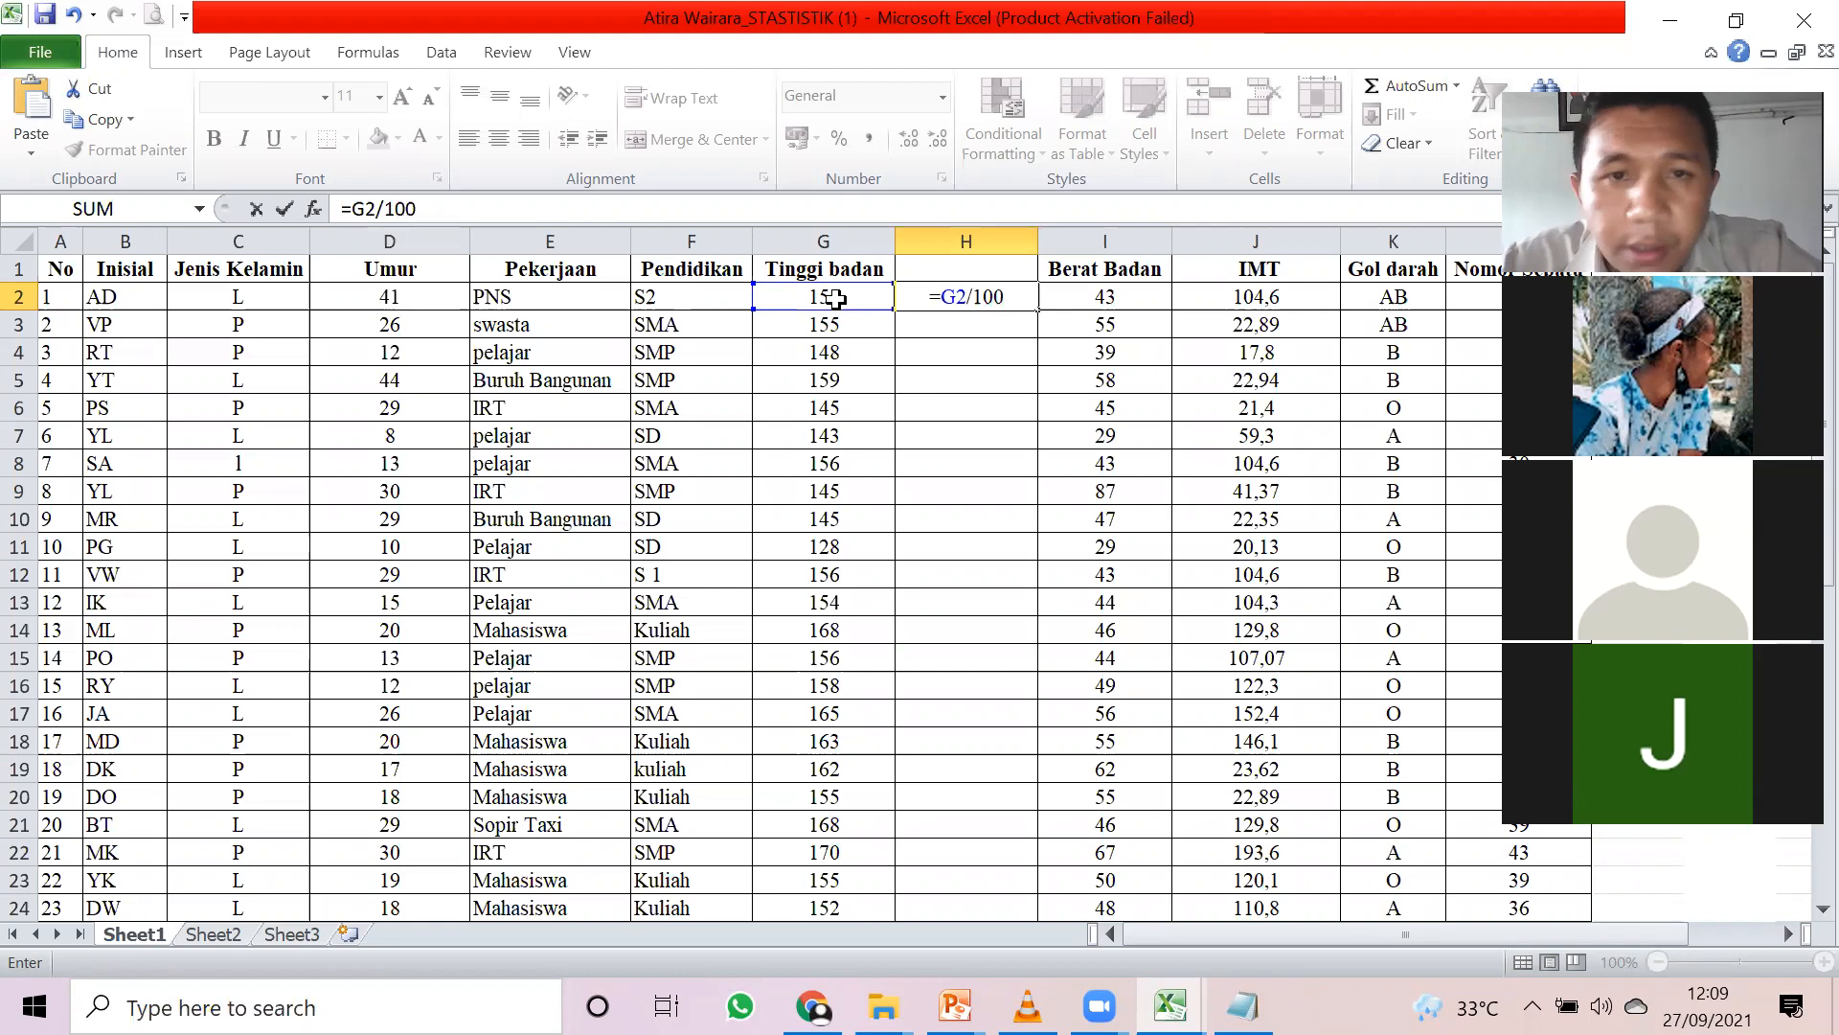
pyautogui.press('Return')
pyautogui.click(998, 295)
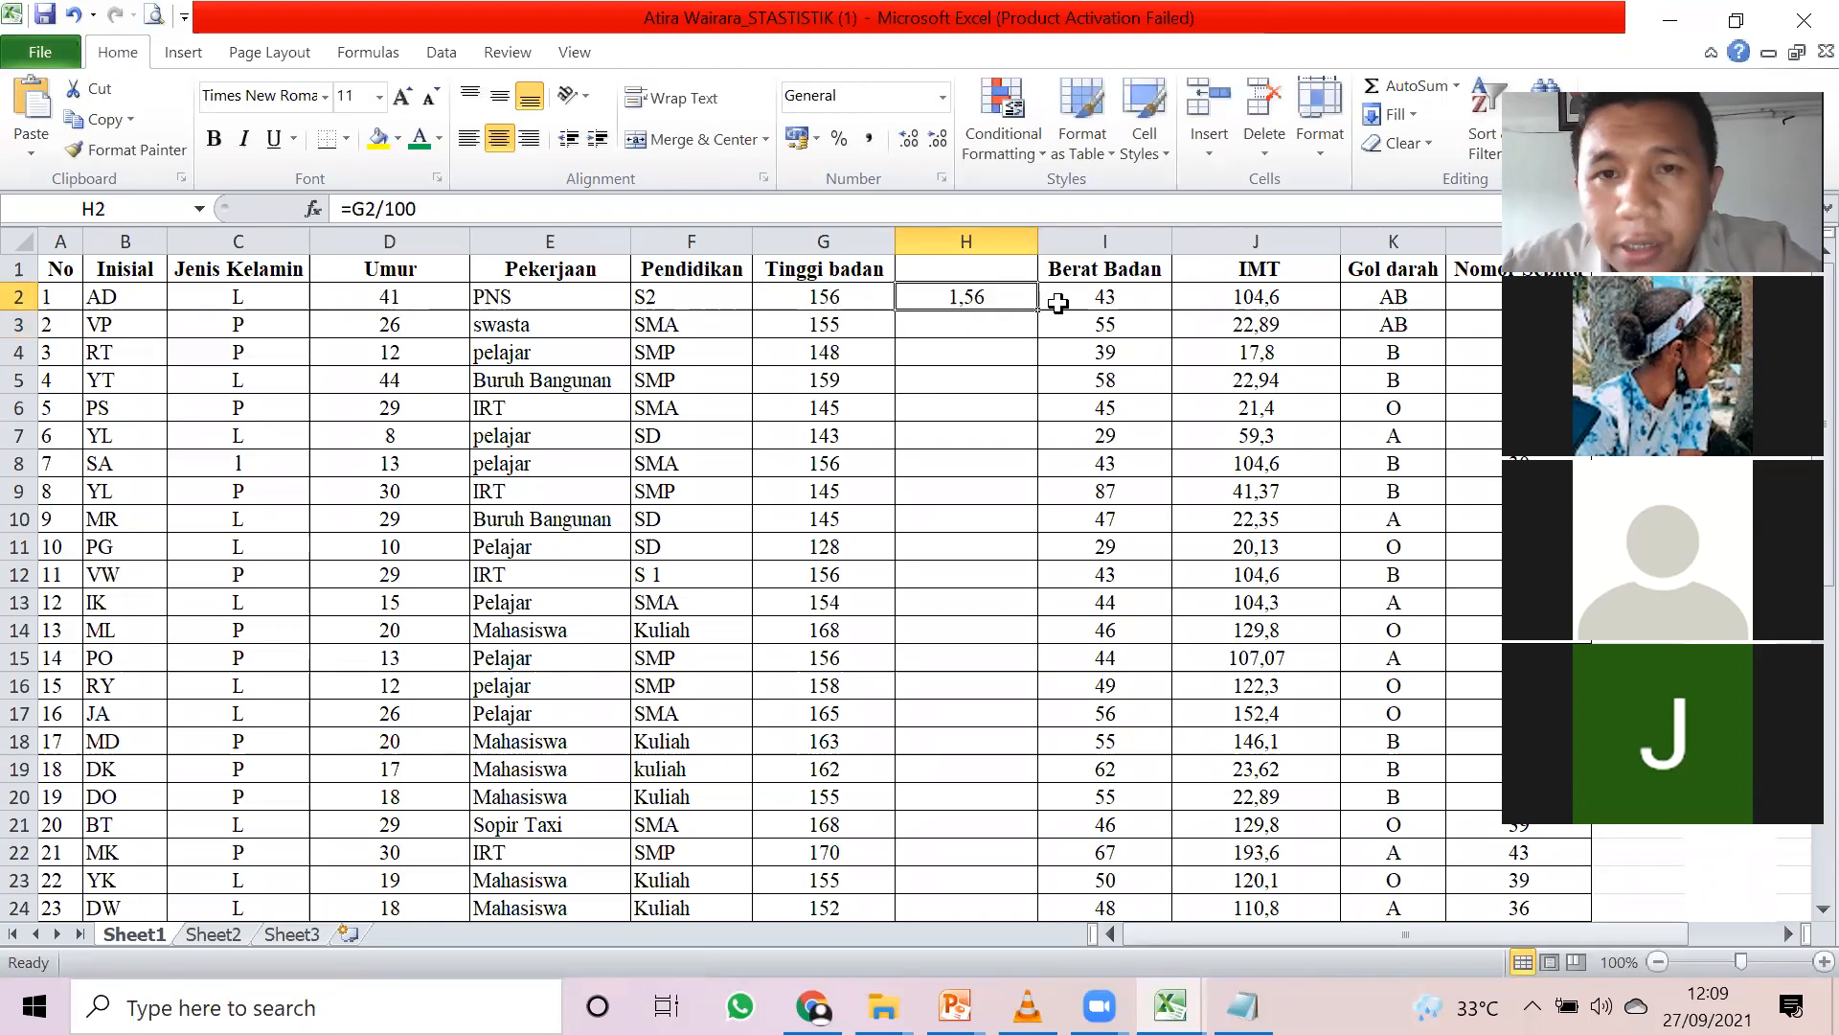
# - Fill the H2 height conversion formula down column H for all respondents and check the filled rows
pyautogui.moveTo(1038, 308); pyautogui.dragTo(948, 841)
pyautogui.scroll(8, 973, 629)
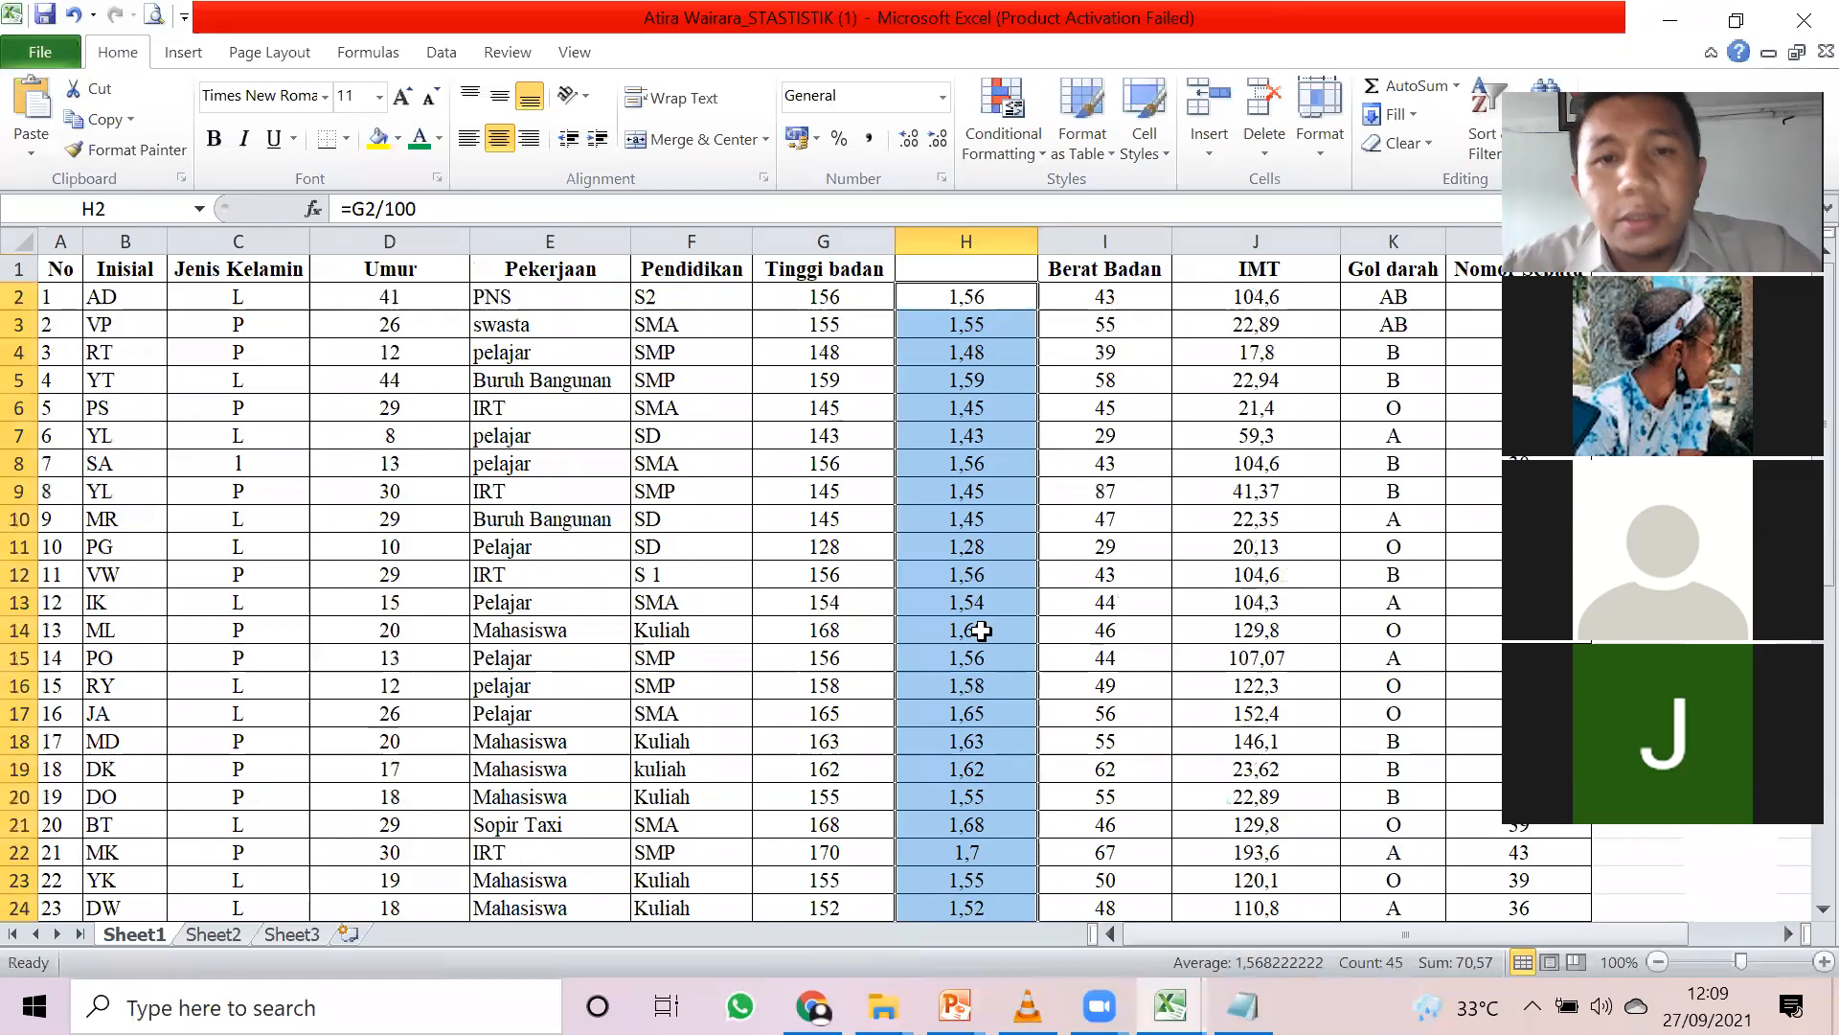
pyautogui.scroll(-6, 982, 631)
pyautogui.scroll(-6, 997, 636)
pyautogui.scroll(6, 1005, 636)
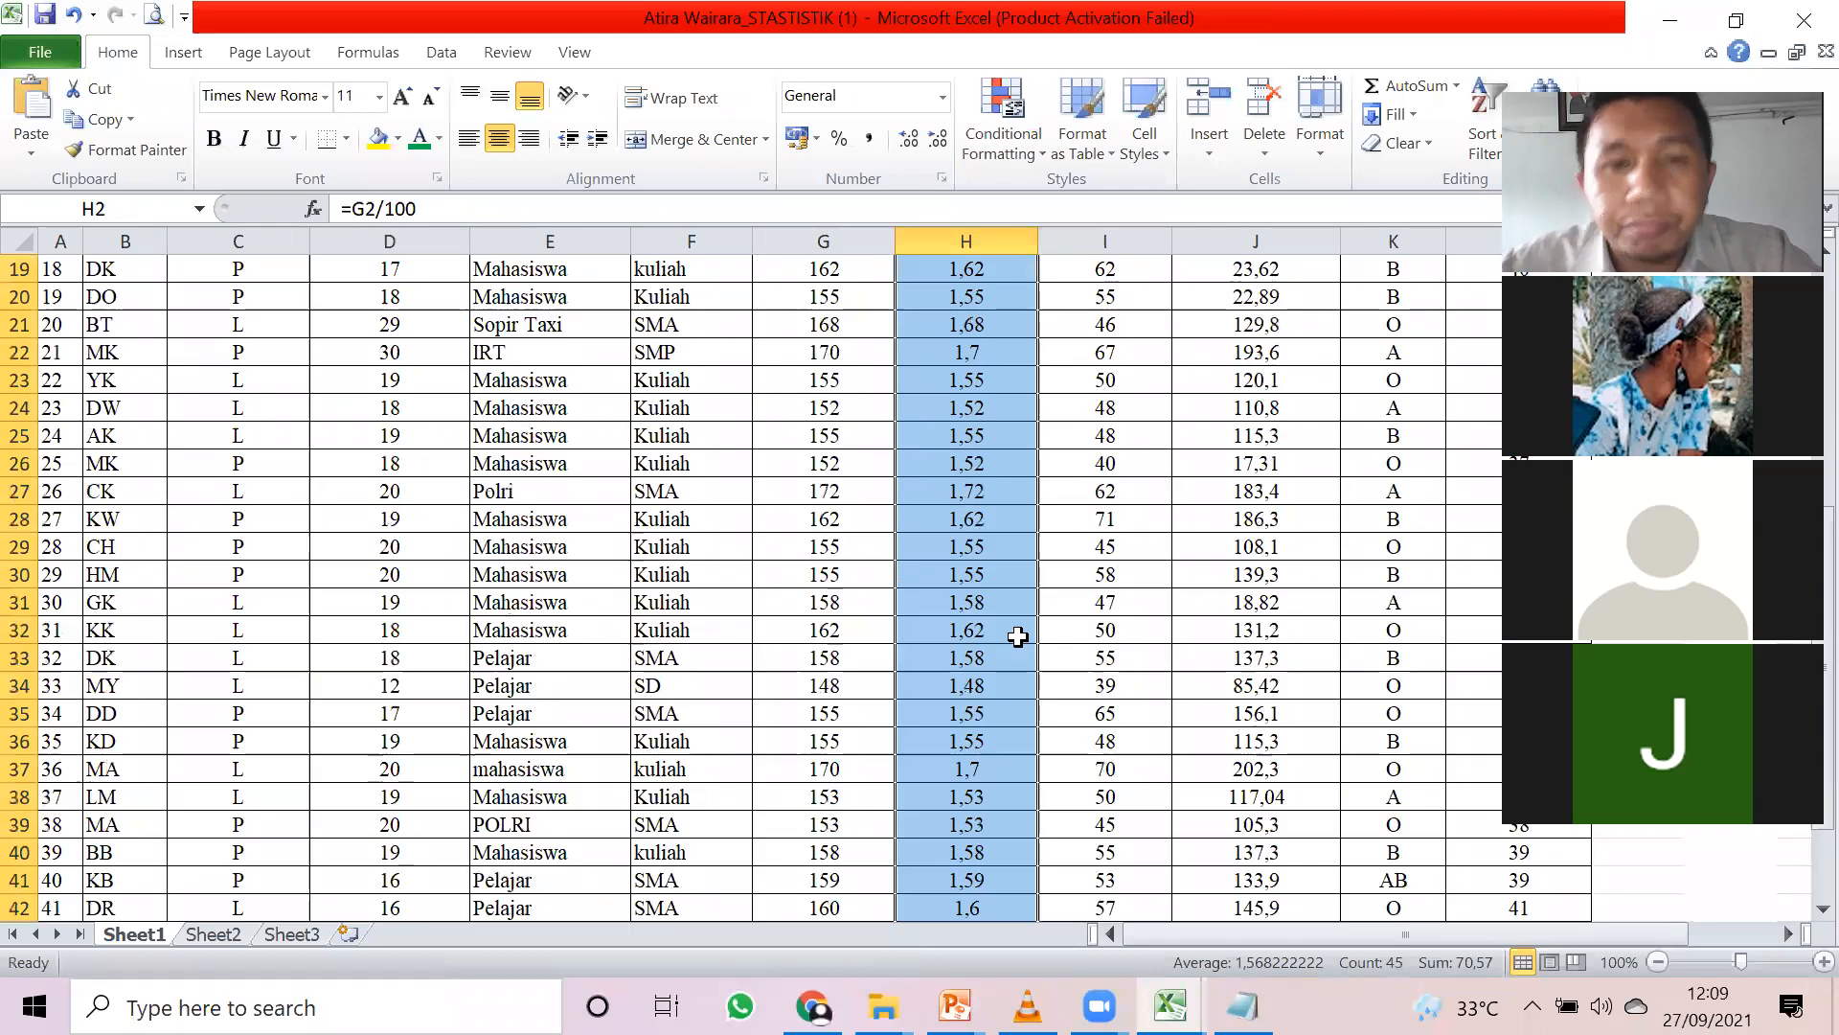
pyautogui.scroll(6, 1017, 636)
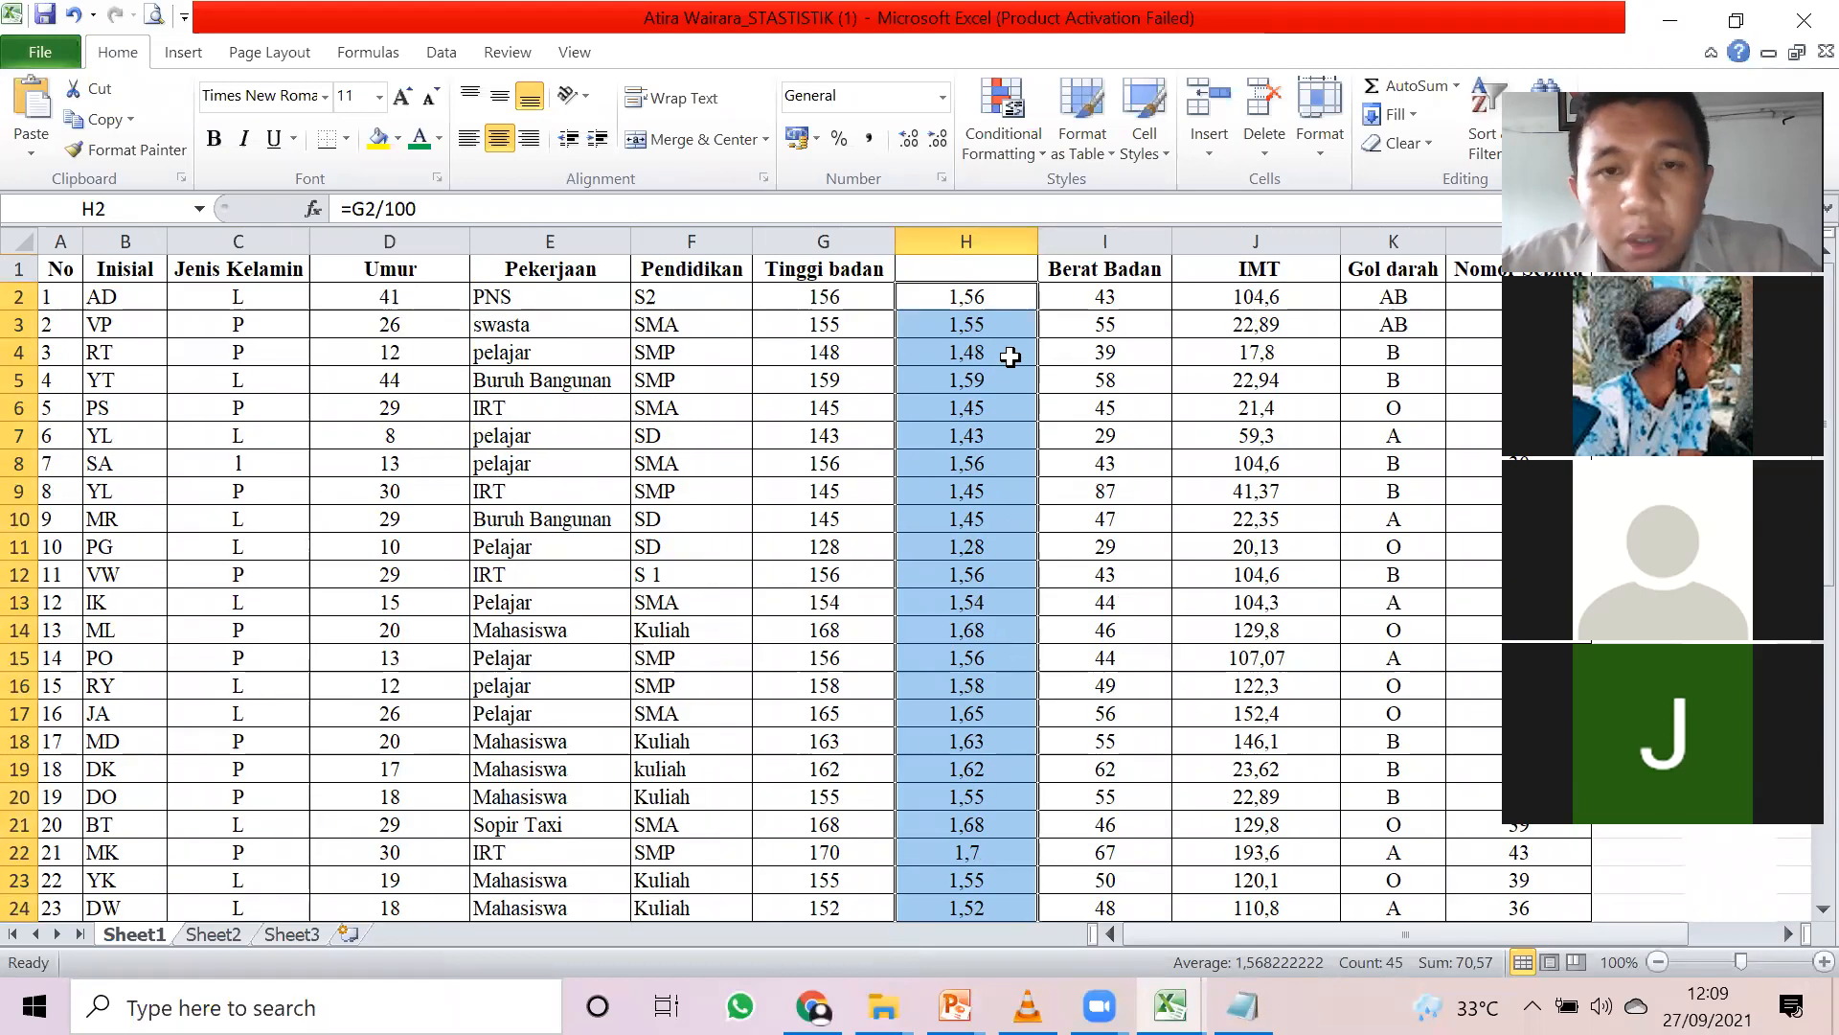
# - Copy the converted heights from column H and paste them as values over the Tinggi badan data starting at G2
pyautogui.hotkey('ctrl', 'c')
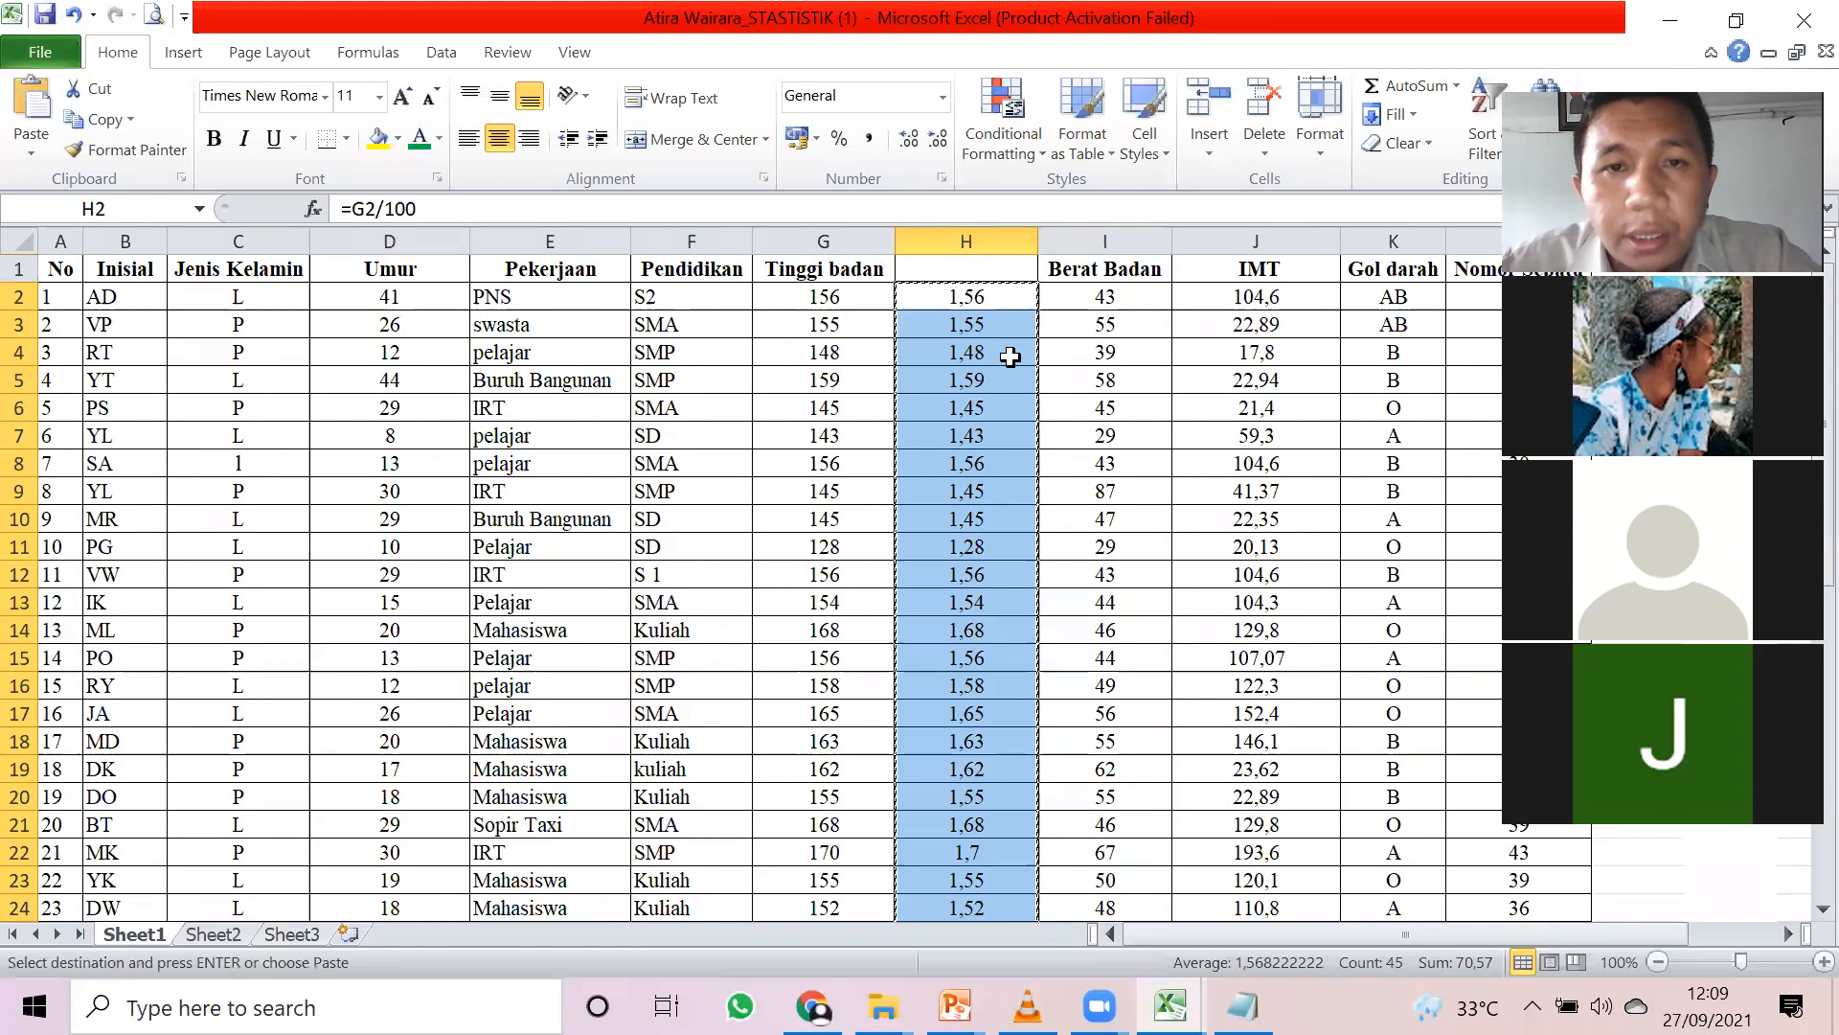
pyautogui.click(848, 299)
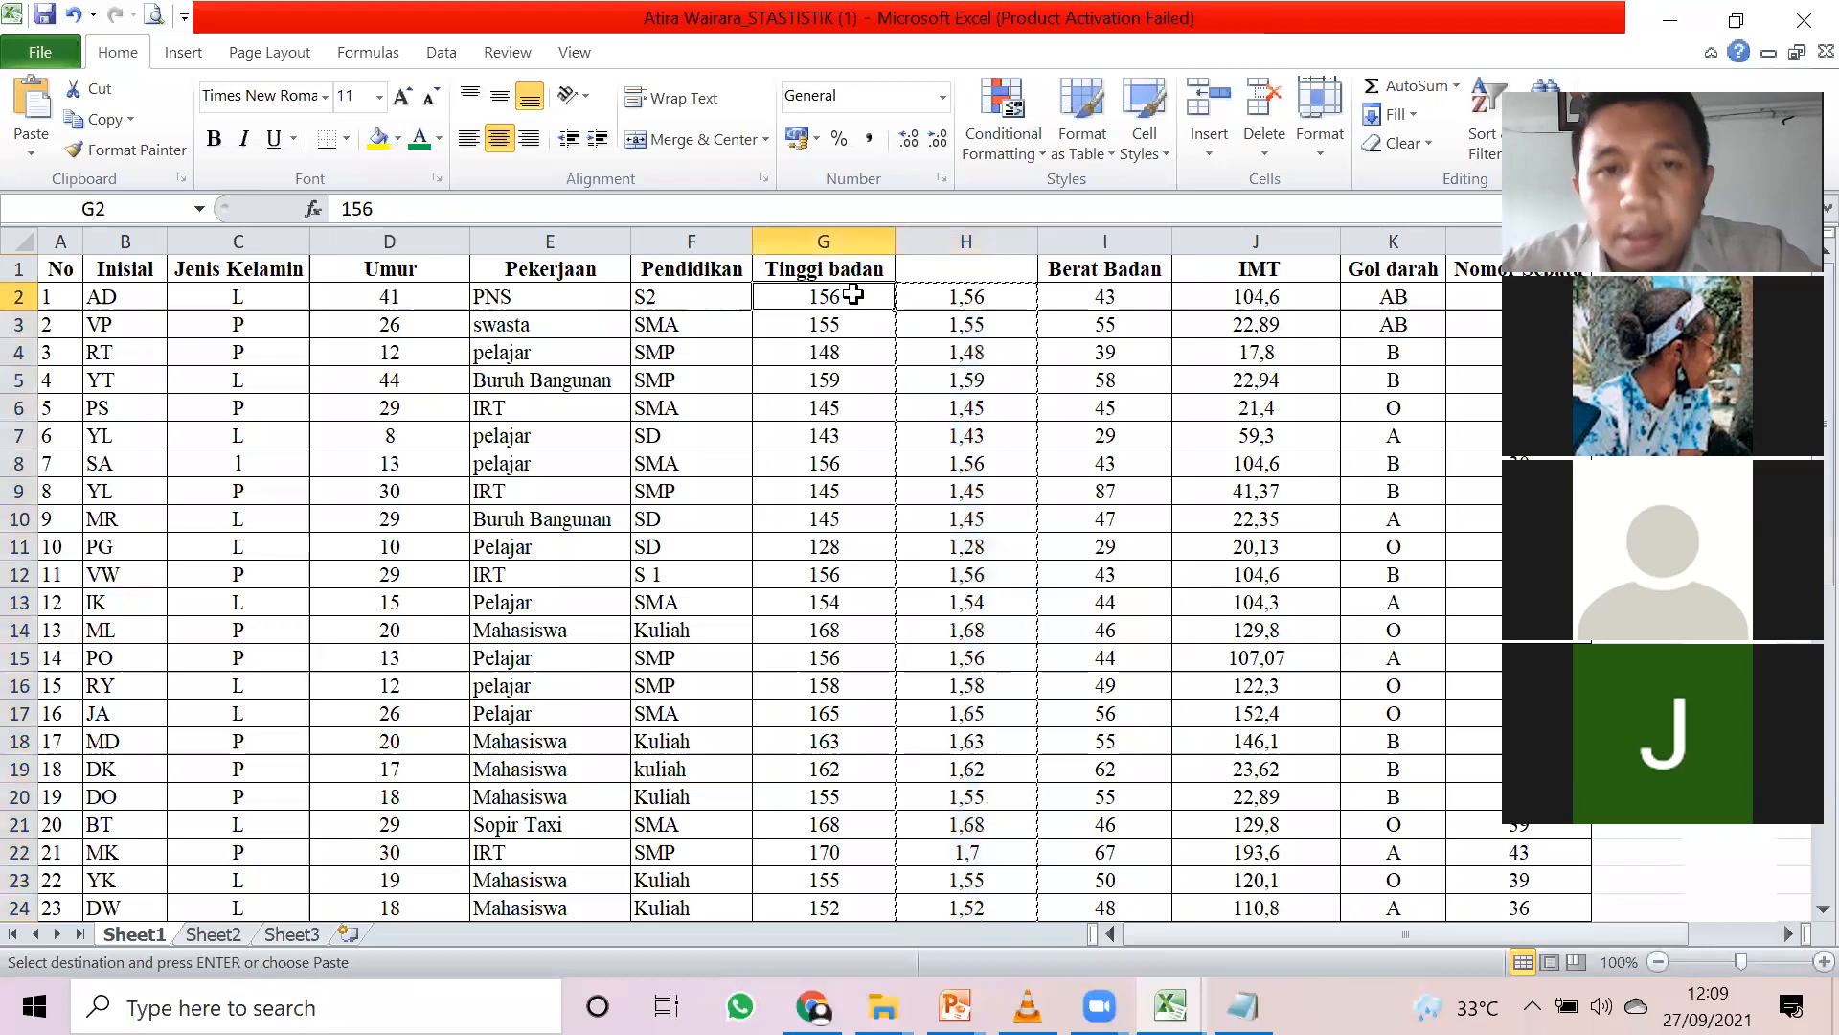
pyautogui.rightClick(856, 304)
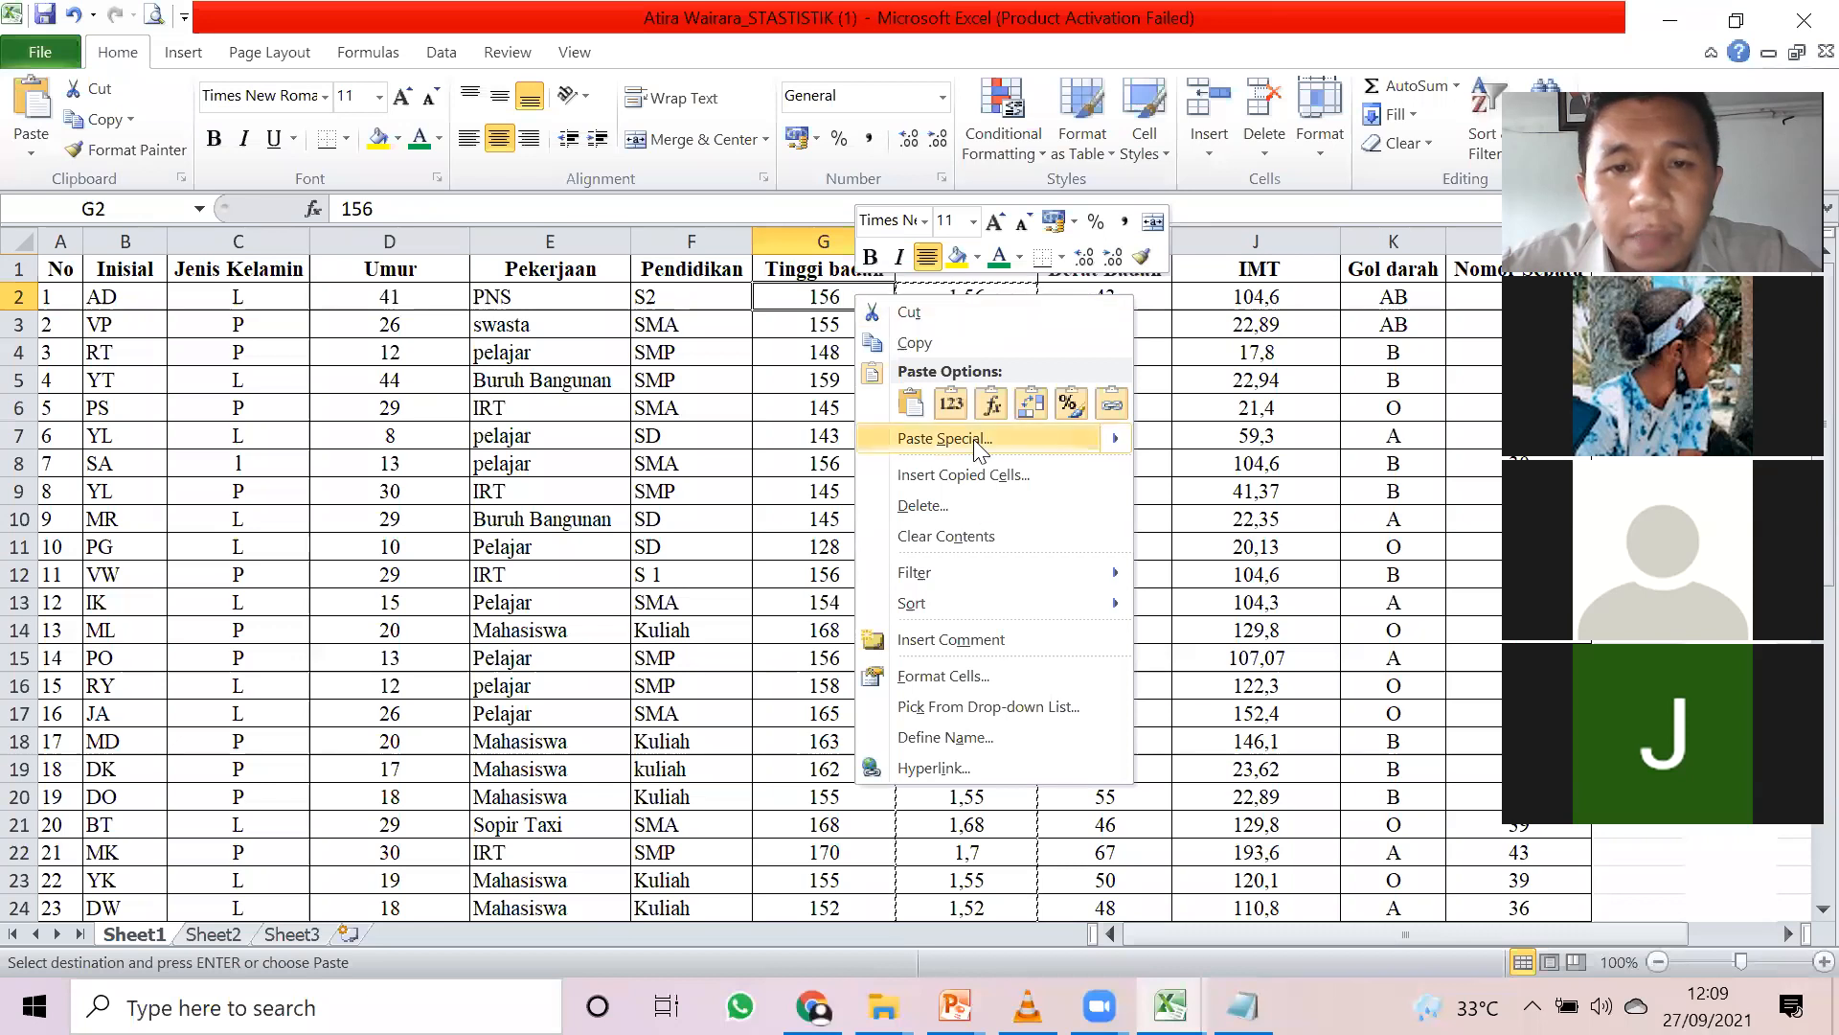
pyautogui.moveTo(976, 446)
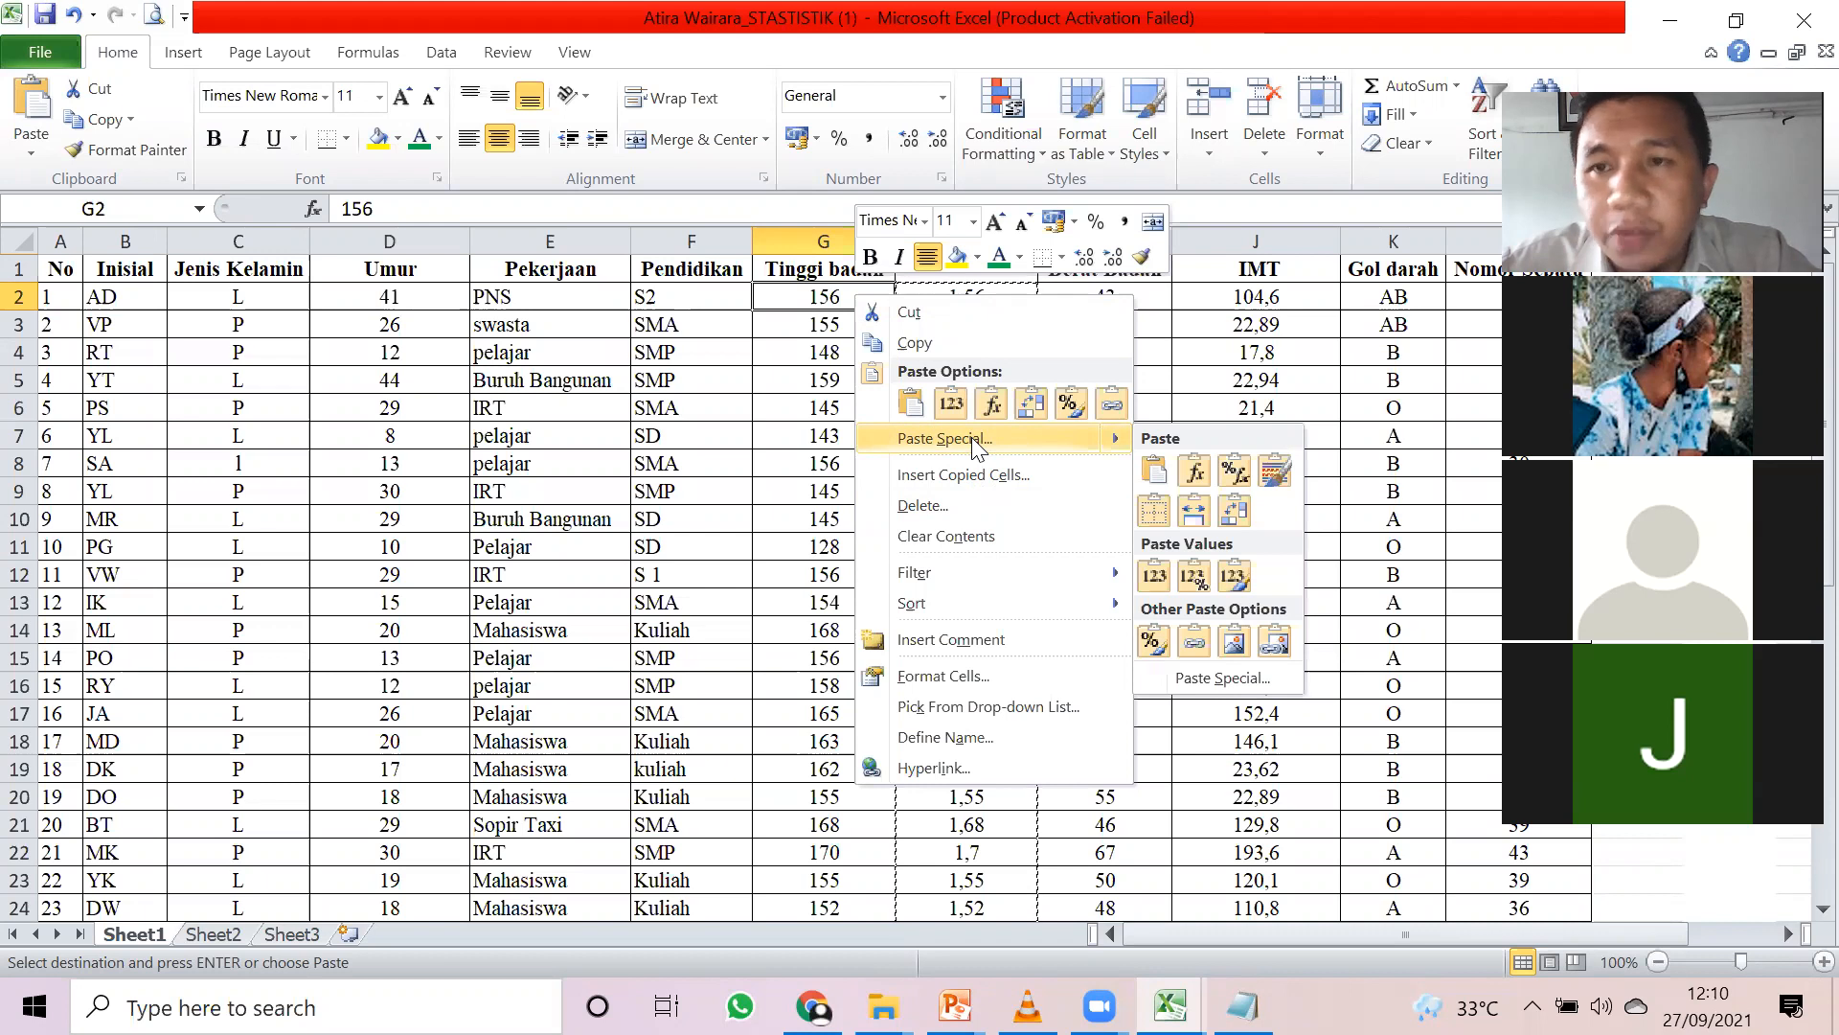
pyautogui.click(959, 402)
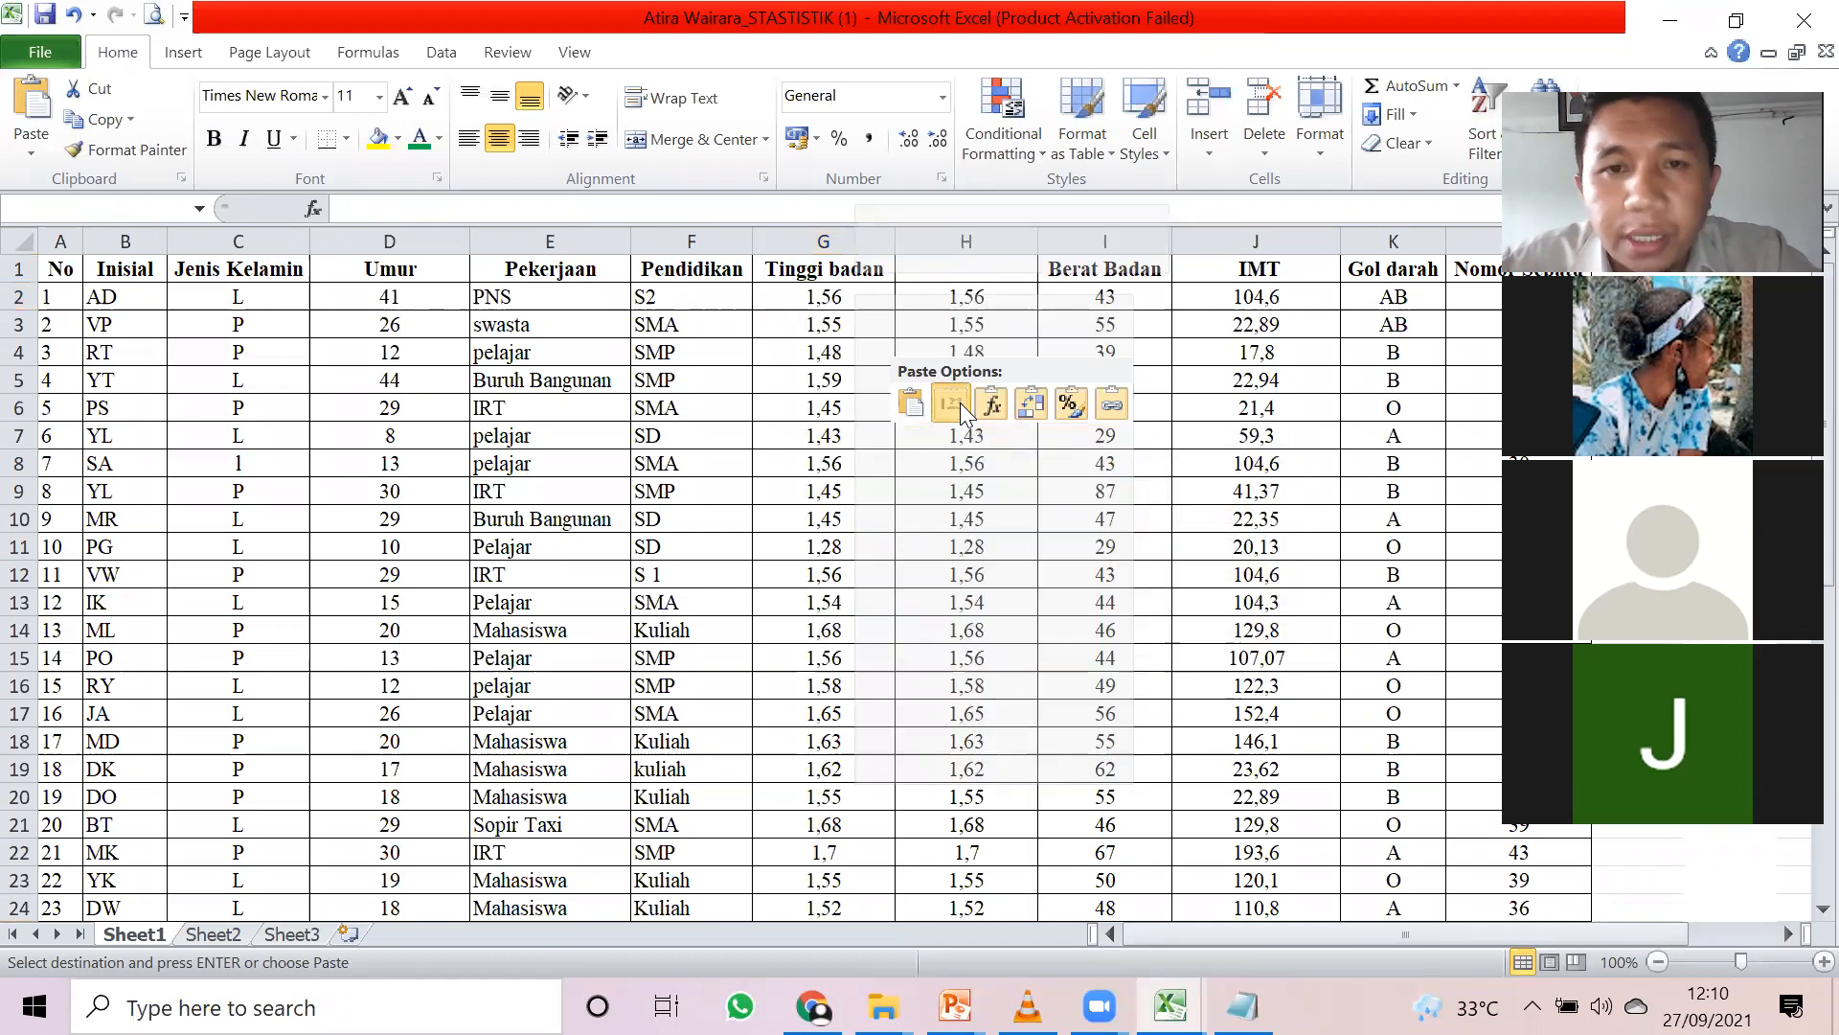
pyautogui.press('Escape')
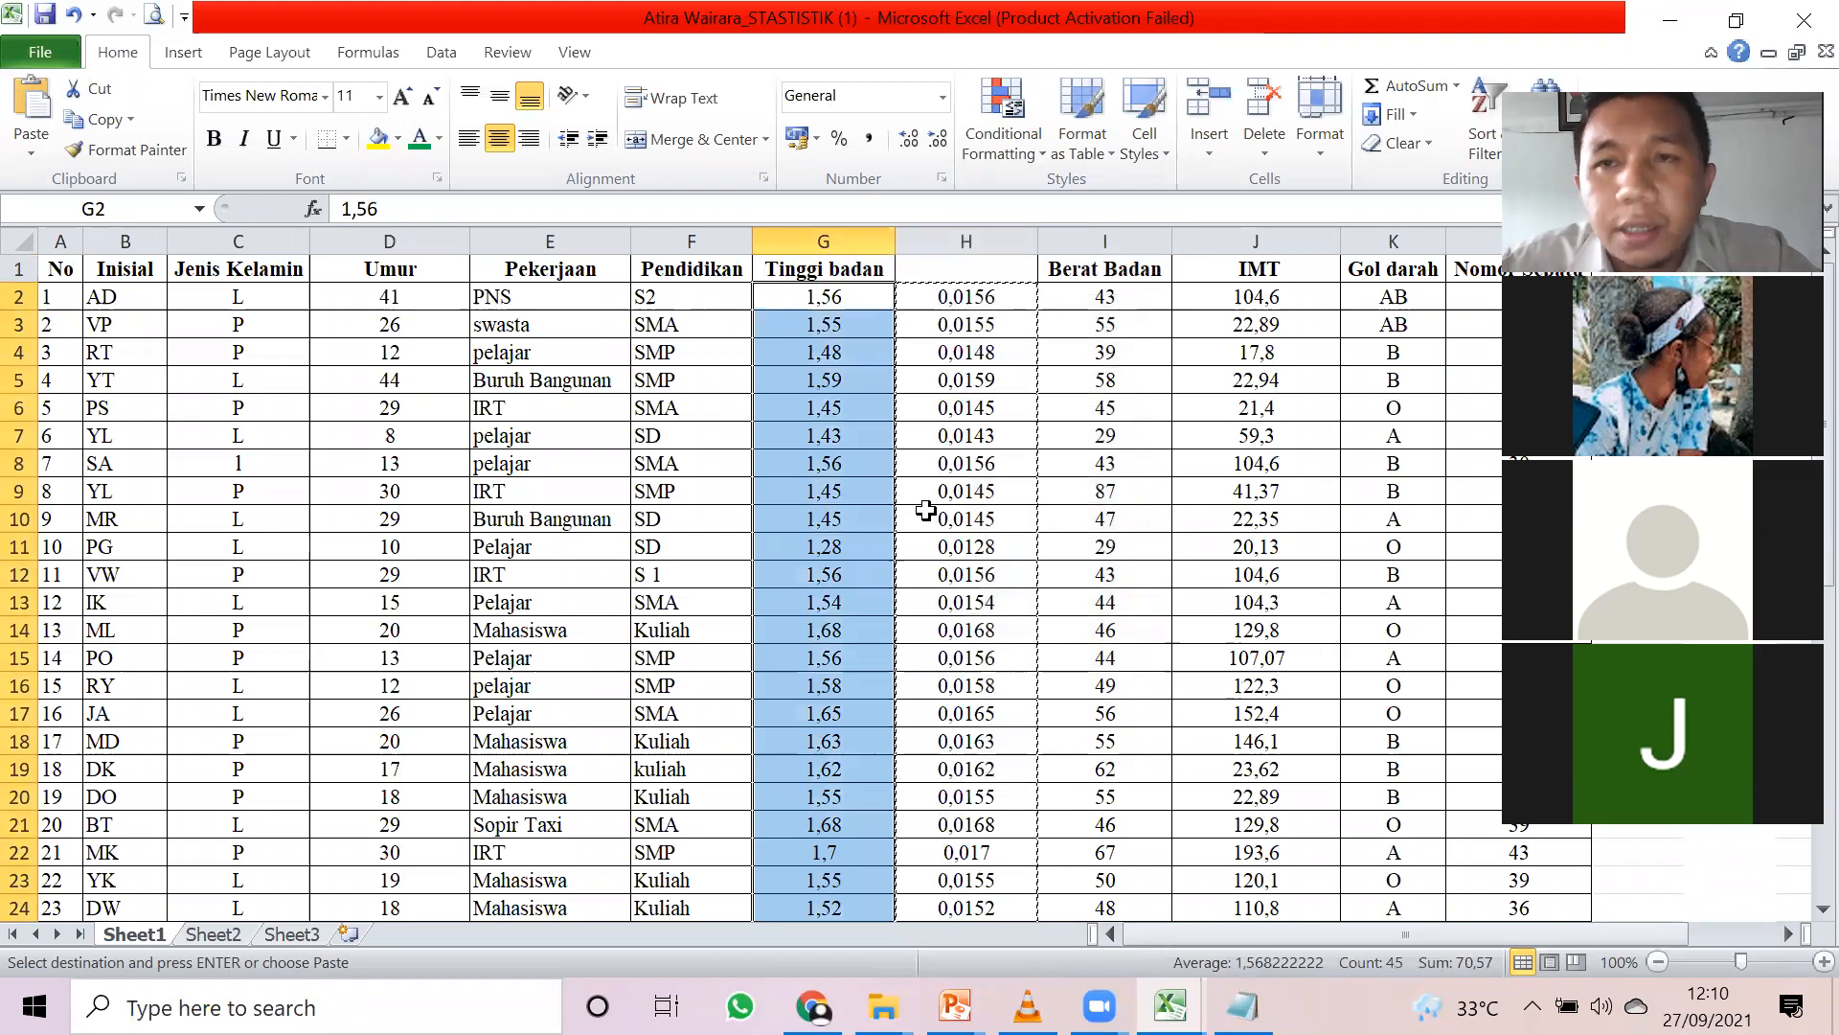
# - Delete helper column H between Tinggi badan and Berat Badan
pyautogui.click(975, 241)
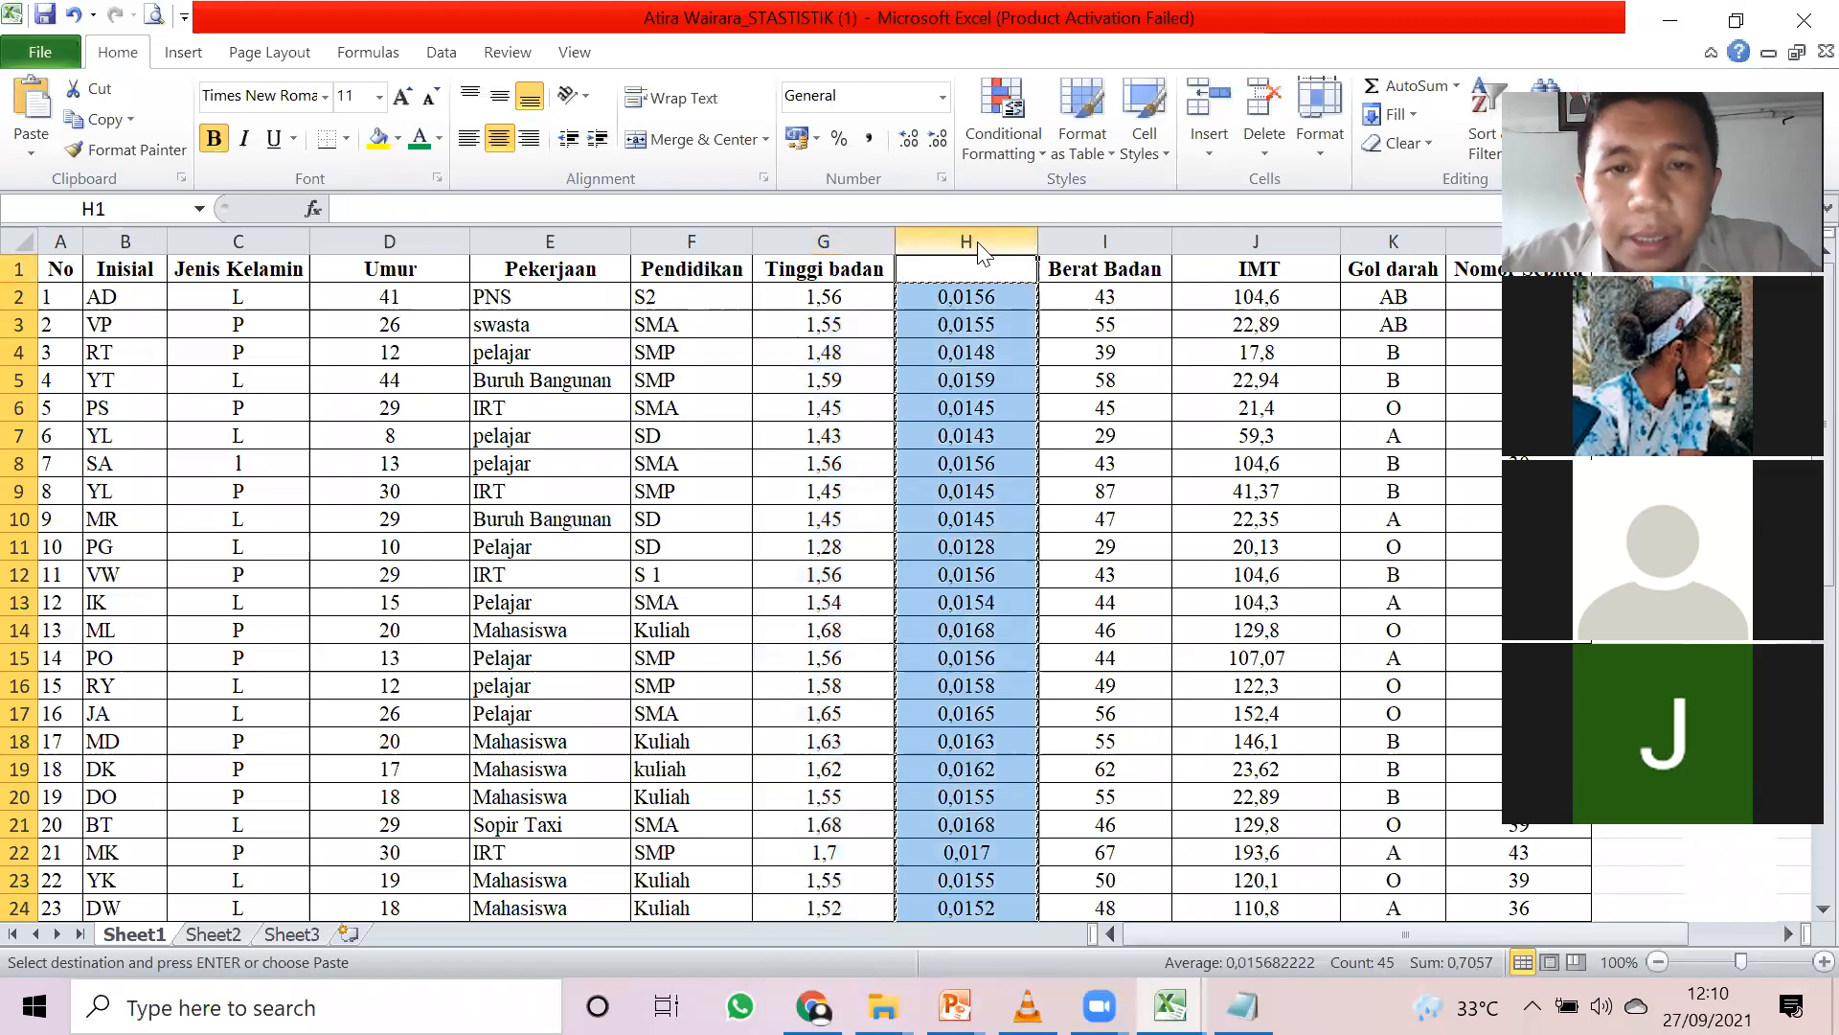
pyautogui.rightClick(979, 245)
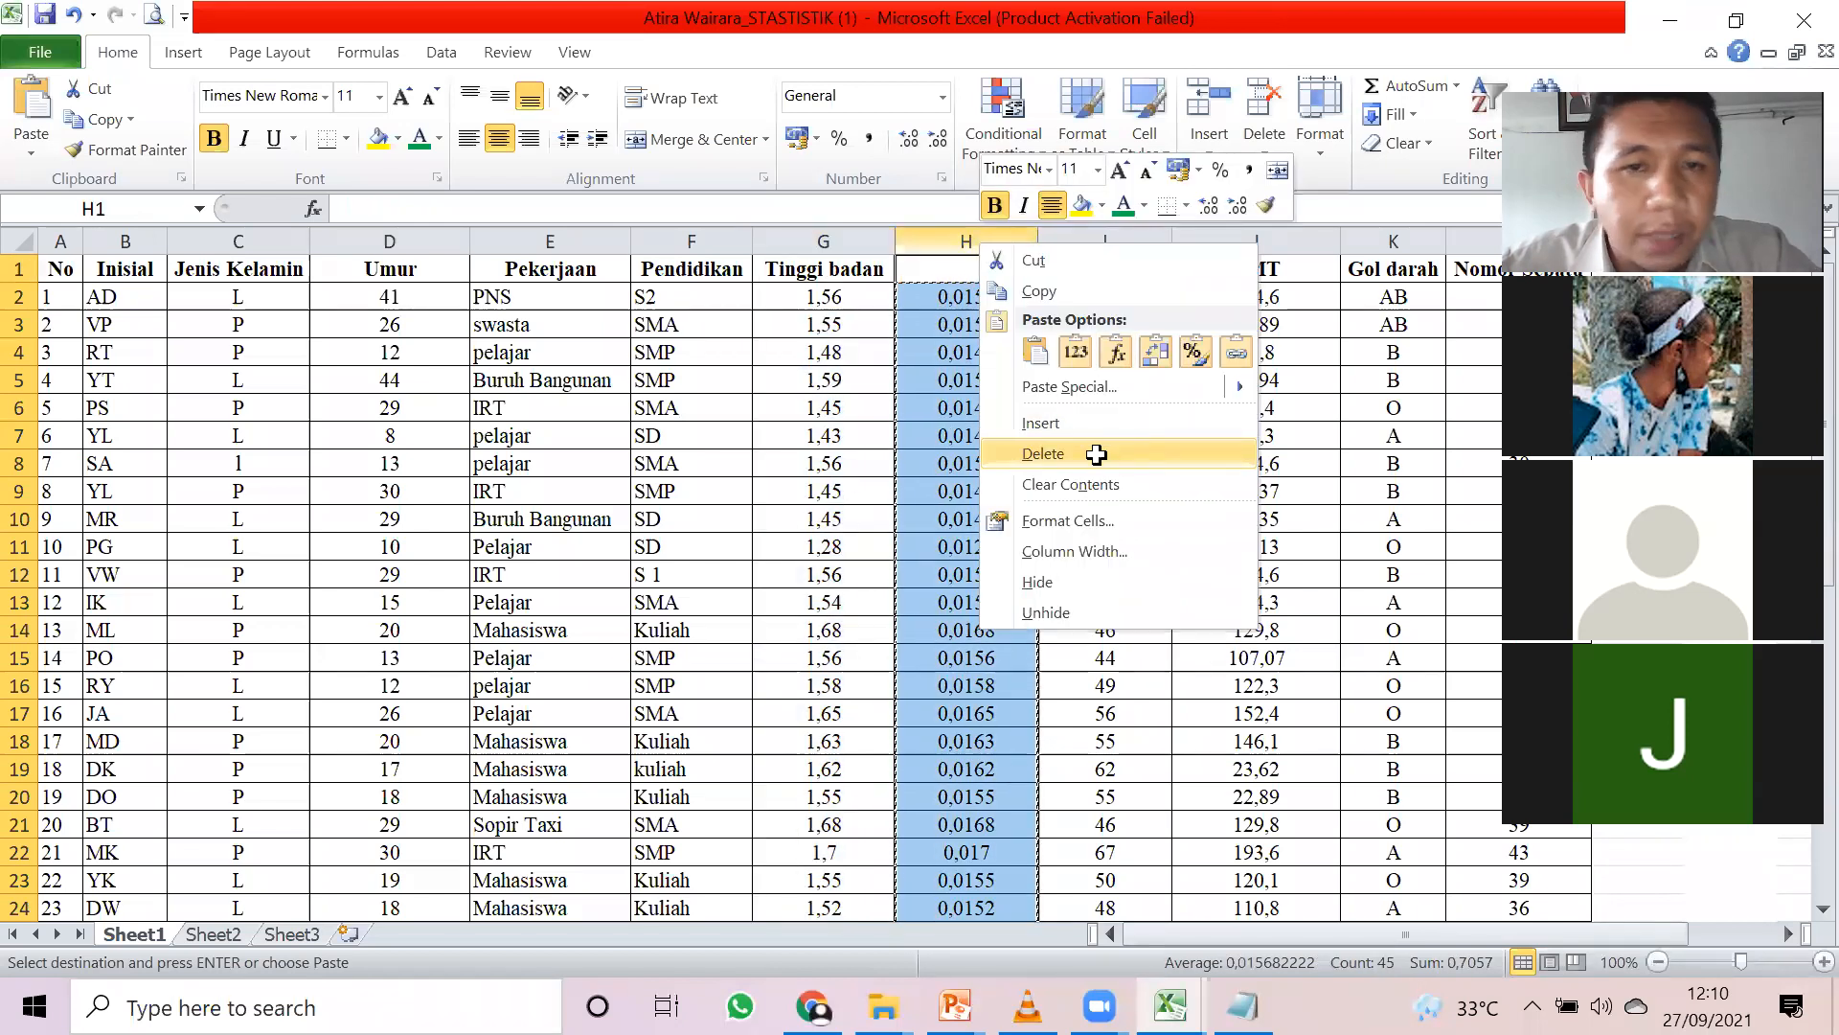
pyautogui.click(1094, 452)
pyautogui.click(984, 374)
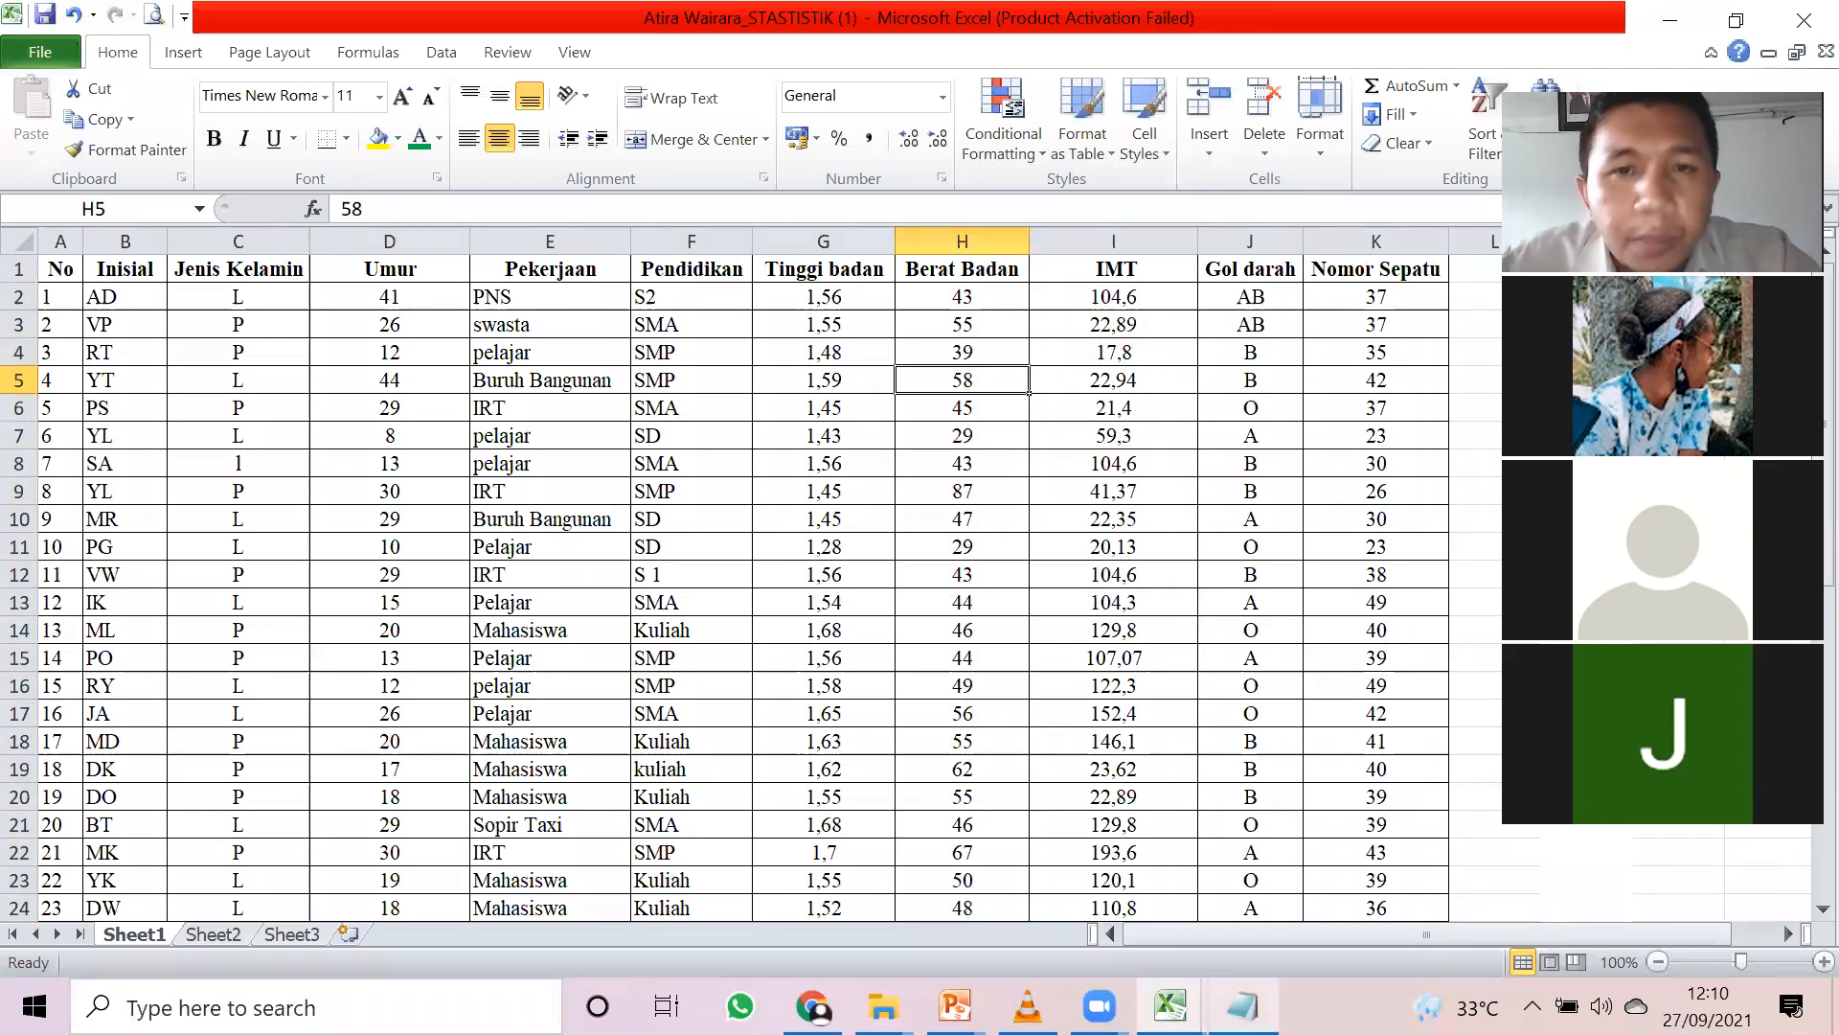
# - Switch to the KODE DATA file in Notepad, review the IMT formula notes, and return to the Excel workbook
pyautogui.click(1243, 1006)
pyautogui.scroll(-2, 737, 690)
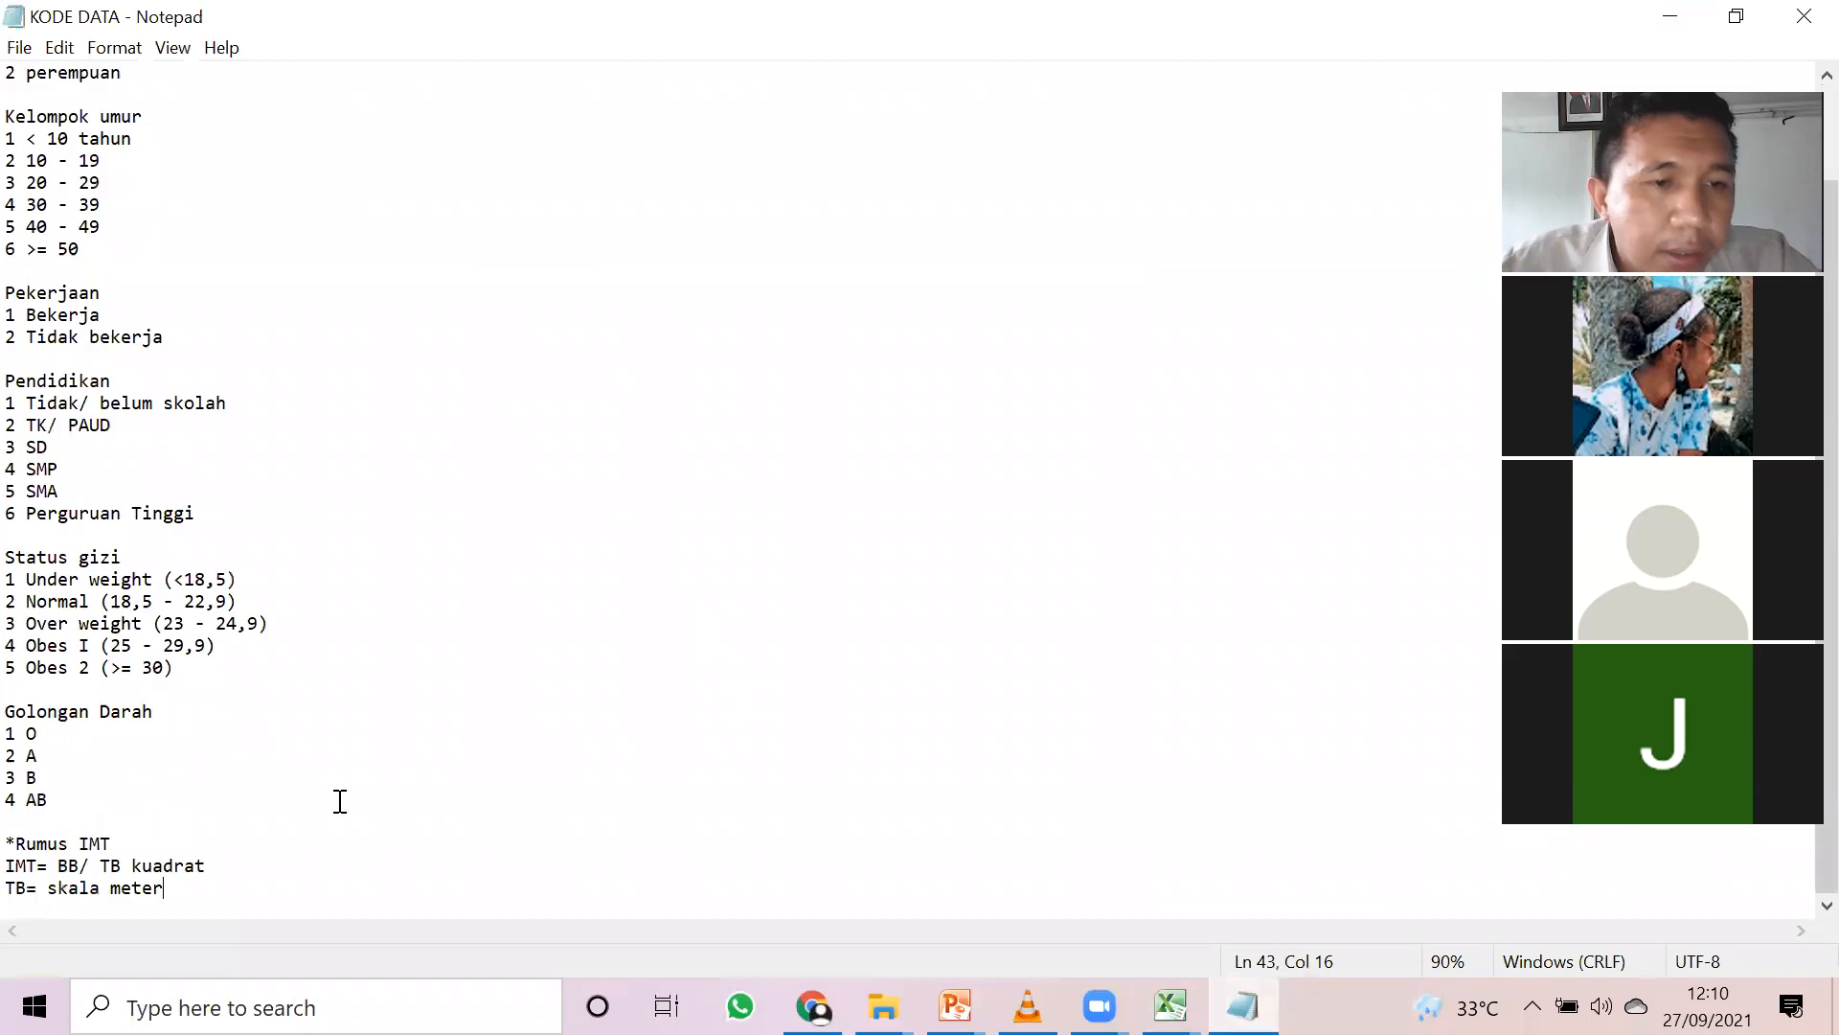
pyautogui.keyDown('shift'); pyautogui.click(14, 841); pyautogui.keyUp('shift')
pyautogui.click(411, 796)
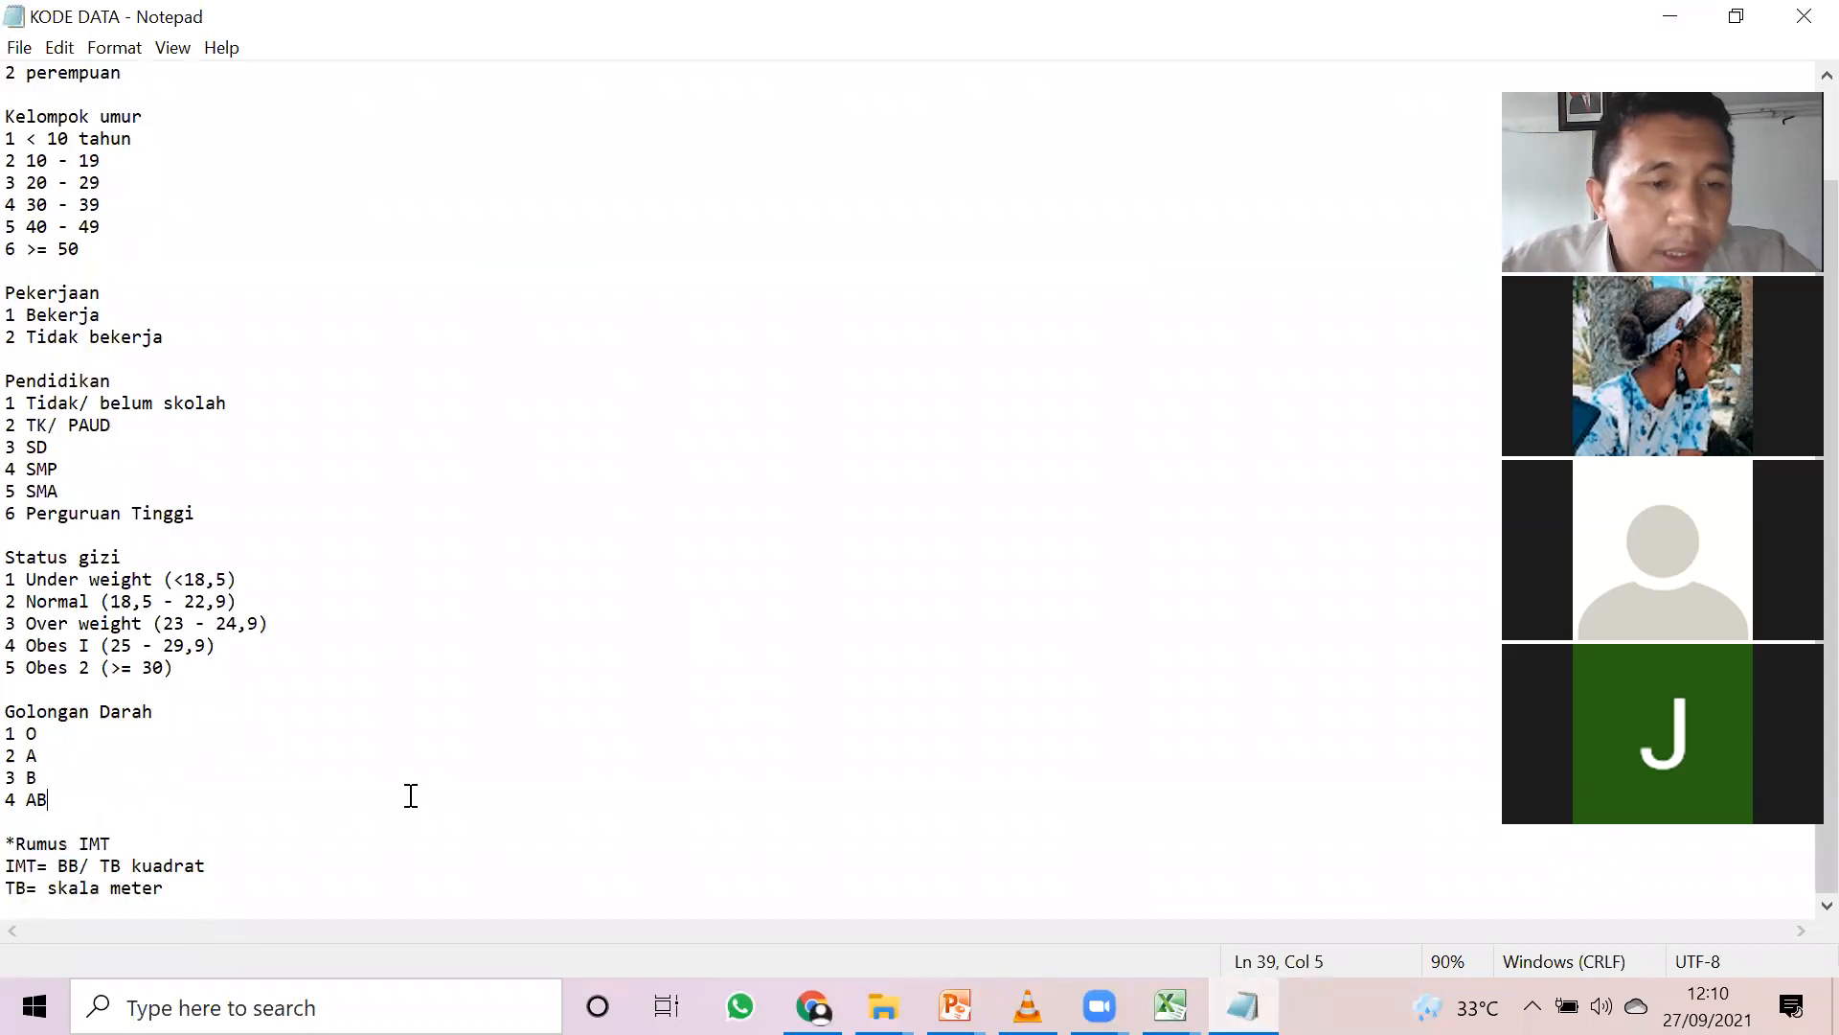
pyautogui.click(1242, 1006)
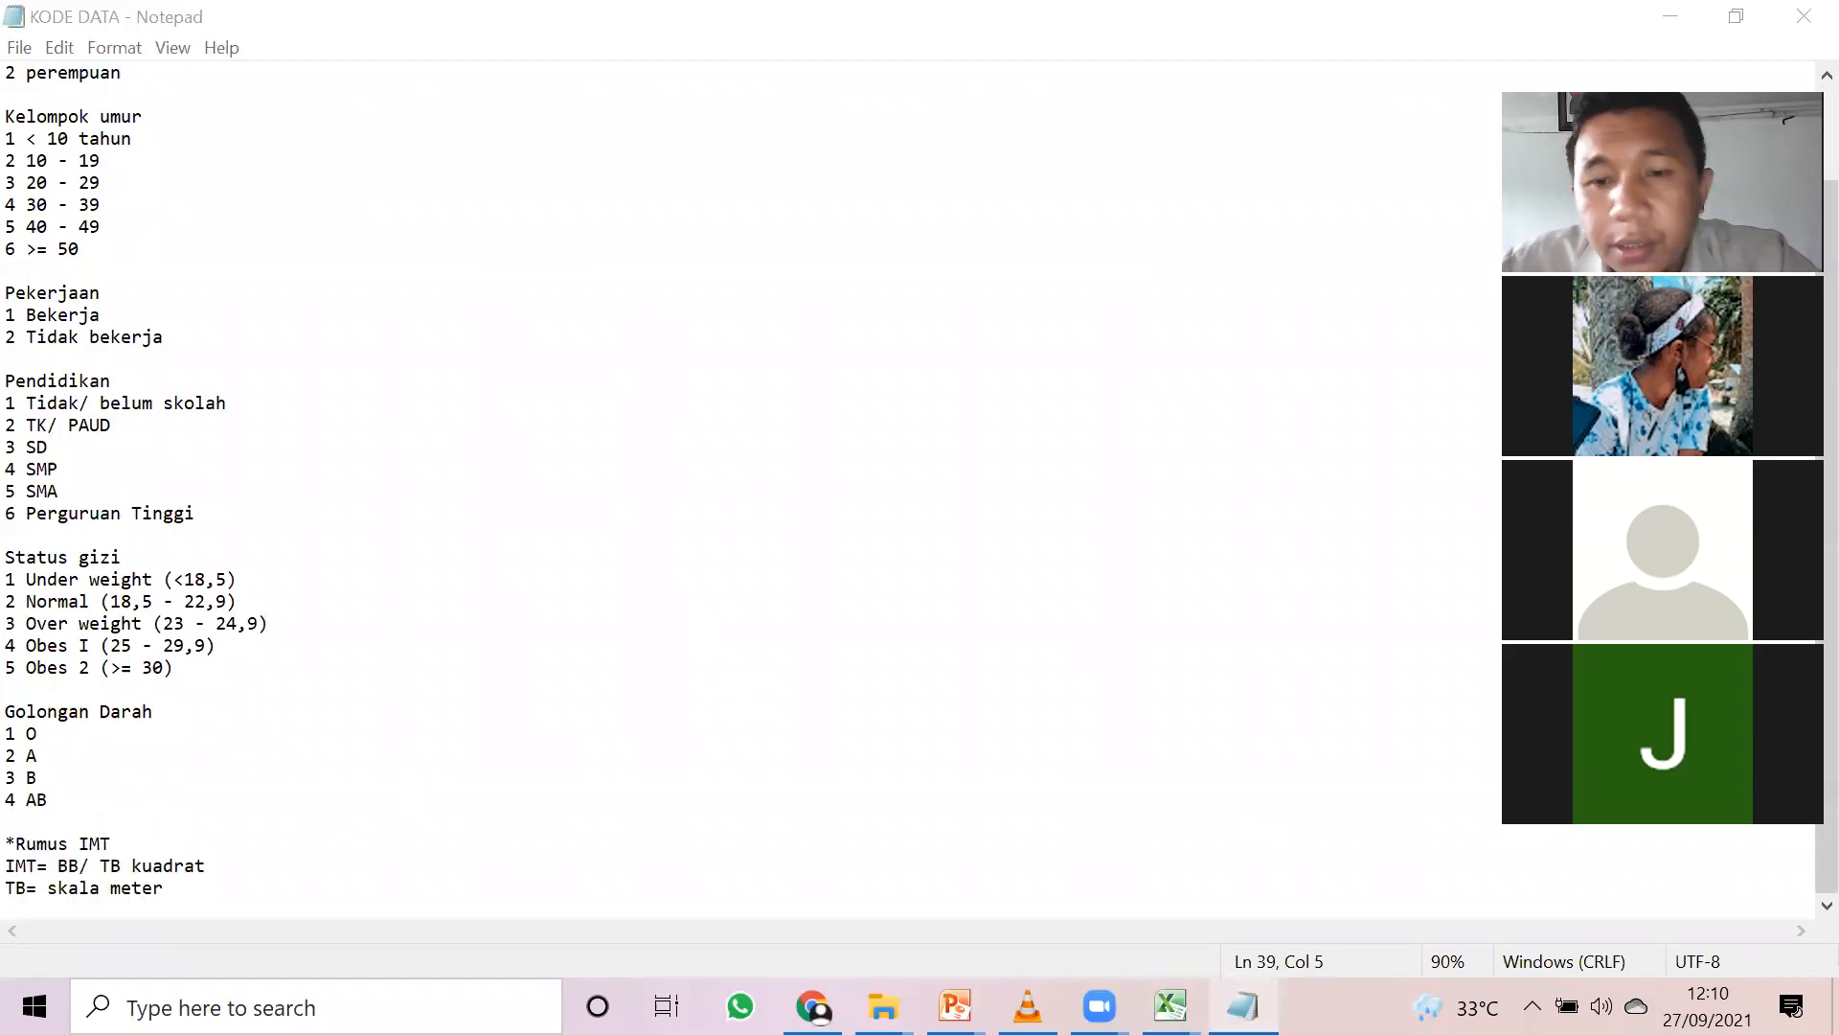
# - Enter the formula =H2/G2^2 in I2 to calculate the first respondent's IMT from weight and height
pyautogui.click(1111, 296)
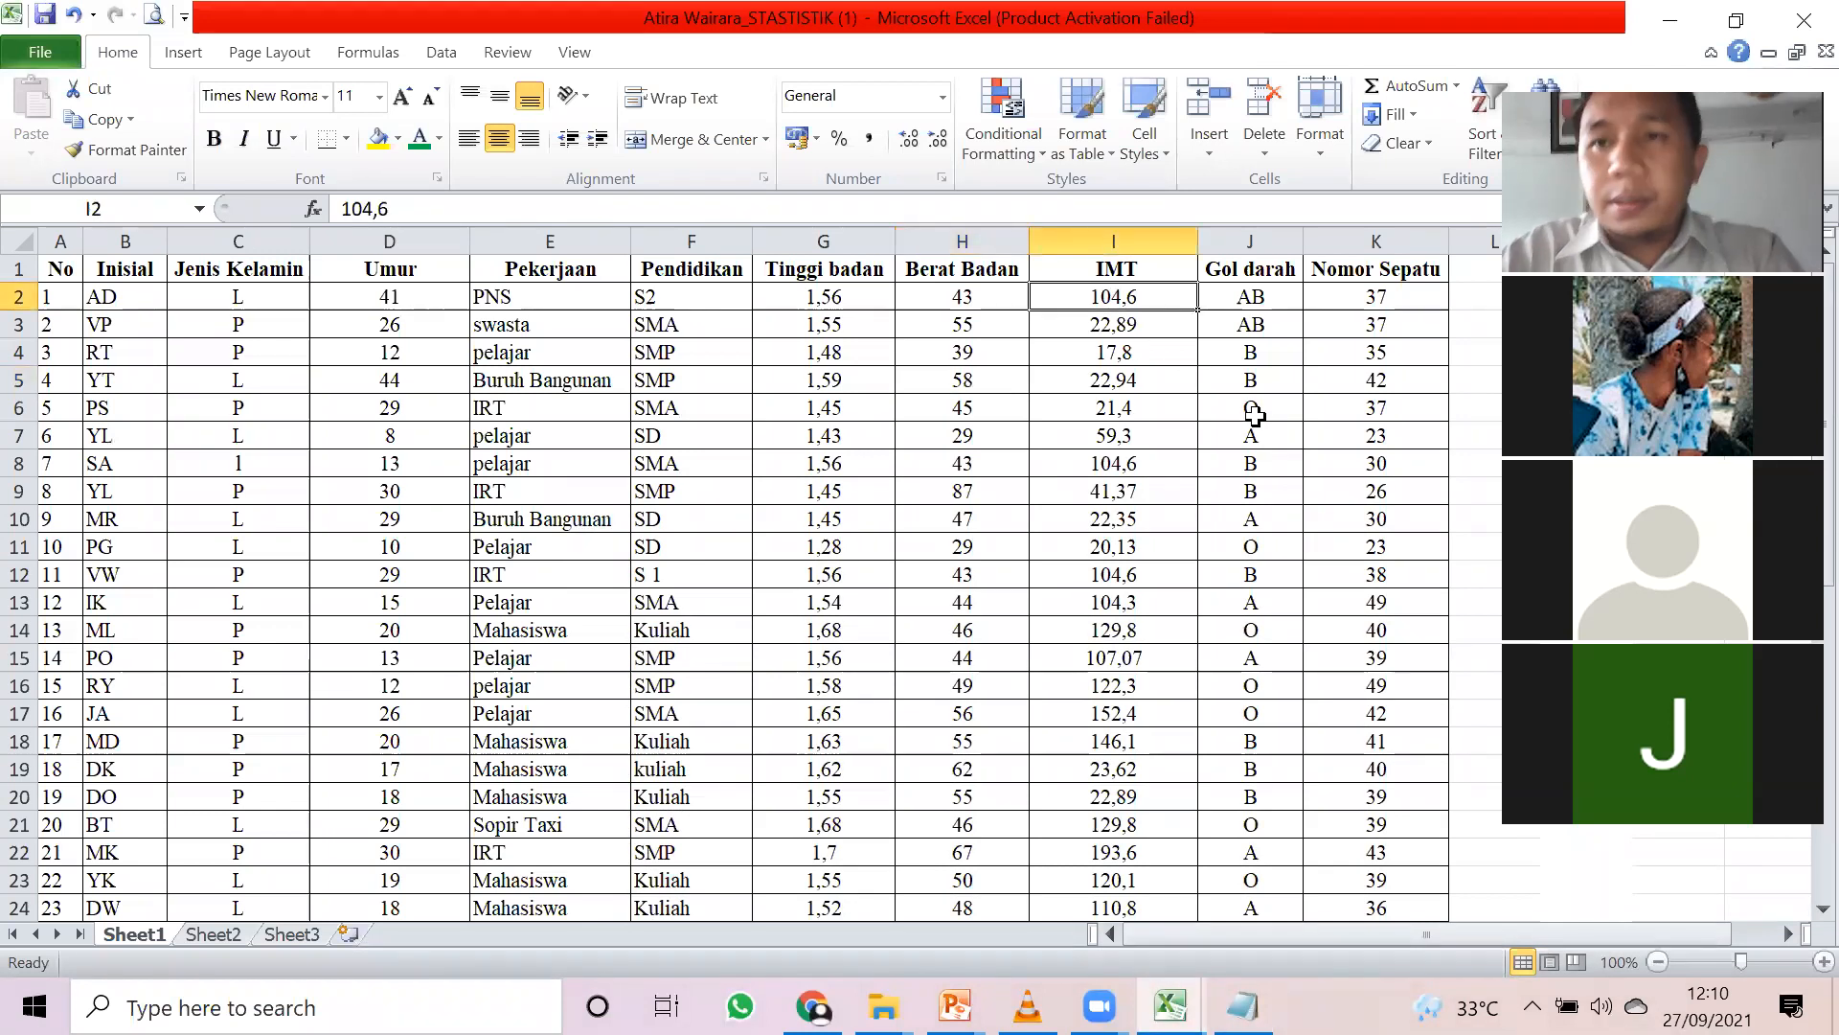
pyautogui.write('=')
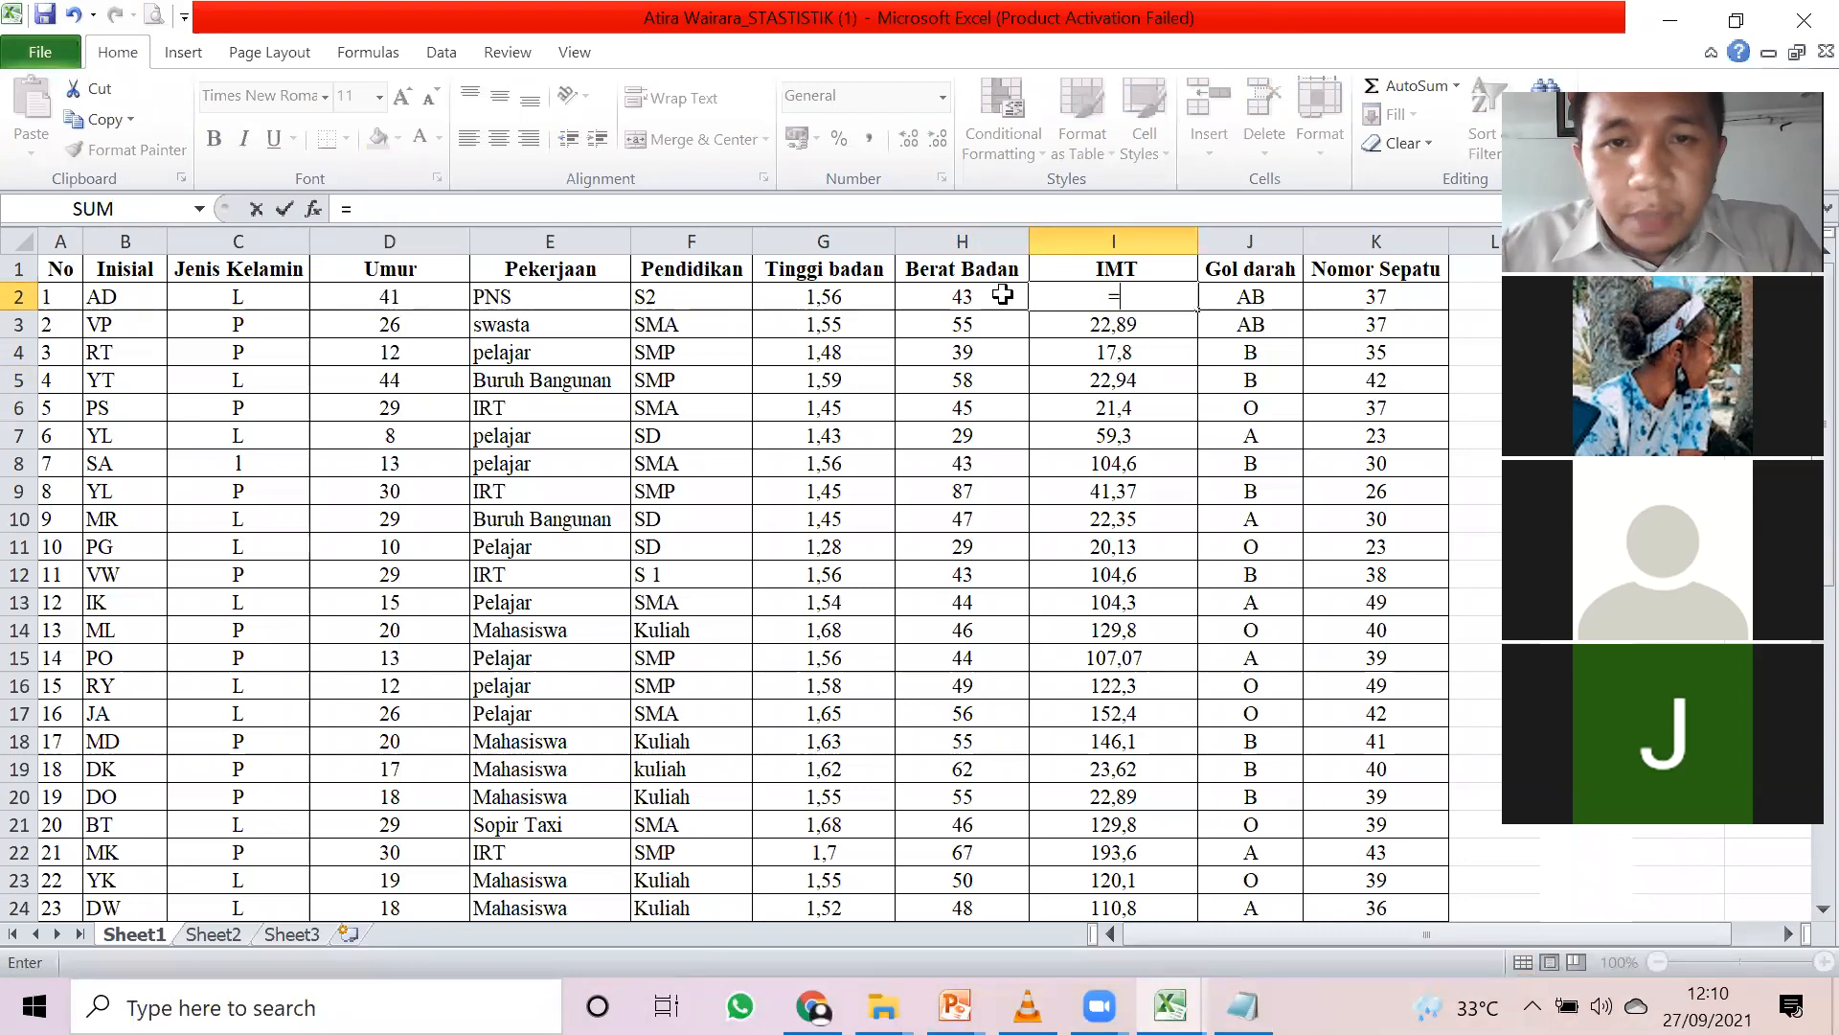
pyautogui.click(1001, 295)
pyautogui.write('/')
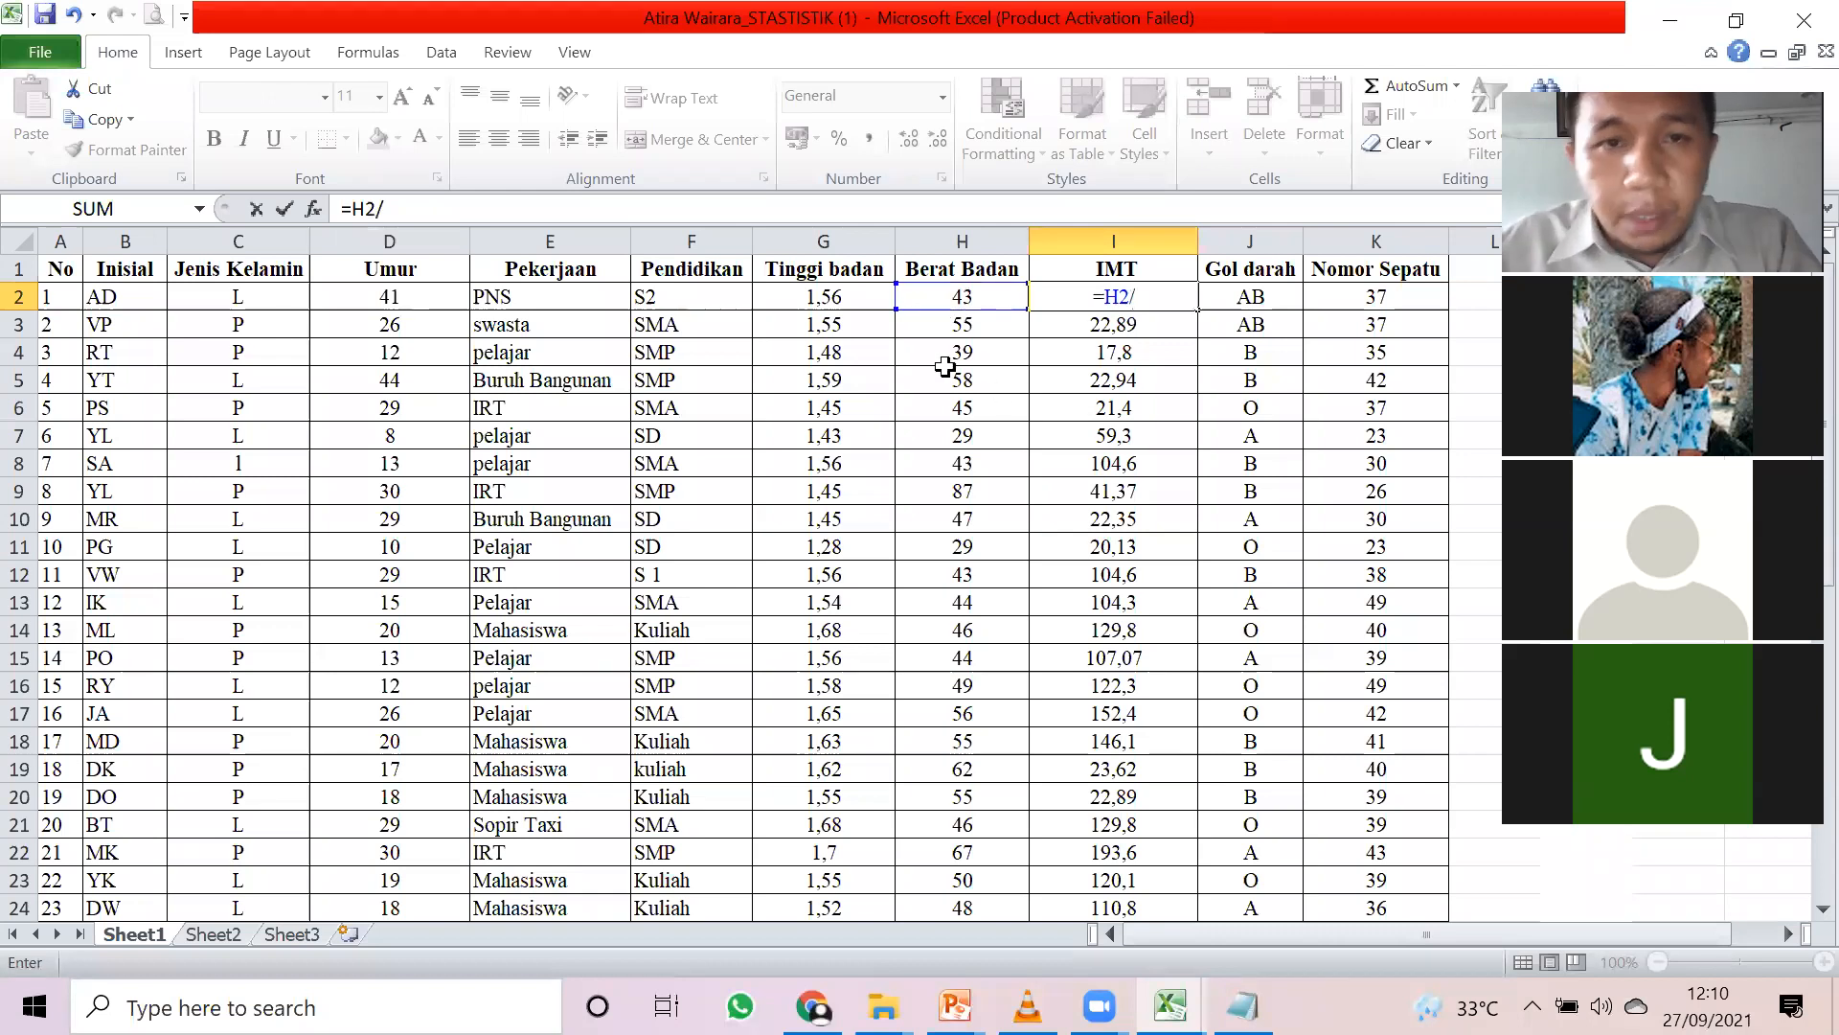
pyautogui.click(843, 297)
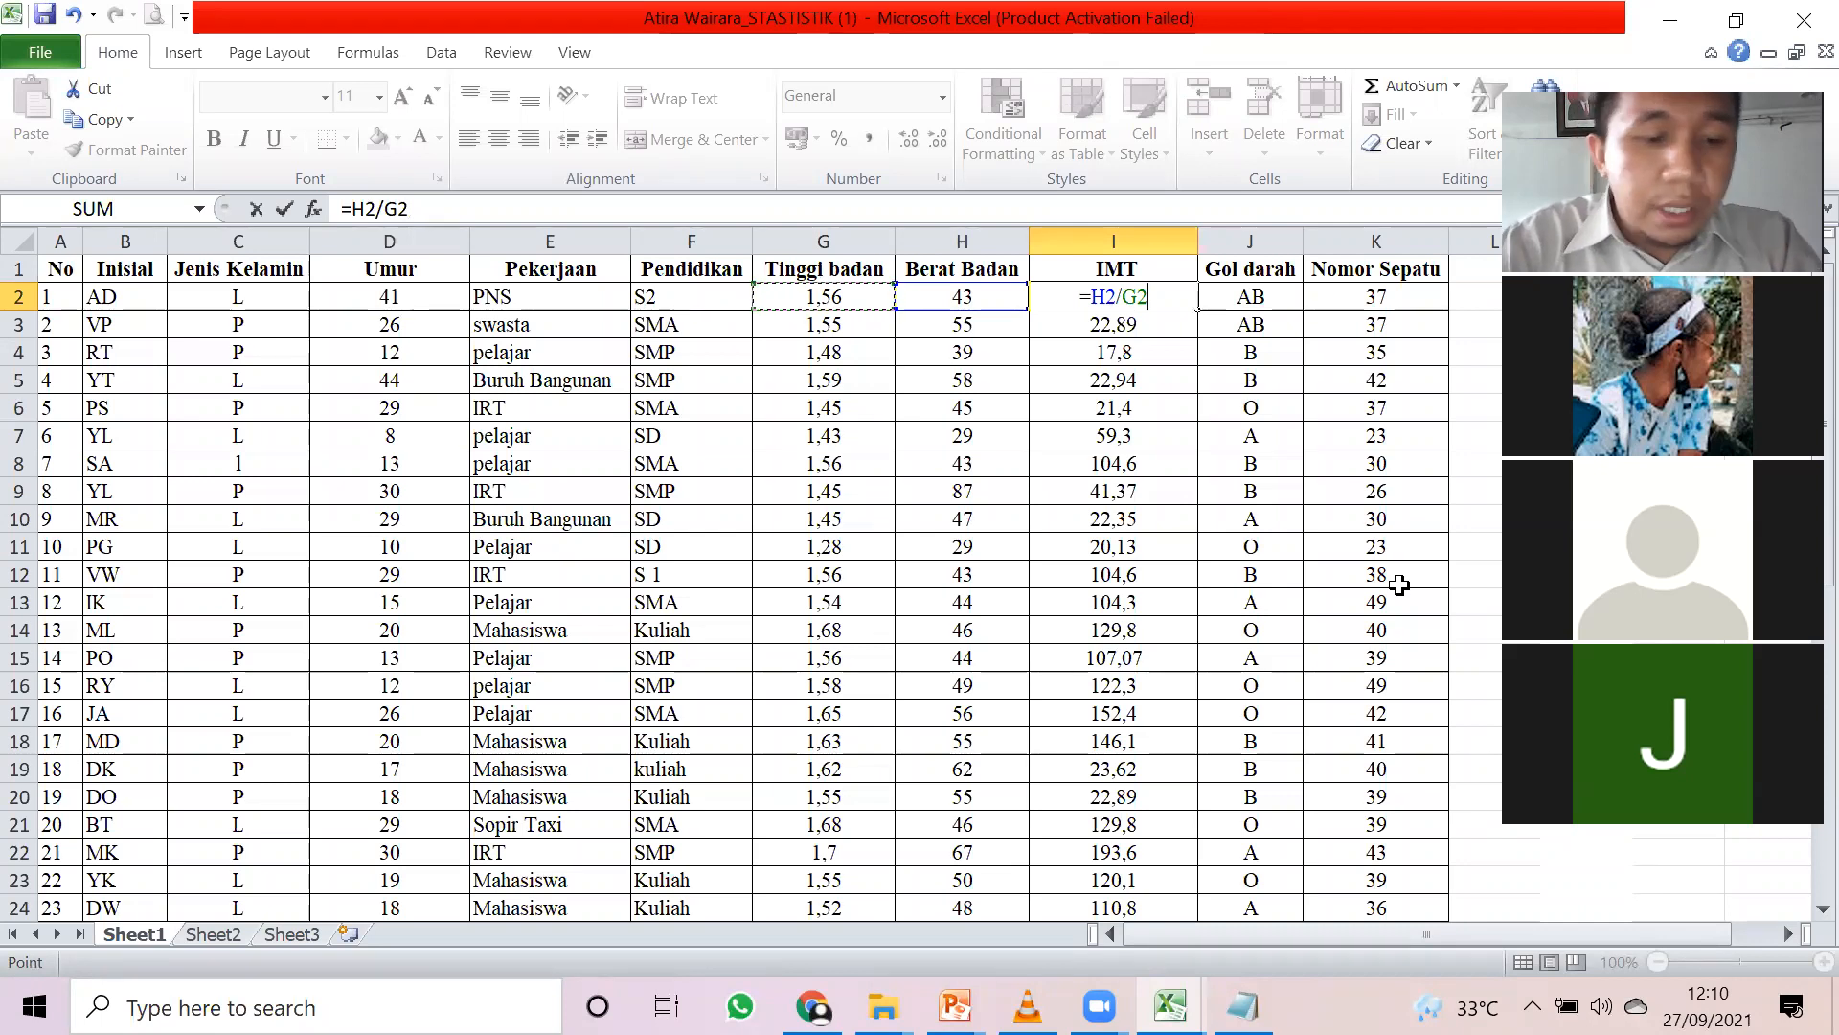
pyautogui.write('^')
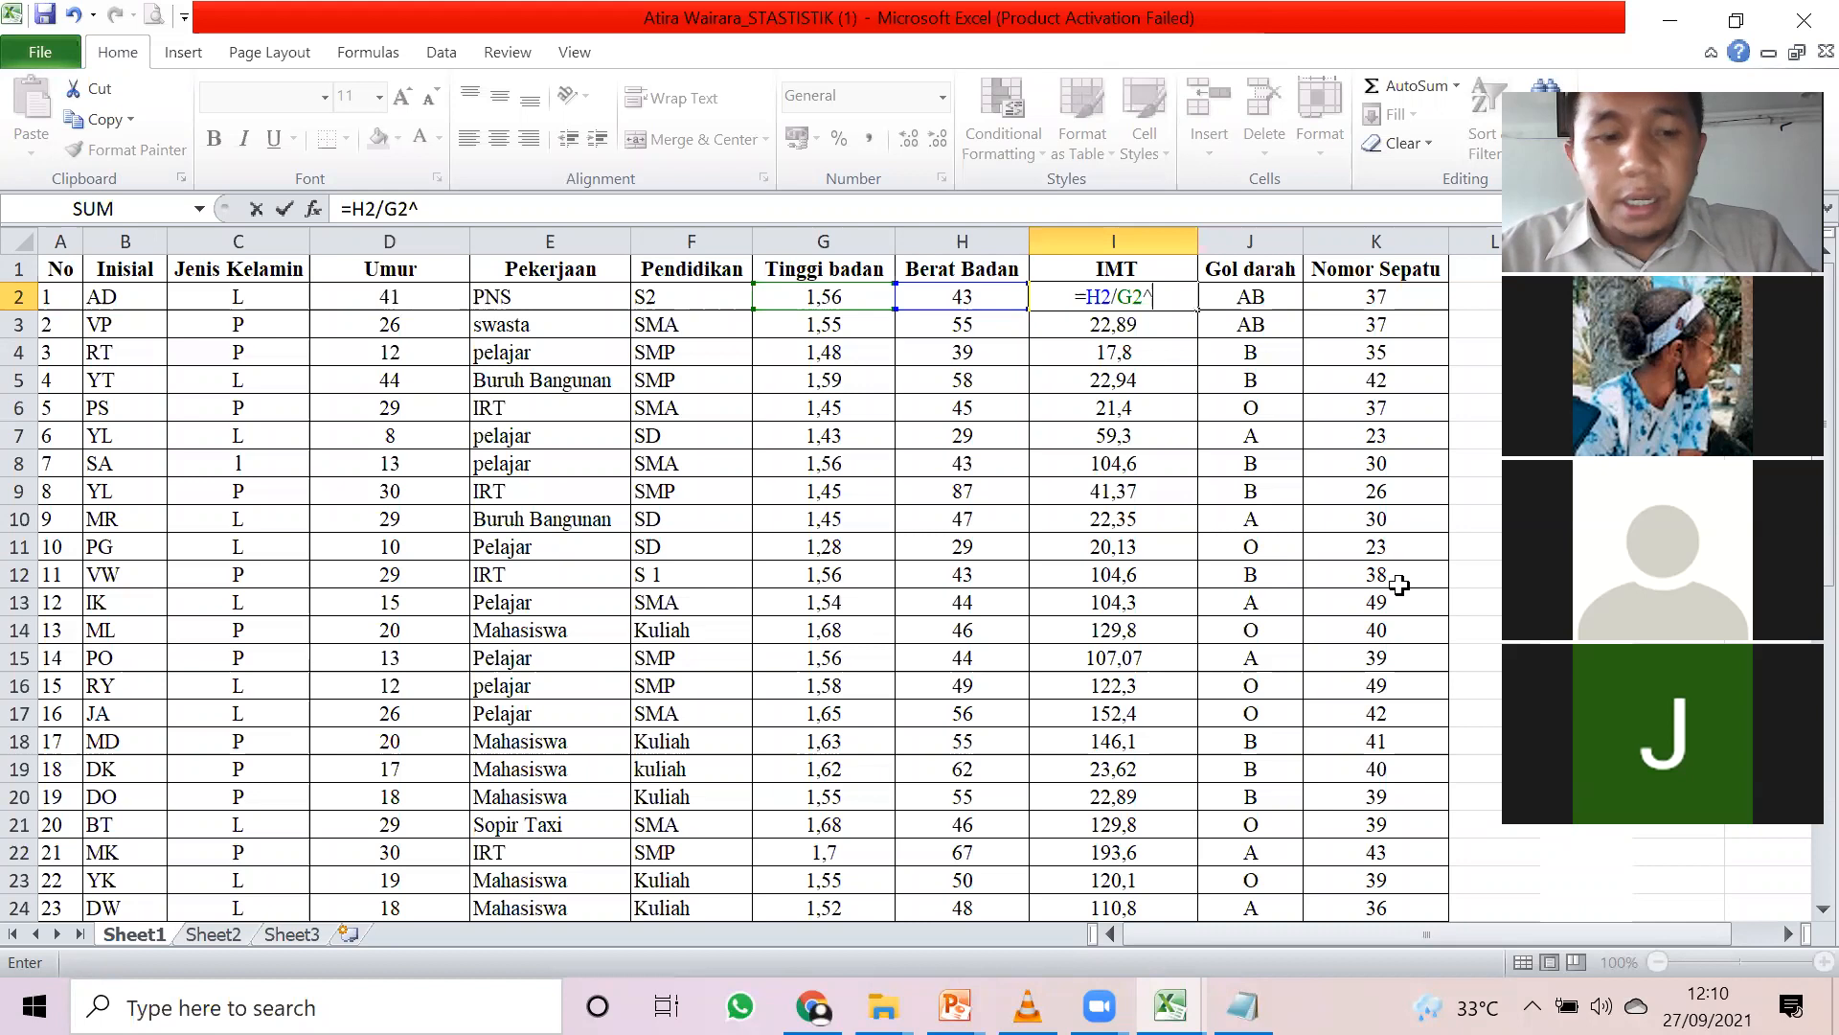
pyautogui.write('2')
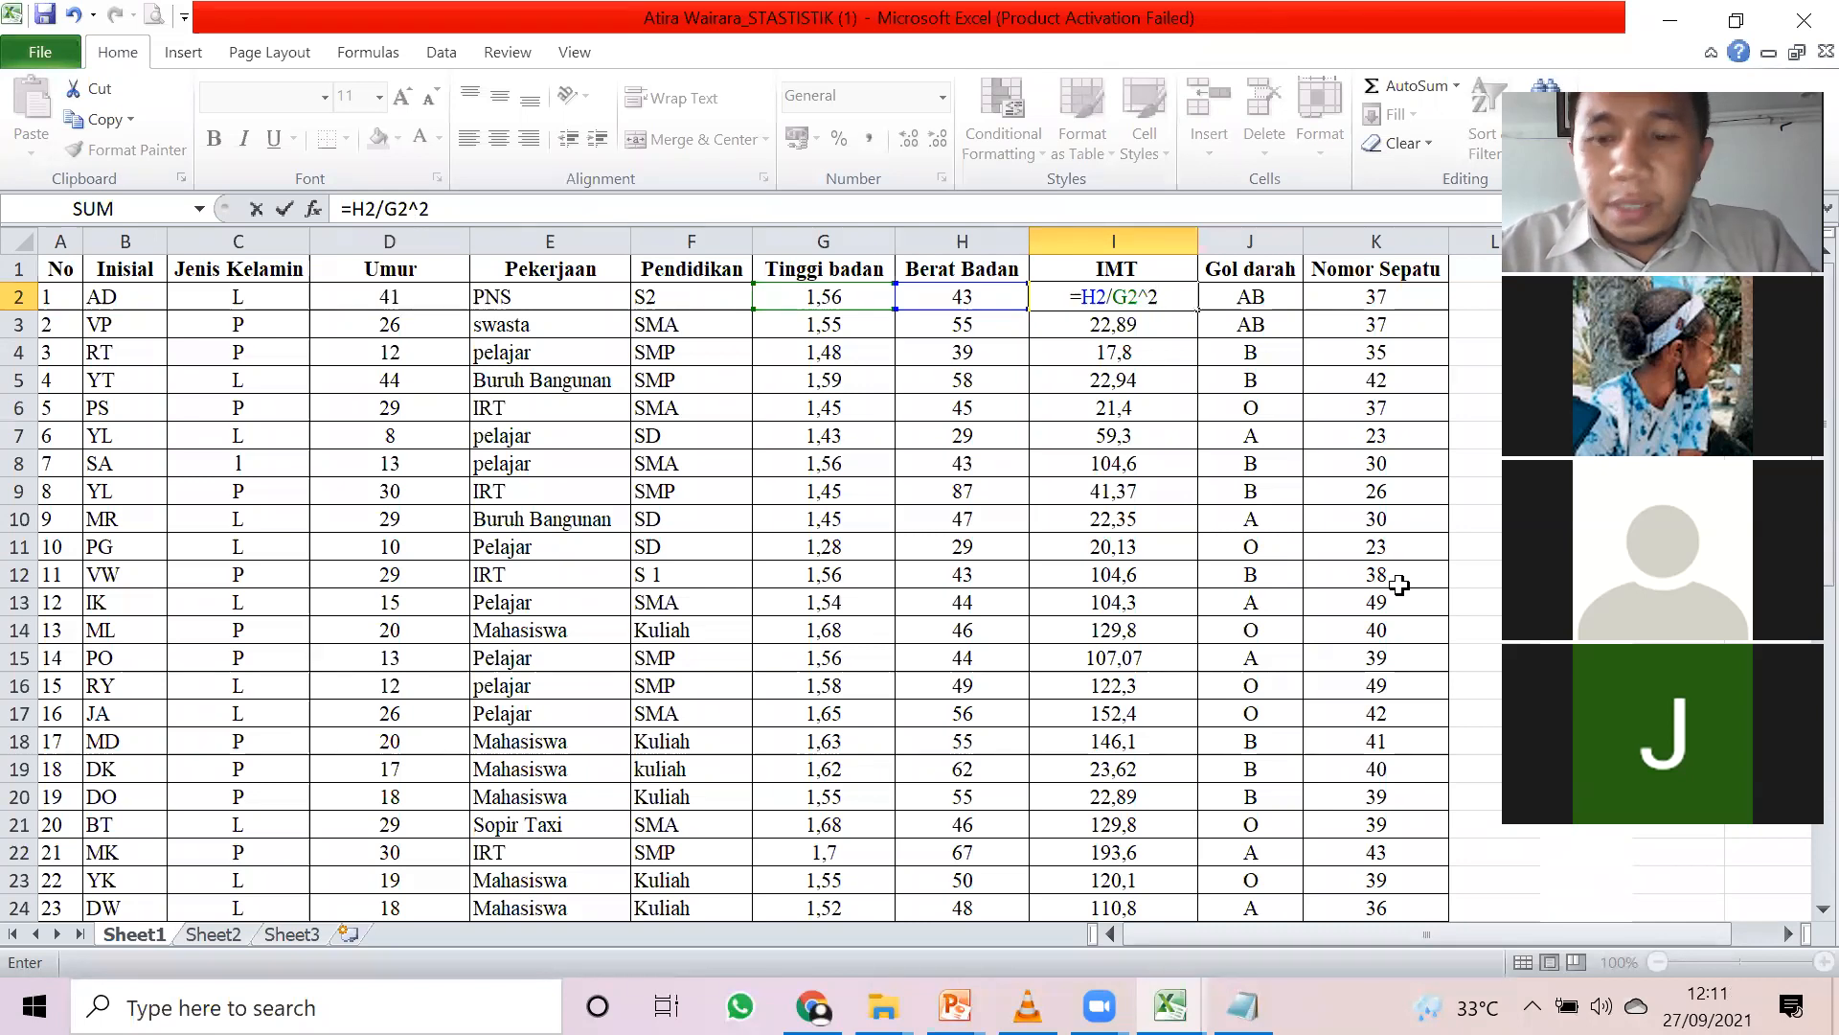
pyautogui.press('Return')
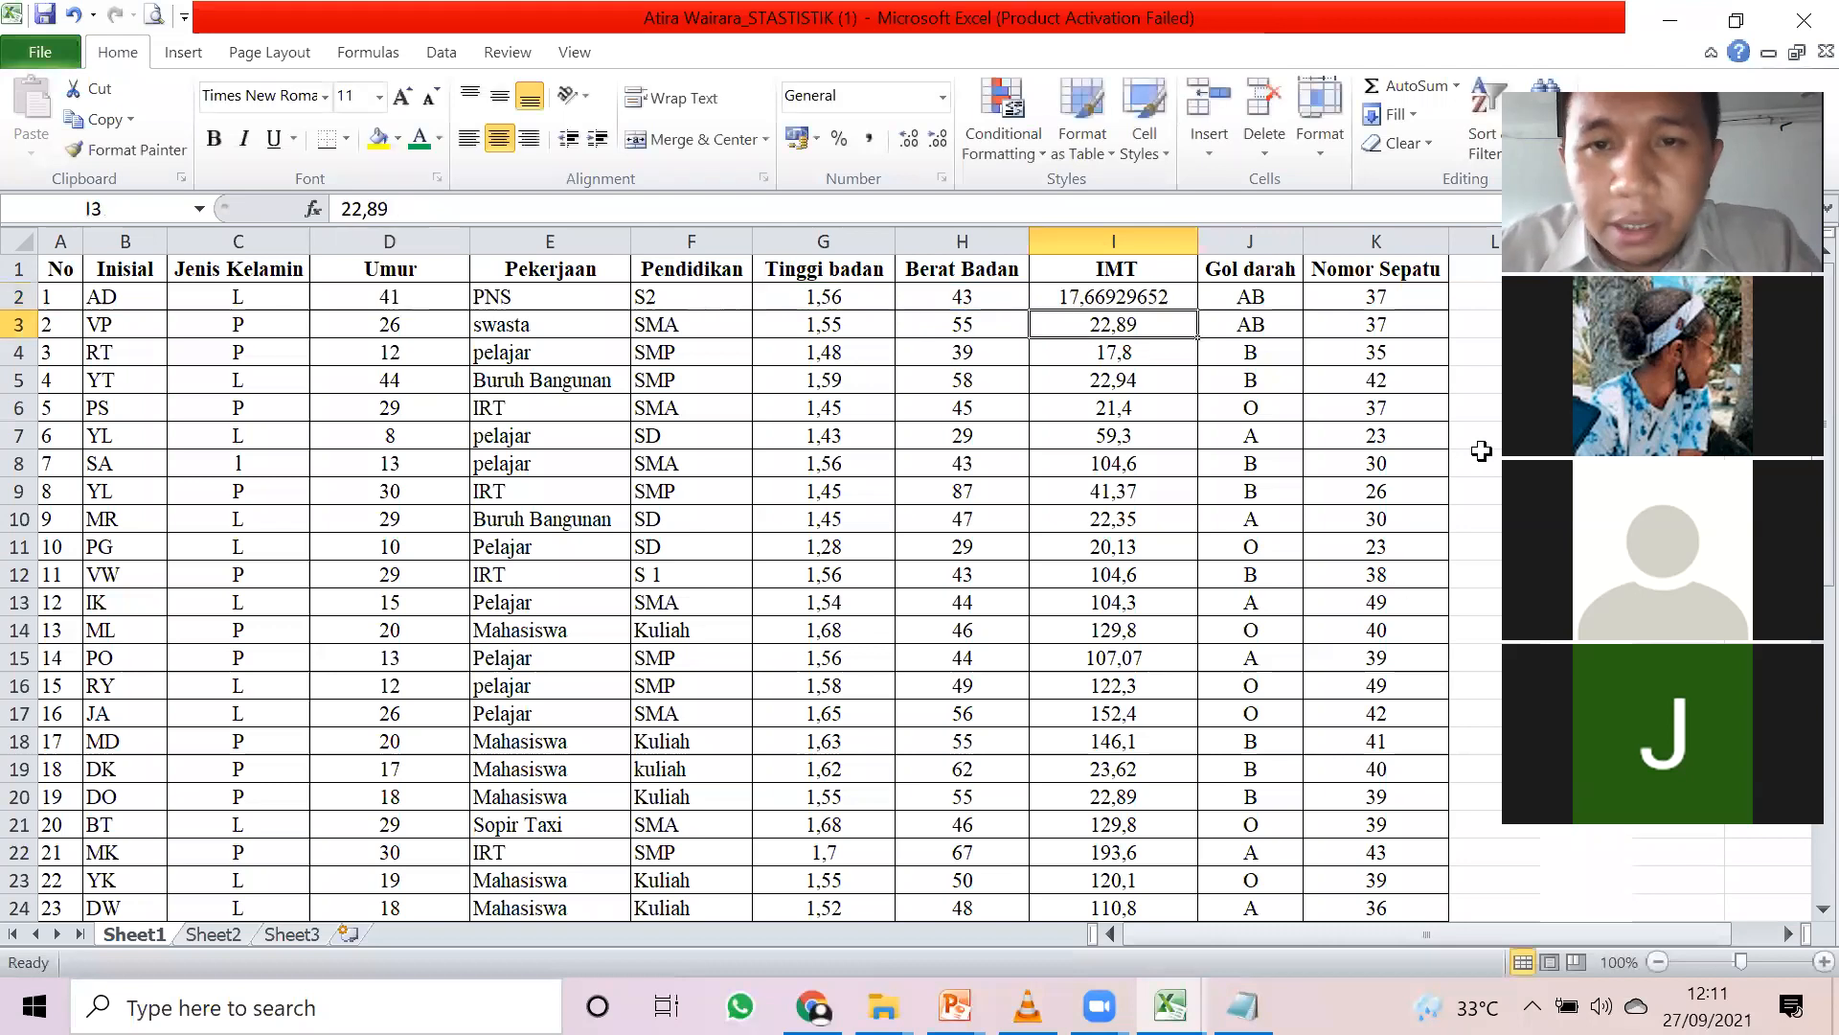
# - Fill the I2 IMT formula down the IMT column for all respondents
pyautogui.click(1172, 296)
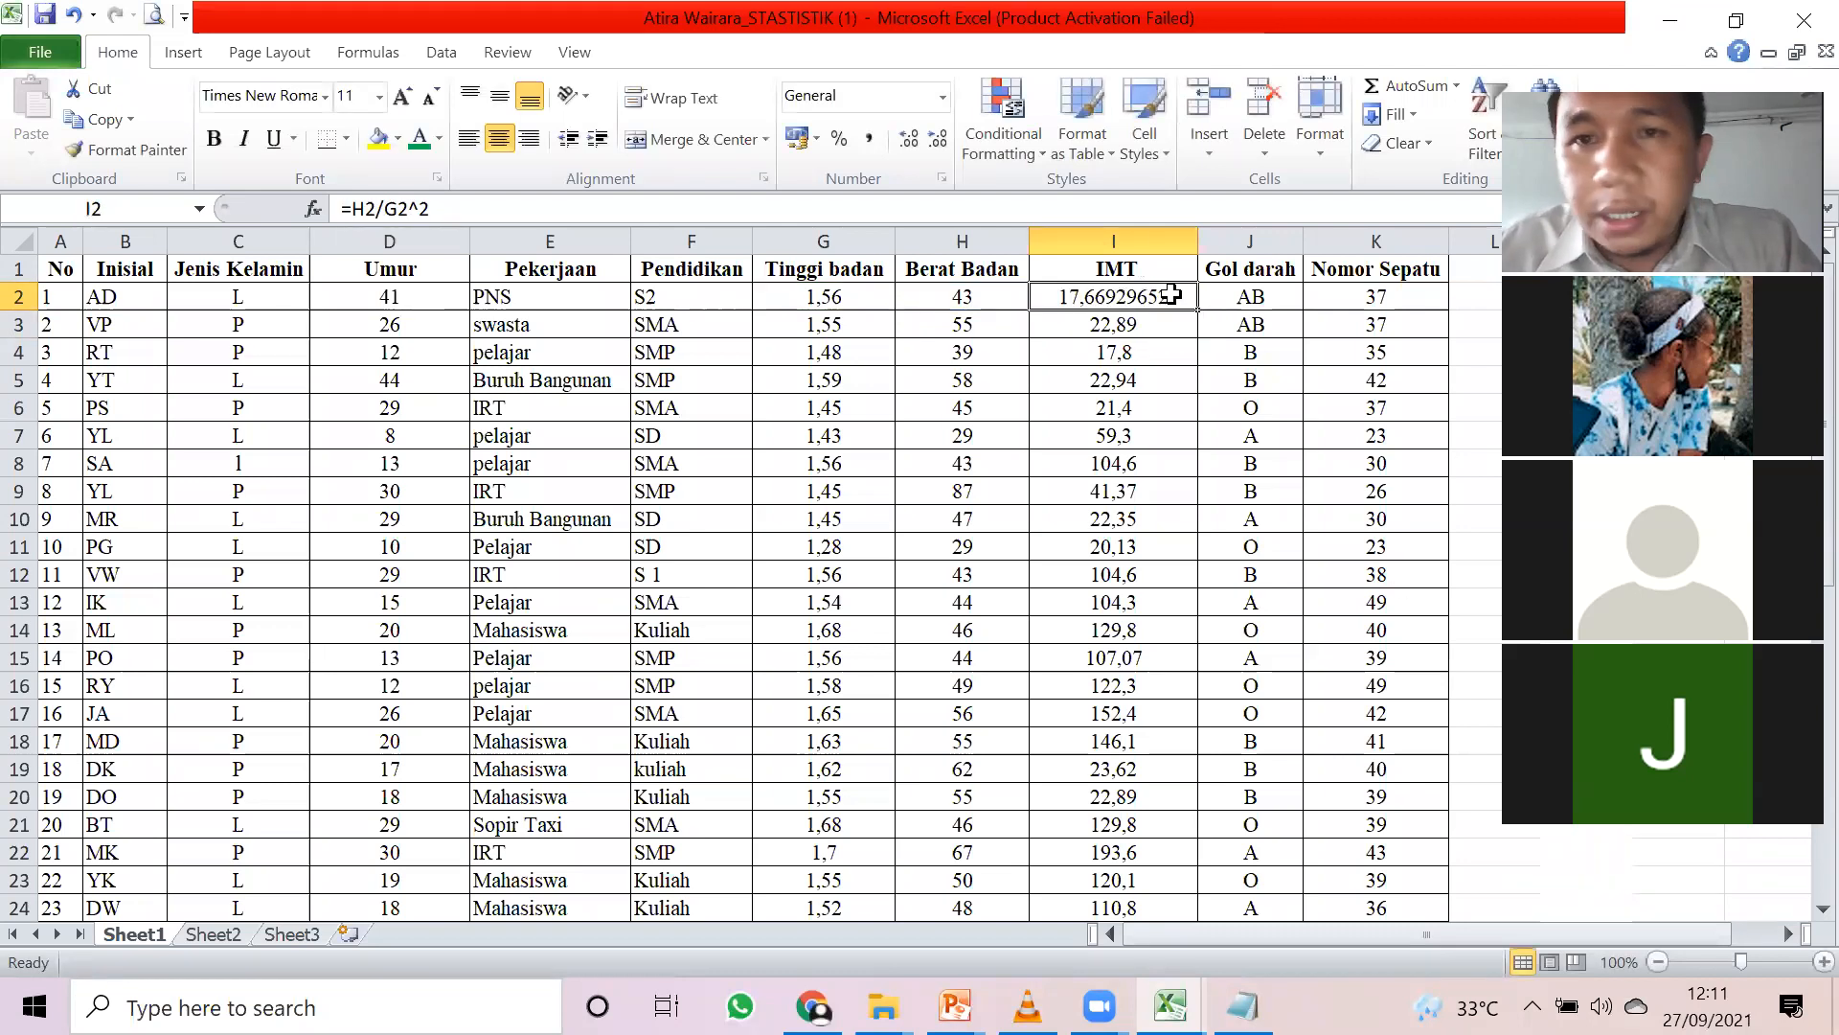
pyautogui.moveTo(1197, 308); pyautogui.dragTo(1154, 841)
pyautogui.scroll(8, 1111, 668)
pyautogui.scroll(1, 1111, 667)
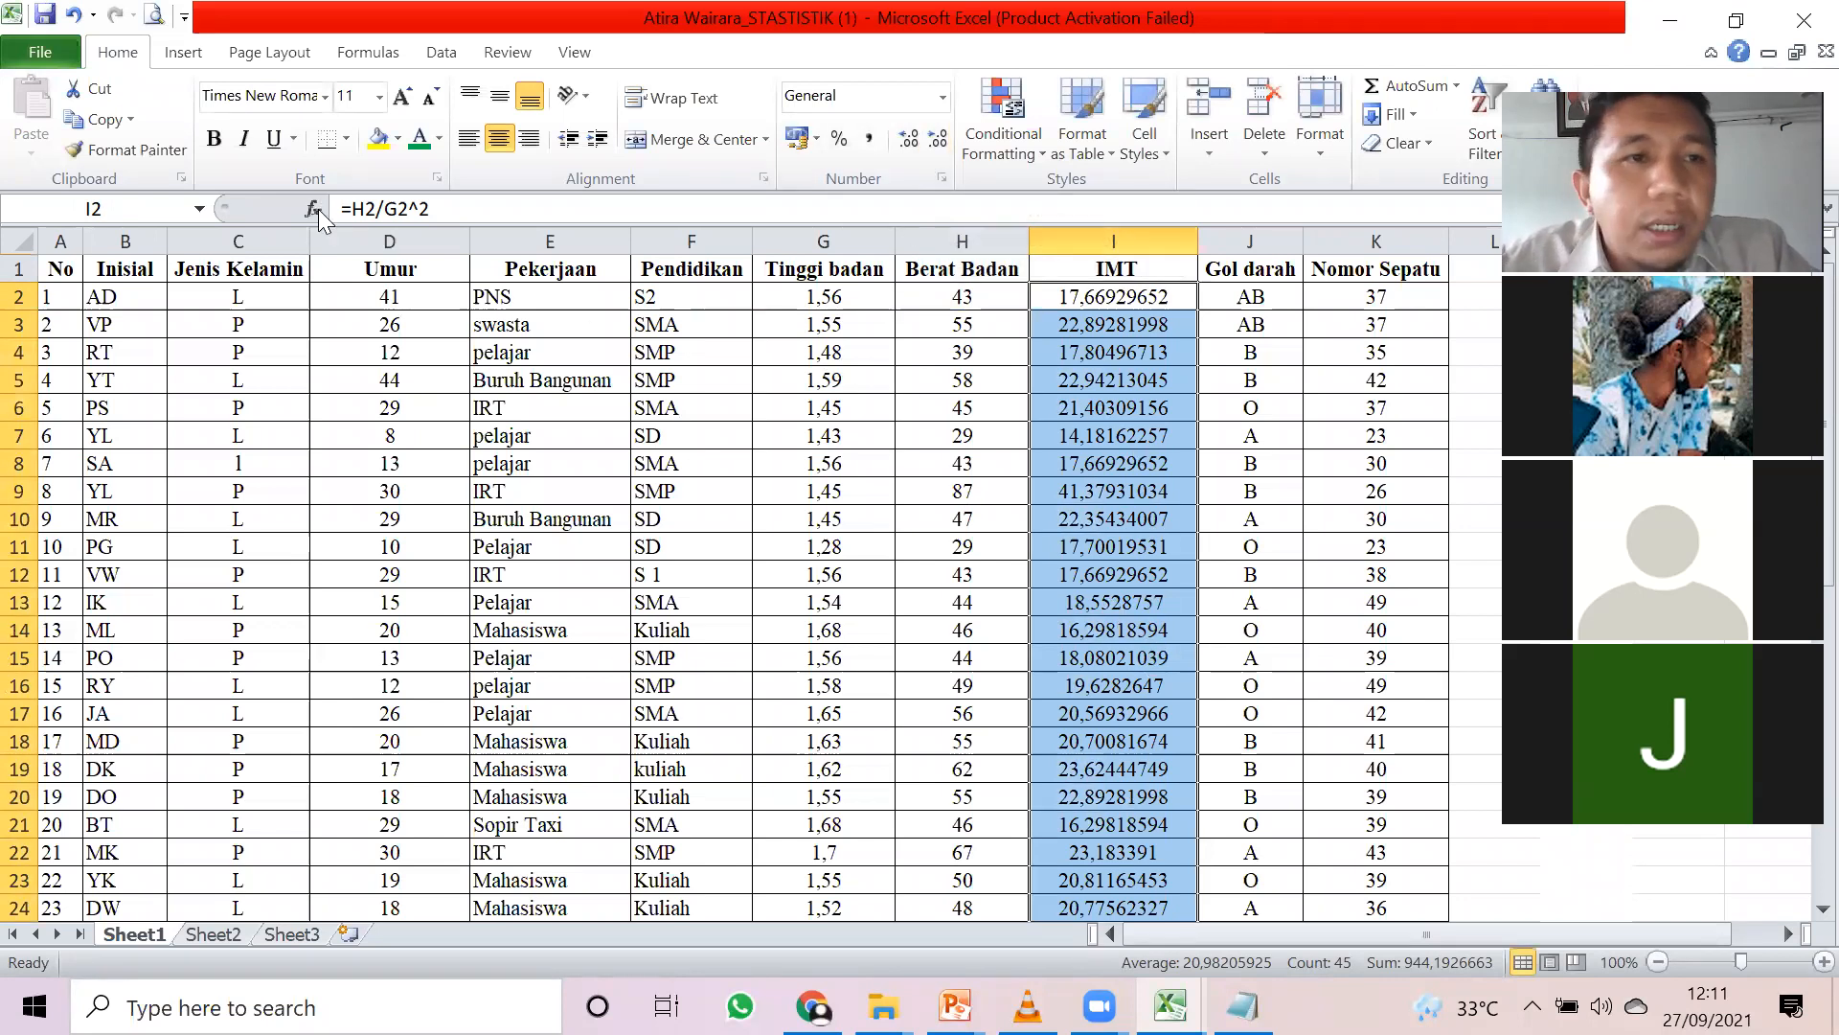
# - Reduce the IMT column values to two decimal places and check the first respondent's height and IMT cells
pyautogui.click(936, 144)
pyautogui.click(937, 143)
pyautogui.click(937, 144)
pyautogui.click(939, 140)
pyautogui.click(941, 142)
pyautogui.click(942, 142)
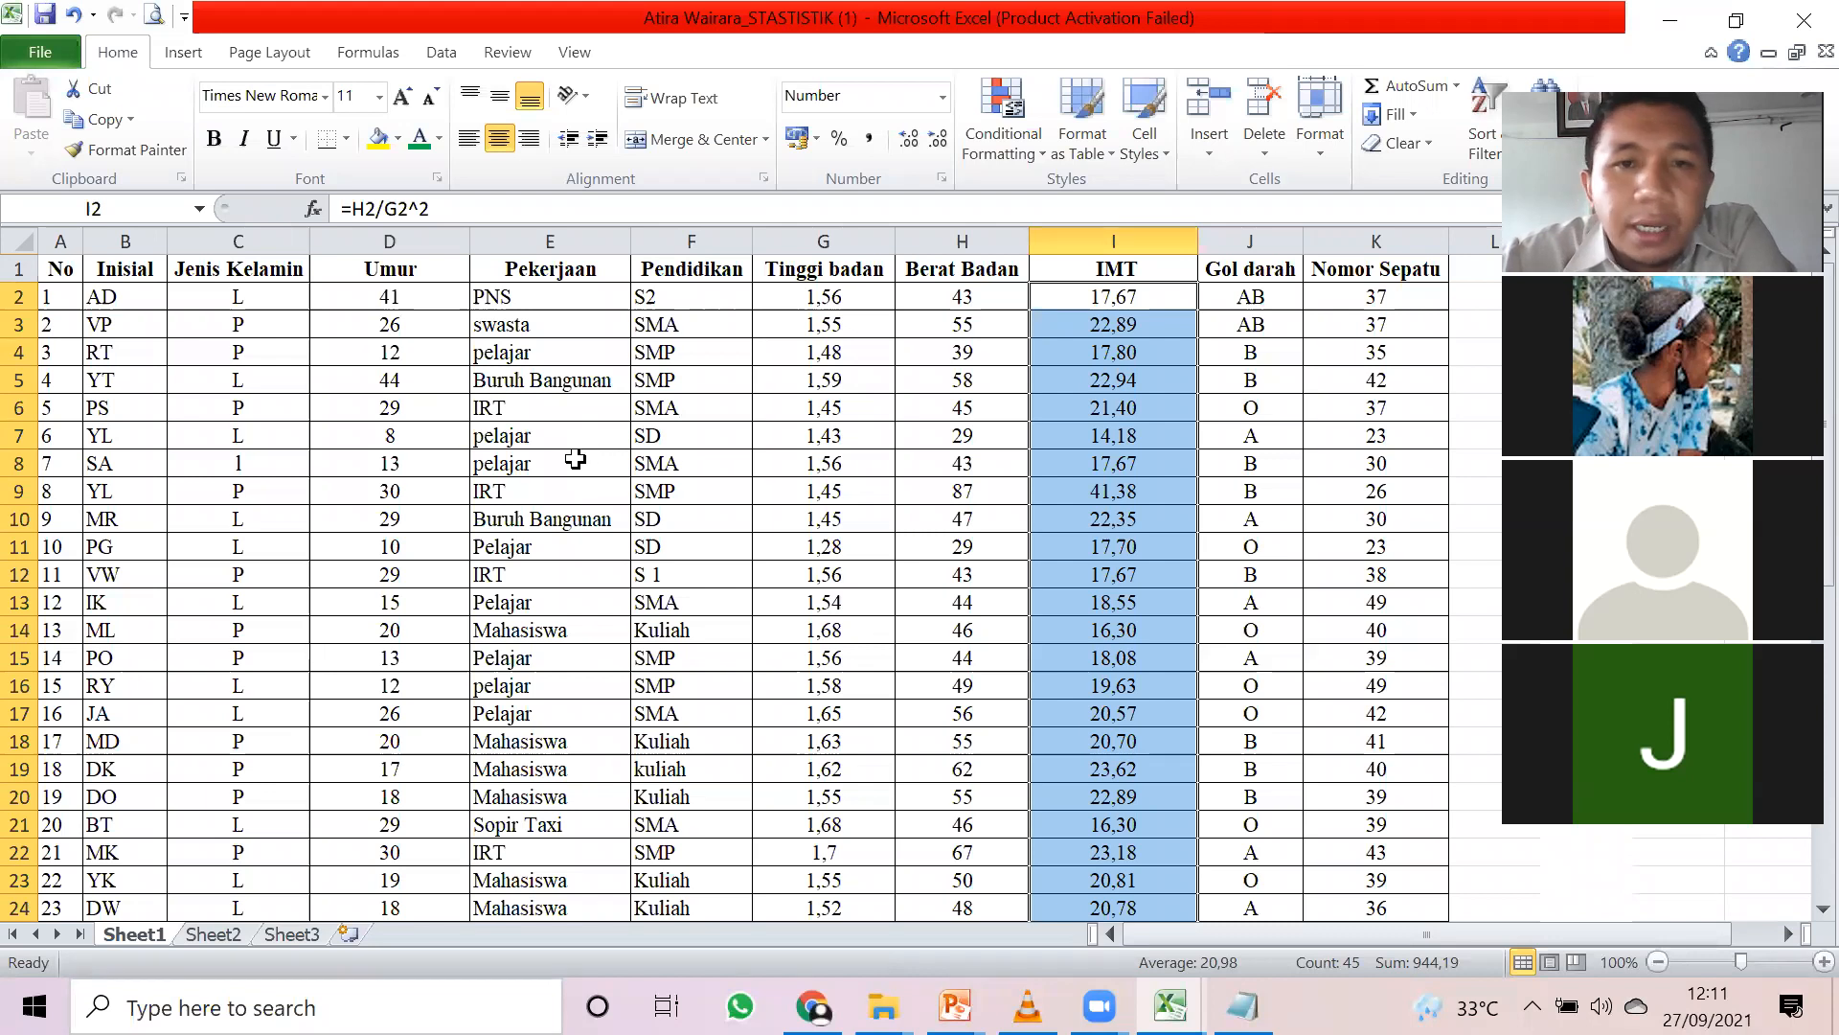
pyautogui.click(869, 299)
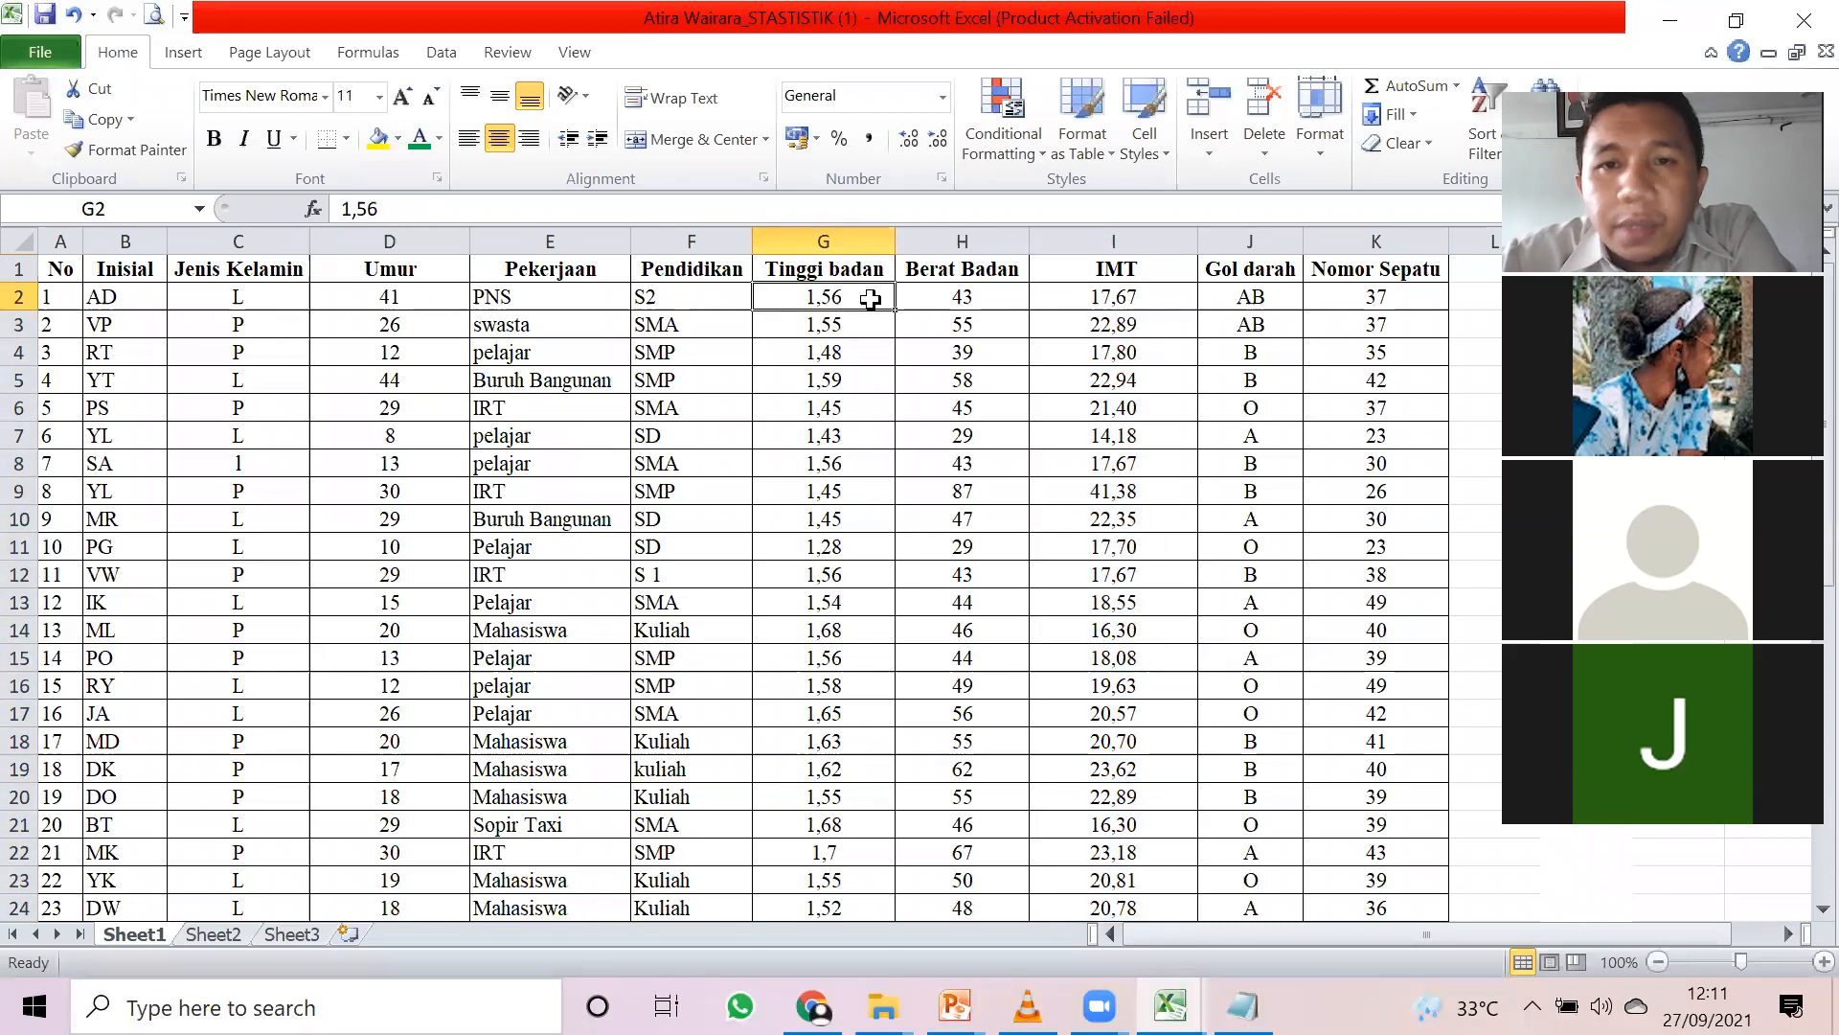
pyautogui.click(1147, 298)
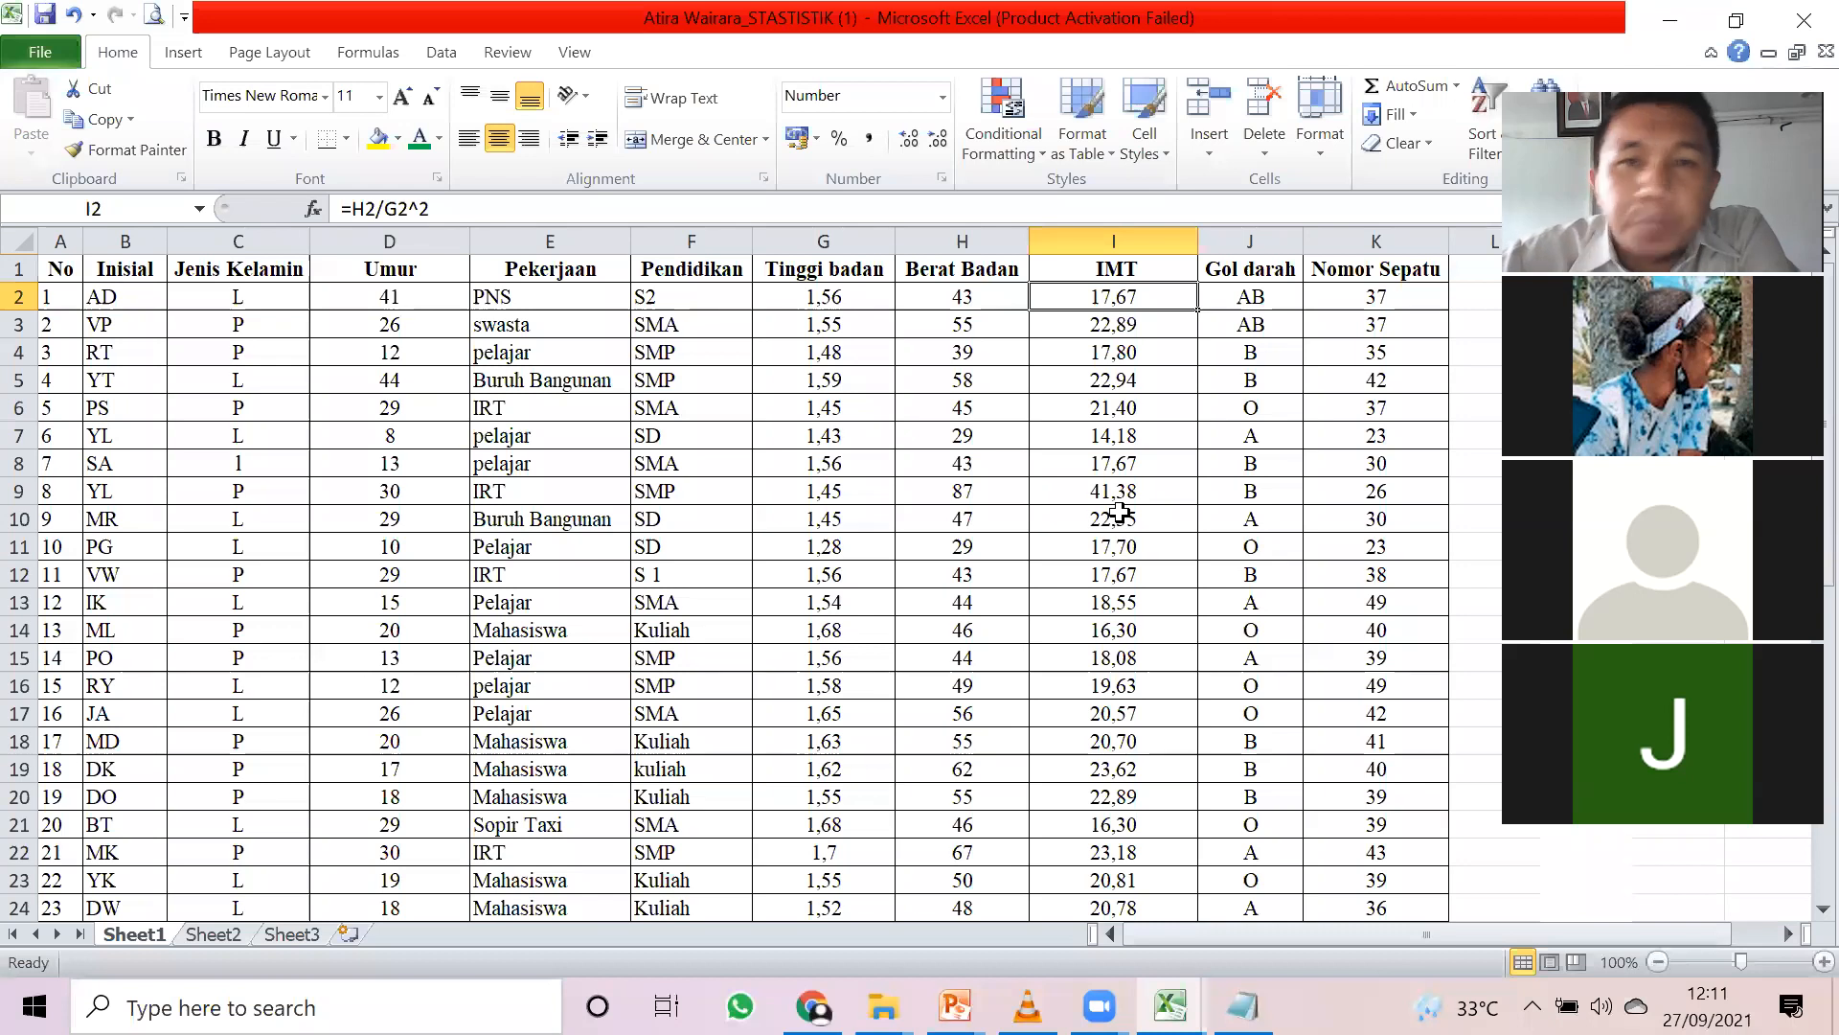
# - Insert a column between Jenis Kelamin and Umur and give it the header "kode JK"
pyautogui.click(388, 235)
pyautogui.rightClick(386, 240)
pyautogui.click(345, 232)
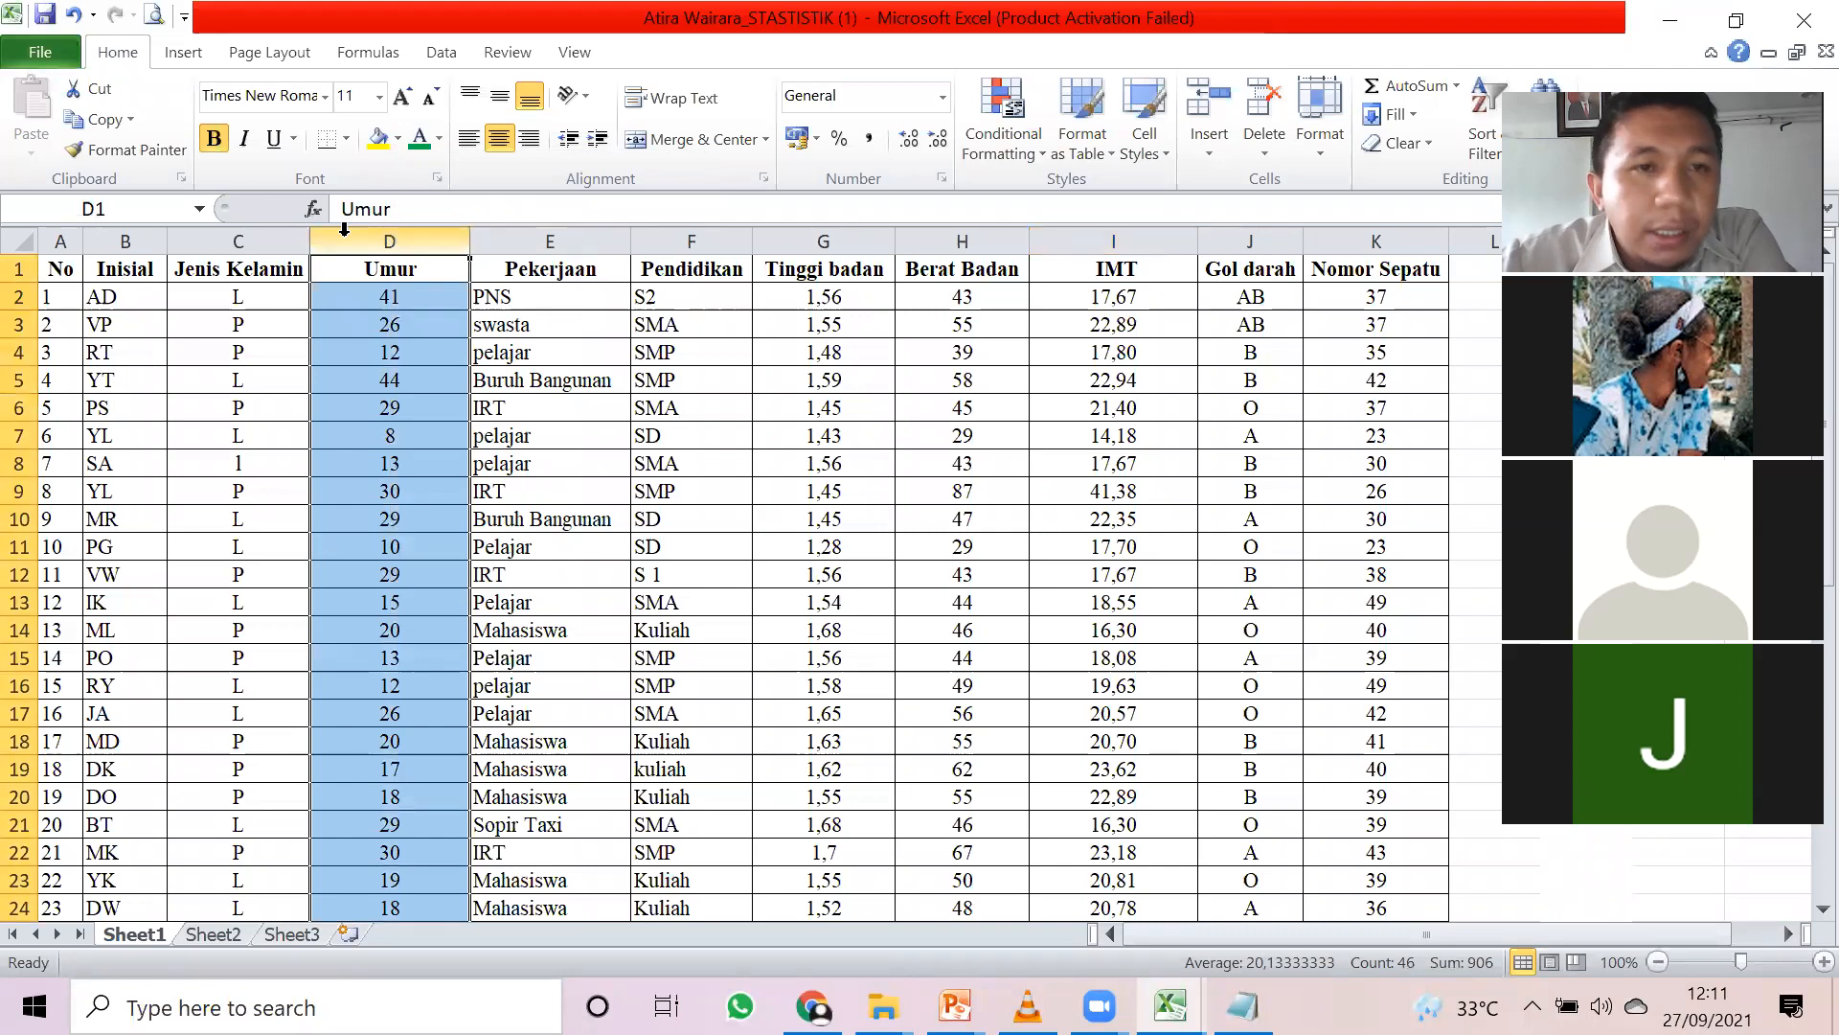
pyautogui.rightClick(345, 236)
pyautogui.click(443, 422)
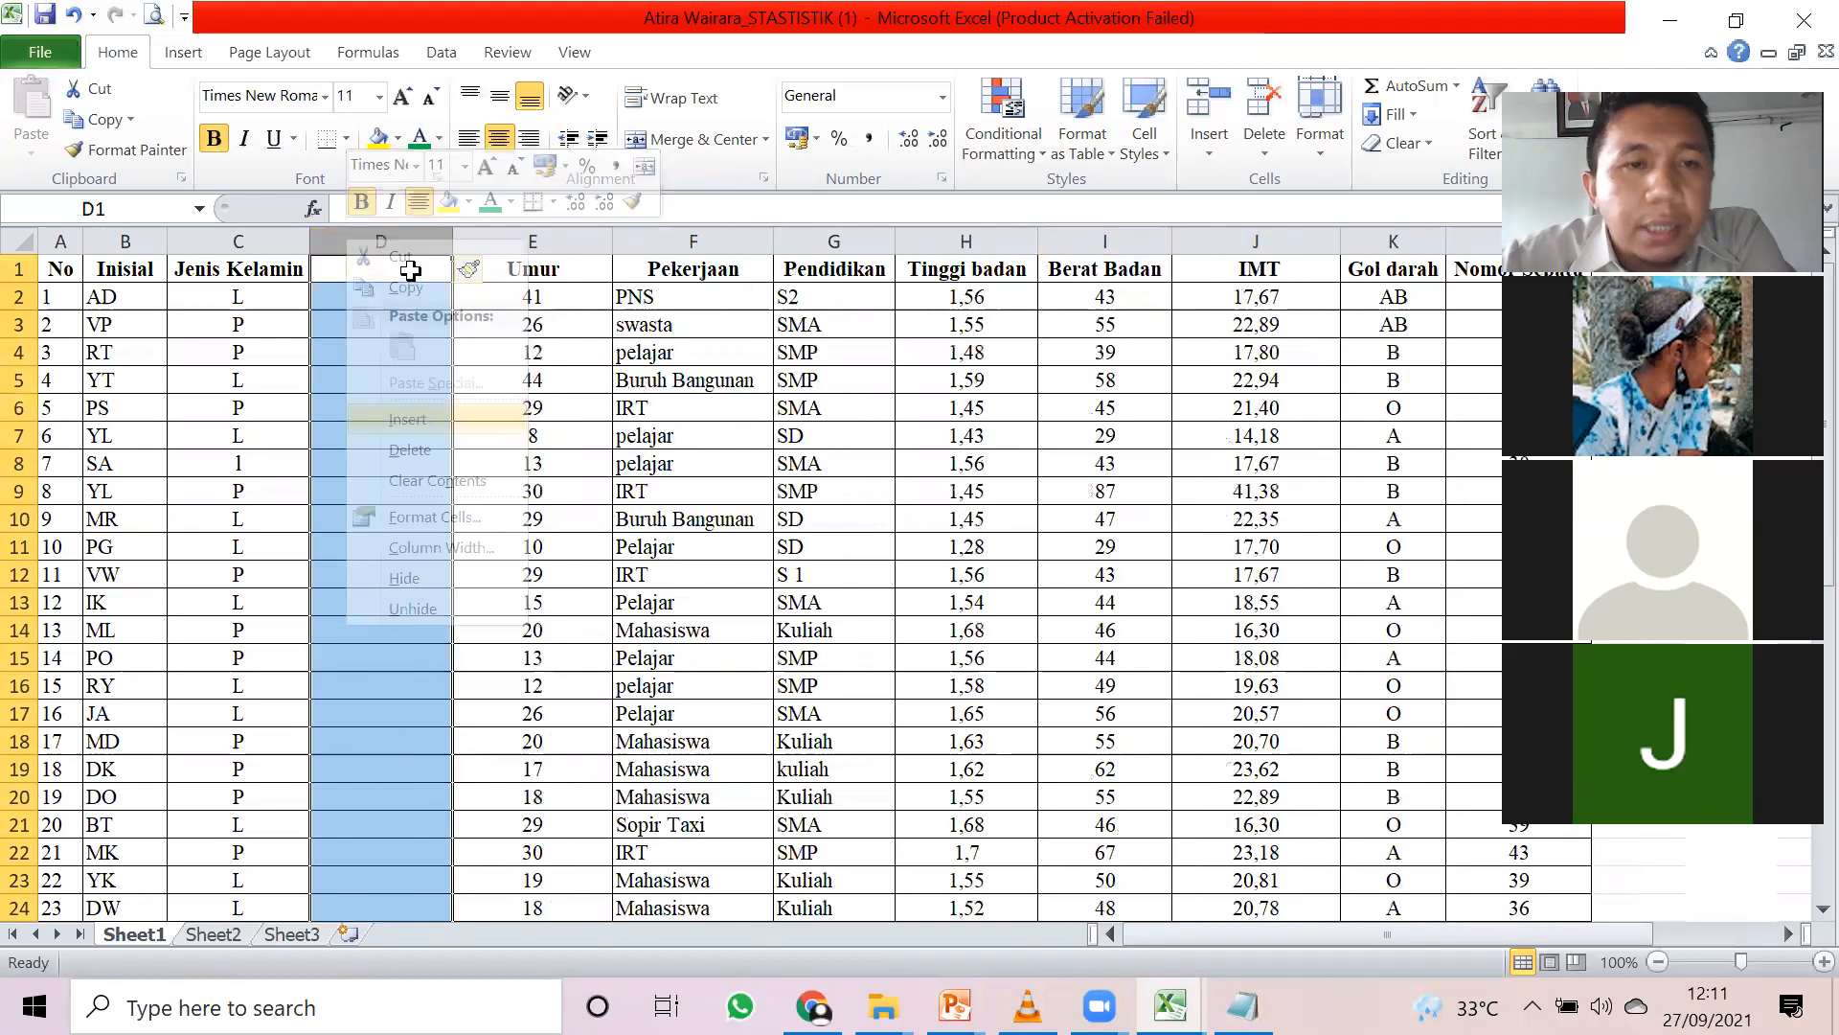
pyautogui.write('kode')
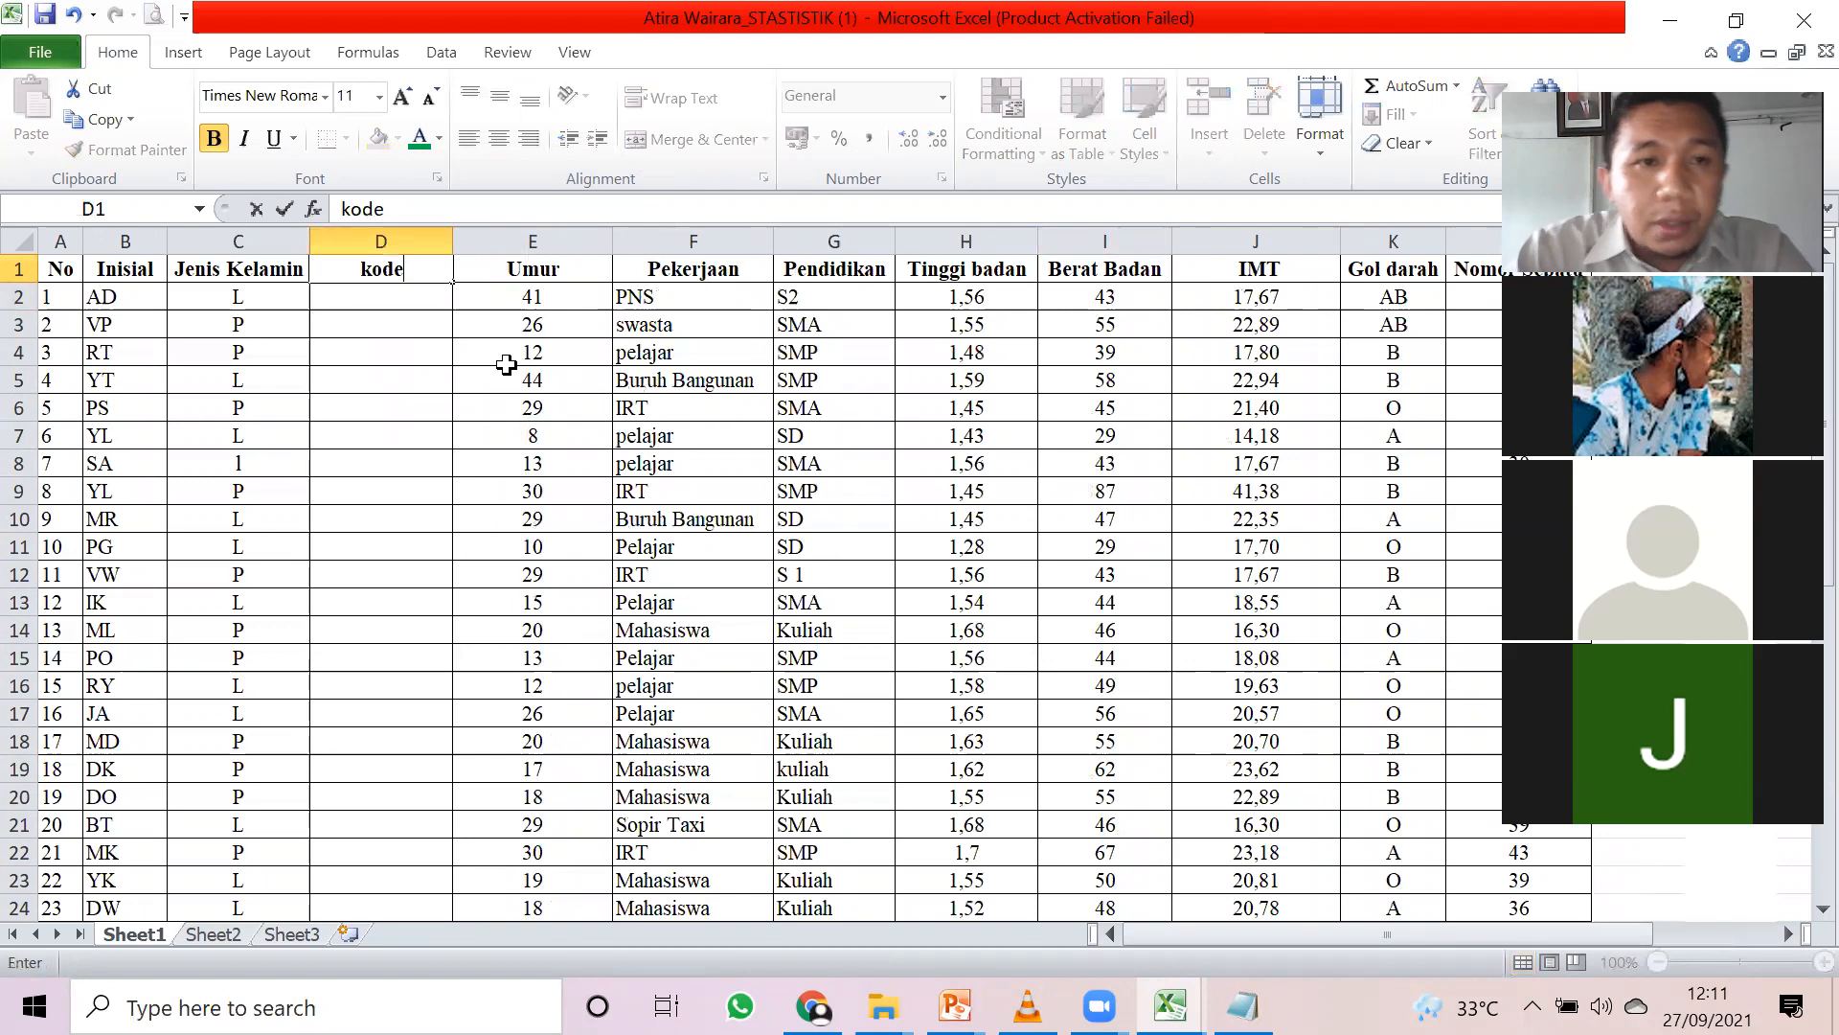
pyautogui.write(' JK')
pyautogui.press('Return')
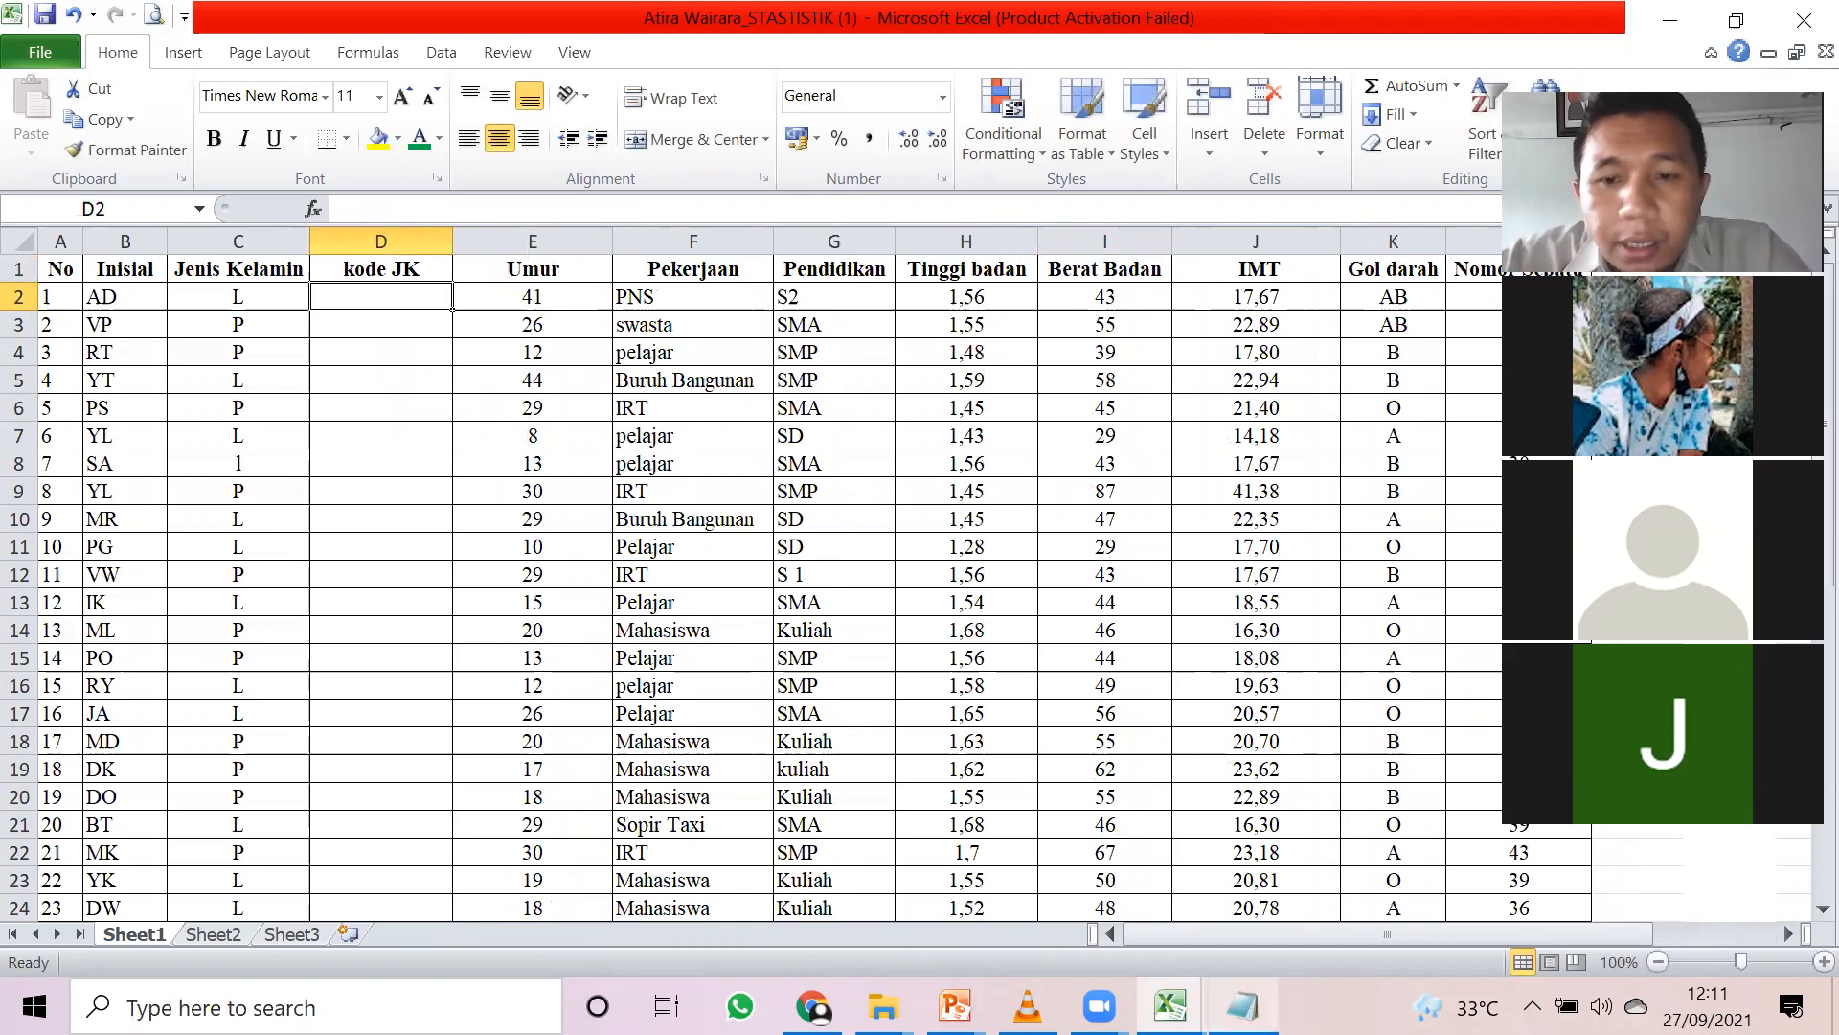
# - Look up the Jenis kelamin codes in the KODE DATA Notepad file and return to the Excel workbook
pyautogui.click(1242, 1005)
pyautogui.scroll(2, 115, 556)
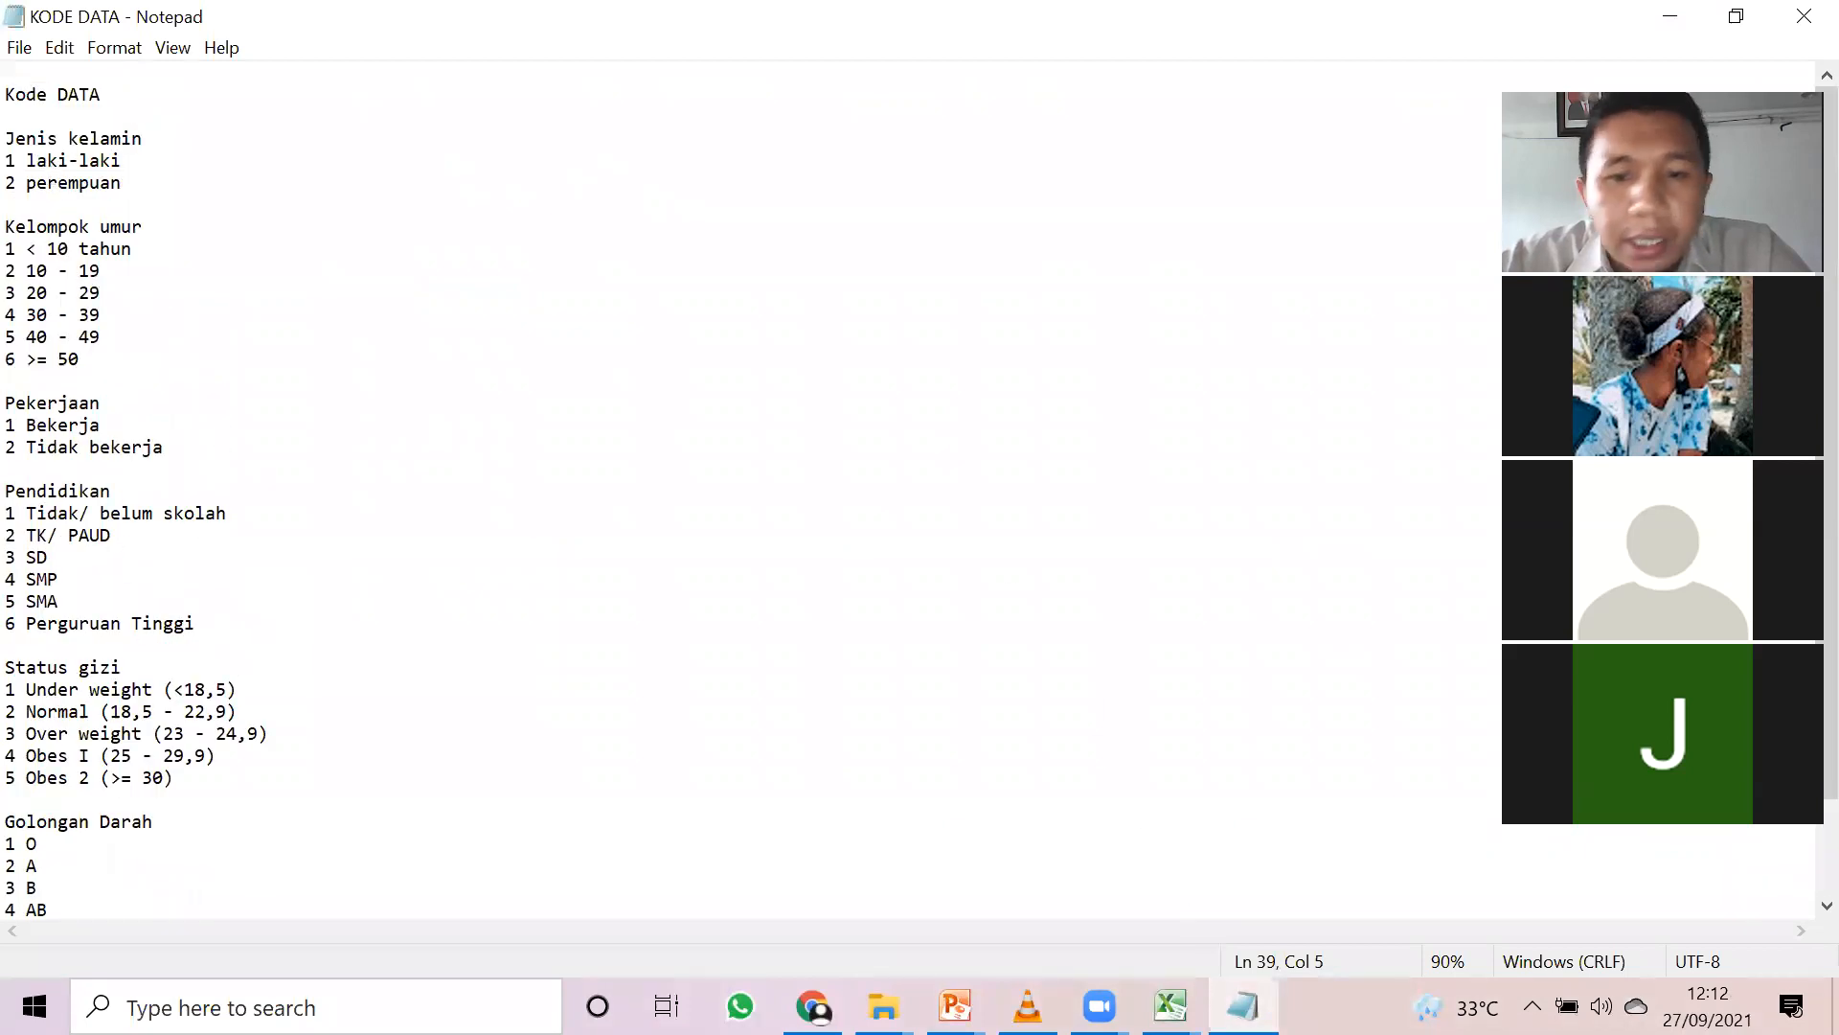
pyautogui.moveTo(1242, 1006)
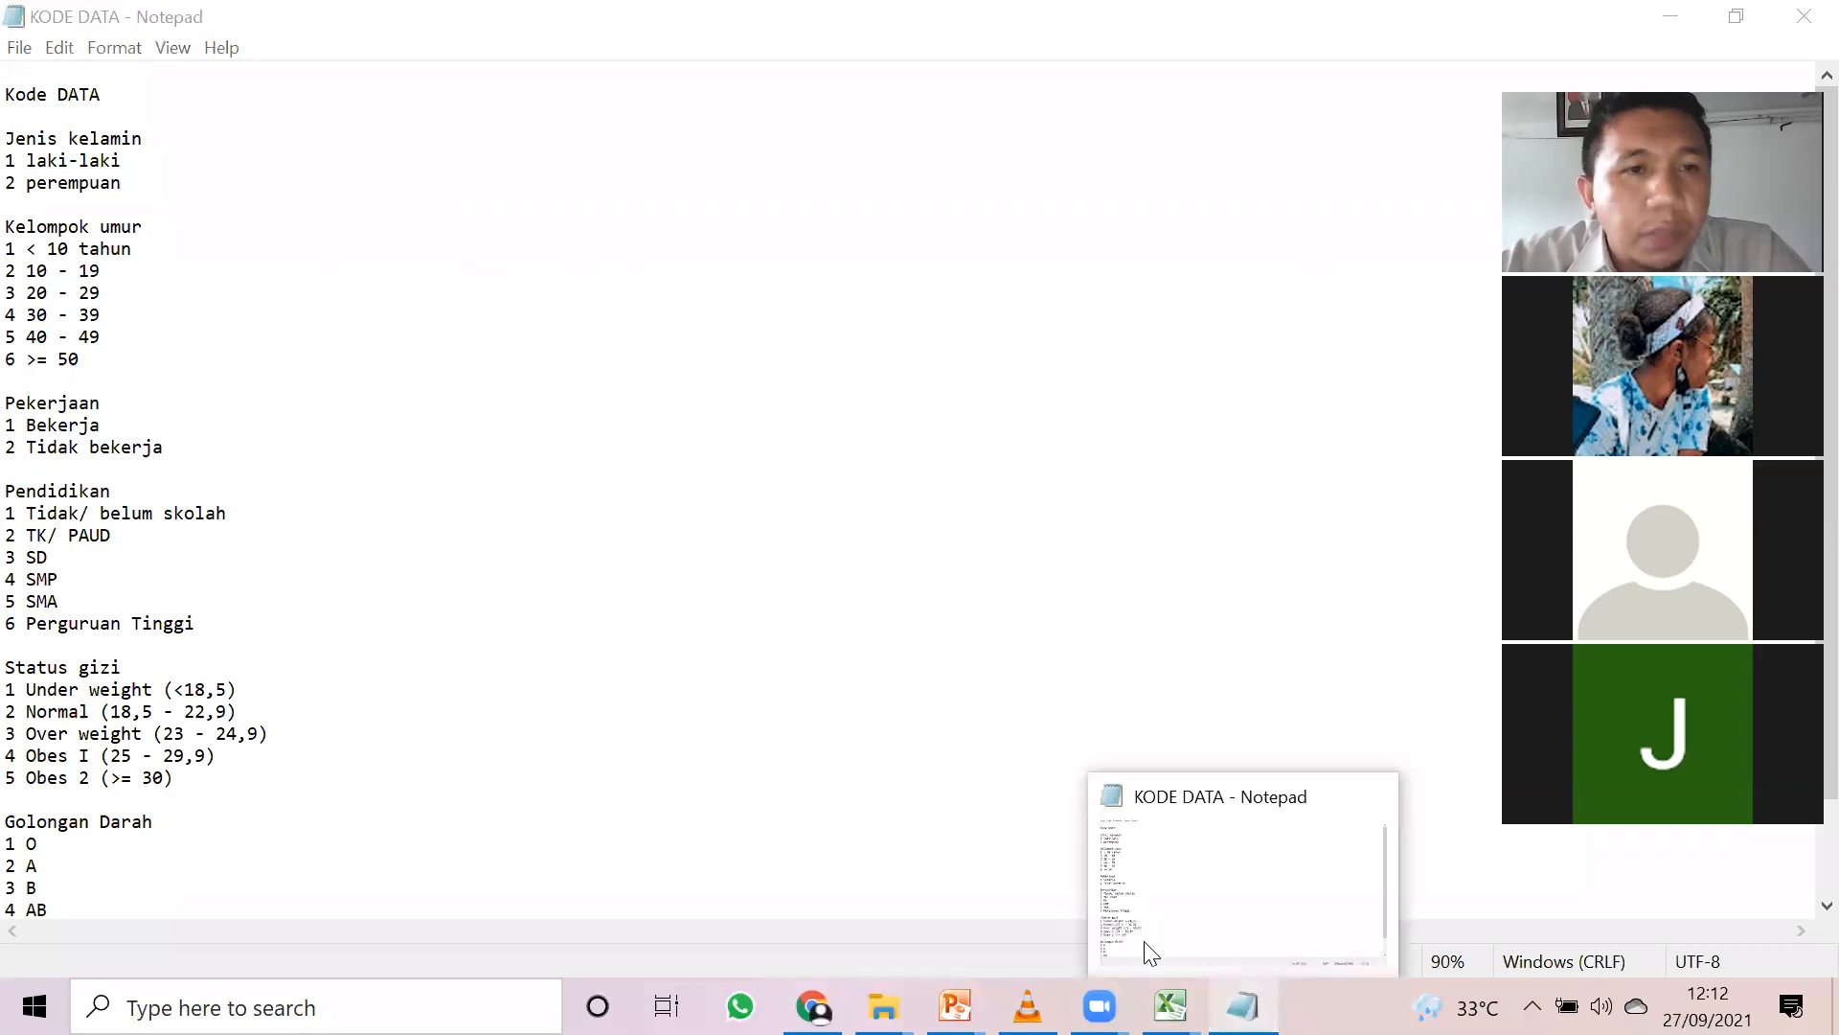
pyautogui.click(1170, 1006)
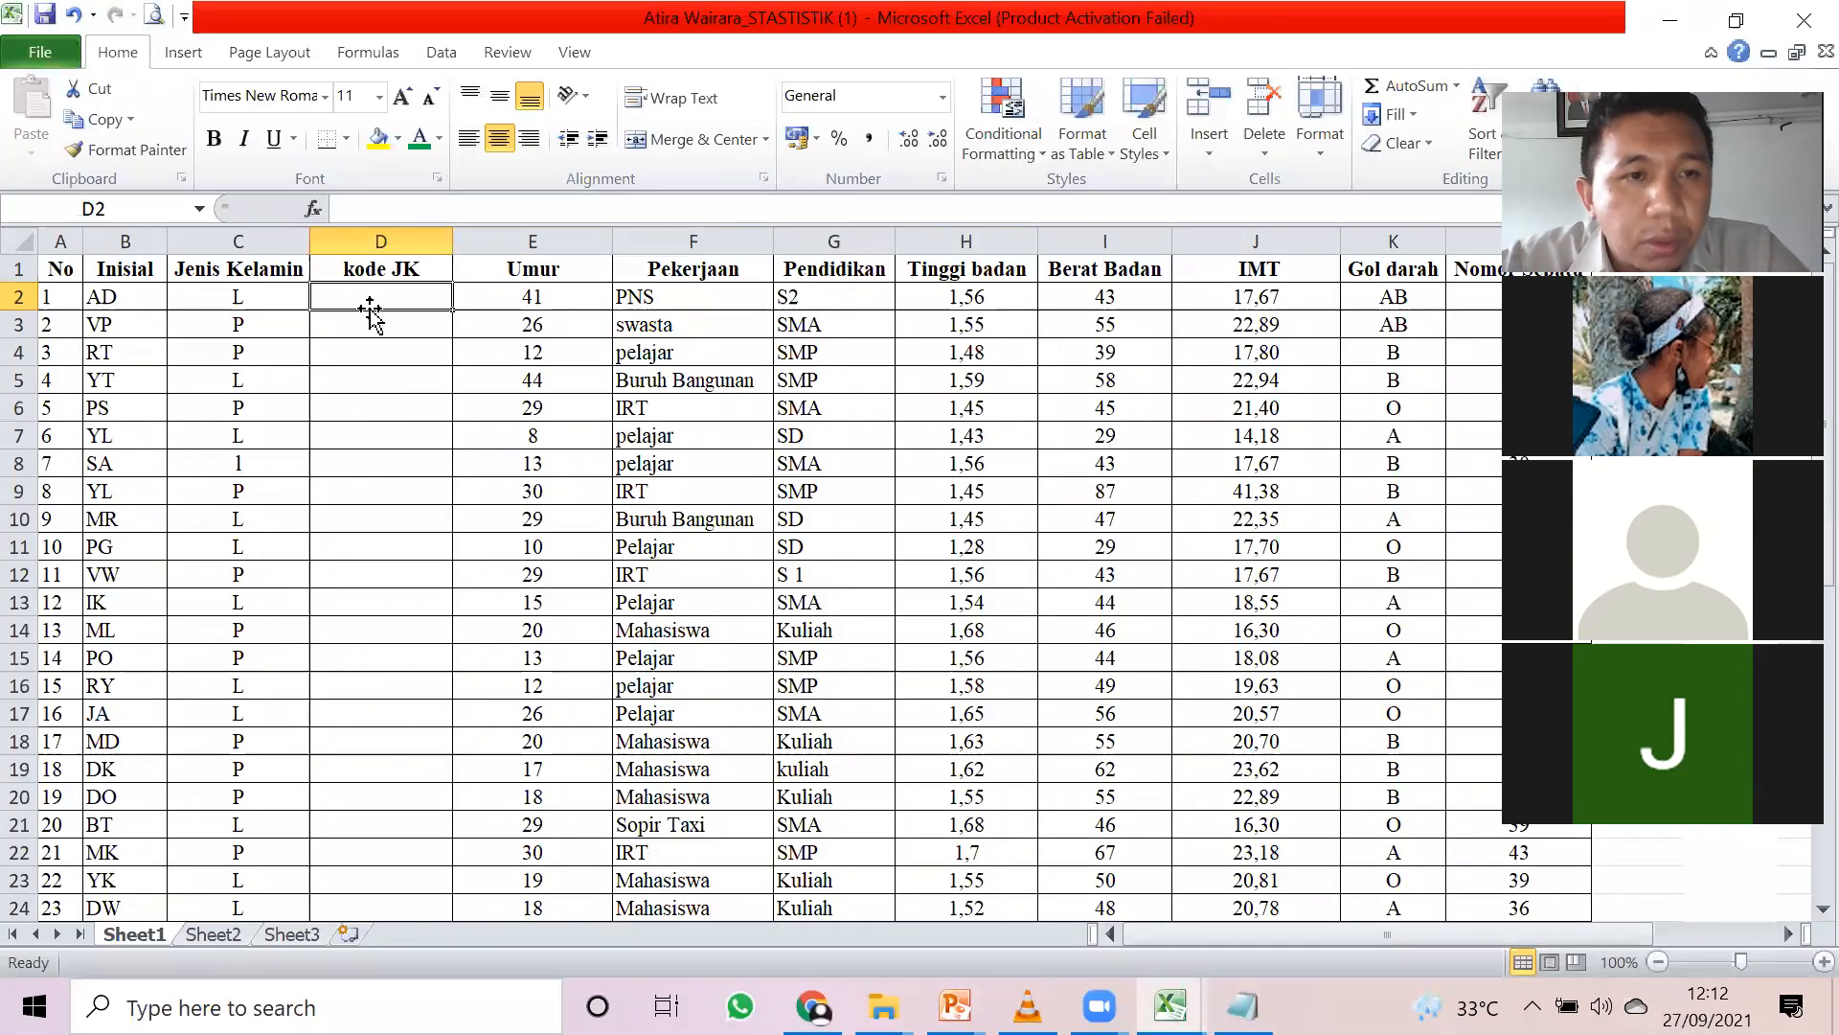
# - Enter the gender codes 1, 2, 2, 1, 2, 1, 1 in D2 through D8 of the kode JK column
pyautogui.write('1')
pyautogui.press('Return')
pyautogui.write('2')
pyautogui.press('Return')
pyautogui.write('2')
pyautogui.press('Return')
pyautogui.write('1')
pyautogui.press('Return')
pyautogui.write('2')
pyautogui.press('Return')
pyautogui.write('1')
pyautogui.press('Return')
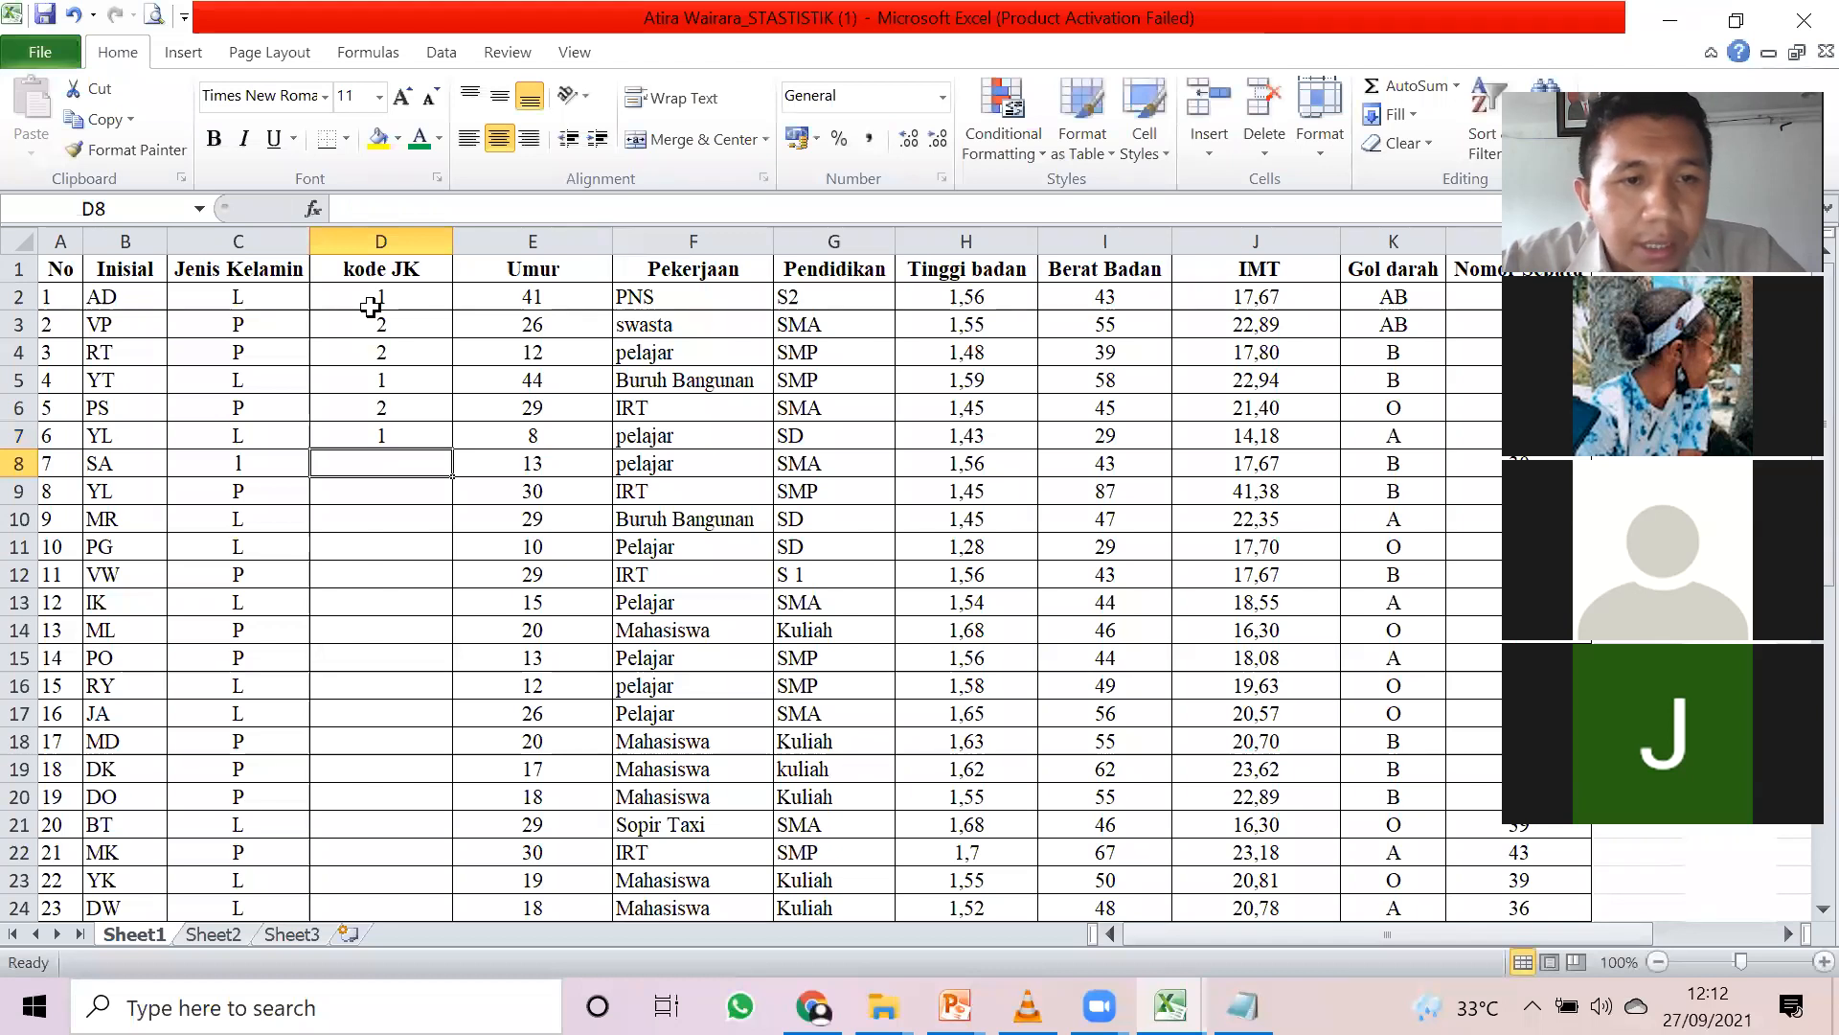
pyautogui.write('1')
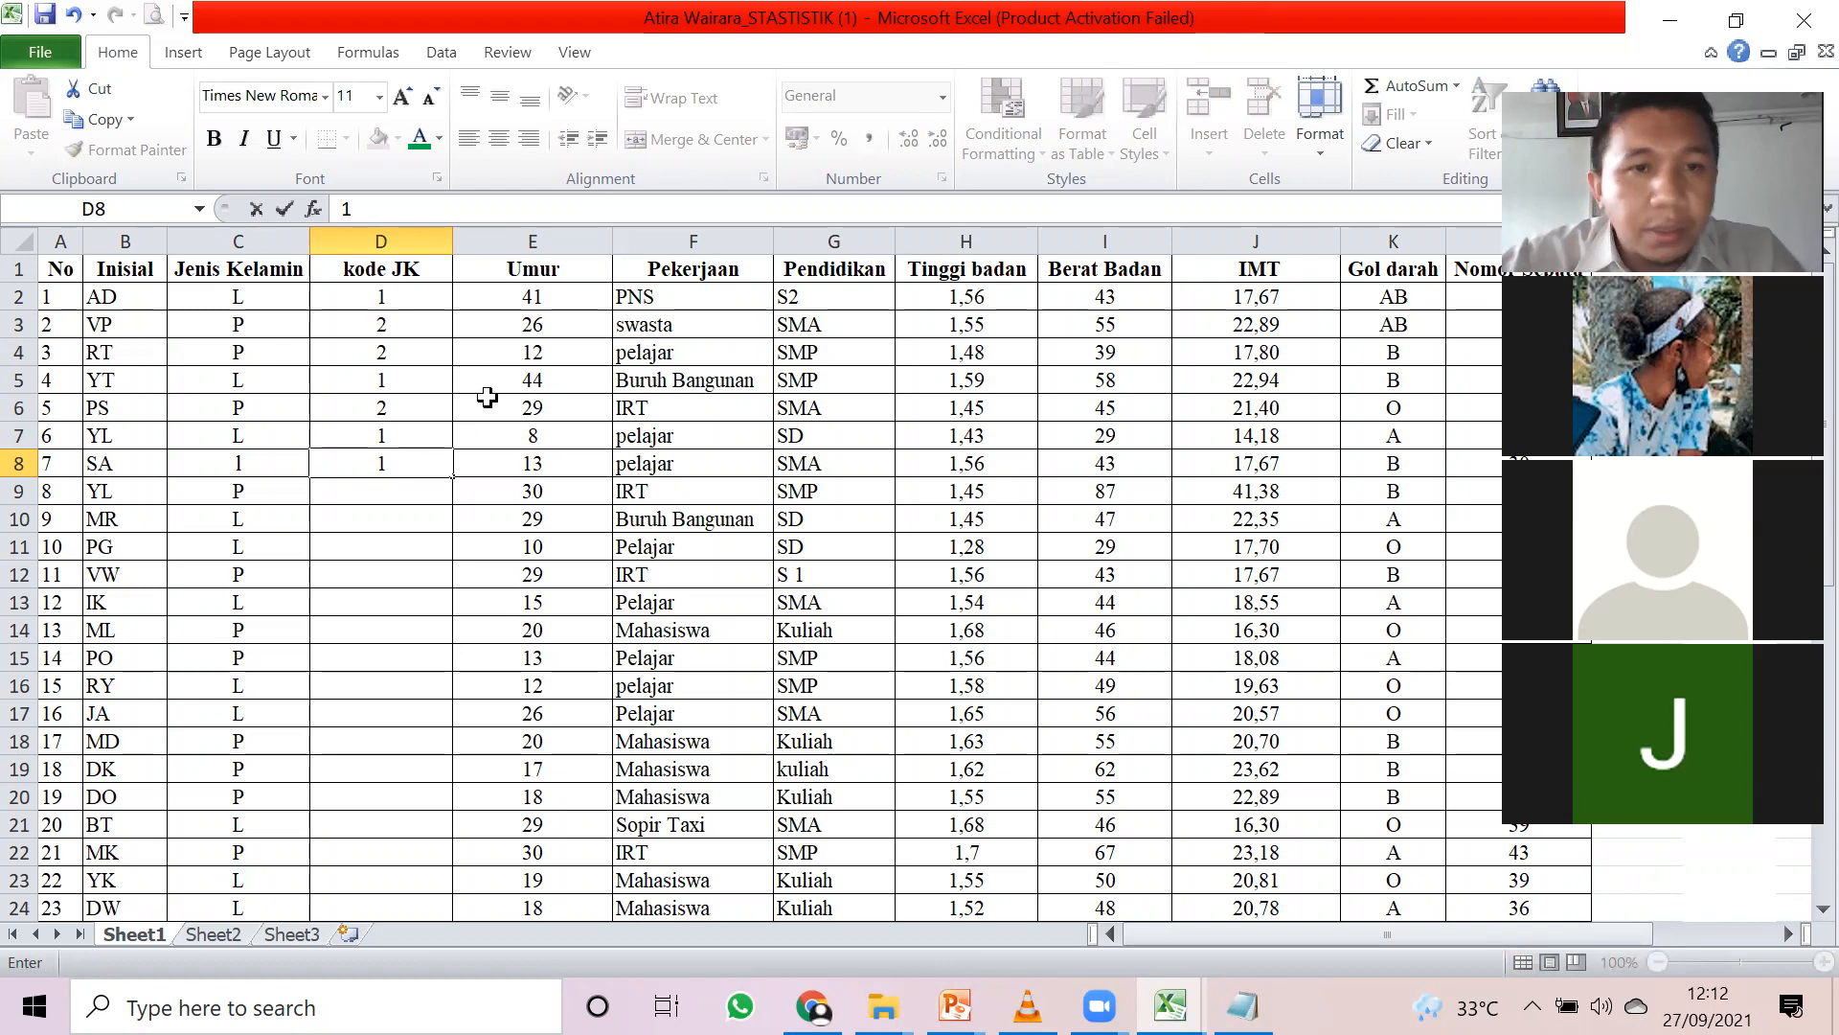
pyautogui.click(391, 575)
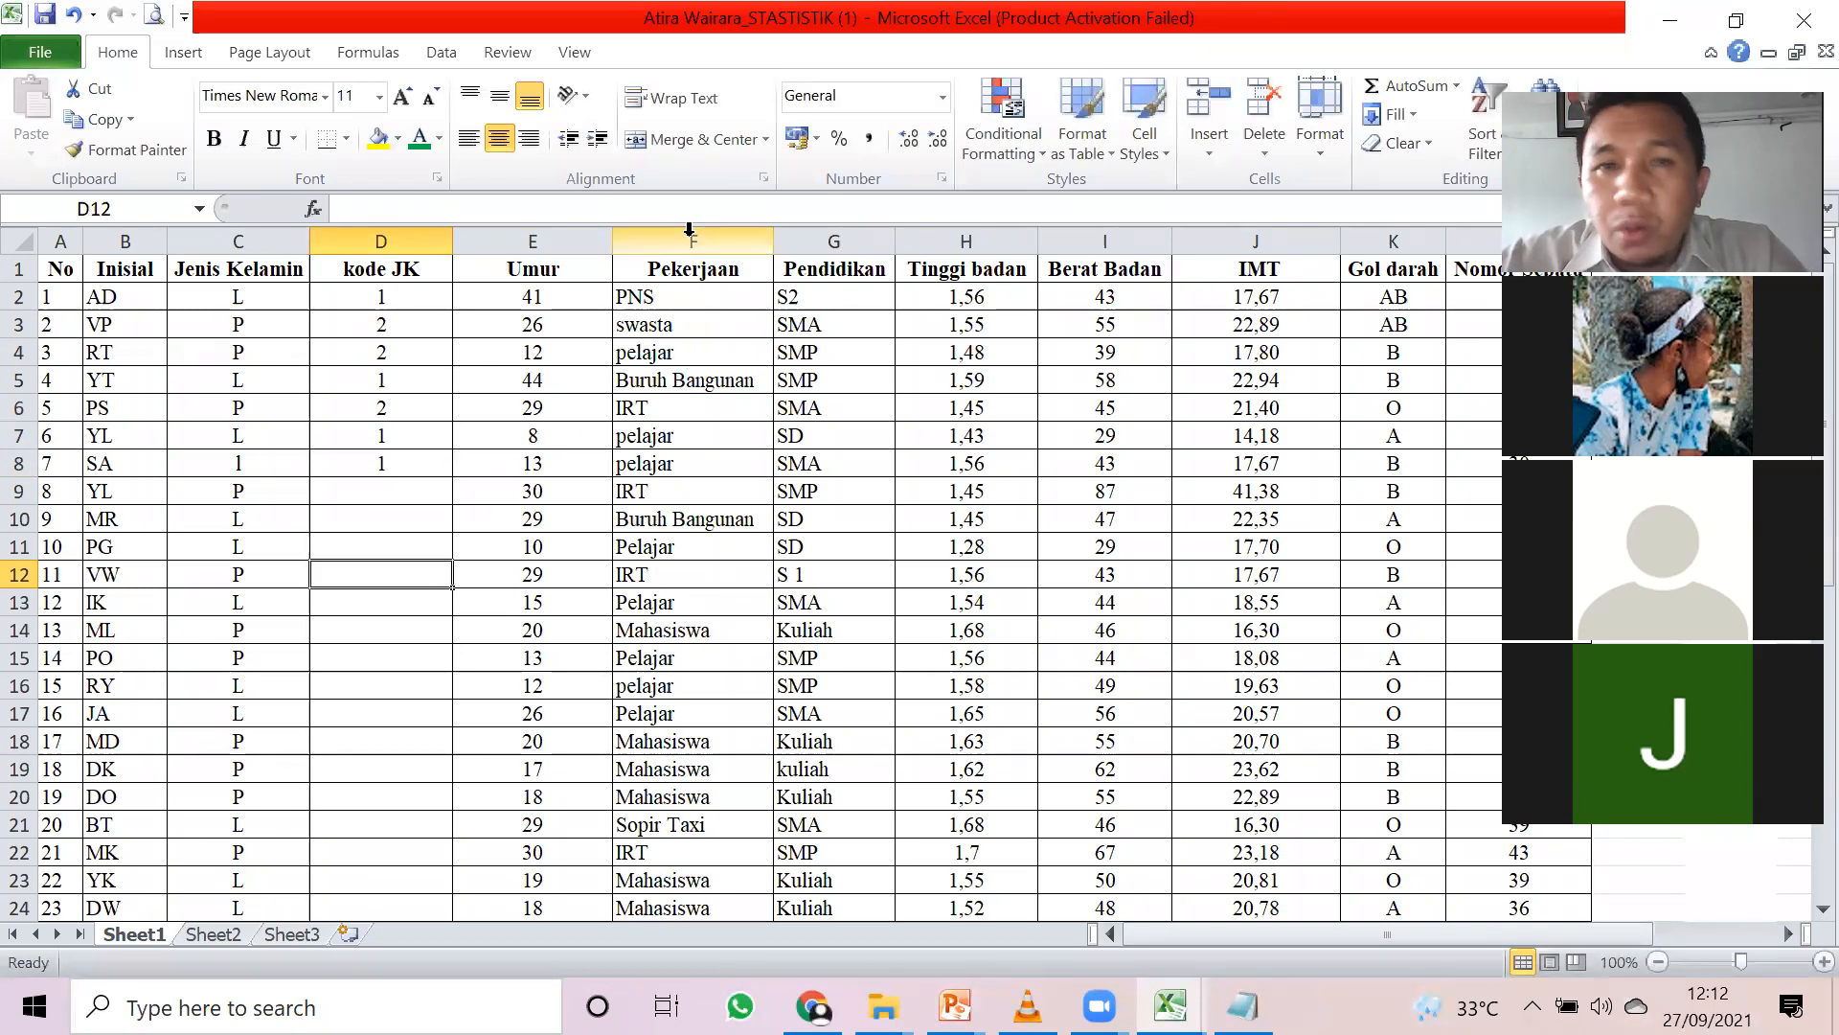
# - Insert an empty column between the Umur and Pekerjaan columns
pyautogui.click(689, 229)
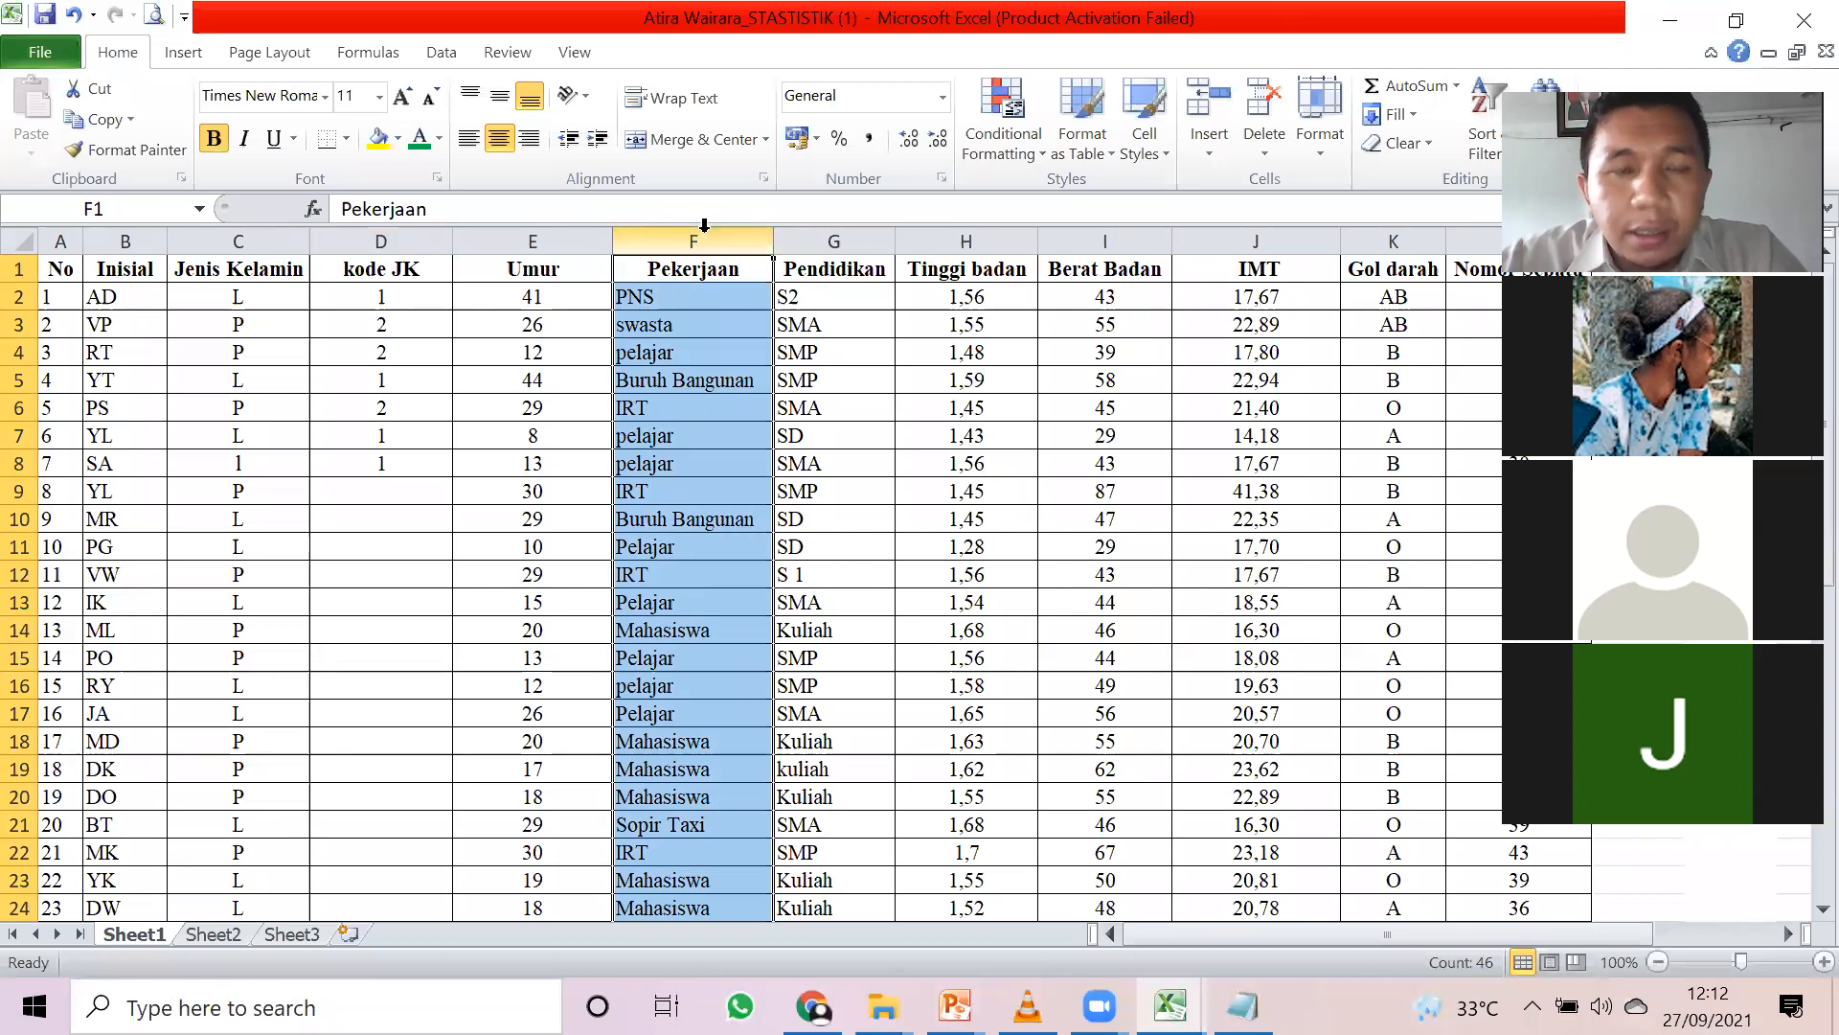
pyautogui.rightClick(706, 236)
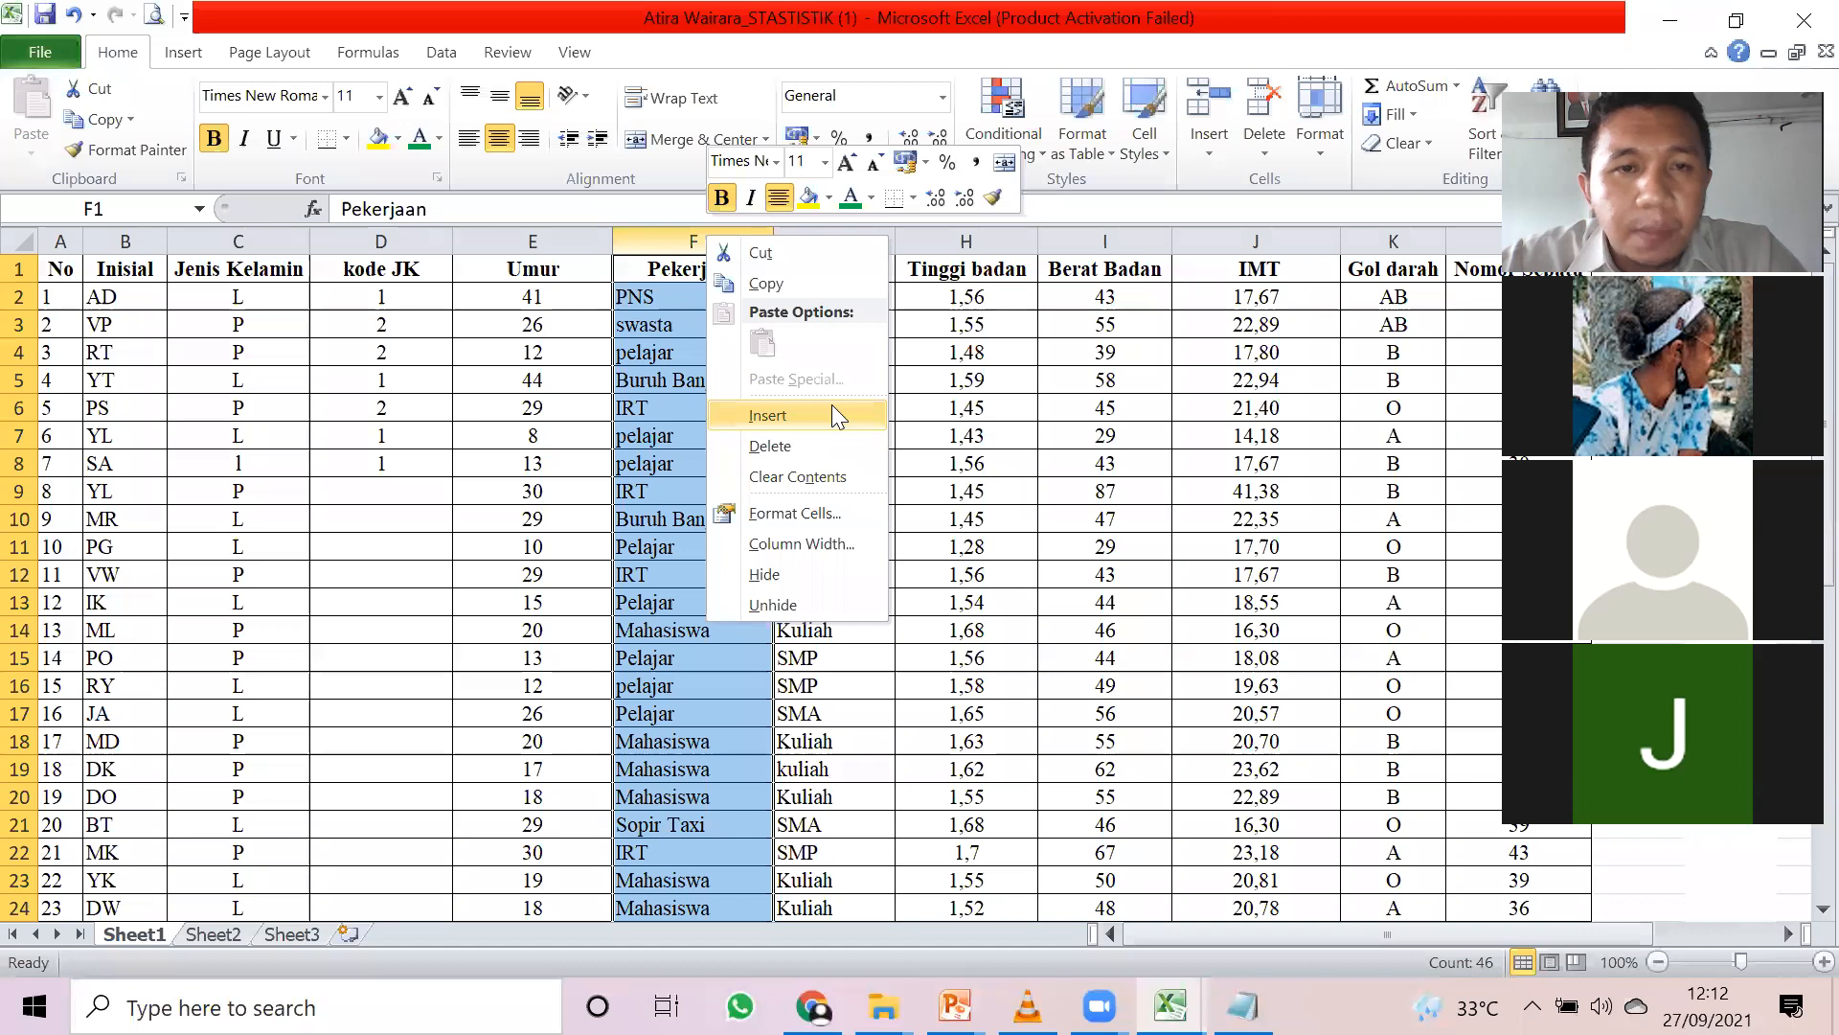
pyautogui.click(708, 236)
pyautogui.rightClick(711, 239)
pyautogui.click(772, 419)
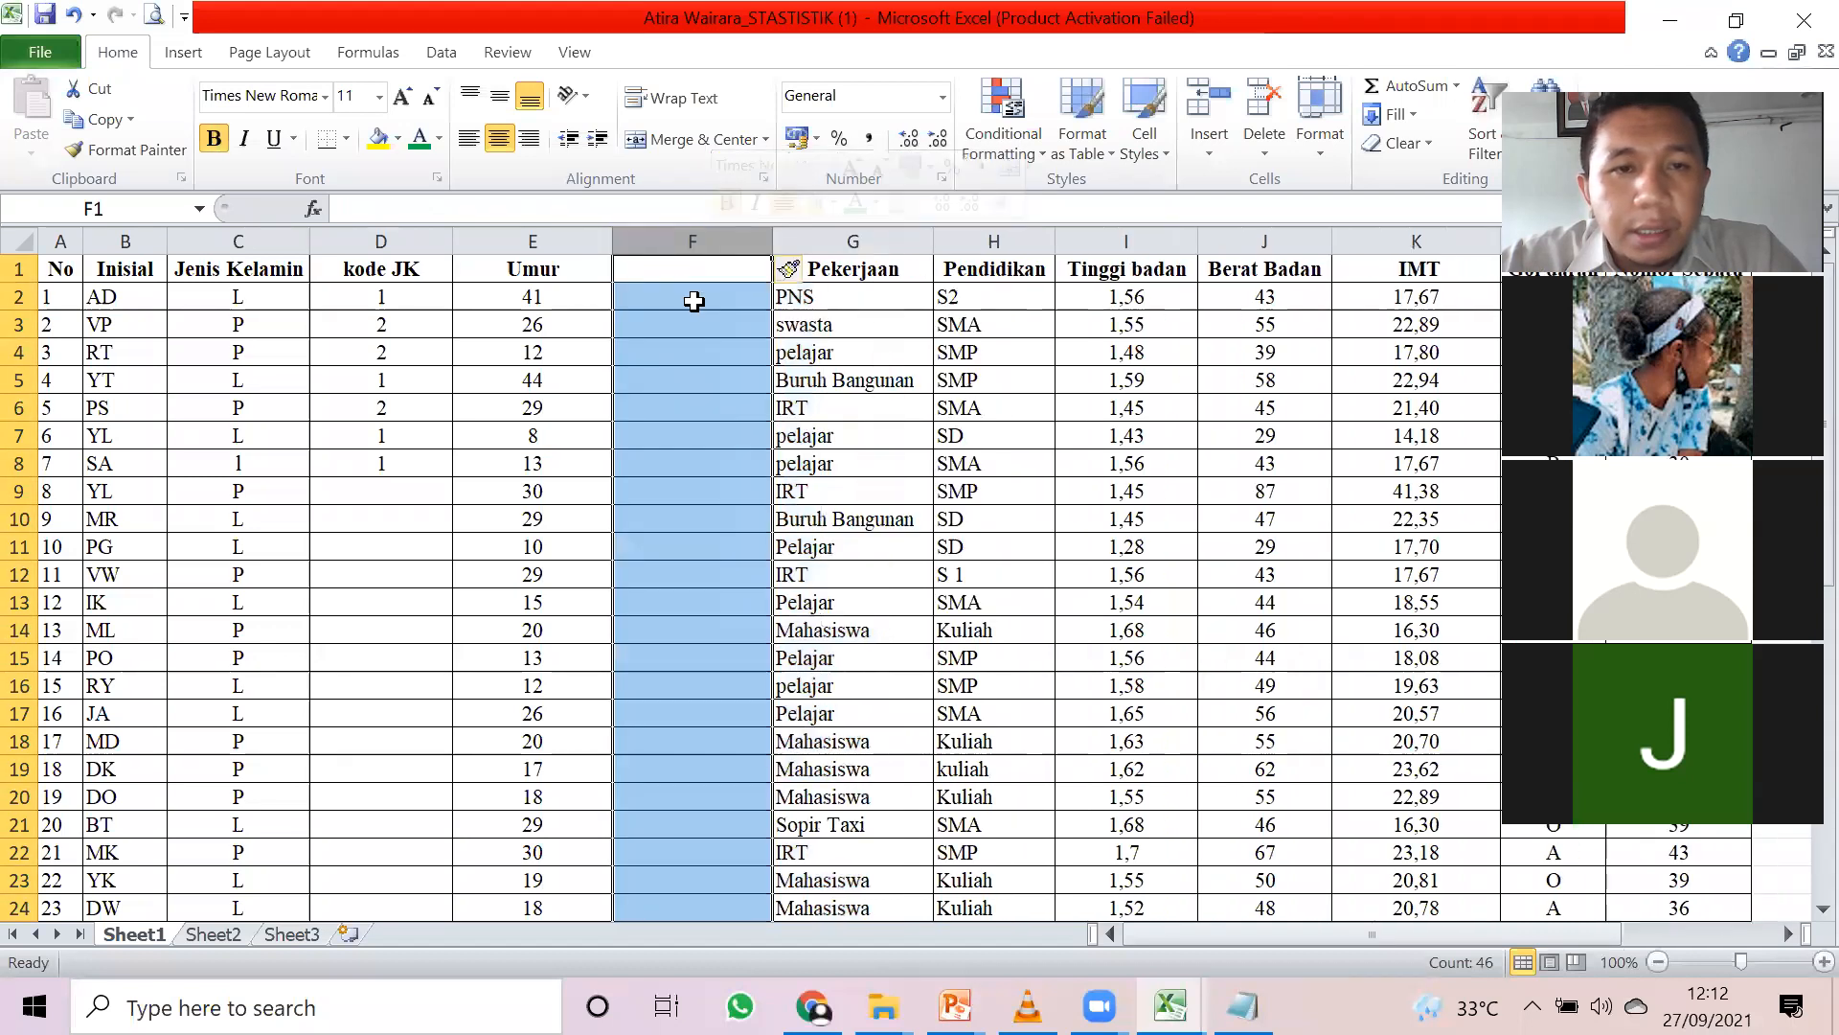
# - Enter the header "Kelompok umur" in F1 of the empty column beside Umur
pyautogui.click(690, 297)
pyautogui.press('Up')
pyautogui.write('Kod')
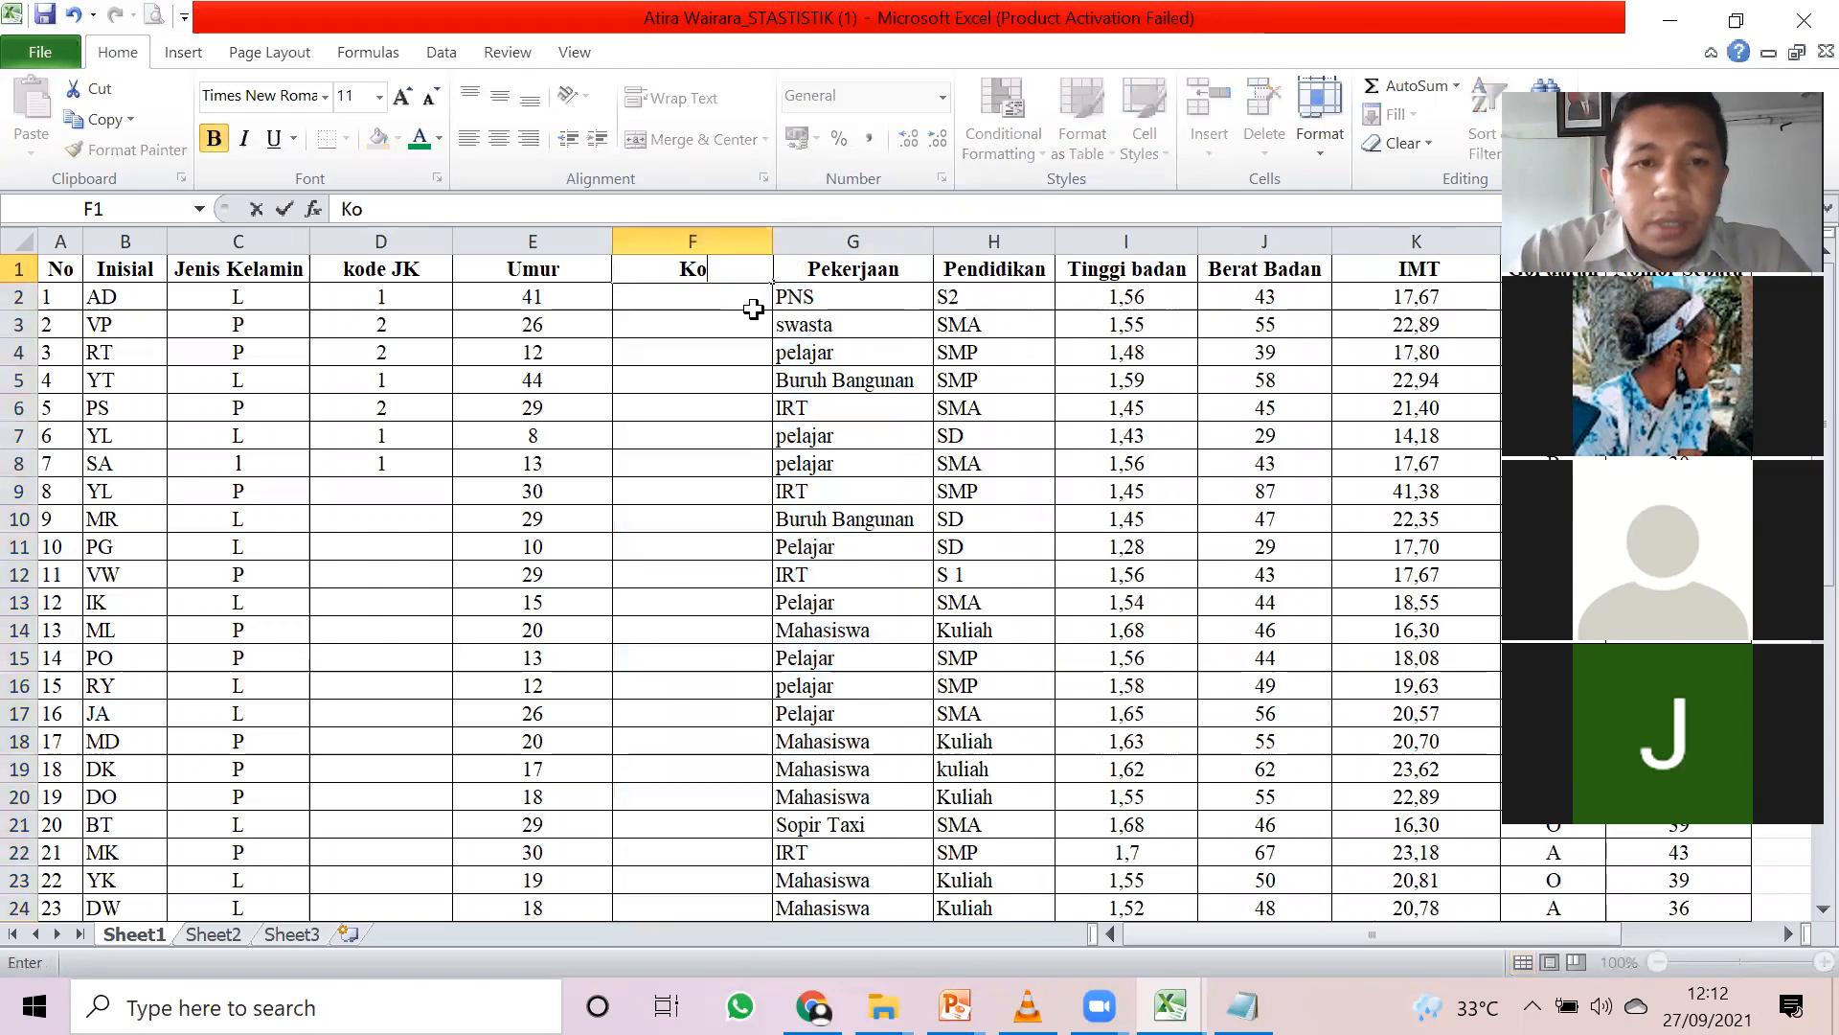
pyautogui.press('BackSpace')
pyautogui.press('BackSpace')
pyautogui.press('BackSpace')
pyautogui.write('Kelompok umur')
pyautogui.press('Return')
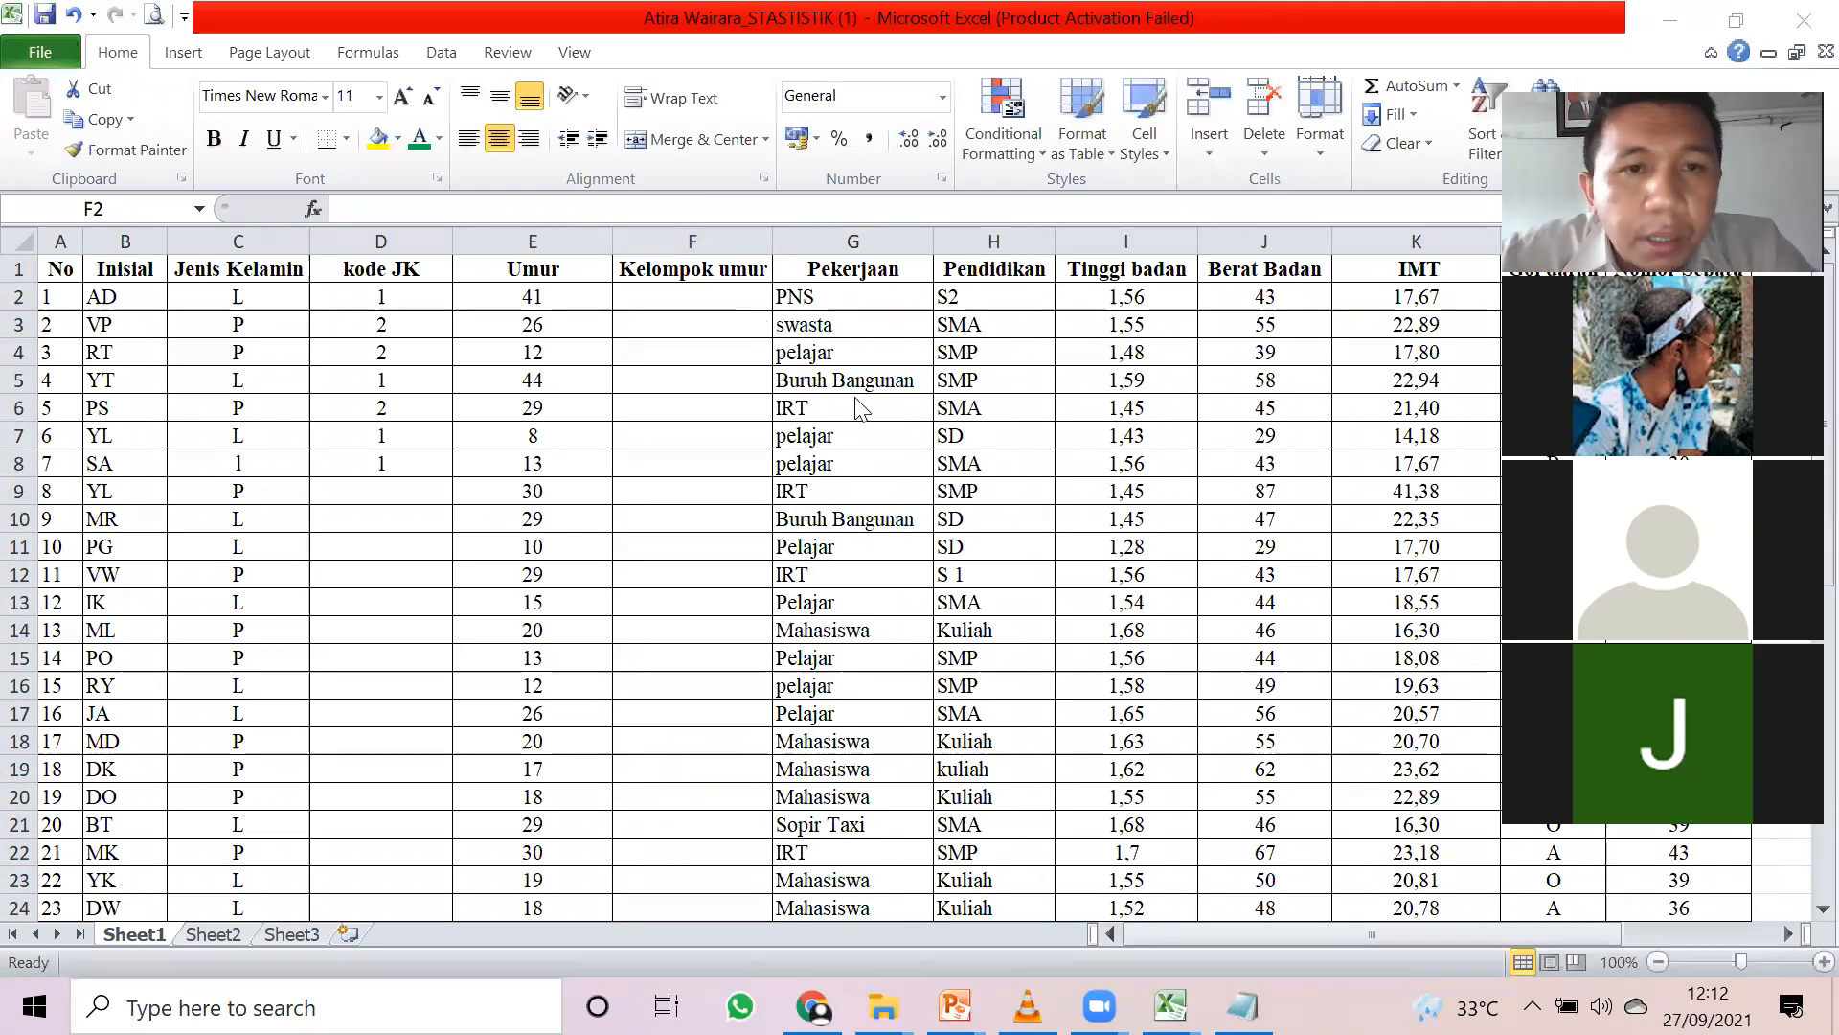
# - Look up the Kelompok umur codes in the KODE DATA Notepad file and return to the Excel workbook
pyautogui.click(1242, 1006)
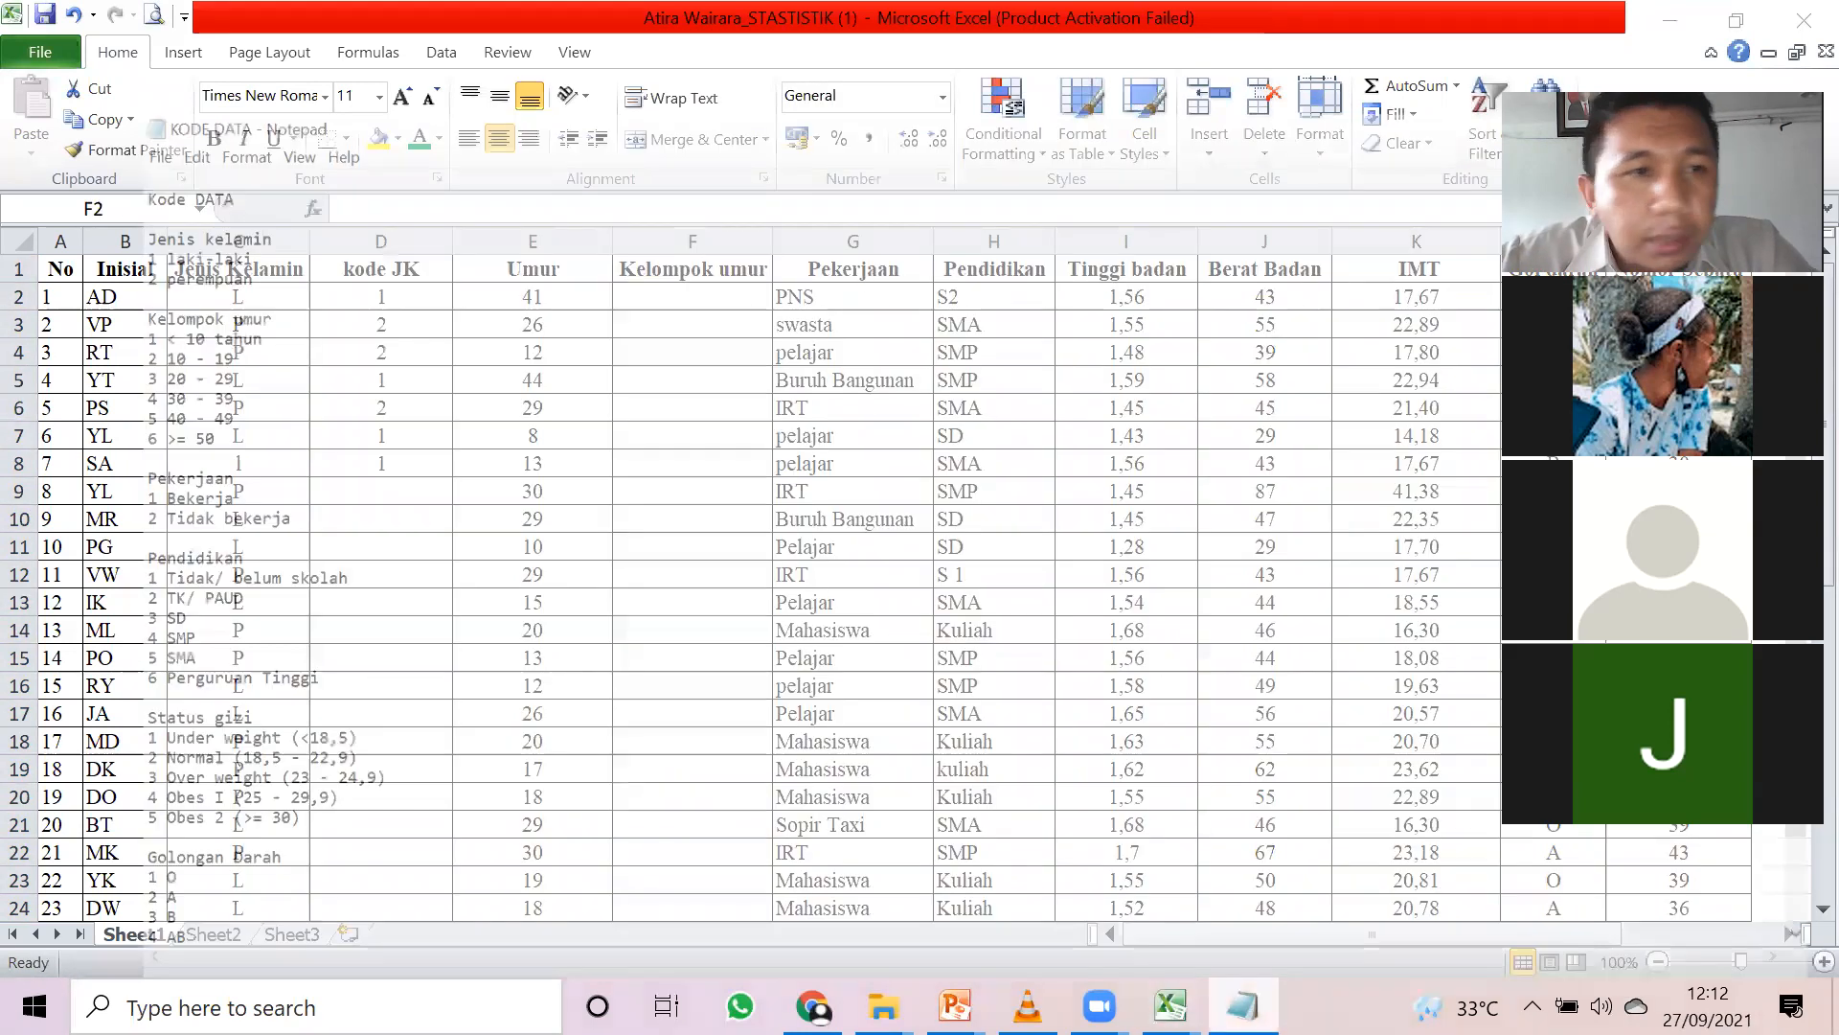
pyautogui.moveTo(124, 375); pyautogui.dragTo(8, 228)
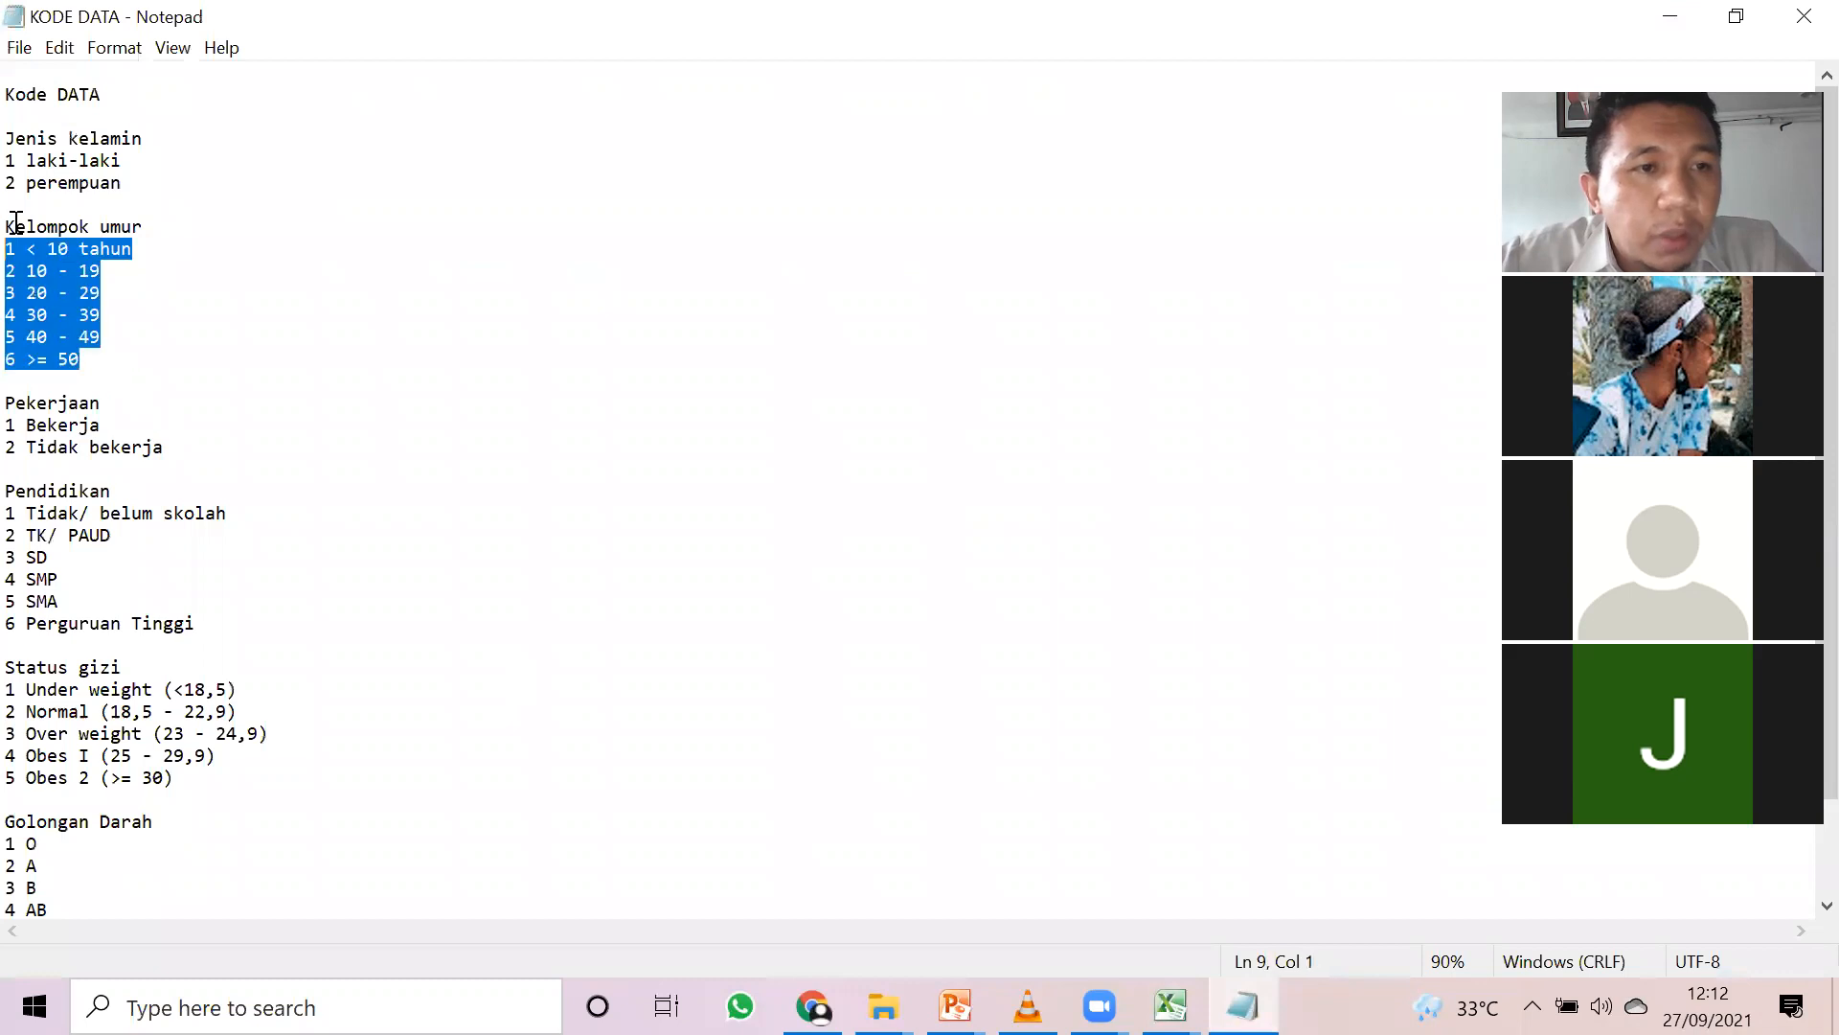
pyautogui.click(213, 284)
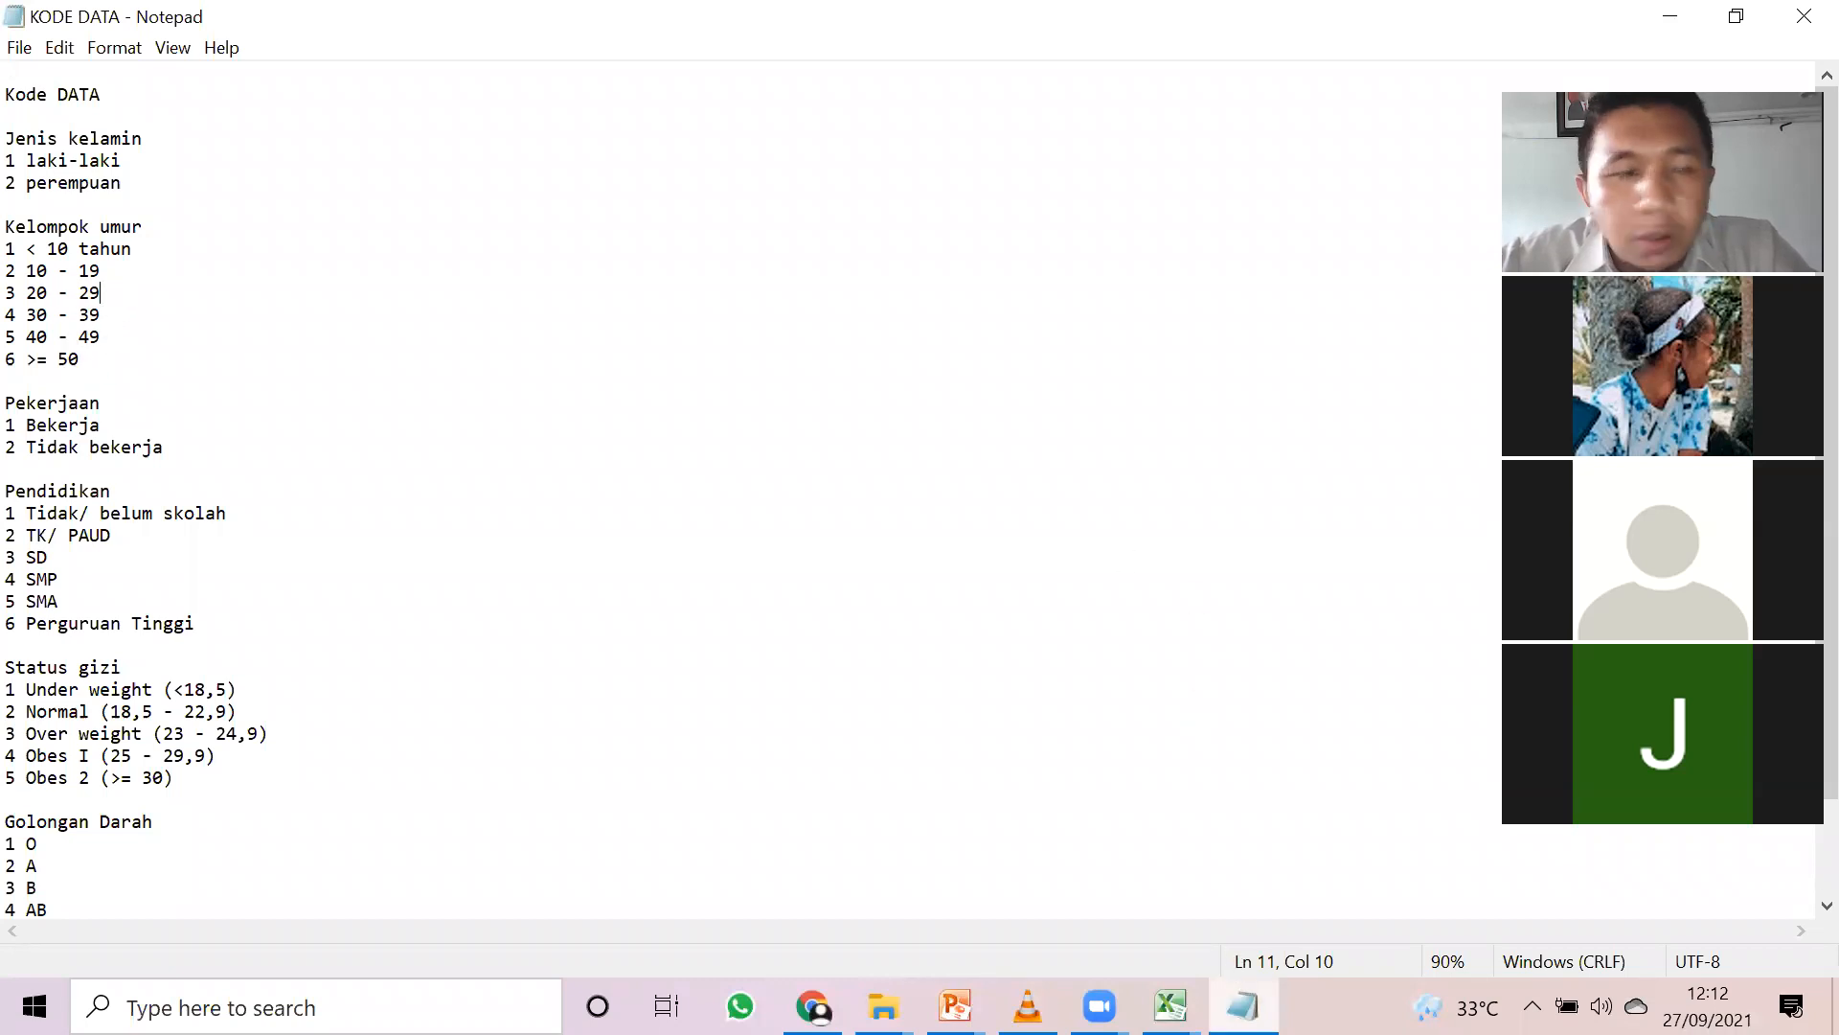
pyautogui.click(1170, 1006)
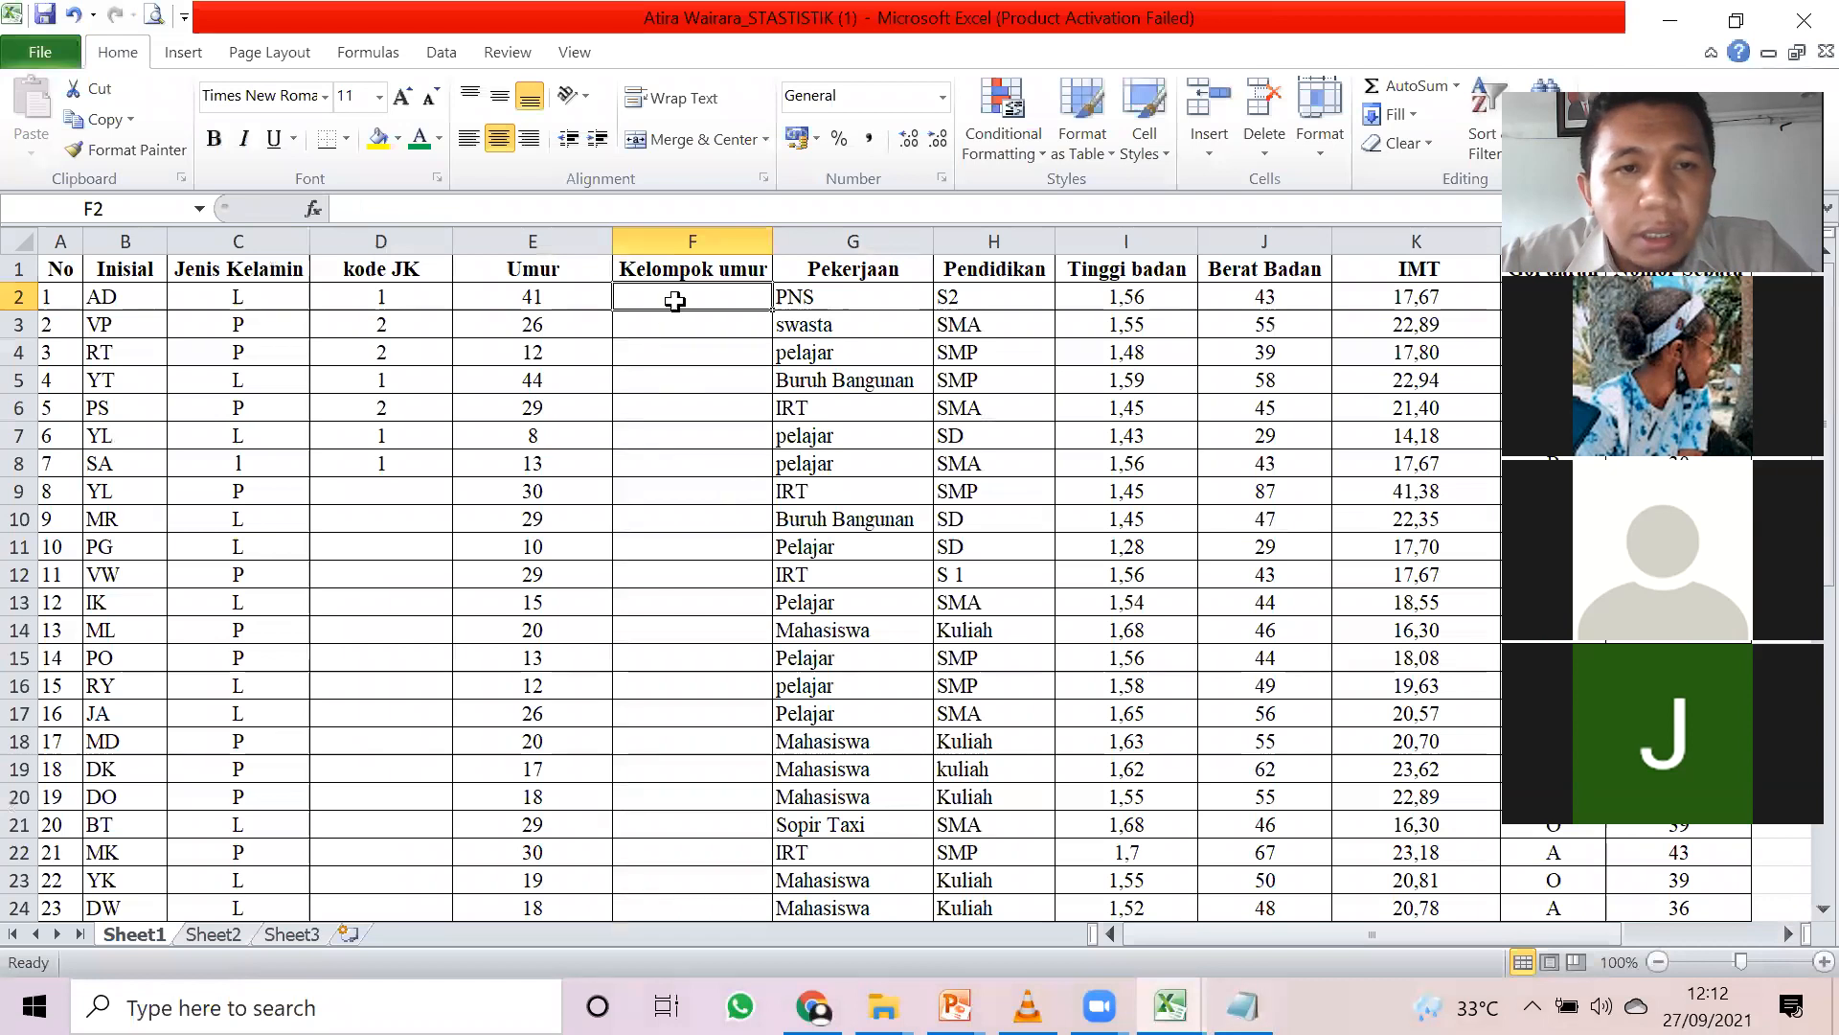
pyautogui.click(1243, 1006)
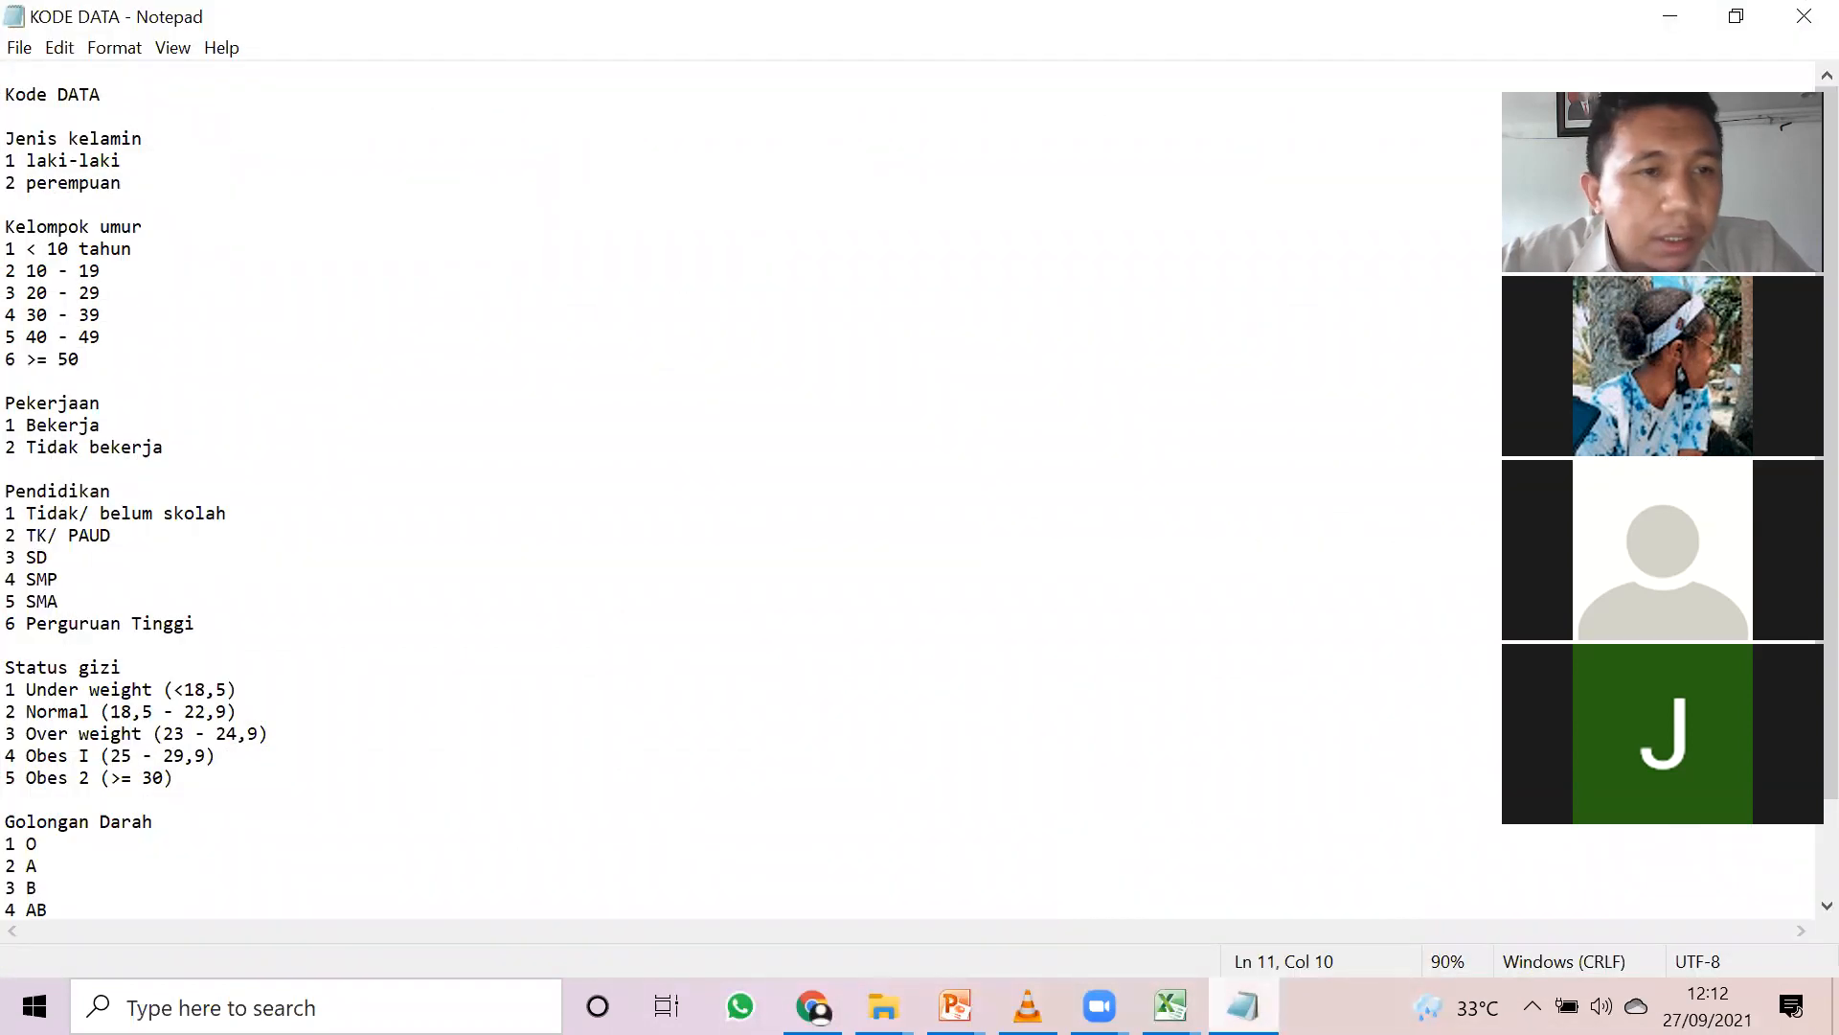
pyautogui.hotkey('alt', 'Tab')
pyautogui.hotkey('alt', 'Tab')
pyautogui.hotkey('alt', 'Tab')
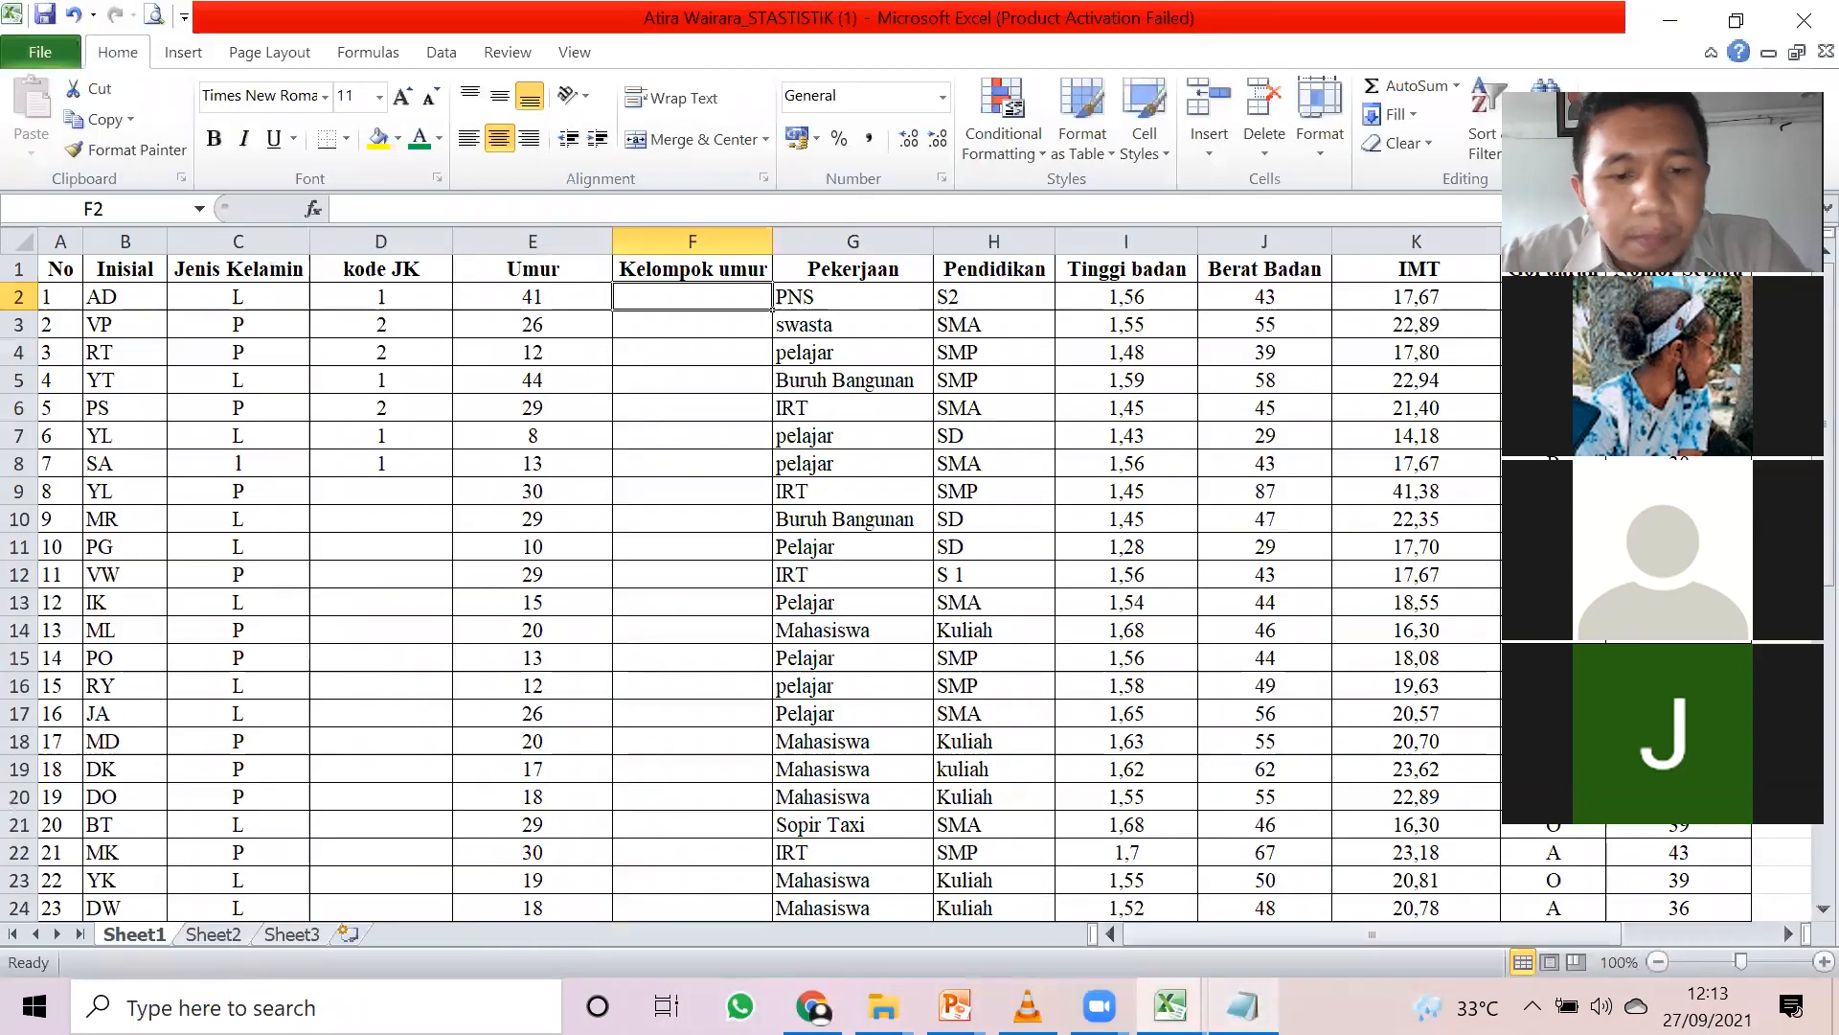
# - Enter the age group codes 5 and 3 in F2 and F3, checking the age ranges in the Notepad code list
pyautogui.write('5')
pyautogui.press('Return')
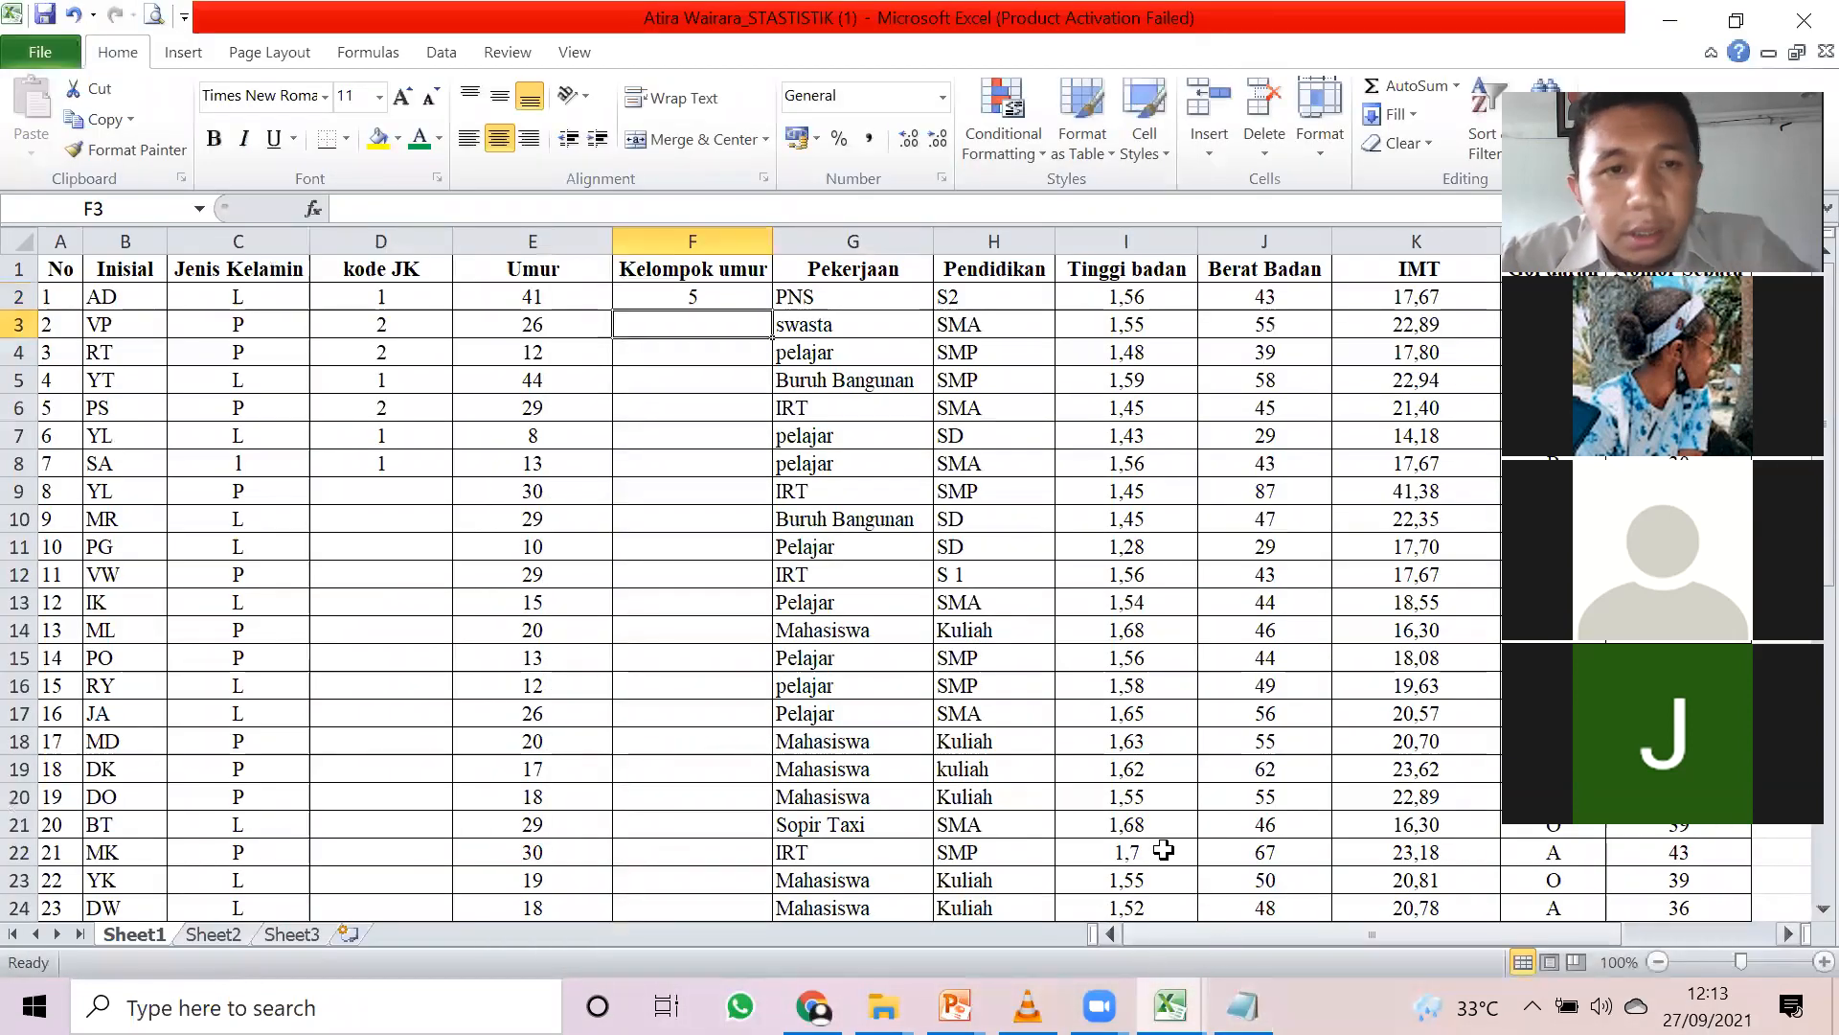
pyautogui.hotkey('alt', 'Tab')
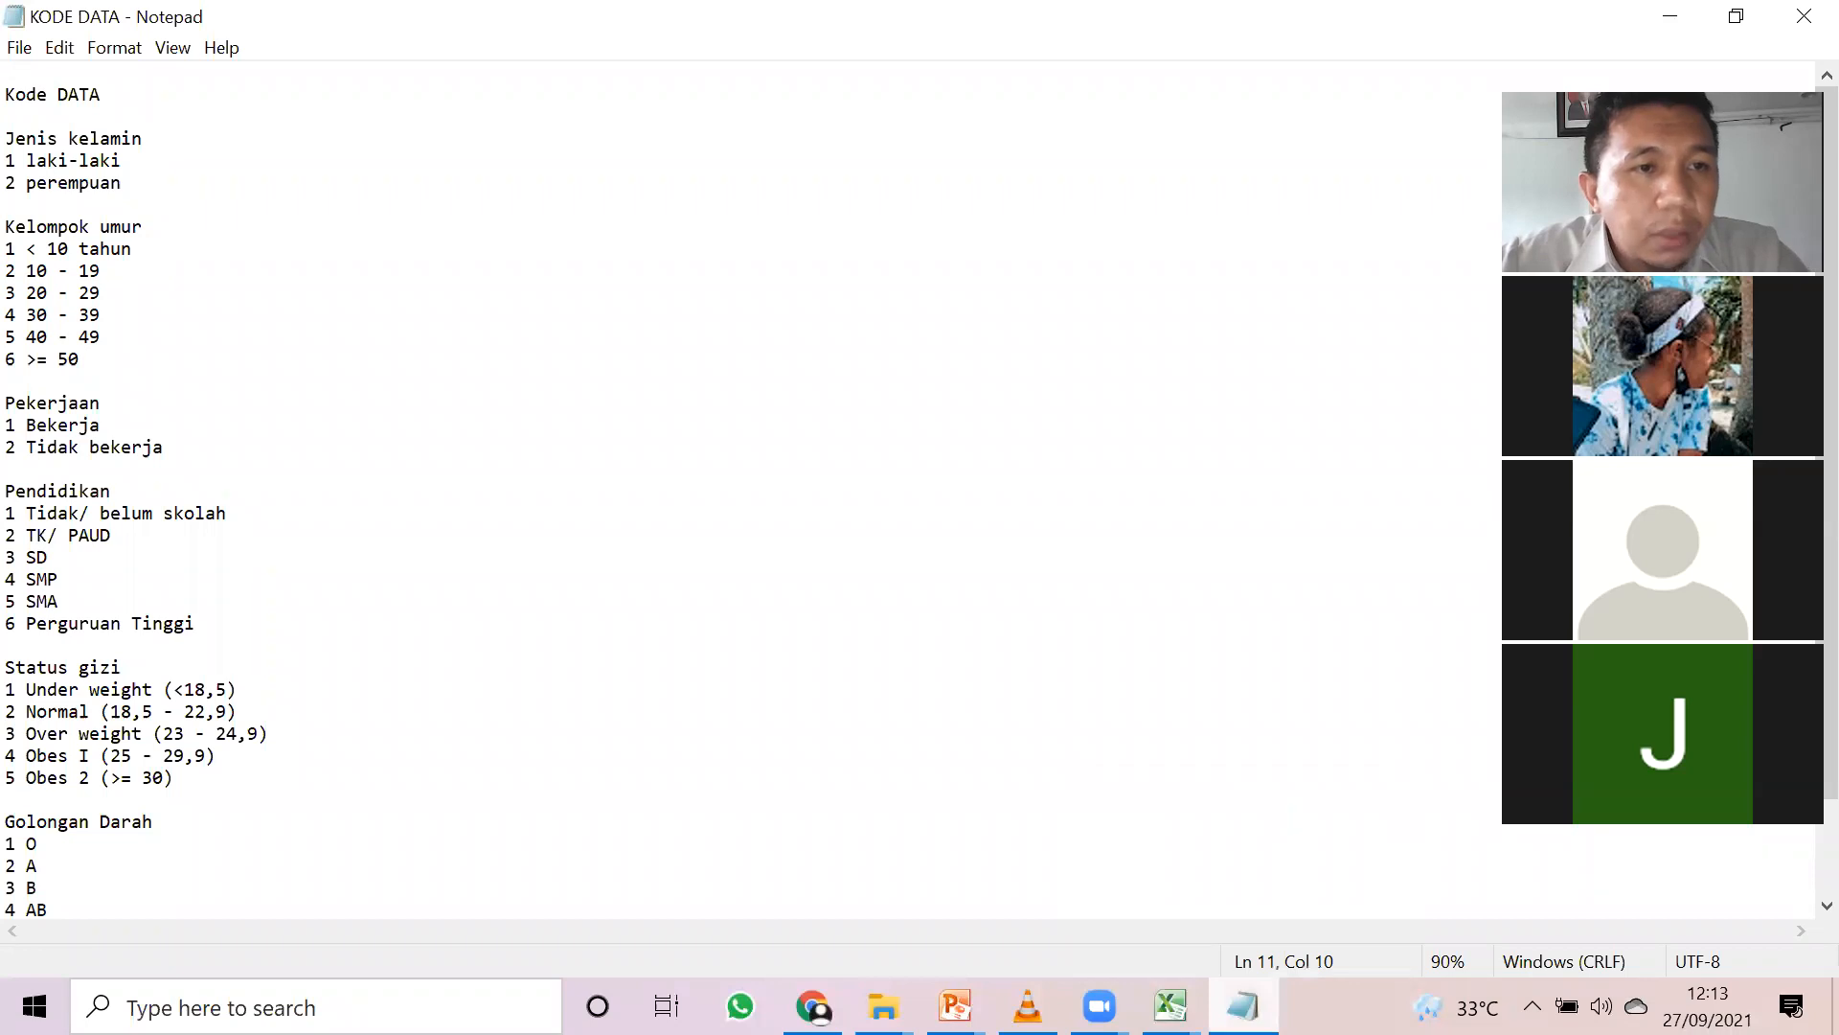
pyautogui.hotkey('alt', 'Tab')
pyautogui.write('3')
pyautogui.hotkey('alt', 'Tab')
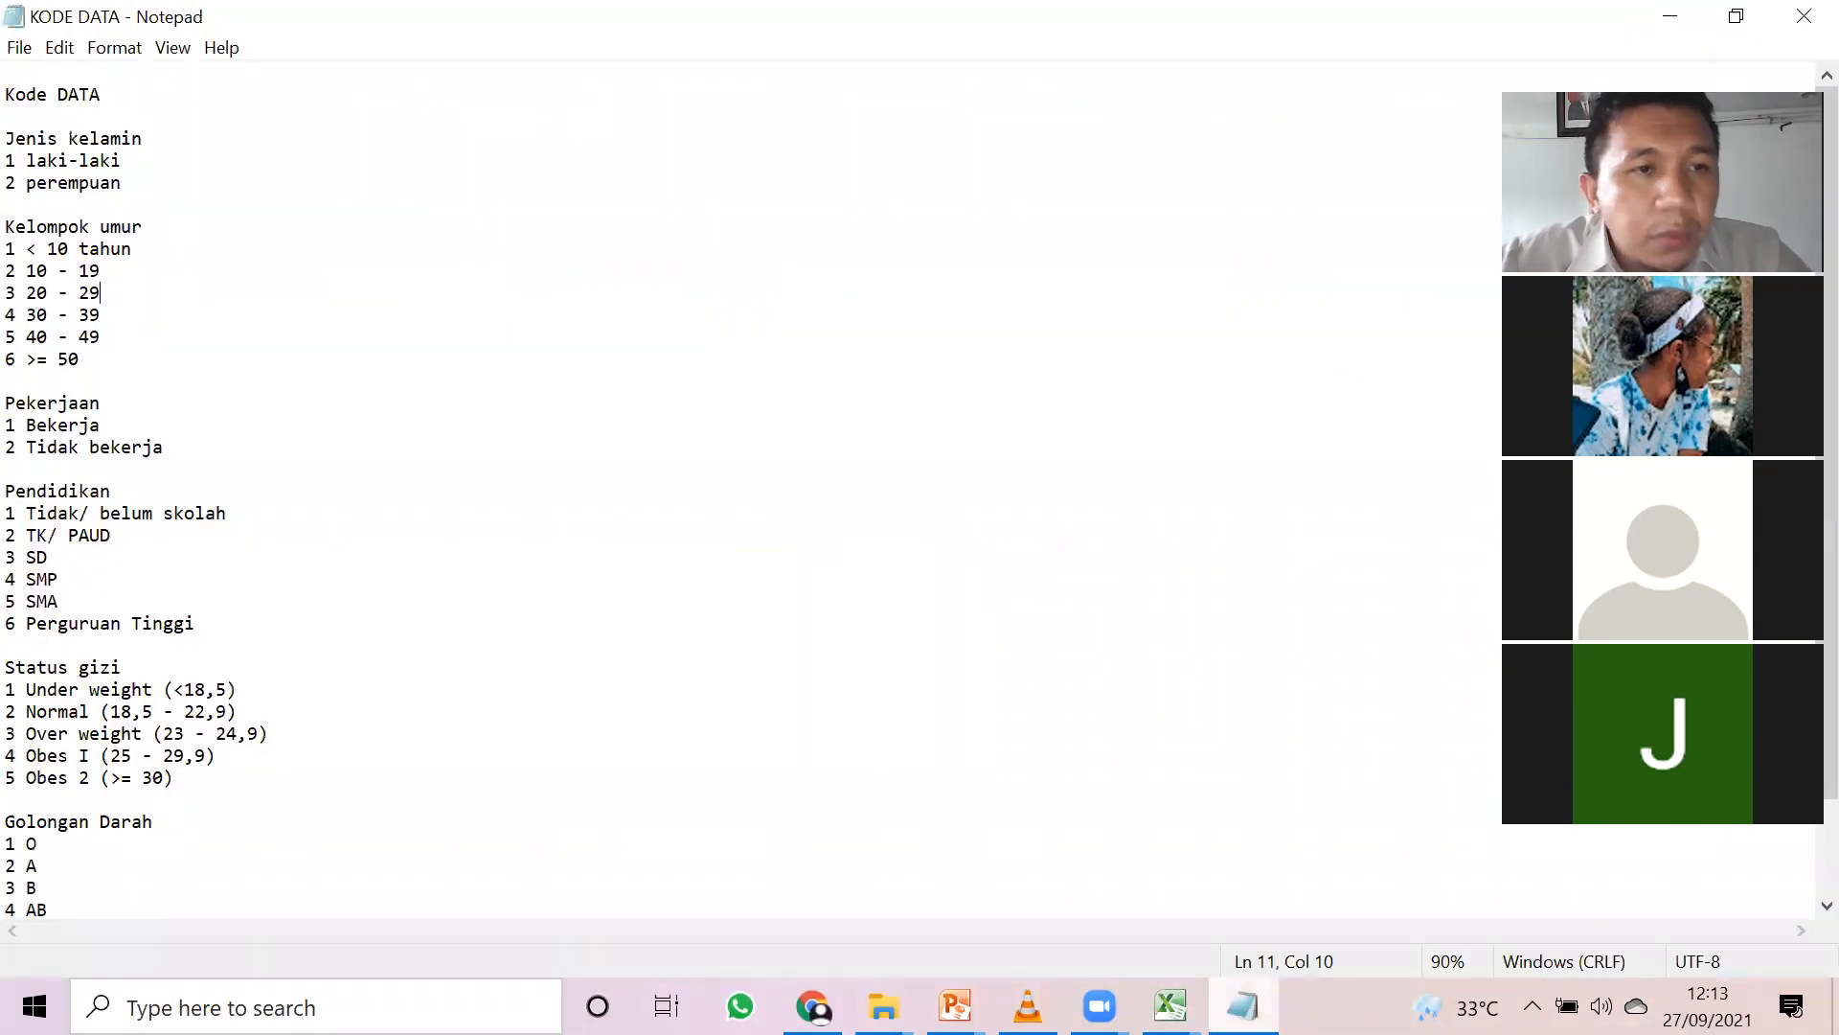
pyautogui.hotkey('alt', 'Tab')
pyautogui.press('Return')
# - Enter the age group codes 2 and 4 in F4 and F5, consulting the Notepad code list for each
pyautogui.hotkey('alt', 'Tab')
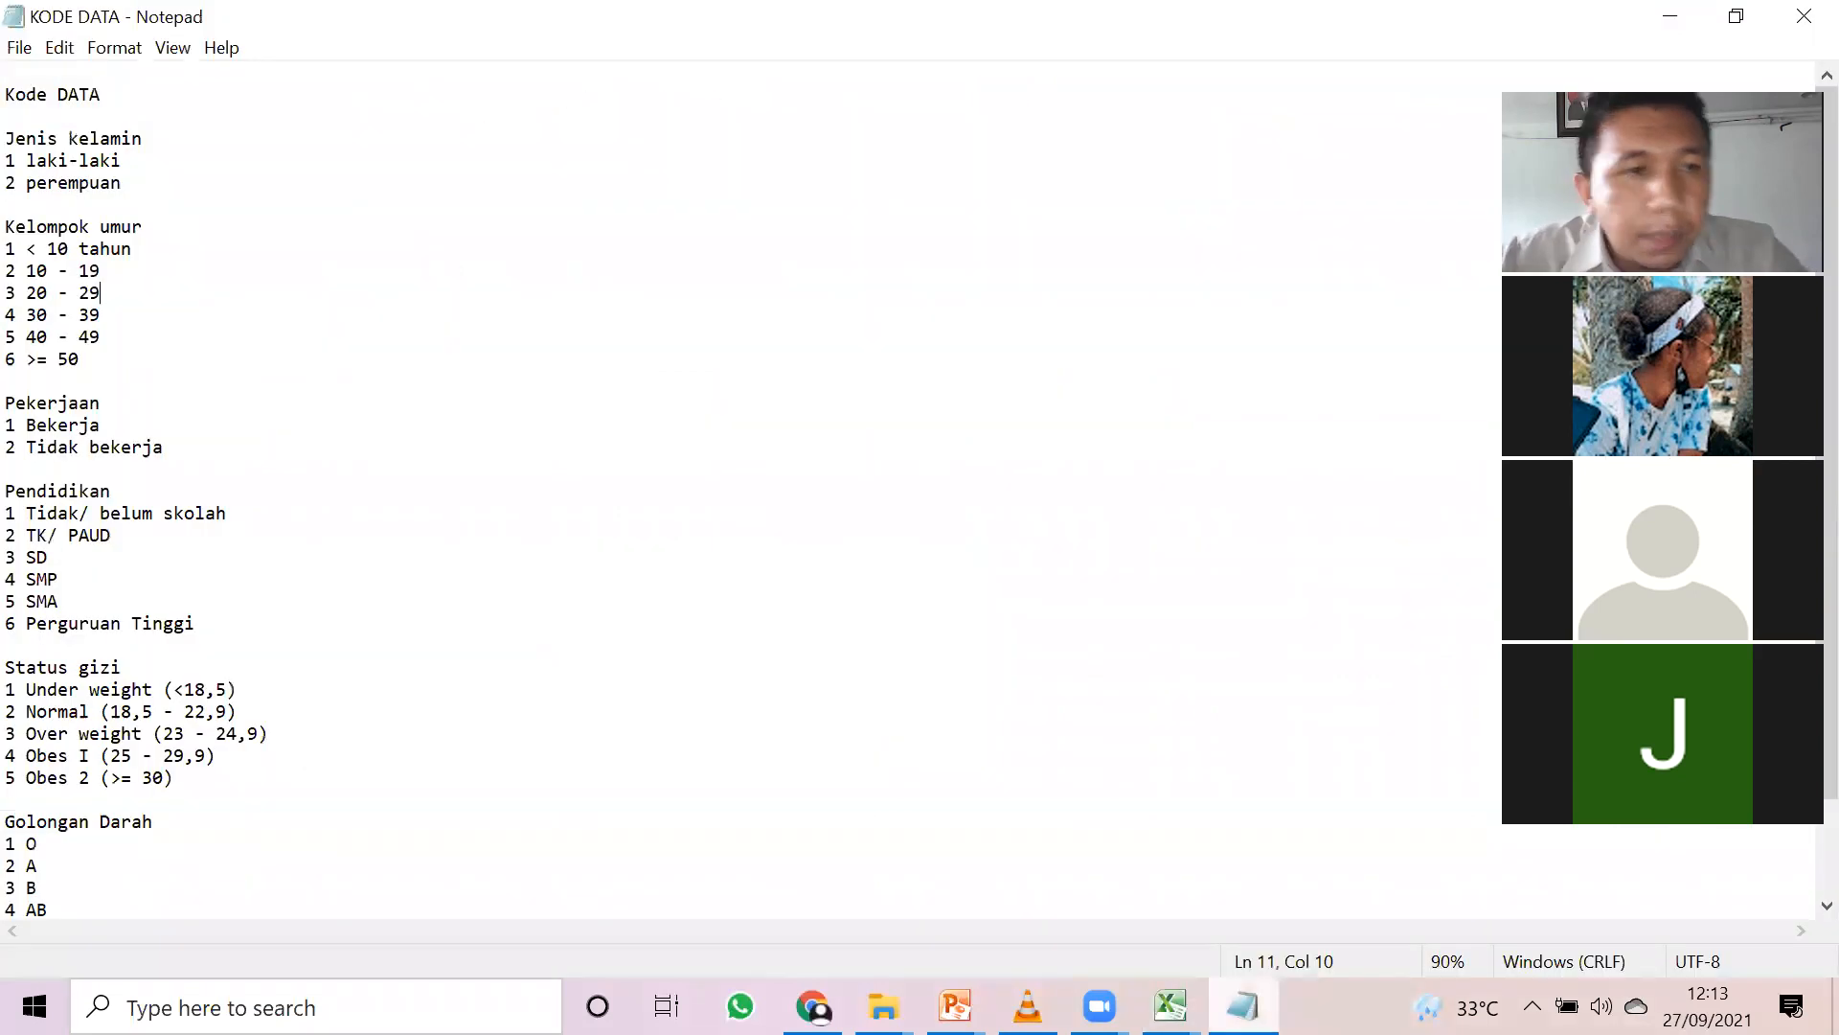
pyautogui.hotkey('alt', 'Tab')
pyautogui.write('2')
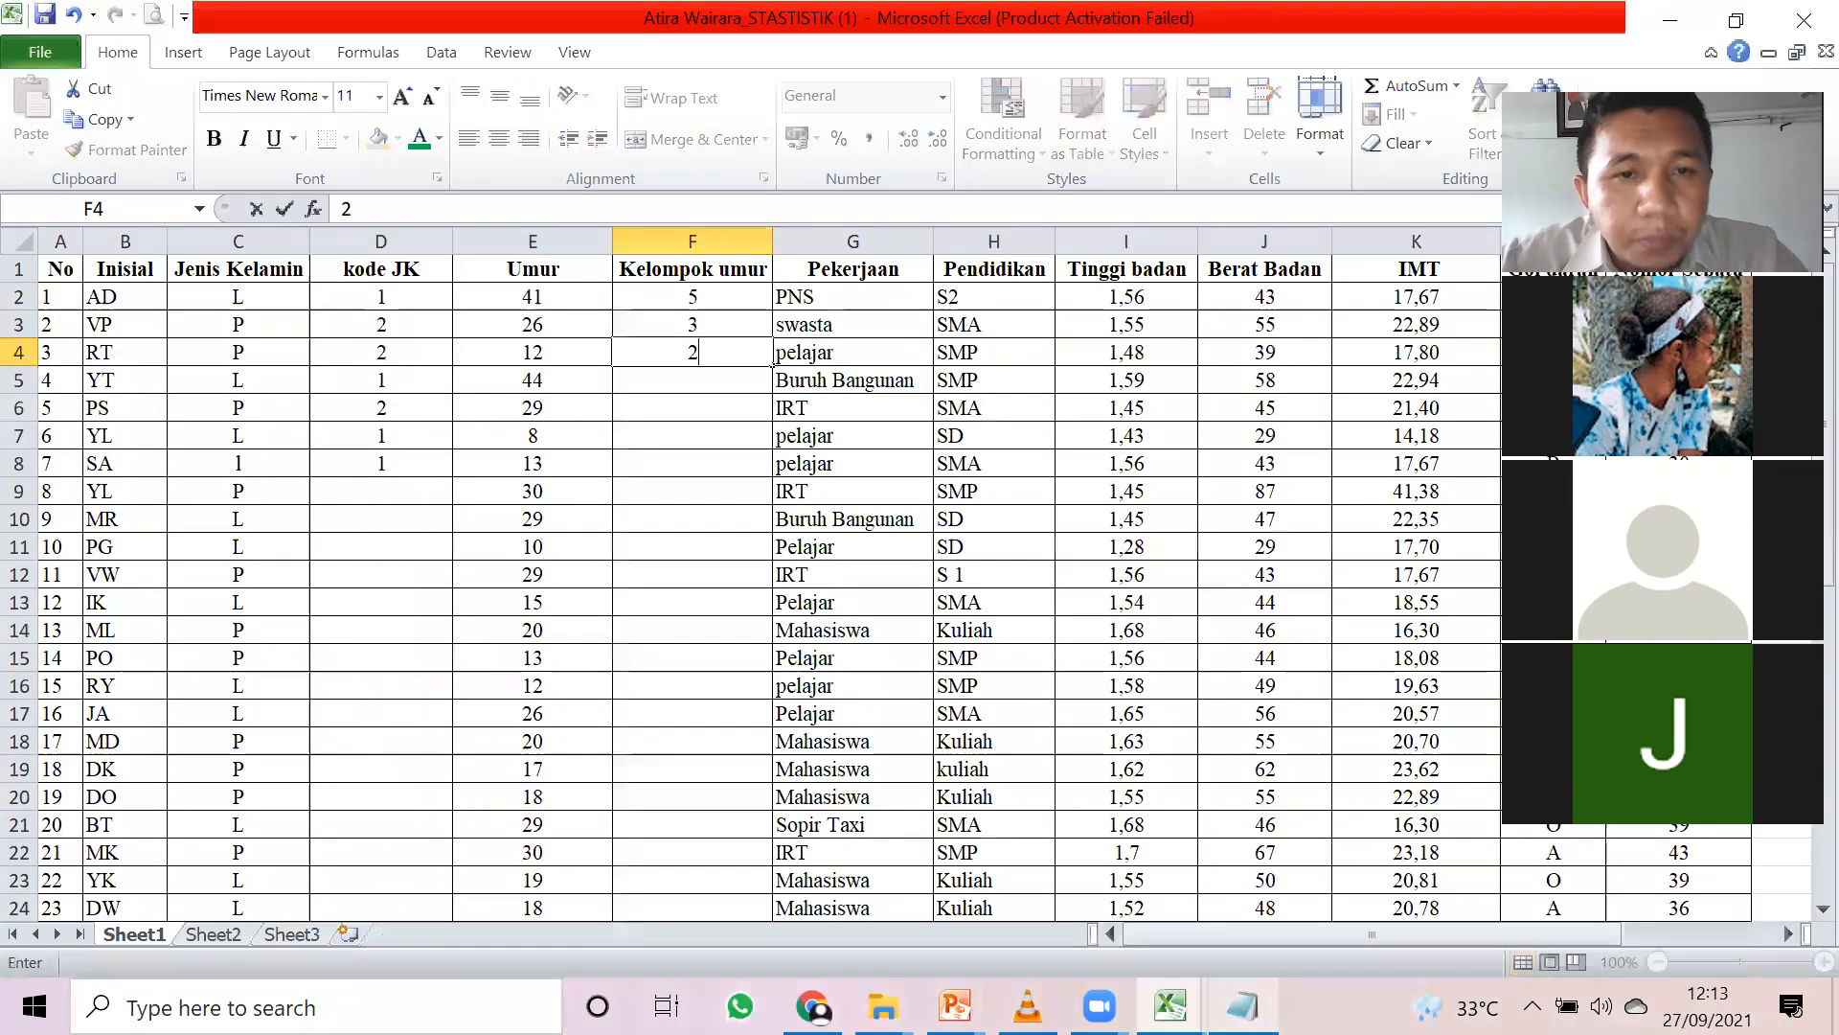
pyautogui.hotkey('alt', 'Tab')
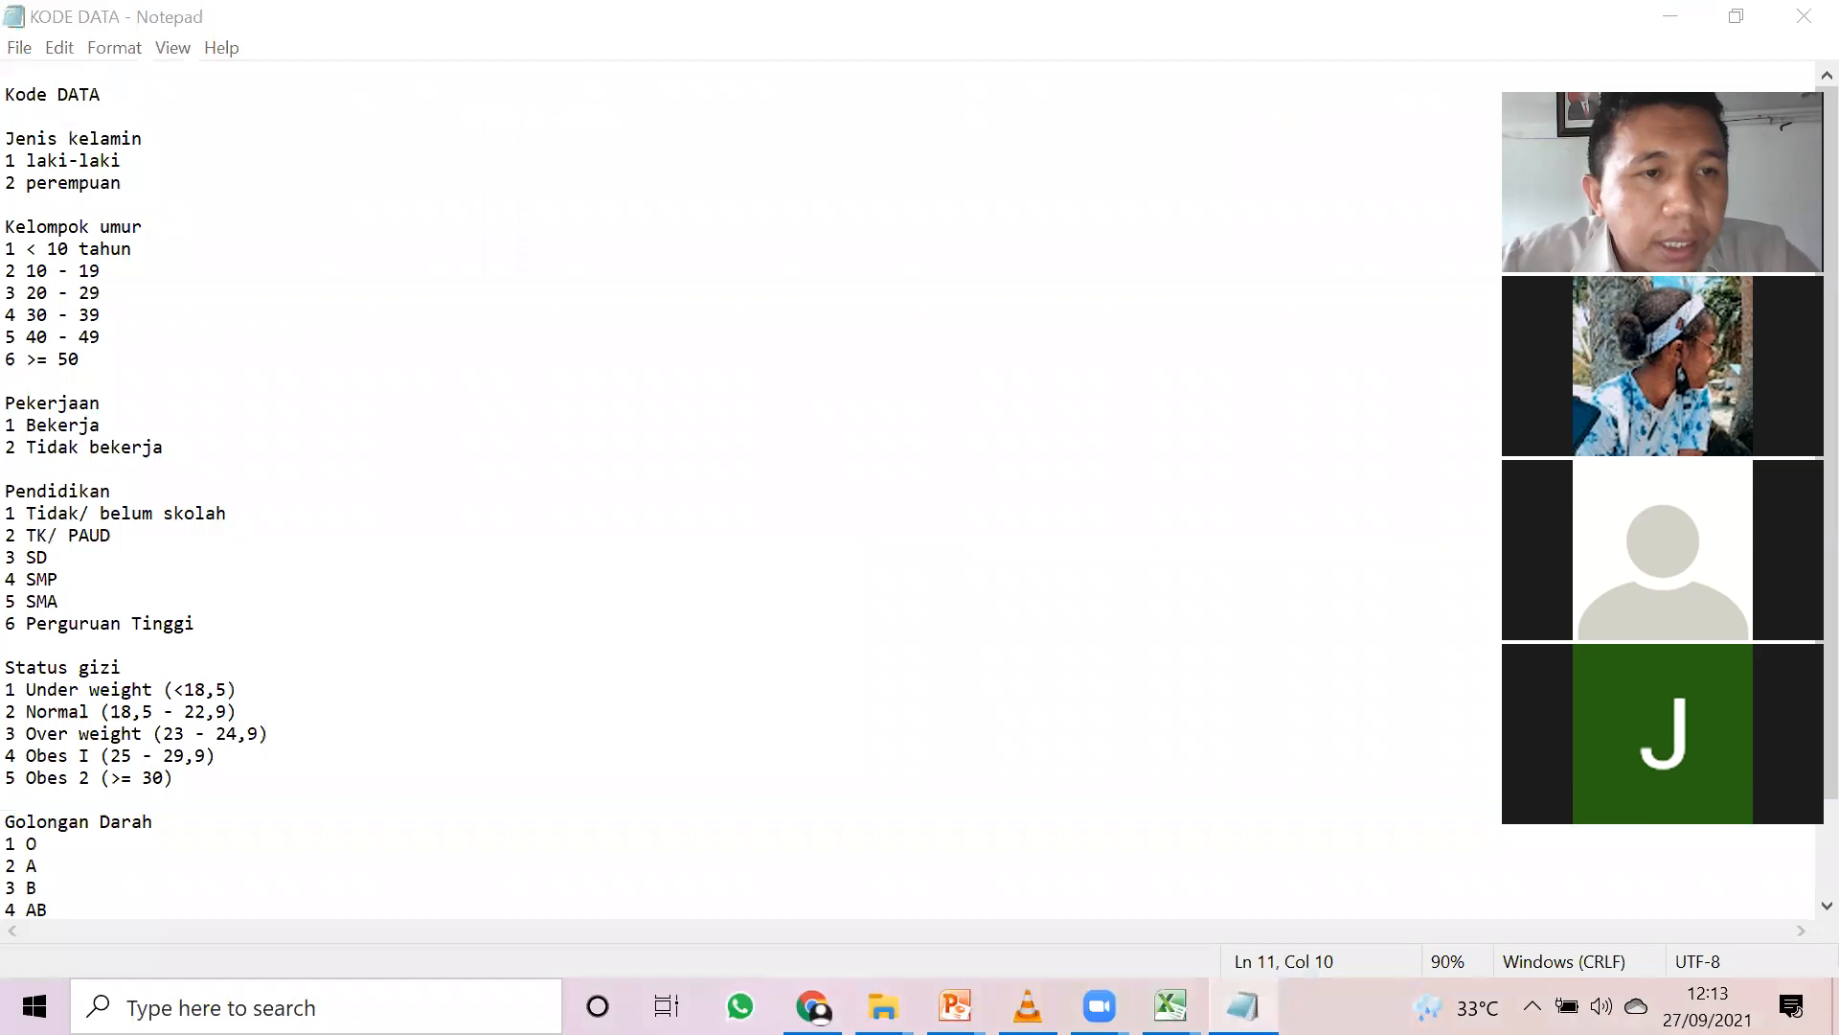
pyautogui.hotkey('alt', 'Tab')
pyautogui.press('Return')
pyautogui.write('4')
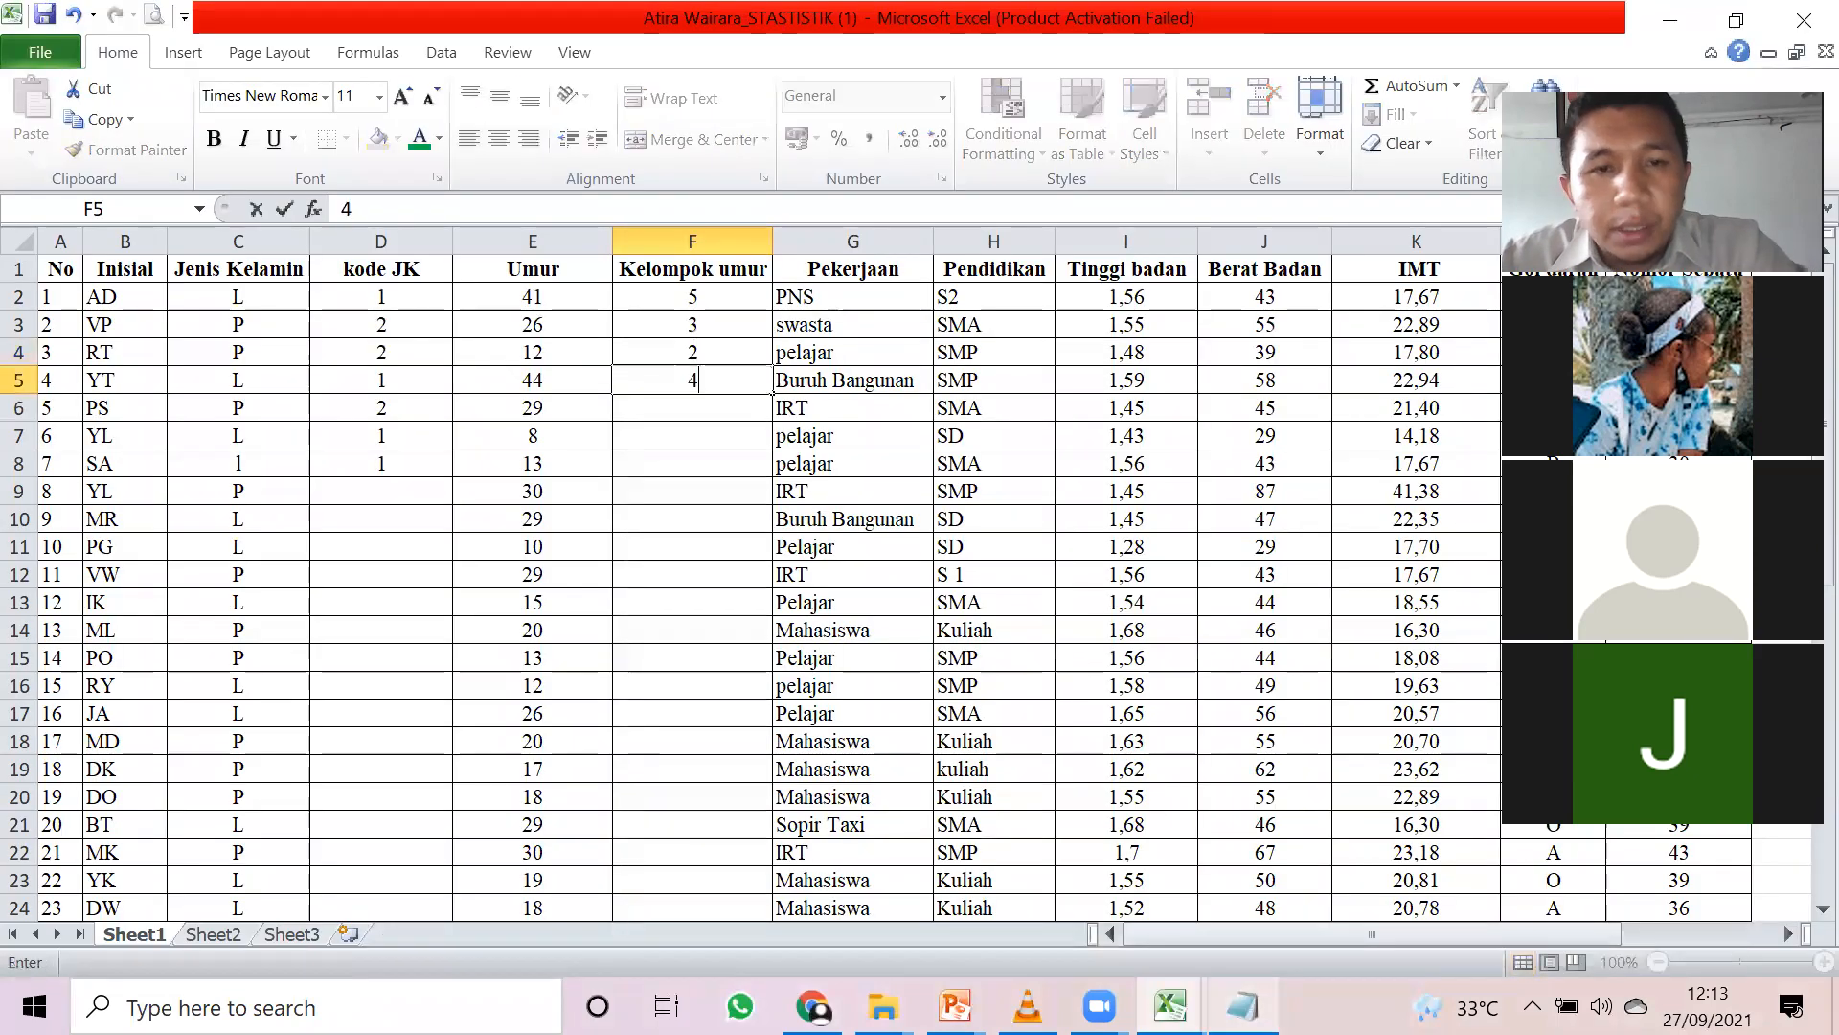
pyautogui.hotkey('alt', 'Tab')
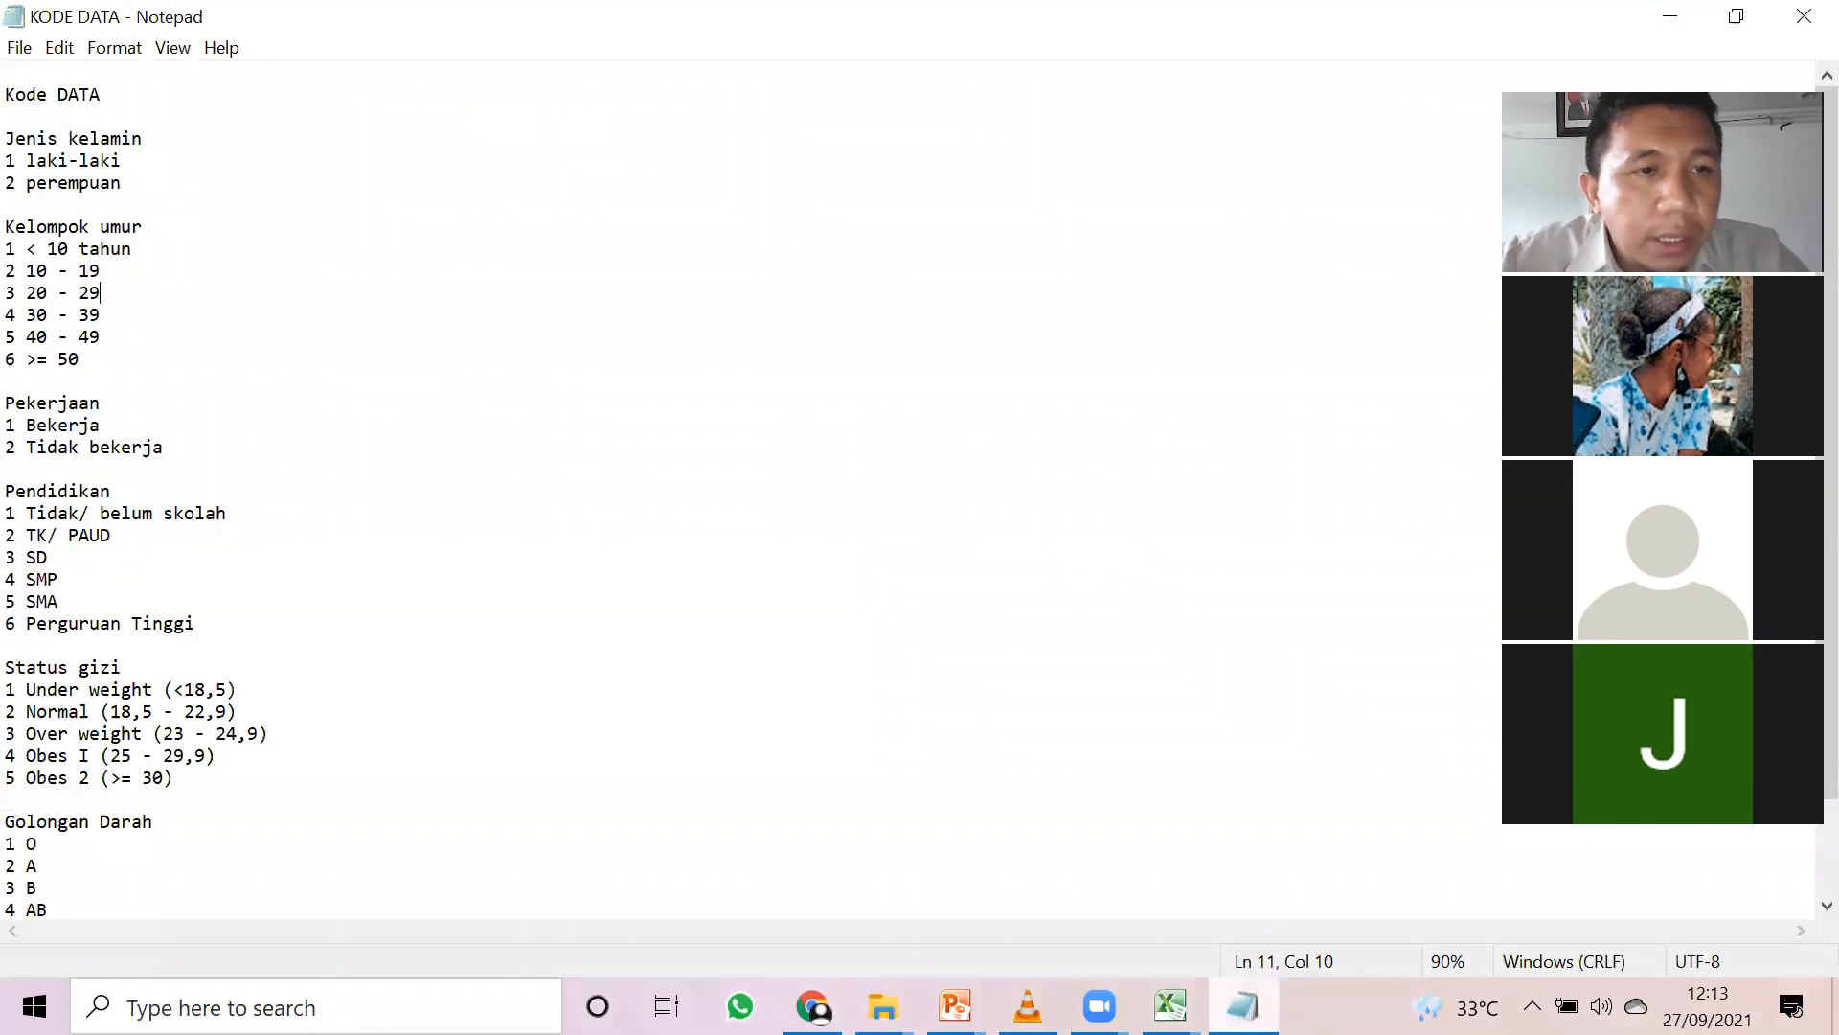
pyautogui.hotkey('alt', 'Tab')
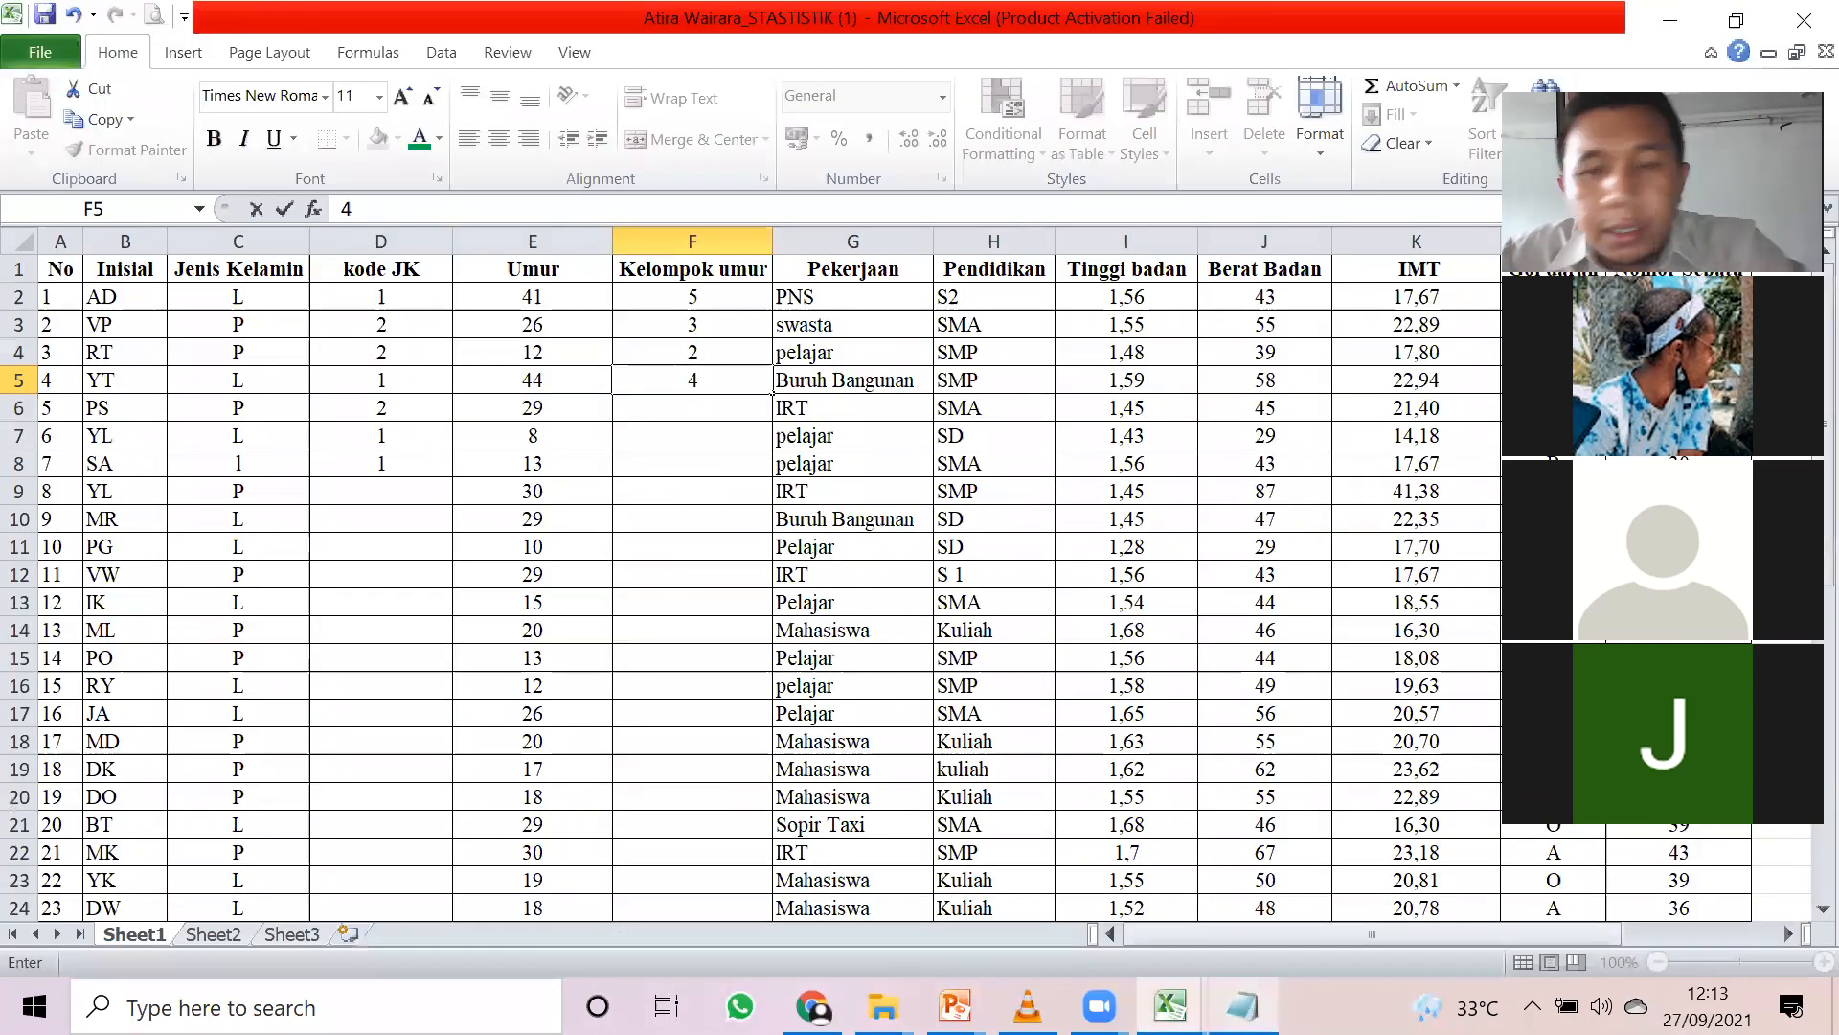
pyautogui.press('Return')
# - Check the Notepad age ranges and enter the codes 3, 1 and 2 in F6 through F8 of Kelompok umur
pyautogui.hotkey('alt', 'Tab')
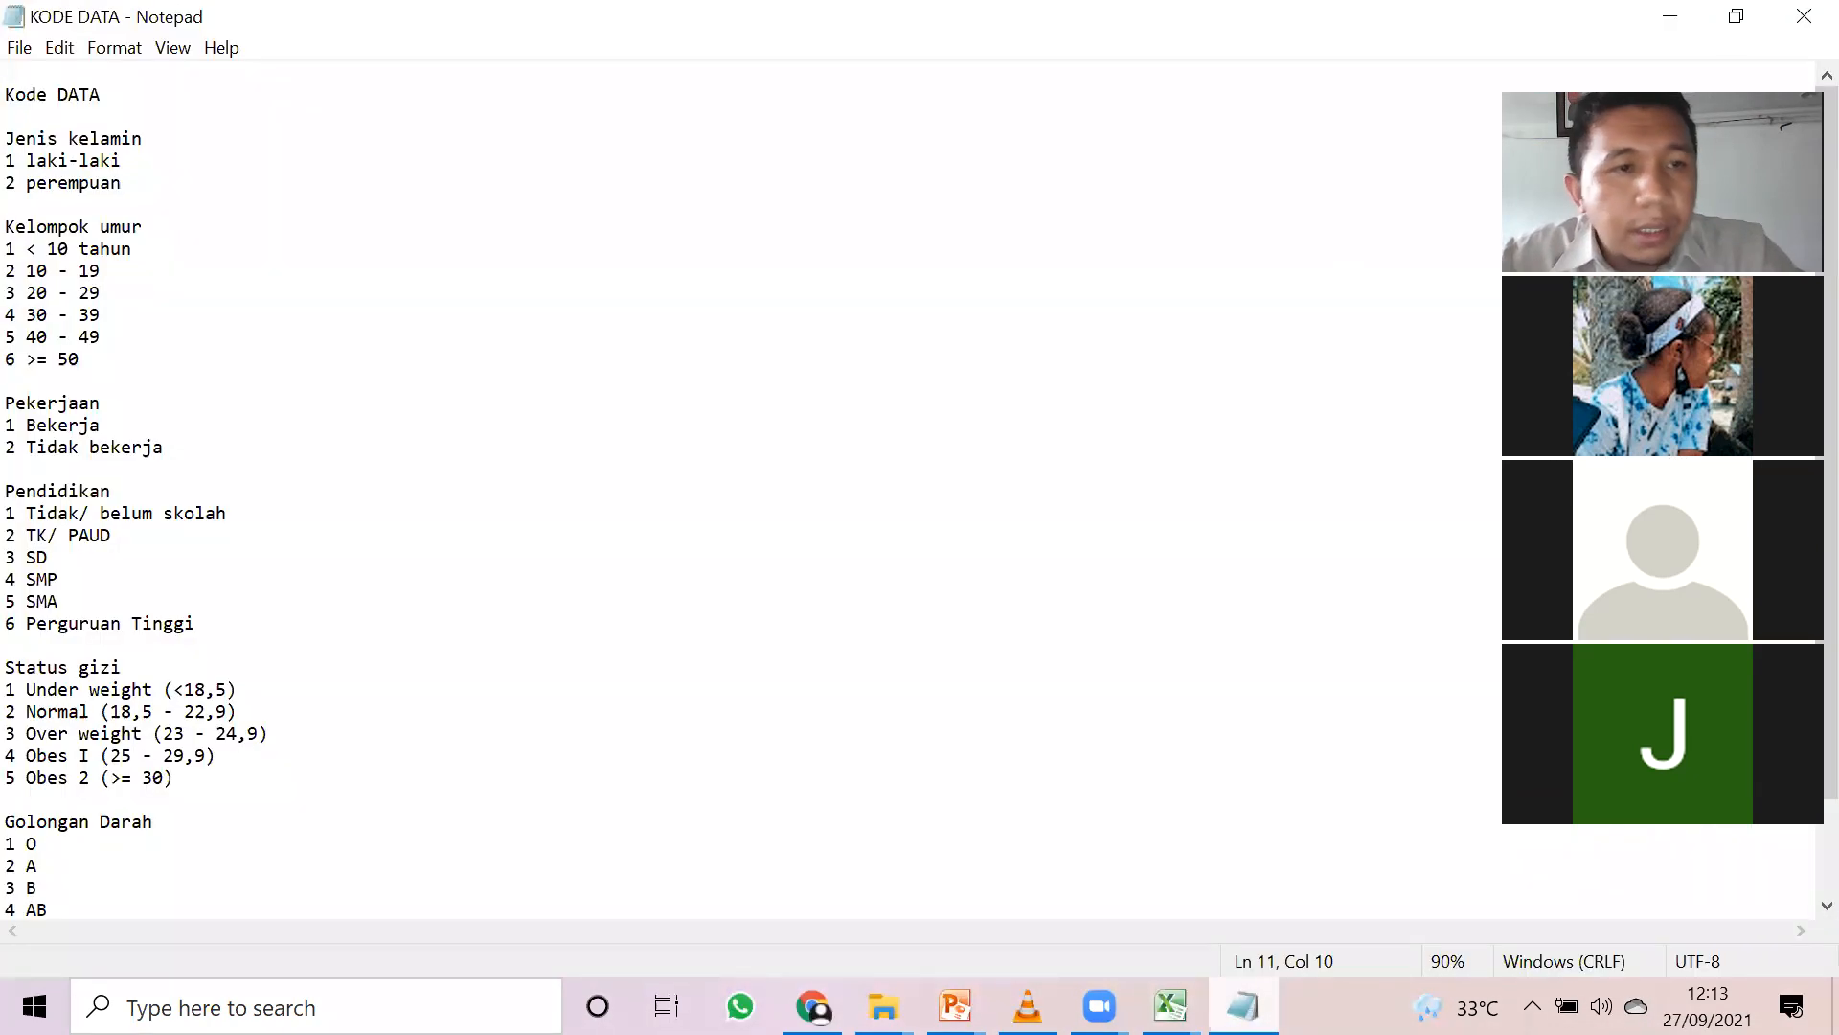
pyautogui.hotkey('alt', 'Tab')
pyautogui.write('3')
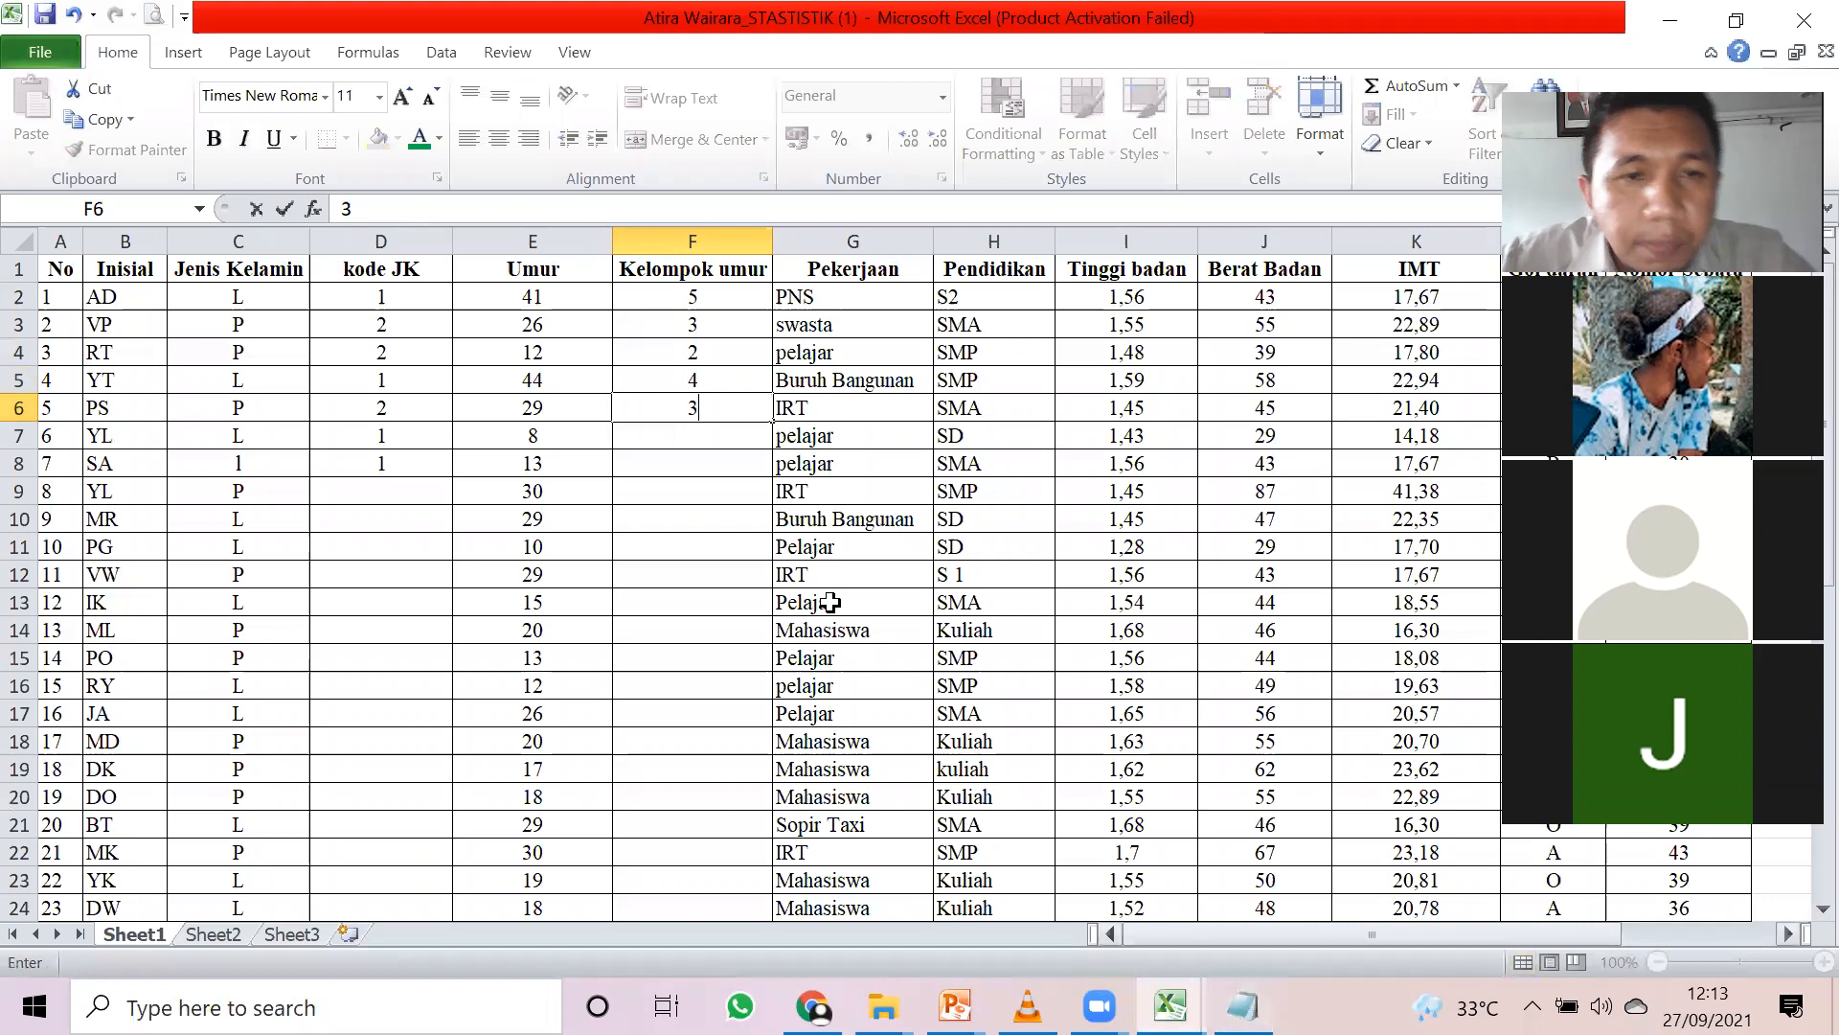
pyautogui.press('Return')
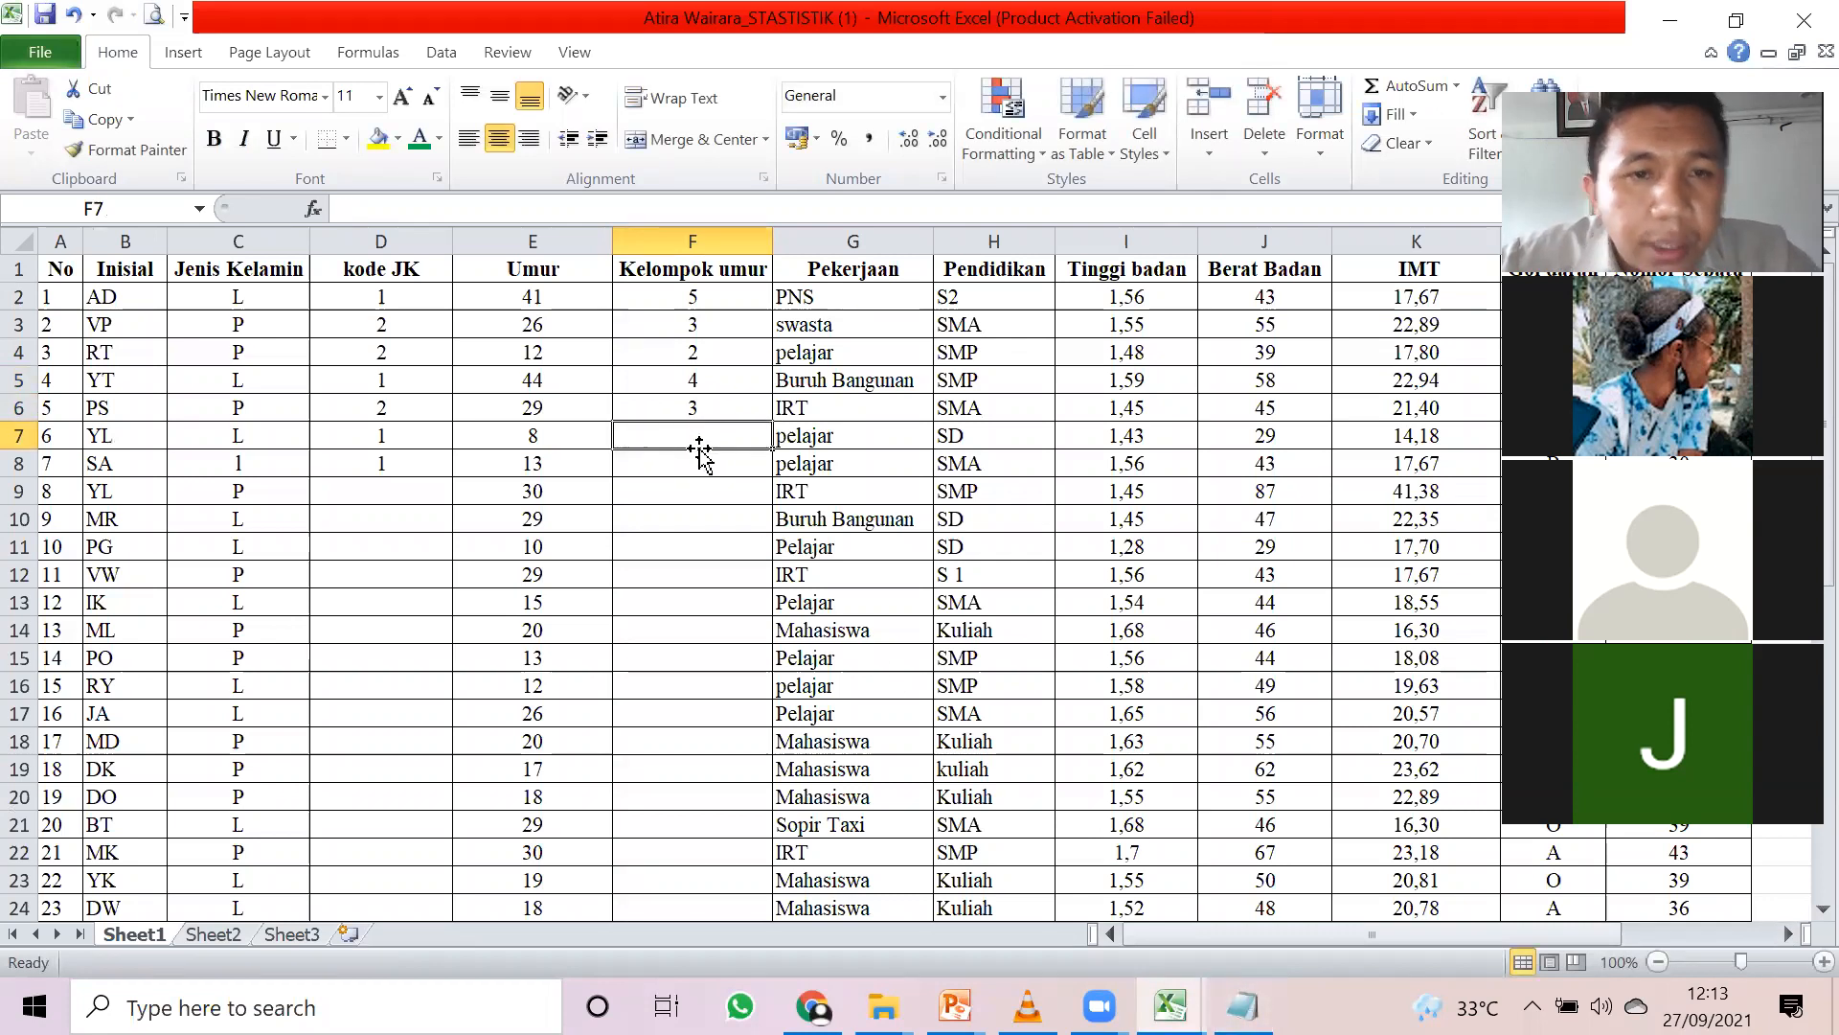
pyautogui.write('1')
pyautogui.press('Return')
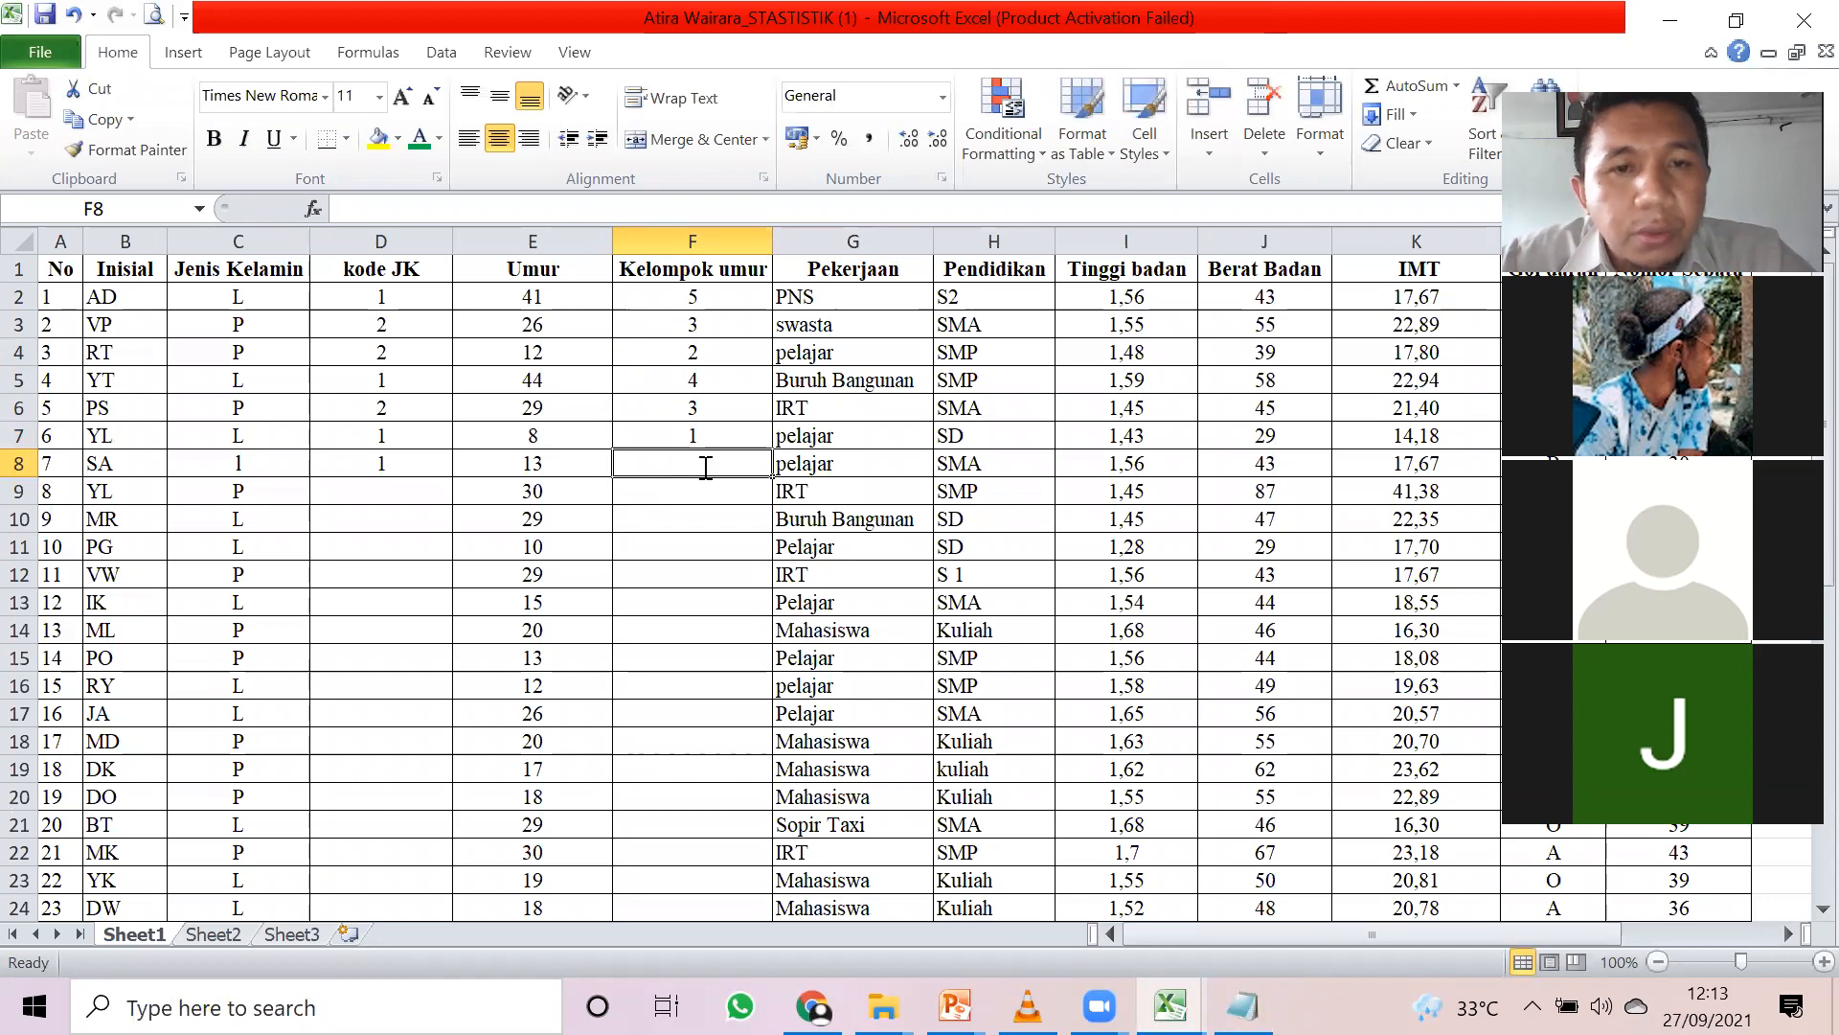
pyautogui.write('2')
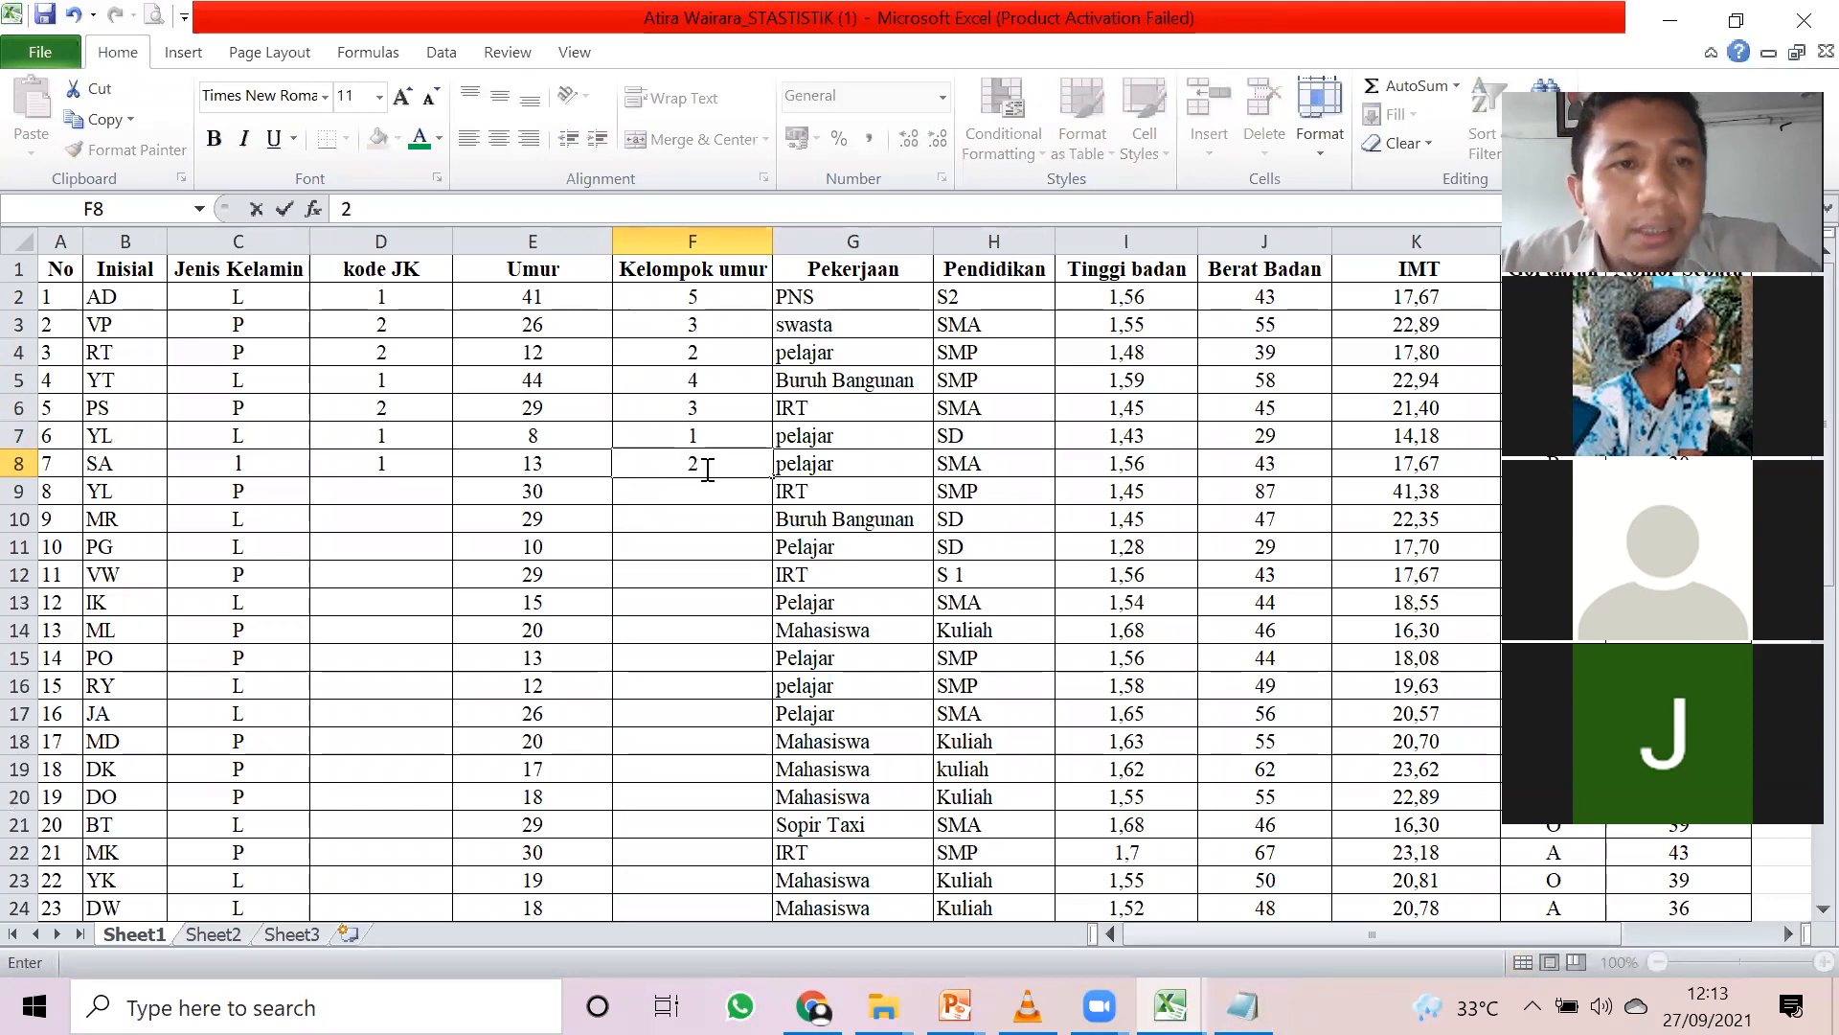
# - Insert a column between Pekerjaan and Pendidikan and give it the header "Kode pekerjaan"
pyautogui.click(977, 241)
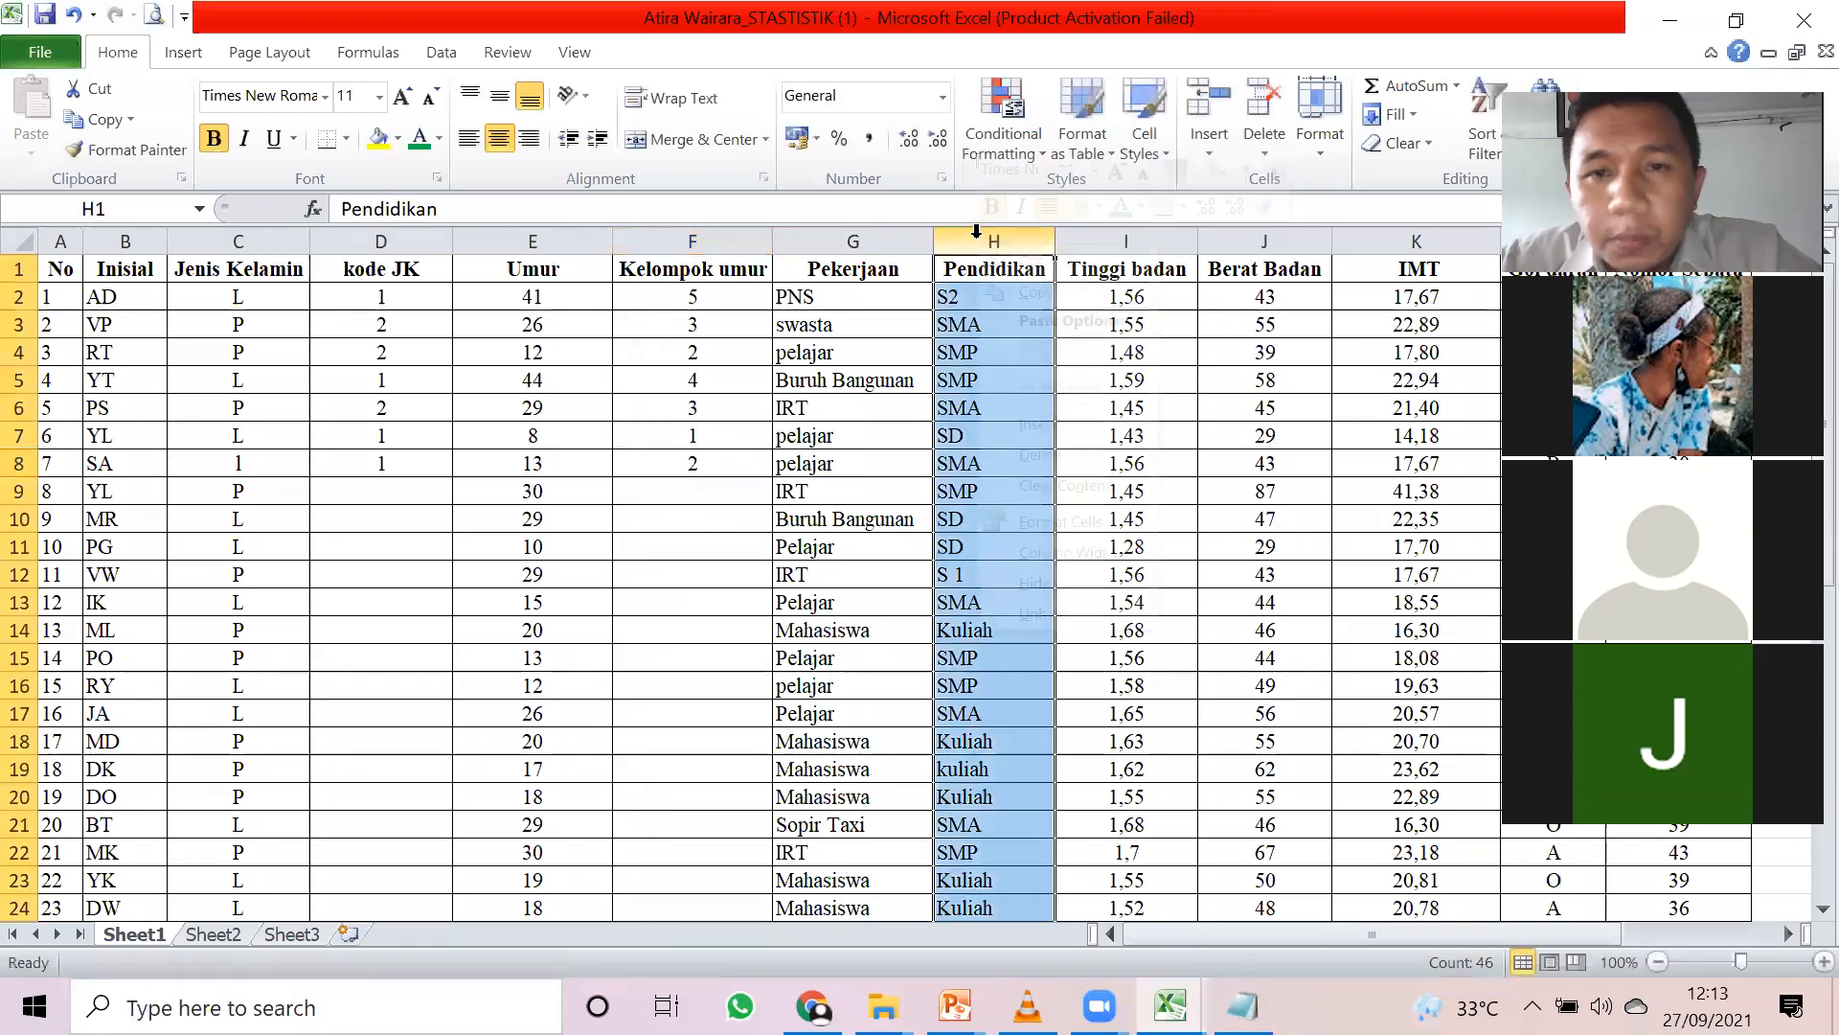
pyautogui.rightClick(977, 247)
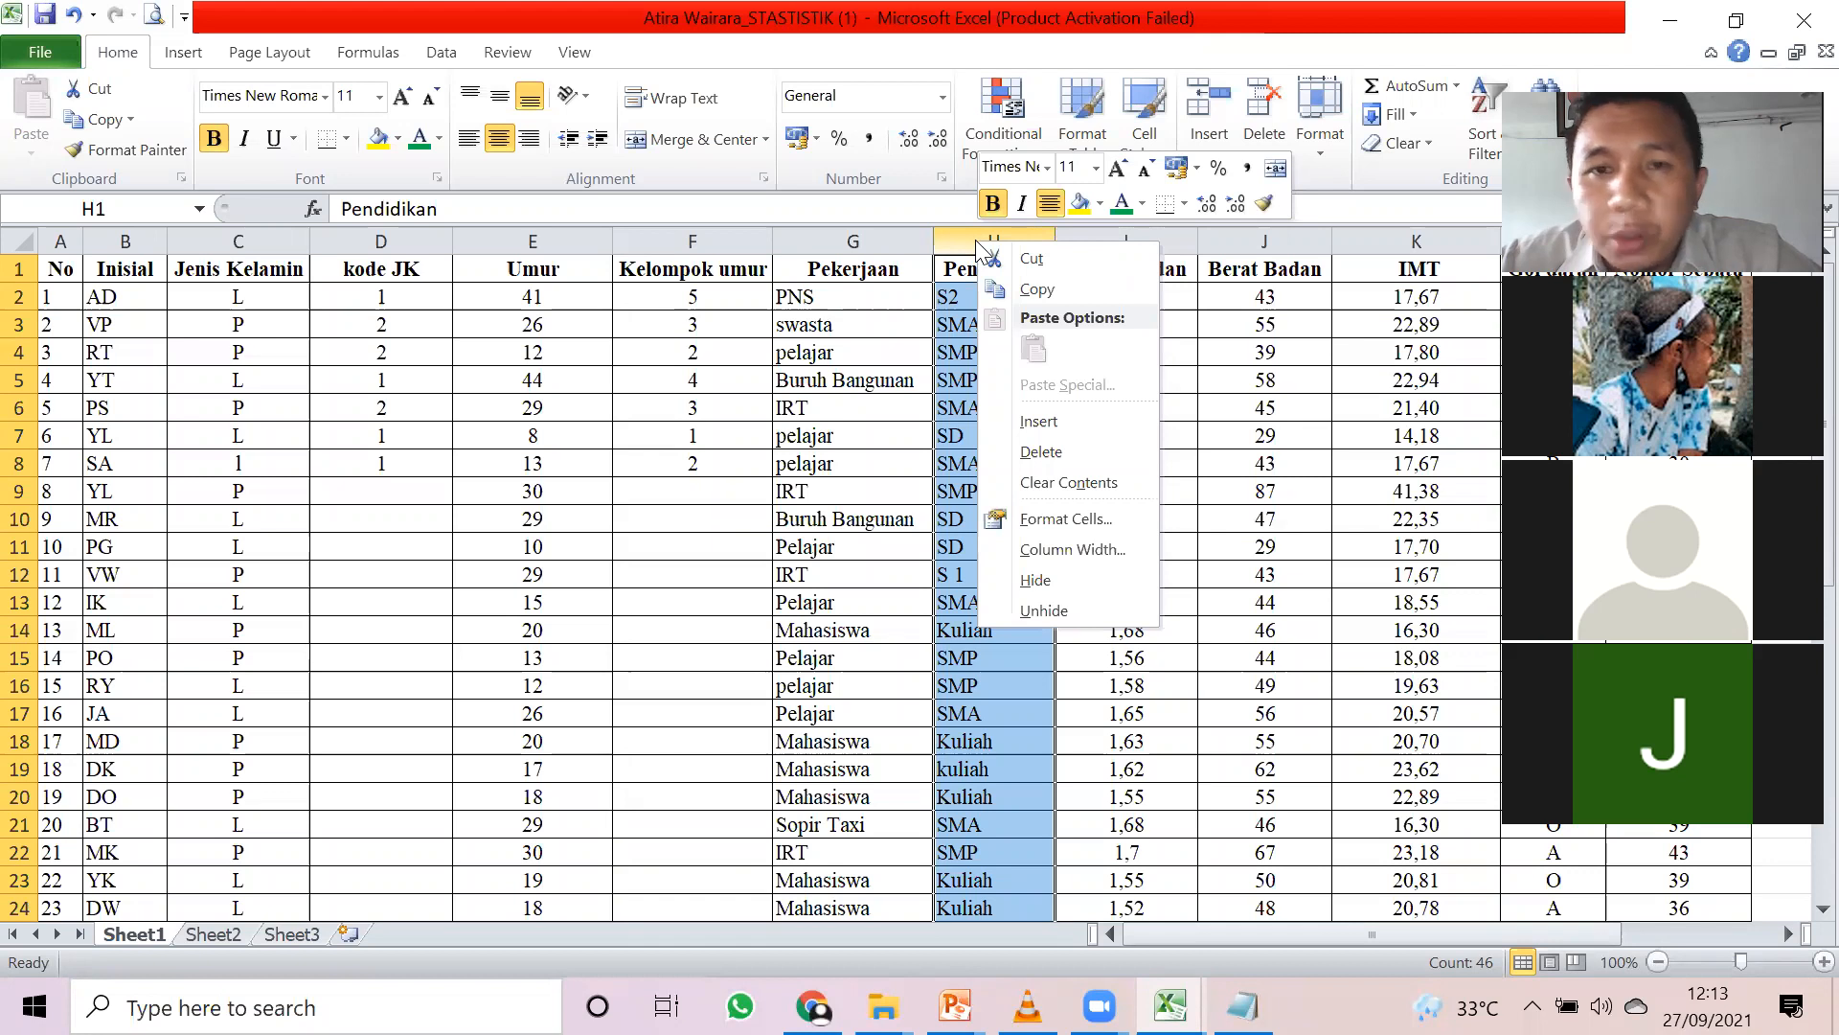
pyautogui.click(1079, 422)
pyautogui.click(1052, 276)
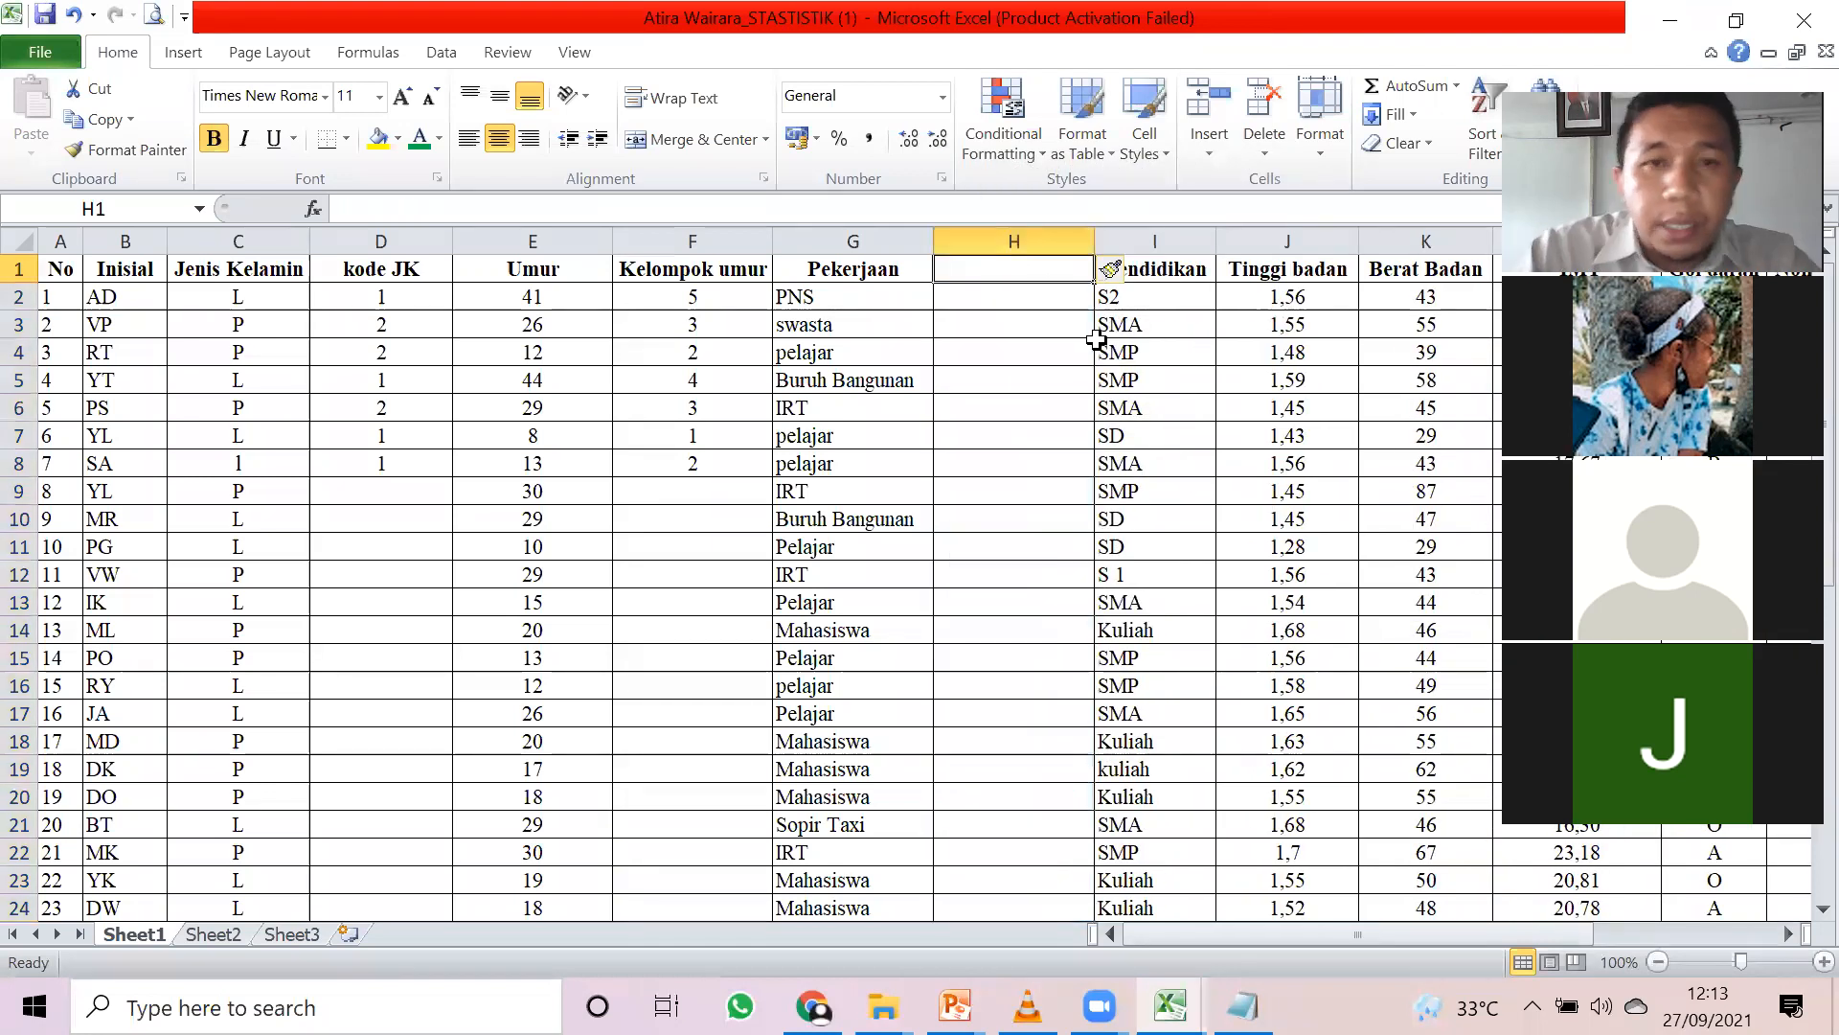
pyautogui.write('Kodep')
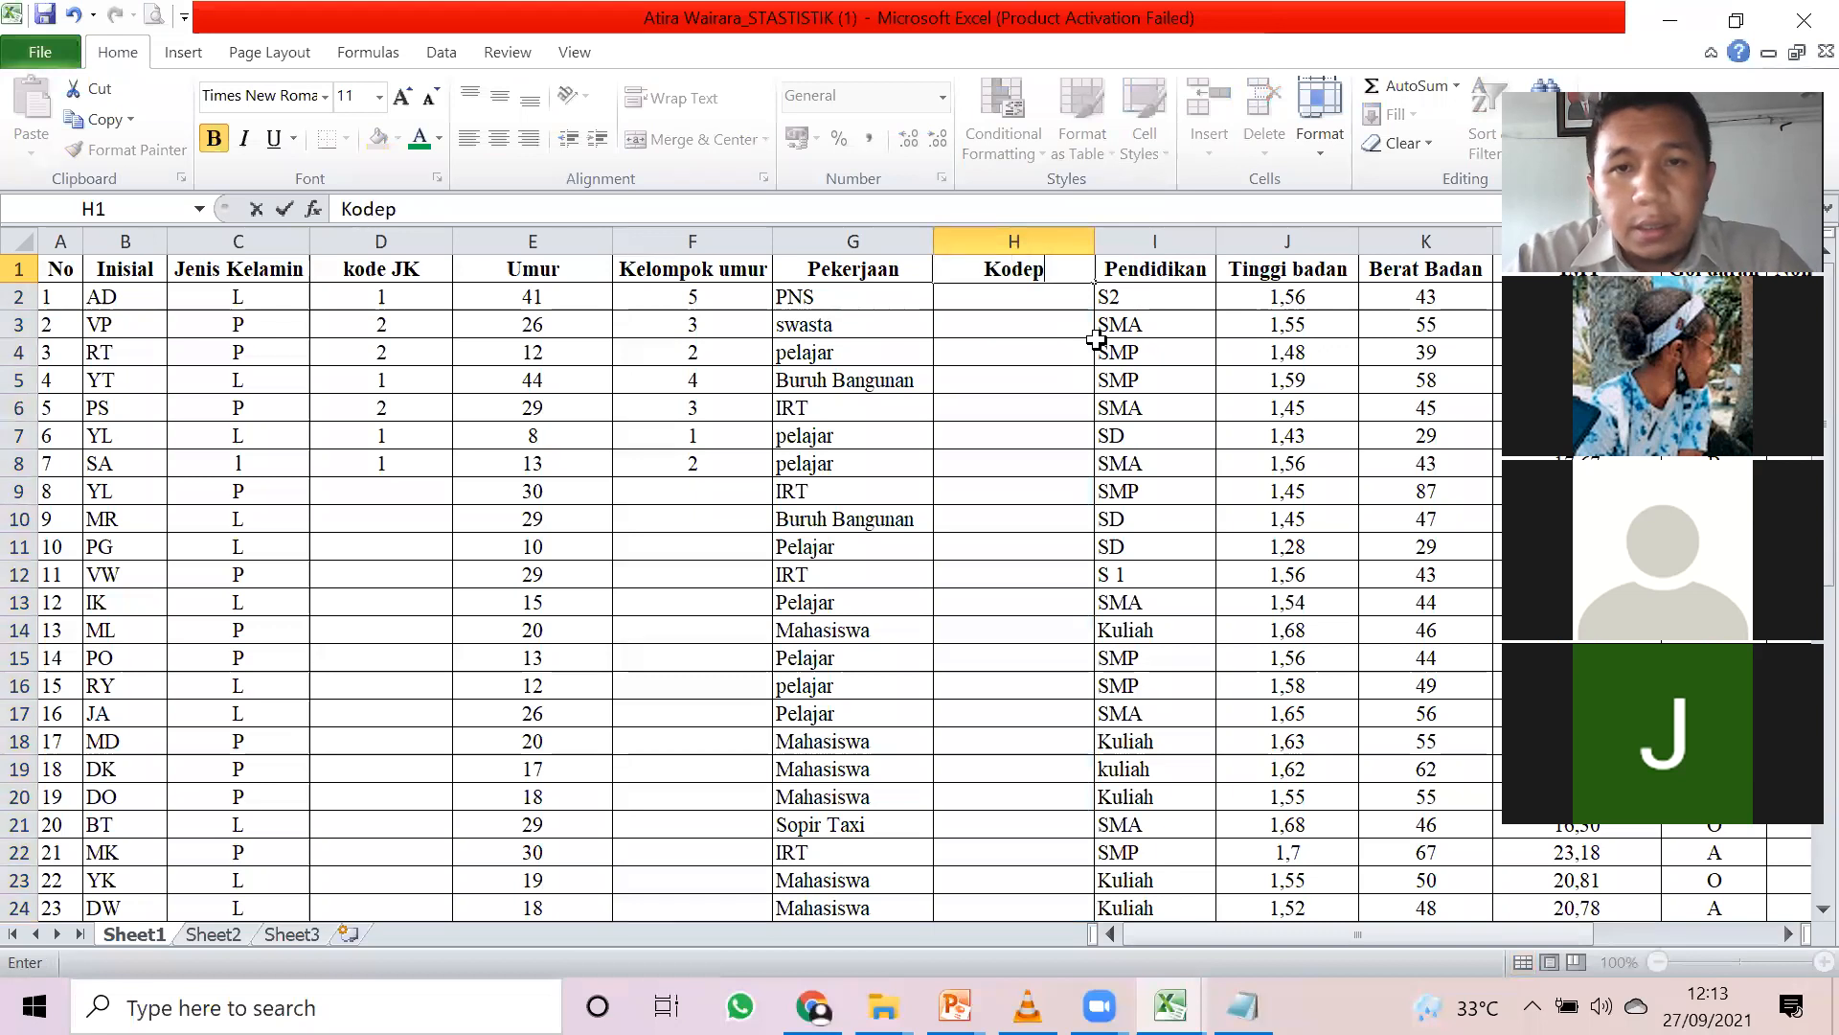
pyautogui.press('BackSpace')
pyautogui.write('pekerjaan')
pyautogui.press('Return')
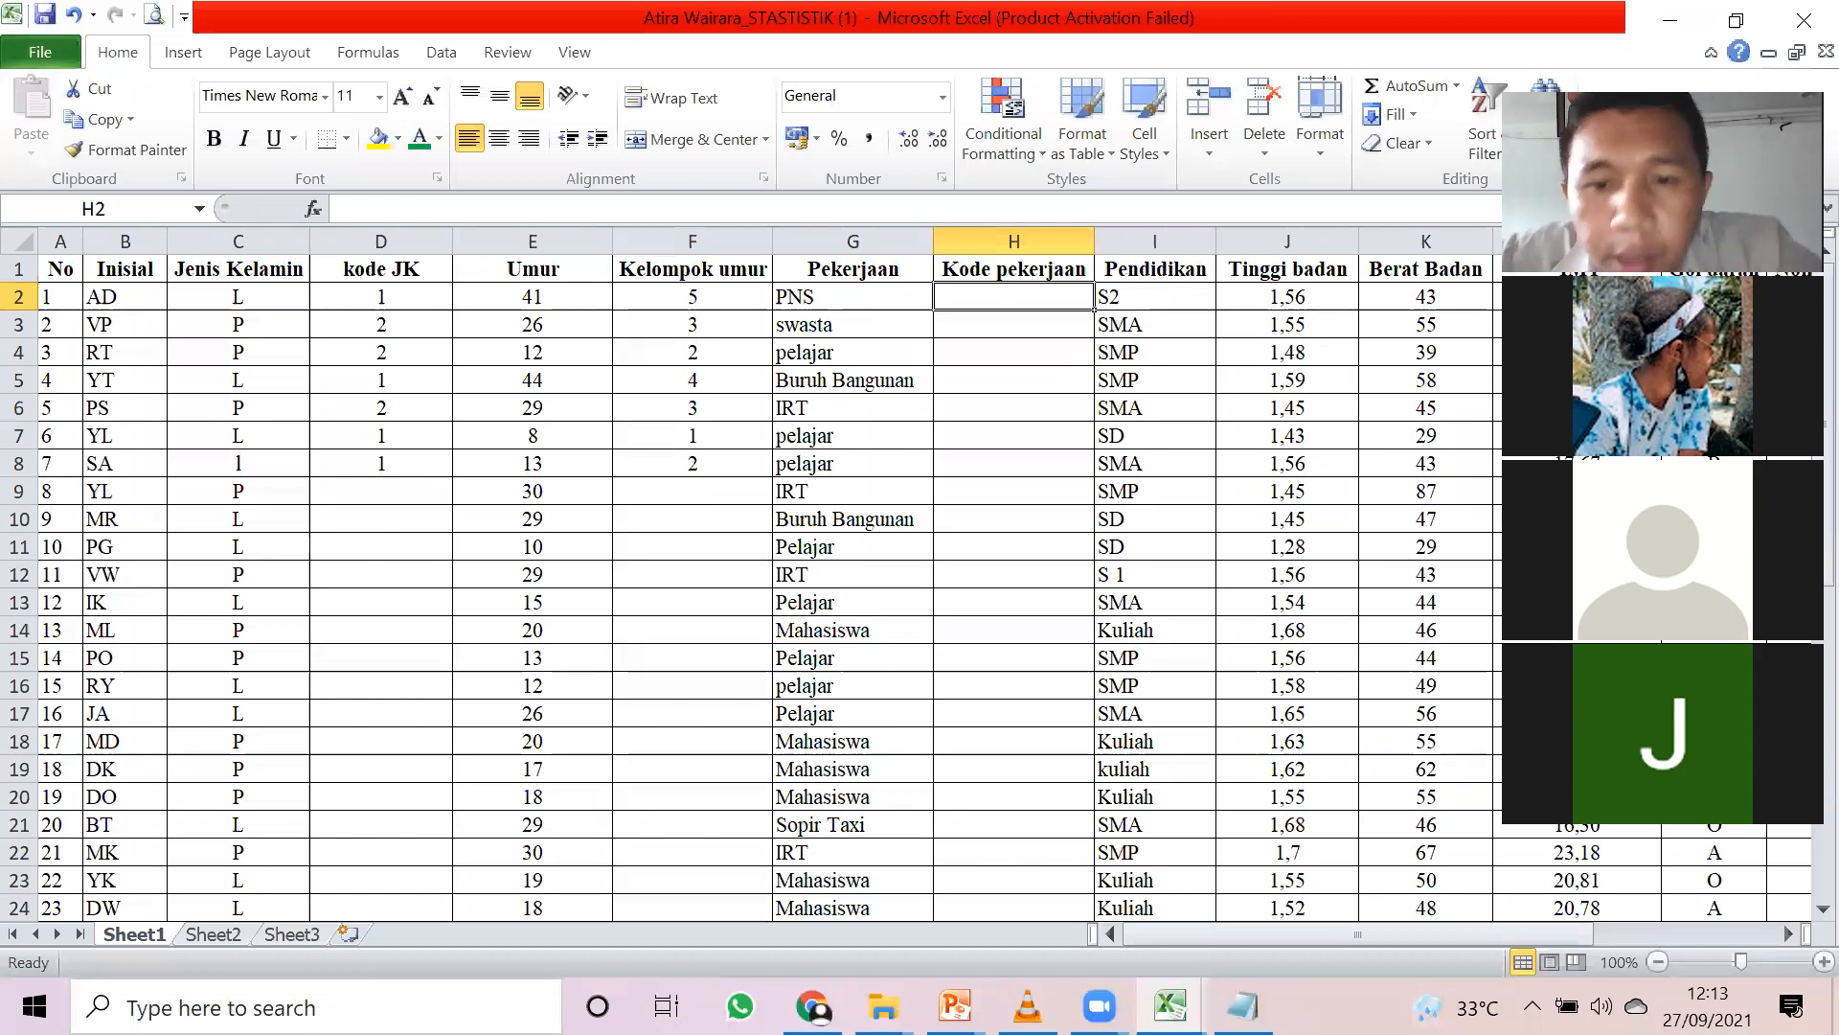
# - Look up the Pekerjaan codes and review the remaining lists in the KODE DATA Notepad file, returning to the Excel workbook
pyautogui.click(1243, 1006)
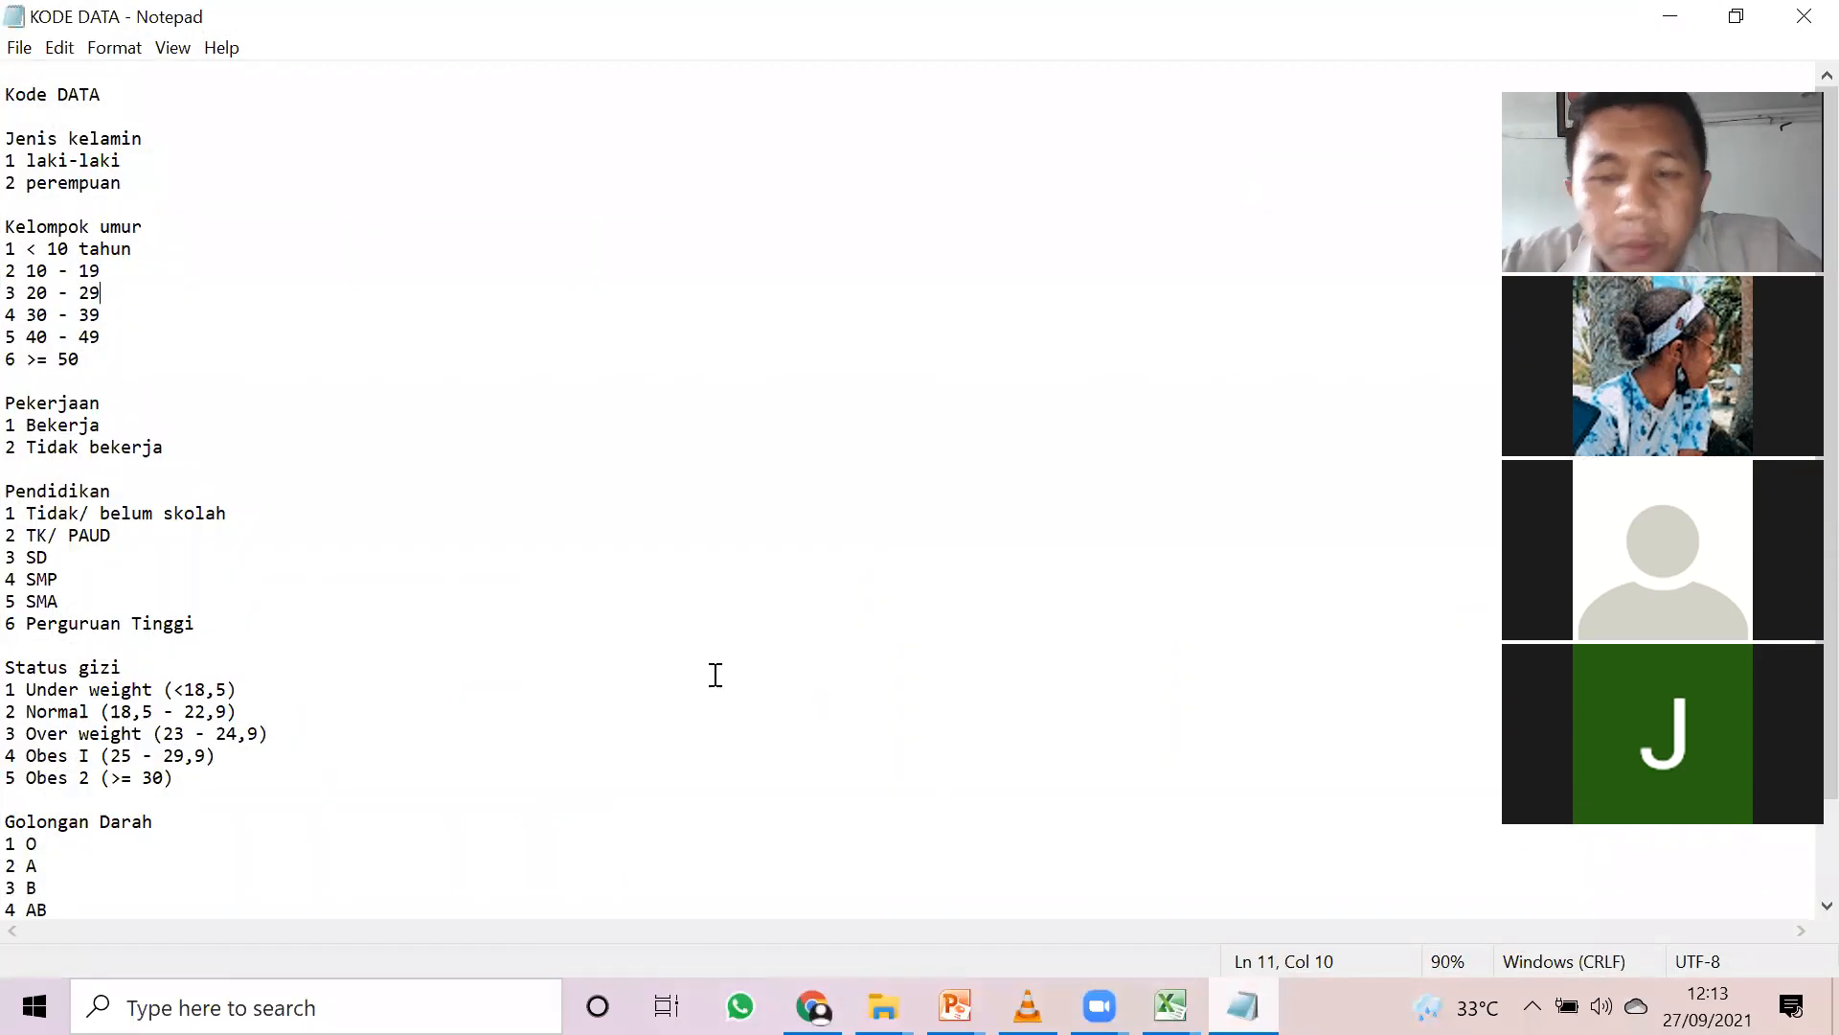
pyautogui.scroll(-2, 134, 532)
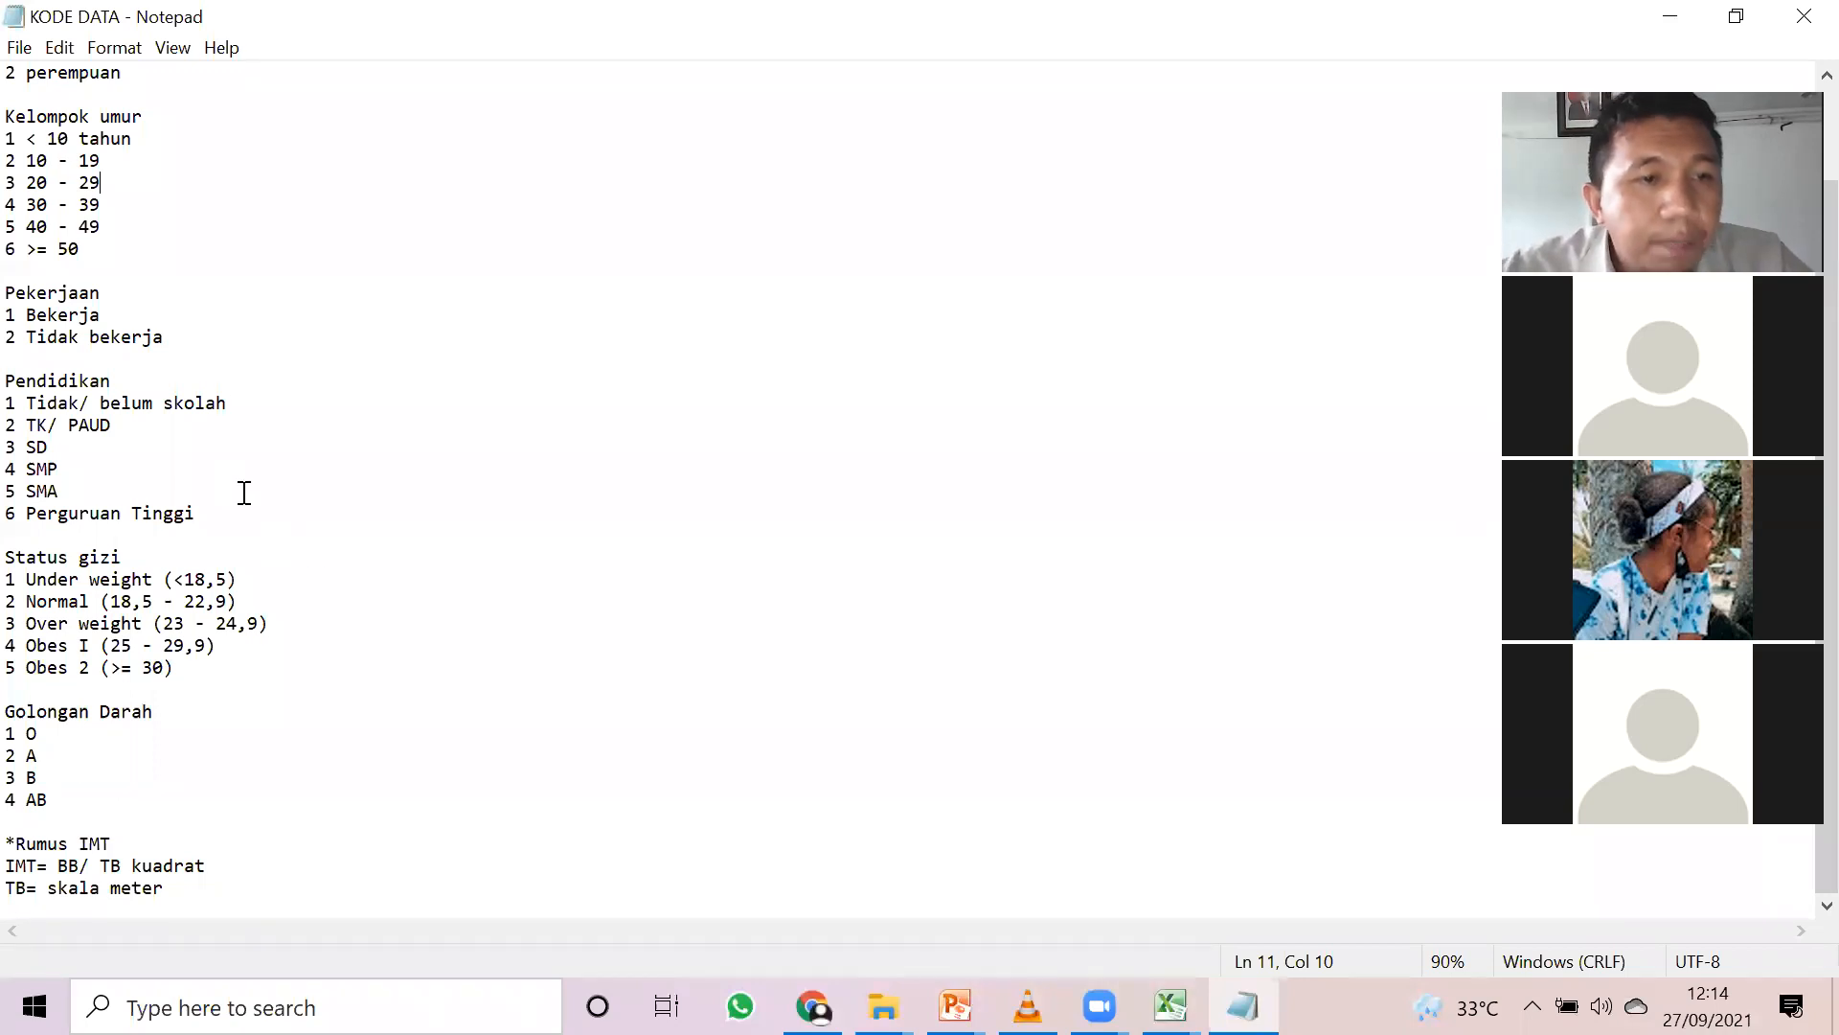
pyautogui.click(1170, 1006)
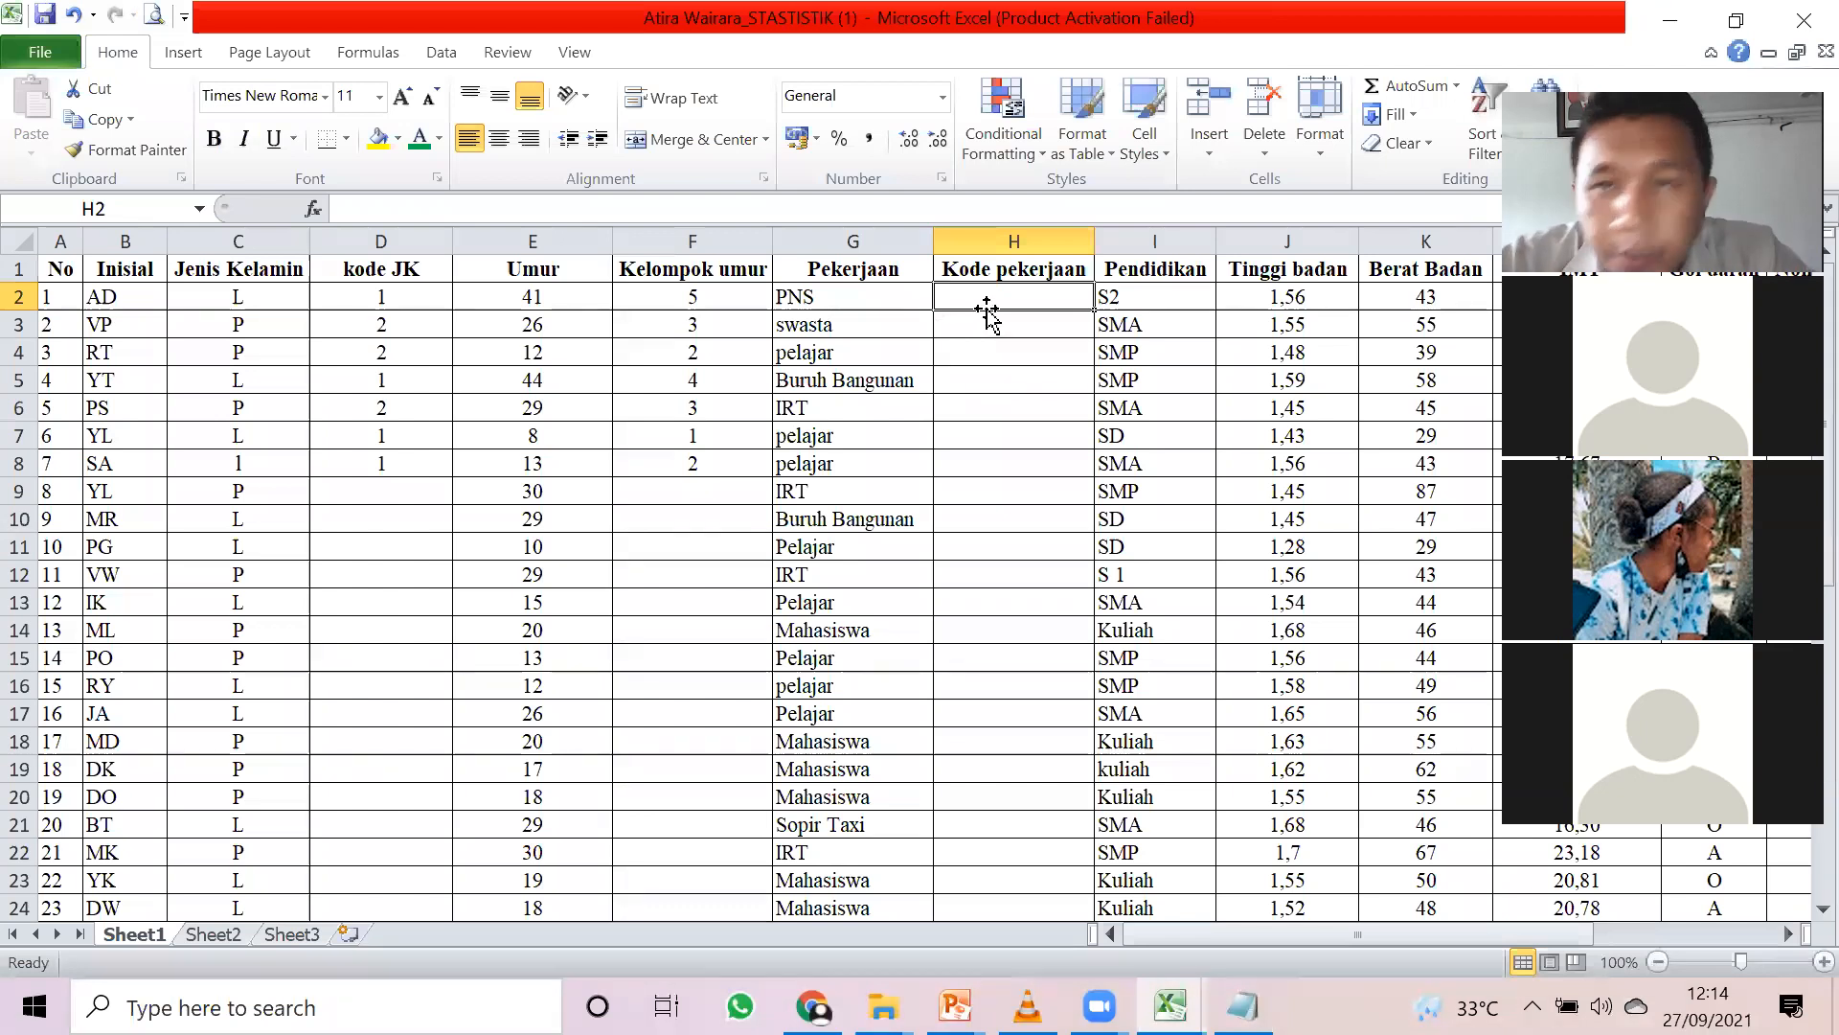
# - Enter the occupation codes 1, 1, 2 and 1 in H2 through H5 of the Kode pekerjaan column
pyautogui.write('1')
pyautogui.press('Return')
pyautogui.write('1')
pyautogui.press('Return')
pyautogui.write('2')
pyautogui.press('Return')
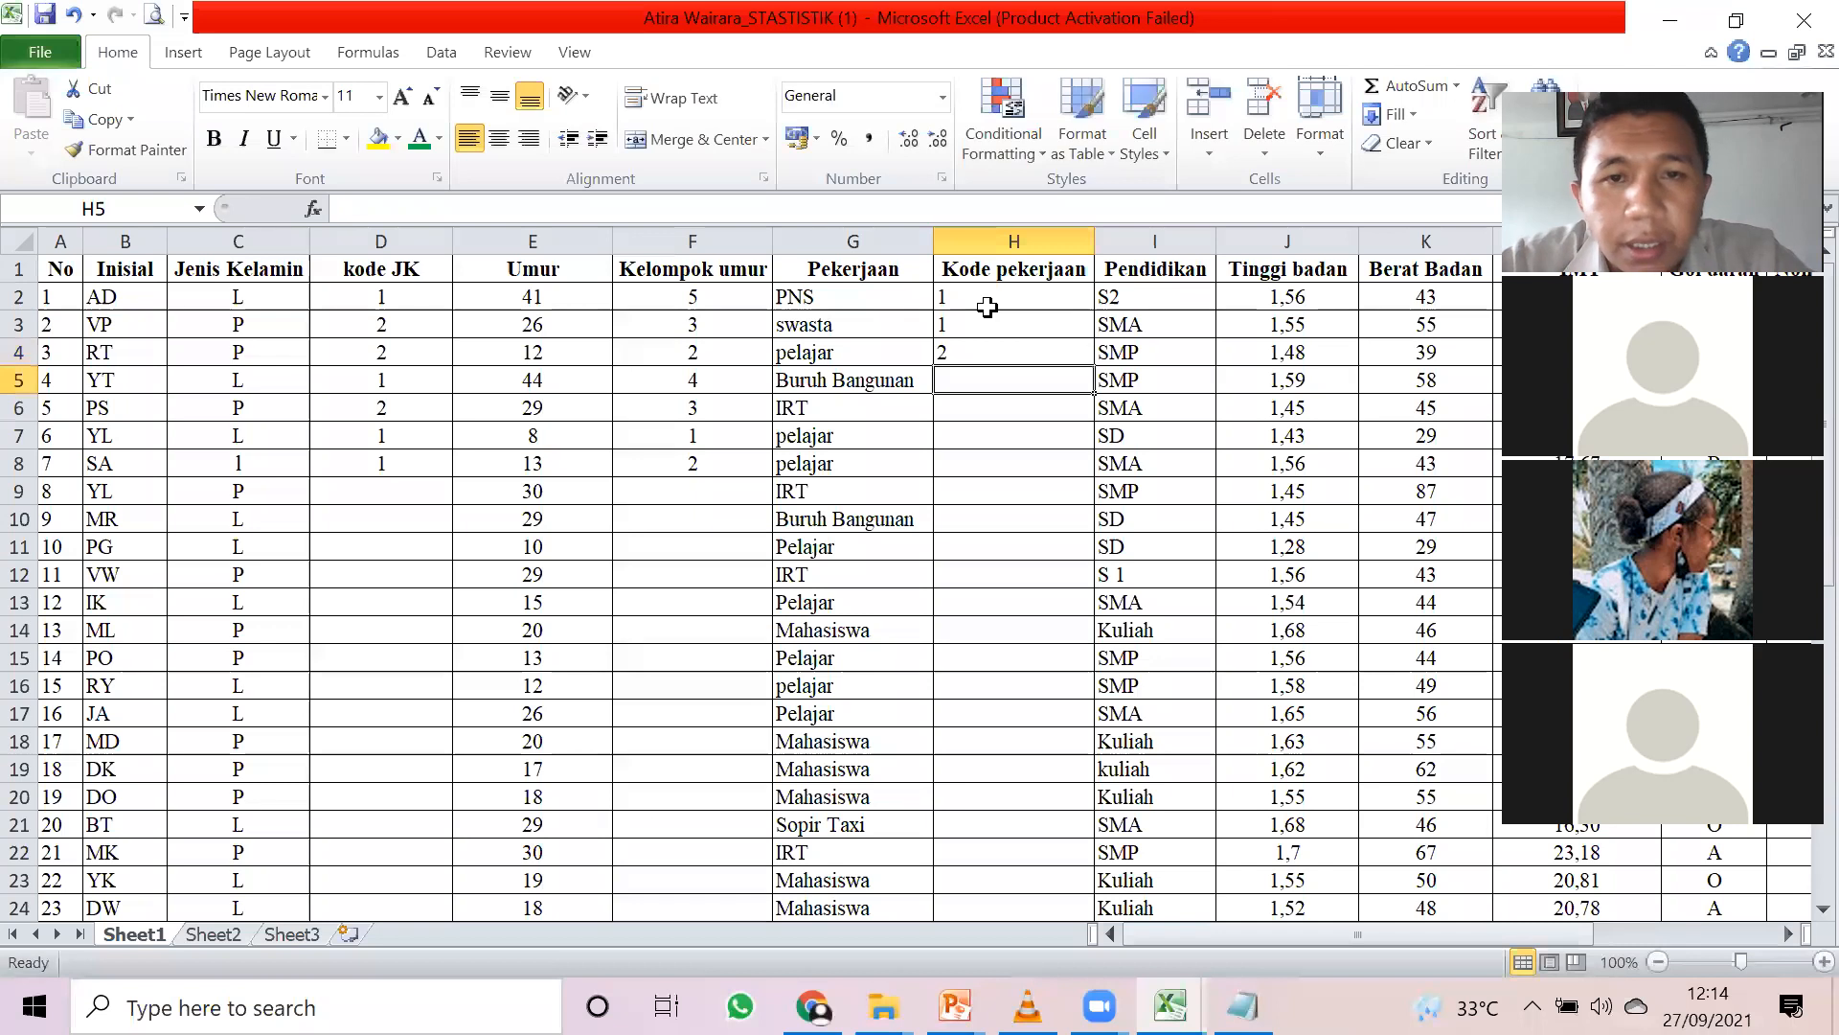
pyautogui.write('1')
pyautogui.press('Return')
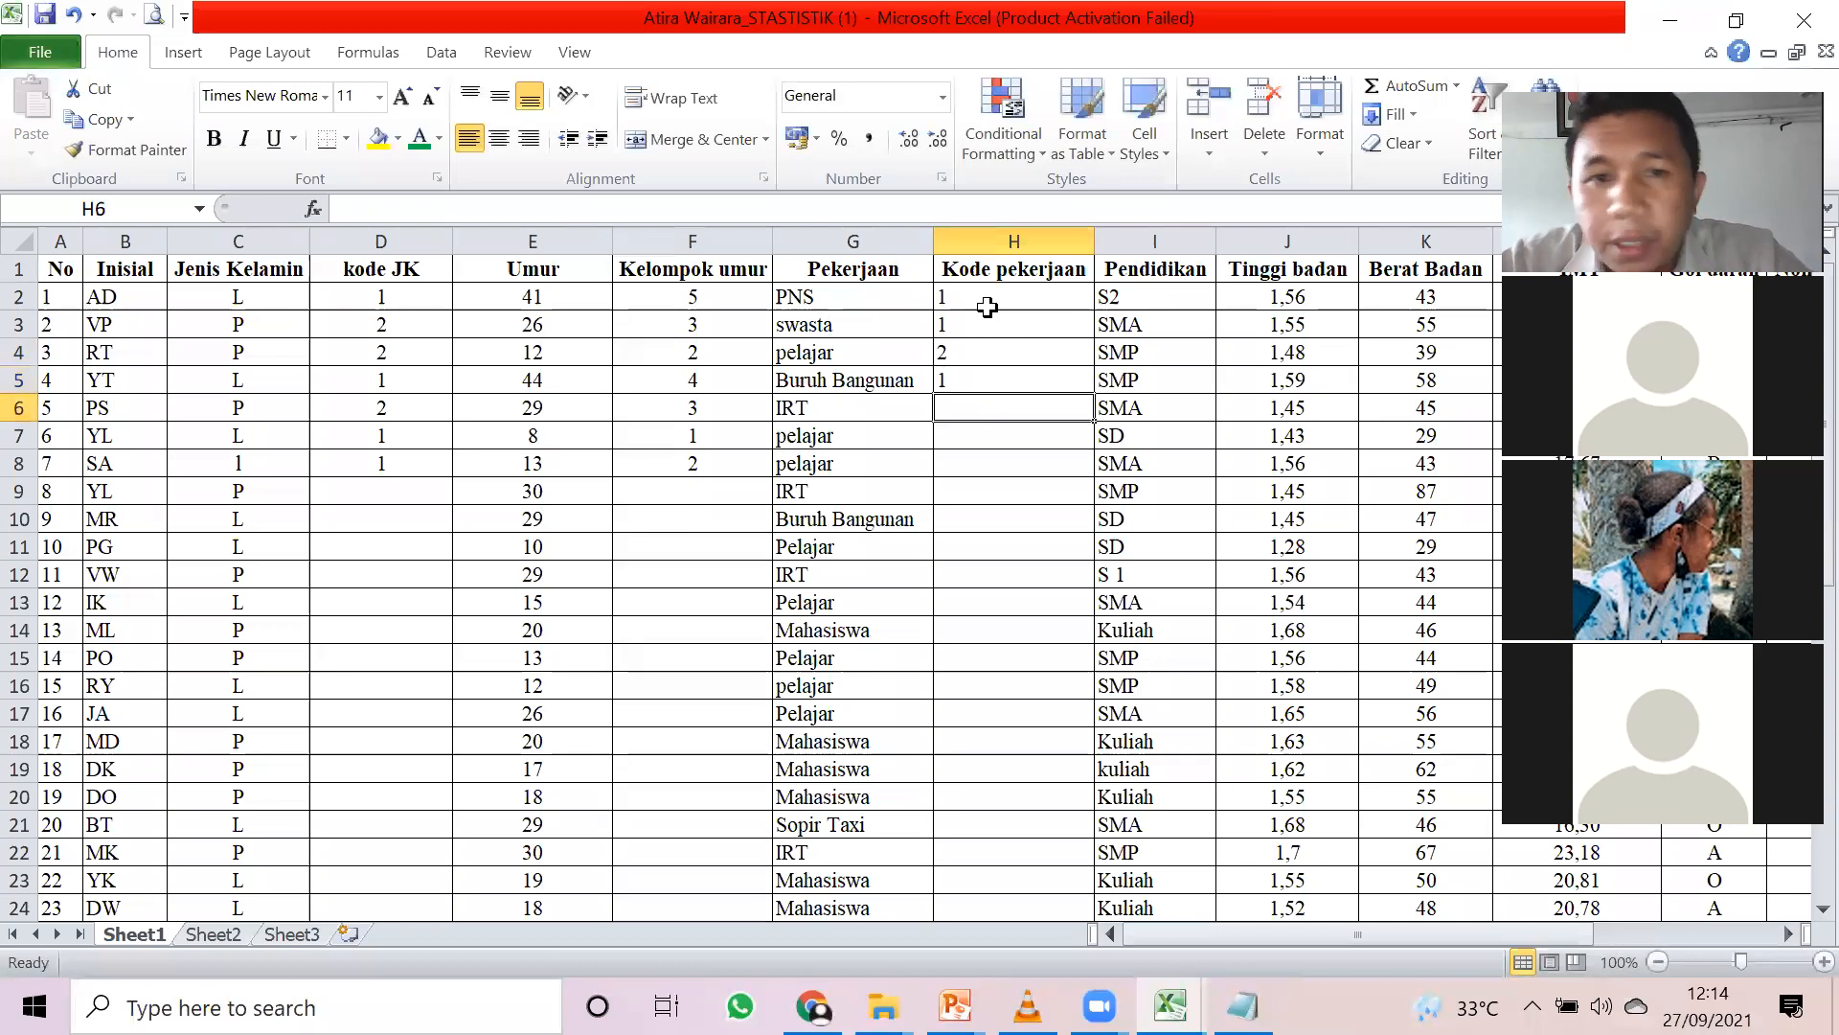
# - Enter the occupation code 2 in each of H6 through H8 of the Kode pekerjaan column
pyautogui.write('2')
pyautogui.press('Return')
pyautogui.write('2')
pyautogui.press('Return')
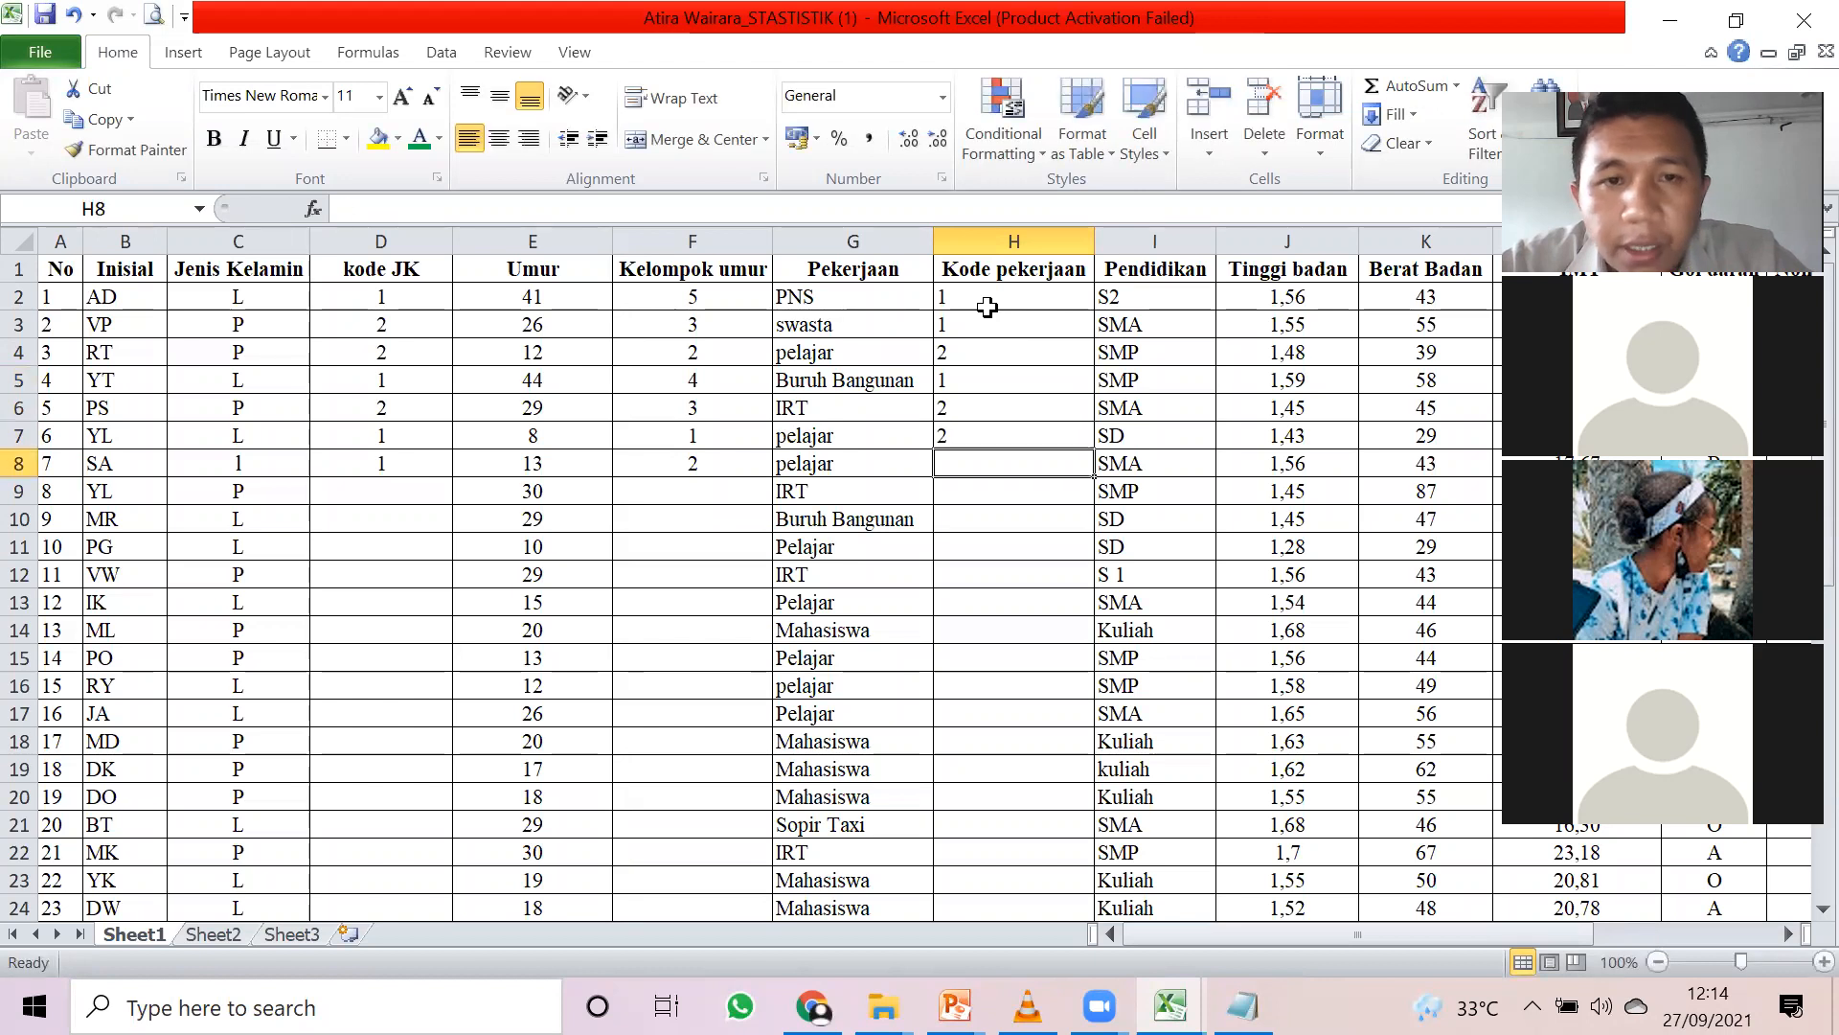
pyautogui.write('2')
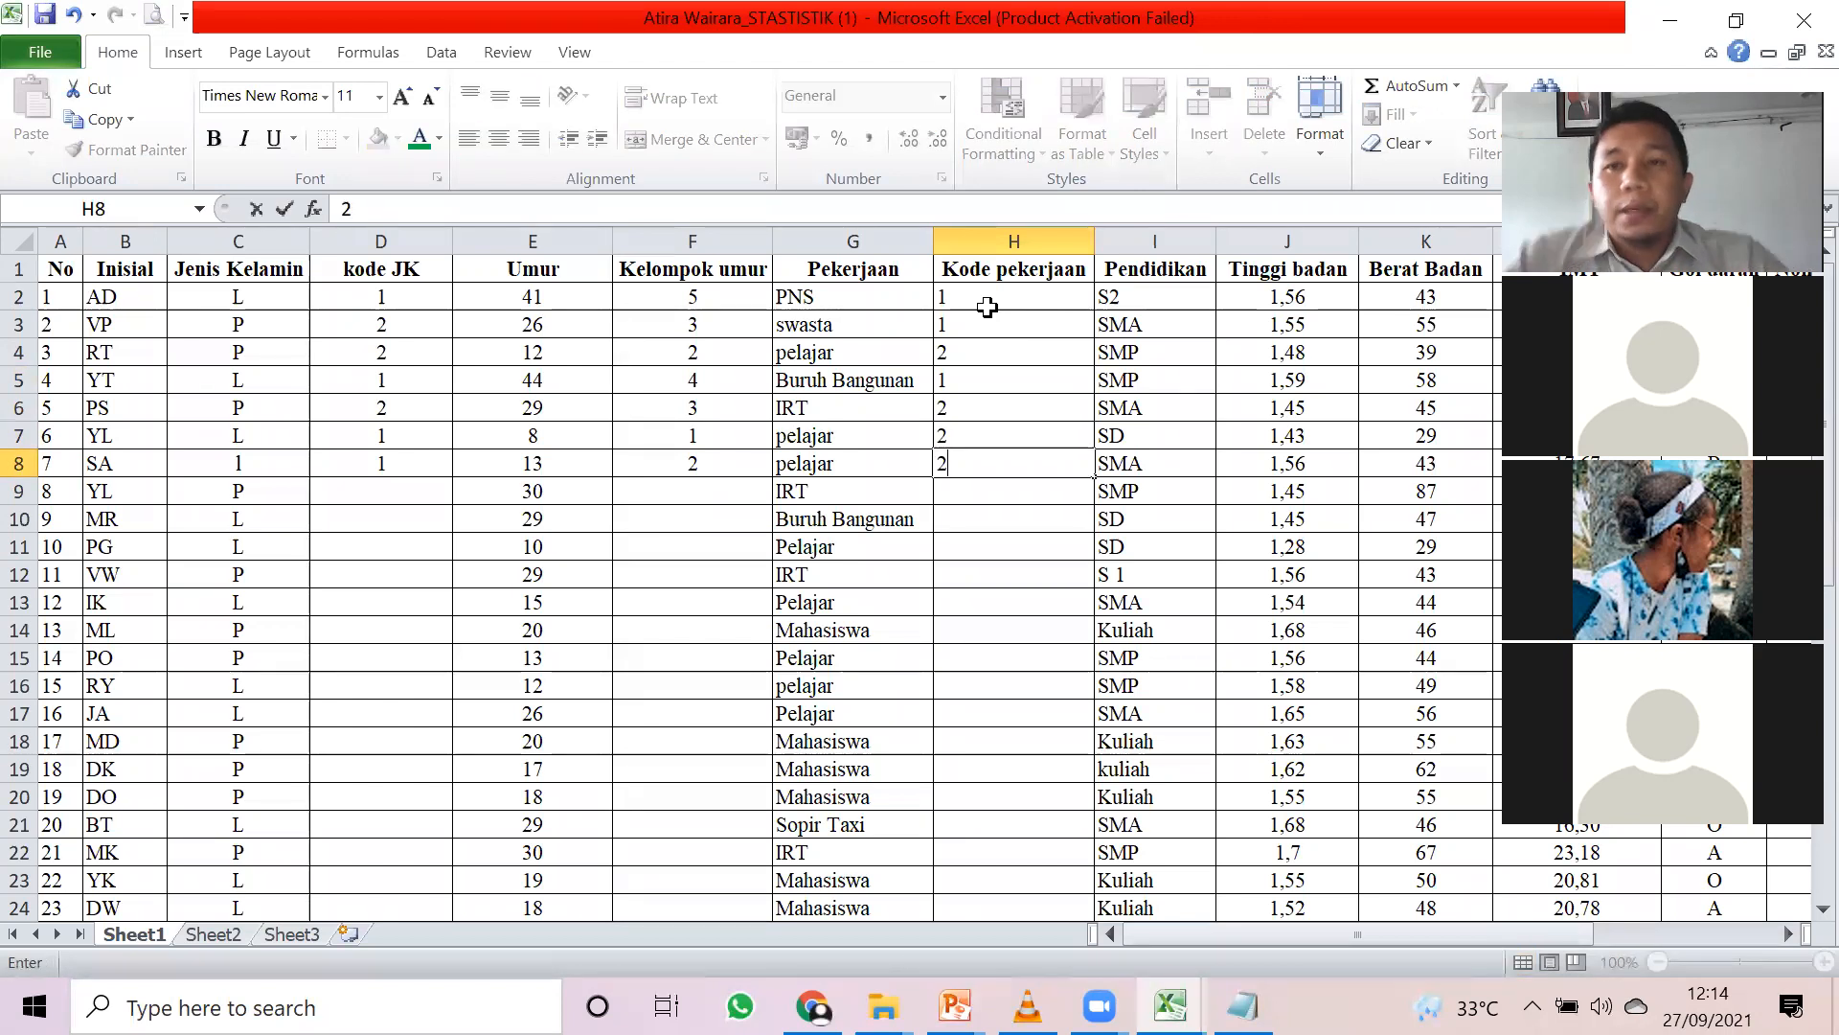
pyautogui.press('Return')
pyautogui.press('Up')
pyautogui.press('Up')
pyautogui.press('Up')
pyautogui.press('Up')
pyautogui.press('Down')
pyautogui.press('Down')
pyautogui.press('Down')
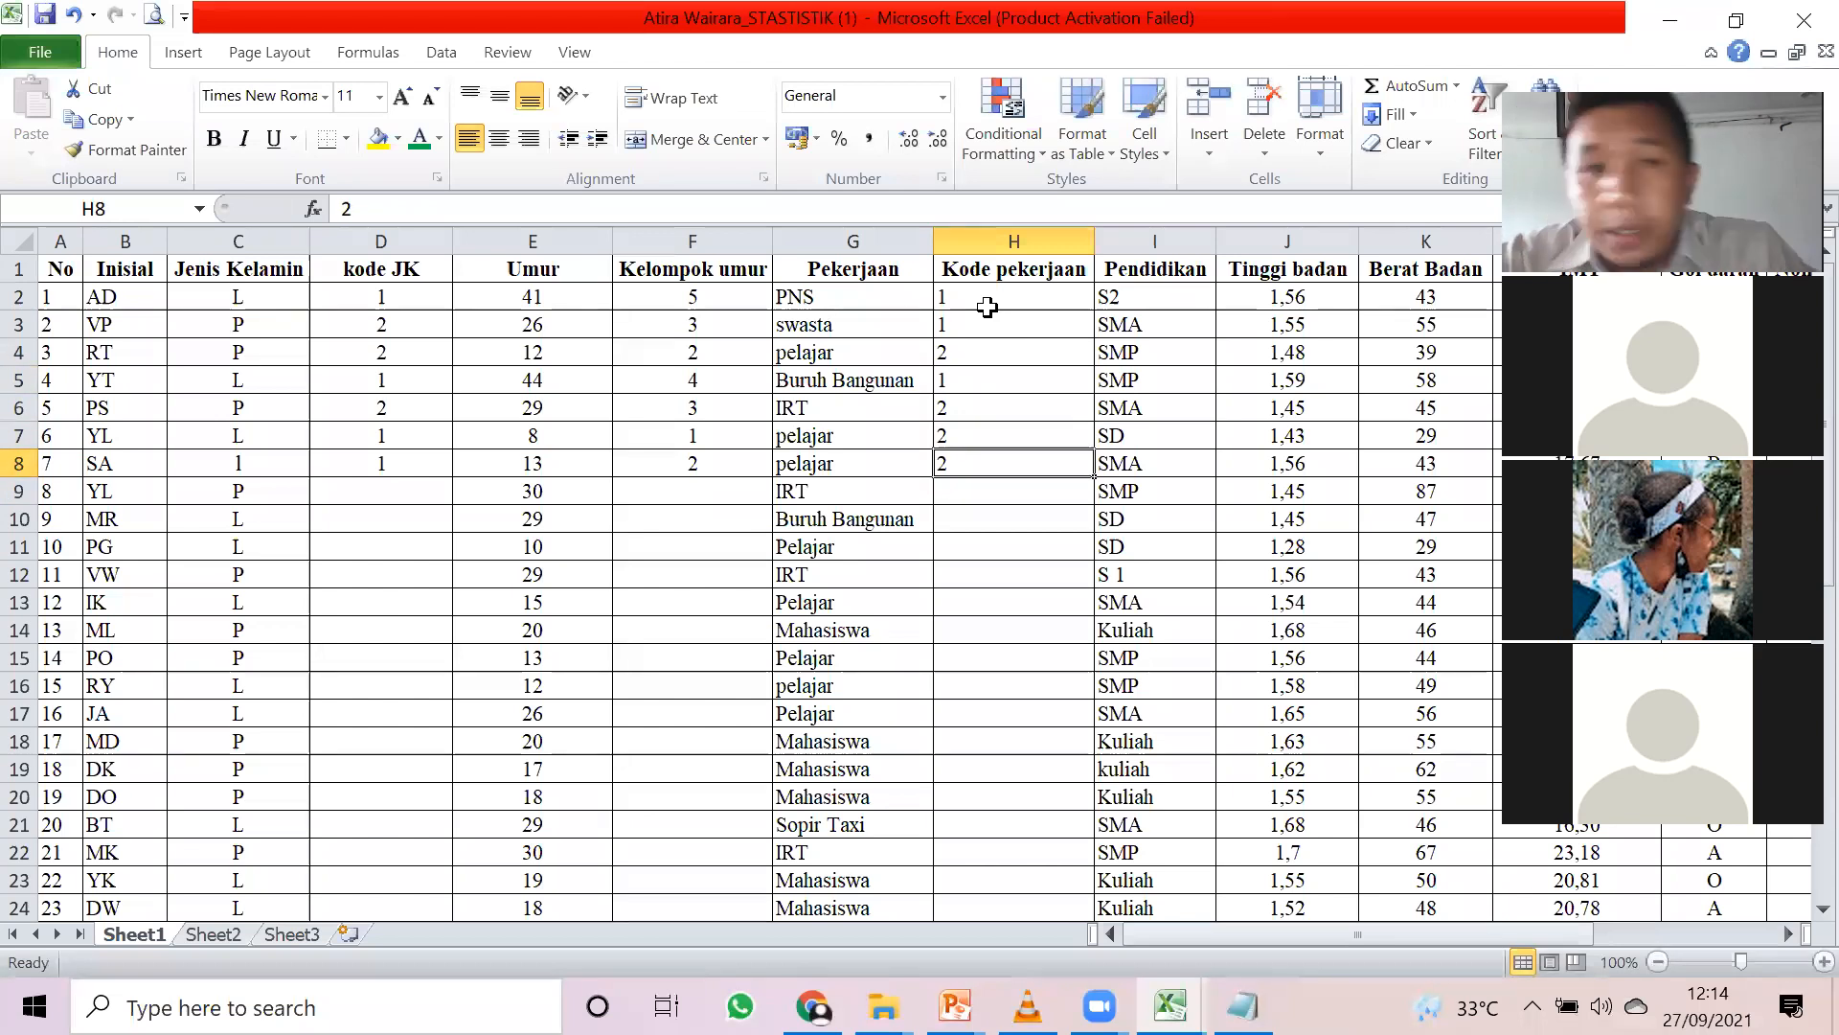
# - Insert a column between Pendidikan and Tinggi badan, give it the header "Kode Pendidikan" and fit its width to the header
pyautogui.press('Right')
pyautogui.press('Right')
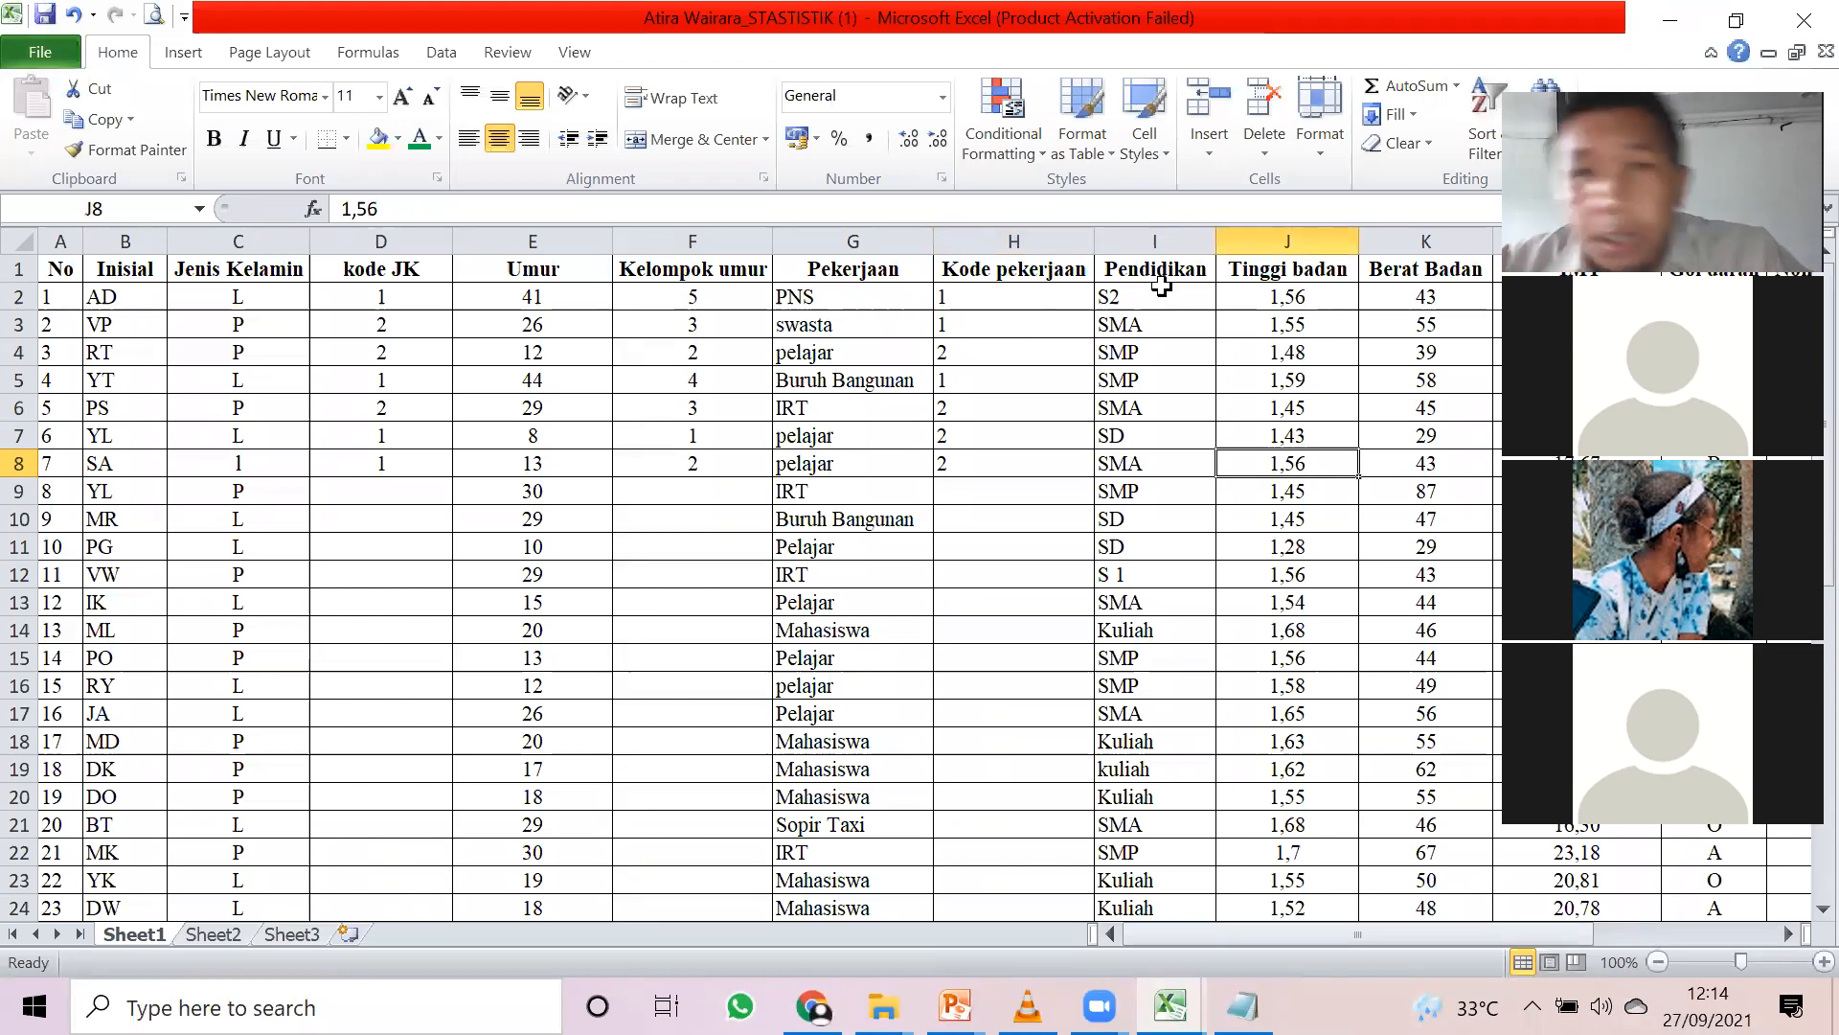
pyautogui.click(1156, 241)
pyautogui.rightClick(1156, 240)
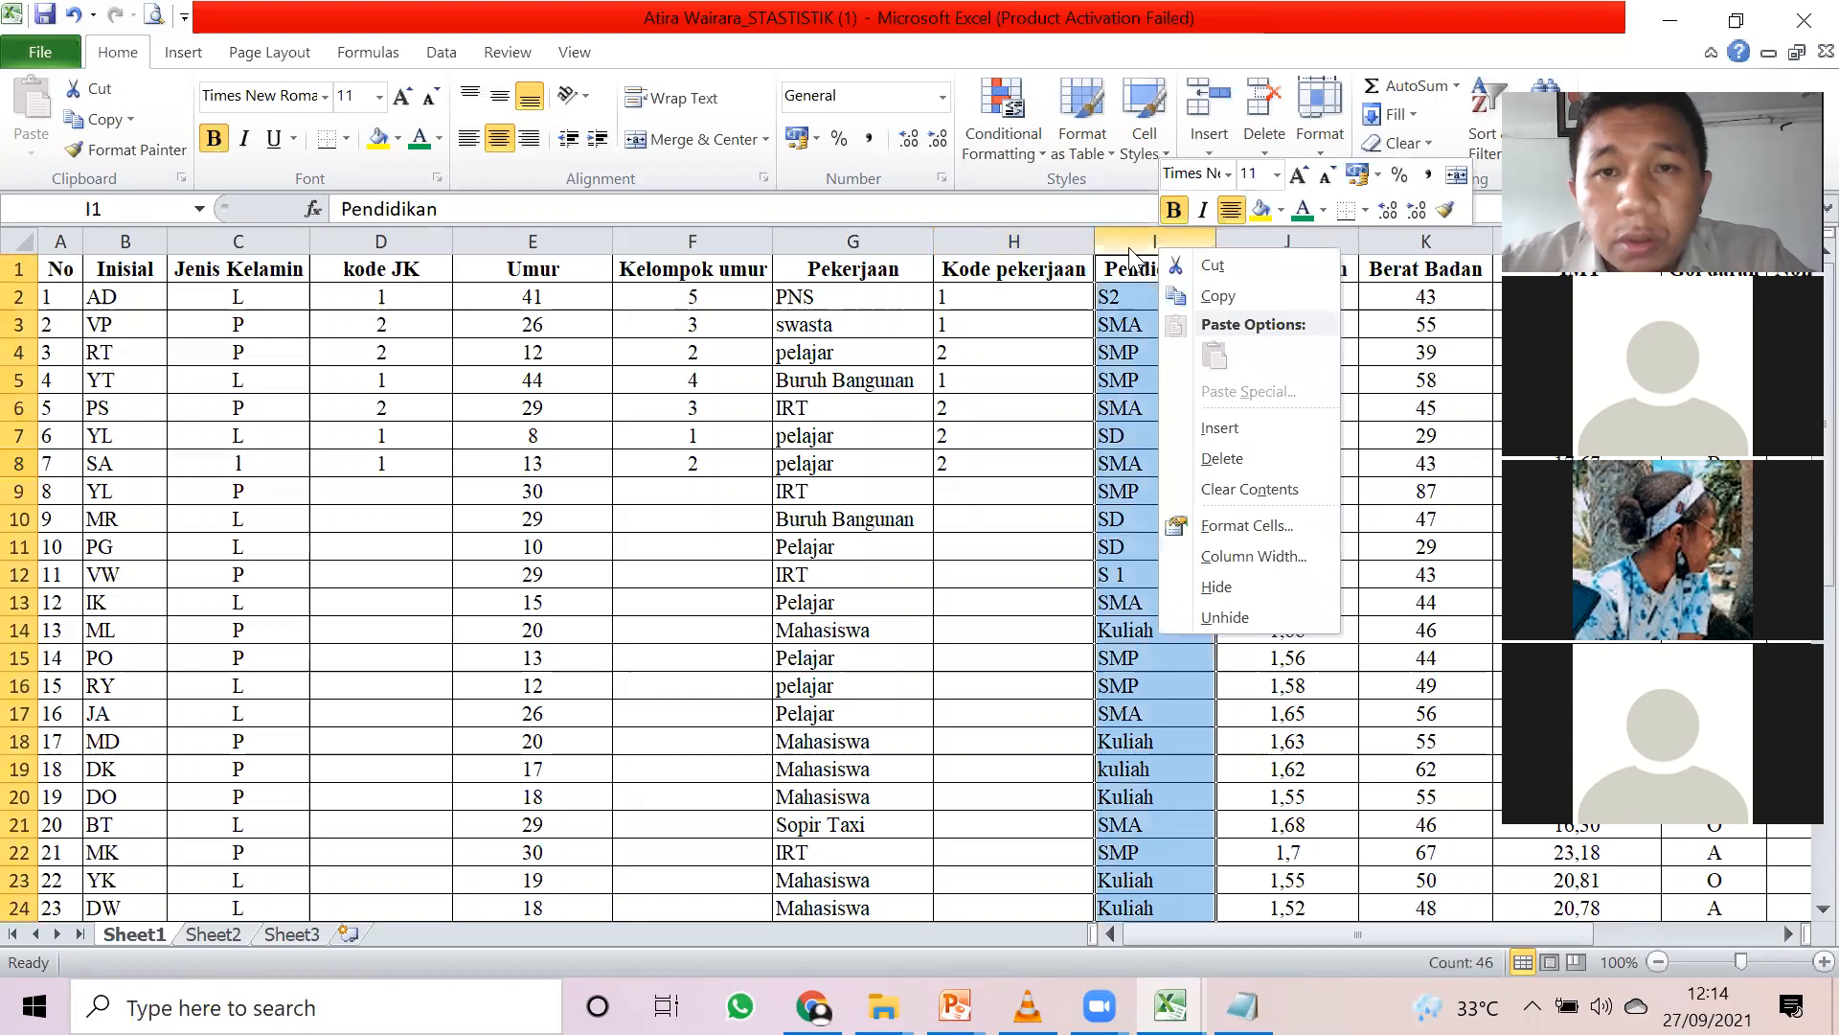
pyautogui.press('Escape')
pyautogui.click(1261, 240)
pyautogui.rightClick(1261, 245)
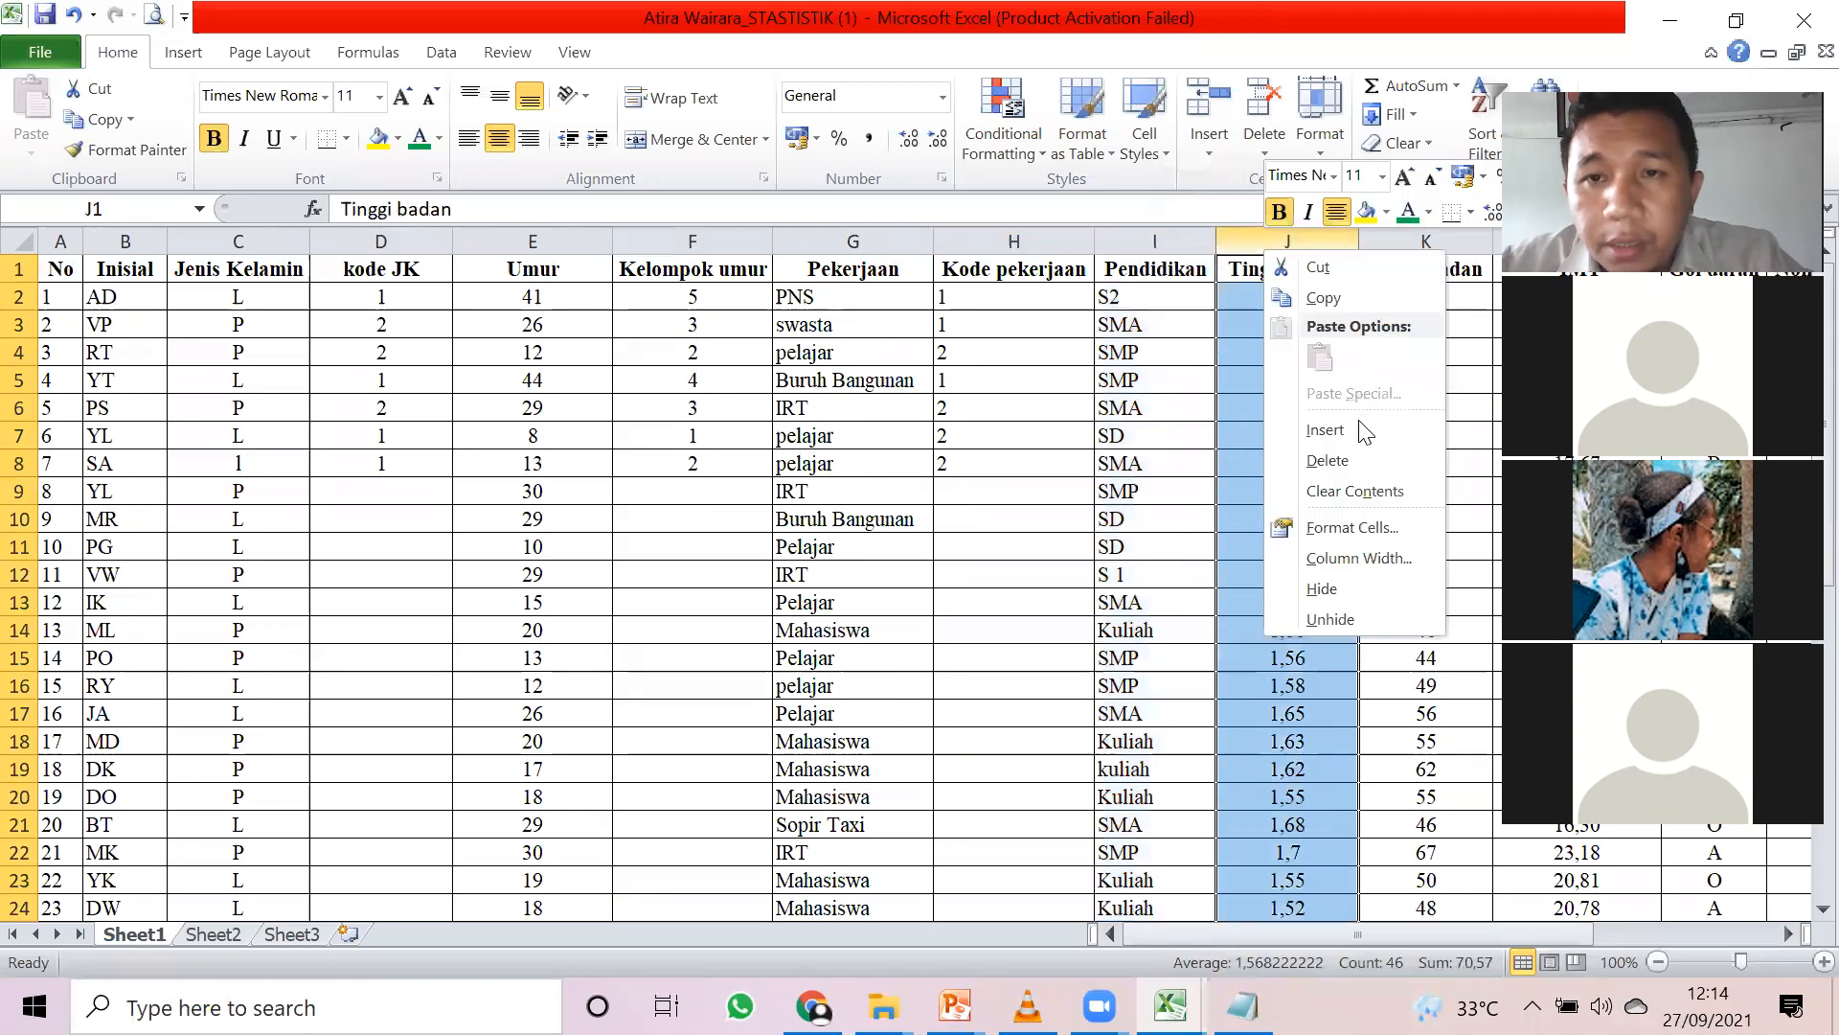
pyautogui.click(1341, 428)
pyautogui.click(1253, 269)
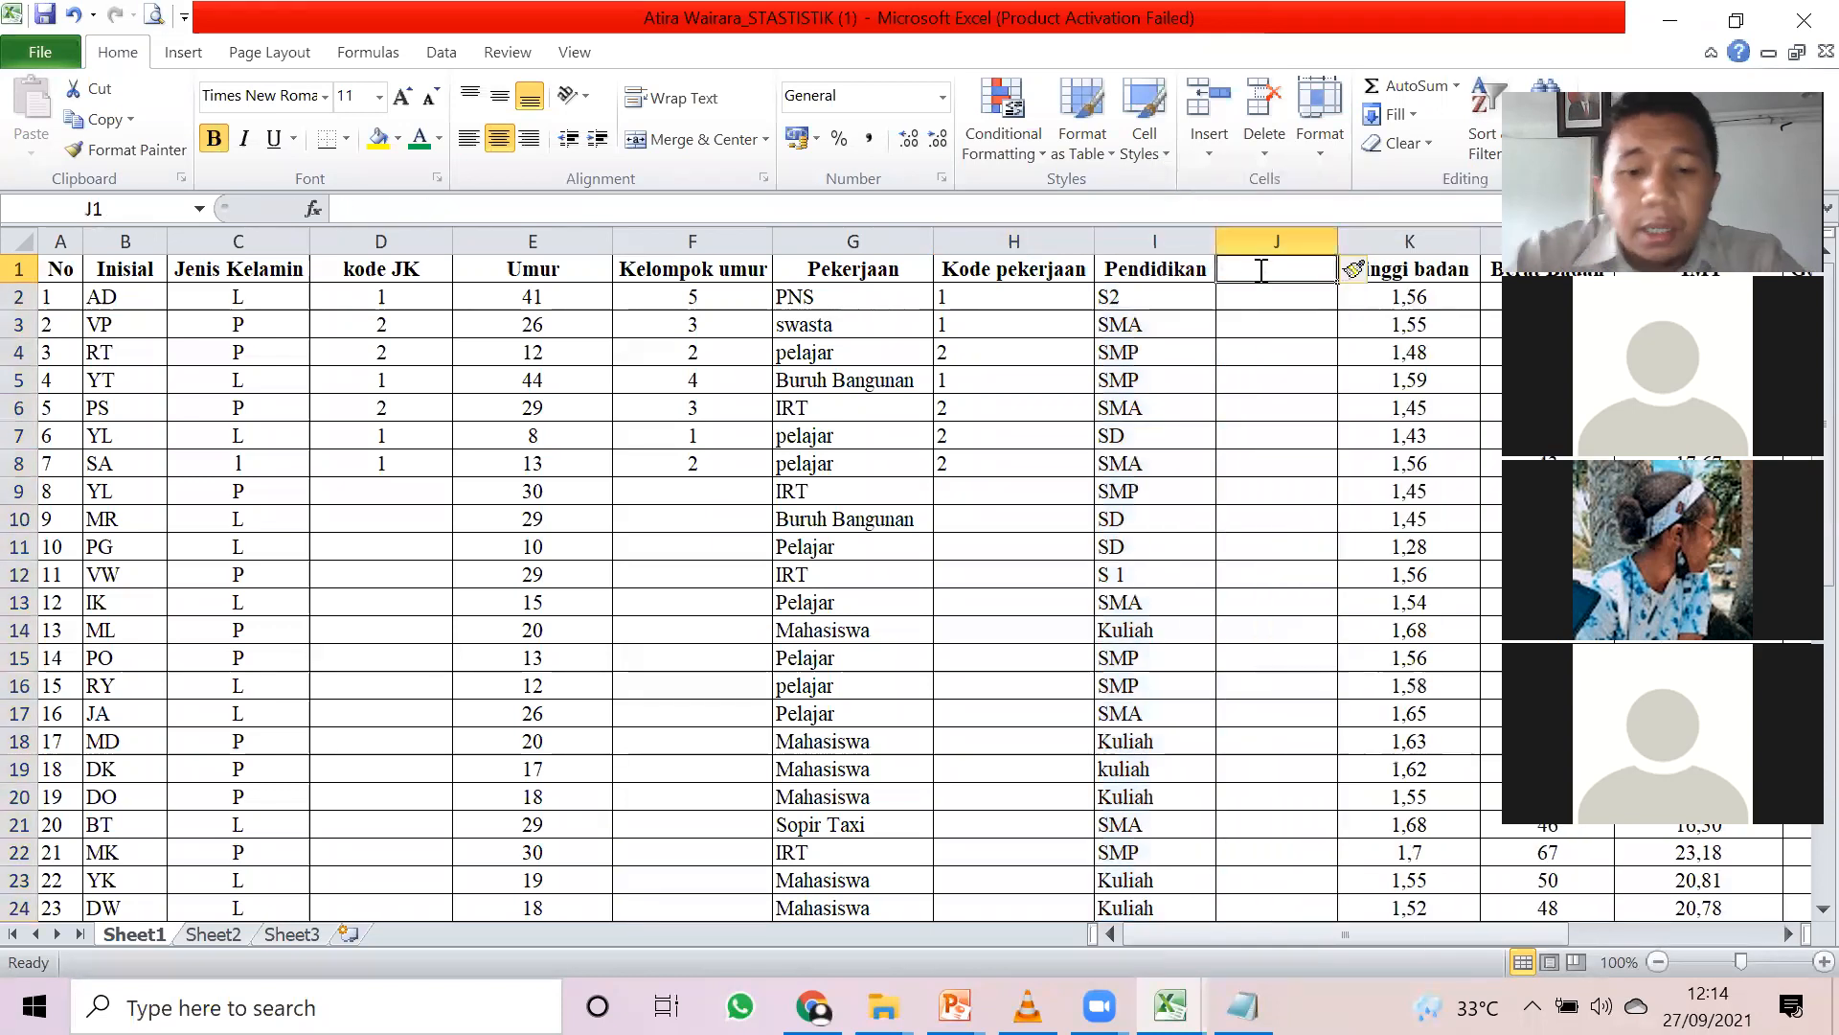
pyautogui.write('Kode Pendidikan')
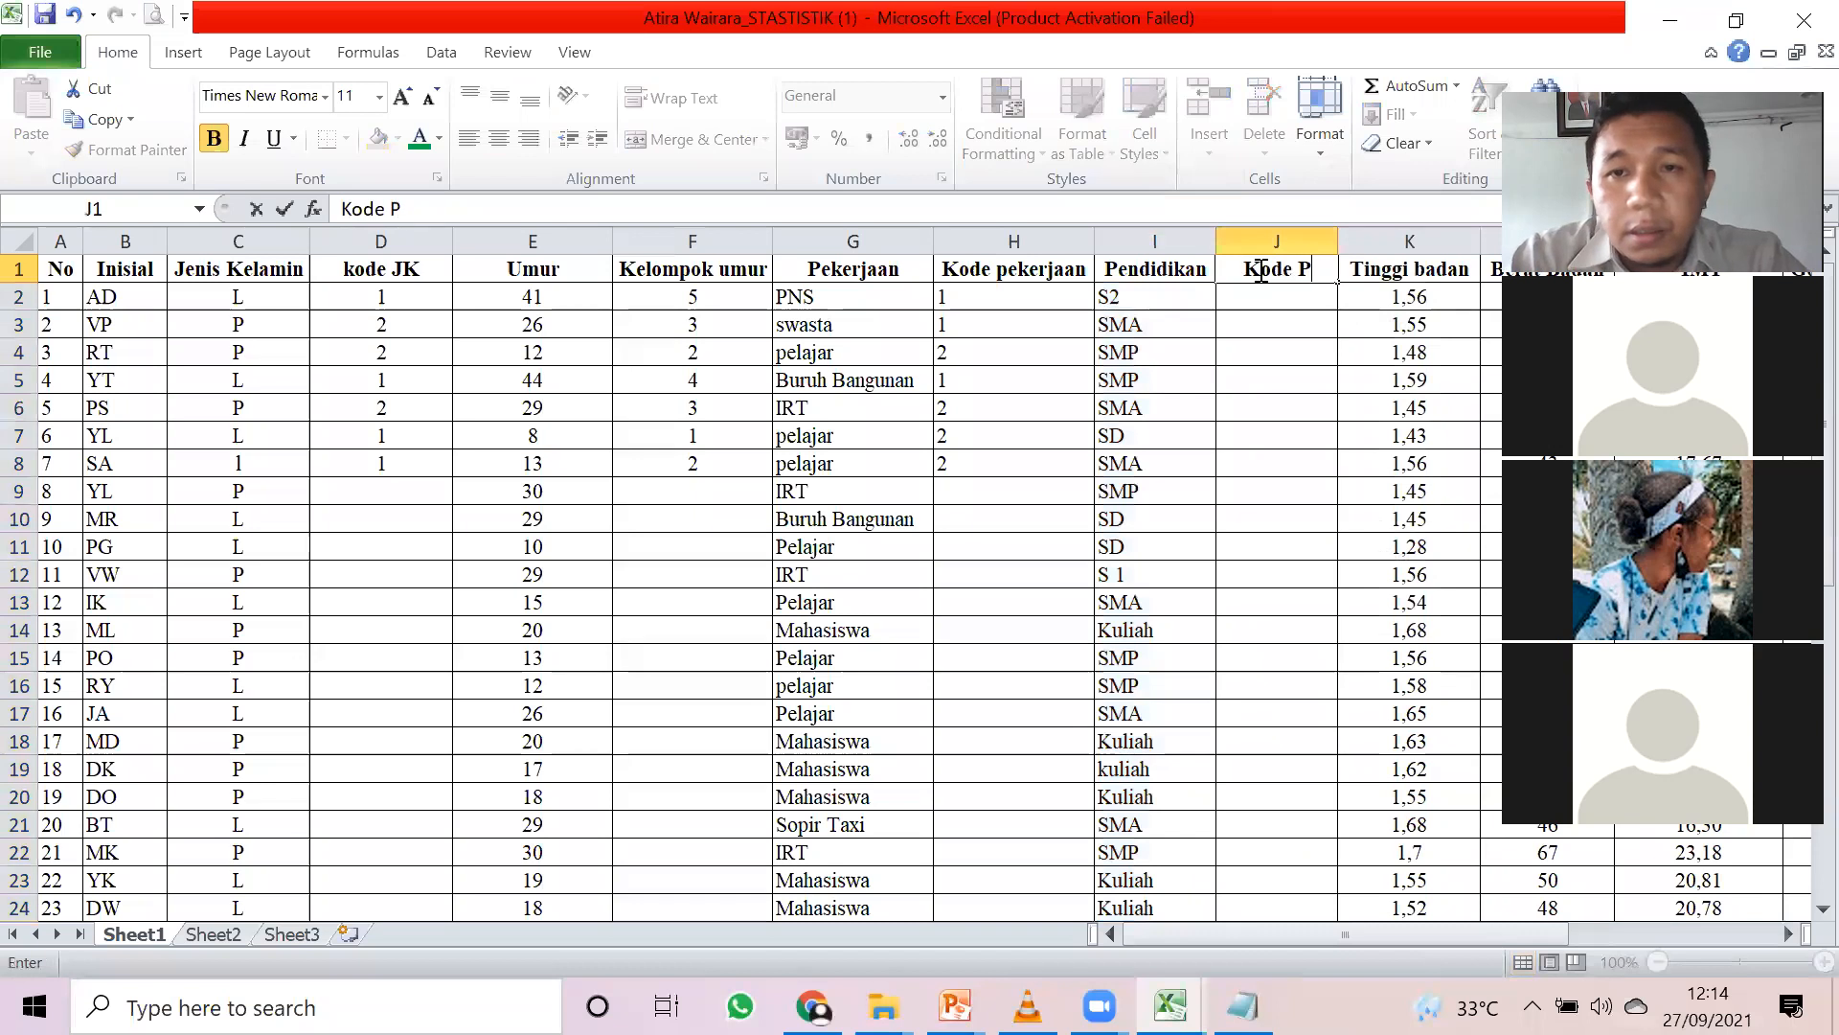
pyautogui.press('Return')
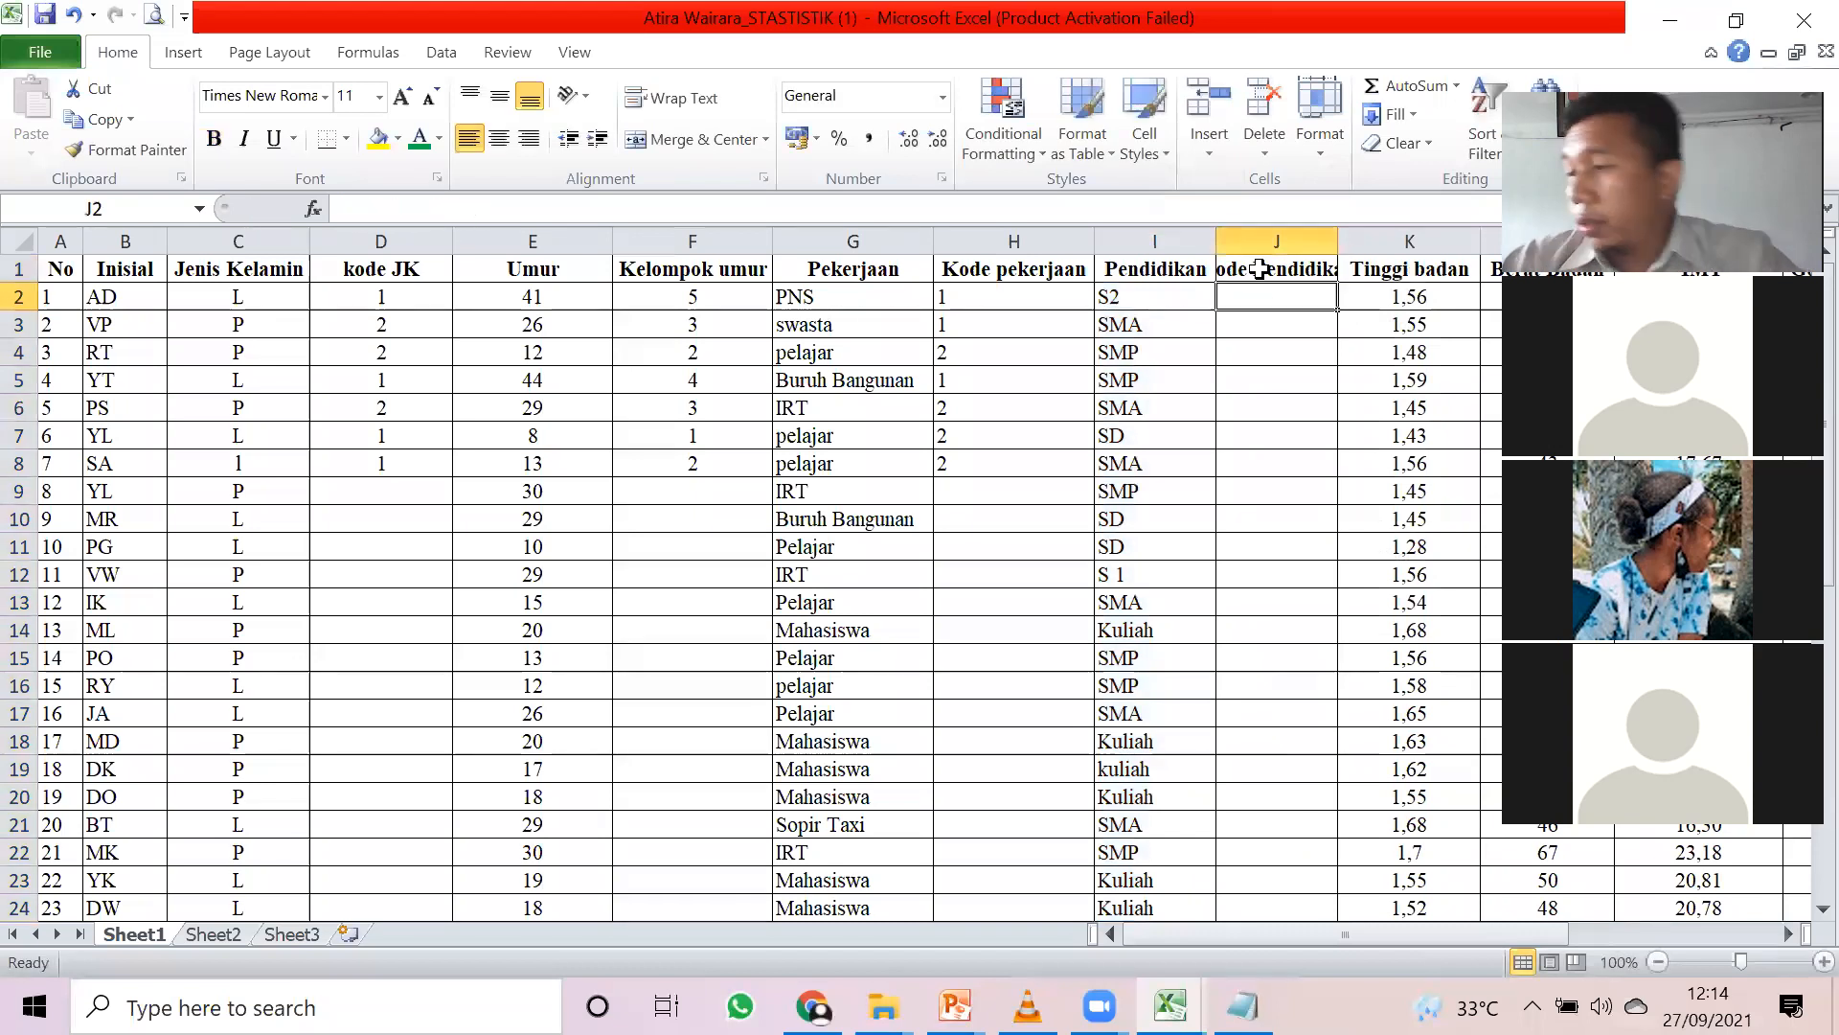
pyautogui.doubleClick(1337, 241)
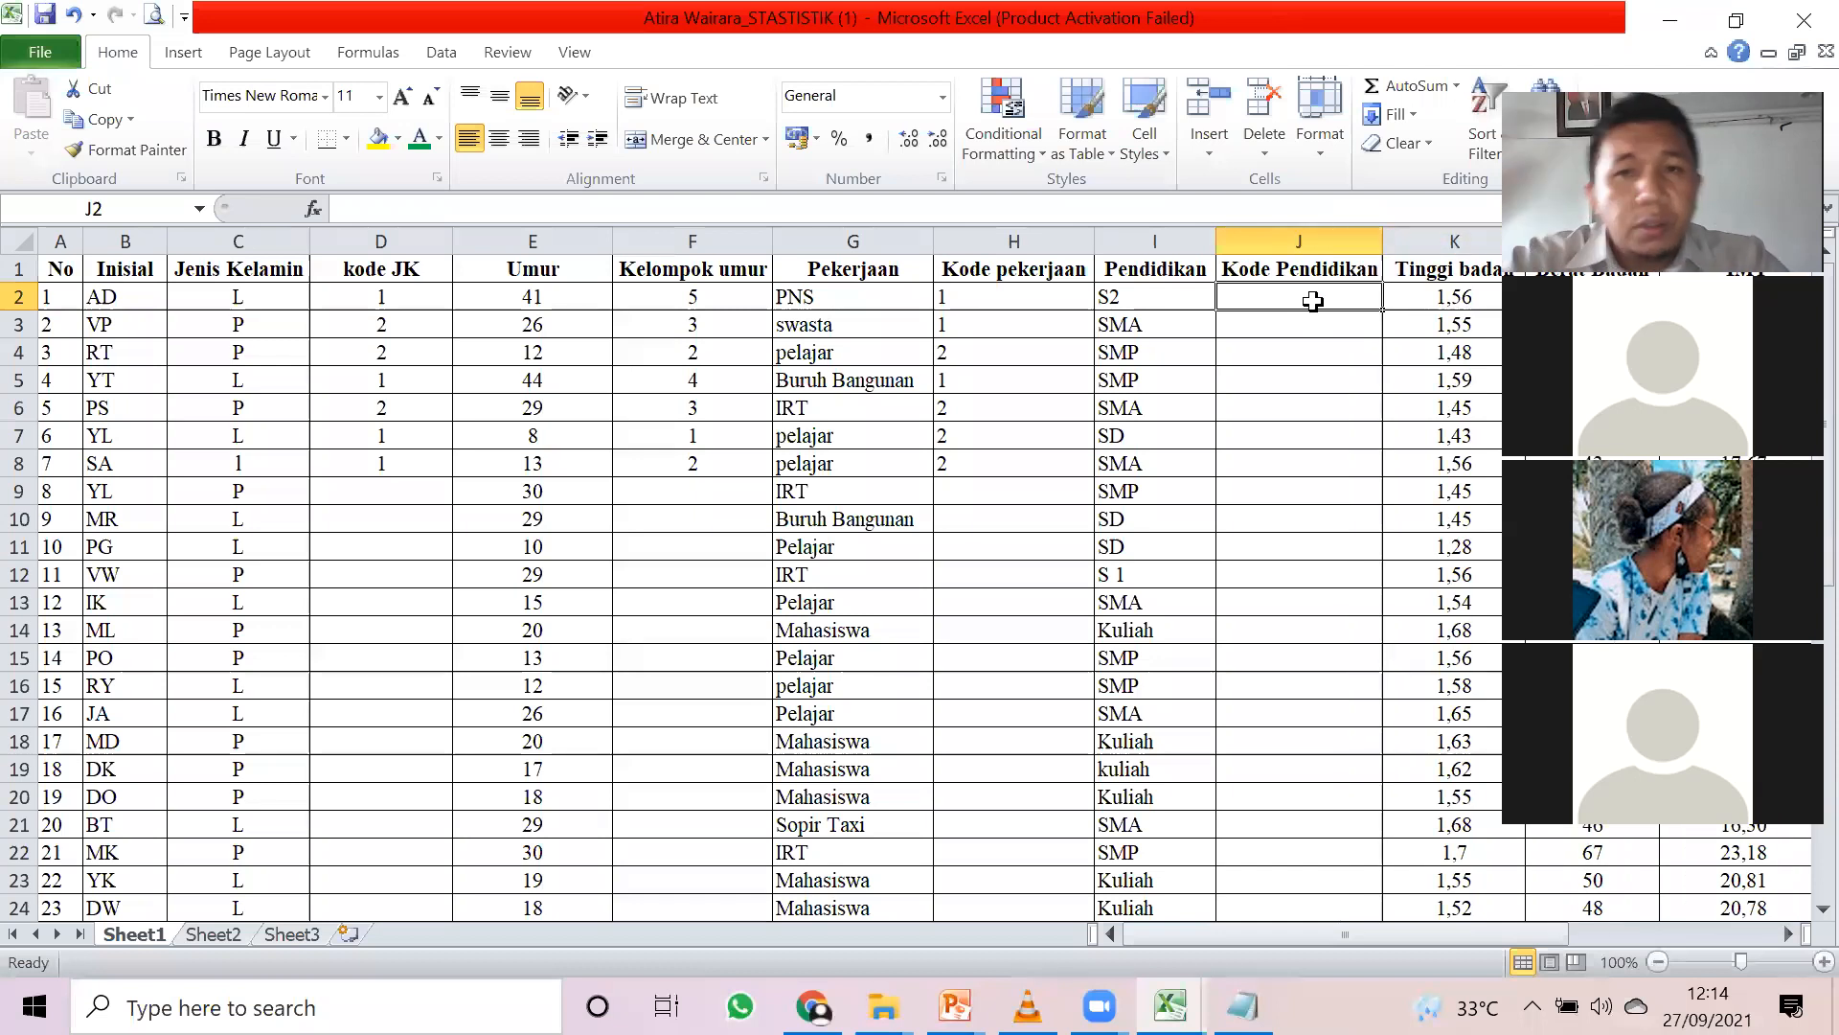
# - Look up the Pendidikan codes in the KODE DATA Notepad file and return to the Excel workbook
pyautogui.click(1244, 1006)
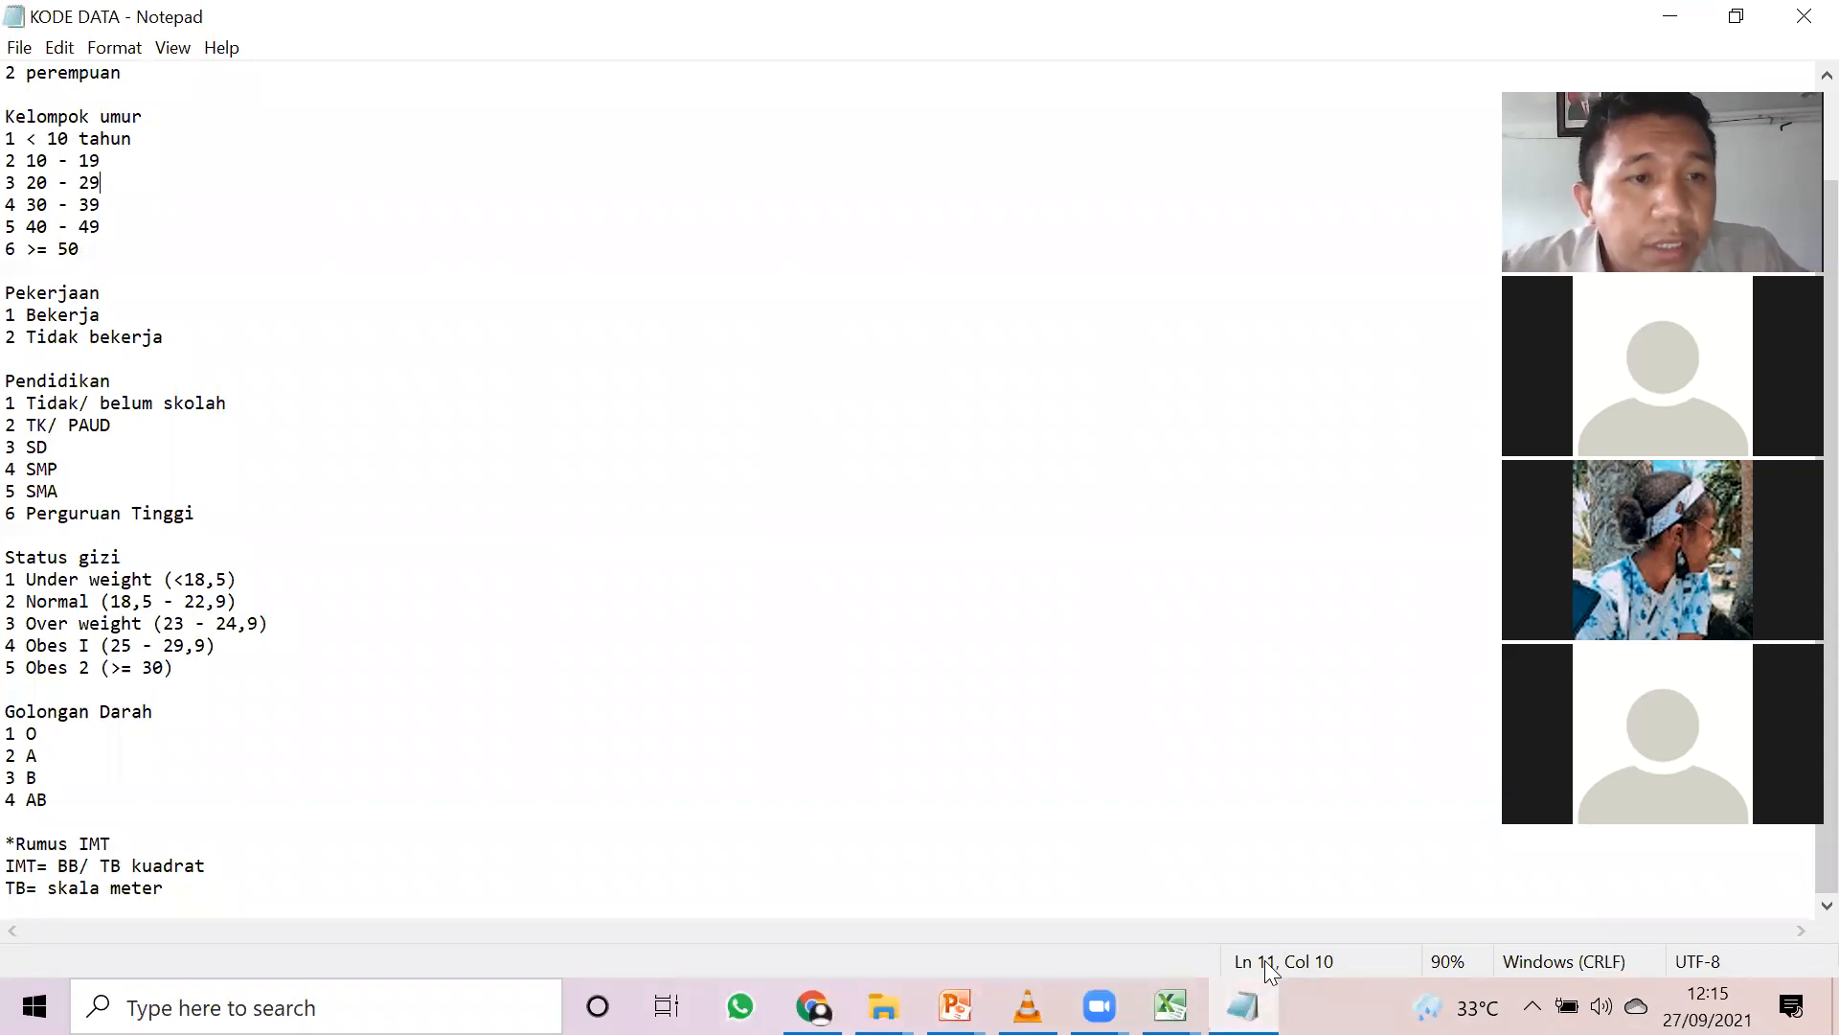
pyautogui.moveTo(226, 402); pyautogui.dragTo(36, 472)
pyautogui.moveTo(71, 488); pyautogui.dragTo(29, 489)
pyautogui.moveTo(194, 514); pyautogui.dragTo(71, 514)
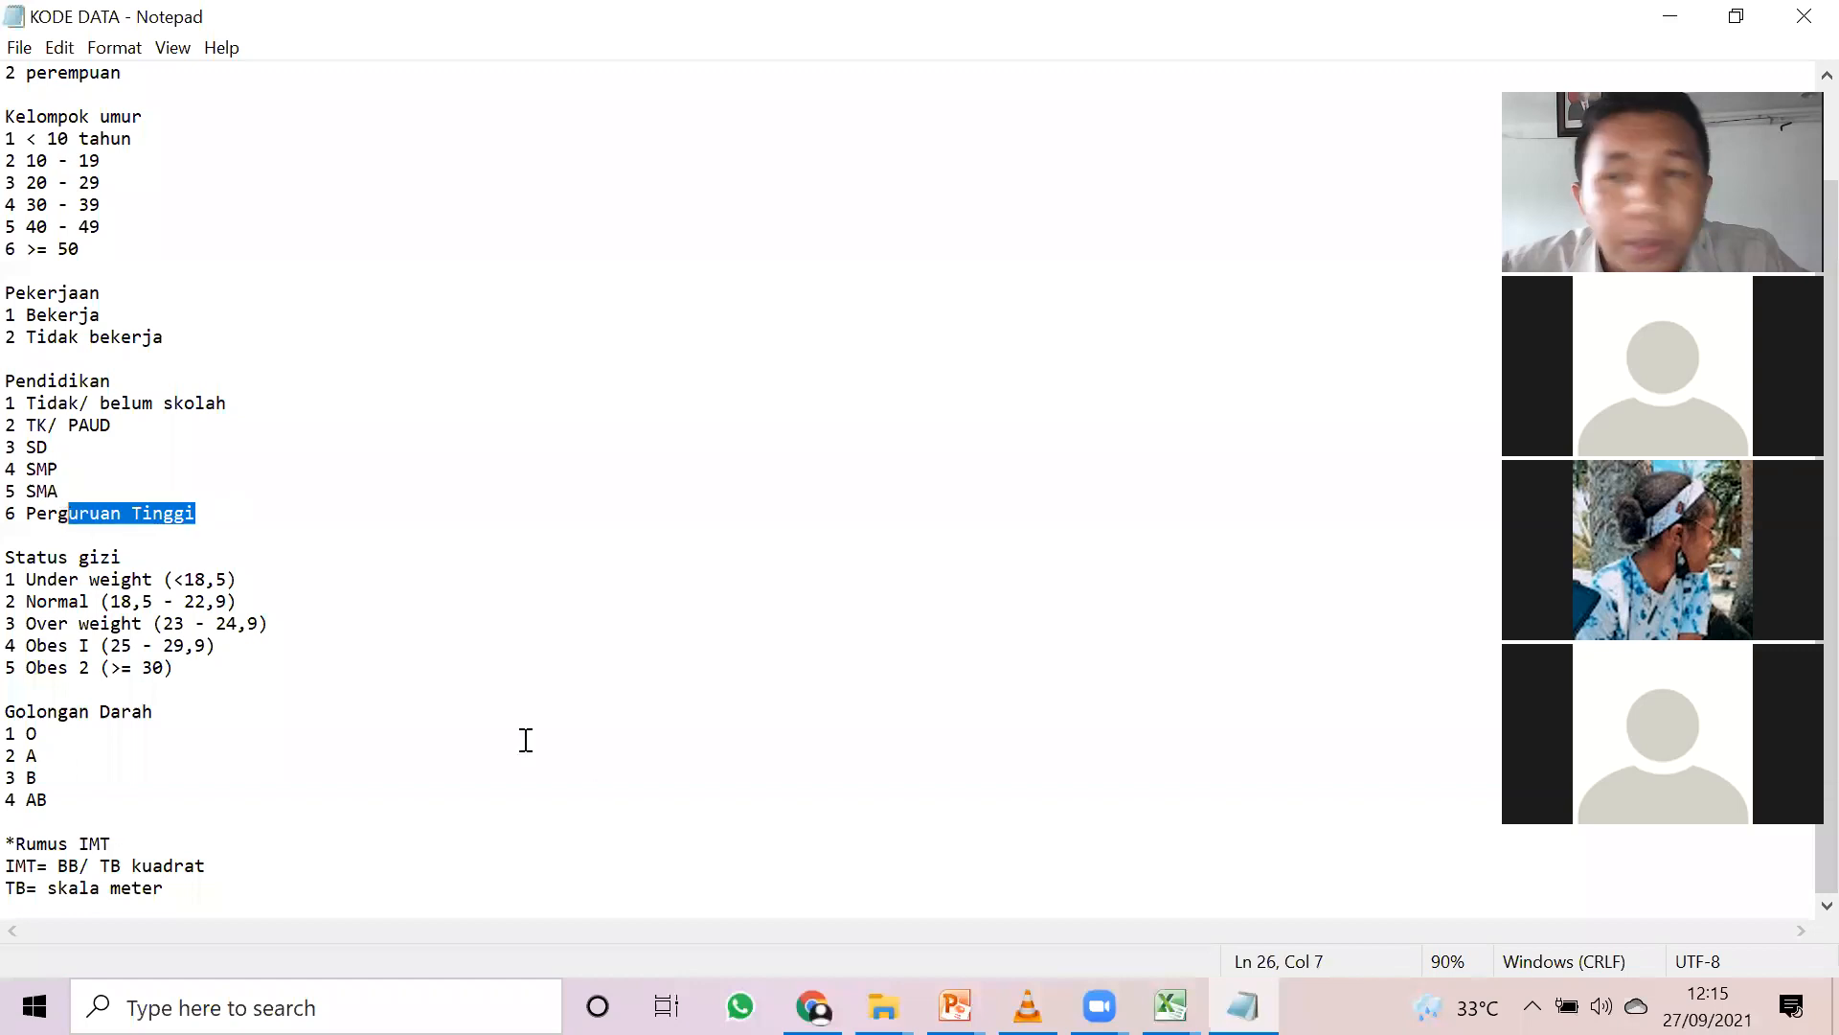
pyautogui.click(653, 690)
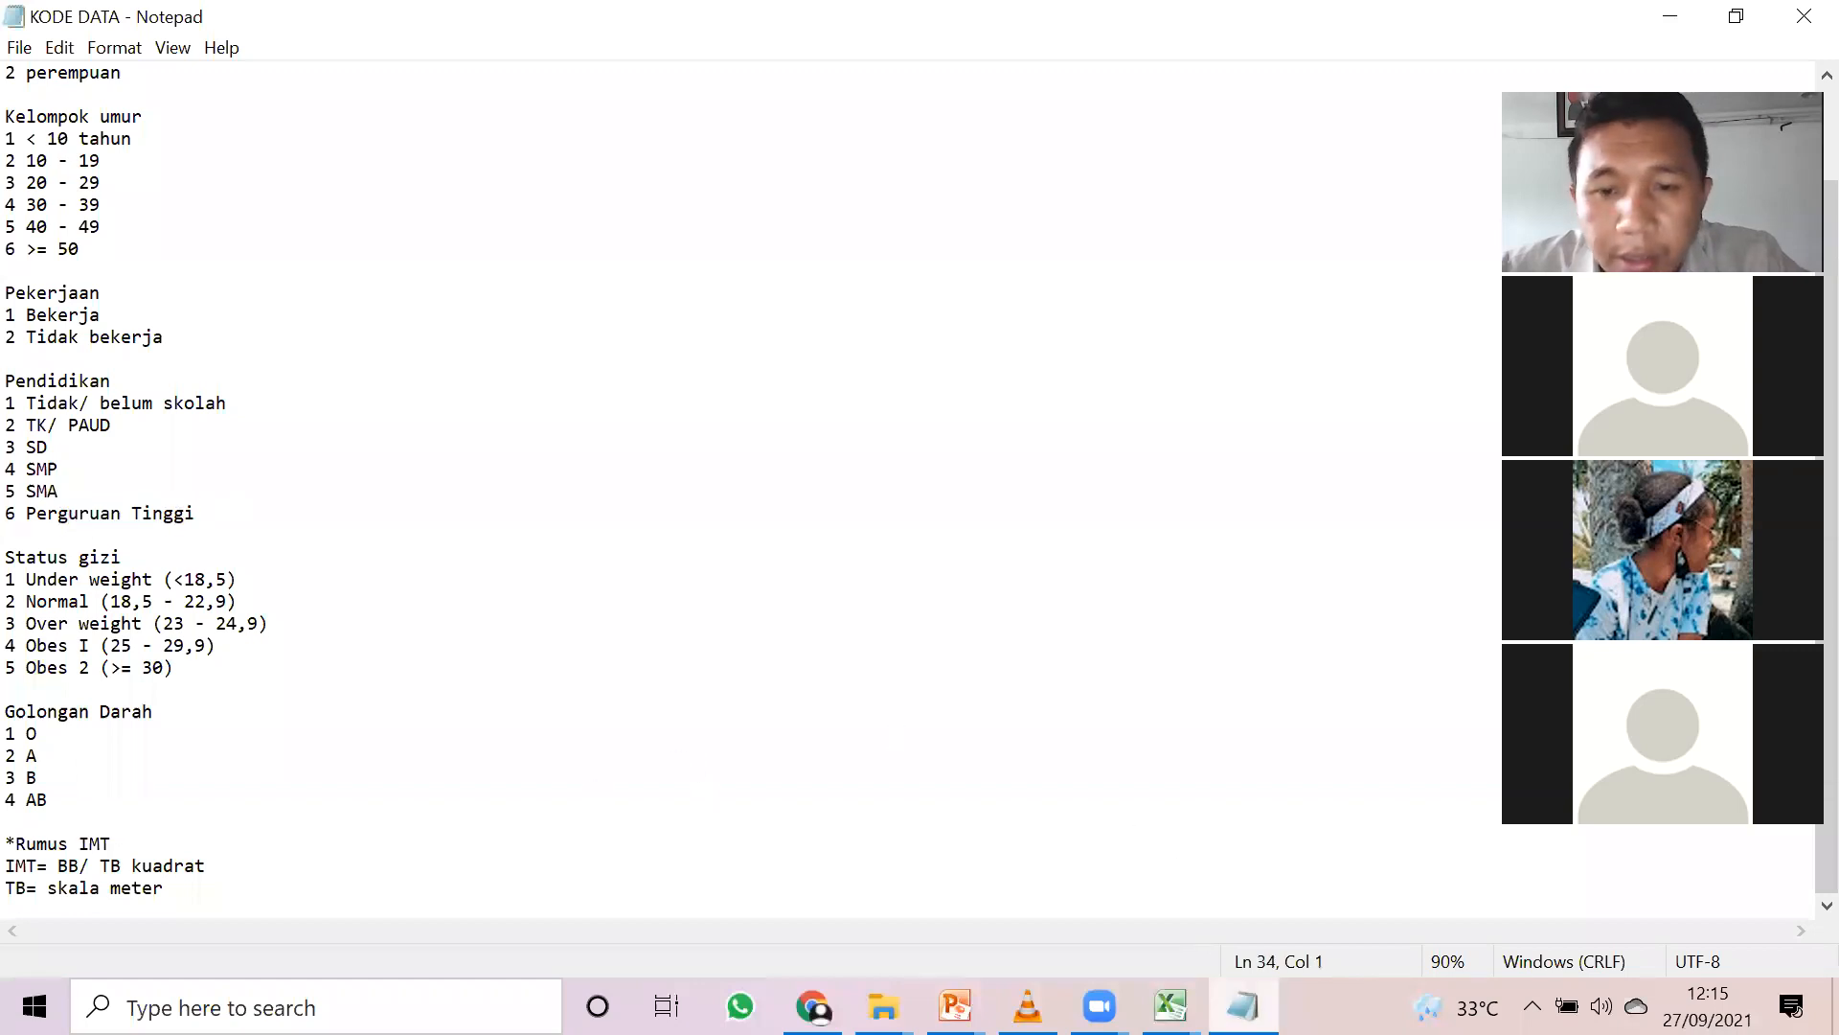
pyautogui.click(1242, 1006)
pyautogui.click(1242, 1006)
pyautogui.click(1243, 1006)
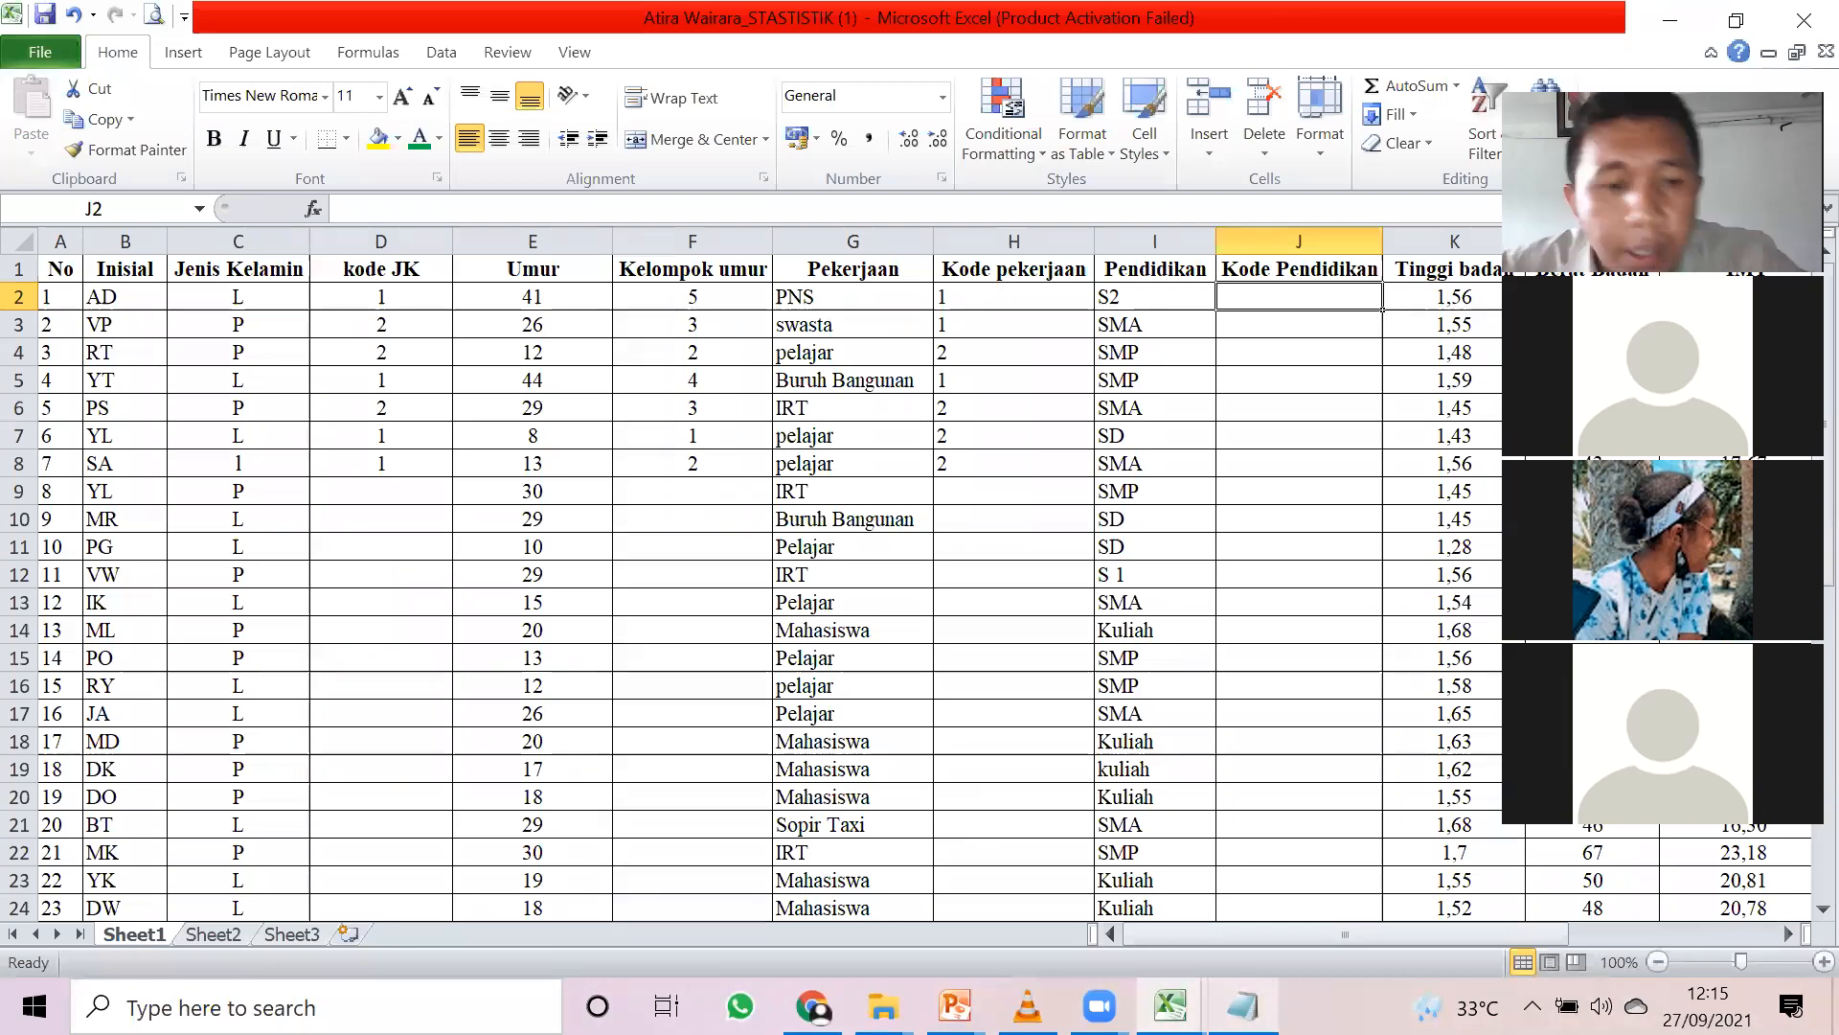
pyautogui.click(1243, 1006)
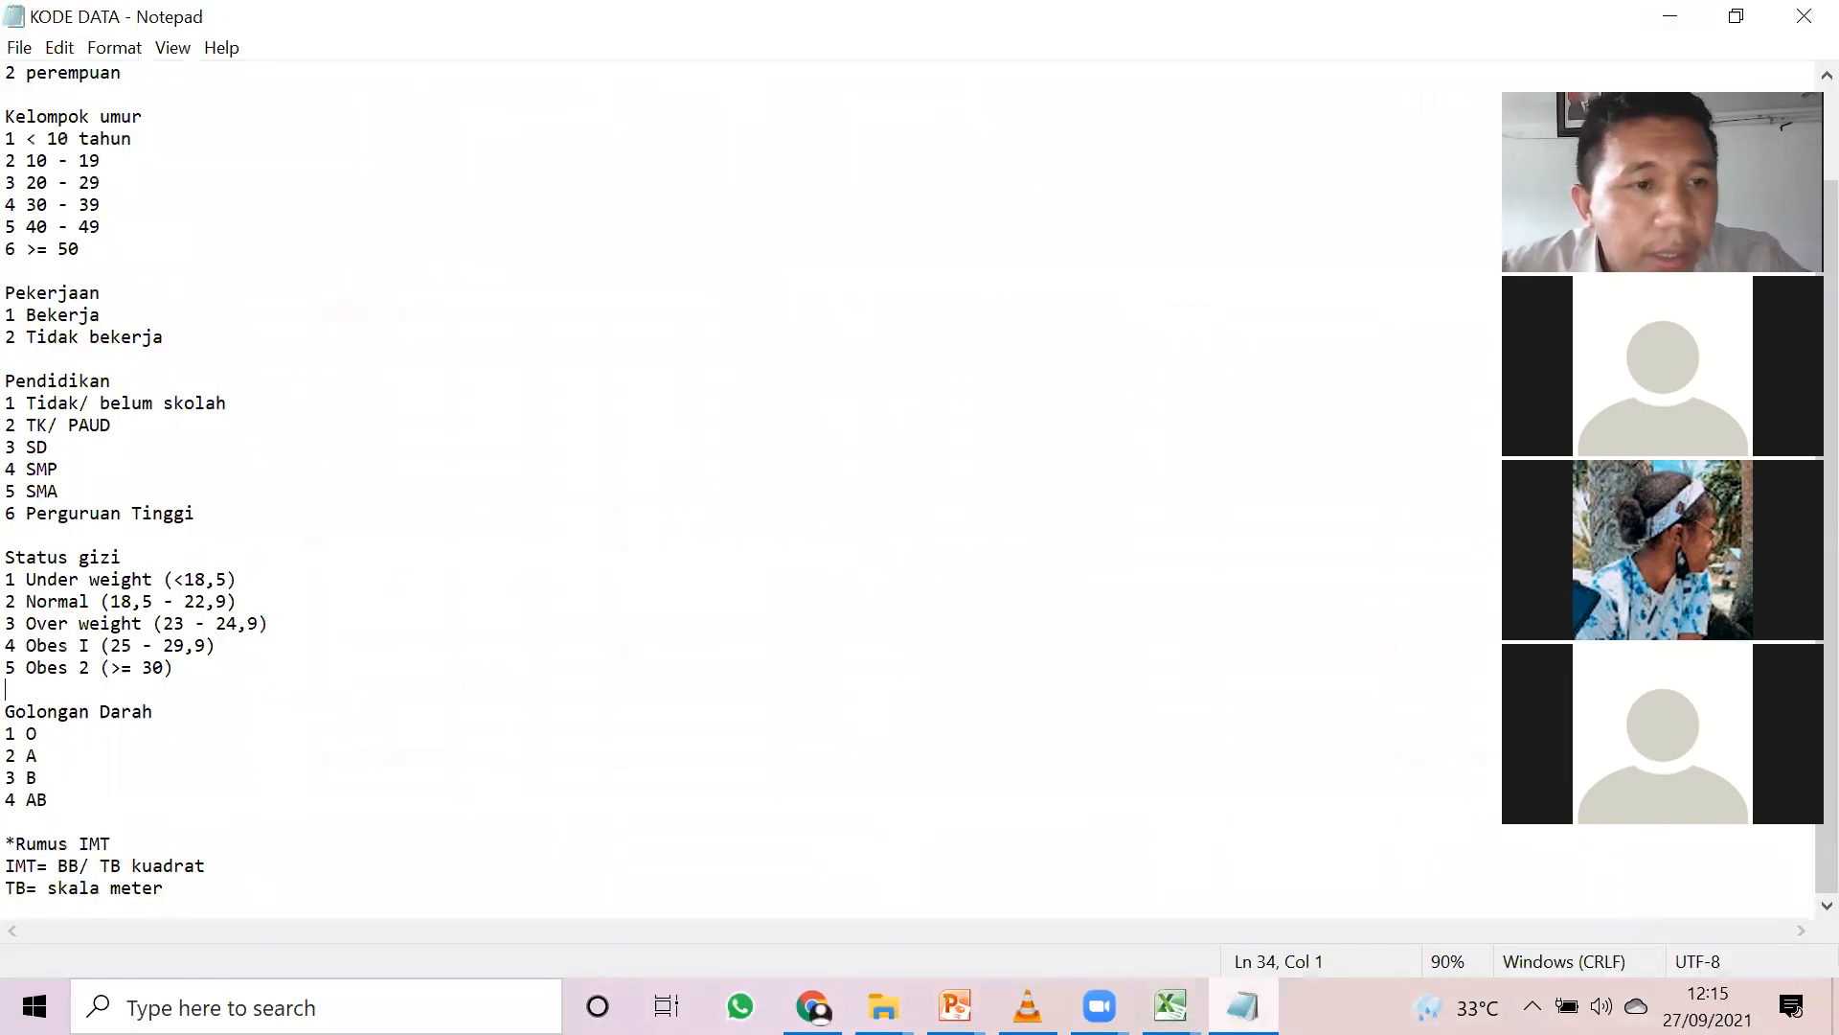
pyautogui.click(1242, 1006)
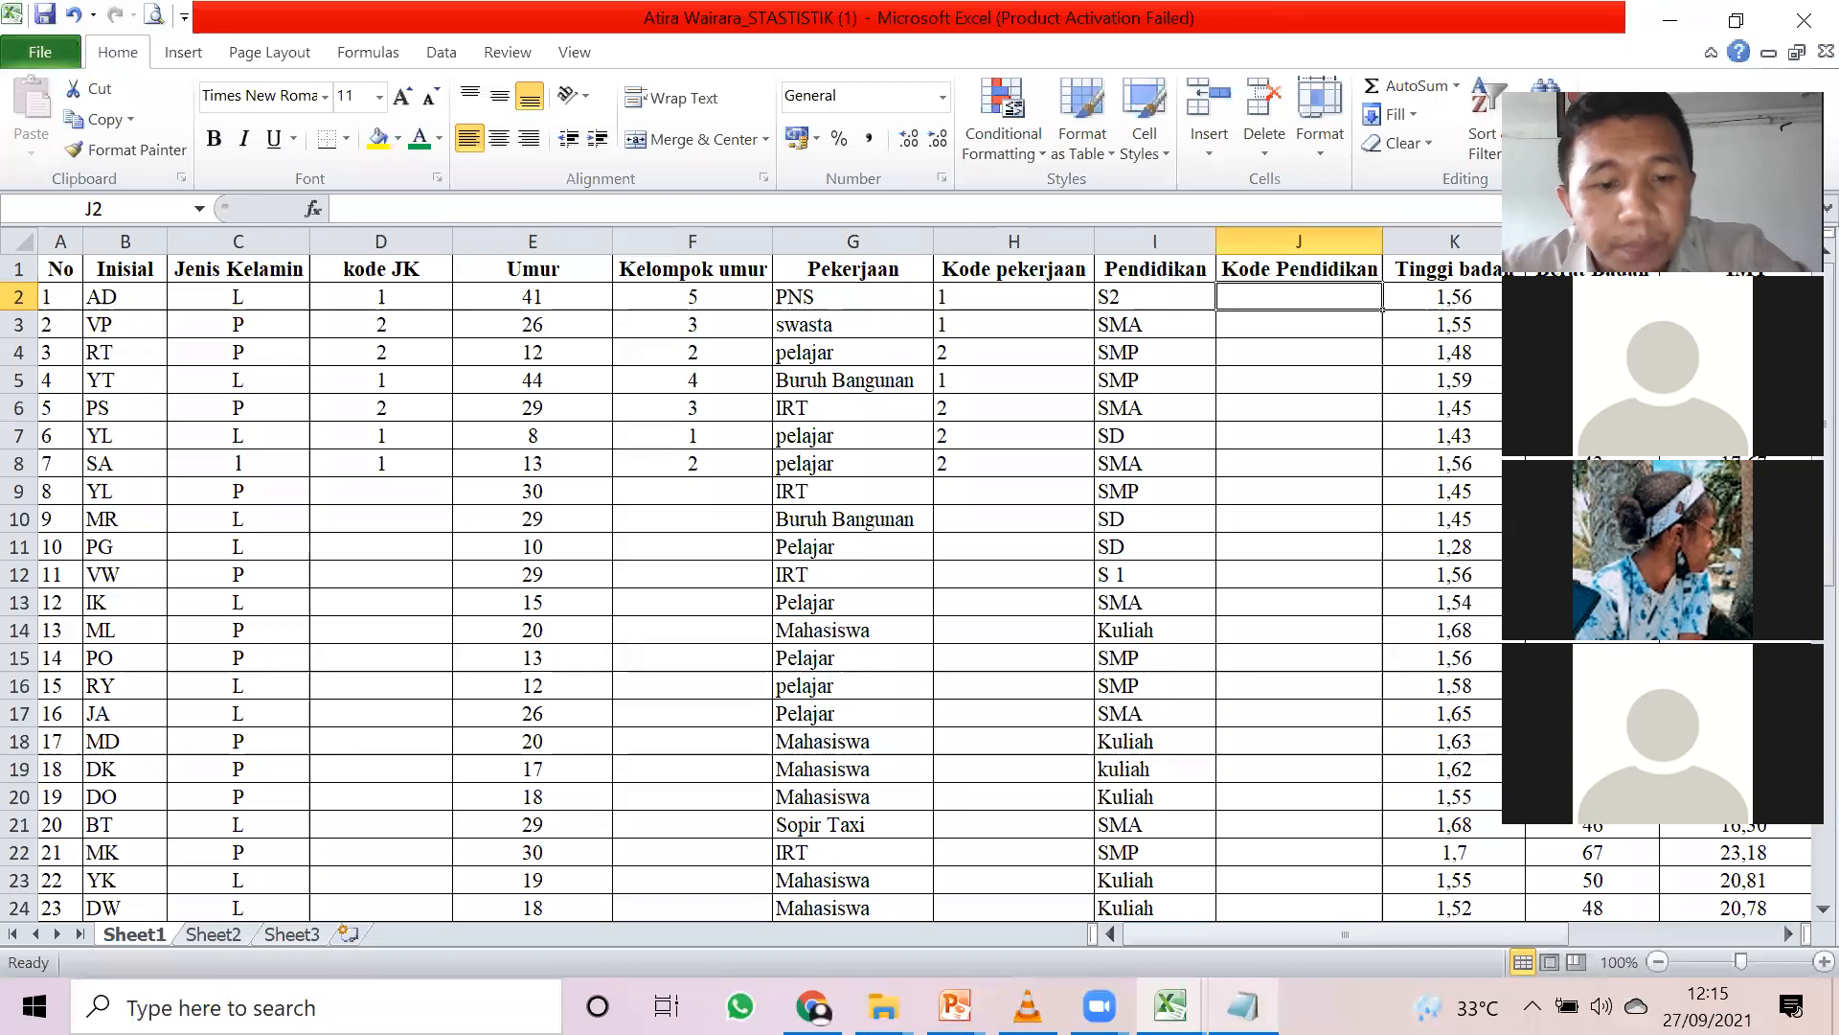
# - Enter the education codes 6 in J2 and 5 in J3 of Kode Pendidikan, checking them against the Notepad list
pyautogui.write('6')
pyautogui.press('Return')
pyautogui.hotkey('alt', 'Tab')
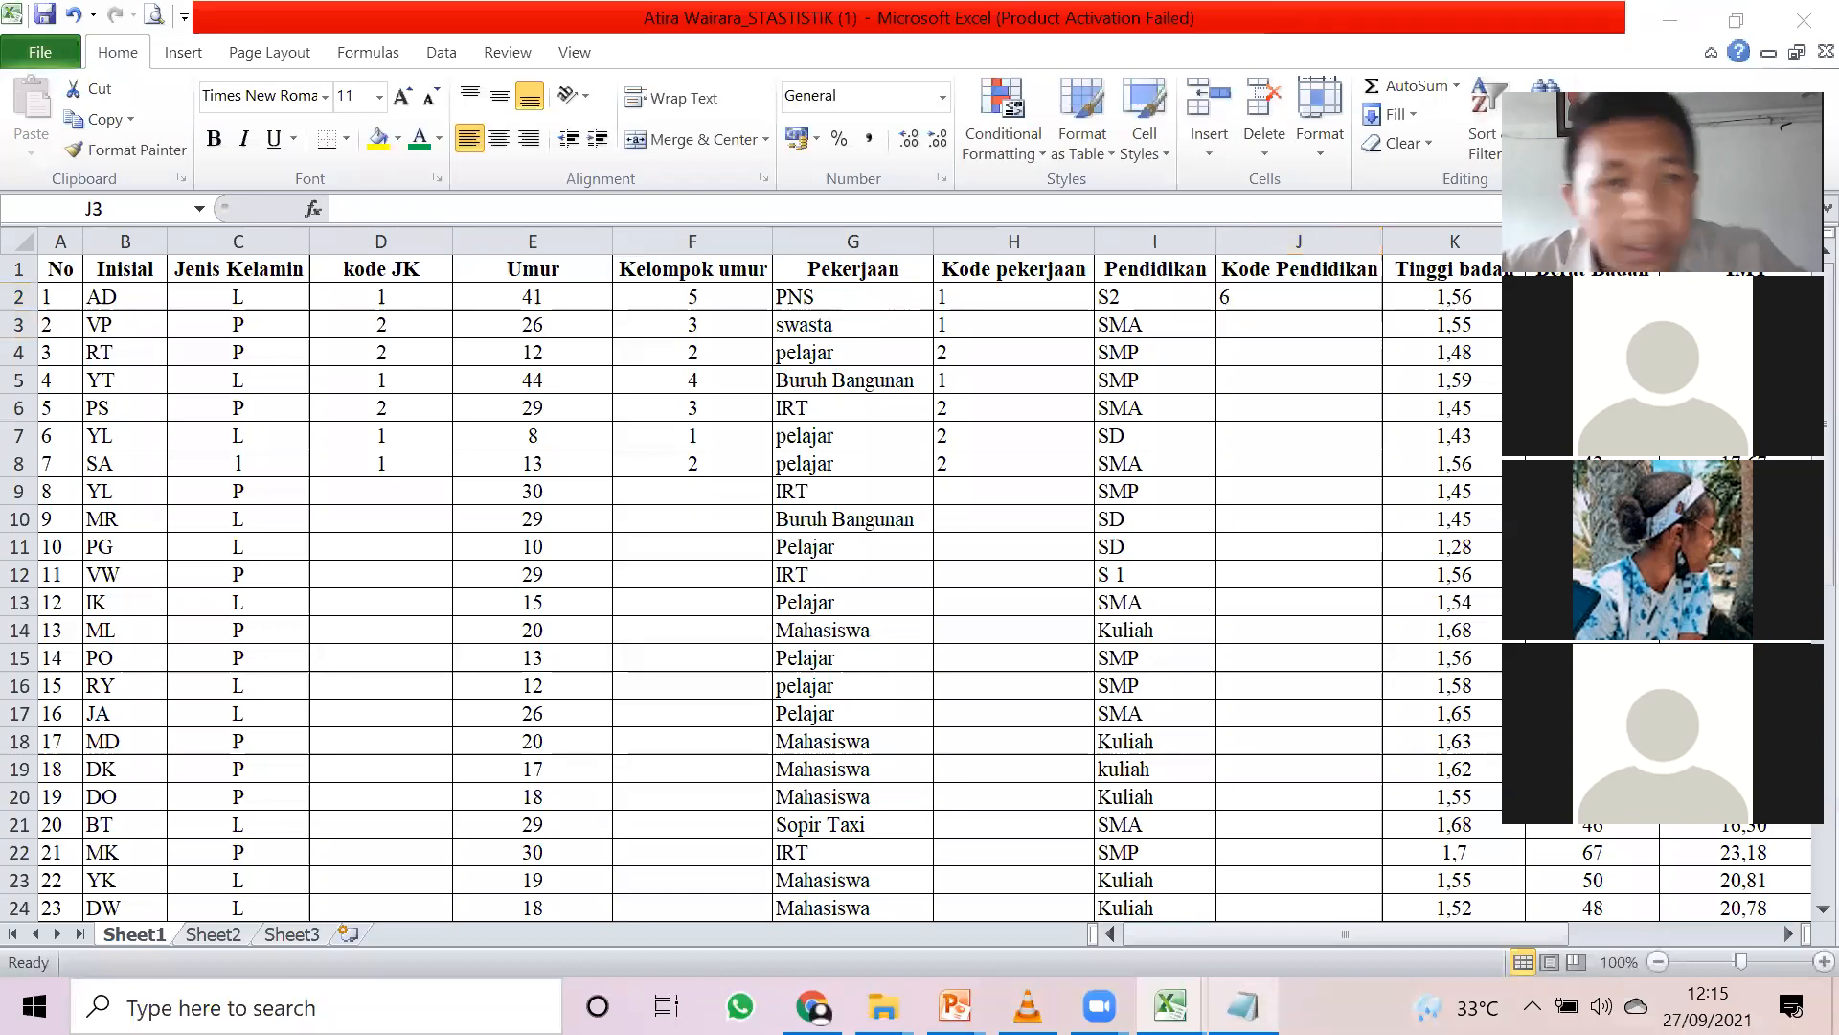
pyautogui.hotkey('alt', 'Tab')
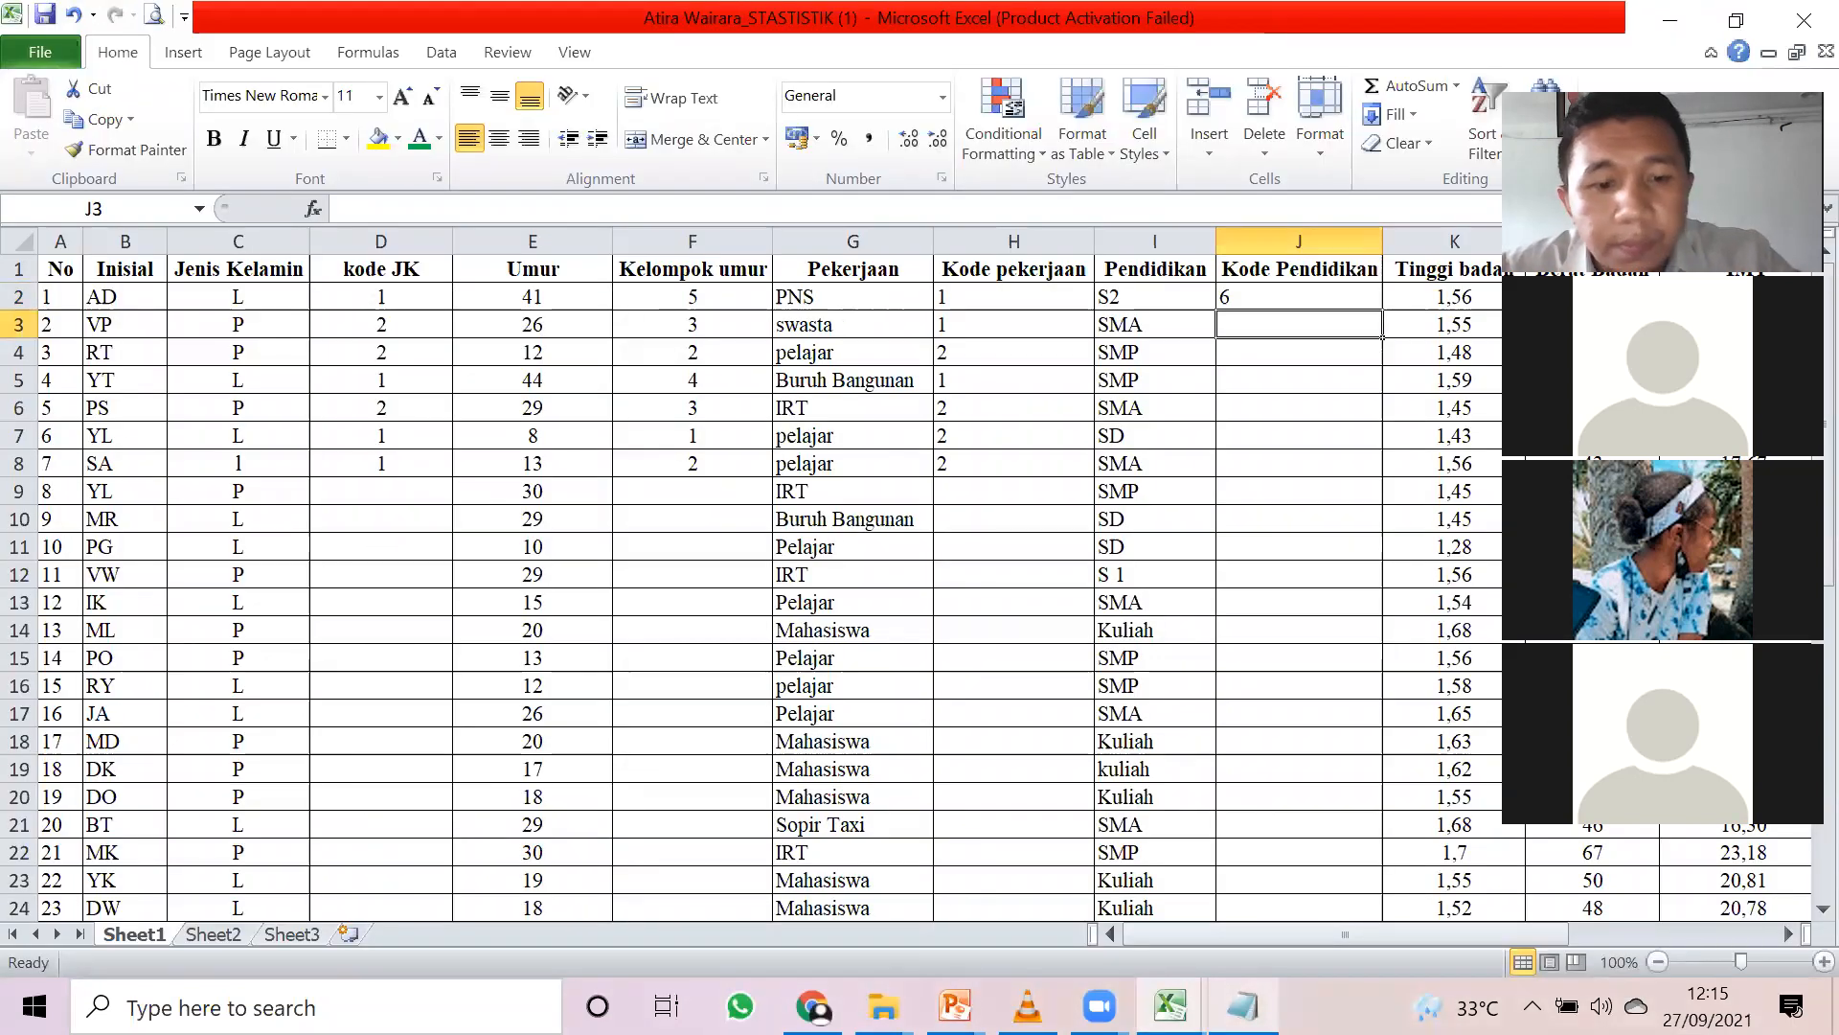
pyautogui.write('5')
pyautogui.hotkey('alt', 'Tab')
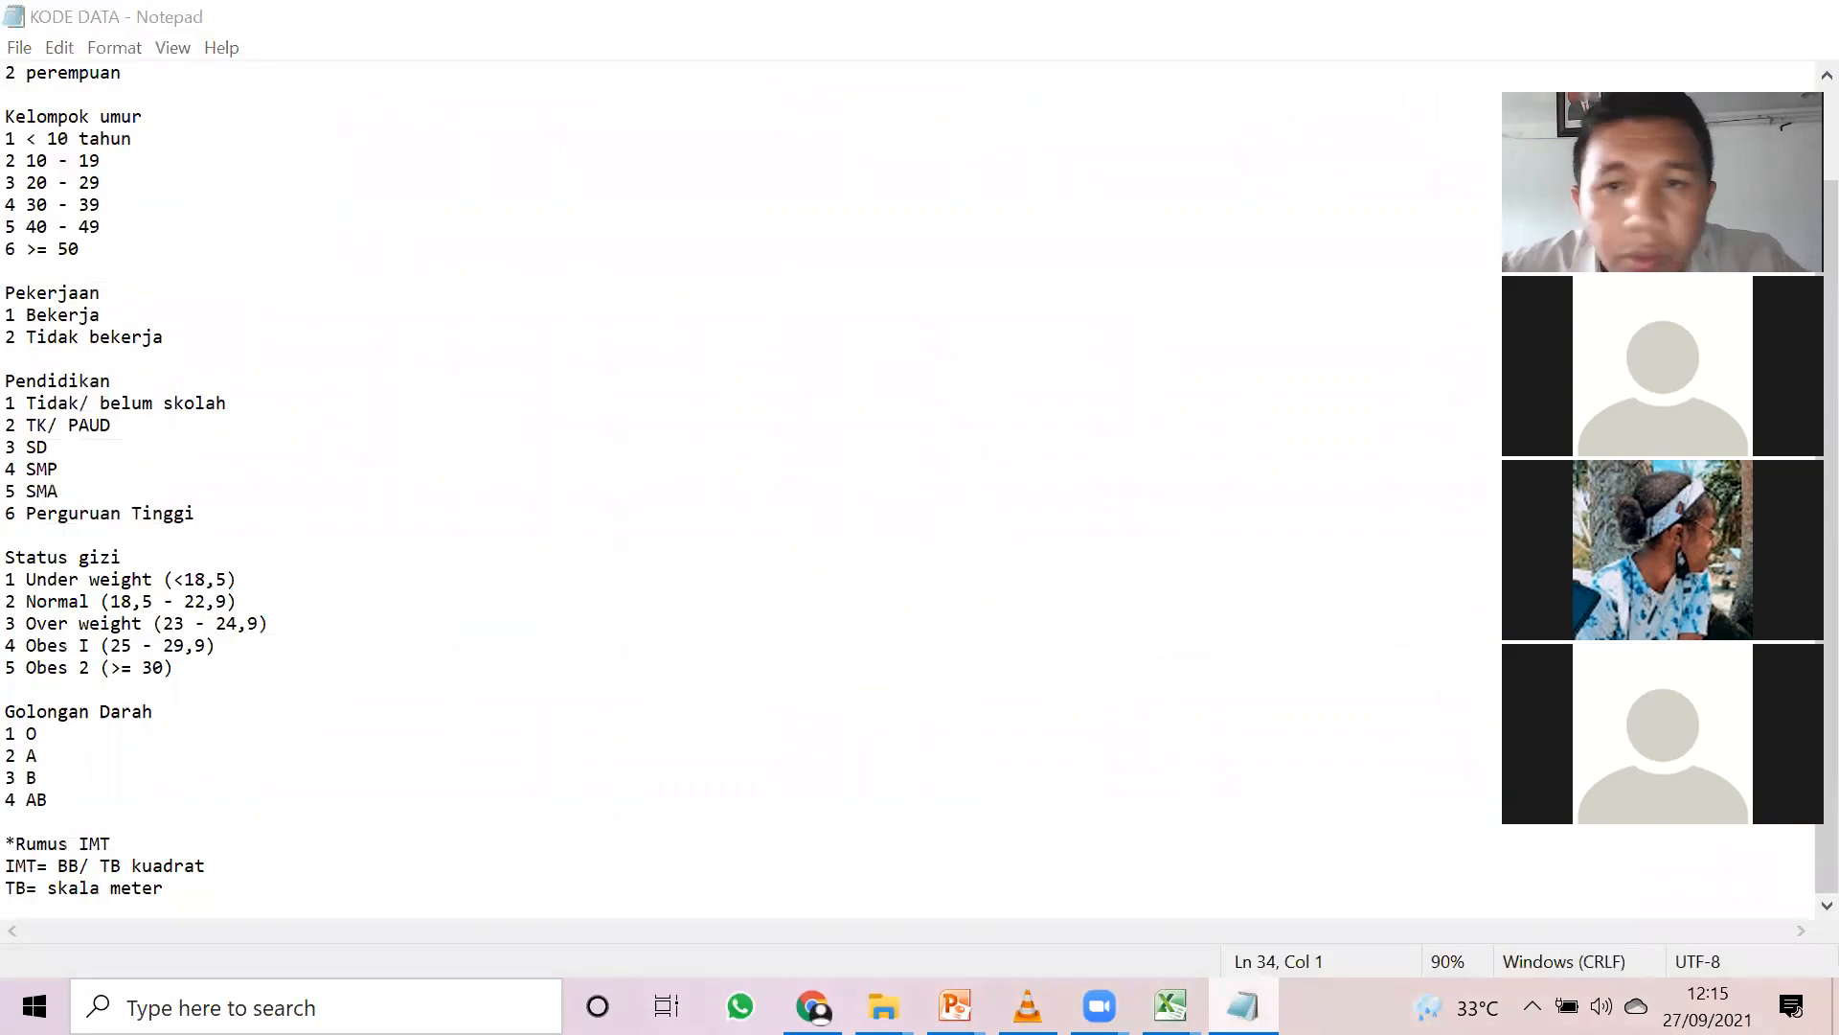
pyautogui.hotkey('alt', 'Tab')
pyautogui.hotkey('alt', 'Tab')
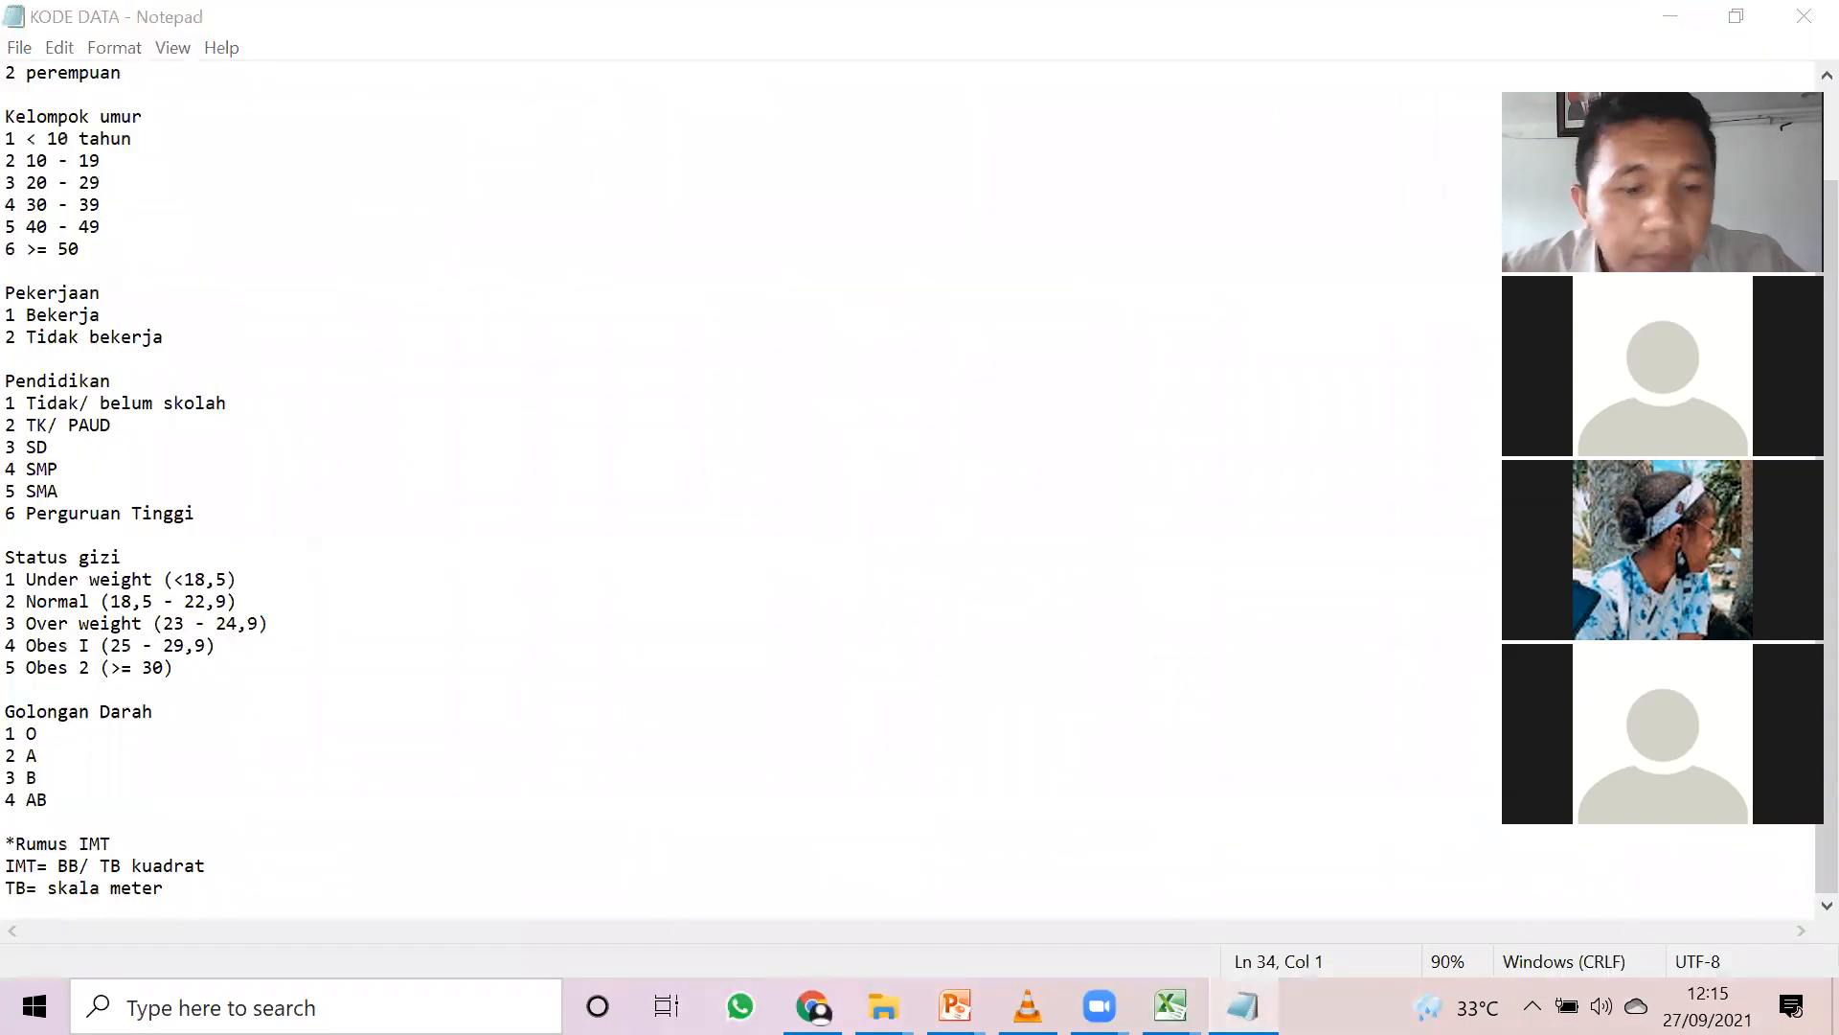
pyautogui.hotkey('alt', 'Tab')
pyautogui.press('Return')
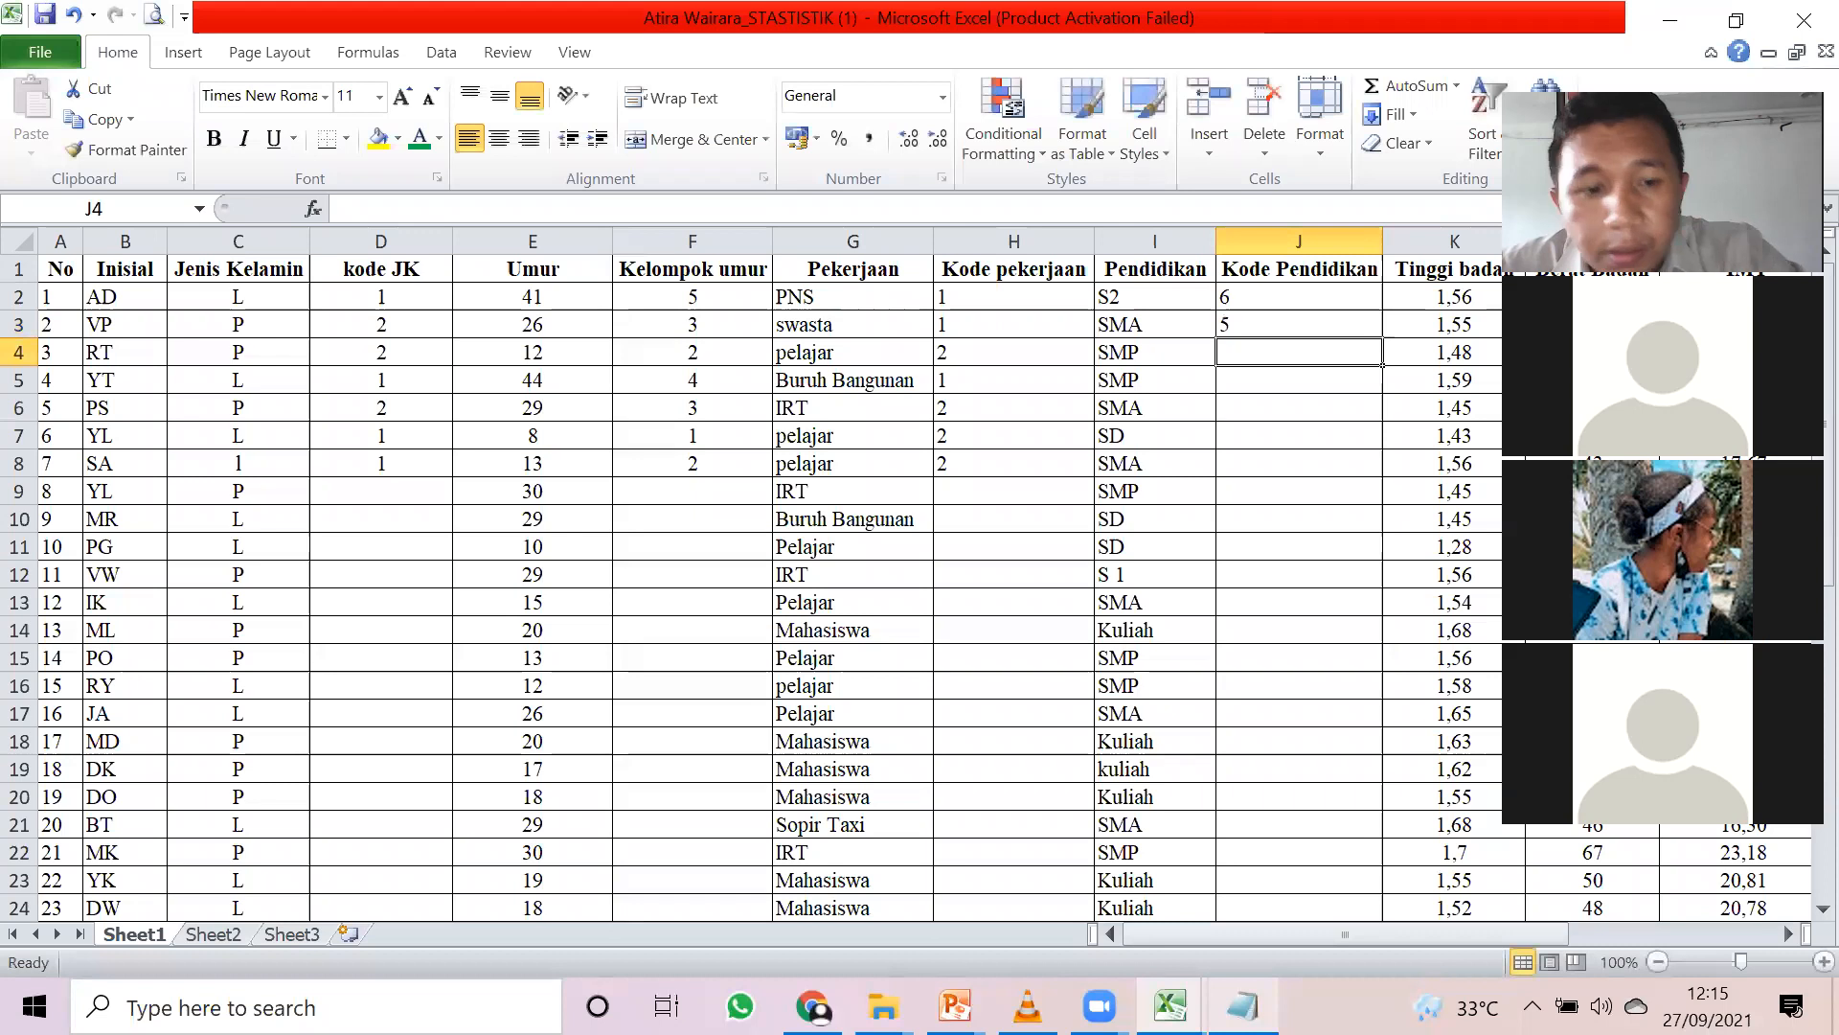
# - Enter the education code 4 in each of J4 through J6 of the Kode Pendidikan column
pyautogui.write('4')
pyautogui.press('Return')
pyautogui.write('4')
pyautogui.press('Return')
pyautogui.write('4')
pyautogui.press('Return')
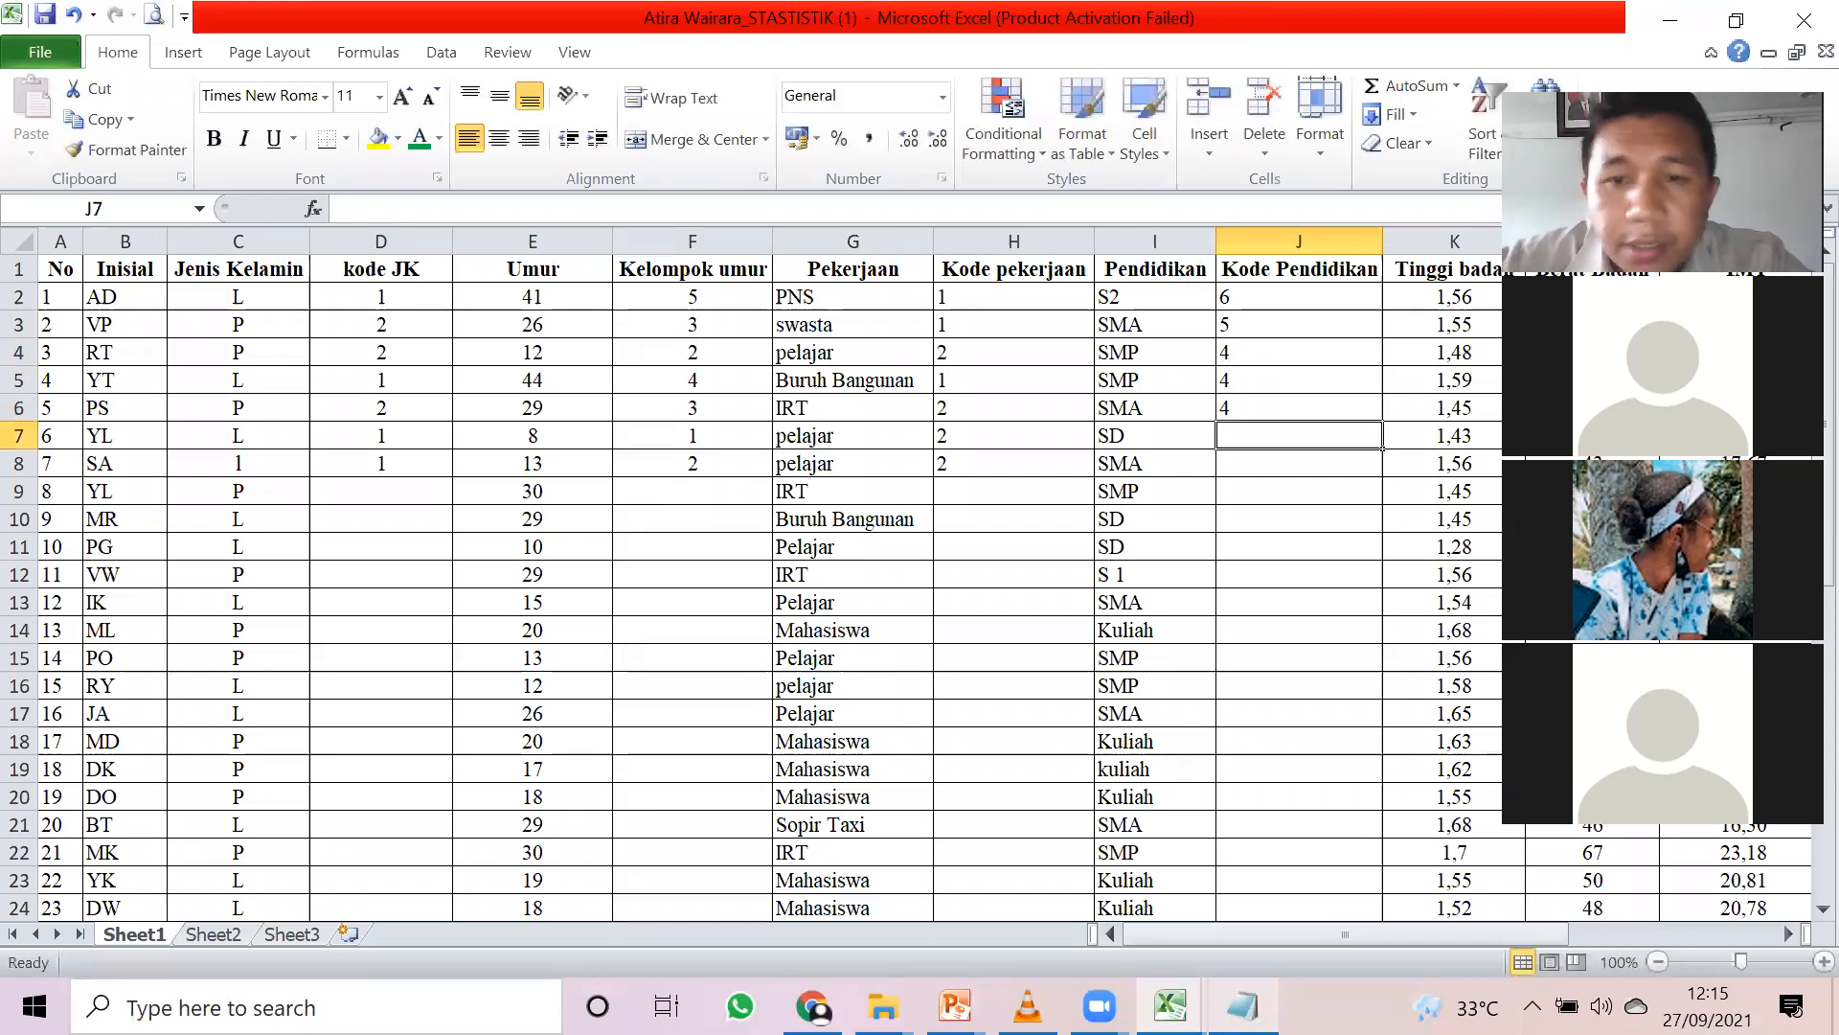
# - Check the Notepad education list and enter the codes 3 in J7 and 5 in J8 of Kode Pendidikan
pyautogui.hotkey('alt', 'Tab')
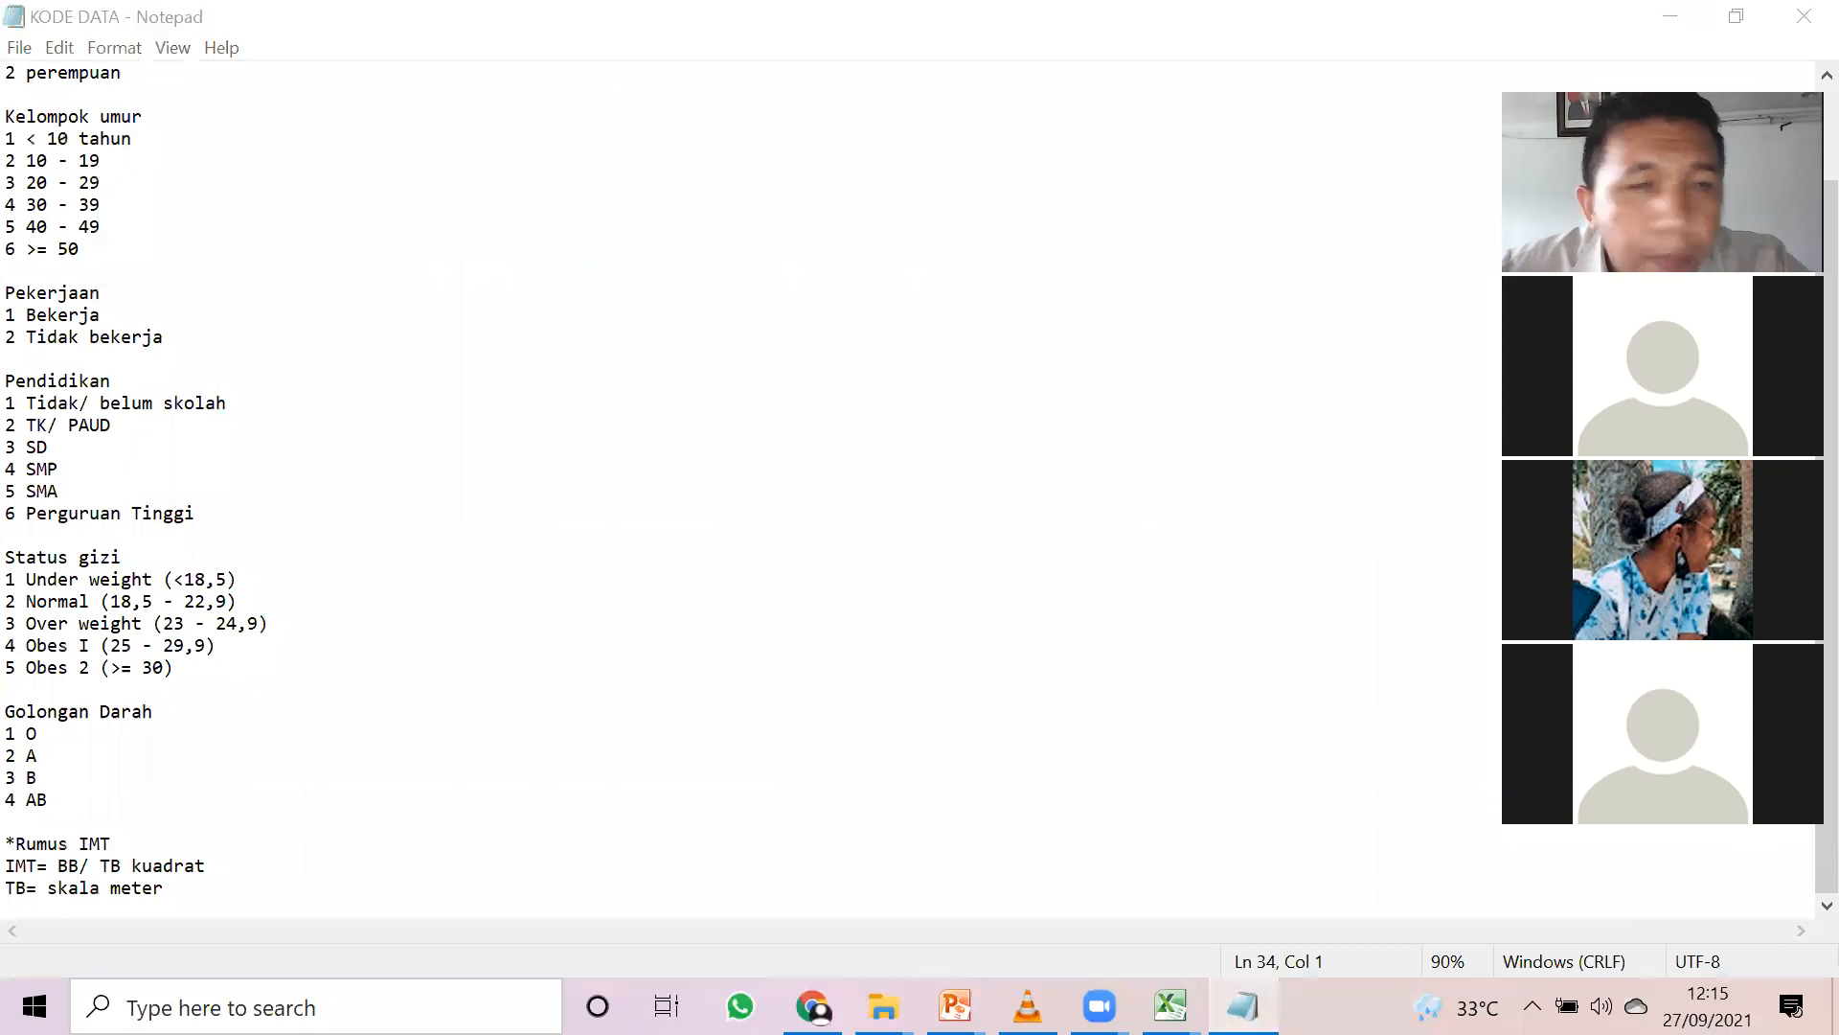
pyautogui.hotkey('alt', 'Tab')
pyautogui.write('3')
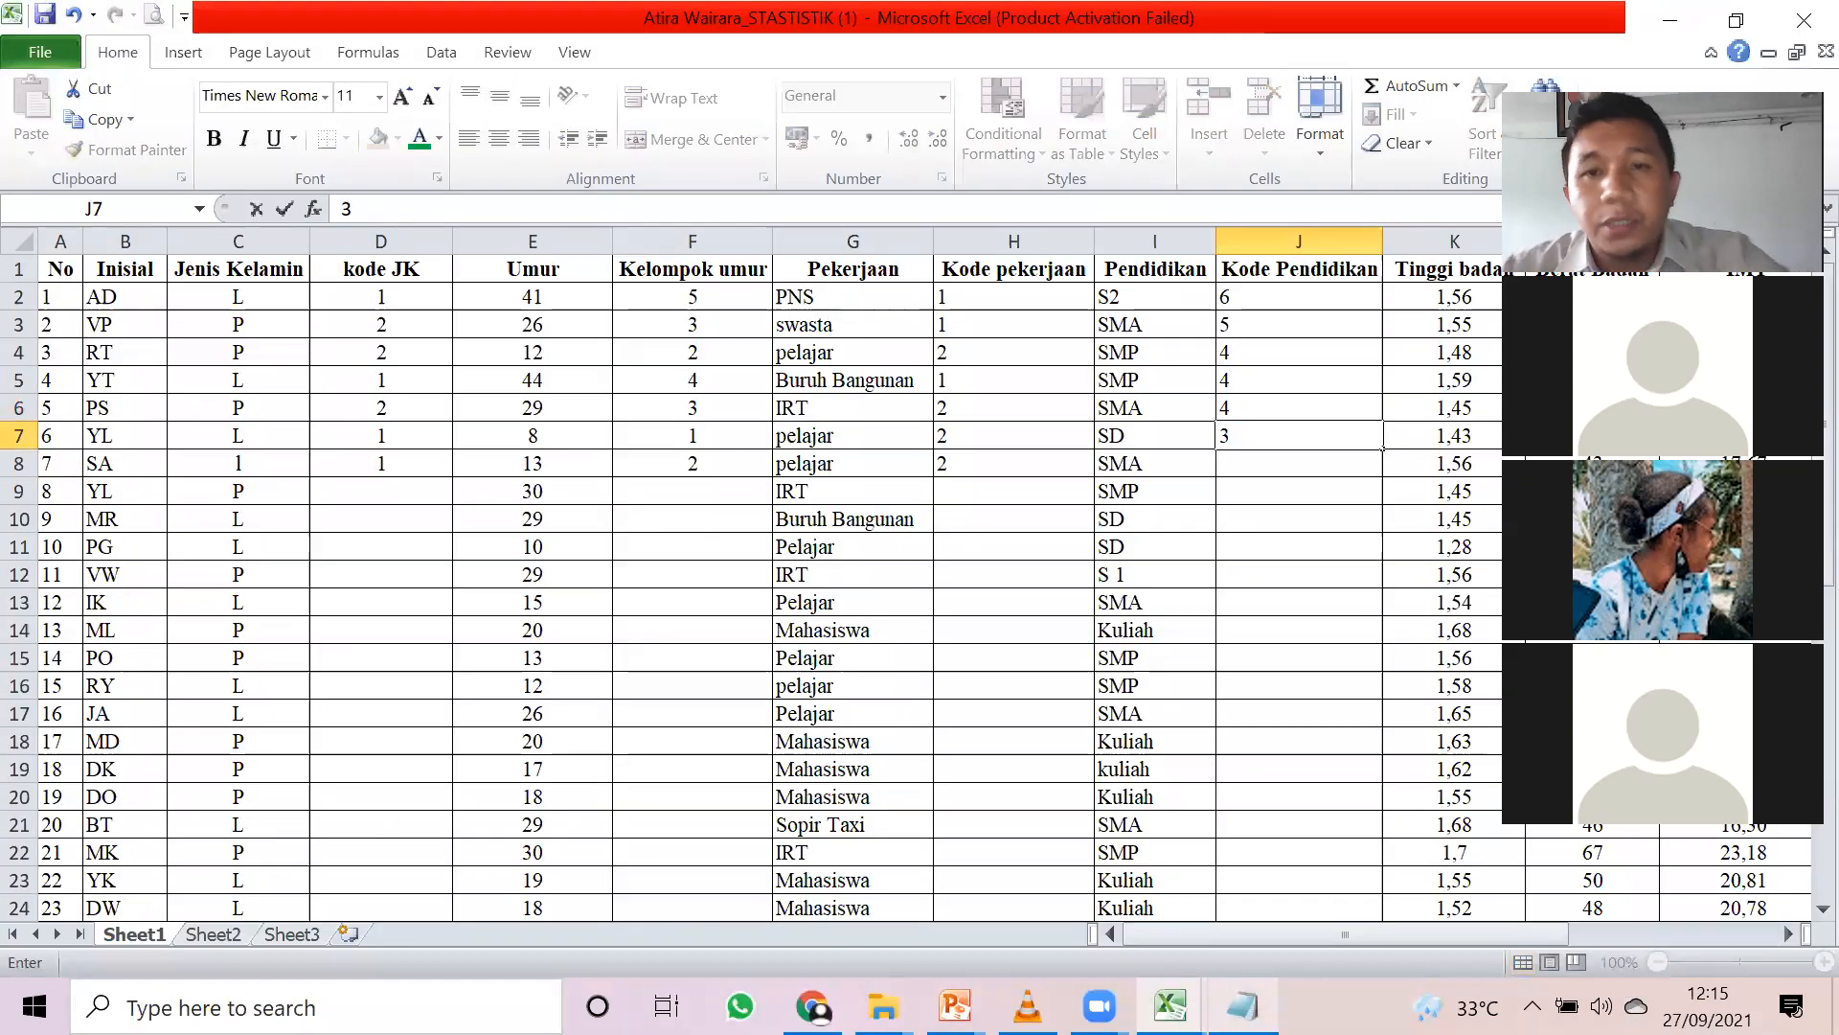
pyautogui.hotkey('alt', 'Tab')
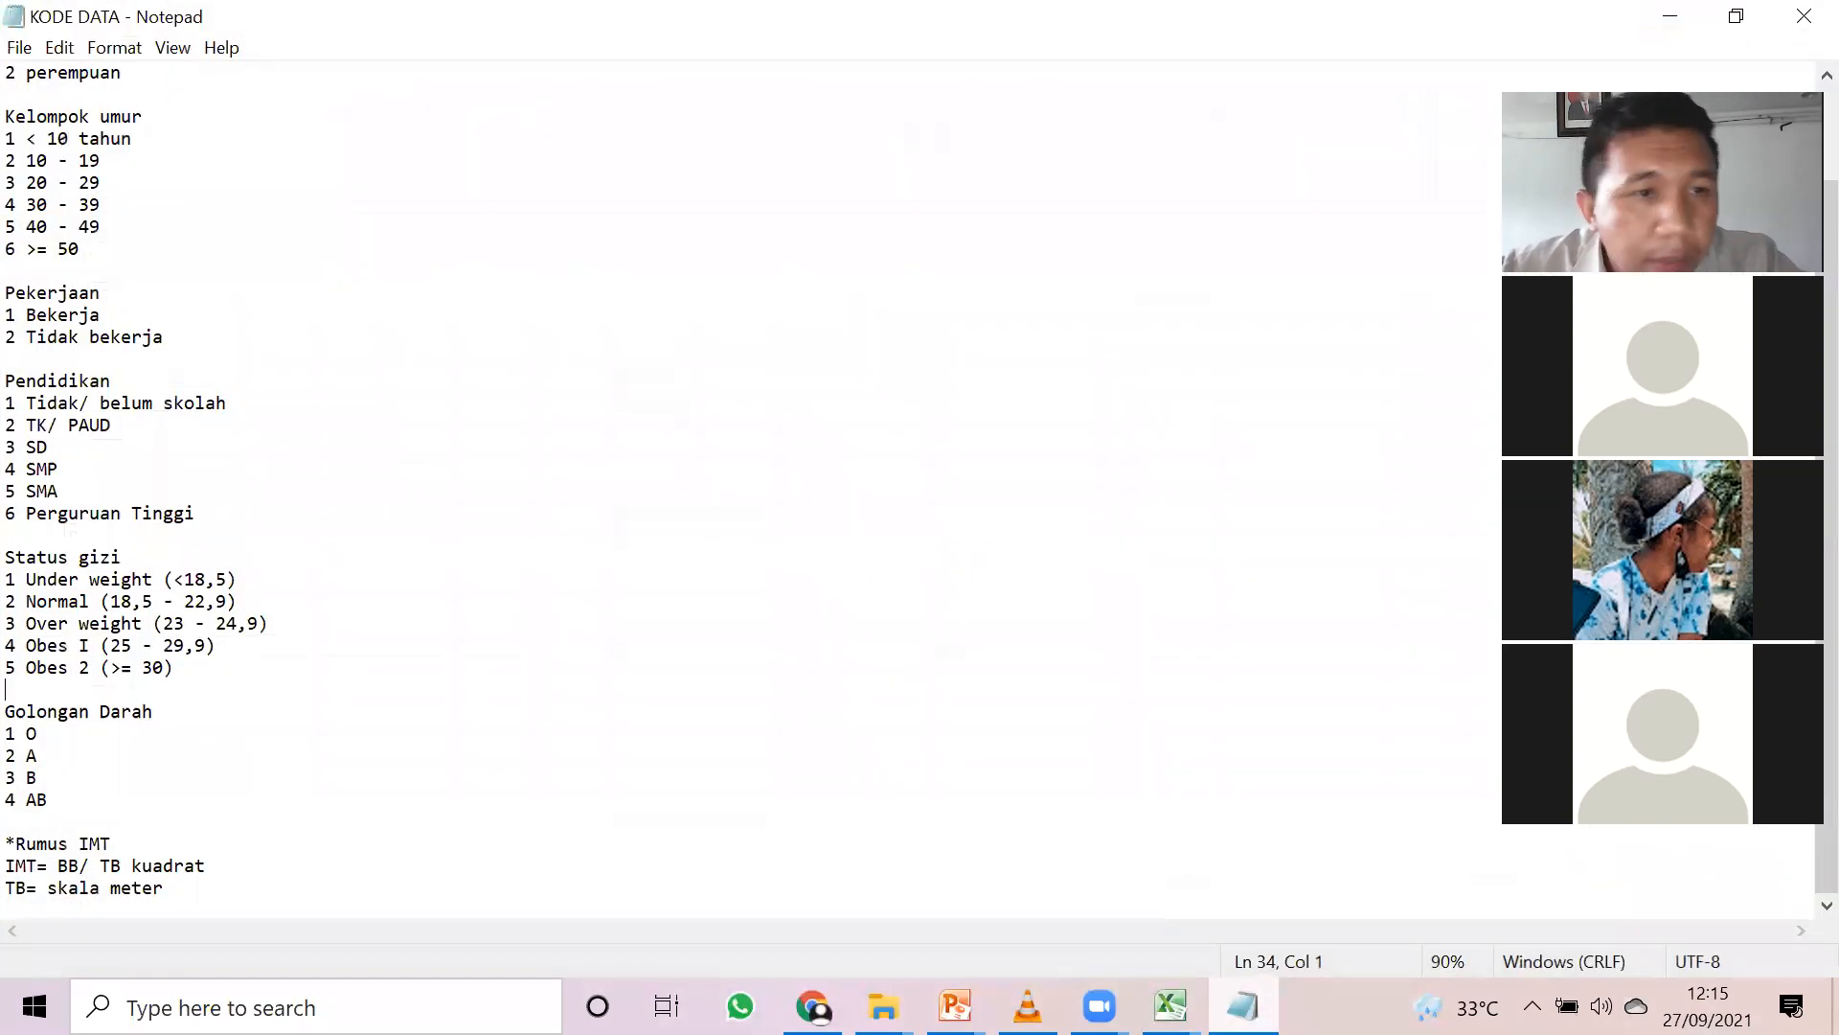
pyautogui.hotkey('alt', 'Tab')
pyautogui.press('Return')
pyautogui.write('5')
pyautogui.moveTo(425, 494); pyautogui.dragTo(393, 632)
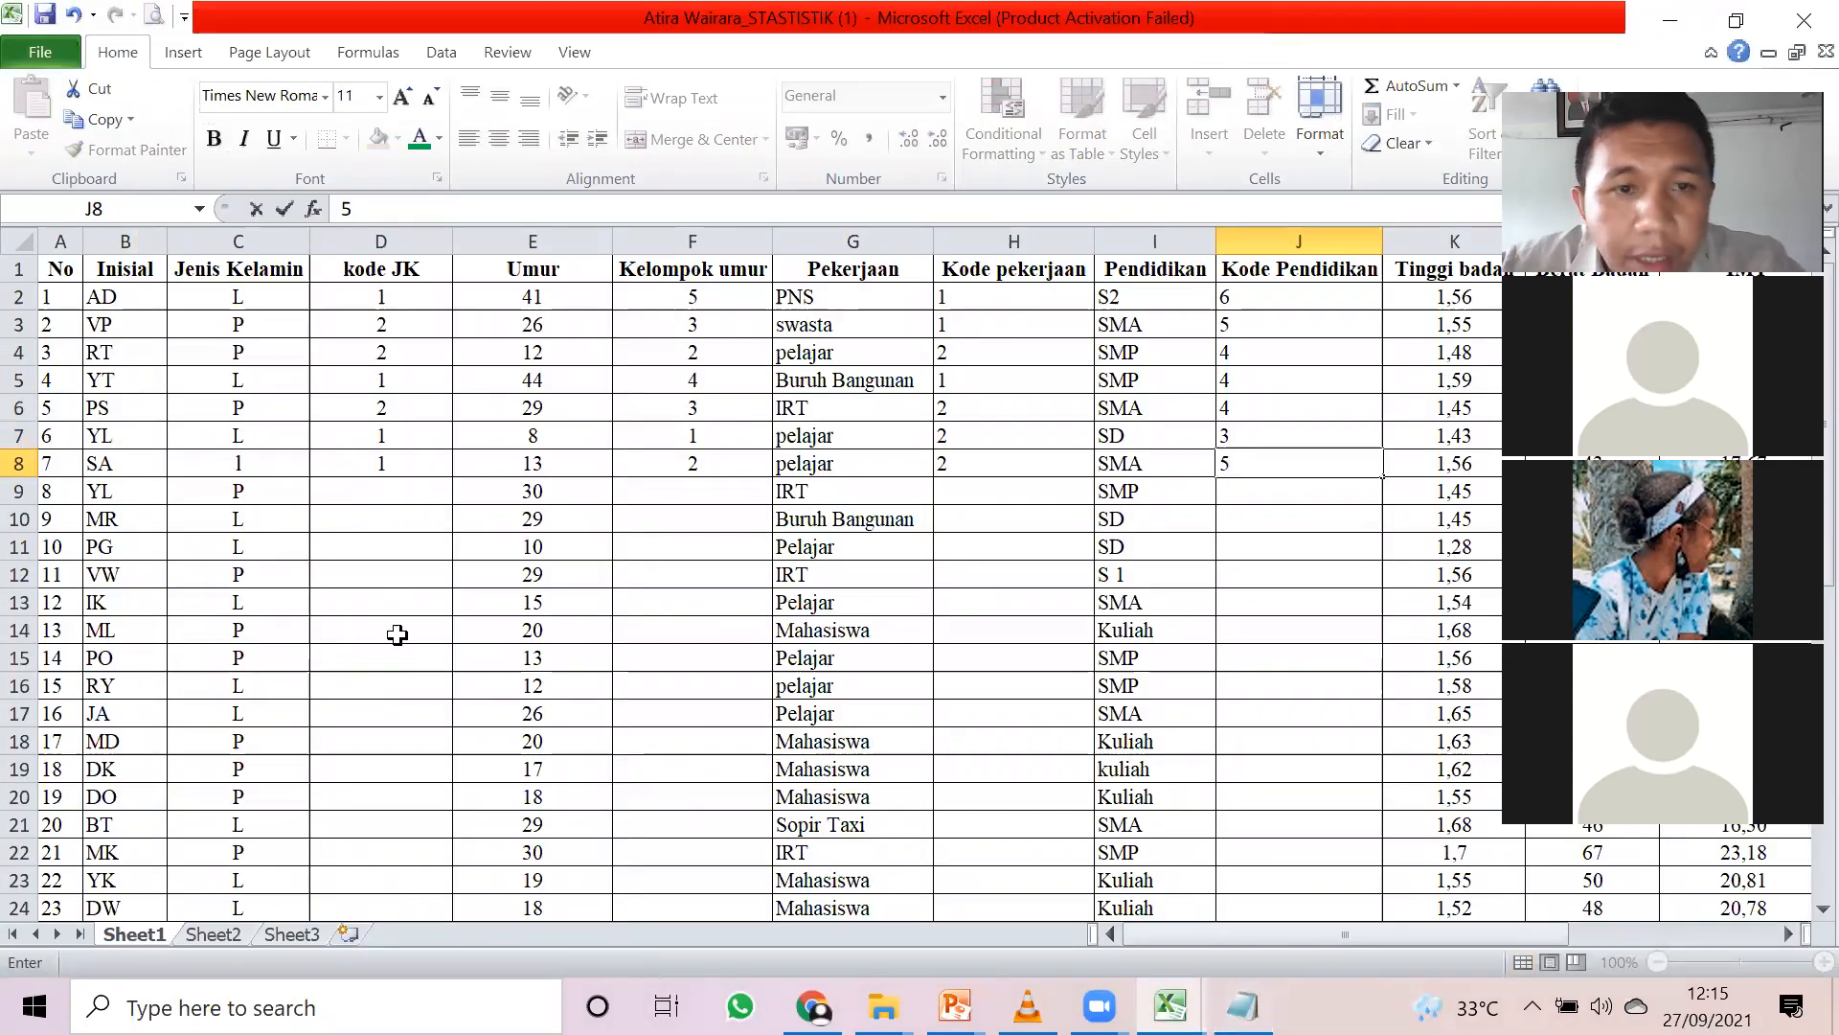
pyautogui.moveTo(701, 494); pyautogui.dragTo(699, 633)
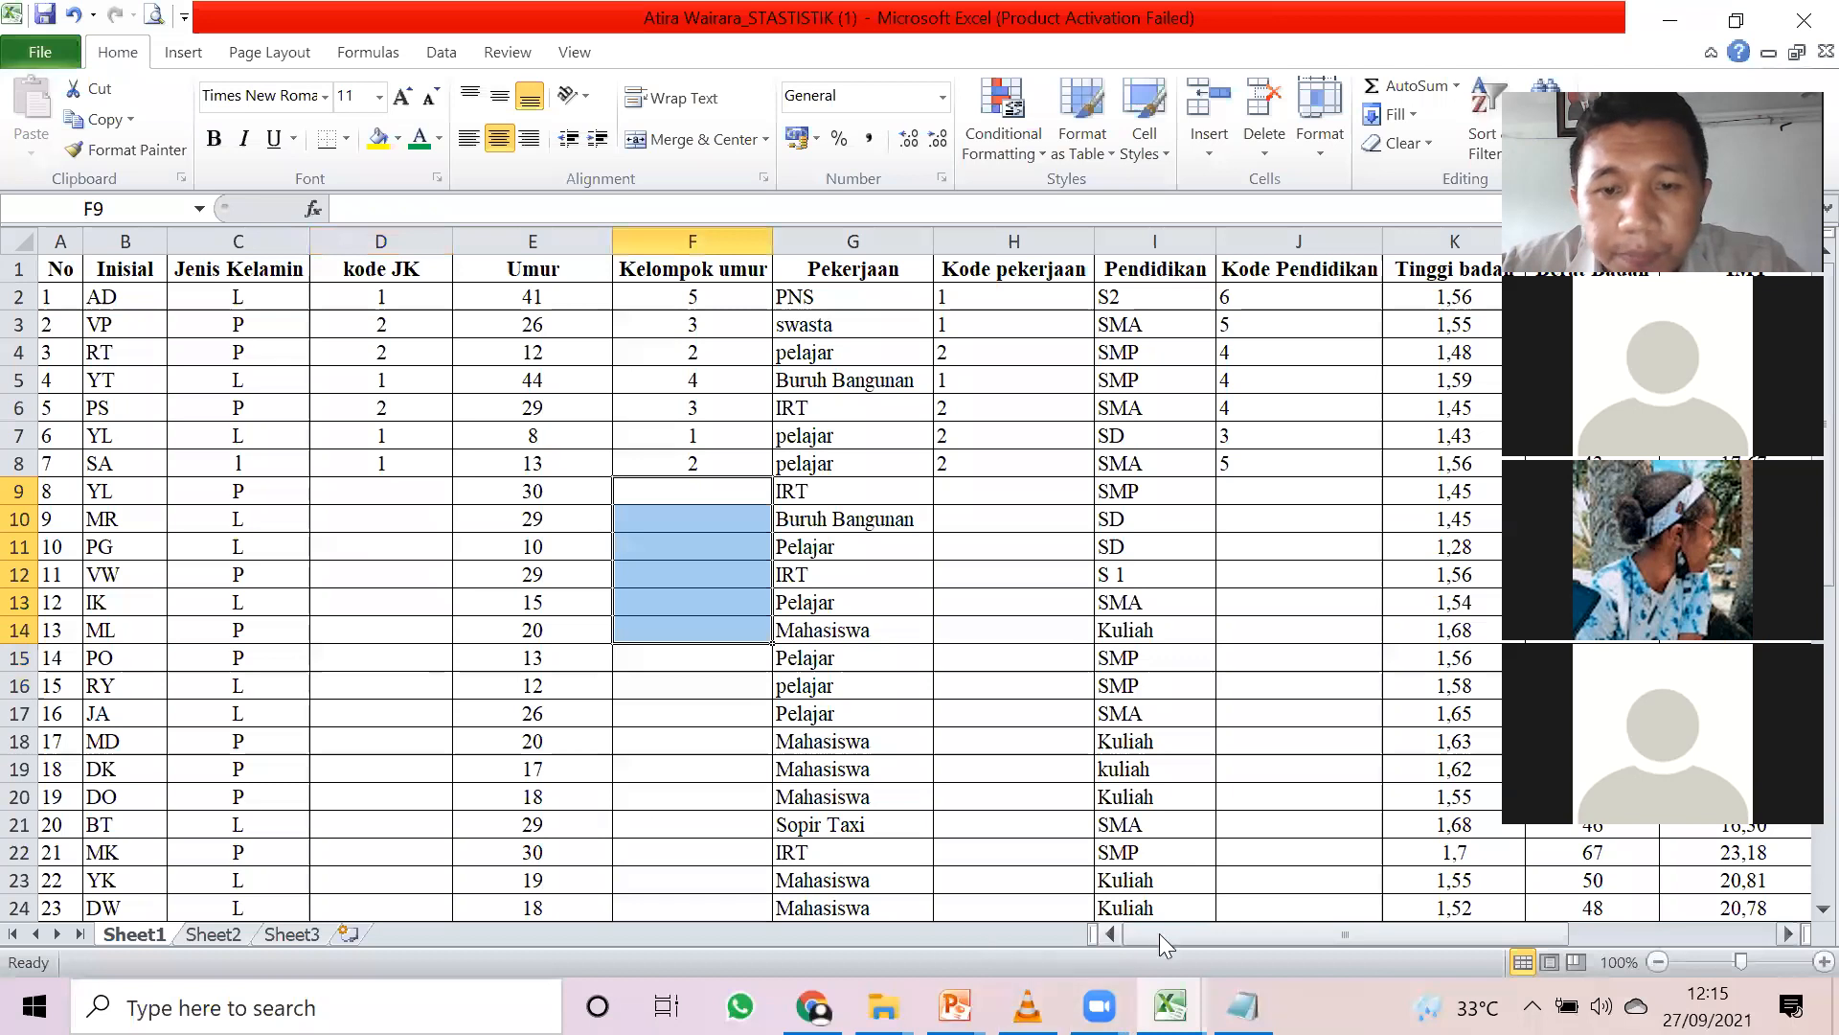
# - Insert a column between IMT and Gol darah and give it the header "Status gizi"
pyautogui.moveTo(1159, 933); pyautogui.dragTo(1395, 933)
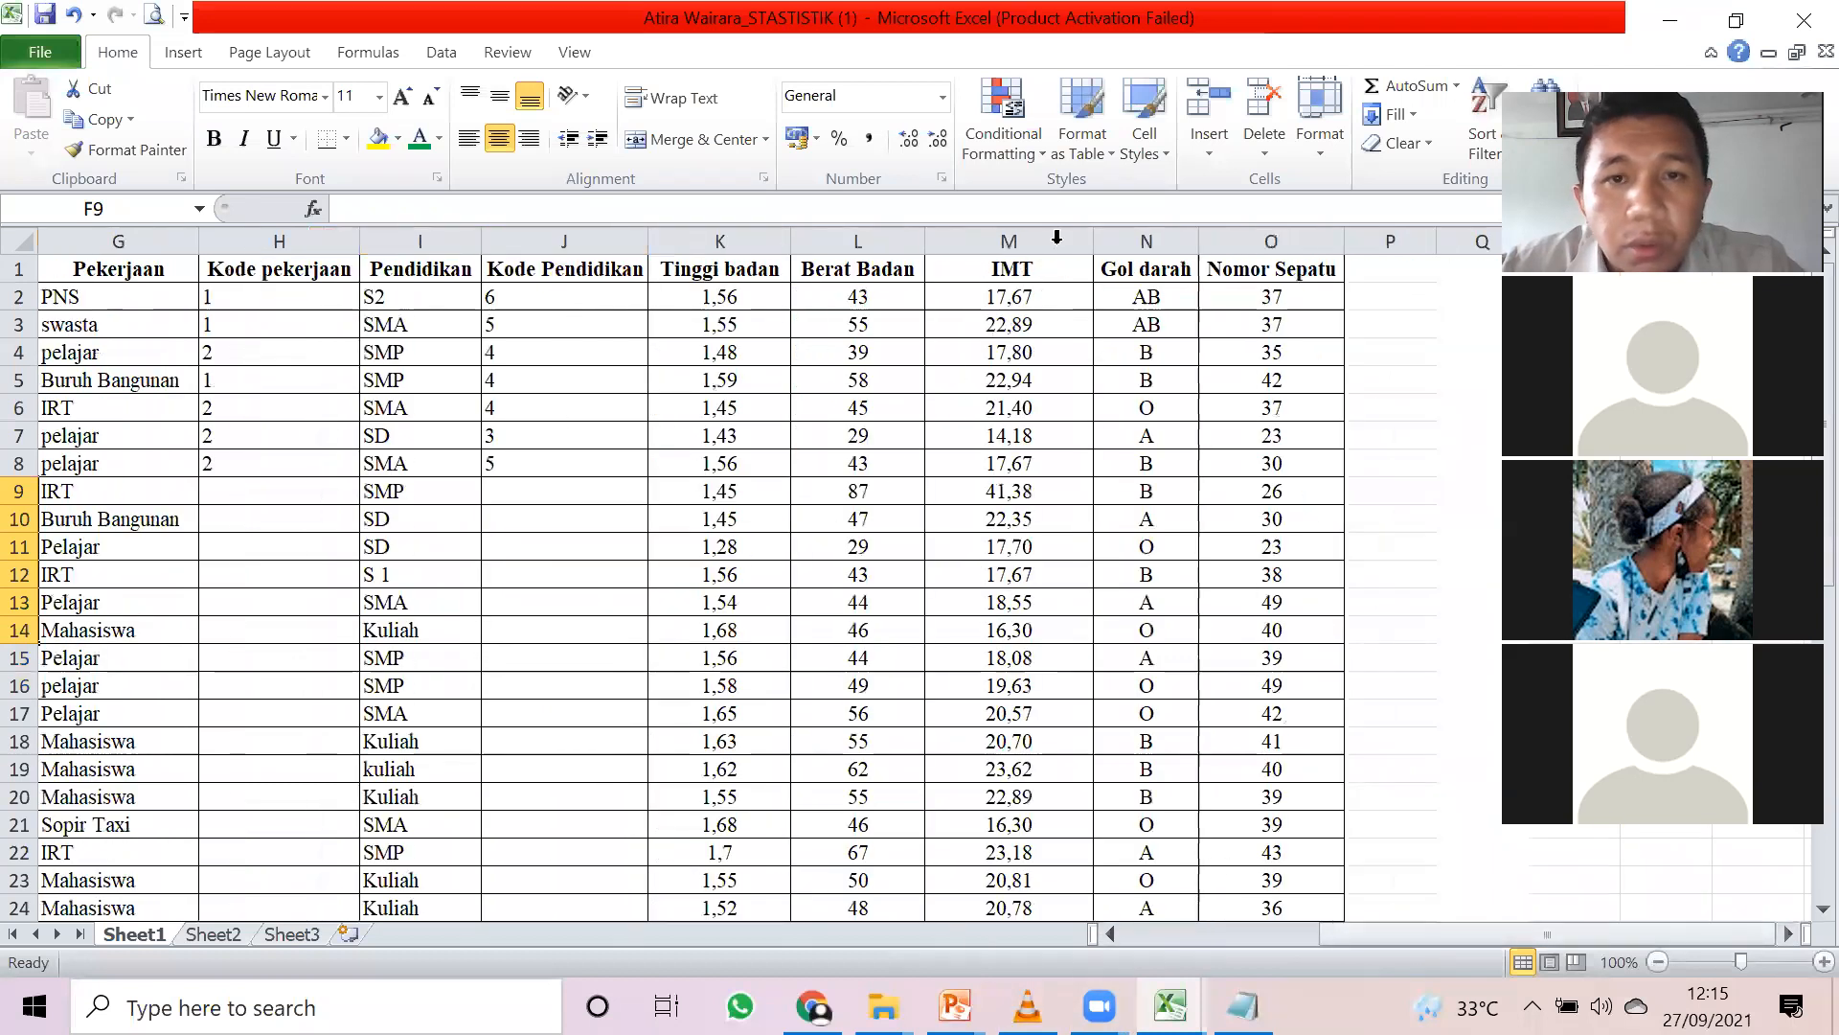
pyautogui.click(1135, 241)
pyautogui.rightClick(1133, 242)
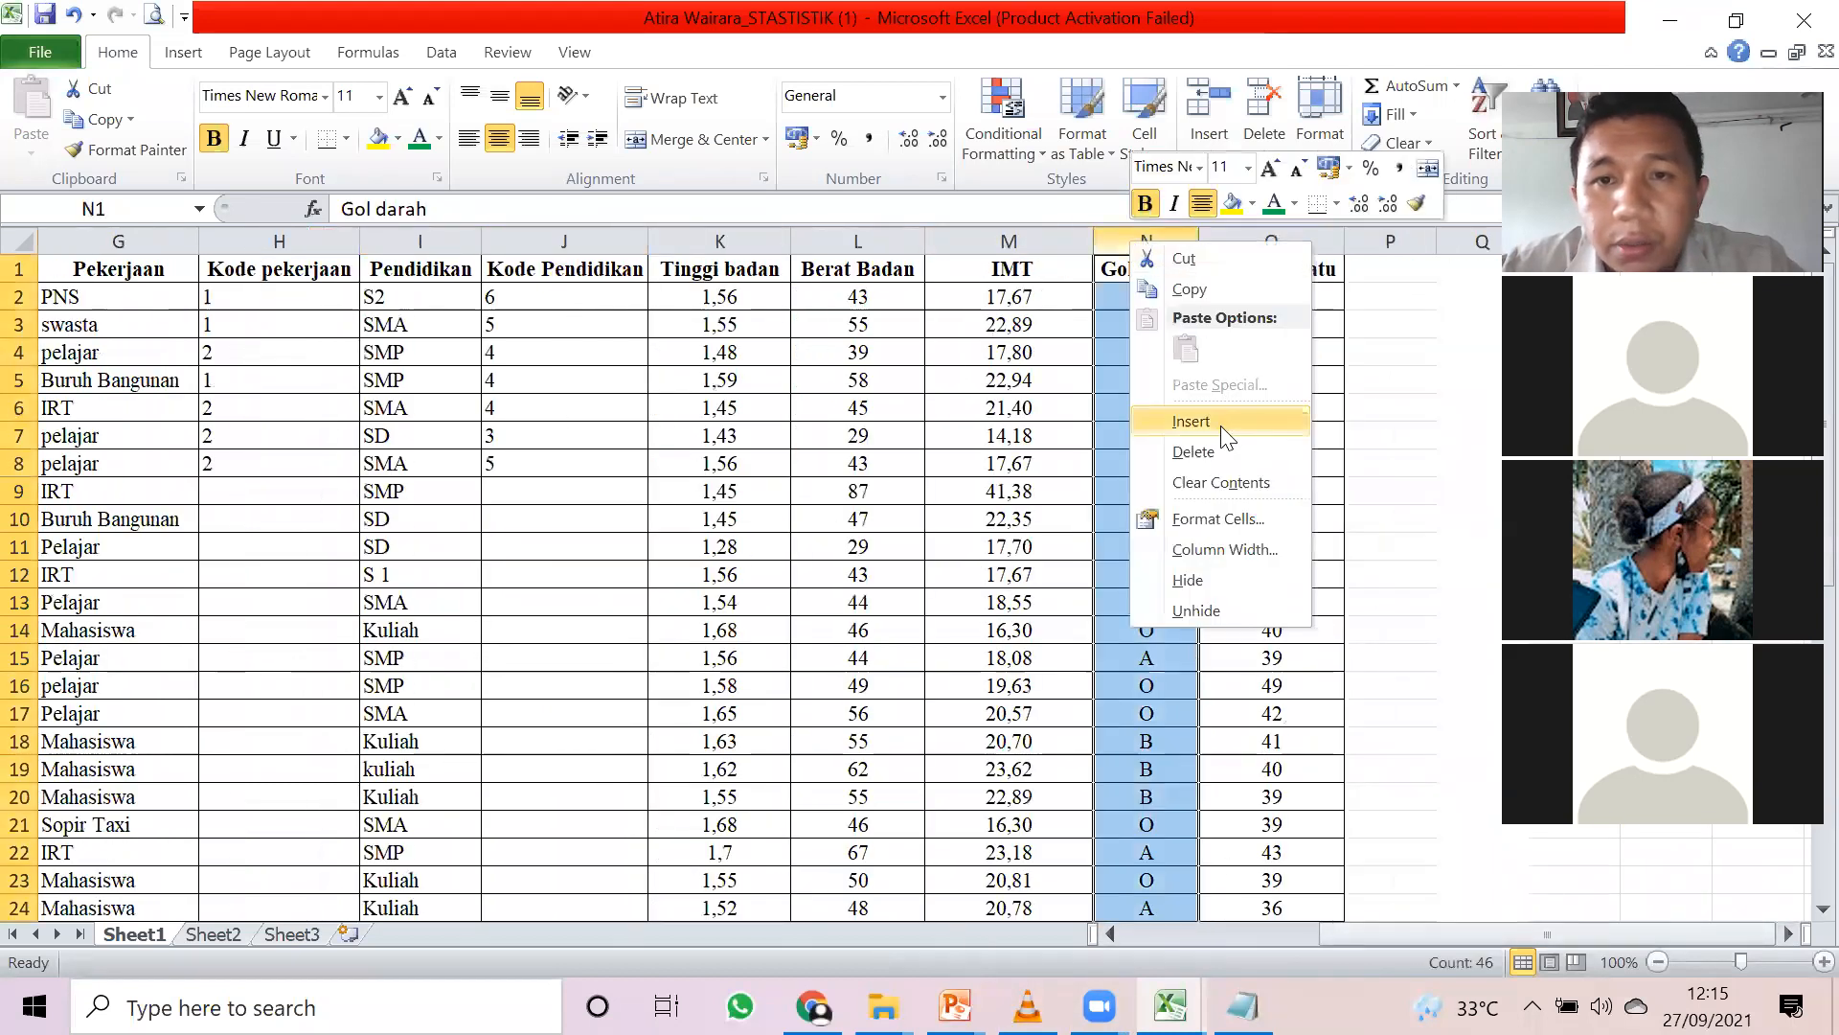
pyautogui.click(1220, 427)
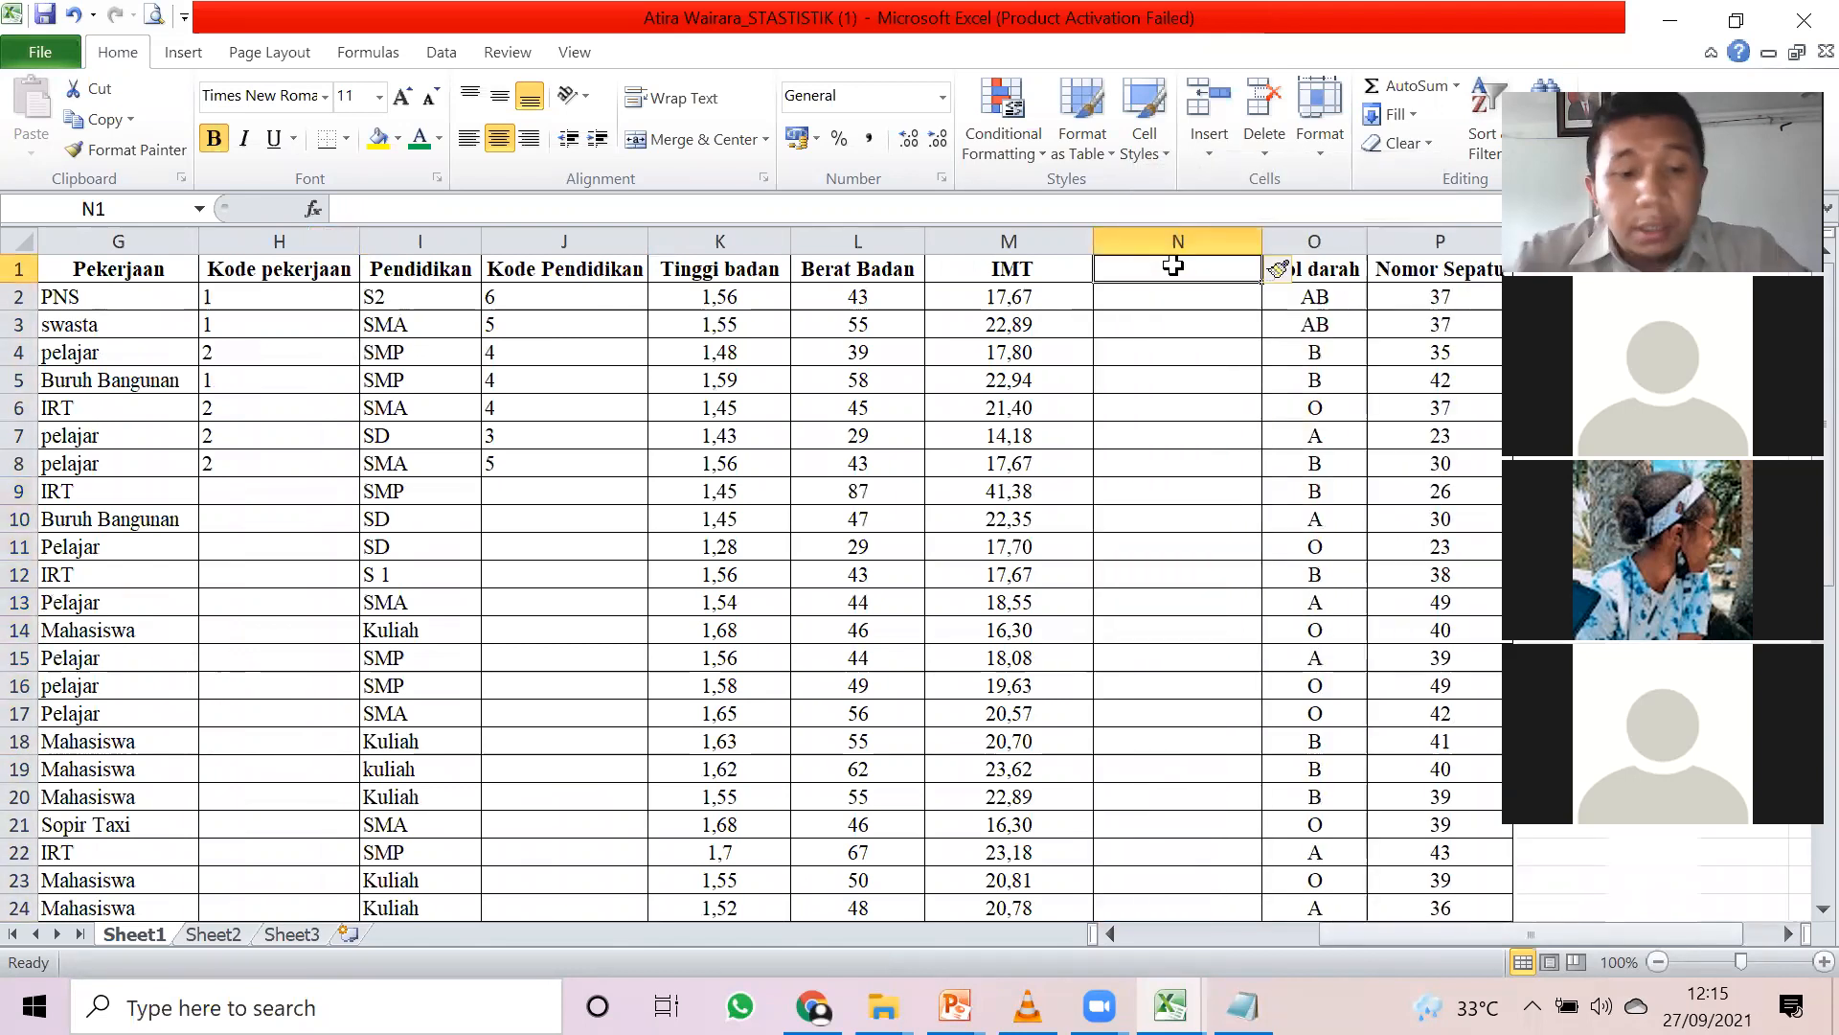
pyautogui.write('Status ')
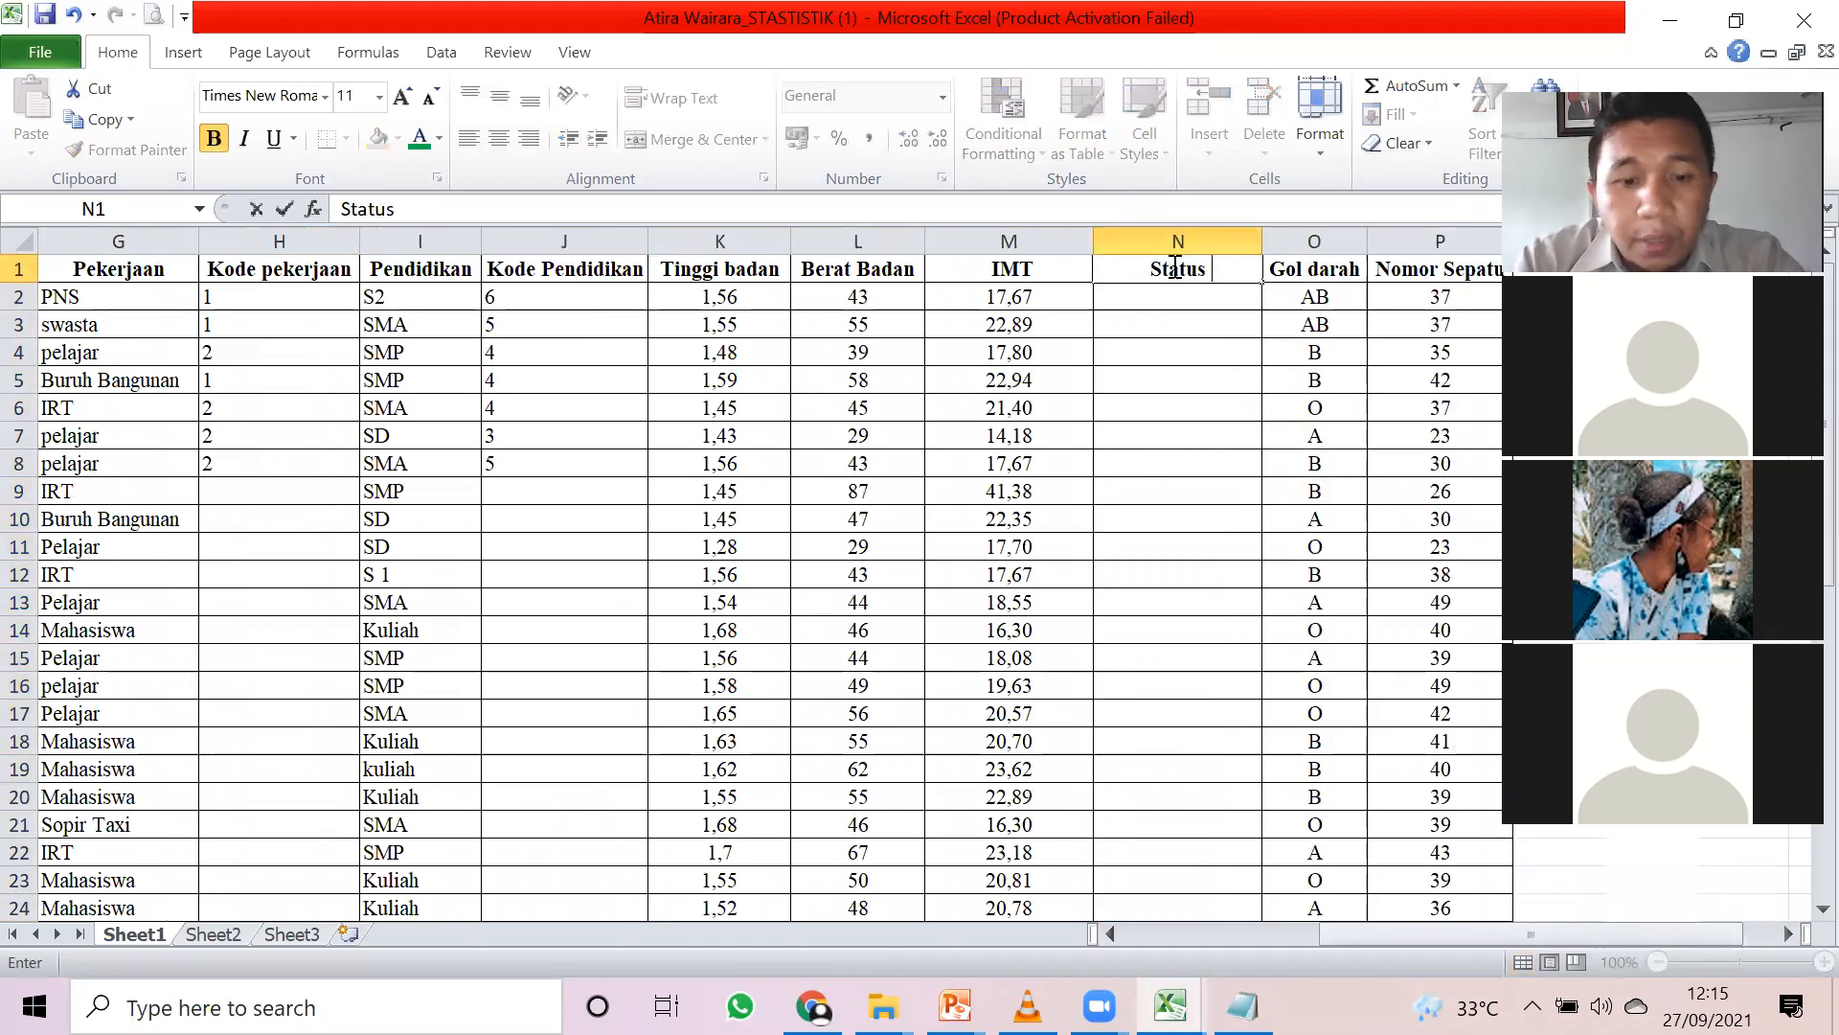
pyautogui.write('gizi')
pyautogui.press('Return')
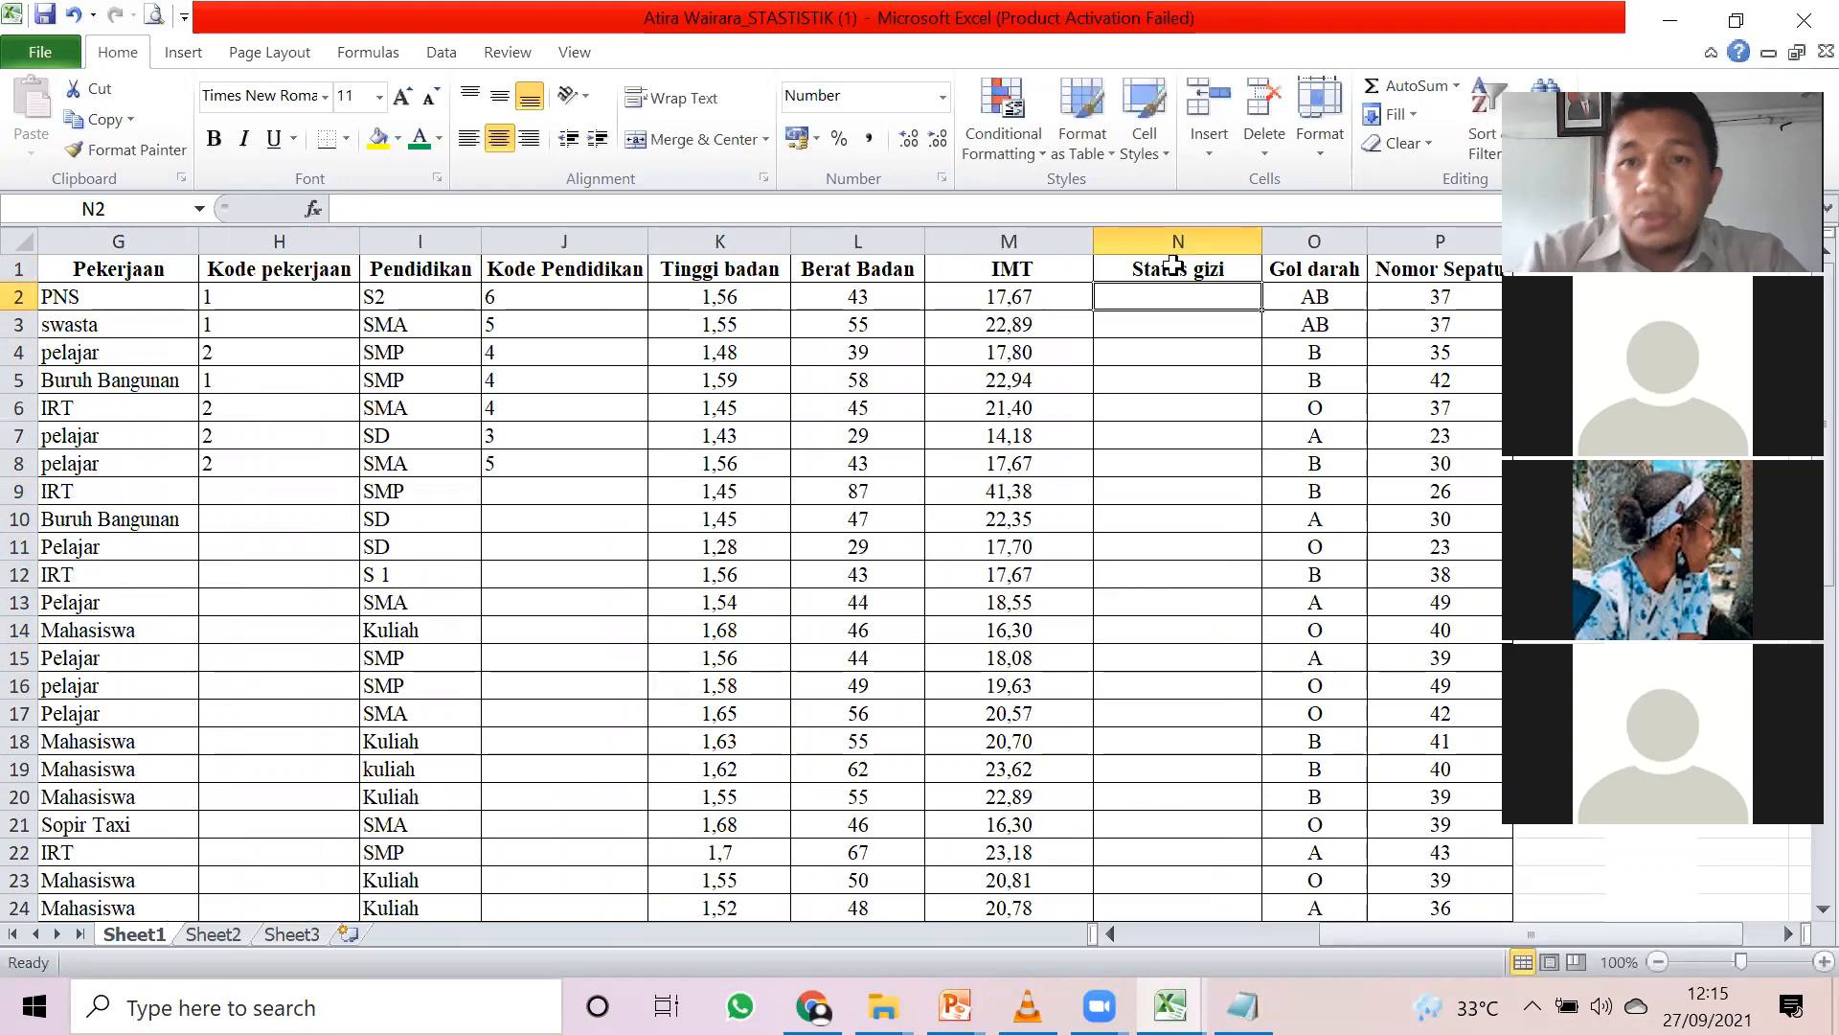
# - Switch to the KODE DATA Notepad file and review the Status gizi codes and their IMT ranges
pyautogui.click(1243, 1006)
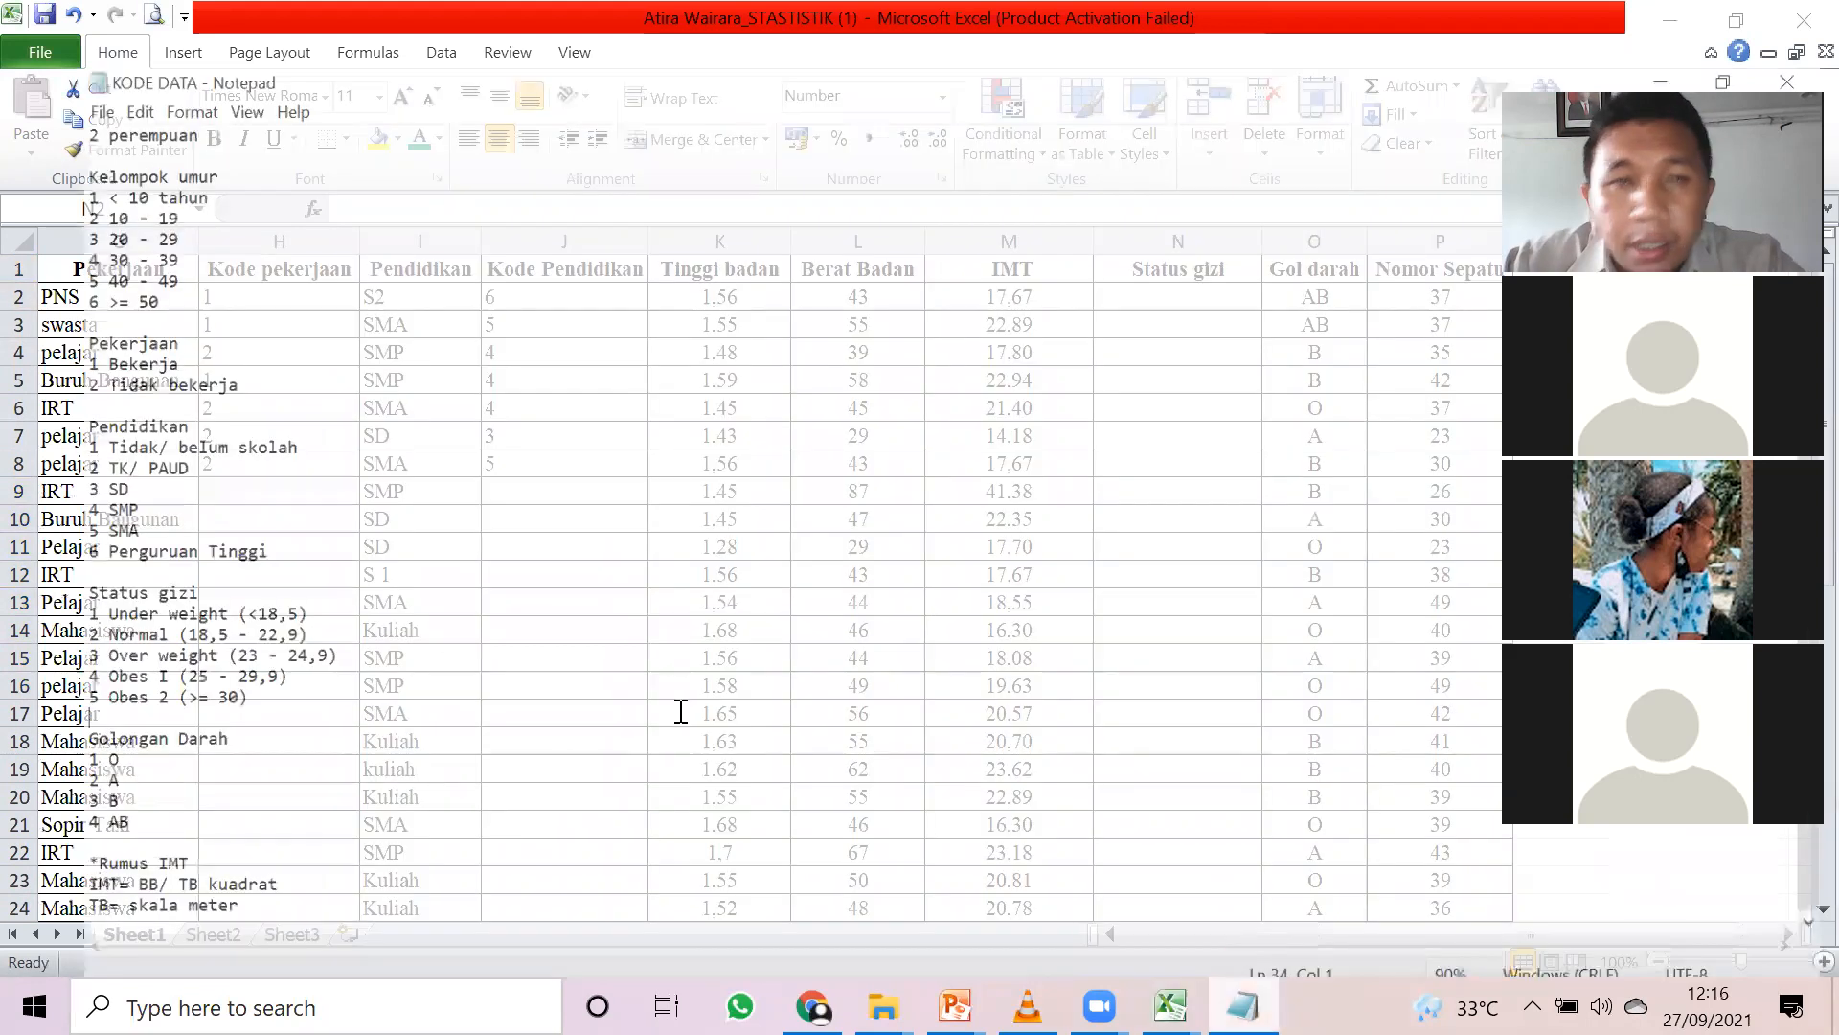
pyautogui.moveTo(250, 698); pyautogui.dragTo(5, 557)
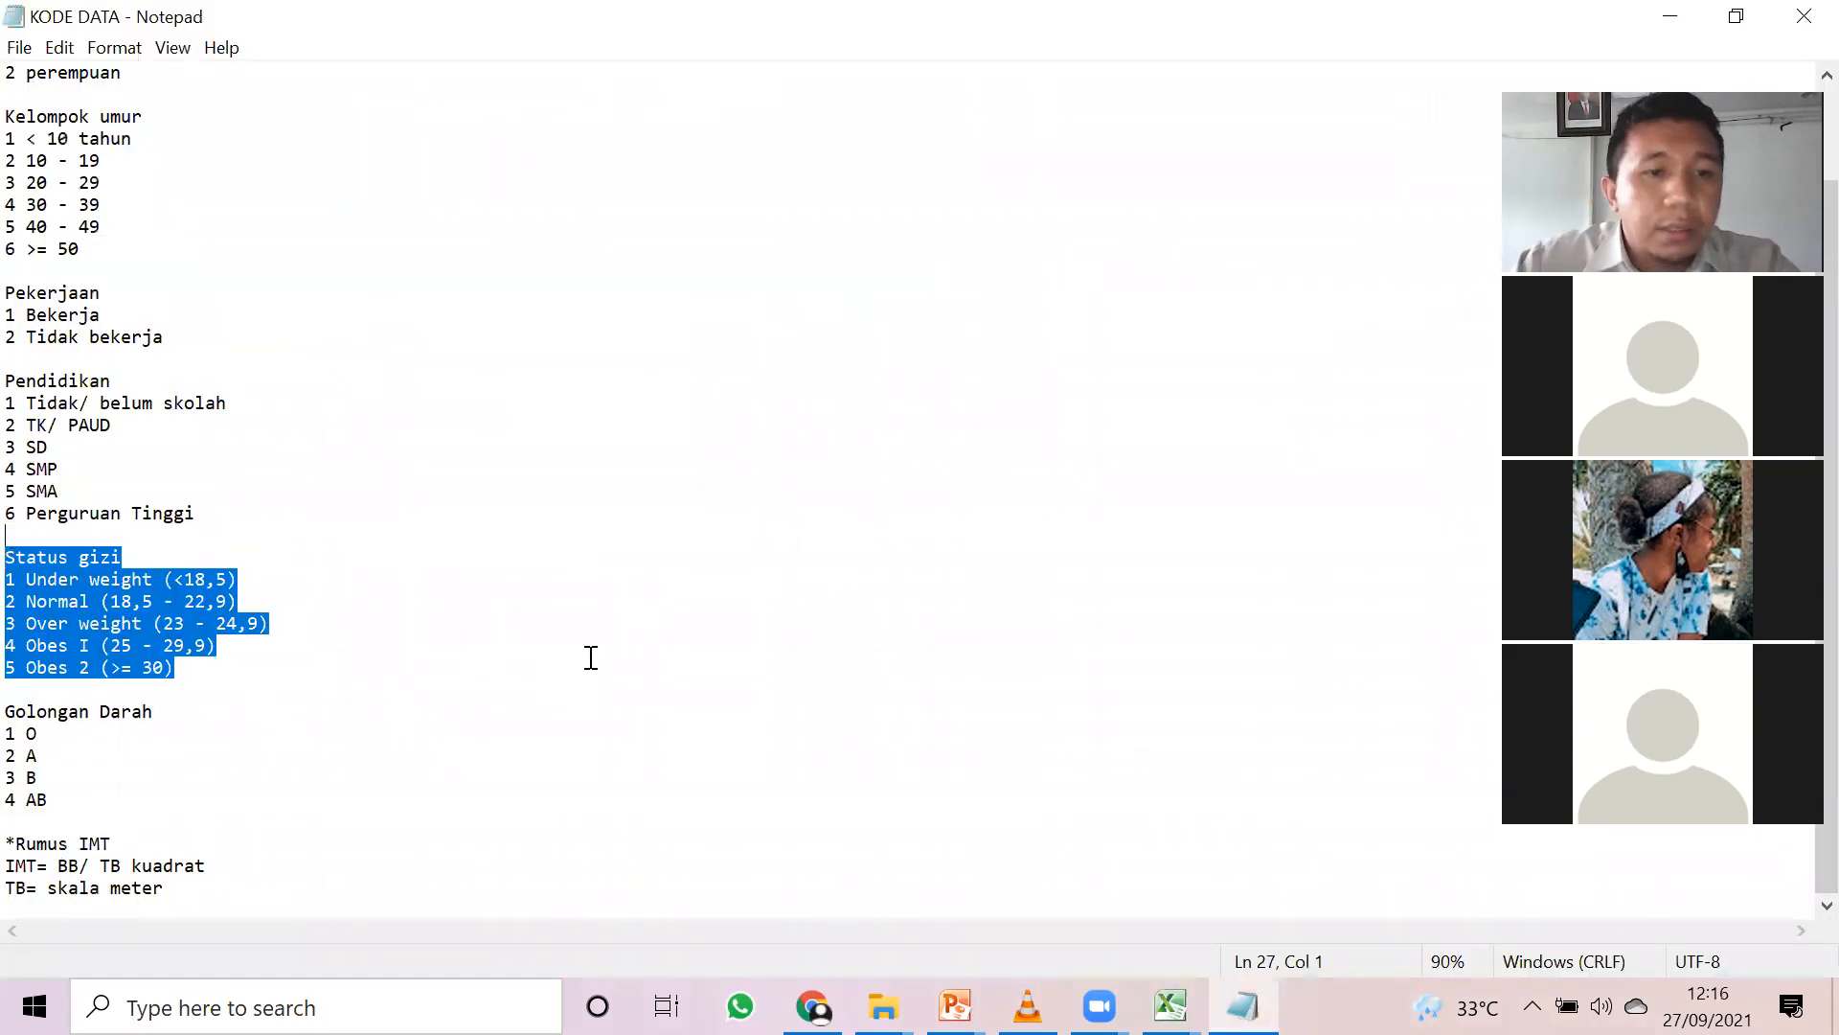
pyautogui.click(594, 658)
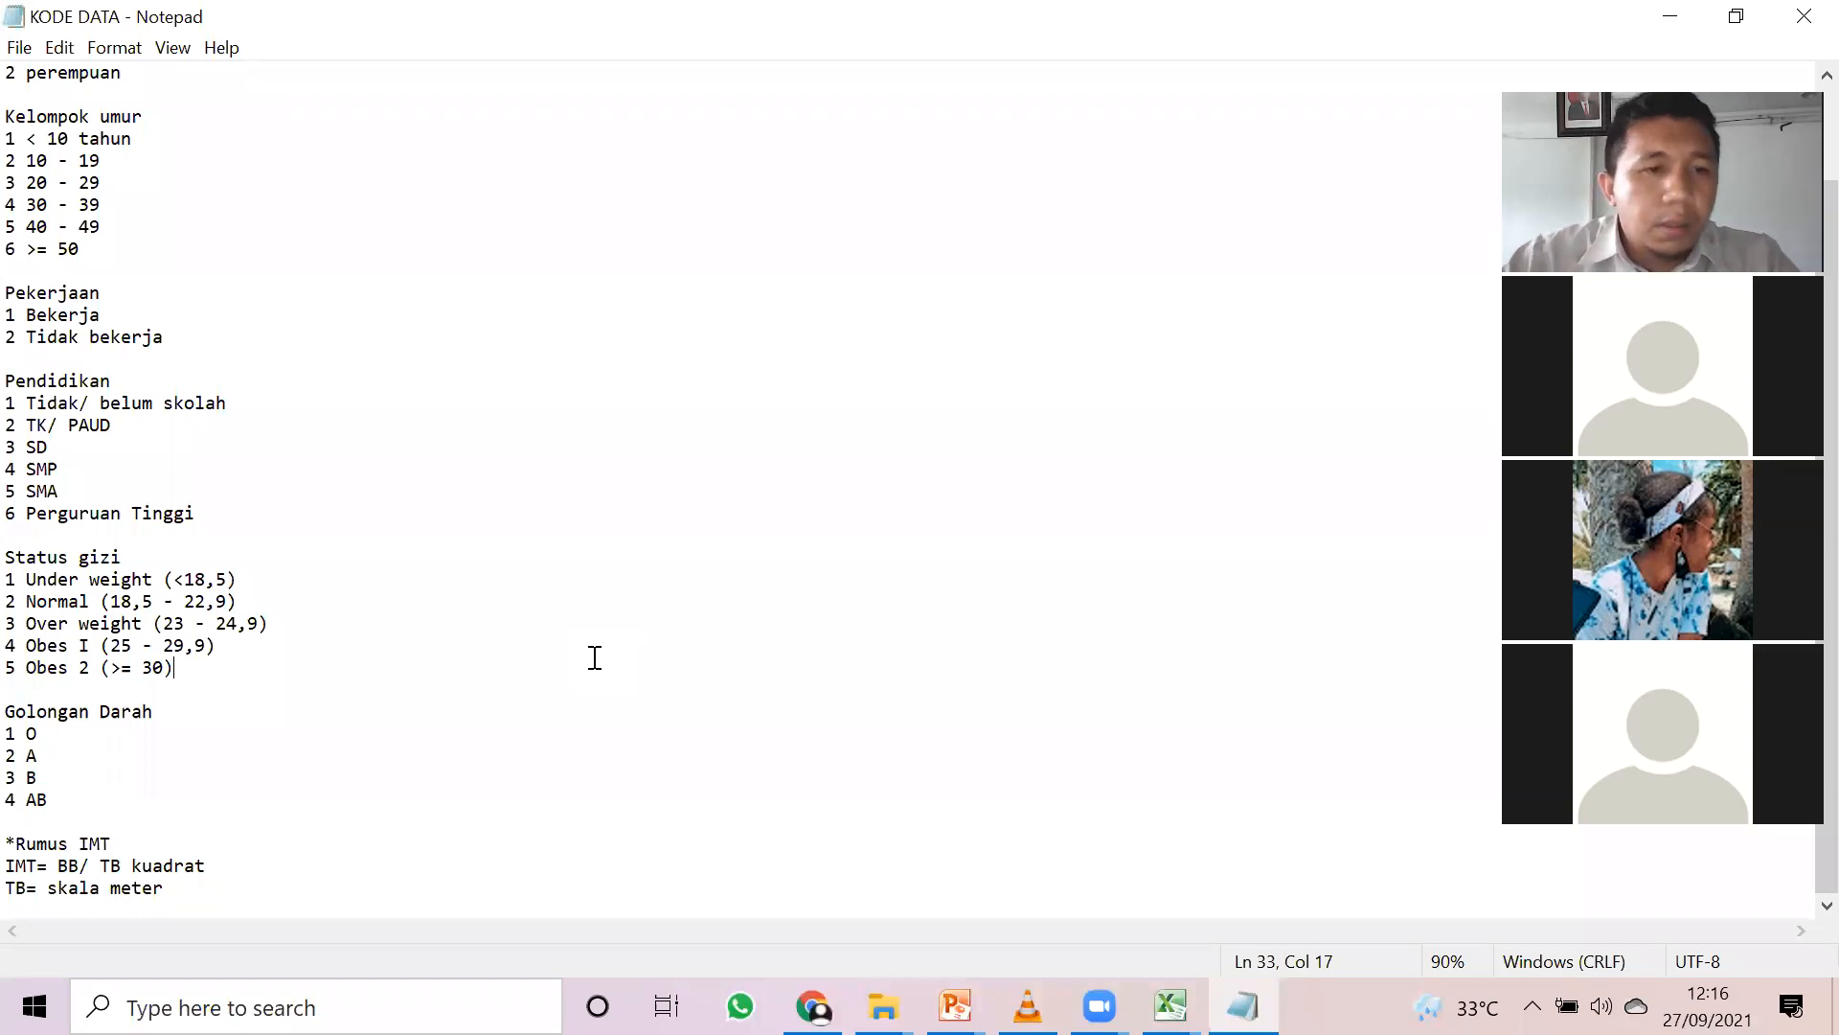
# - Check the Under weight range in the KODE DATA Notepad file and enter the Status gizi code 1 in N2
pyautogui.click(1170, 1006)
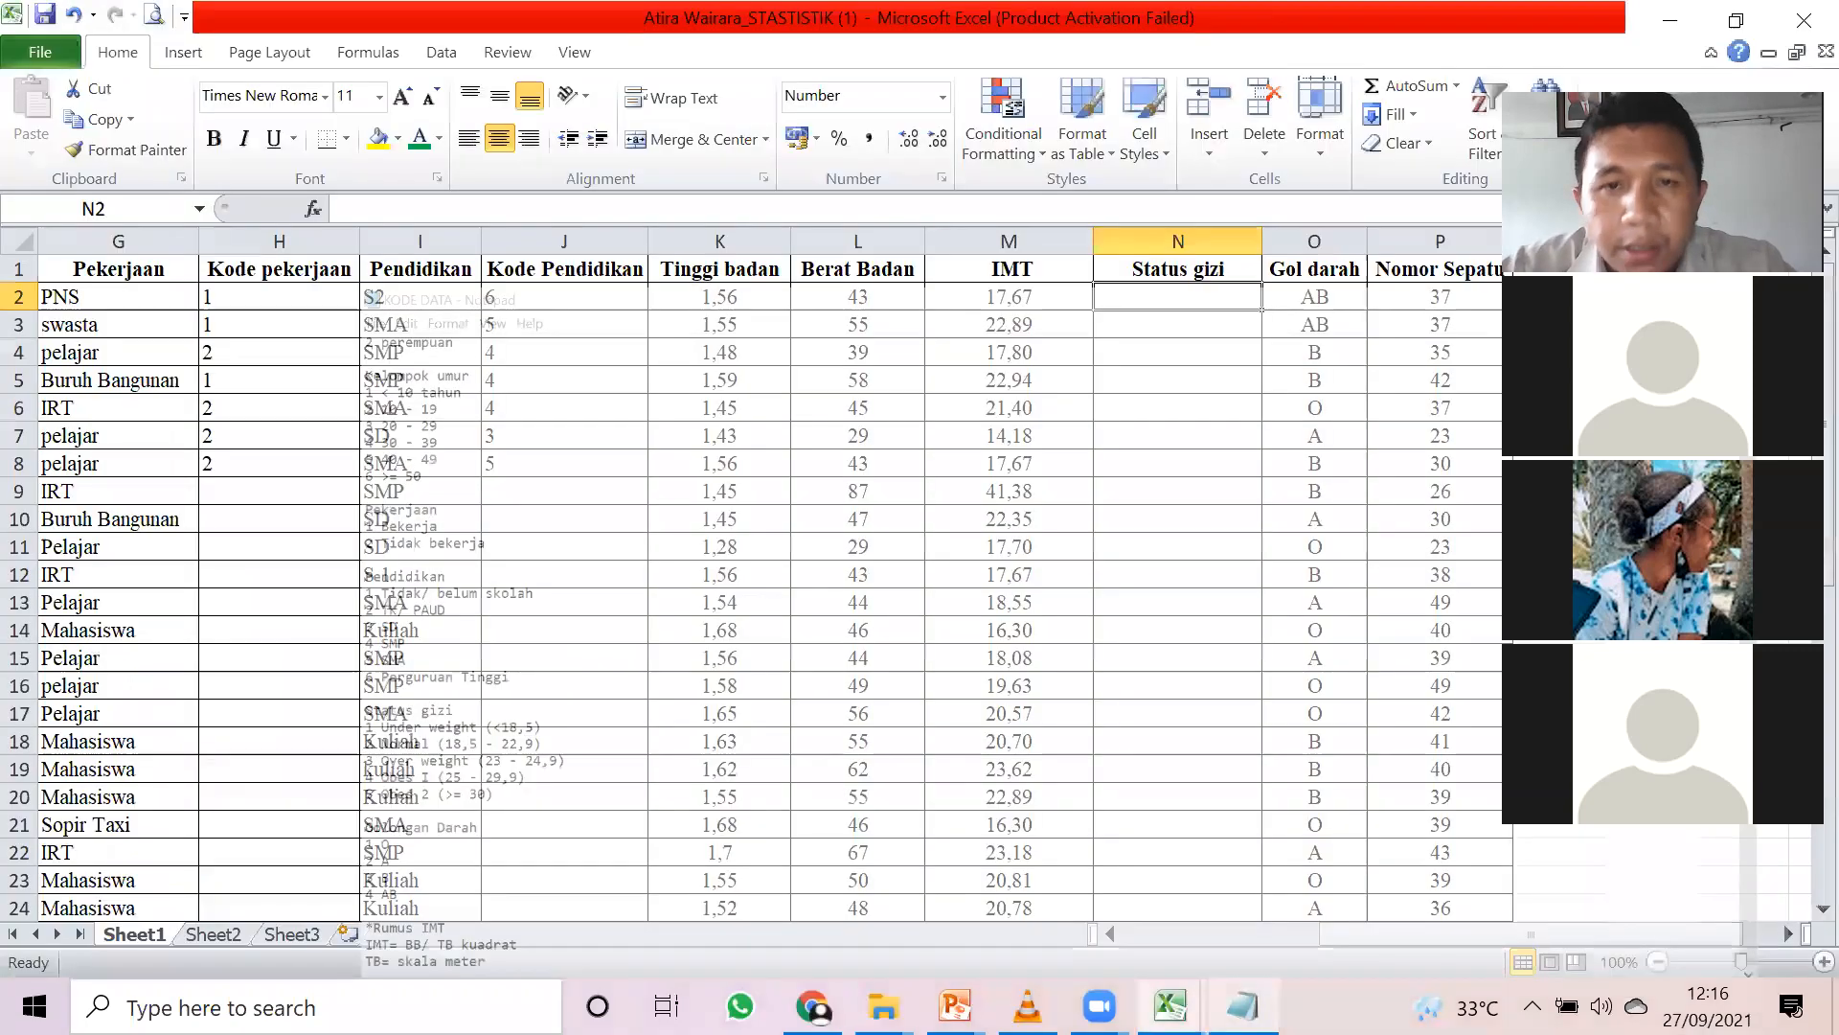
pyautogui.hotkey('alt', 'Tab')
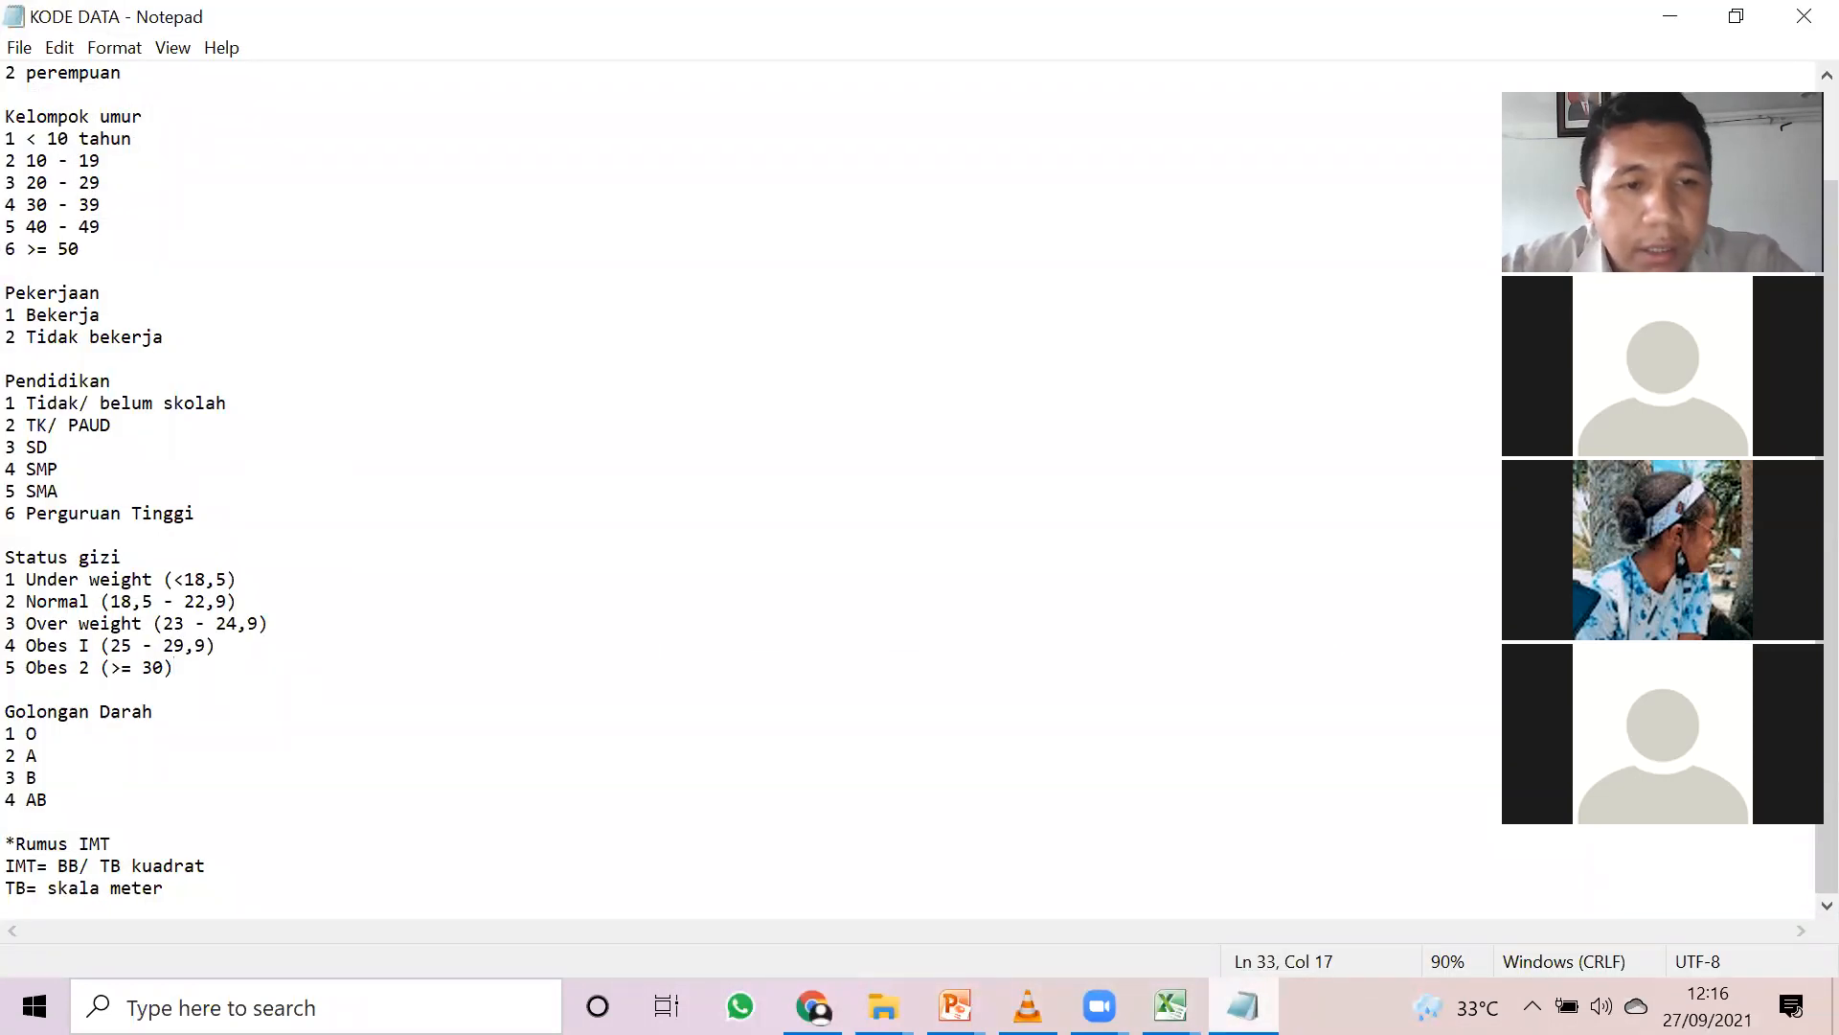
pyautogui.moveTo(236, 580); pyautogui.dragTo(163, 579)
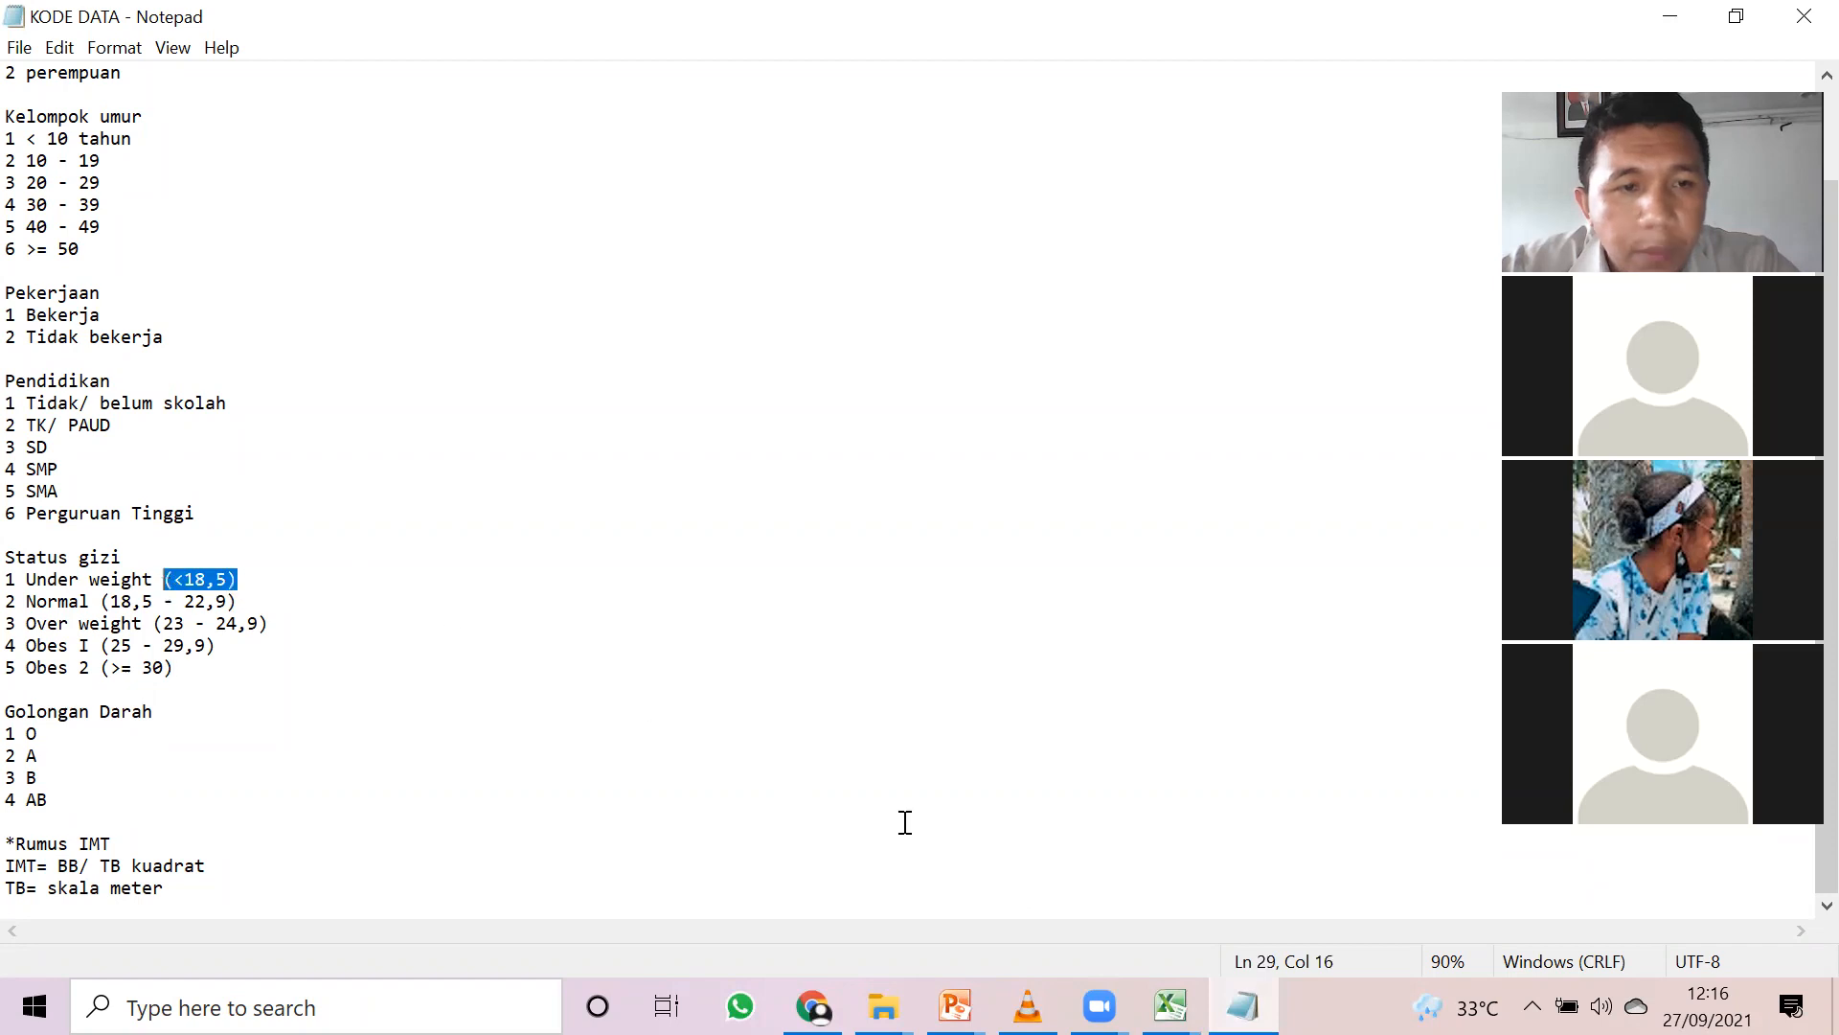
pyautogui.hotkey('alt', 'Tab')
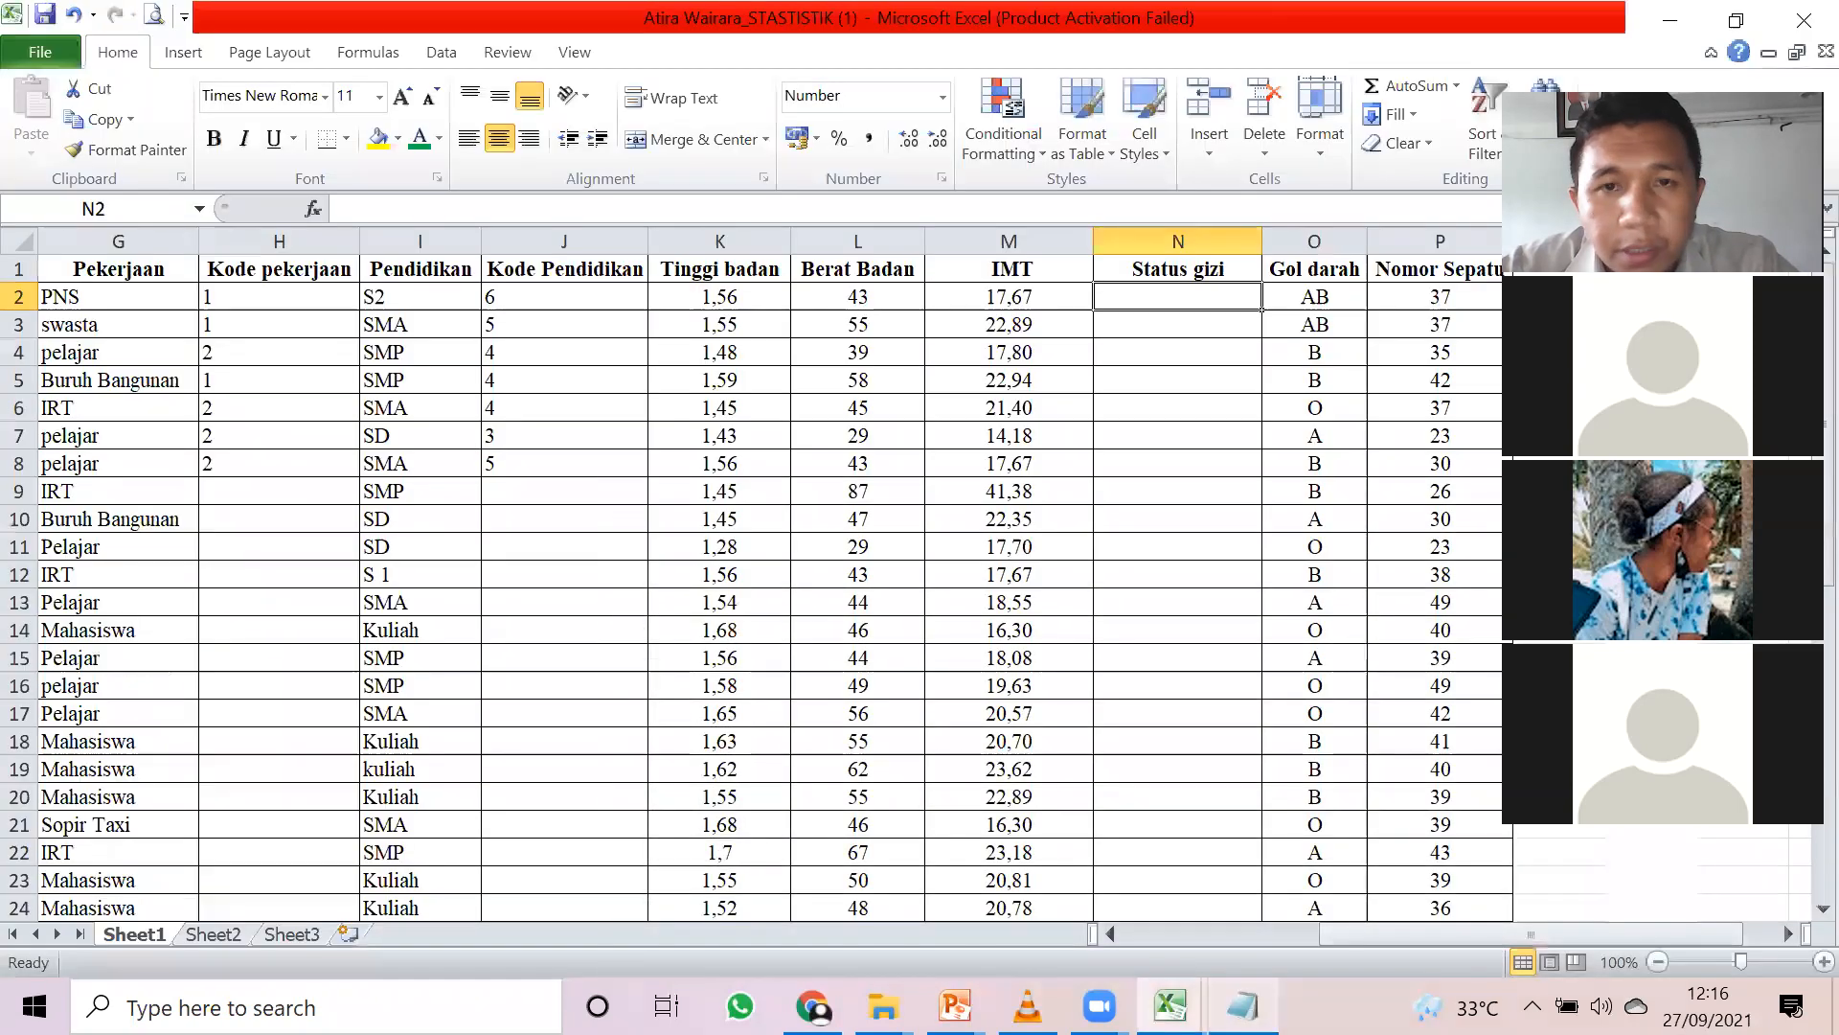
pyautogui.press('Return')
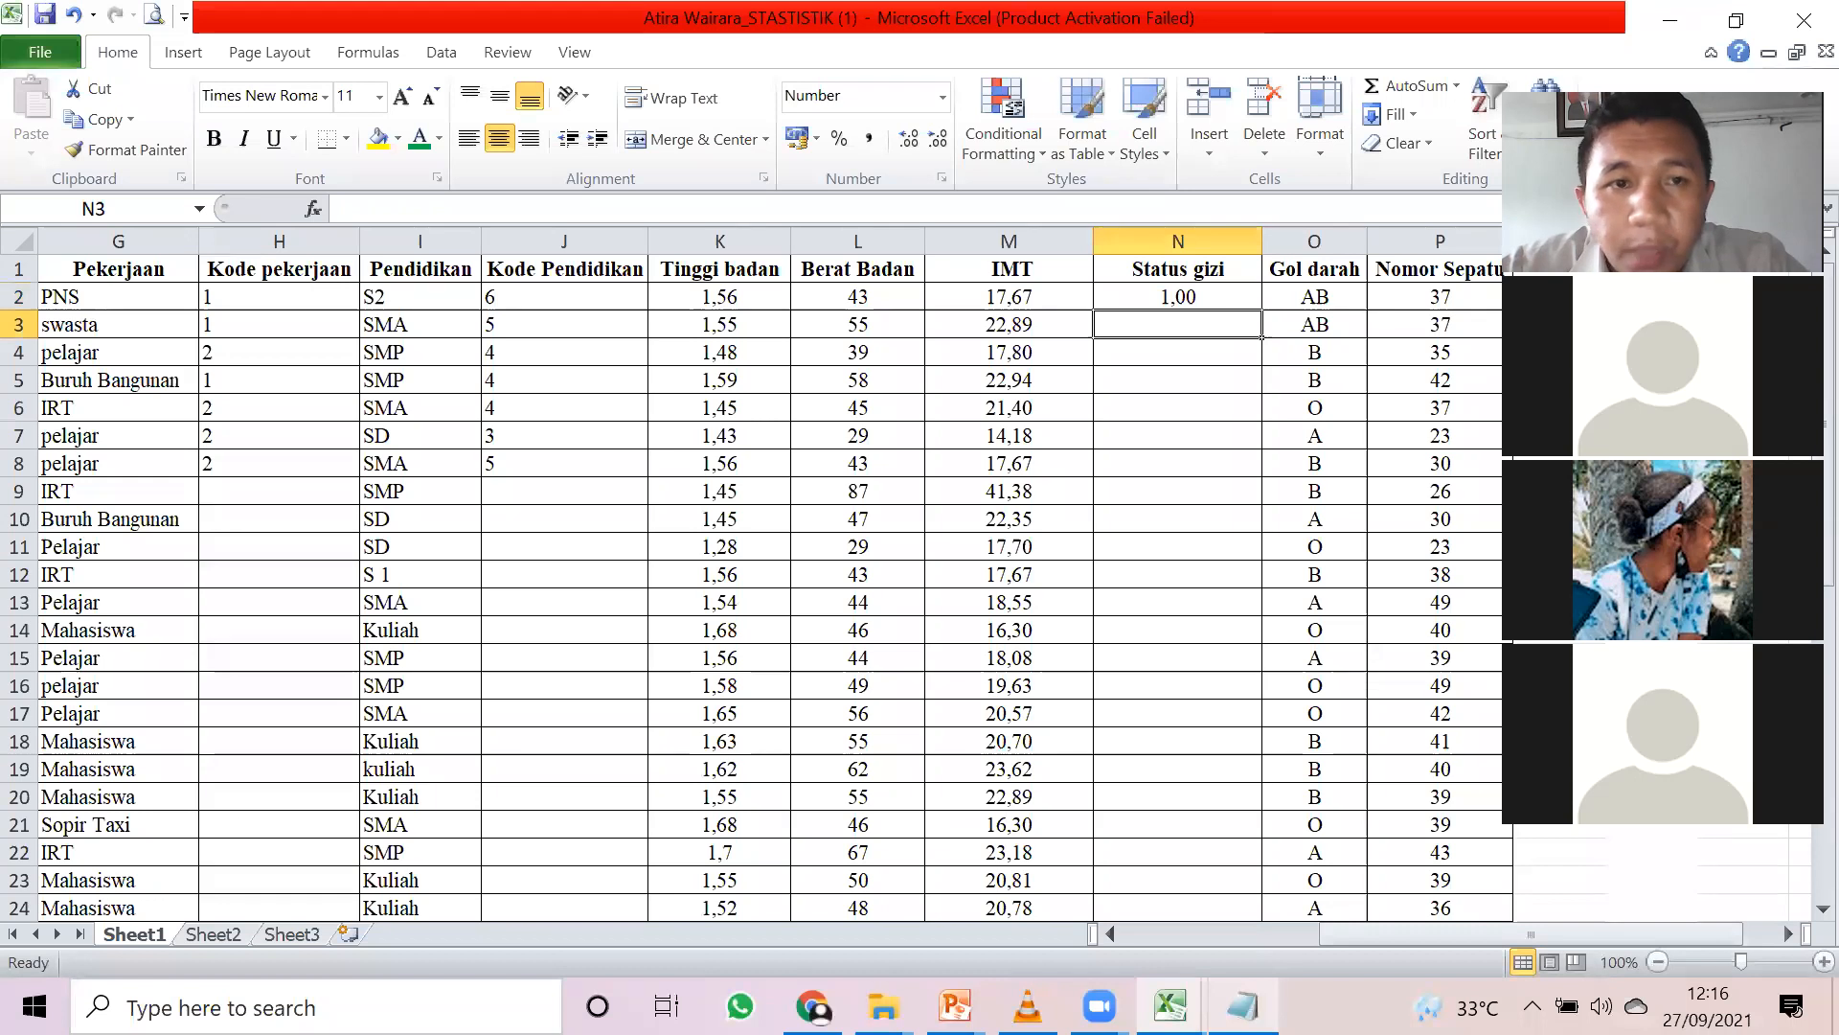
# - Compare the IMT in row 3 with the Notepad ranges and enter the Status gizi code 2 in N3
pyautogui.hotkey('alt', 'Tab')
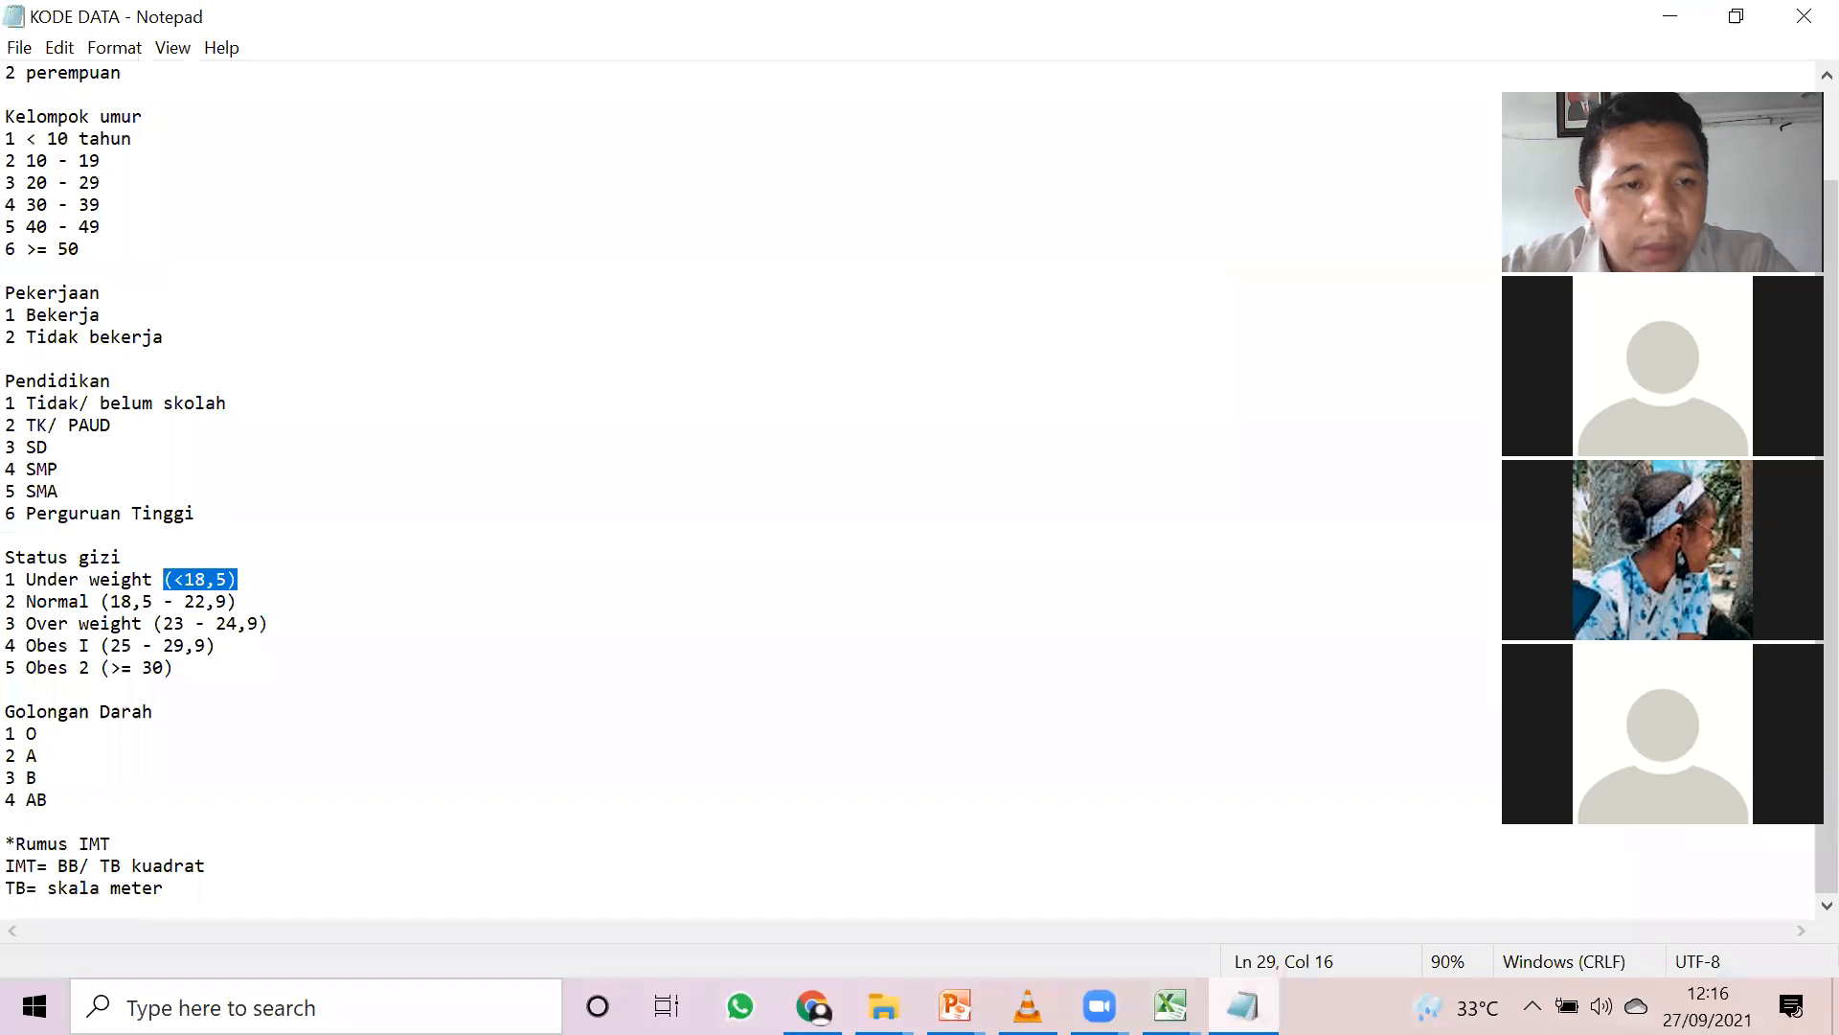
pyautogui.hotkey('alt', 'Tab')
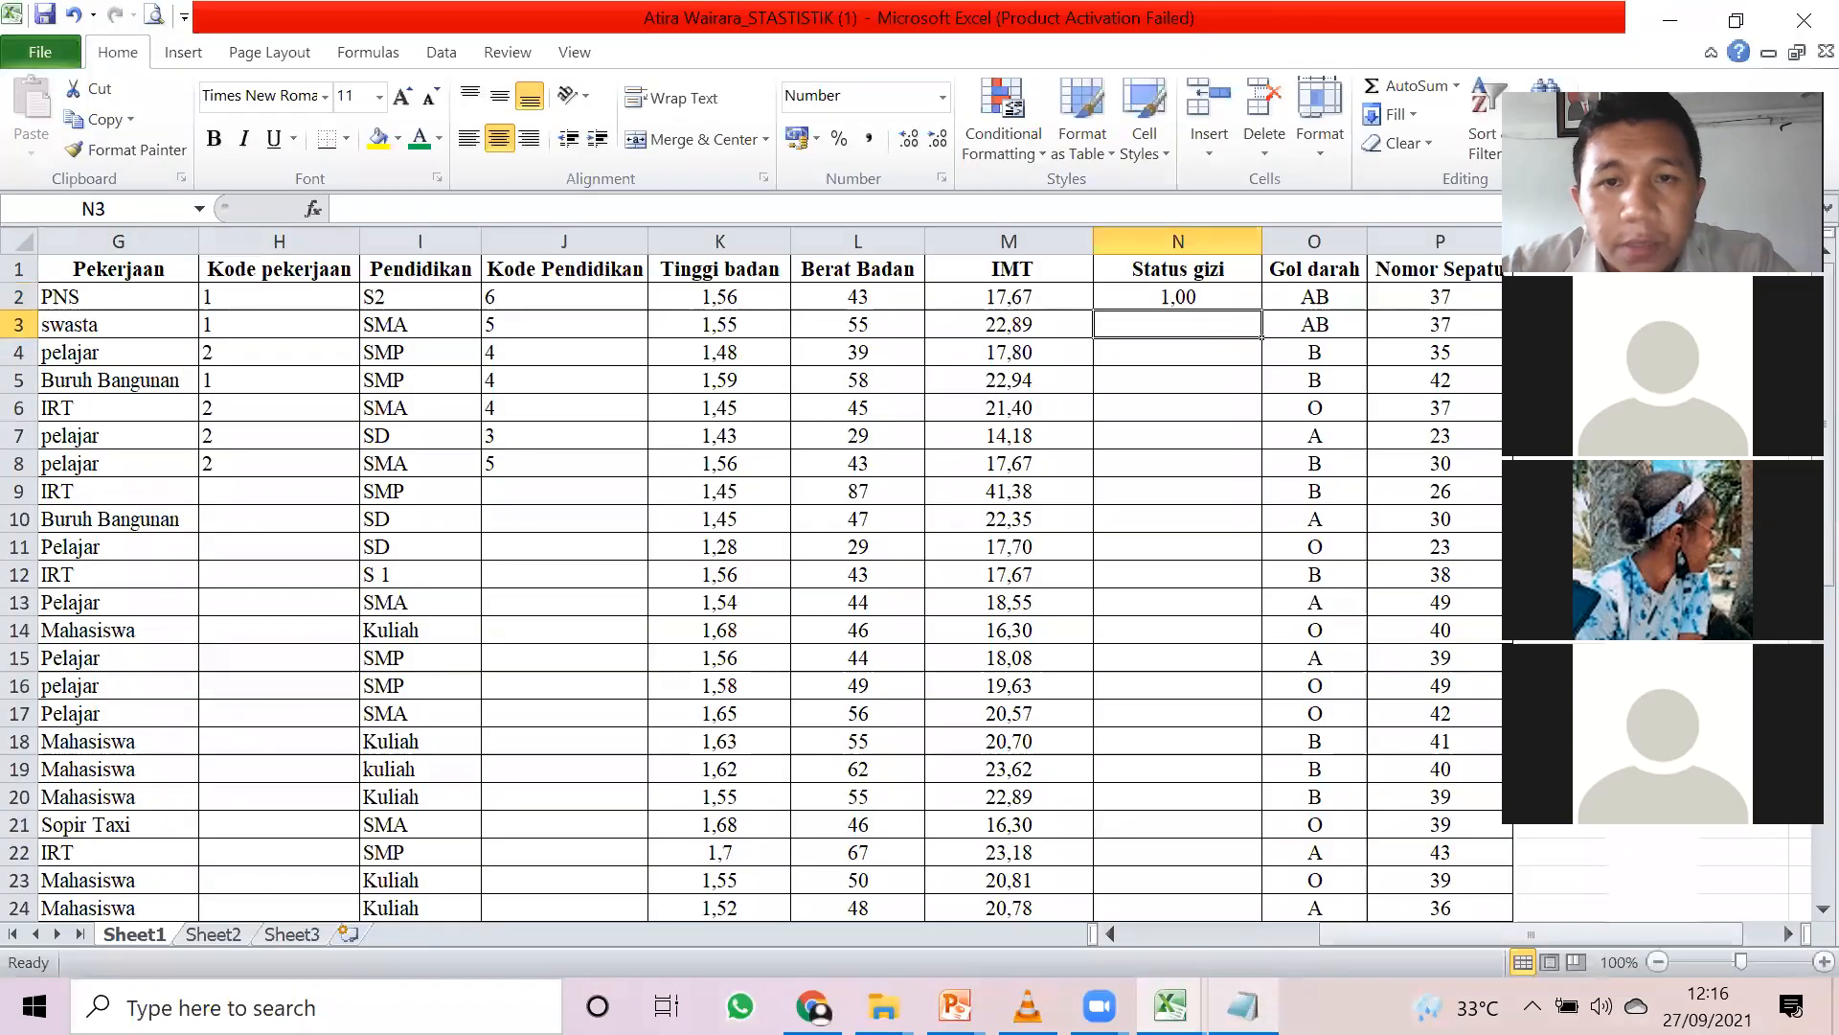
pyautogui.hotkey('alt', 'Tab')
pyautogui.hotkey('alt', 'Tab')
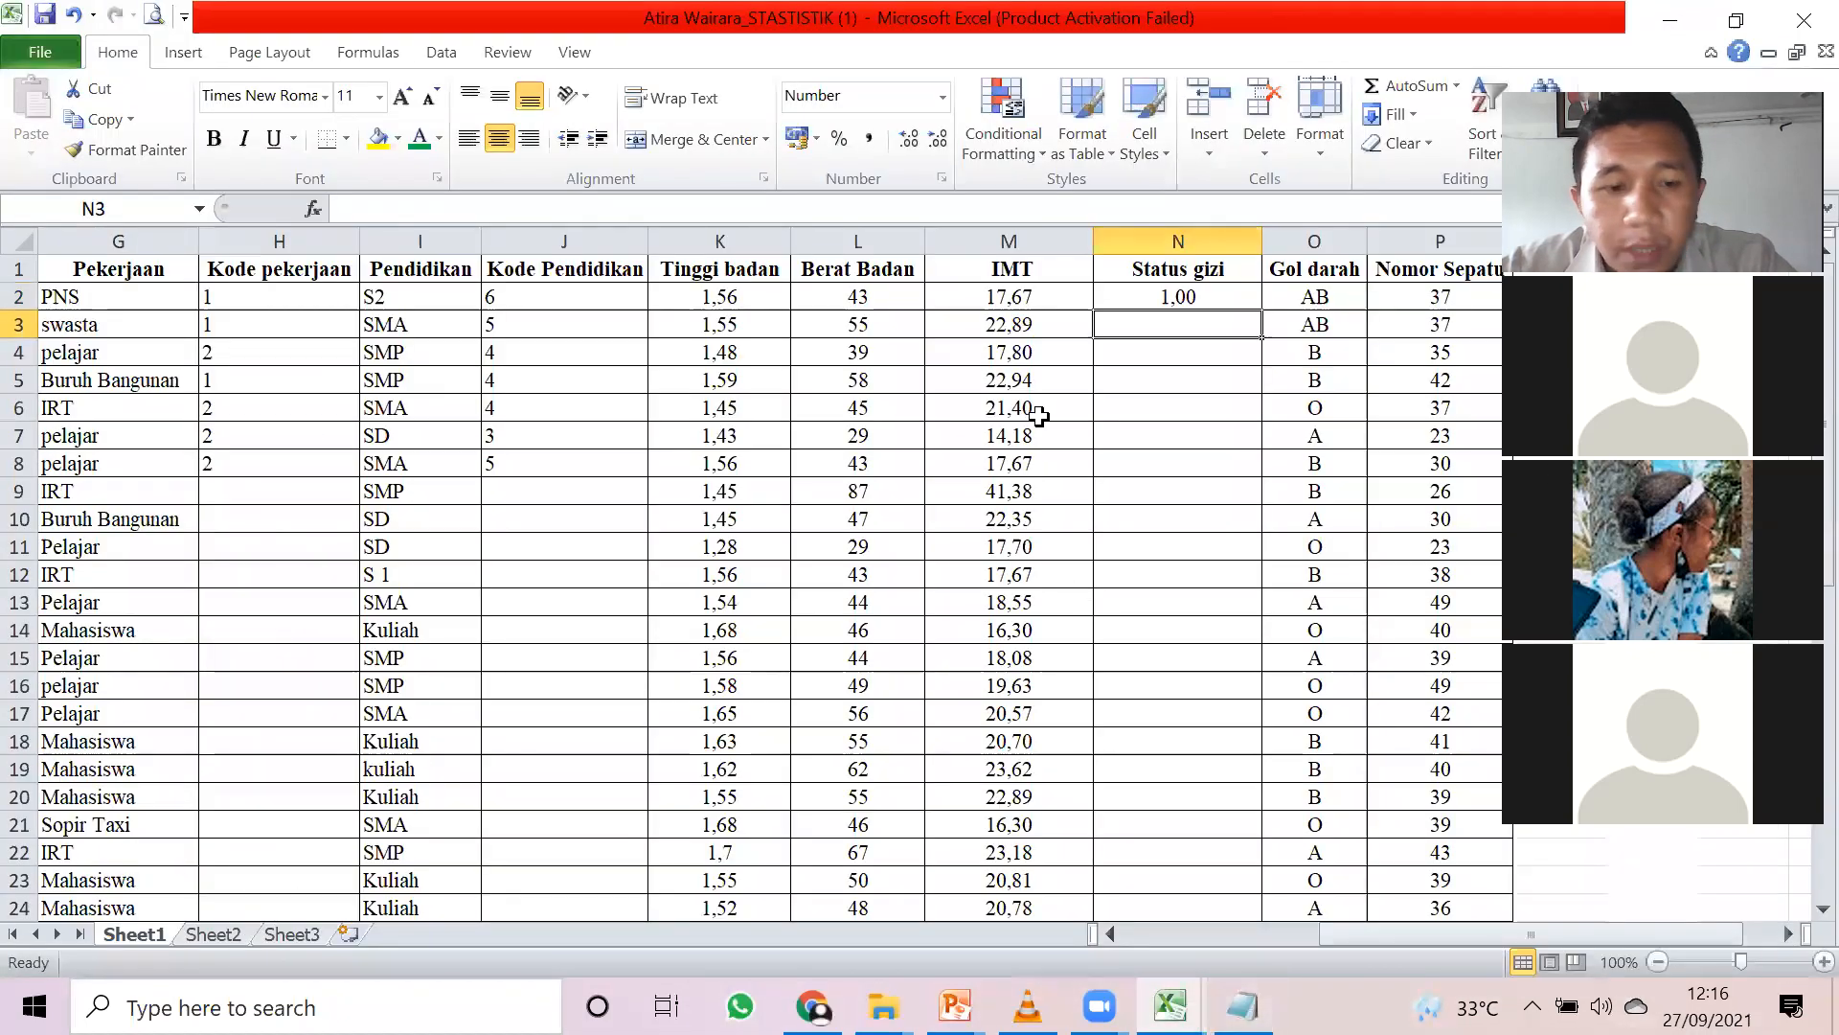
pyautogui.write('2')
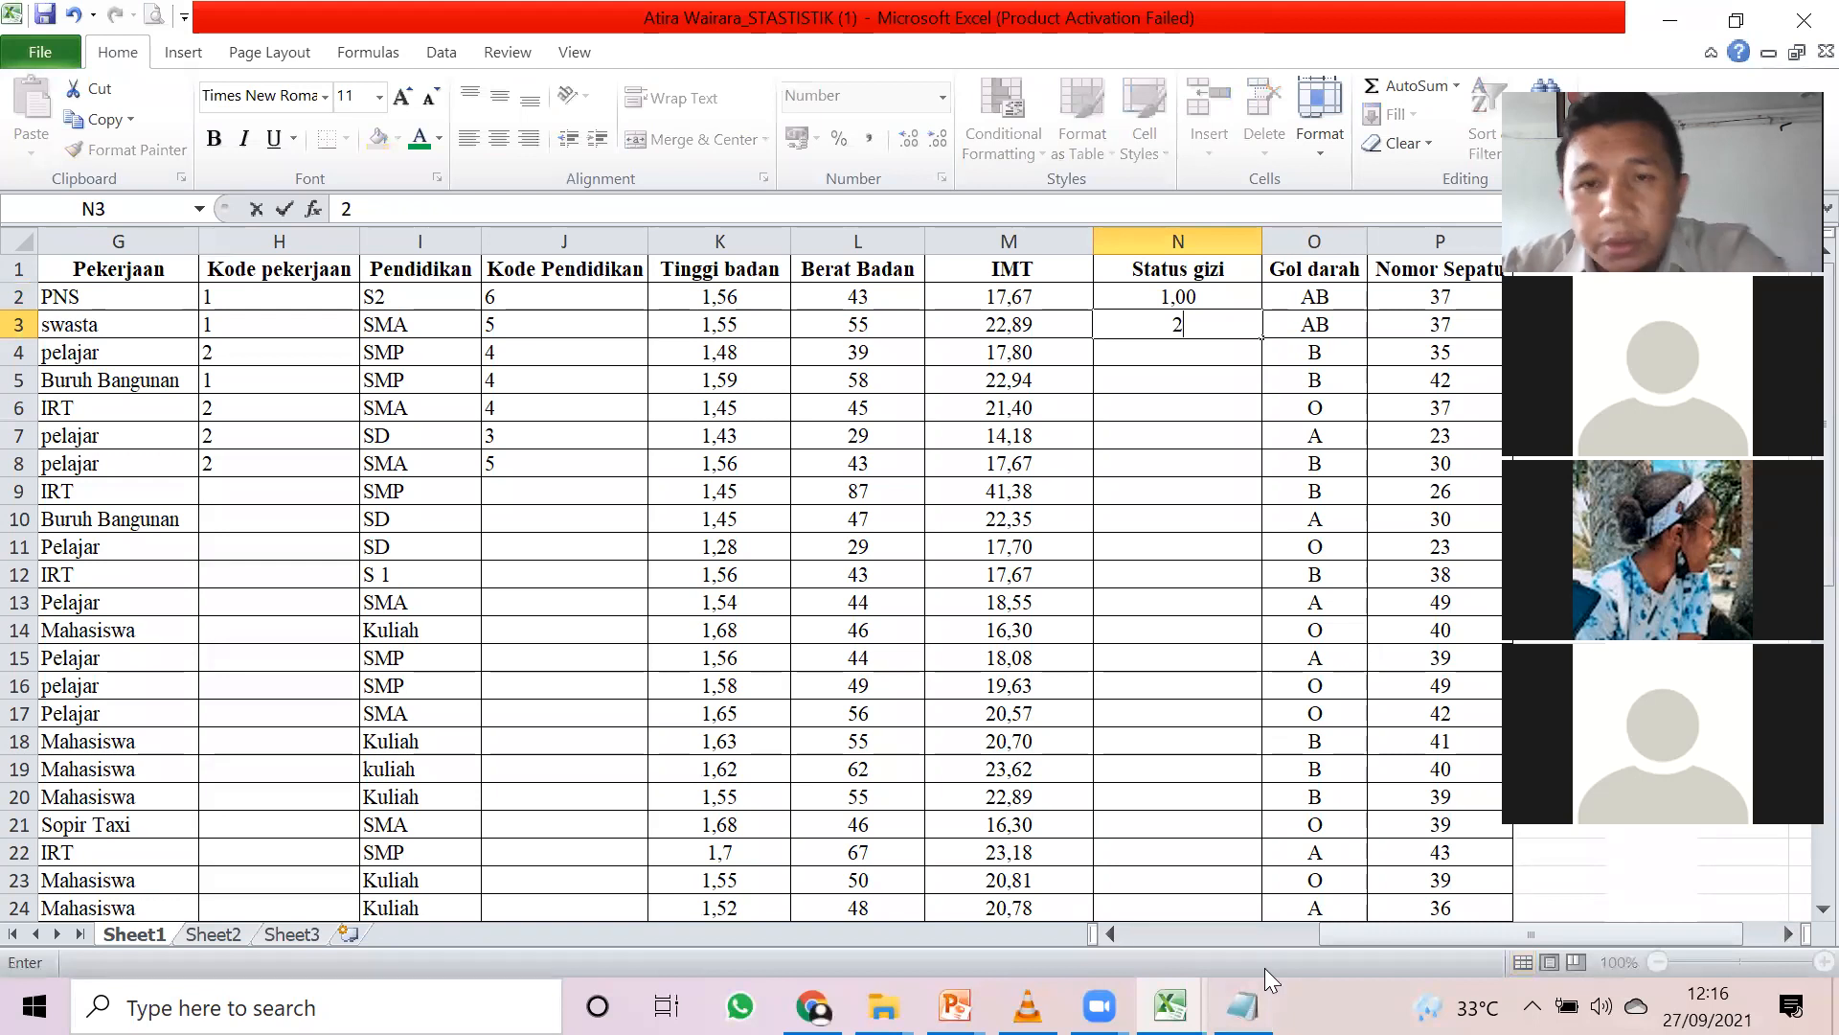
pyautogui.press('Return')
# - Format the Status gizi cells N2 through N19 to show no decimal places
pyautogui.moveTo(1188, 293); pyautogui.dragTo(1184, 769)
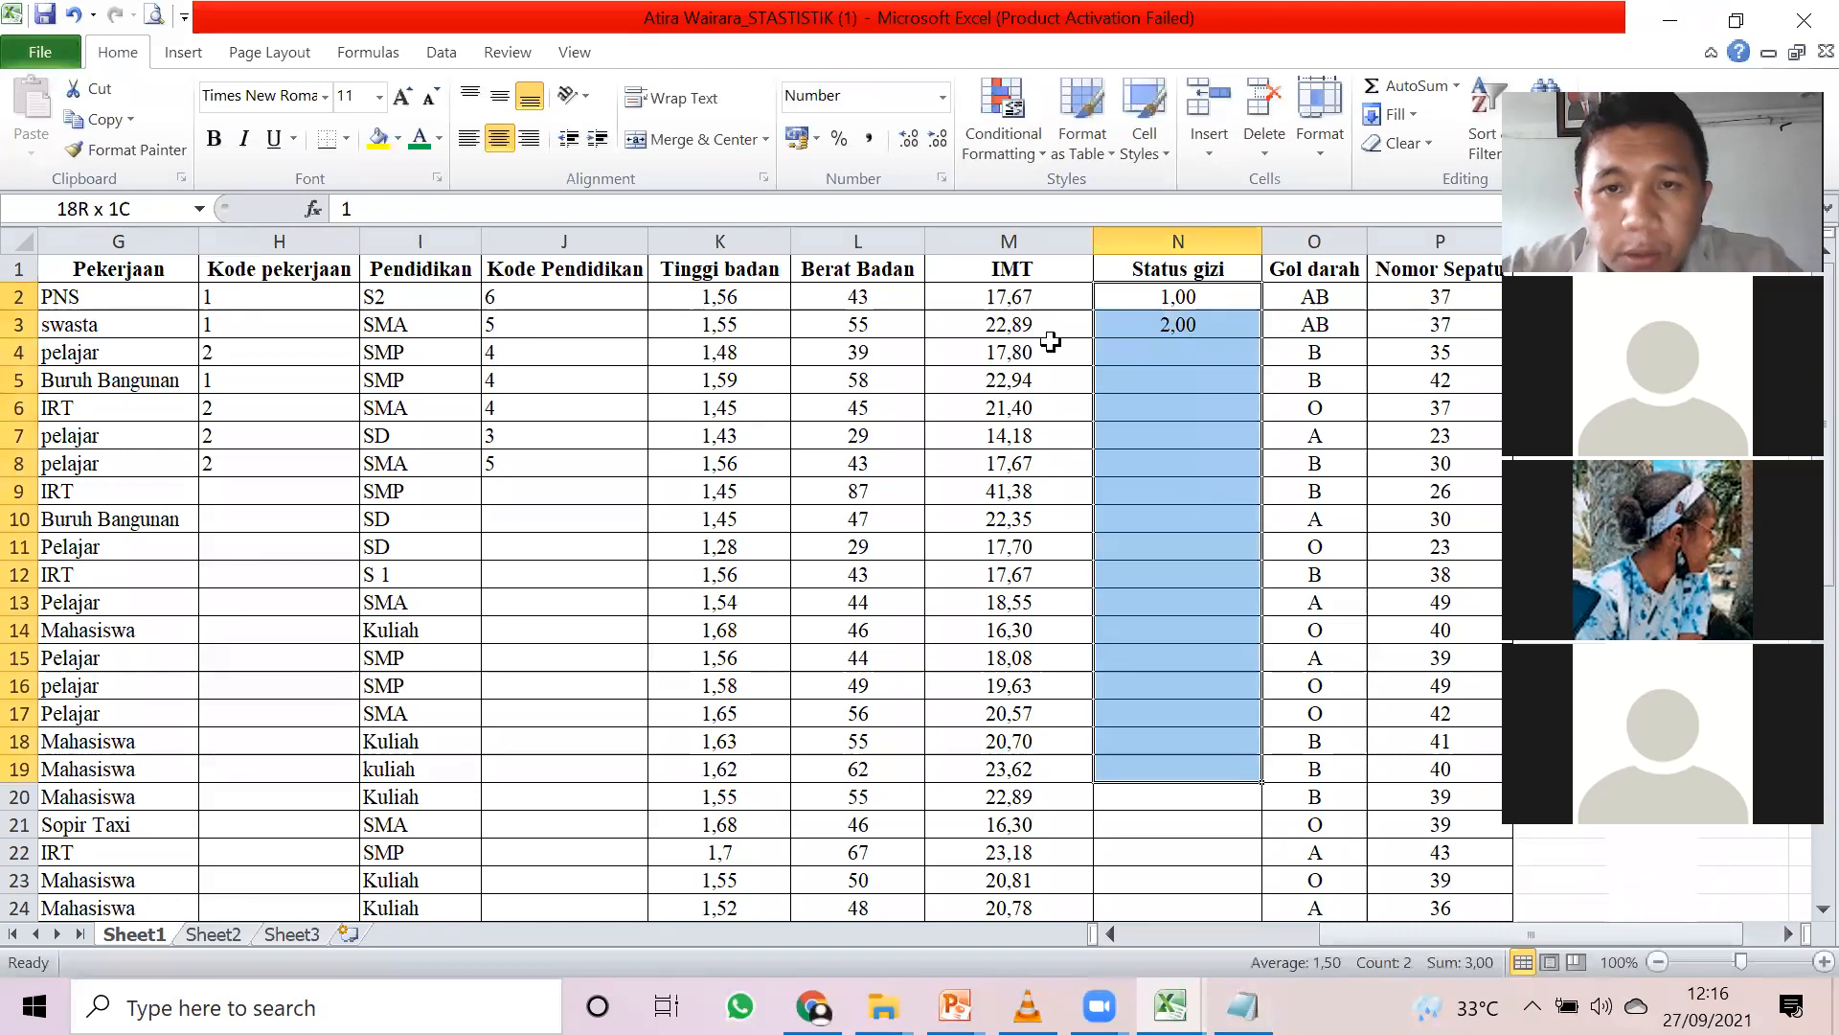
pyautogui.click(937, 141)
pyautogui.click(938, 141)
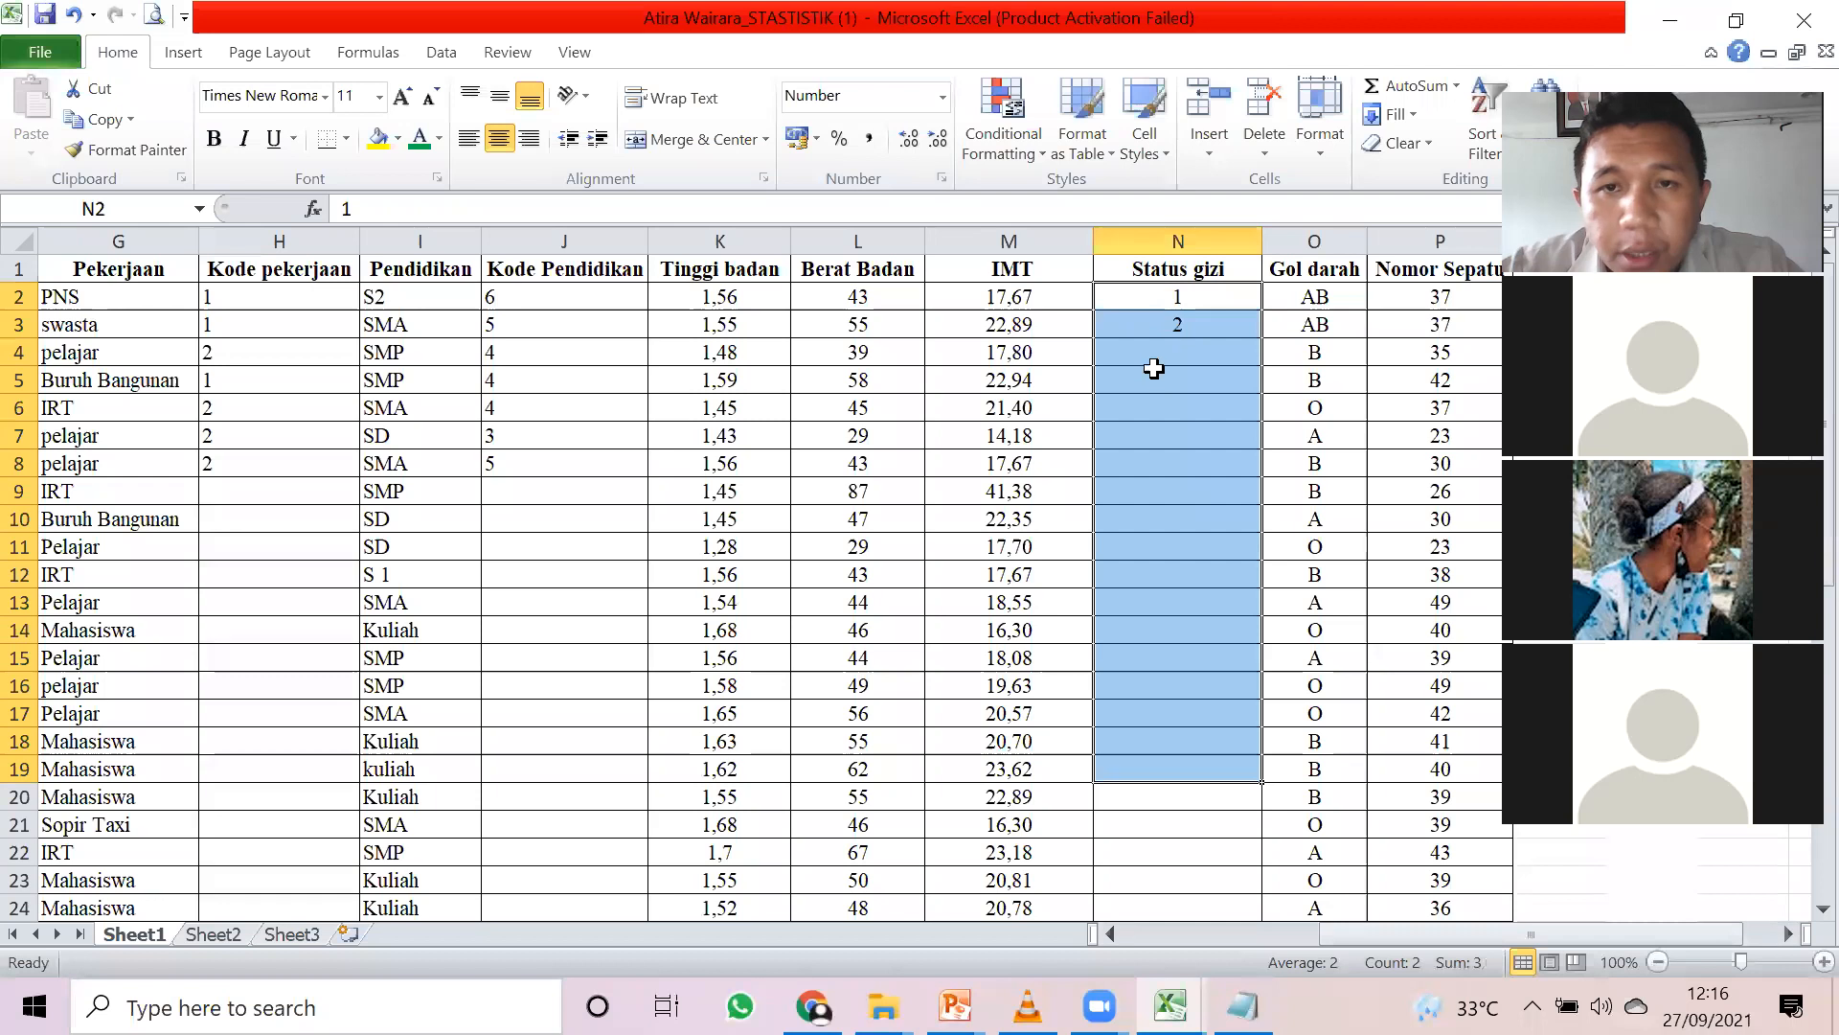
# - Check the Notepad ranges and enter the Status gizi codes 1 in N4 and 2 in N5
pyautogui.click(1155, 354)
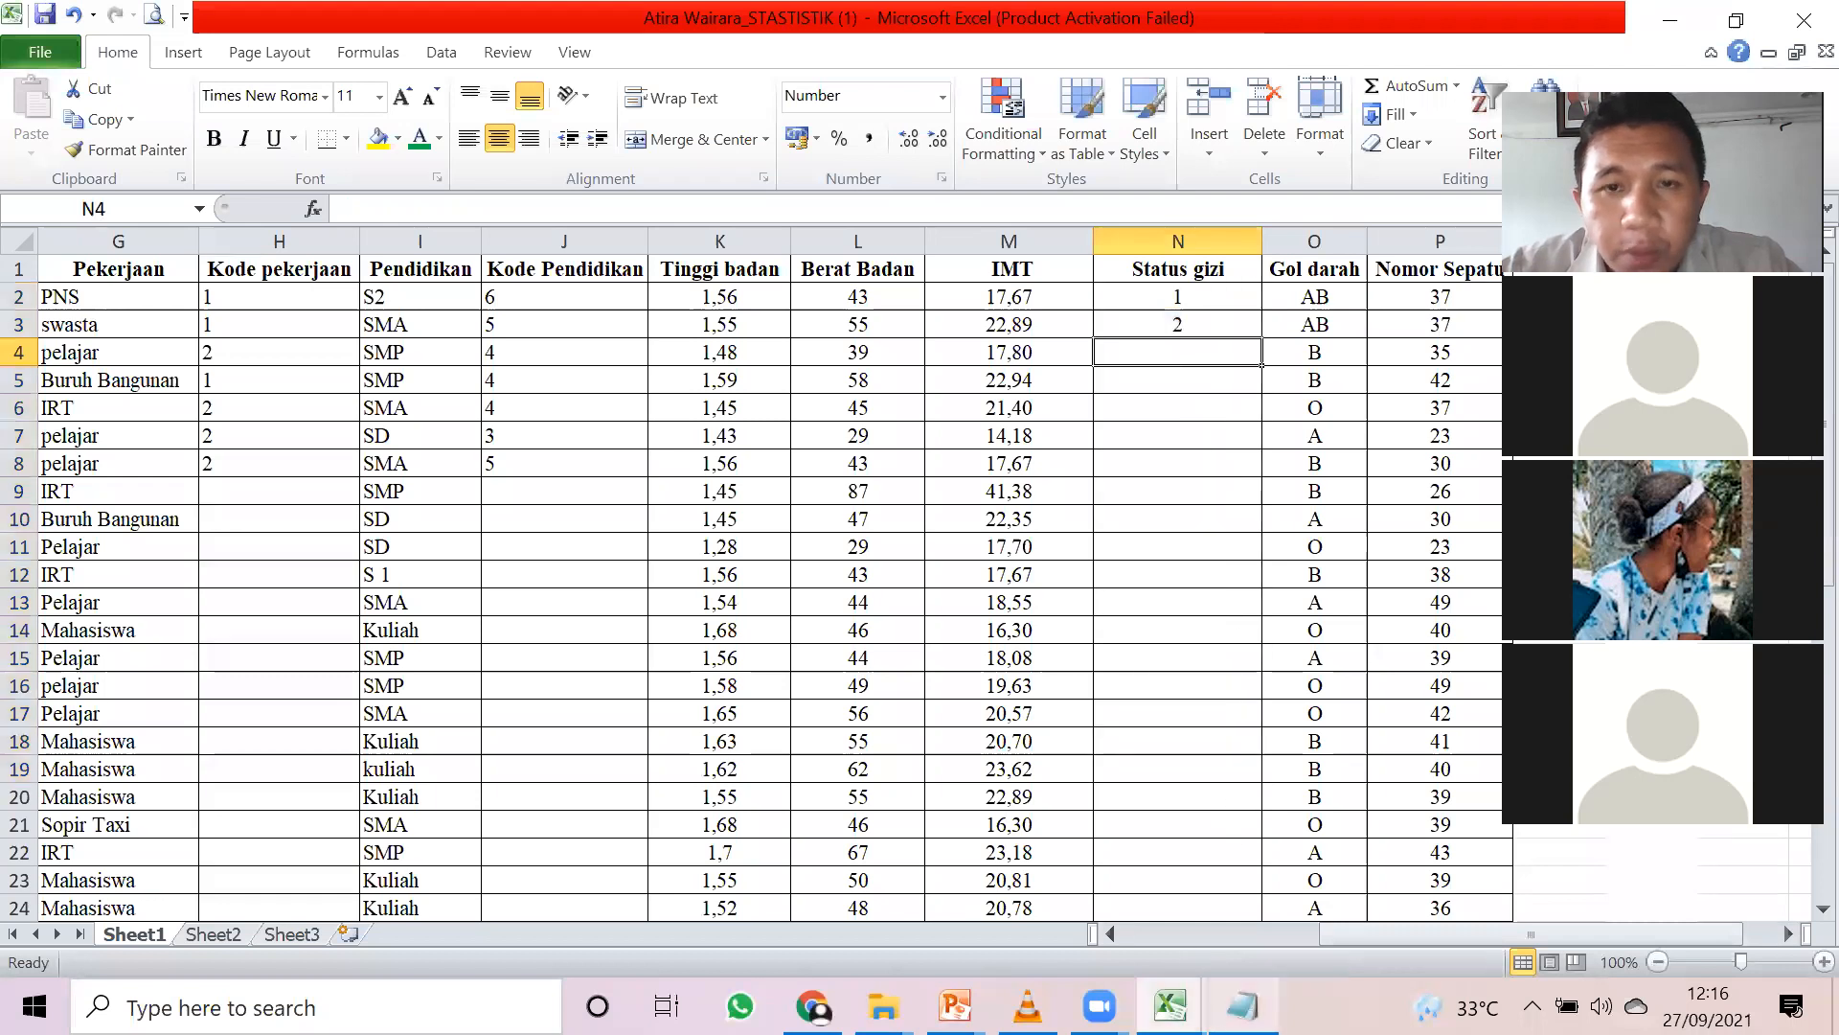
pyautogui.click(1242, 1006)
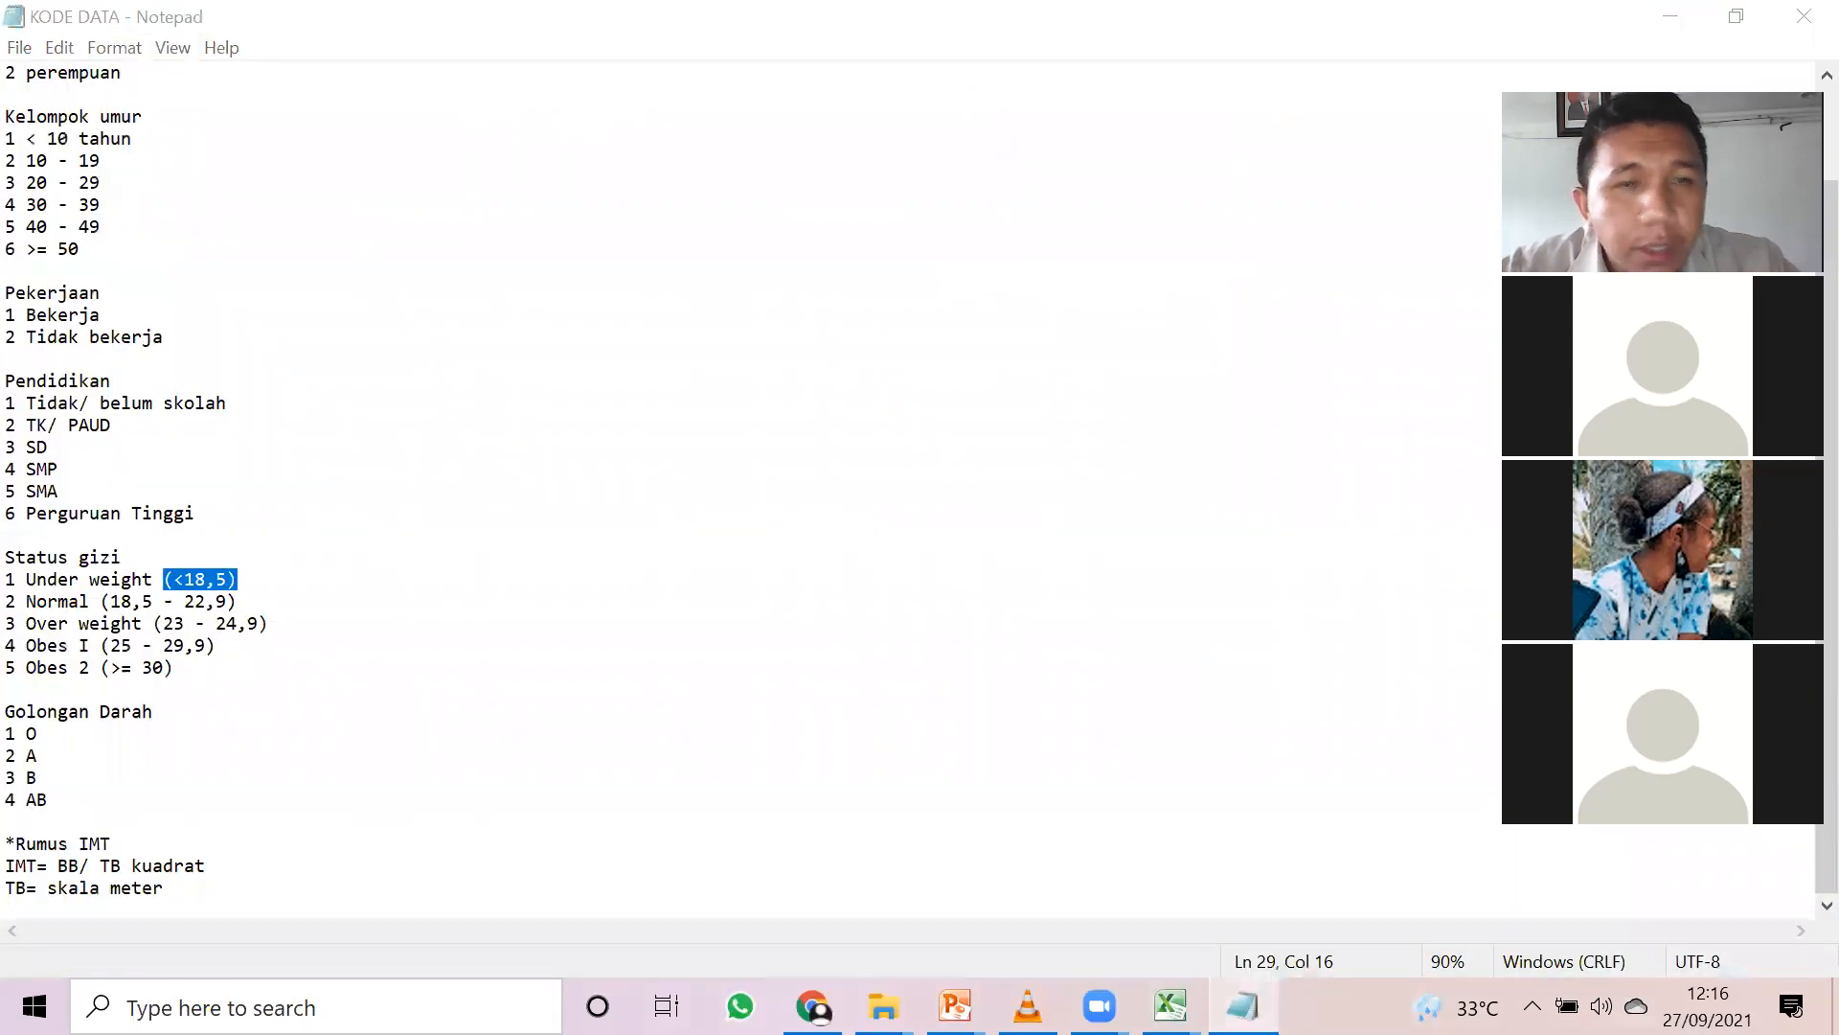
pyautogui.hotkey('alt', 'Tab')
pyautogui.write('1')
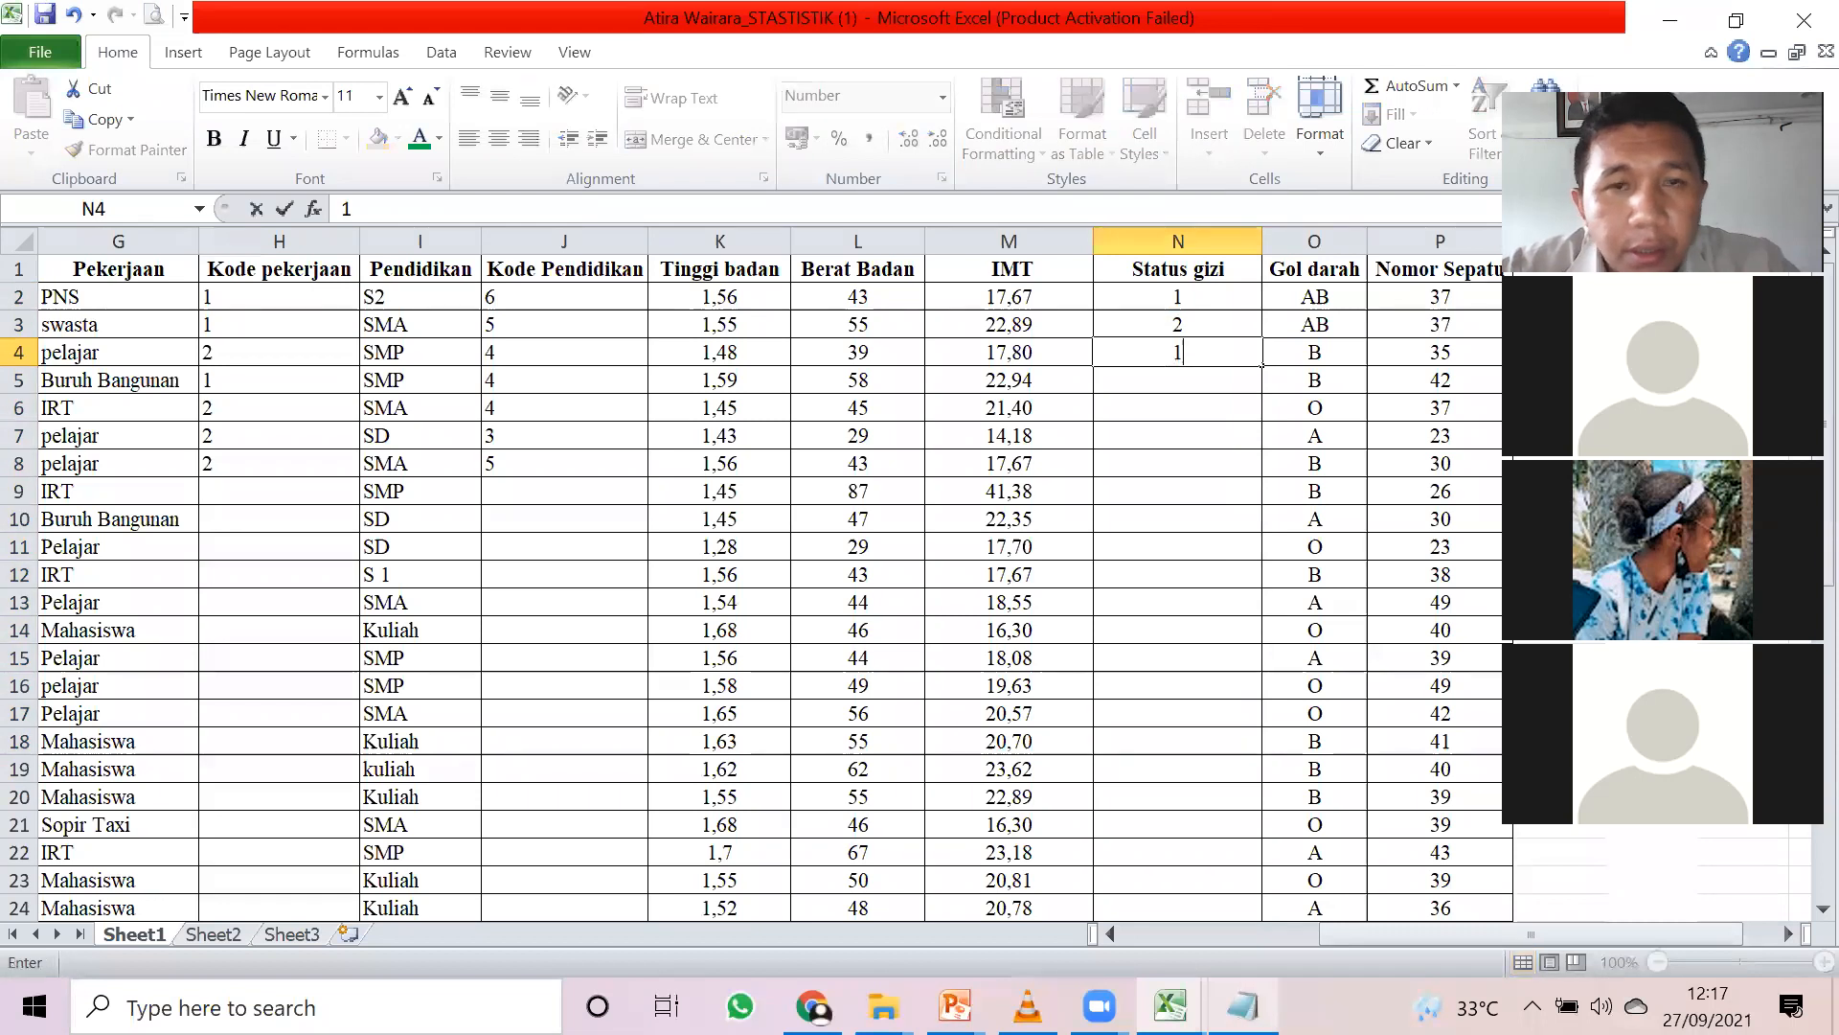
pyautogui.press('Return')
pyautogui.hotkey('alt', 'Tab')
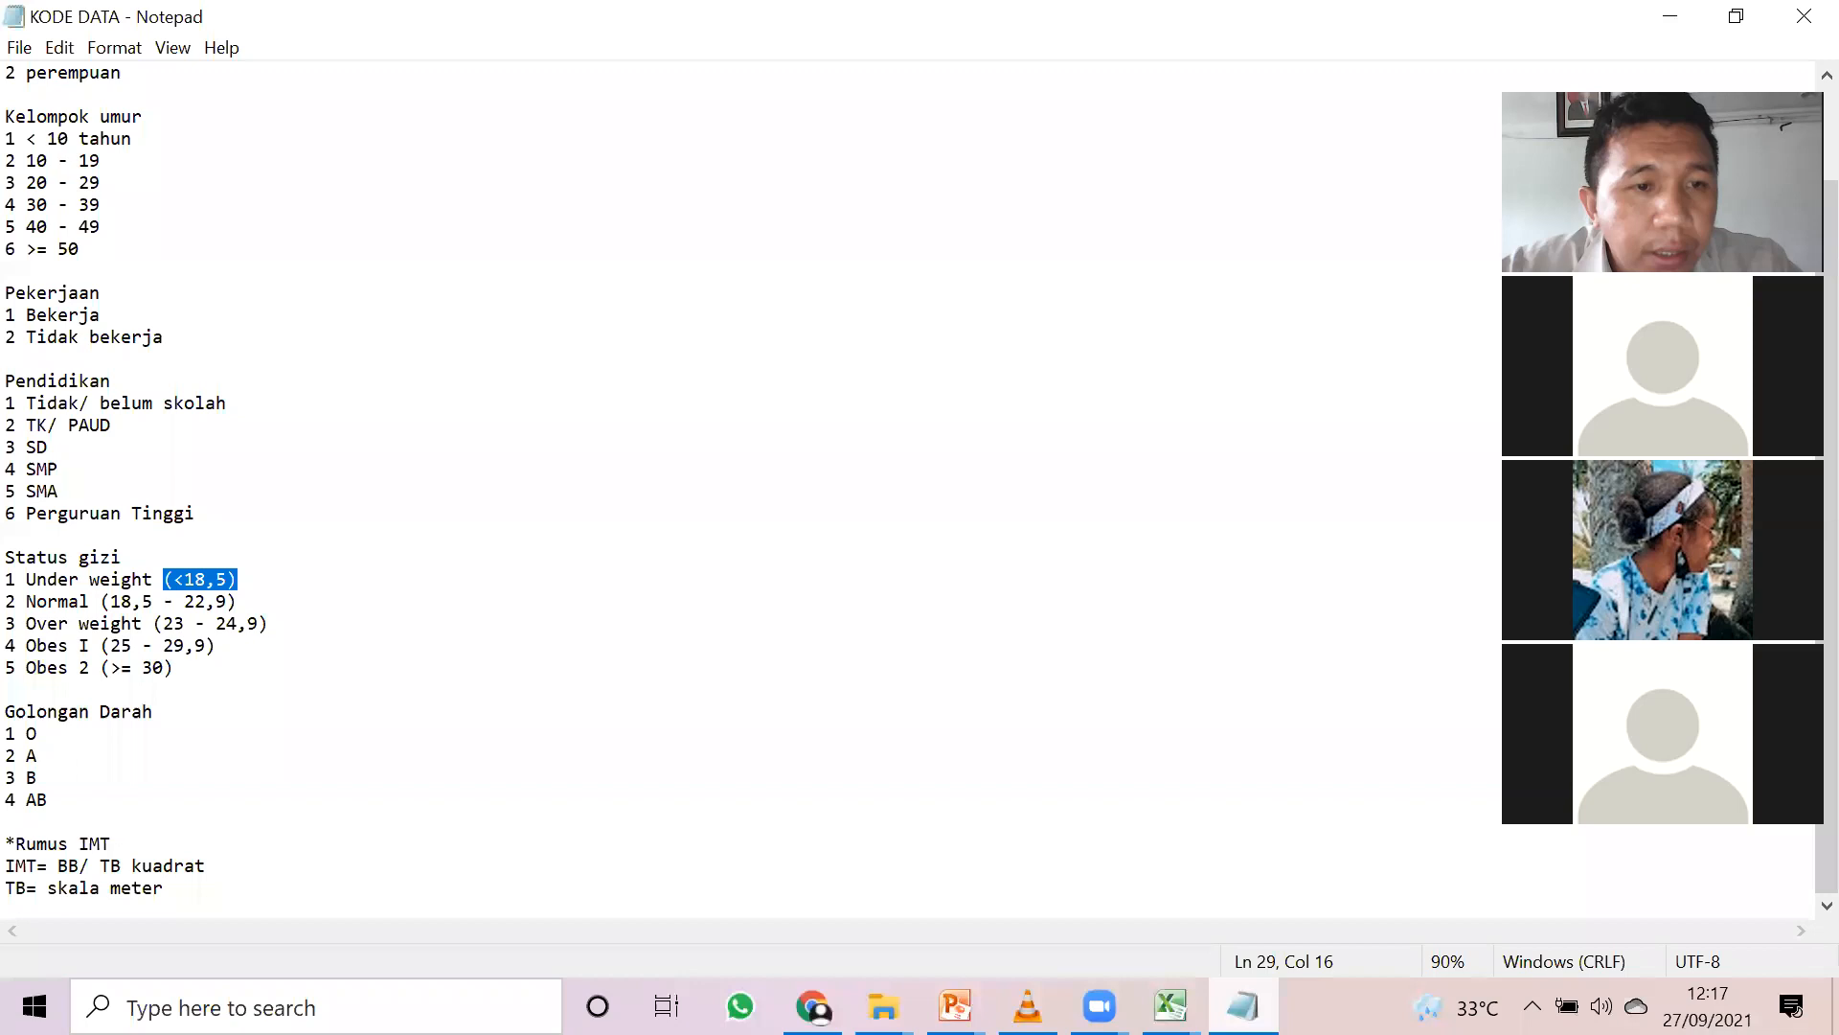
pyautogui.hotkey('alt', 'Tab')
pyautogui.write('2')
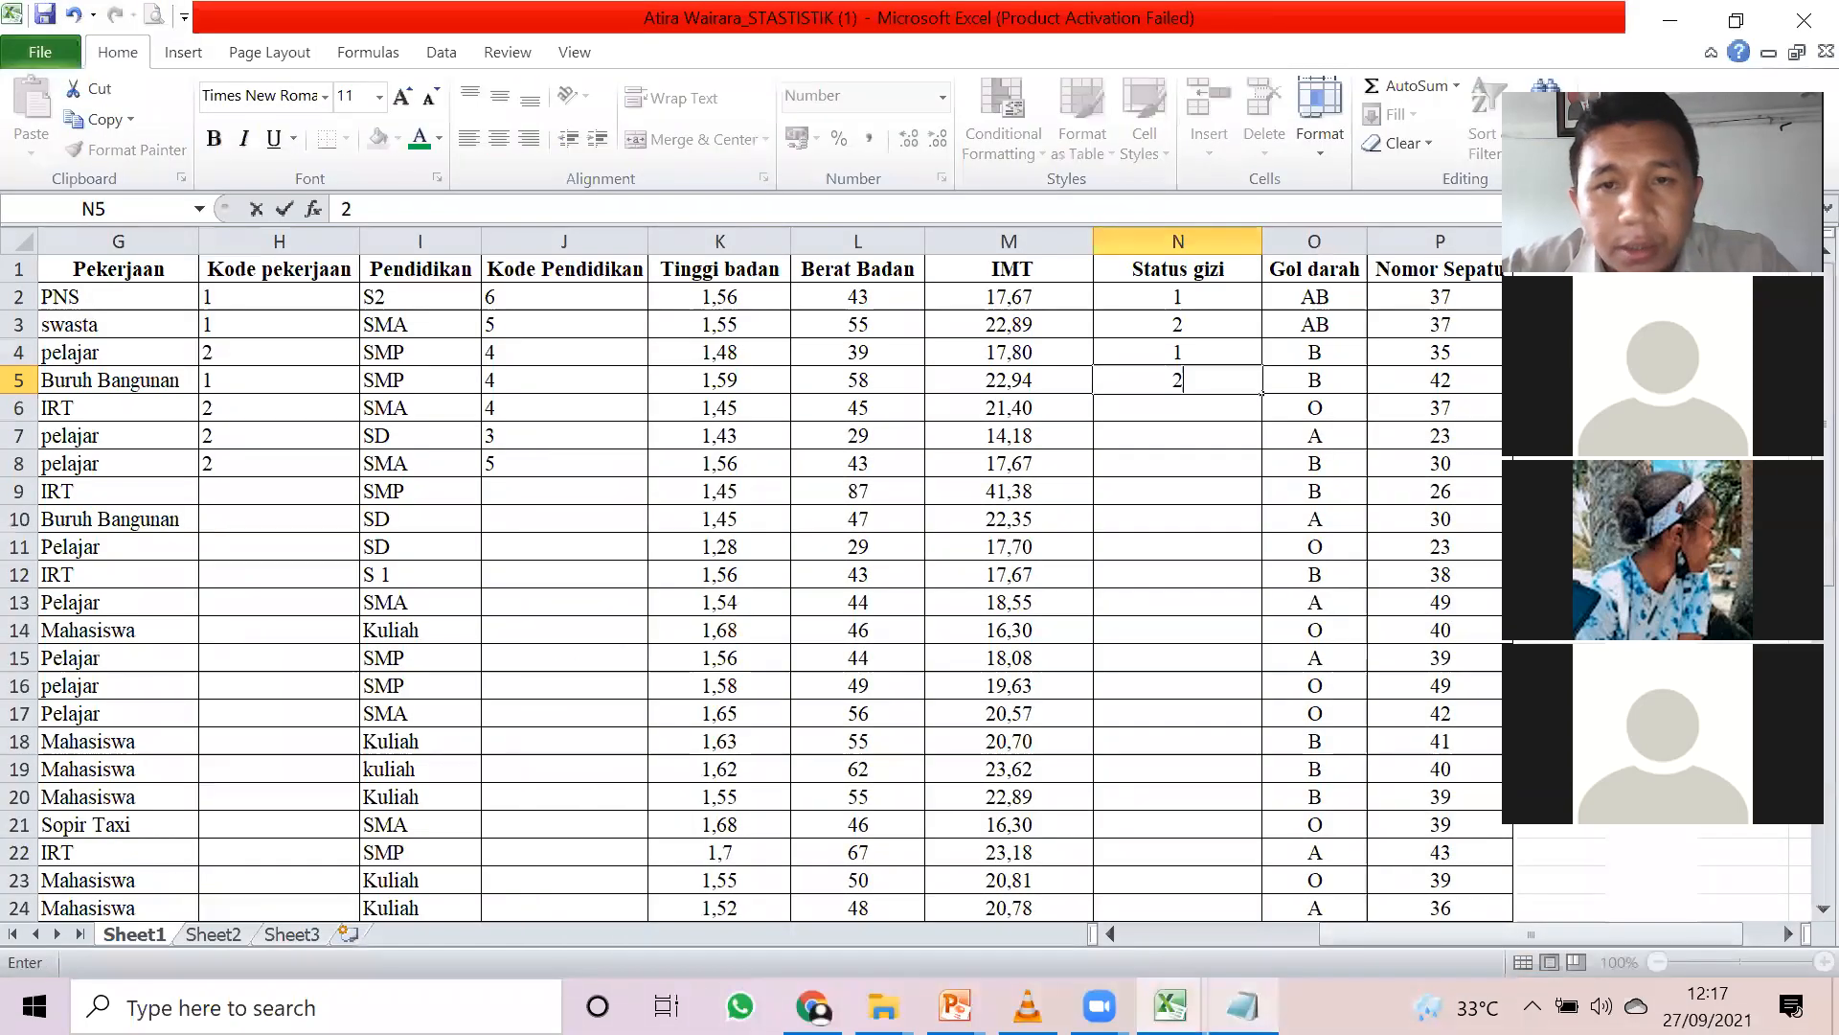
pyautogui.press('Return')
# - Check the Notepad ranges and enter the Status gizi codes 2 in N6, 1 in N7 and 1 in N8
pyautogui.hotkey('alt', 'Tab')
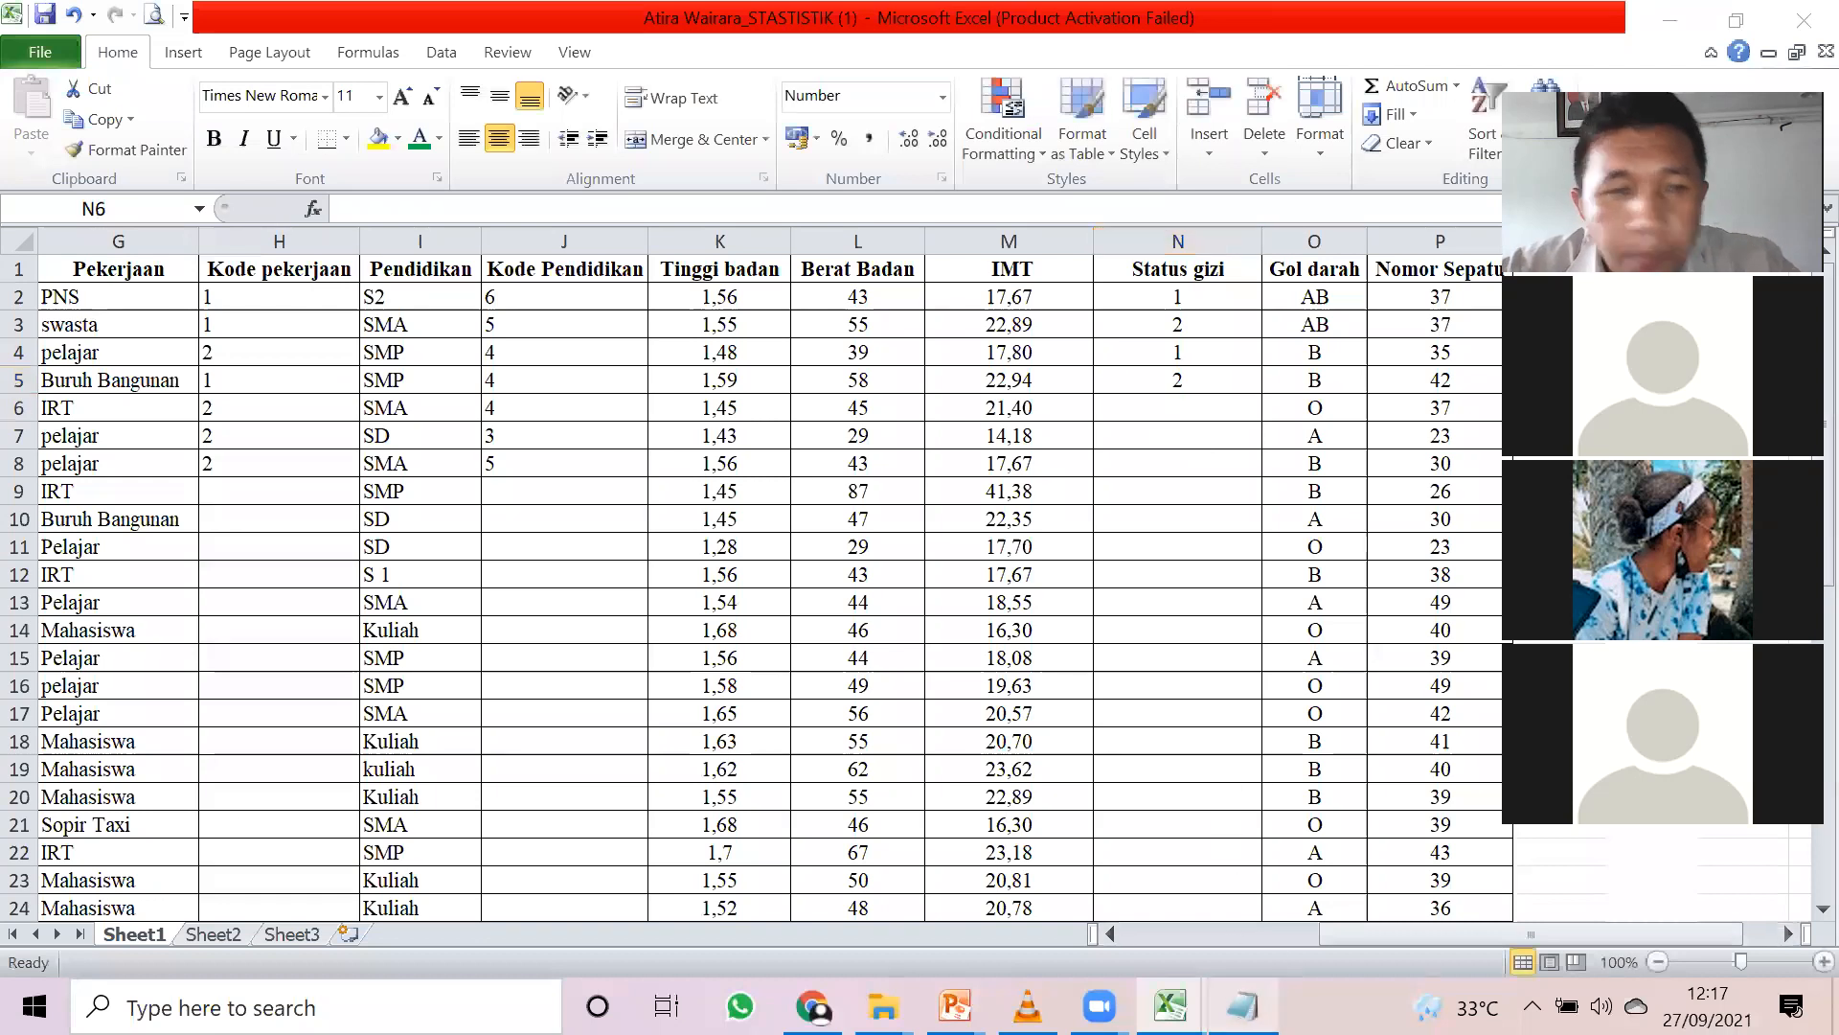
pyautogui.hotkey('alt', 'Tab')
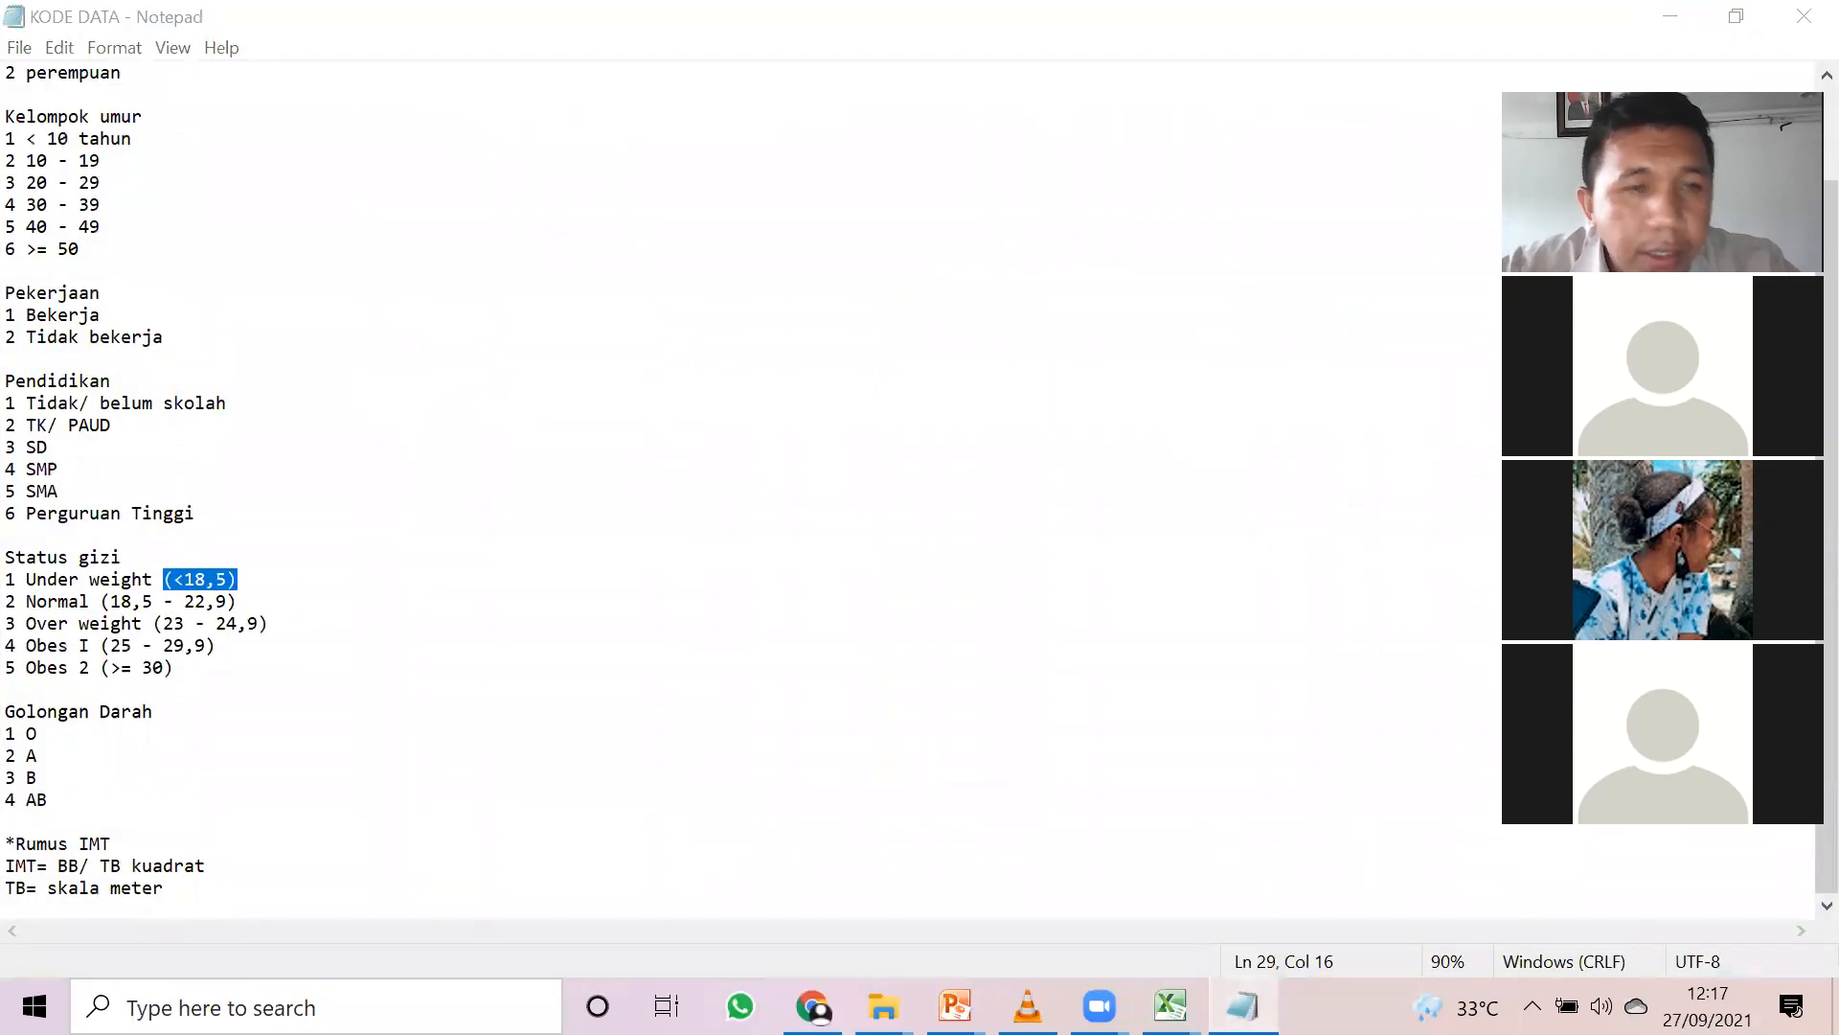
pyautogui.write('2')
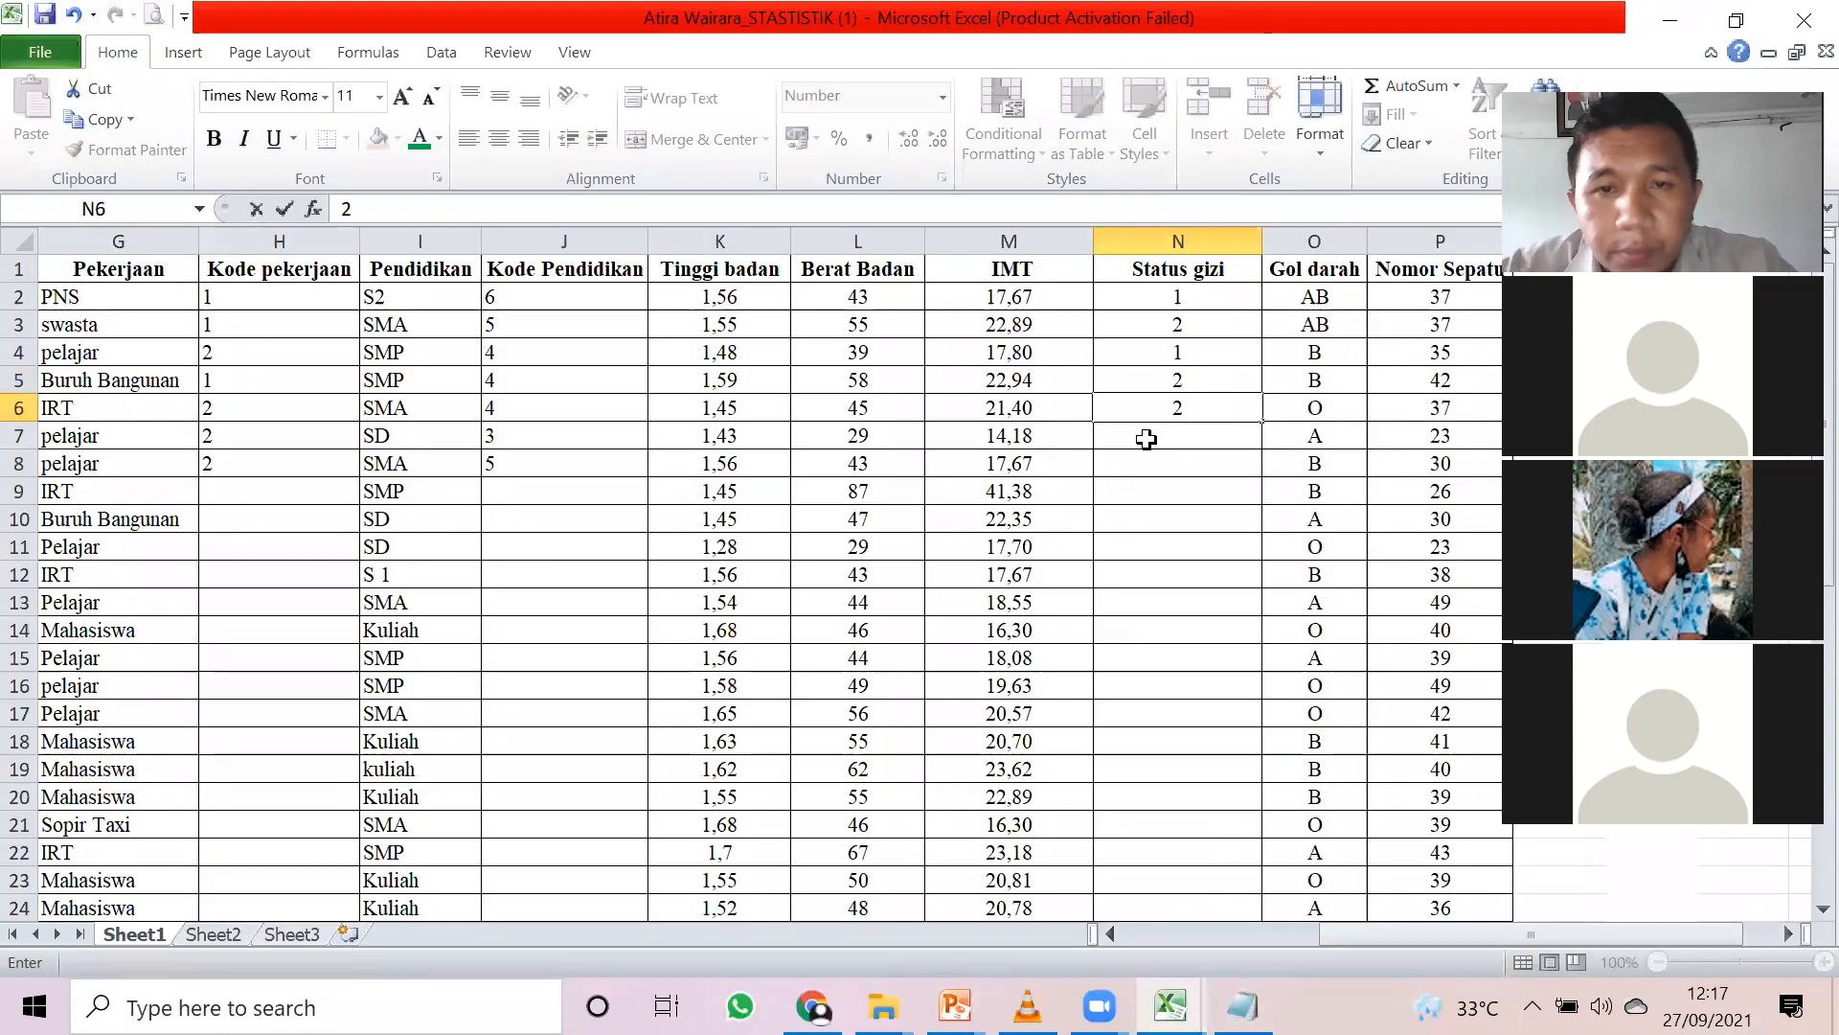
pyautogui.press('Return')
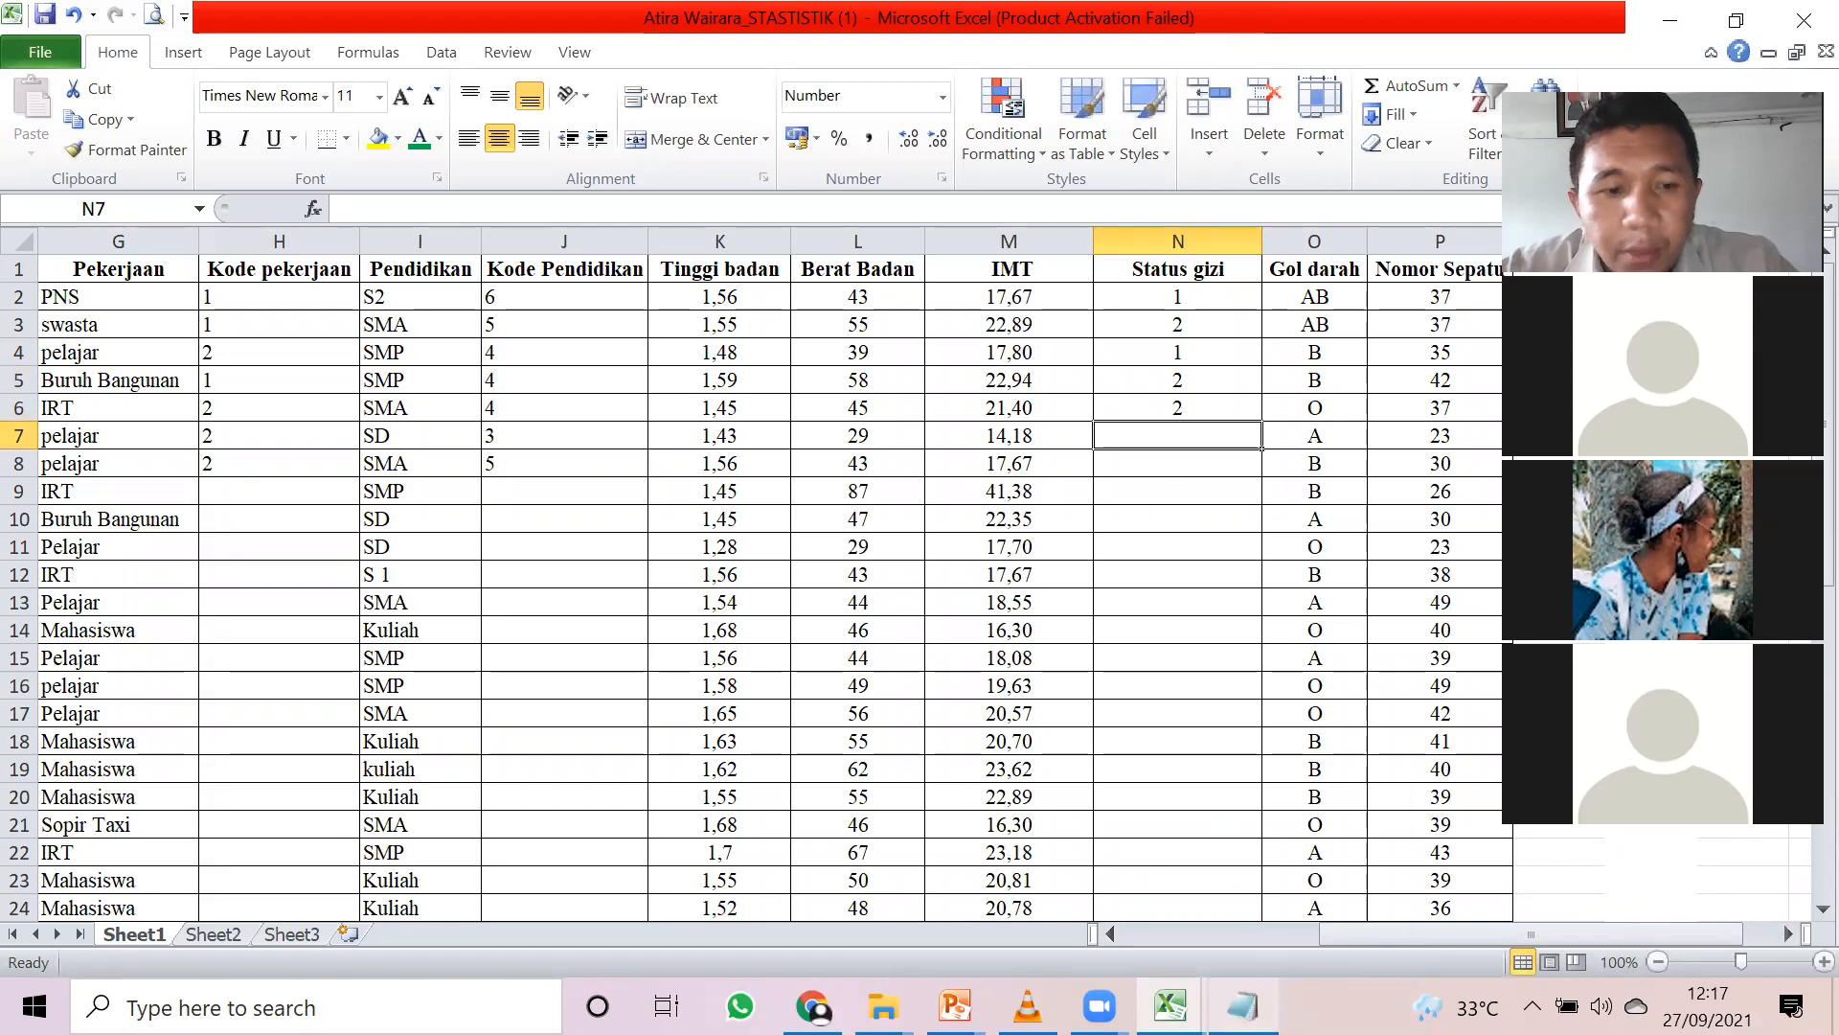
pyautogui.write('1')
pyautogui.press('Return')
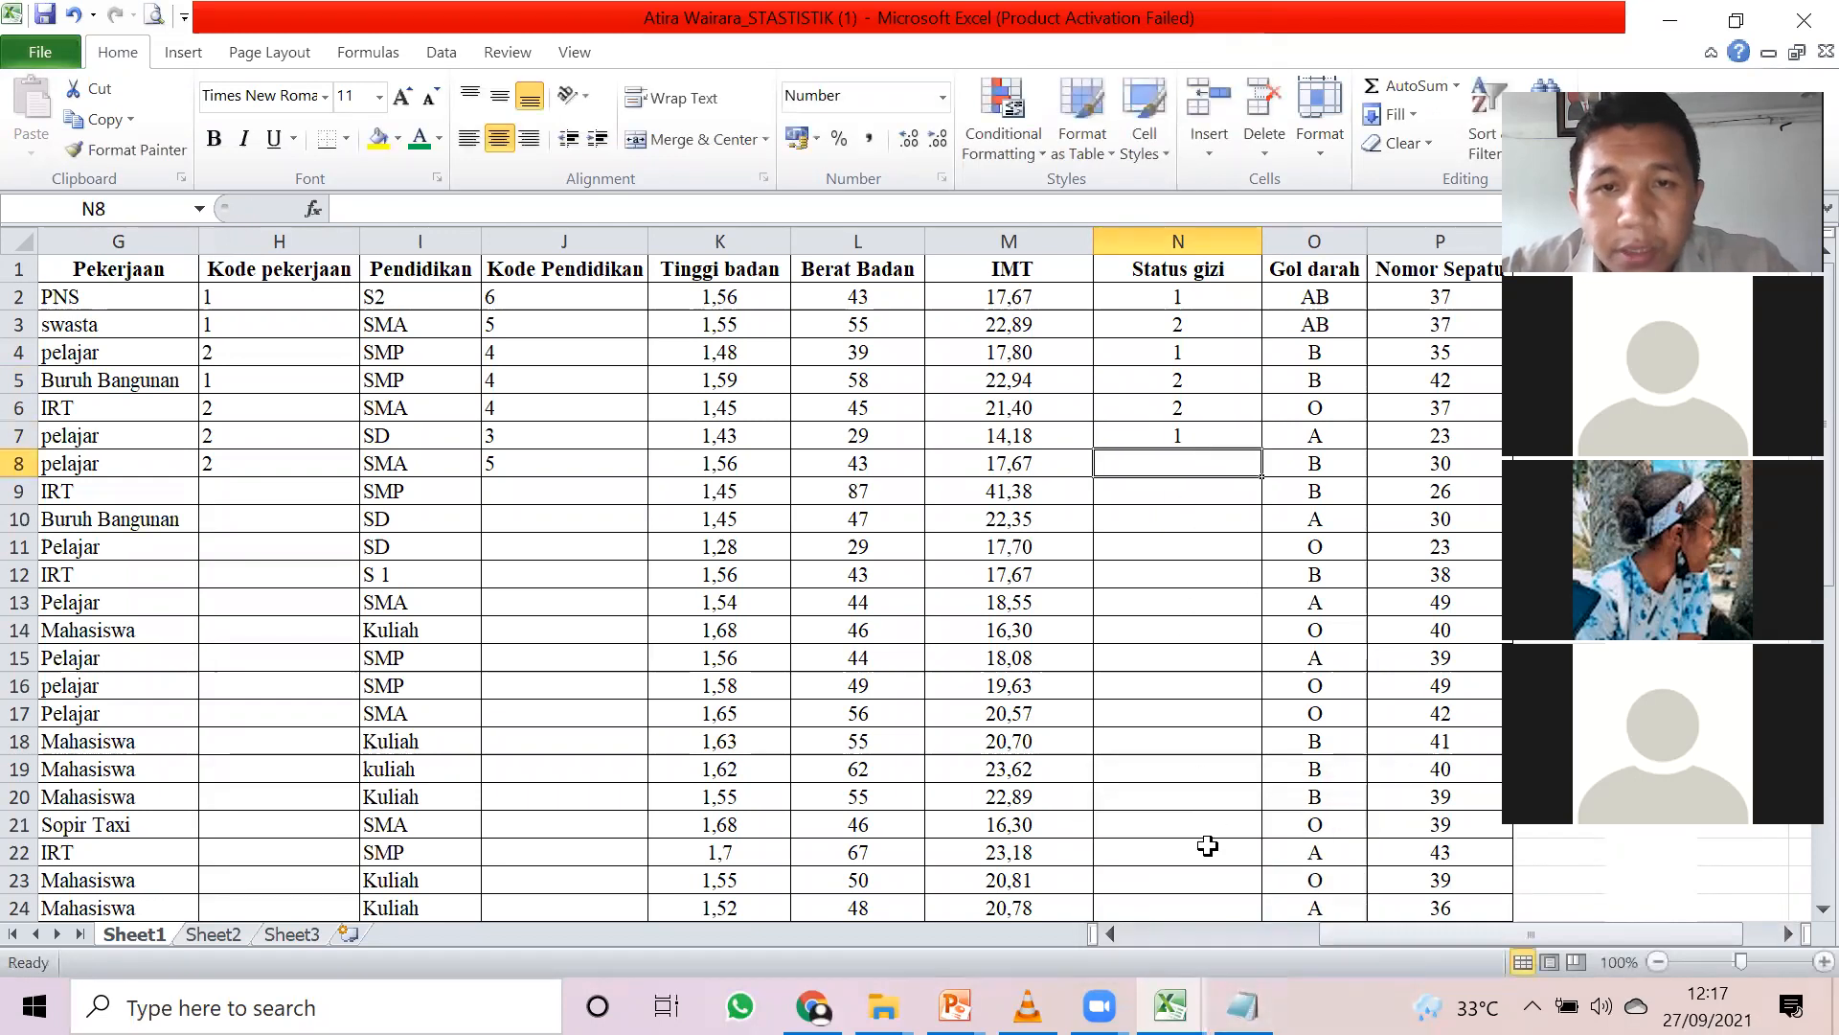
pyautogui.write('1')
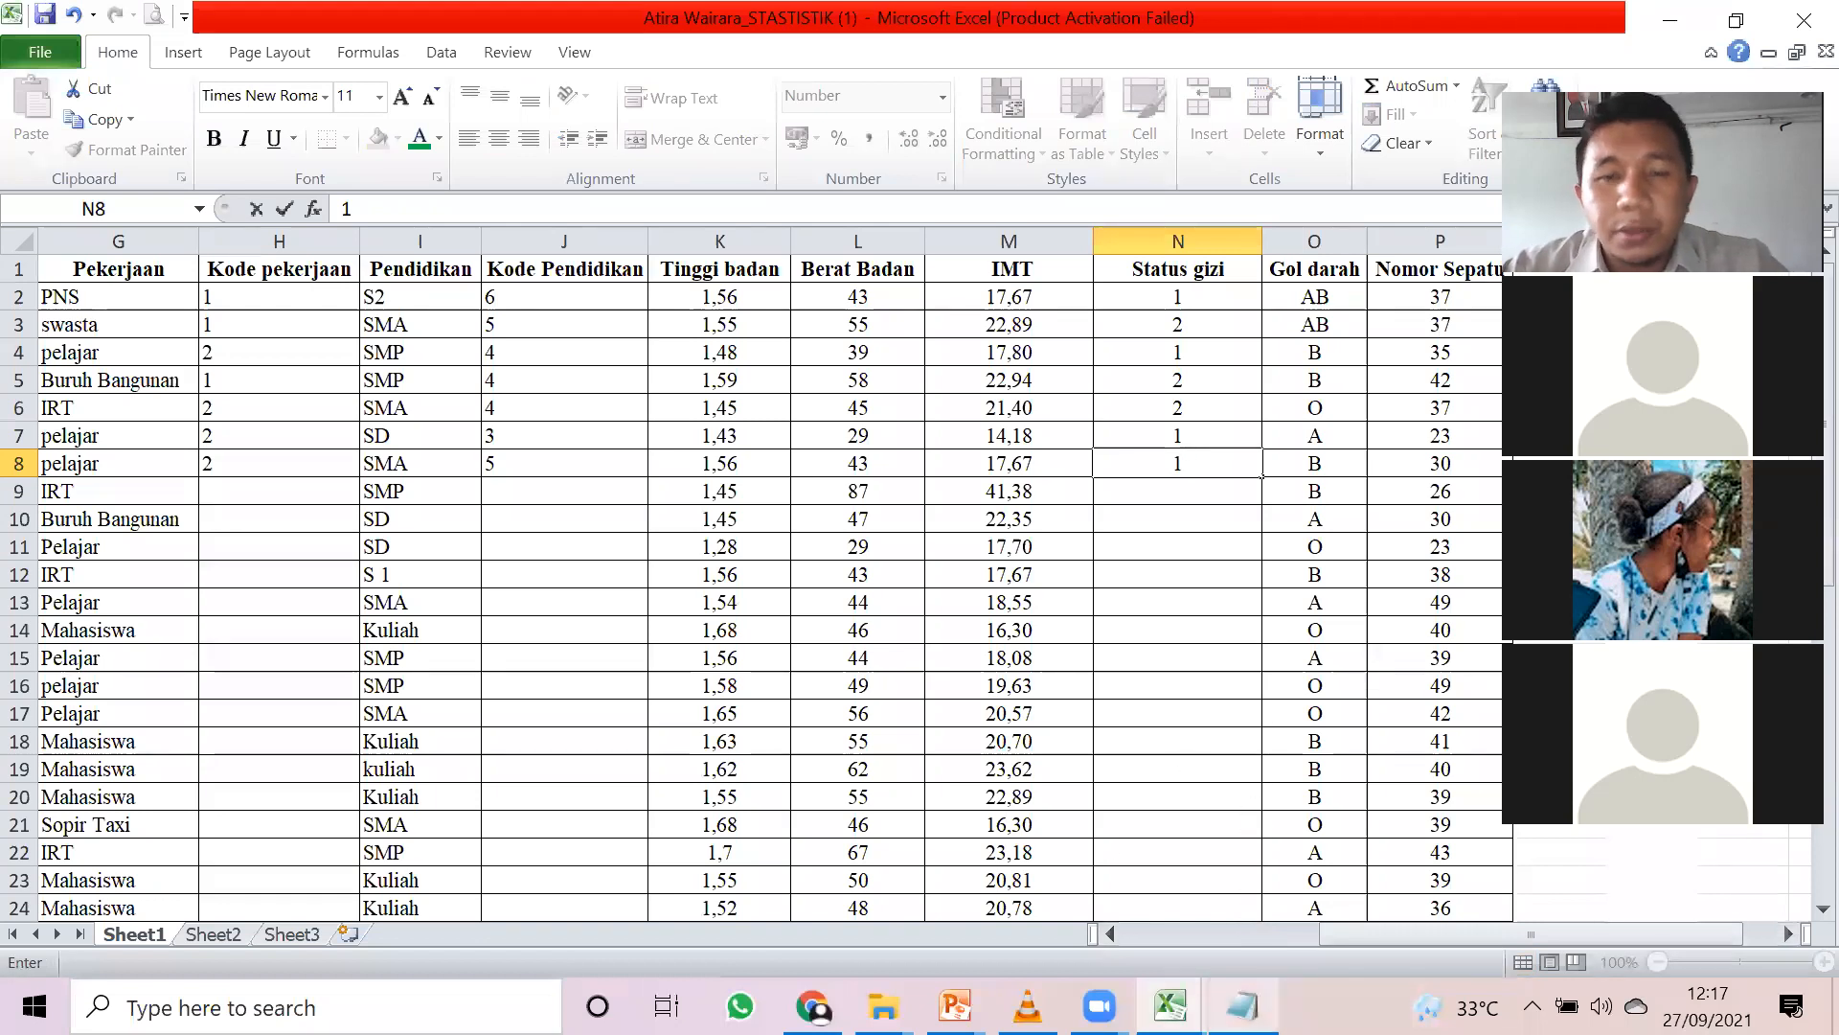
# - Review the IMT column values in Excel against the Status gizi categories in the KODE DATA Notepad file
pyautogui.click(1243, 1006)
pyautogui.hotkey('alt', 'Tab')
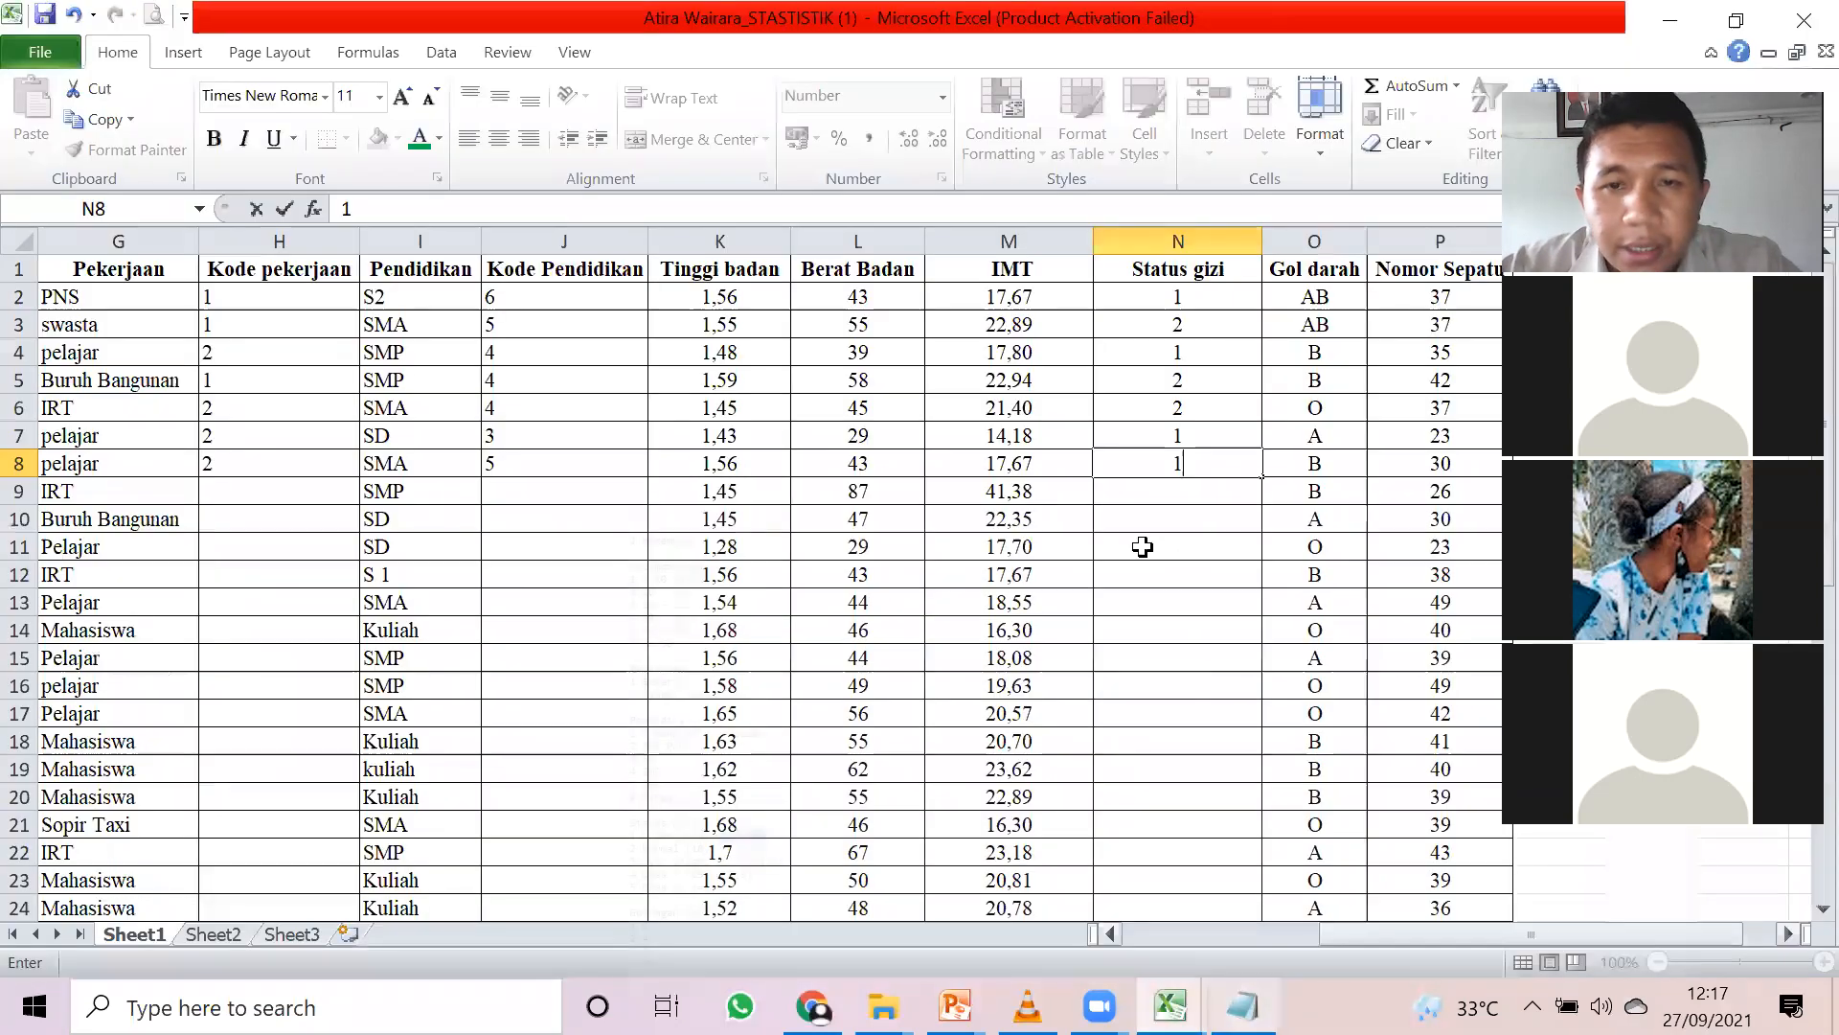
pyautogui.moveTo(994, 303); pyautogui.dragTo(1014, 803)
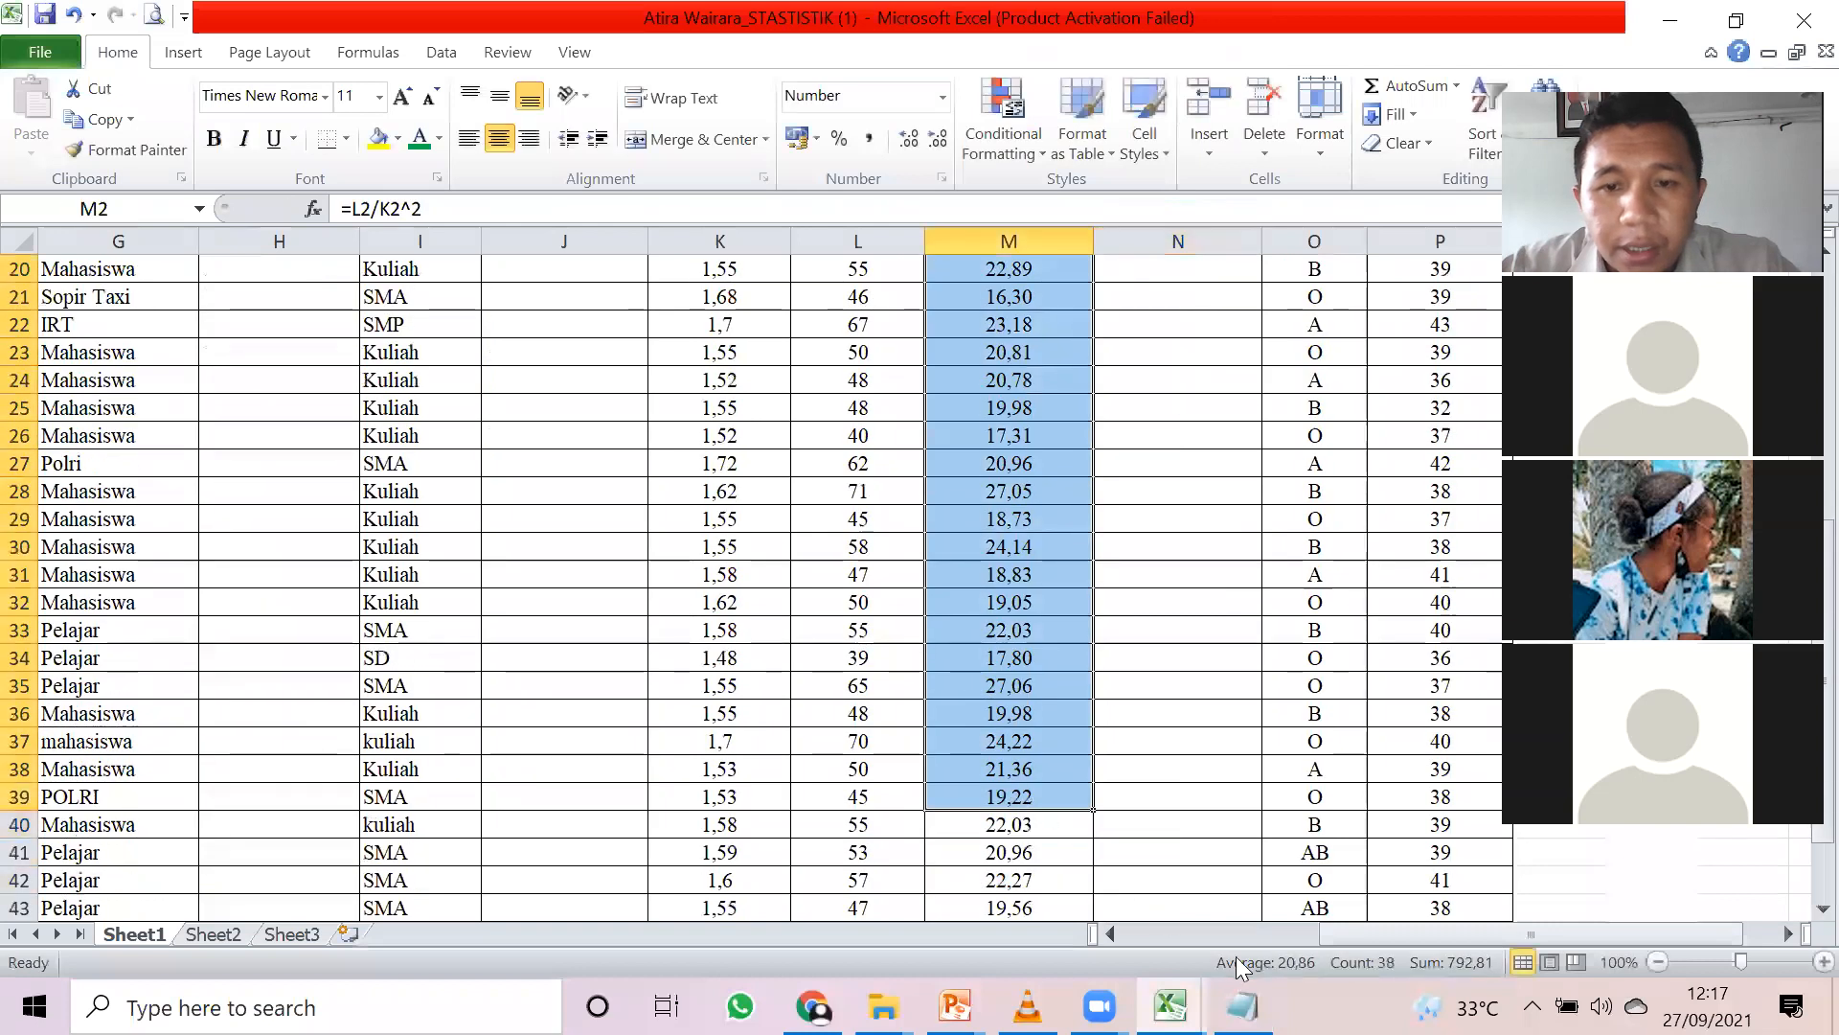
pyautogui.click(1242, 1006)
pyautogui.moveTo(234, 674); pyautogui.dragTo(49, 567)
pyautogui.click(755, 681)
pyautogui.hotkey('alt', 'Tab')
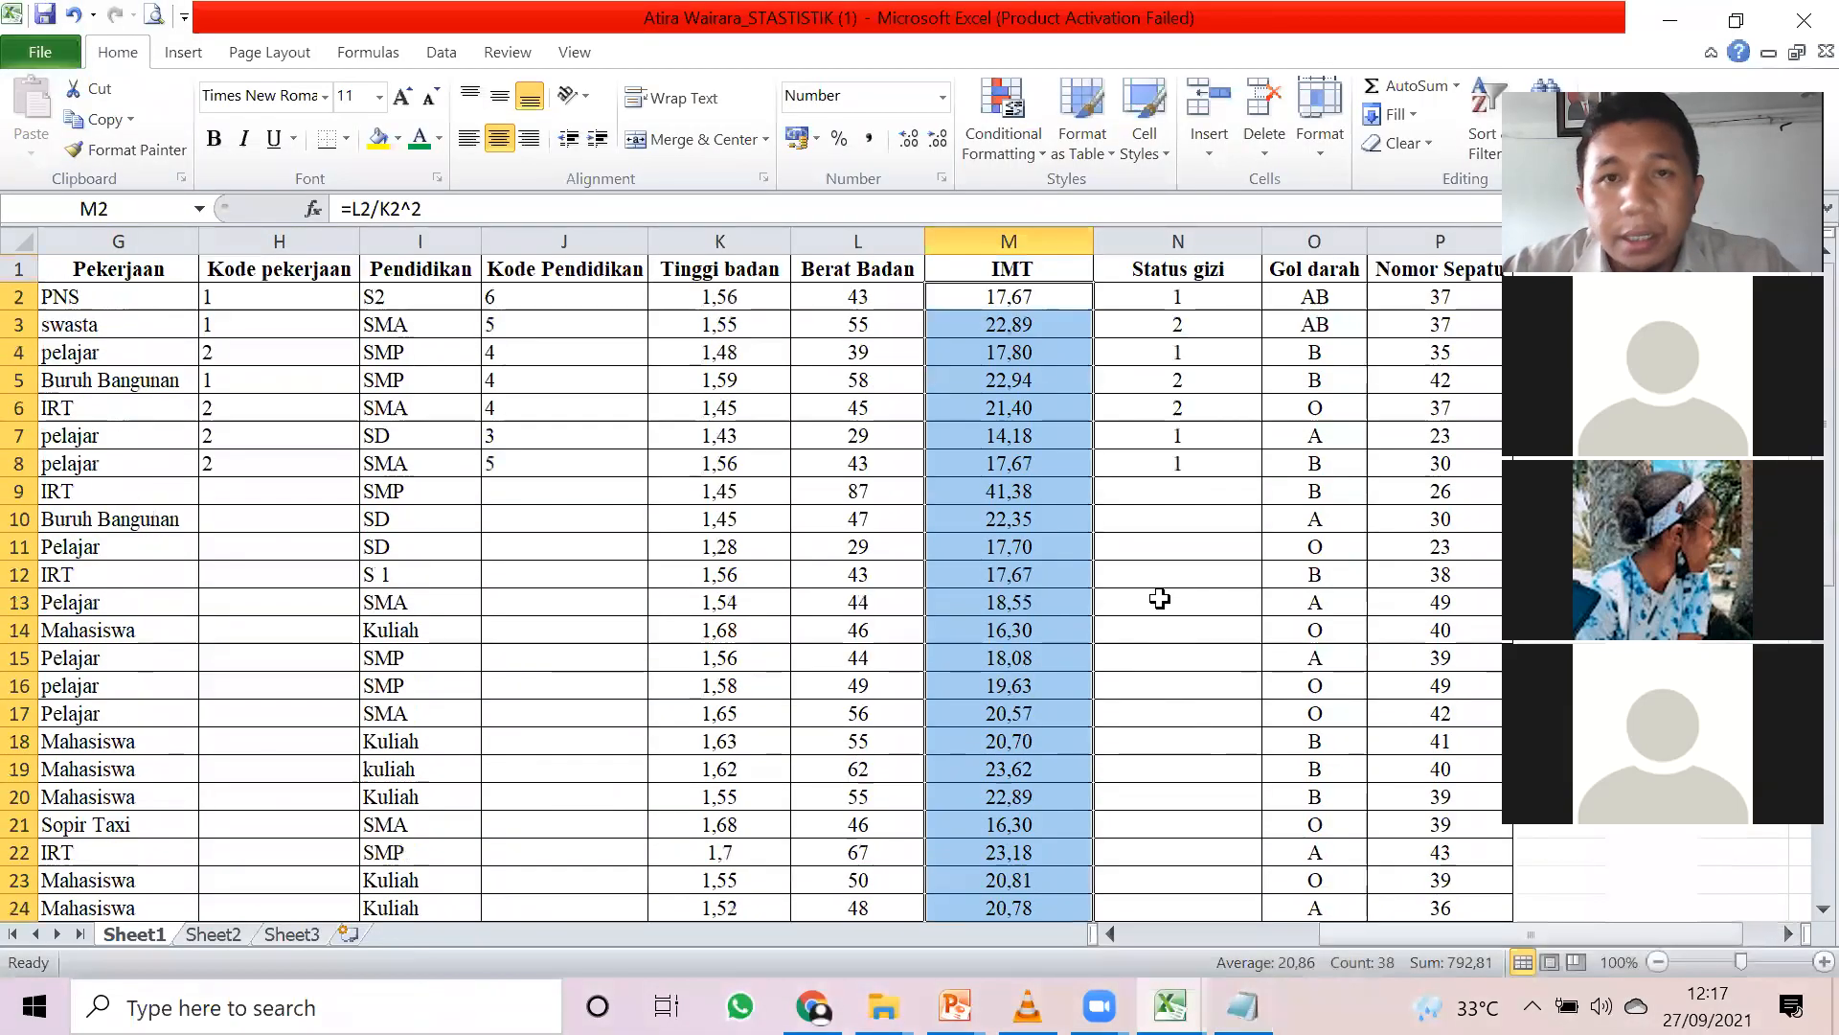
# - Insert a column between Gol darah and Nomor Sepatu, give it the header "Kode GolDa" and fit its width to the header
pyautogui.moveTo(1356, 937); pyautogui.dragTo(1437, 935)
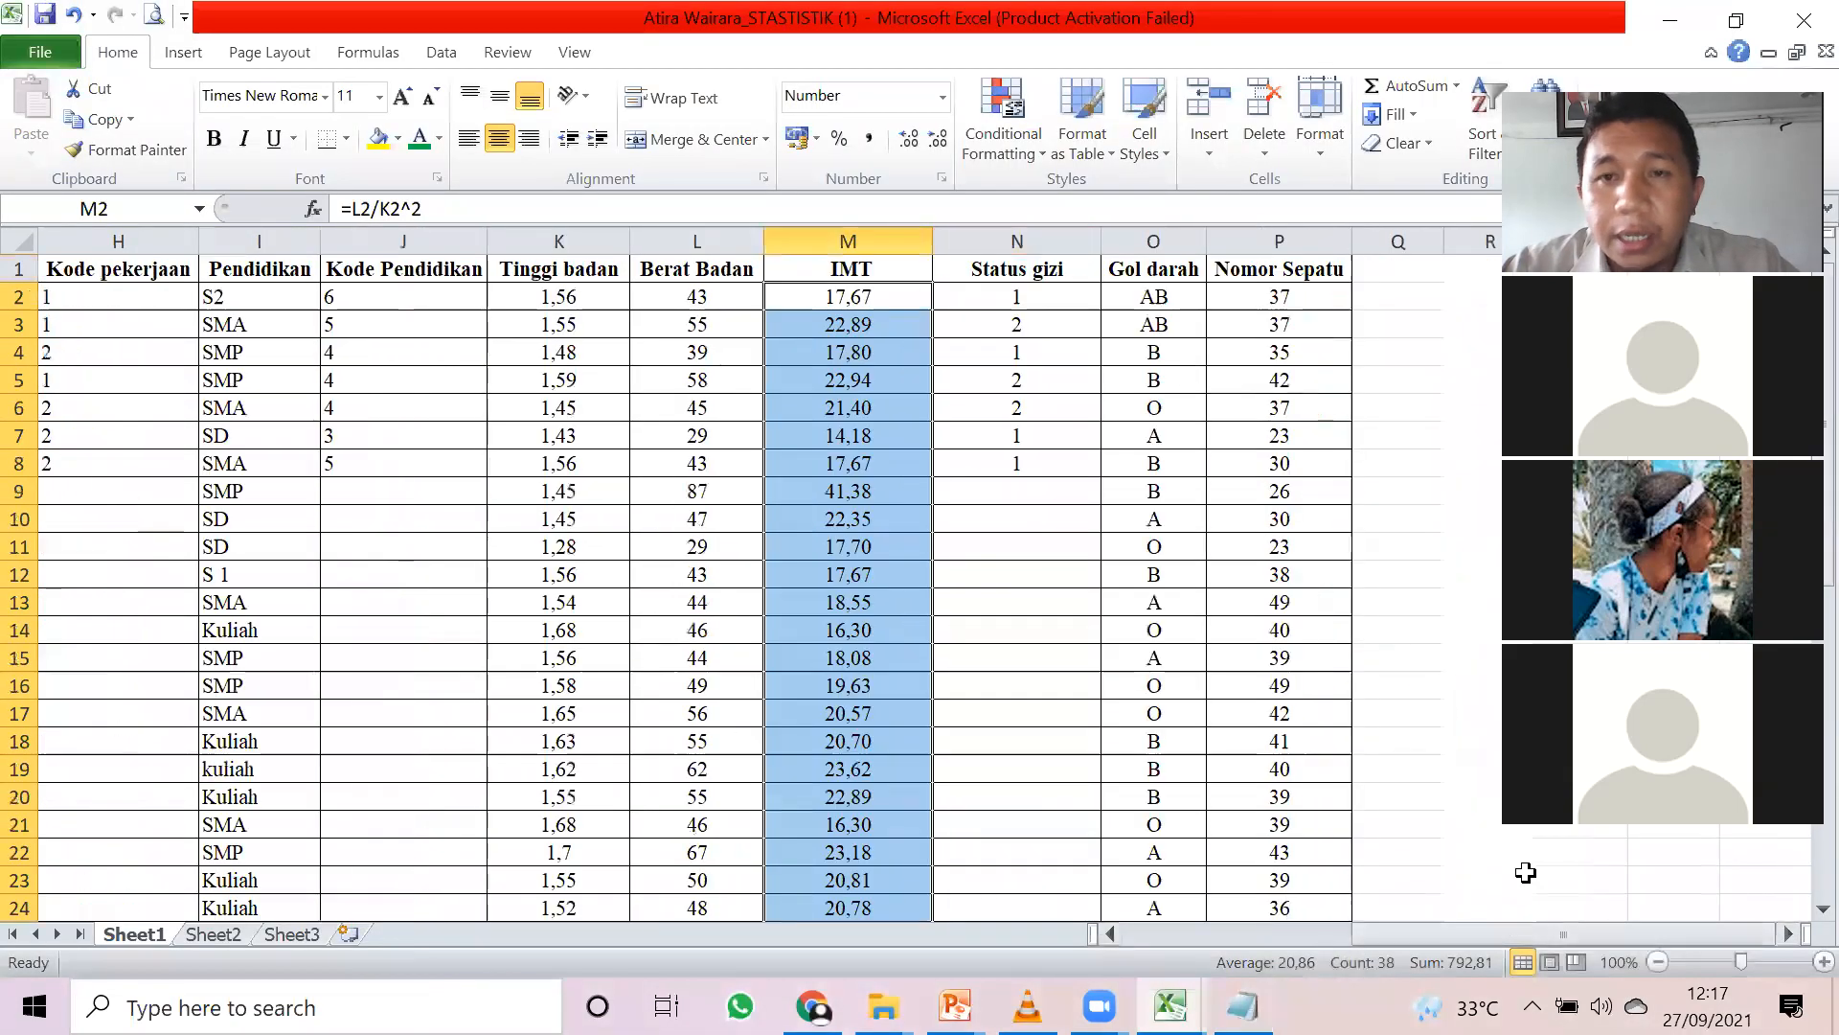
pyautogui.click(1264, 241)
pyautogui.rightClick(1263, 243)
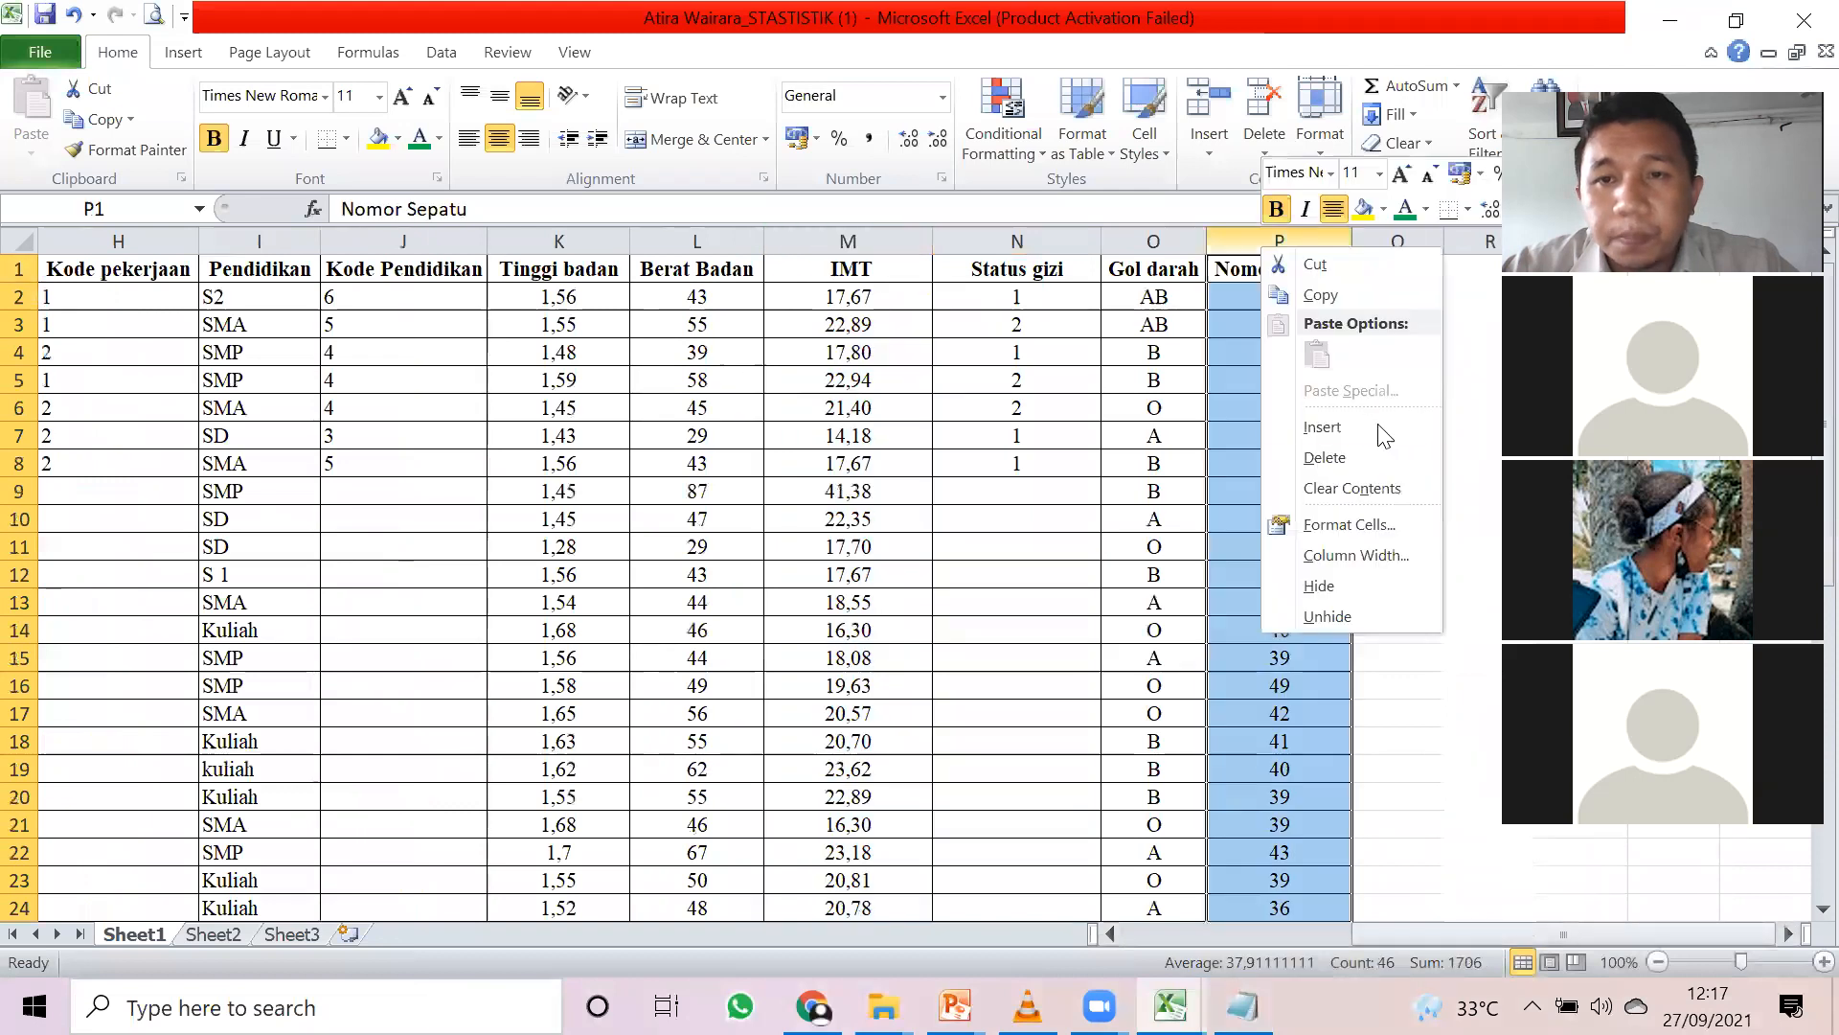
pyautogui.click(1374, 423)
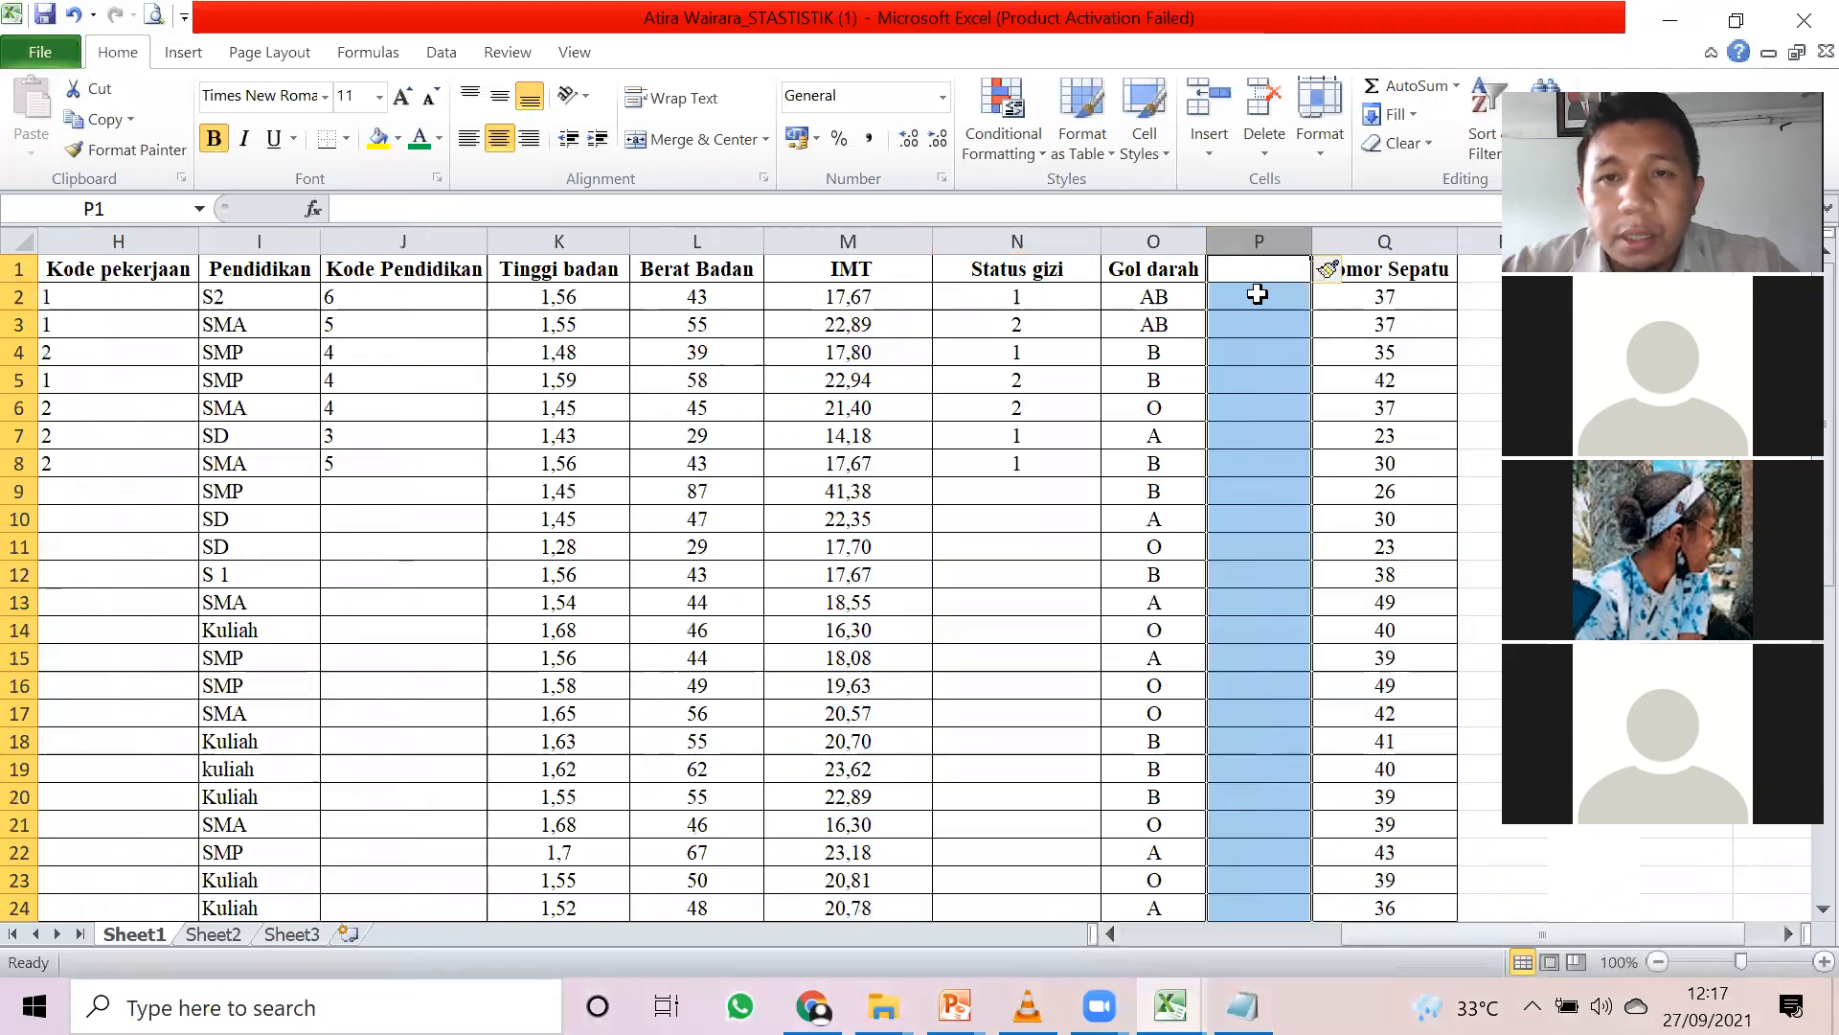
pyautogui.click(1257, 269)
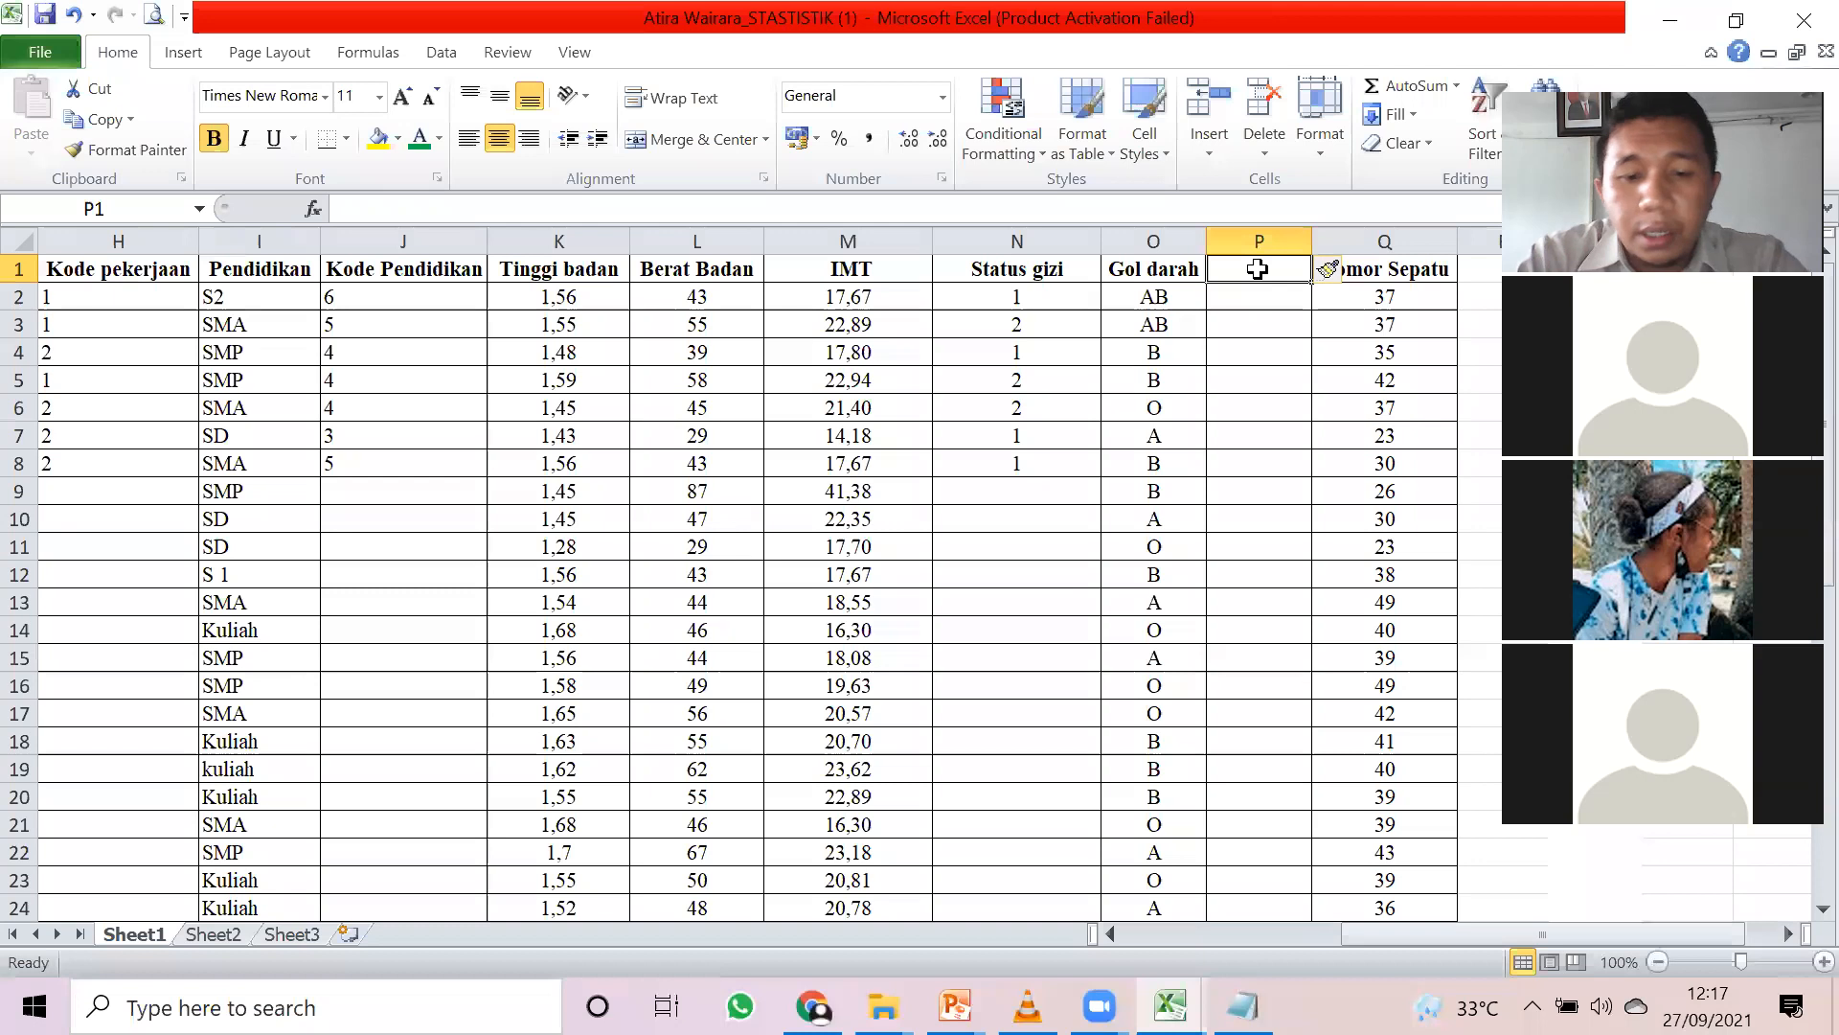
pyautogui.write('Kode ')
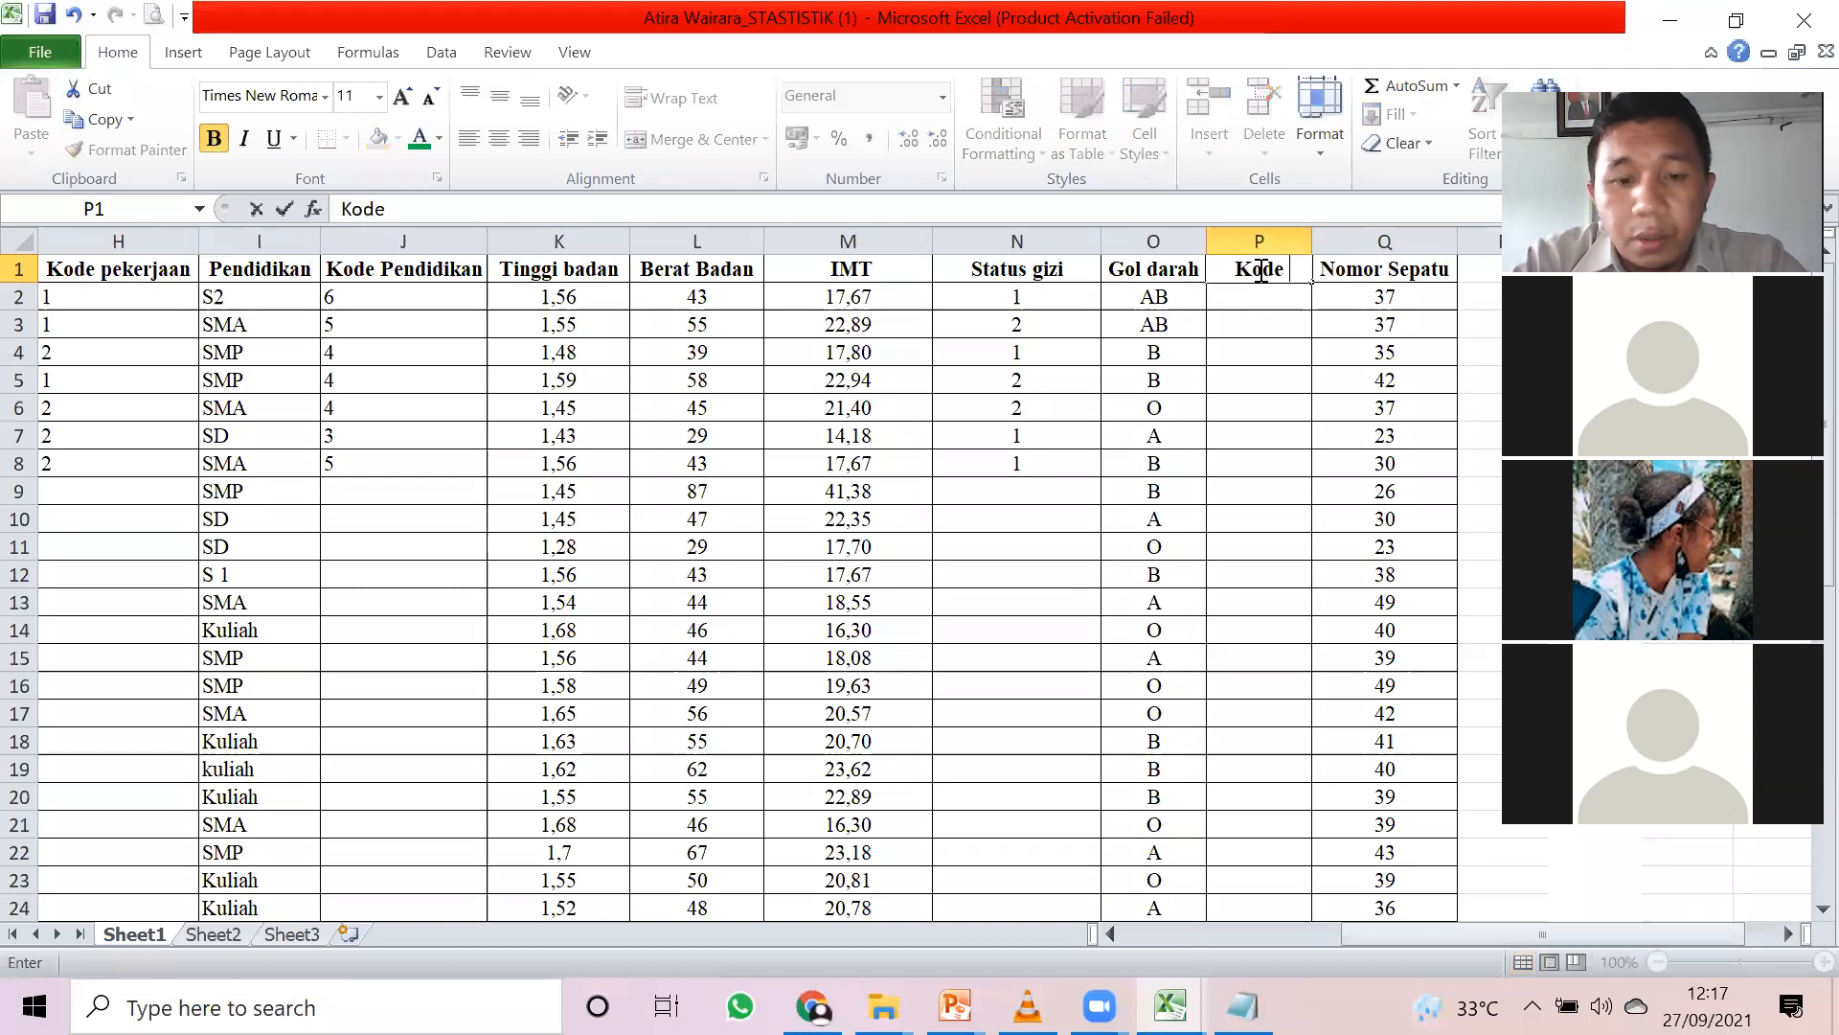
pyautogui.write('GolDa')
pyautogui.press('Return')
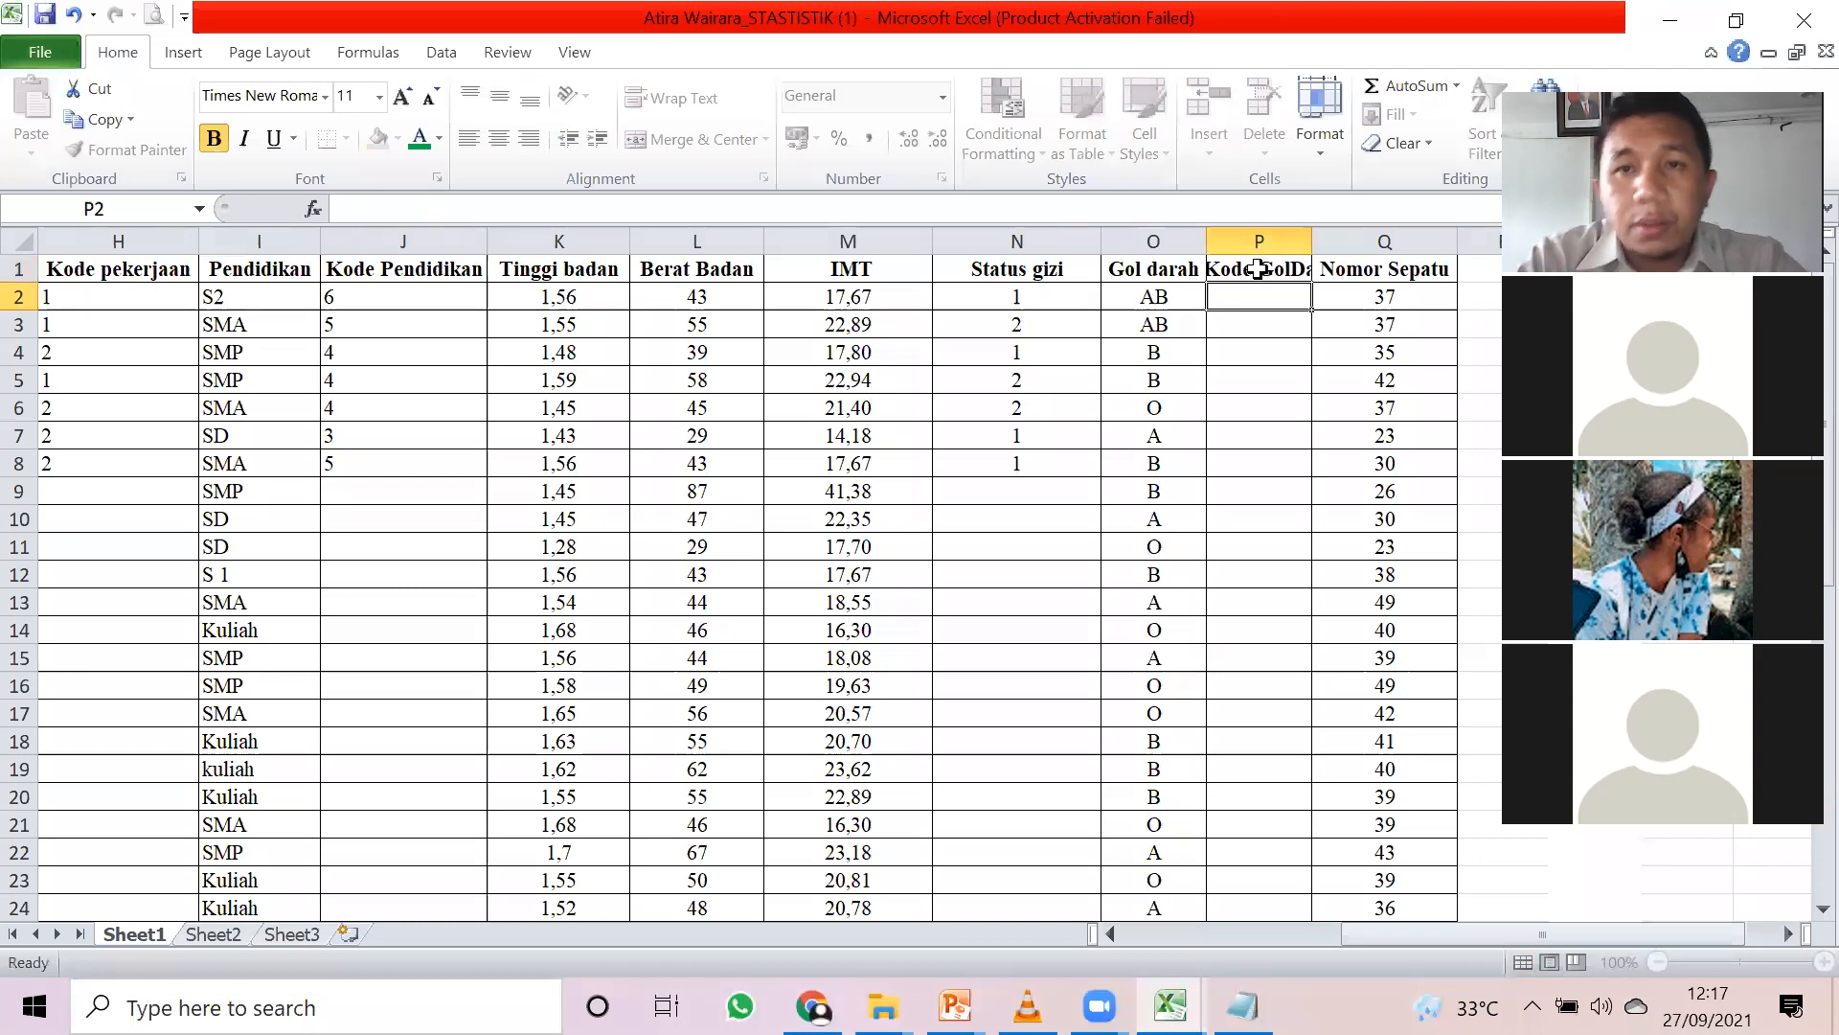
pyautogui.doubleClick(1311, 242)
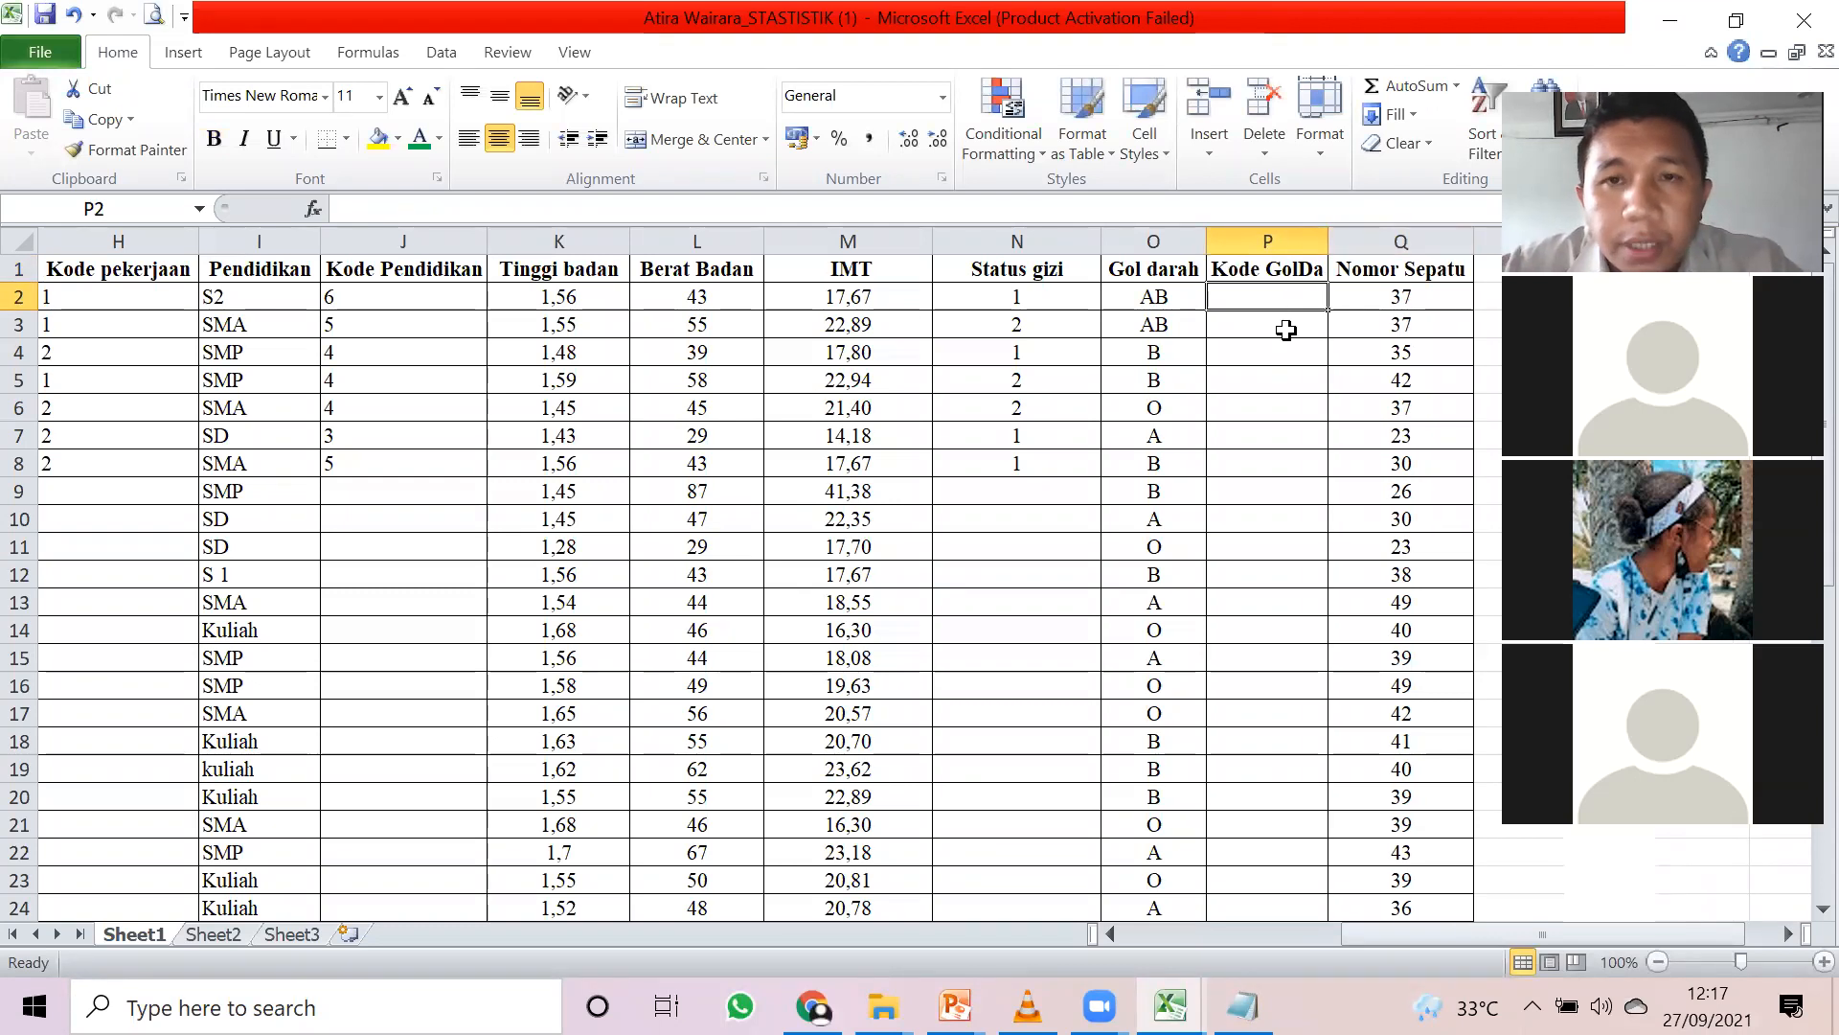
# - Switch to the KODE DATA Notepad file and review the Golongan Darah codes
pyautogui.click(1244, 1006)
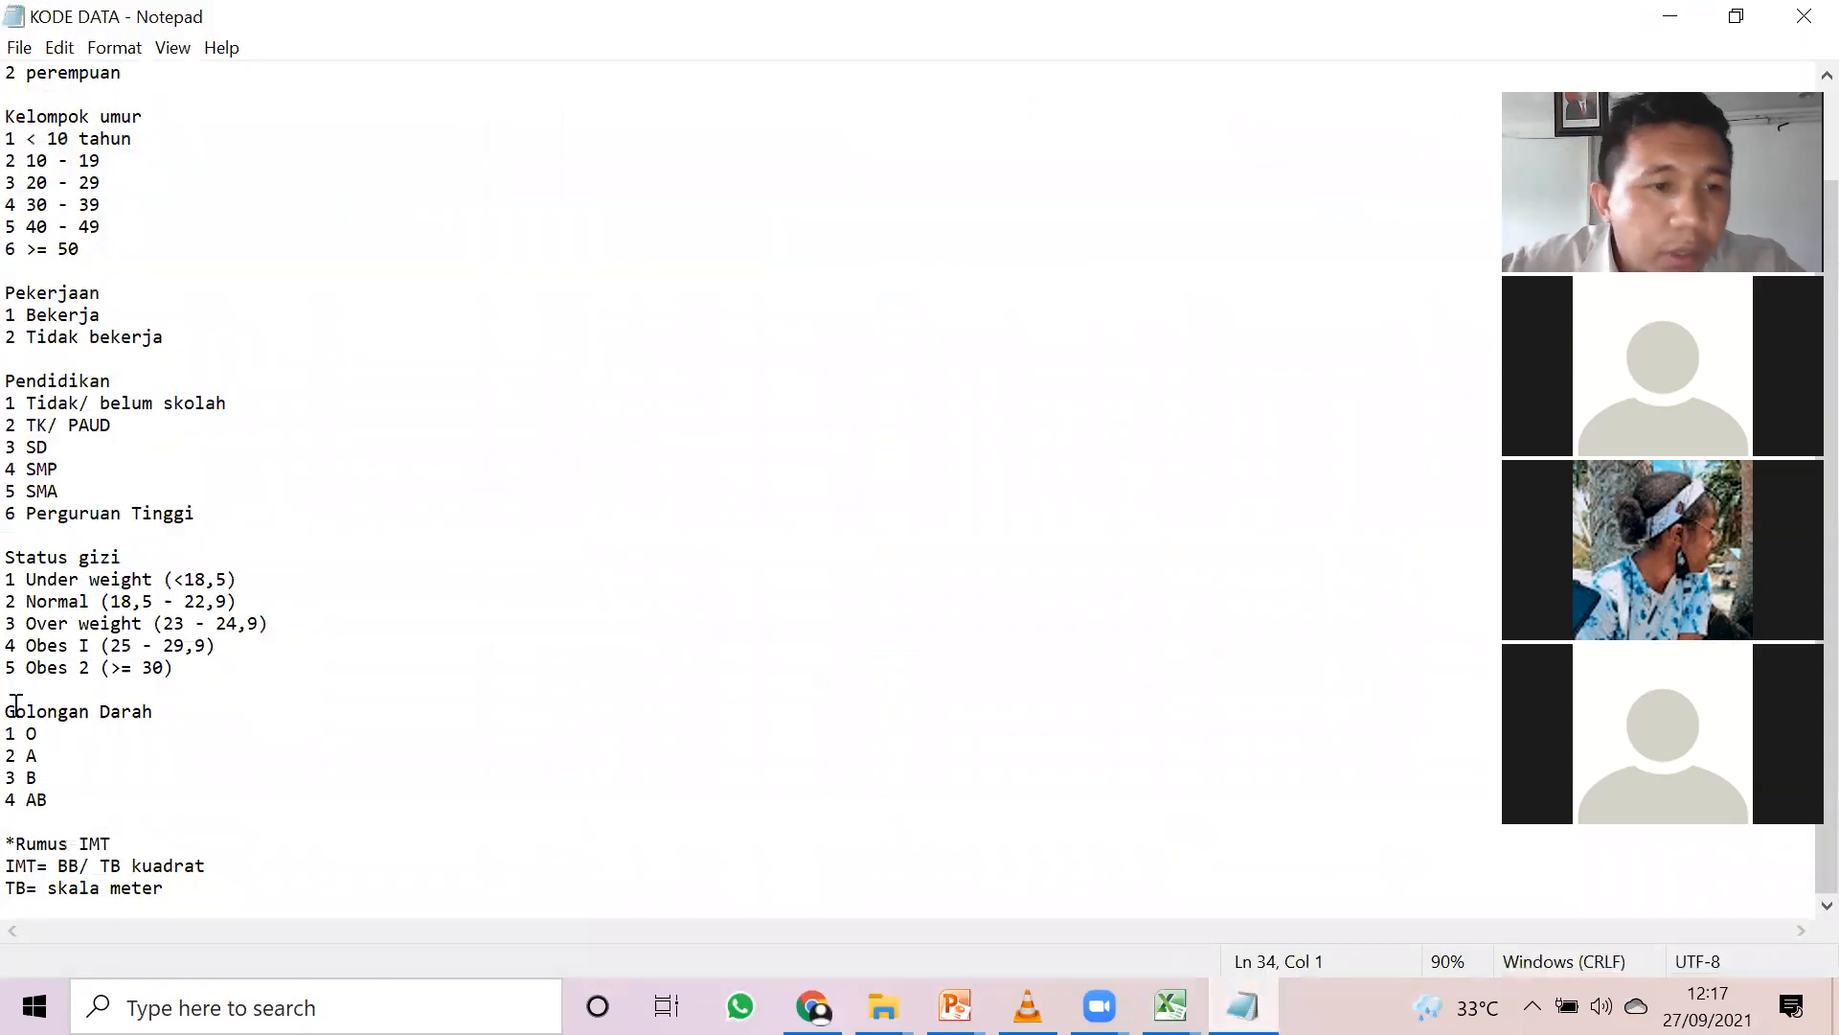
pyautogui.moveTo(72, 804); pyautogui.dragTo(8, 713)
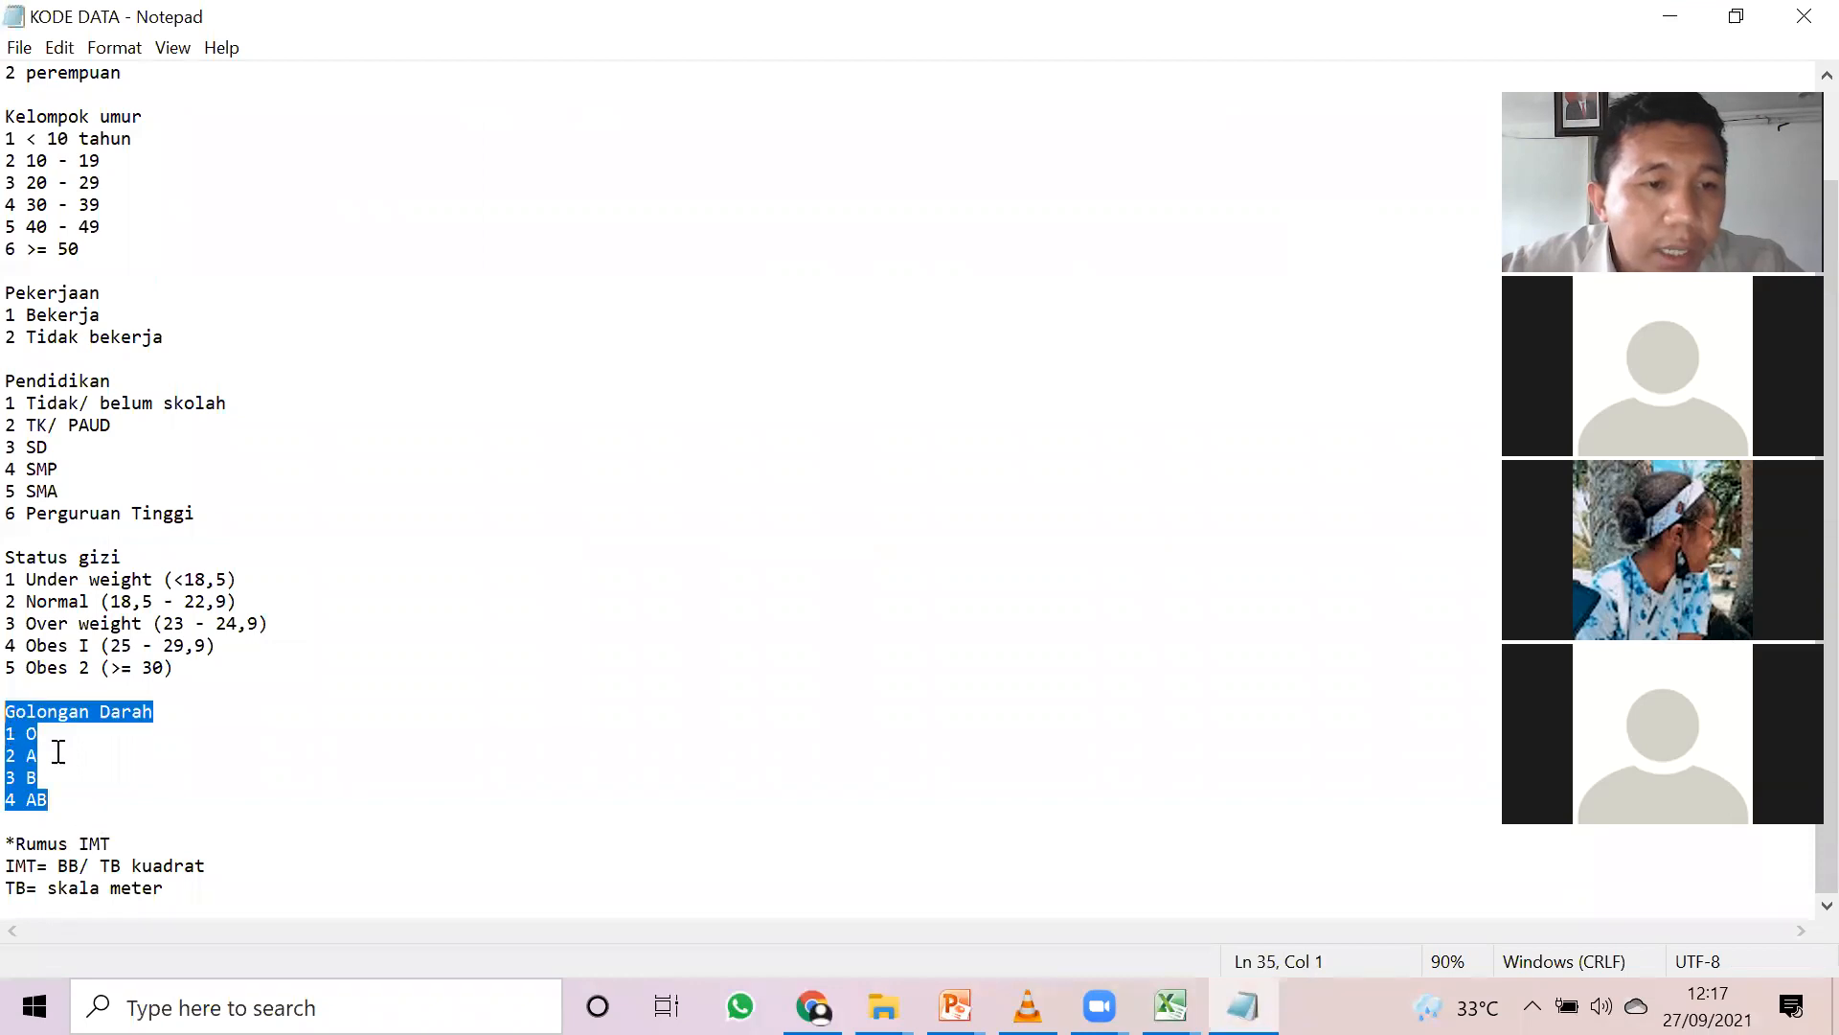
pyautogui.click(58, 752)
pyautogui.click(63, 800)
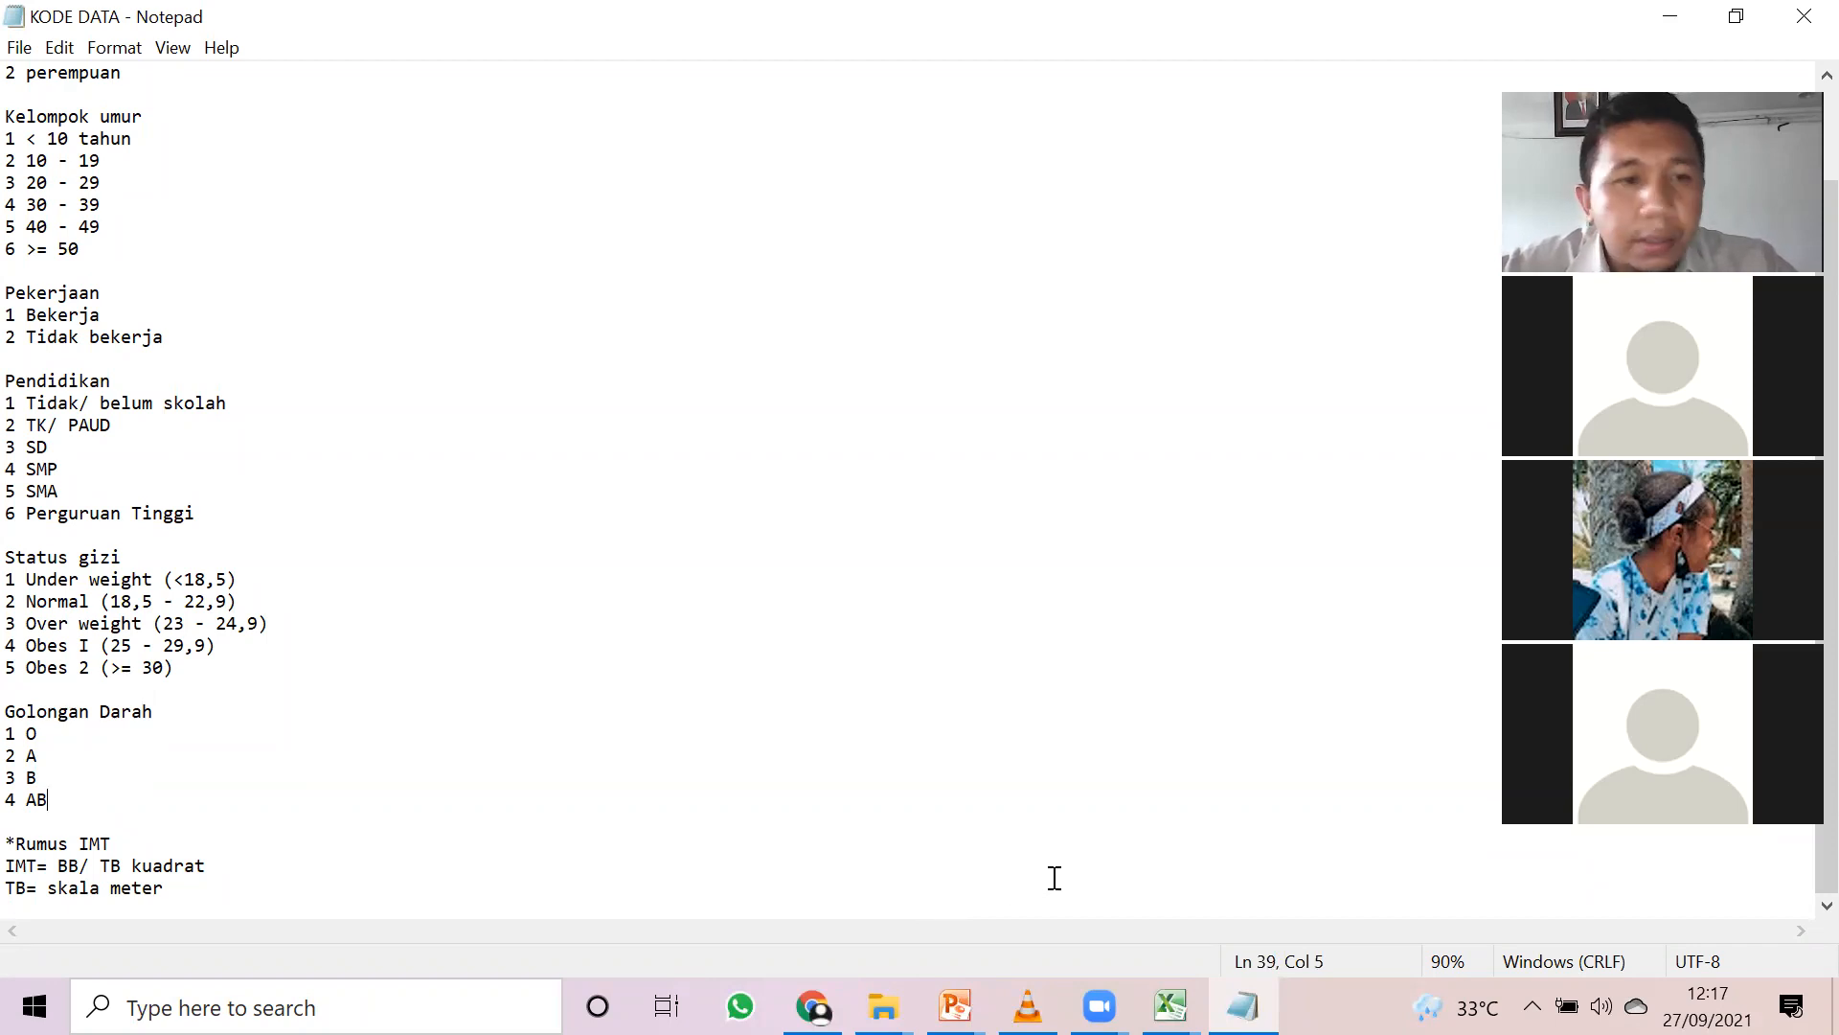
# - Check the Golongan Darah codes in Notepad and enter the Kode GolDa code 4 in Excel cells P2 and P3
pyautogui.click(1169, 1006)
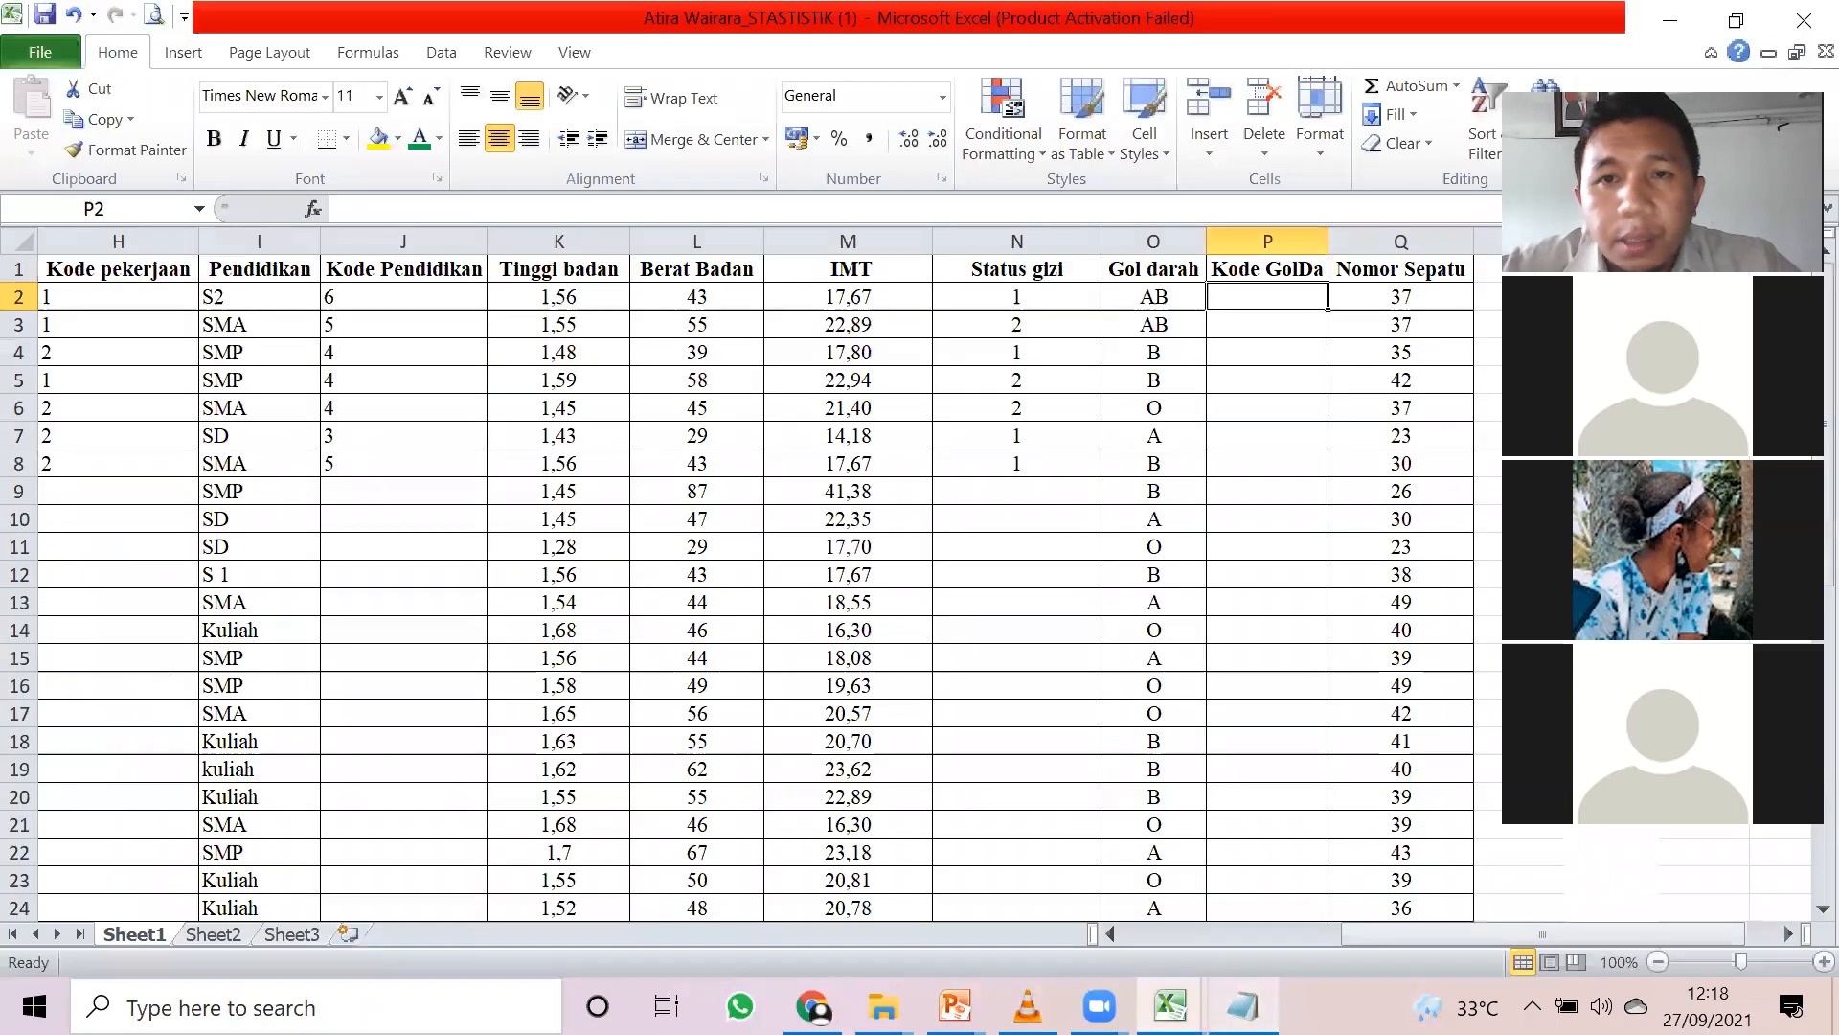
pyautogui.click(1243, 1006)
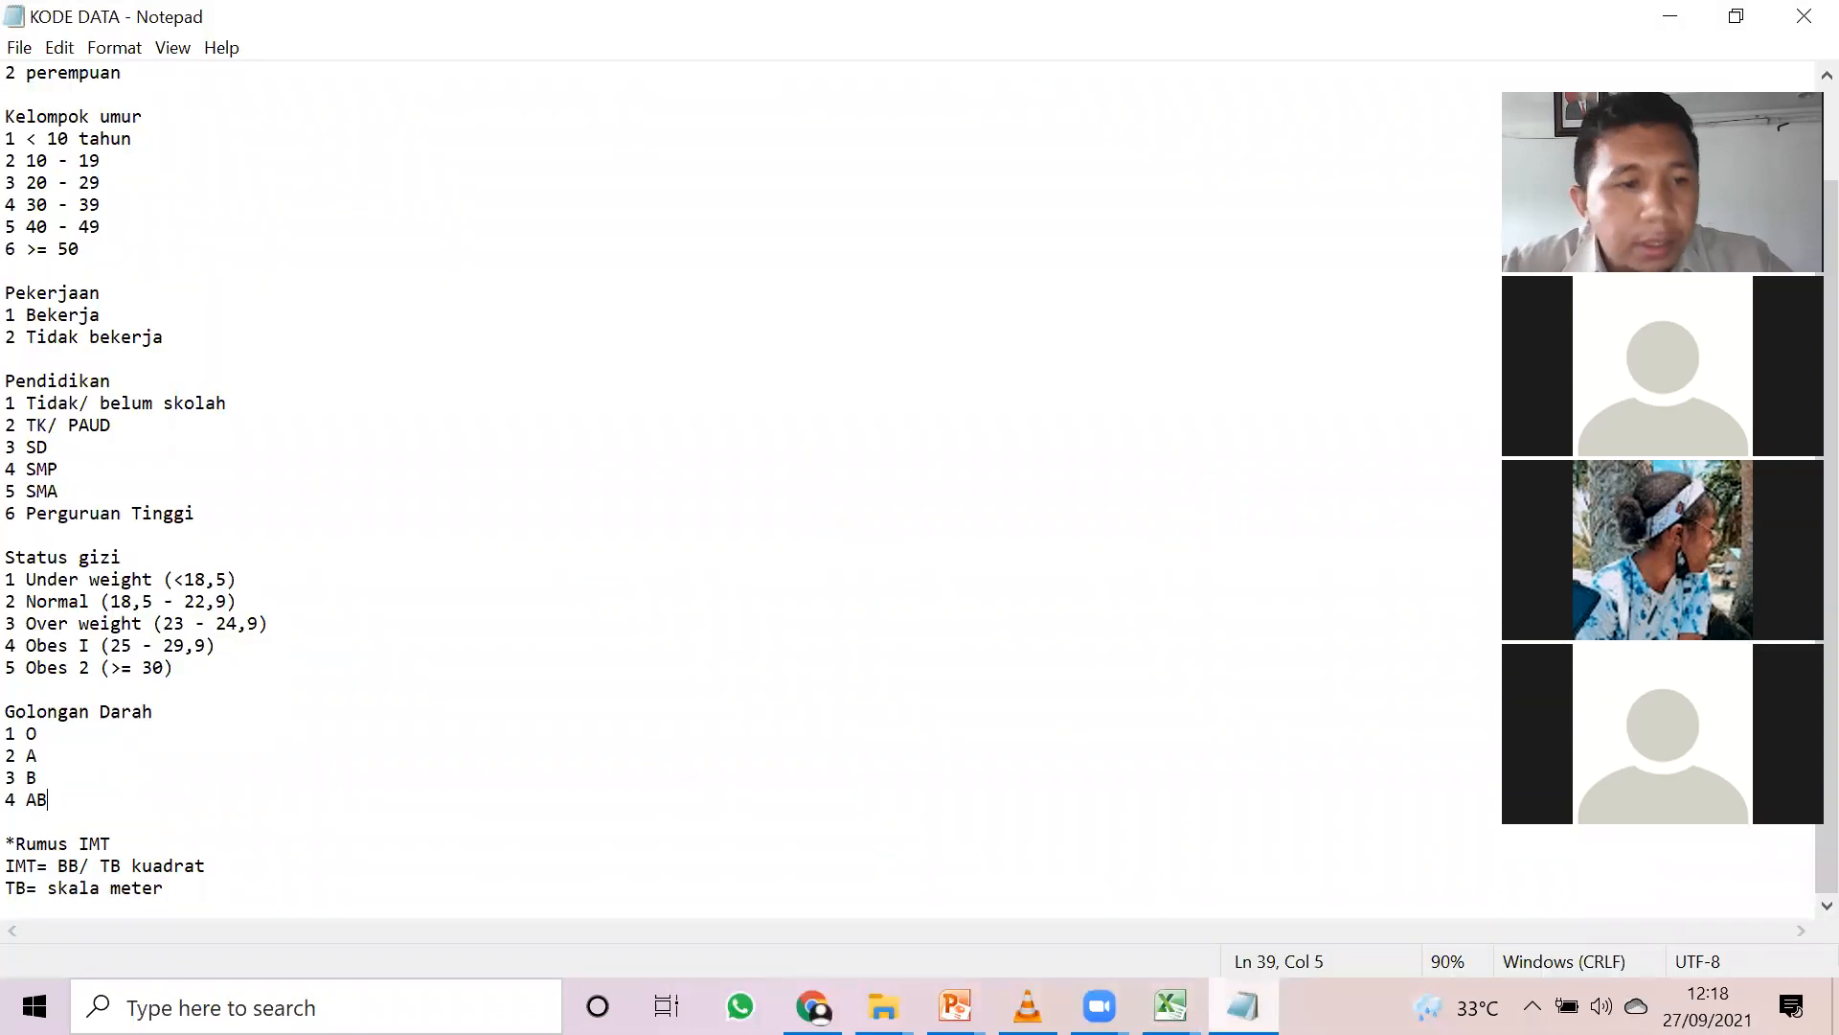
pyautogui.click(1242, 1006)
pyautogui.click(1242, 1006)
pyautogui.click(1243, 1005)
pyautogui.write('4')
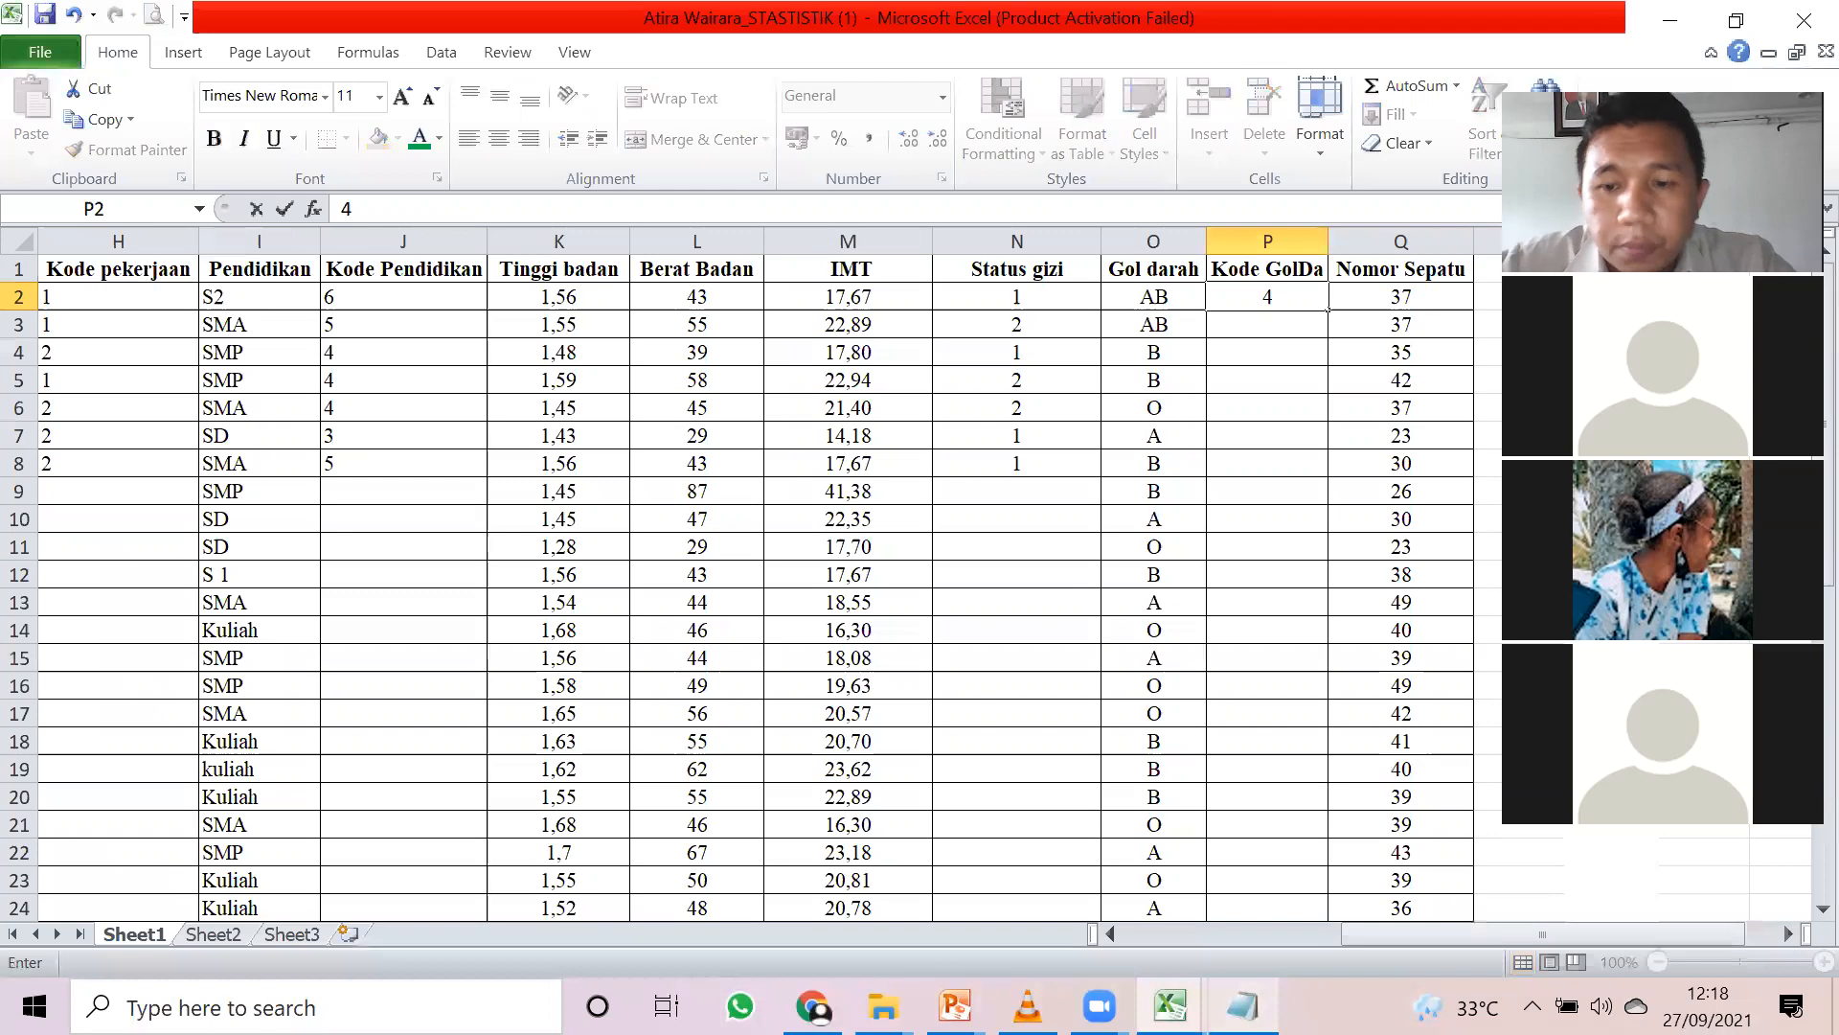
pyautogui.press('Return')
pyautogui.write('4')
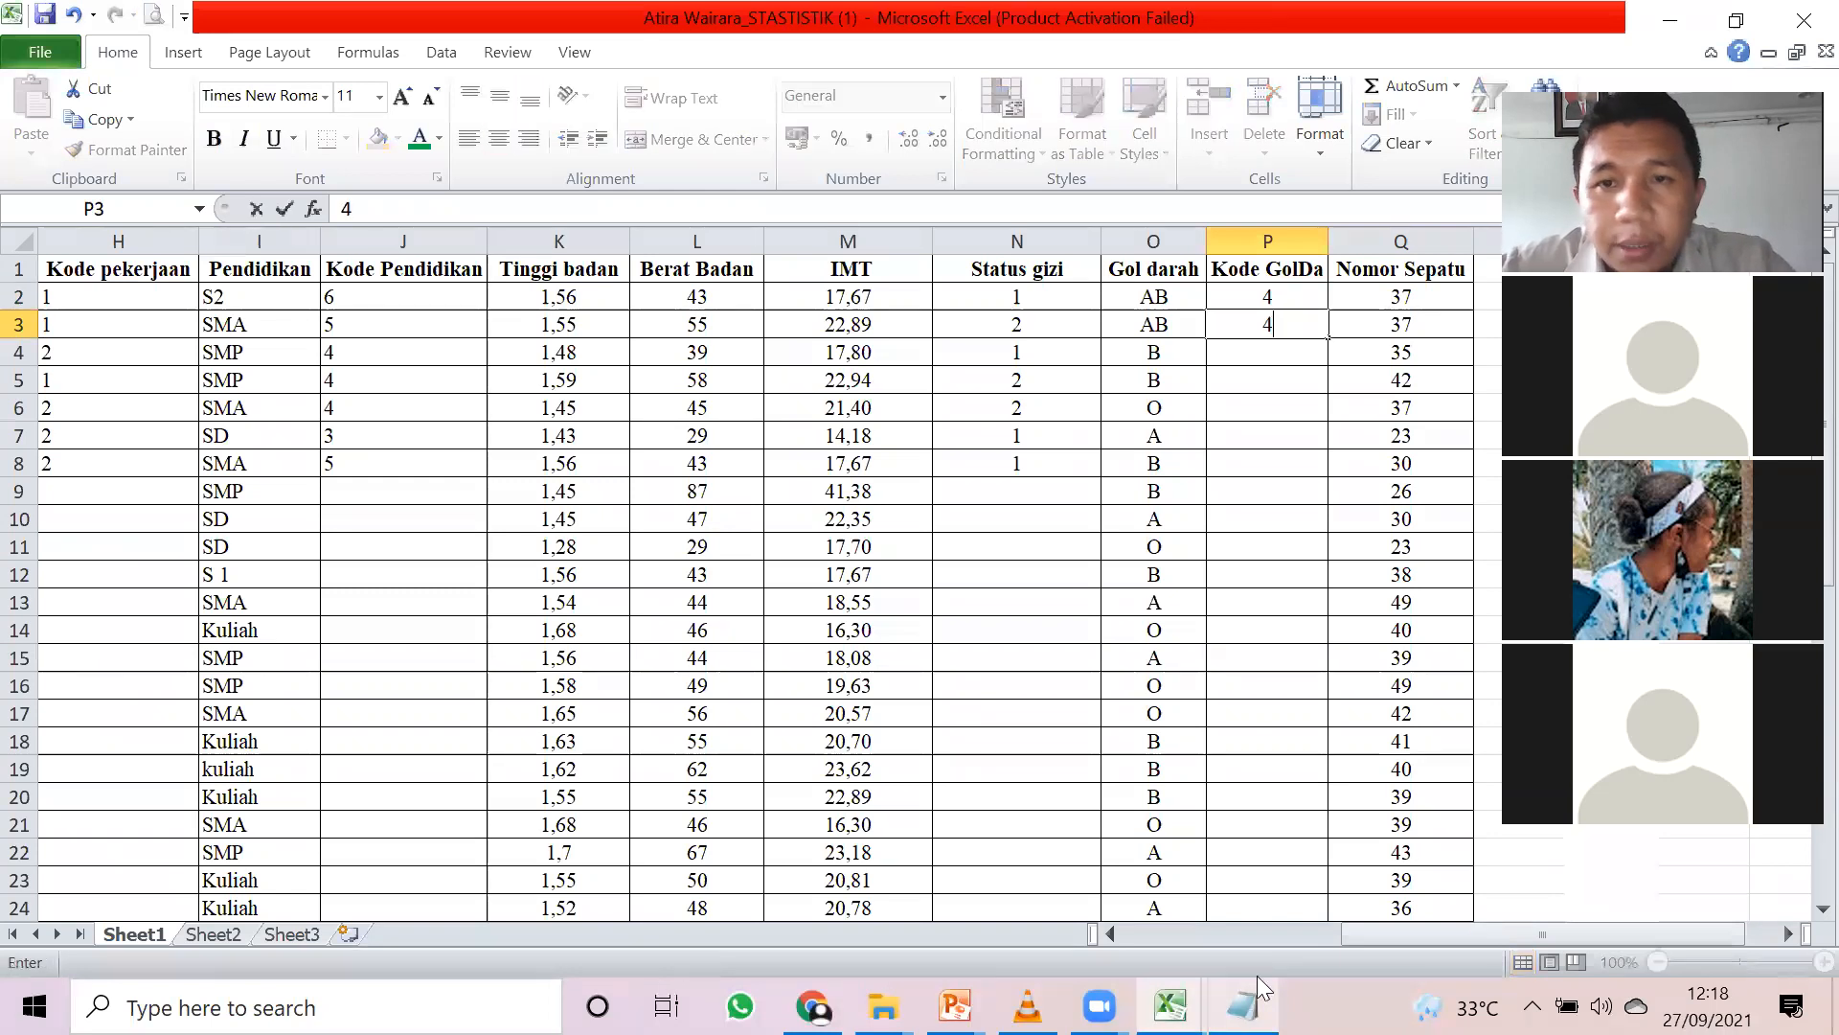
pyautogui.press('Return')
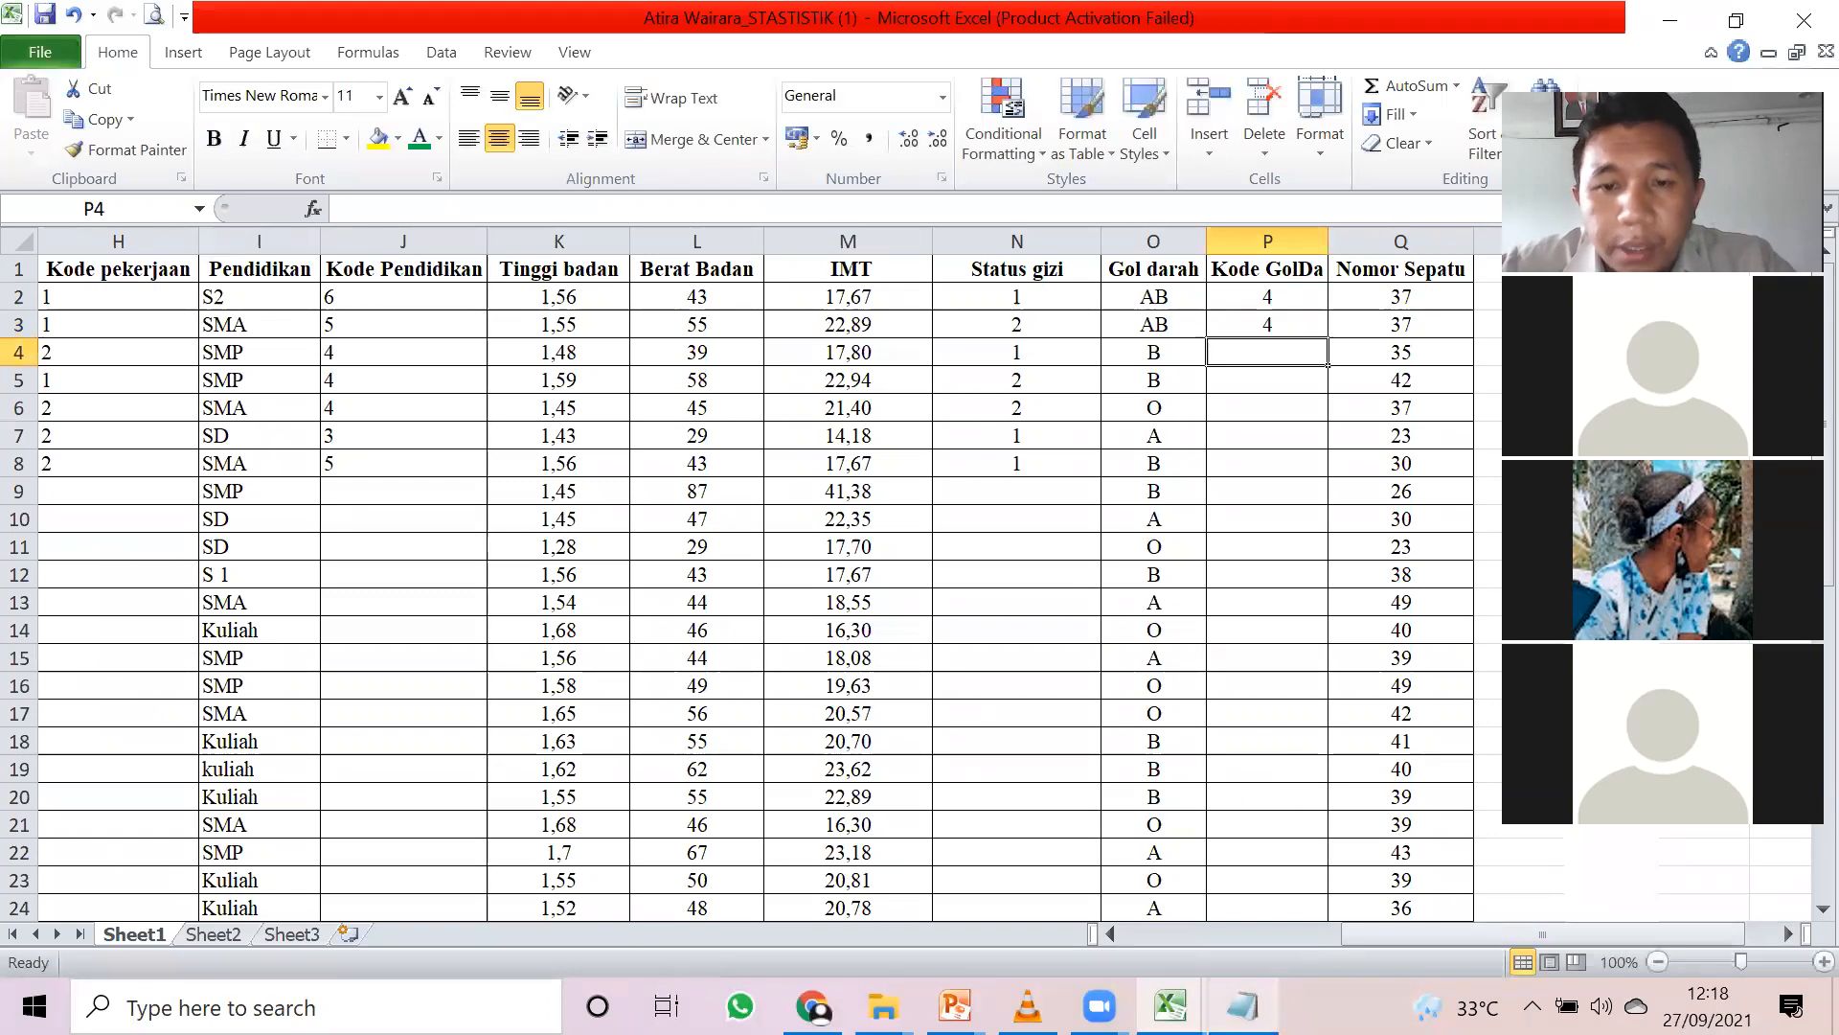
# - Recheck the blood type codes in Notepad and enter the Kode GolDa code 3 in Excel cells P4 and P5
pyautogui.click(1243, 1006)
pyautogui.hotkey('alt', 'Tab')
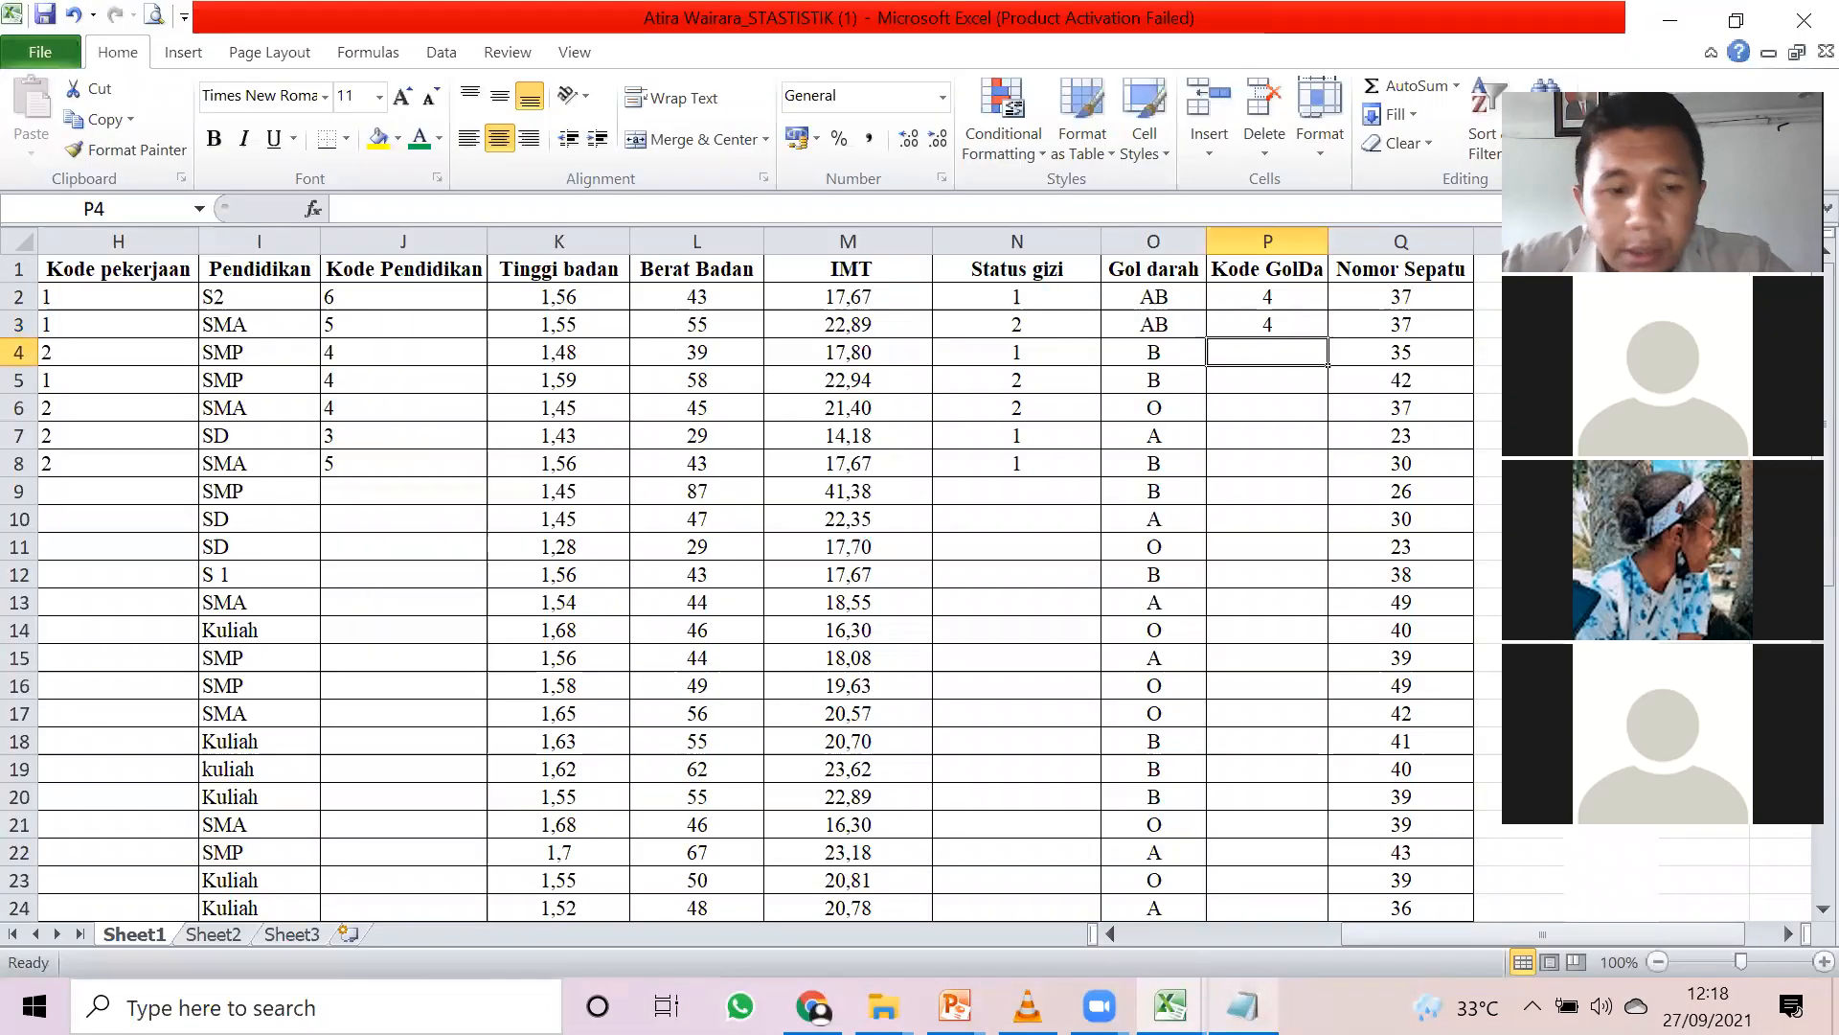
pyautogui.write('3')
pyautogui.press('Return')
pyautogui.write('3')
pyautogui.press('Return')
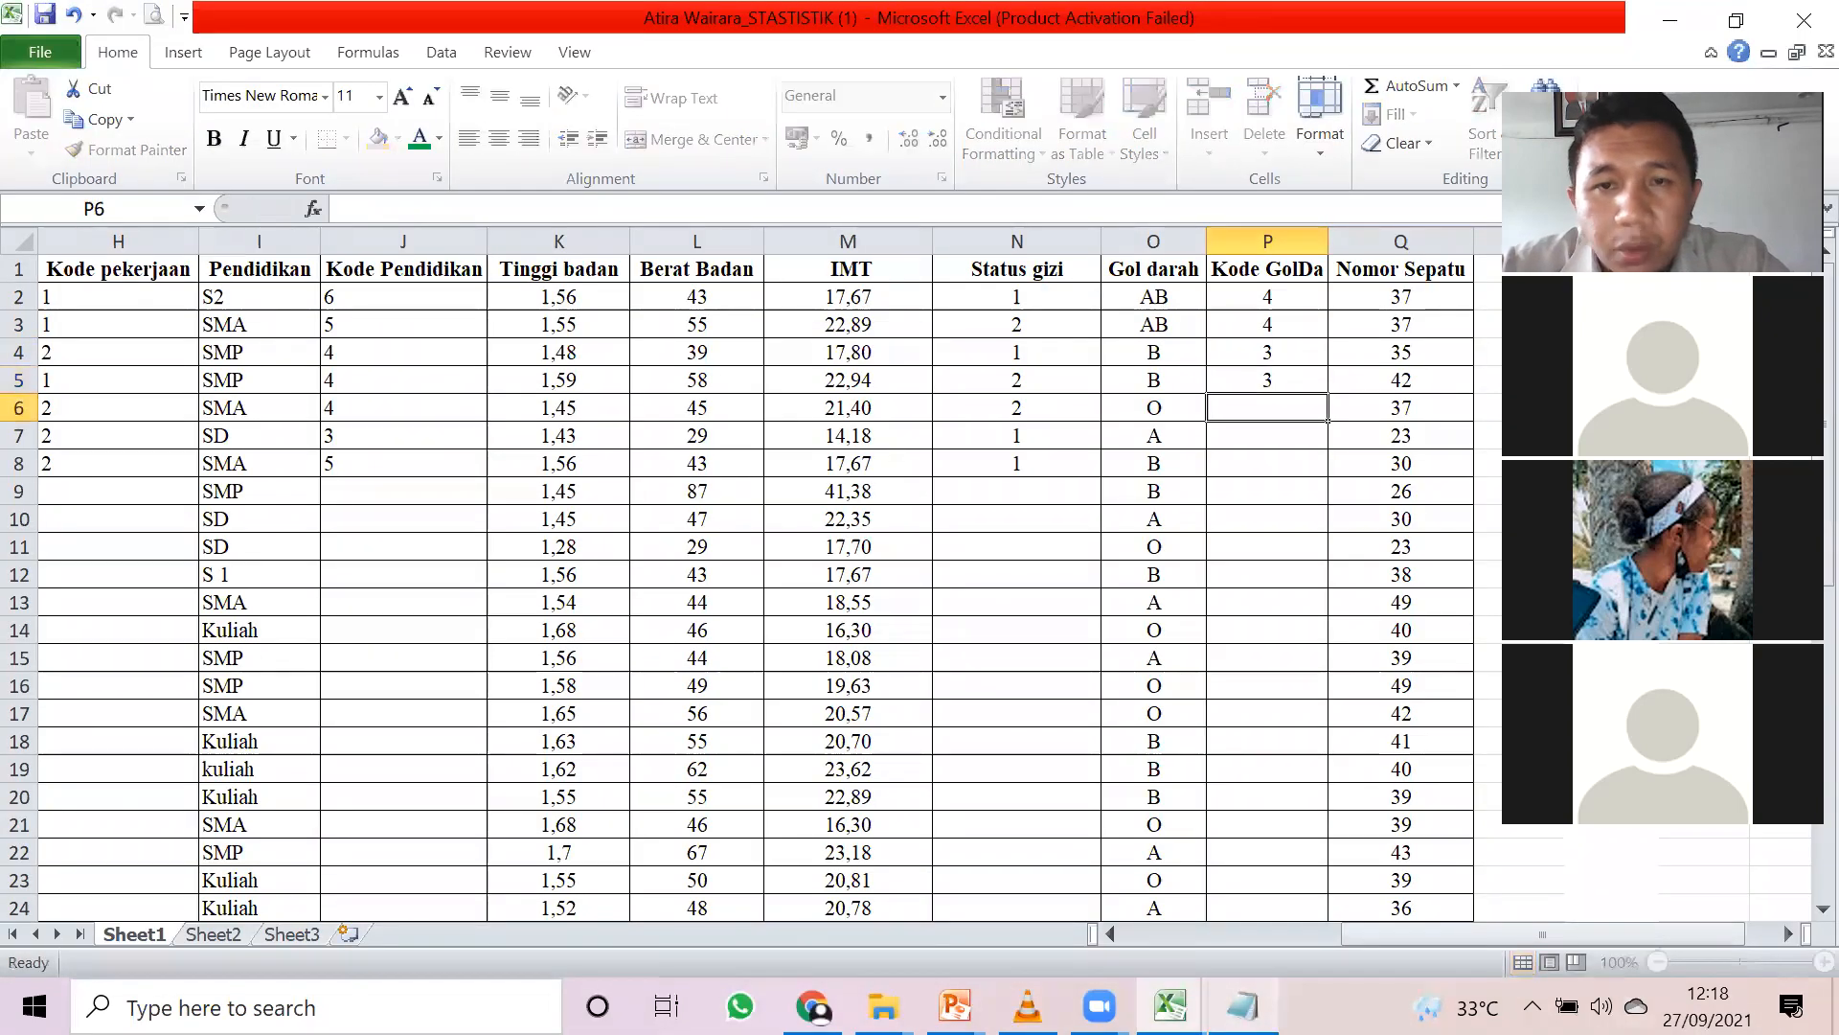
# - Enter the Kode GolDa codes 1 in P6, 2 in P7 and 3 in P8
pyautogui.write('1')
pyautogui.press('Return')
pyautogui.write('2')
pyautogui.press('Return')
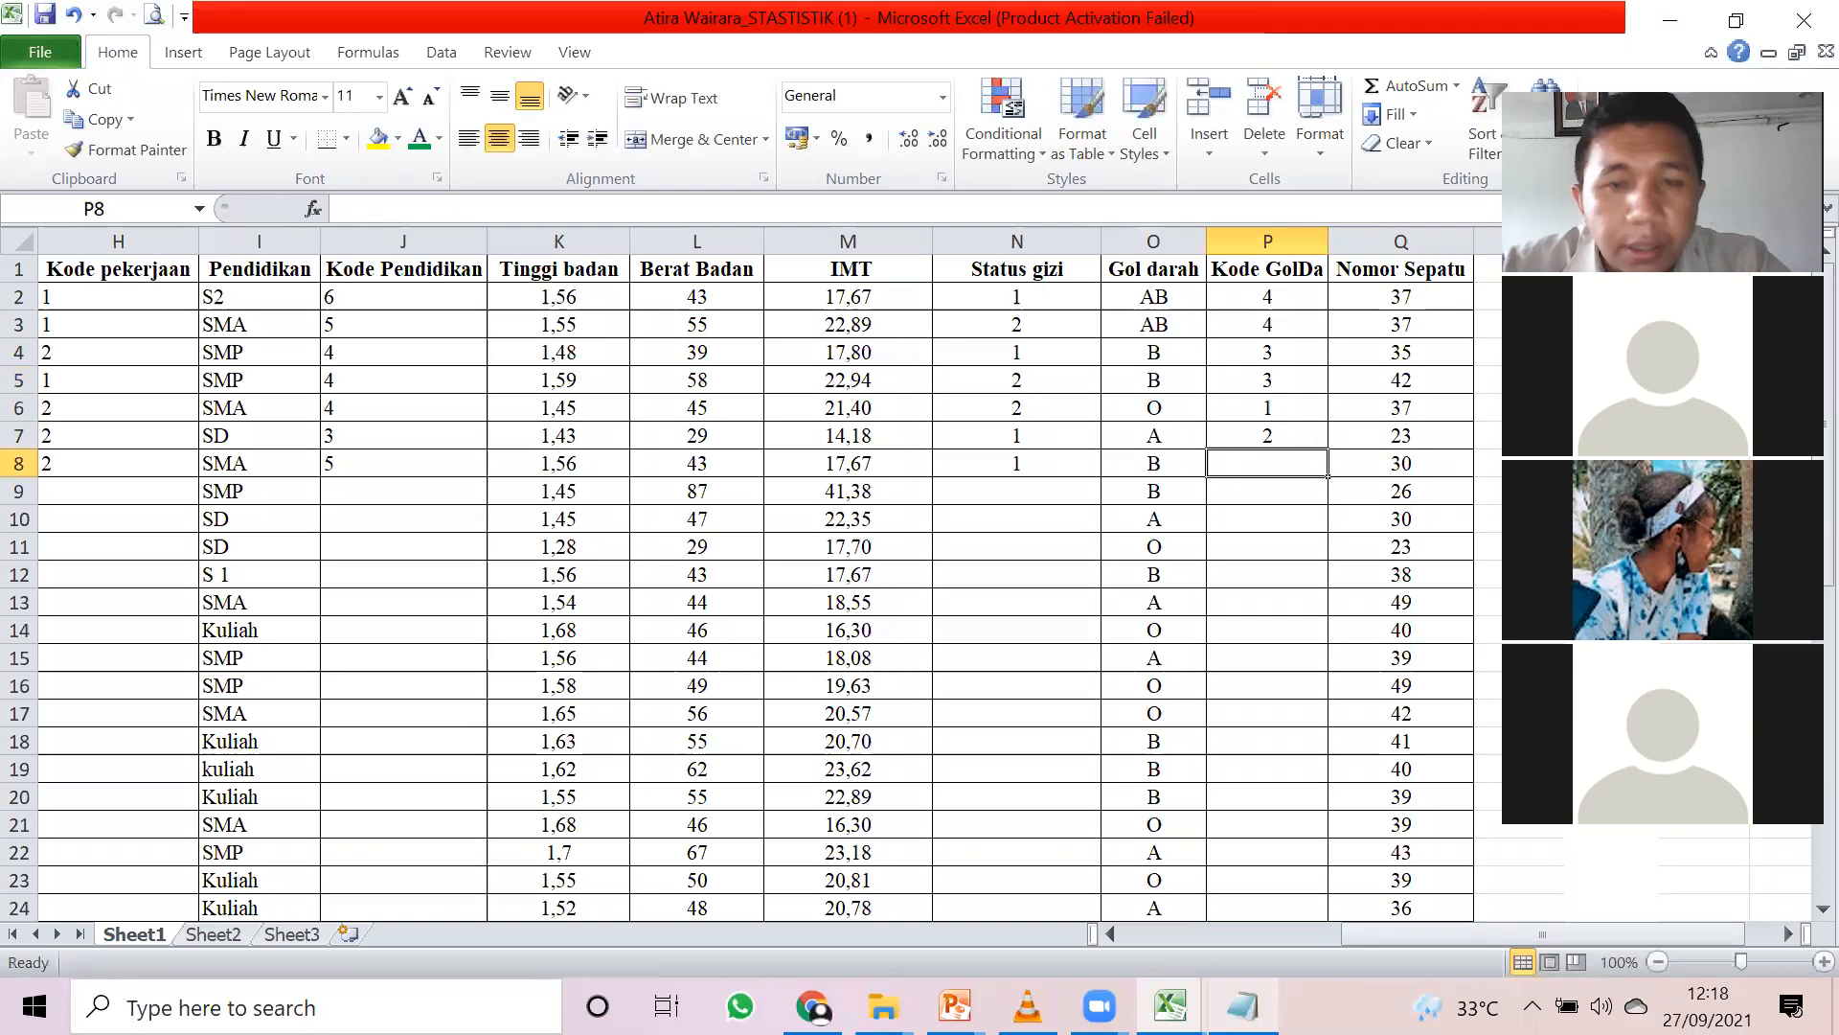
pyautogui.write('3')
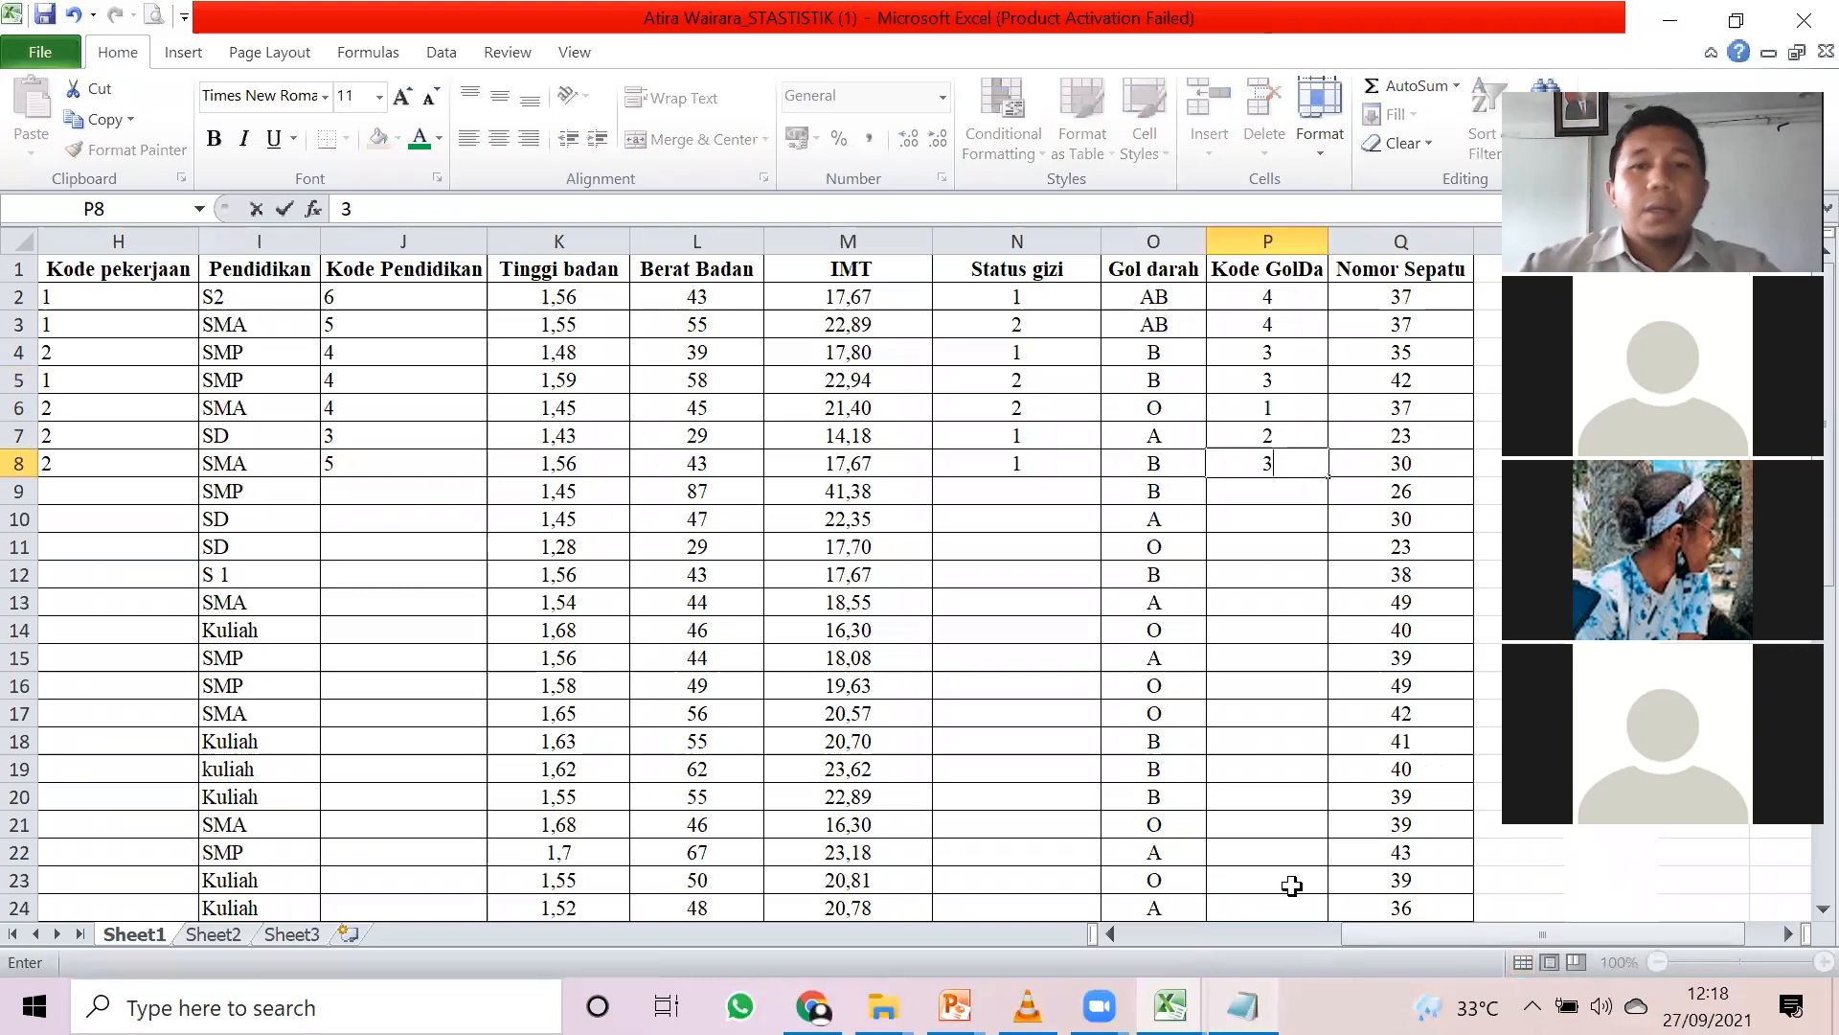
pyautogui.click(1293, 714)
pyautogui.moveTo(1374, 931); pyautogui.dragTo(1155, 931)
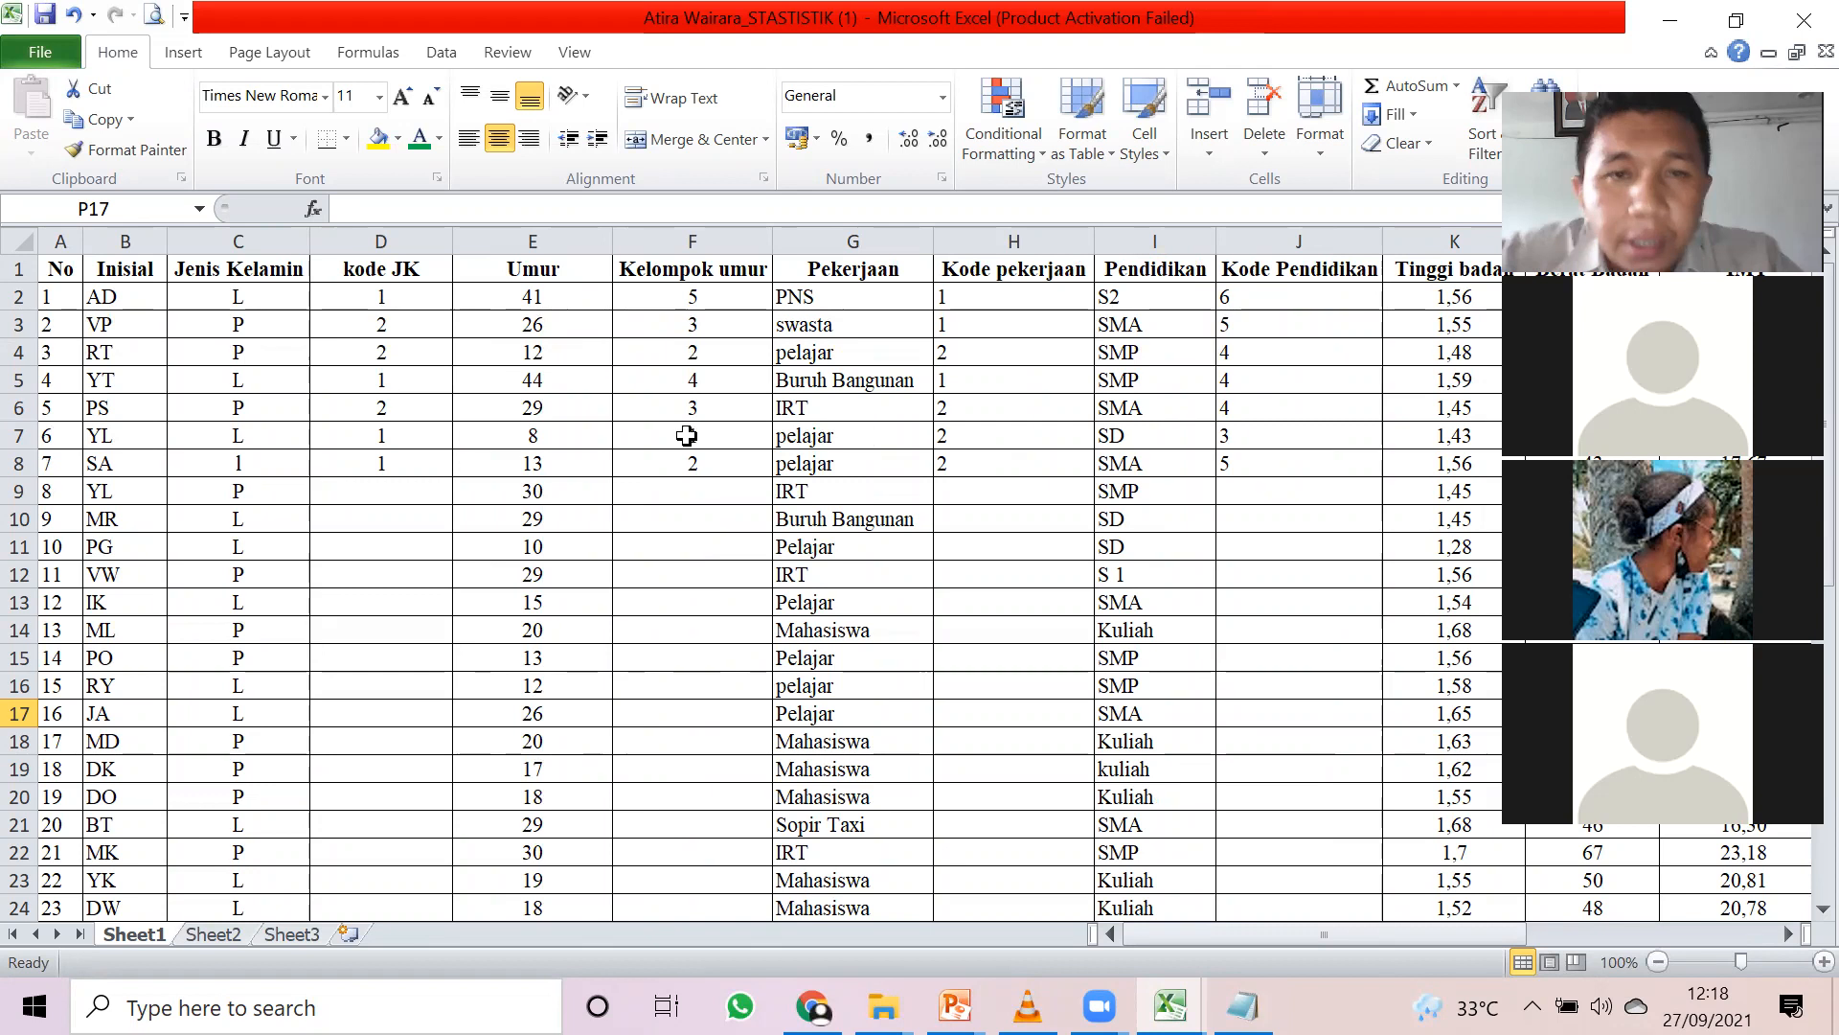
pyautogui.click(388, 464)
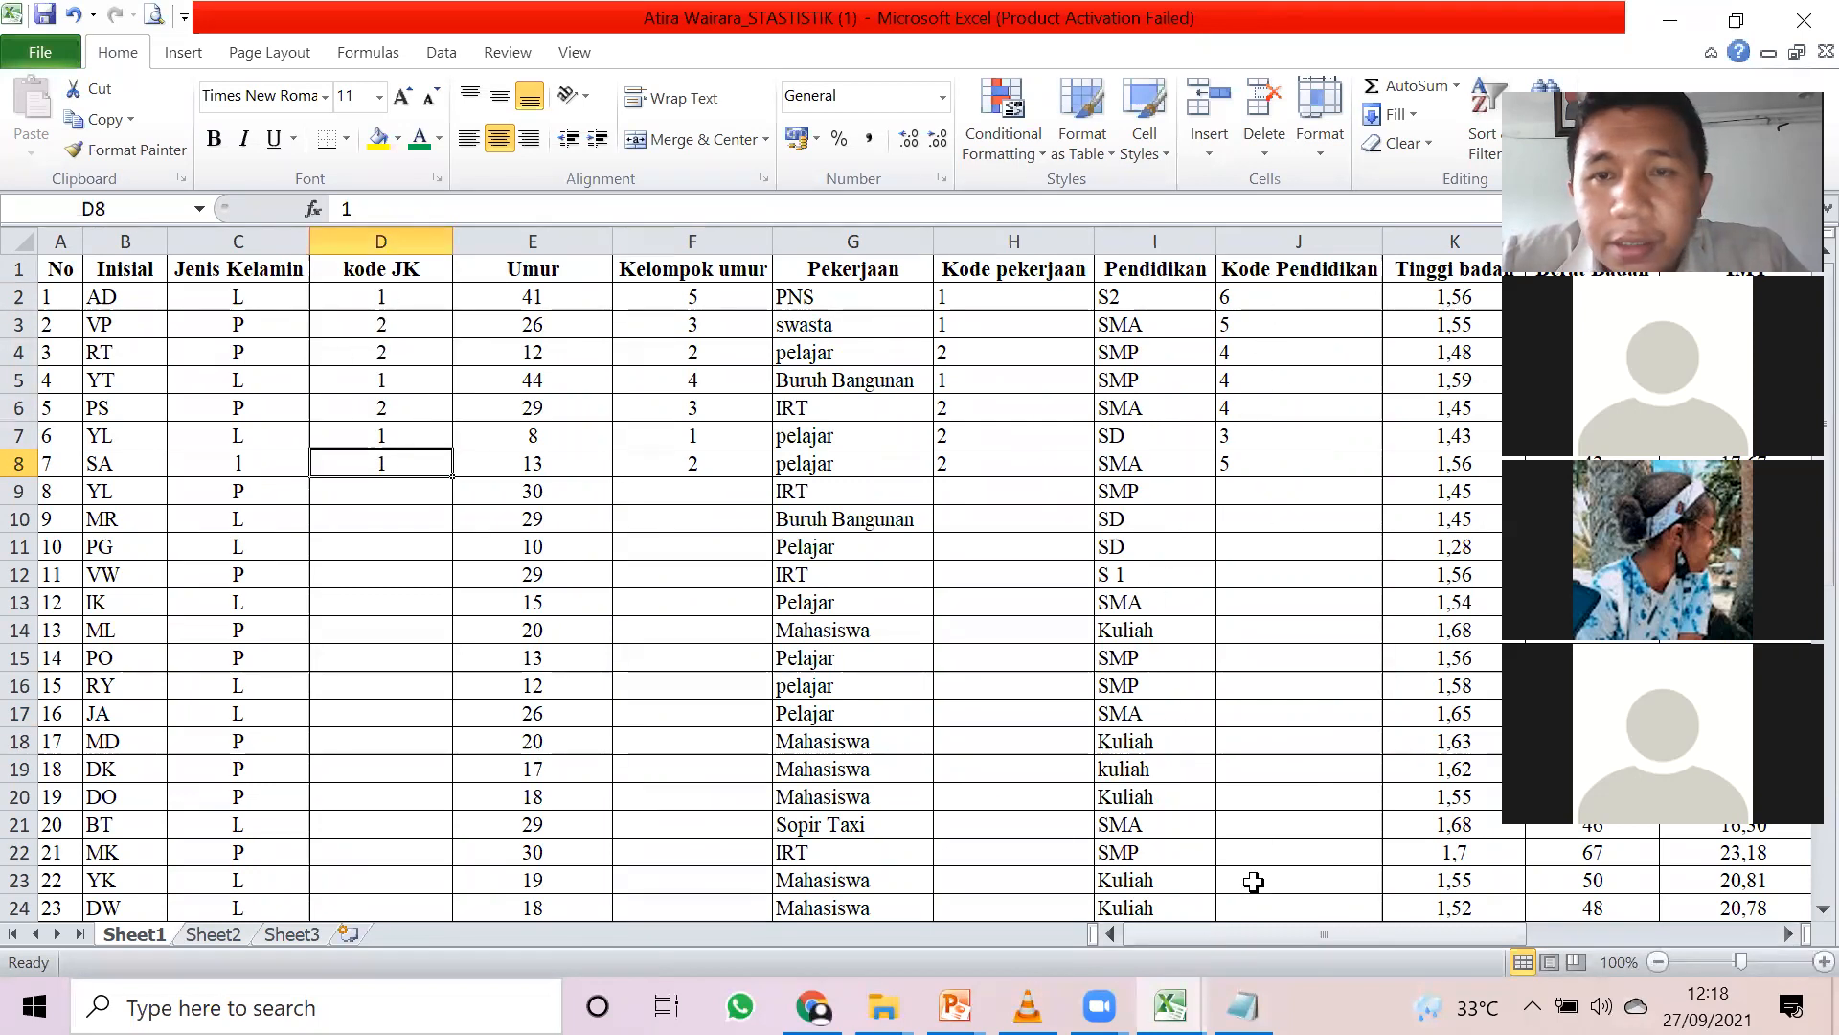
pyautogui.moveTo(1280, 937)
pyautogui.mouseDown()
pyautogui.moveTo(1448, 934)
pyautogui.moveTo(1310, 937)
pyautogui.mouseUp()
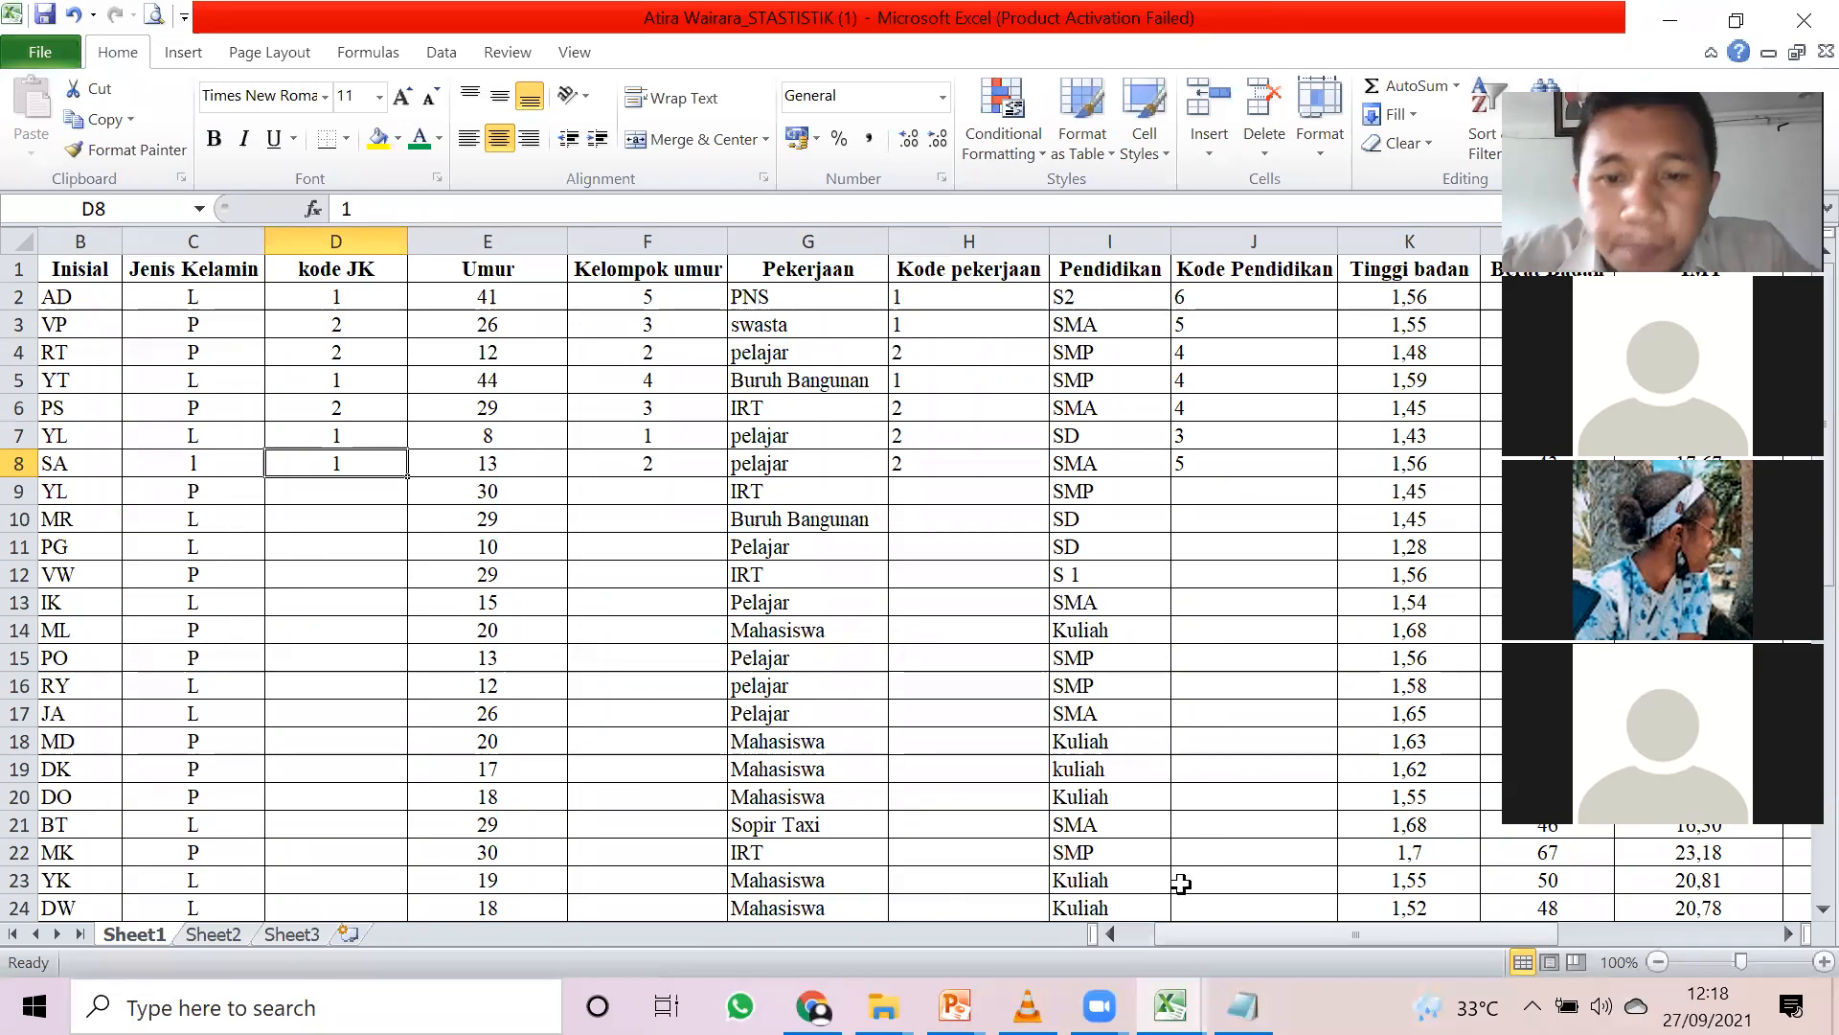
pyautogui.moveTo(1222, 936); pyautogui.dragTo(1180, 927)
pyautogui.click(380, 554)
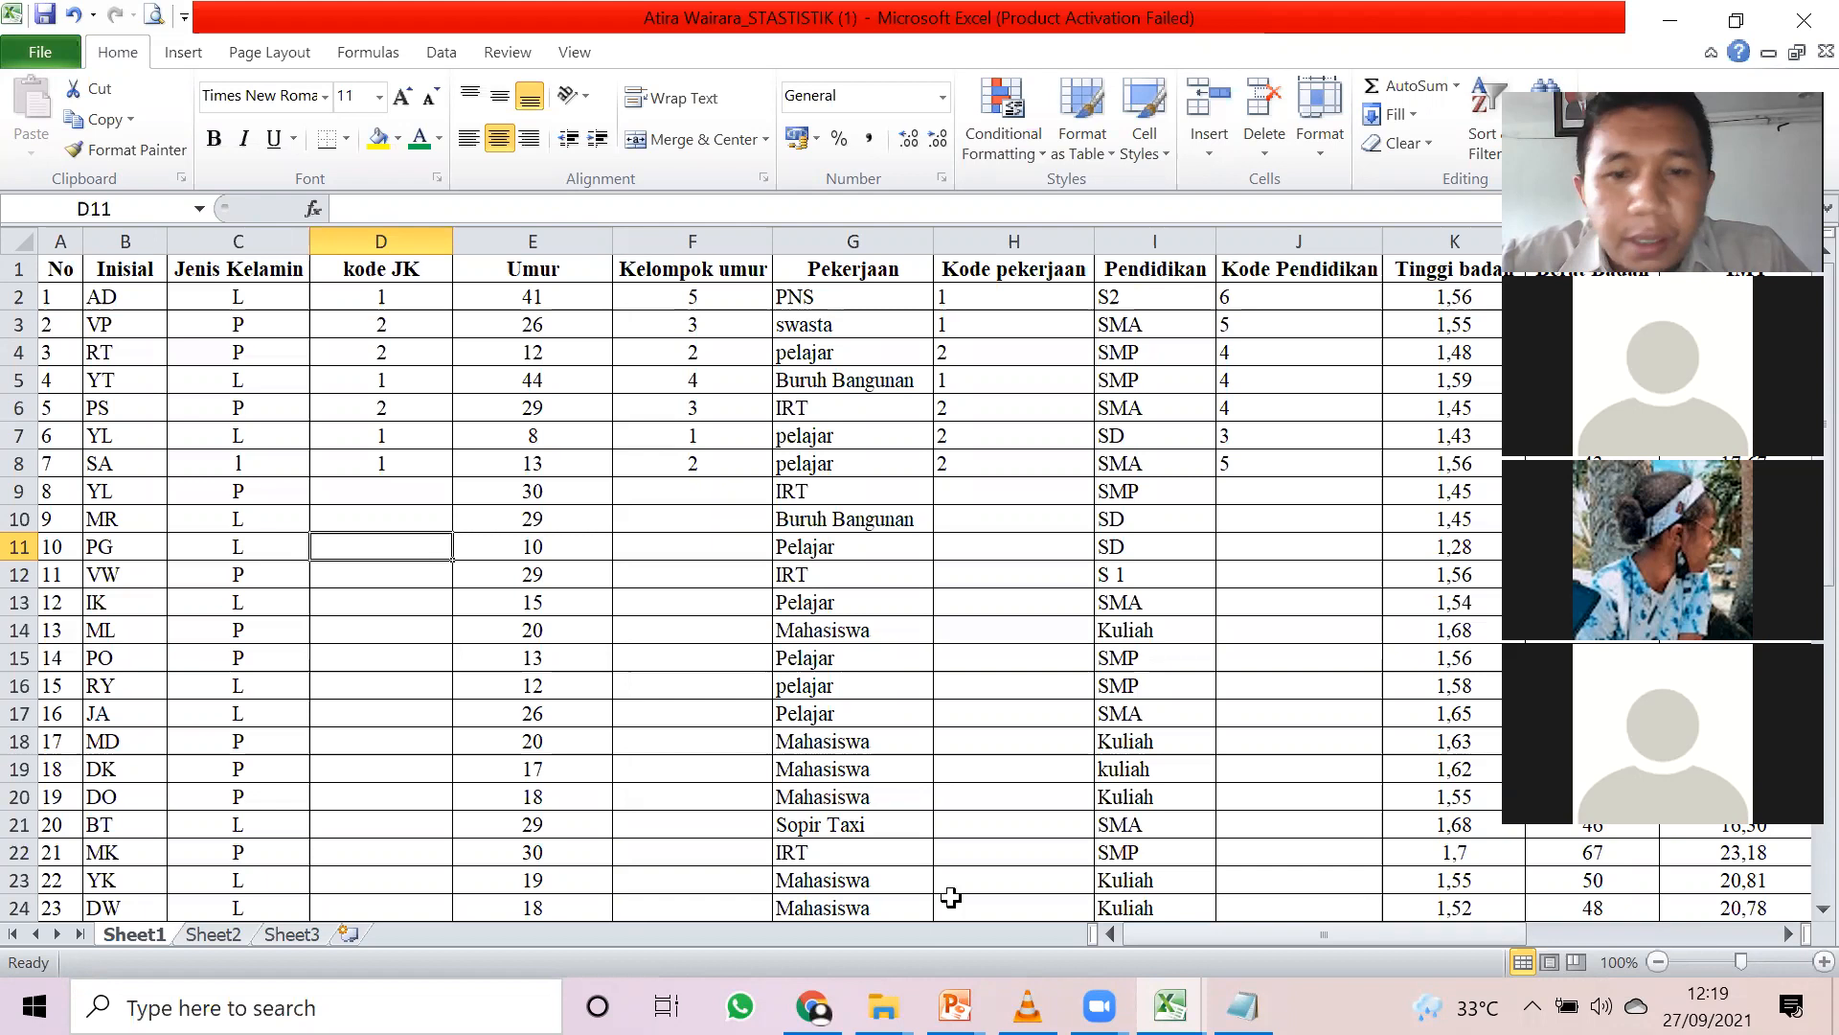
pyautogui.moveTo(1240, 934)
pyautogui.mouseDown()
pyautogui.moveTo(1467, 941)
pyautogui.moveTo(1207, 951)
pyautogui.mouseUp()
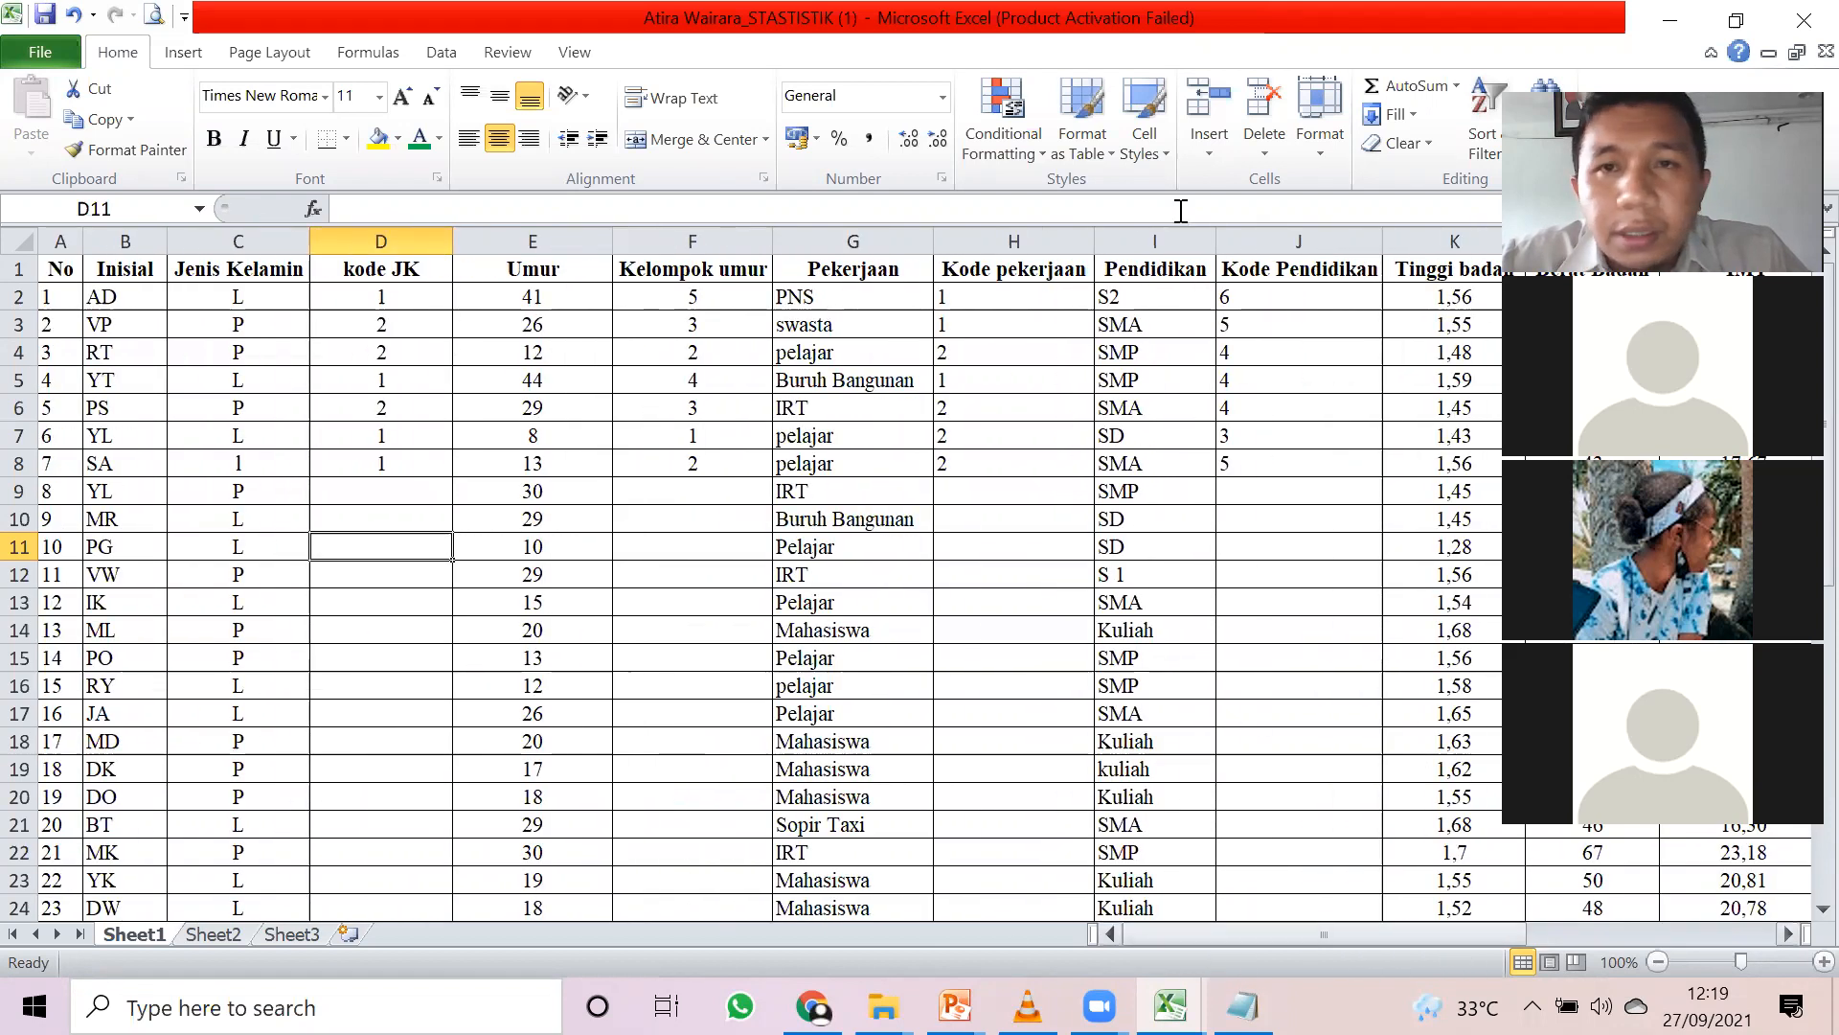